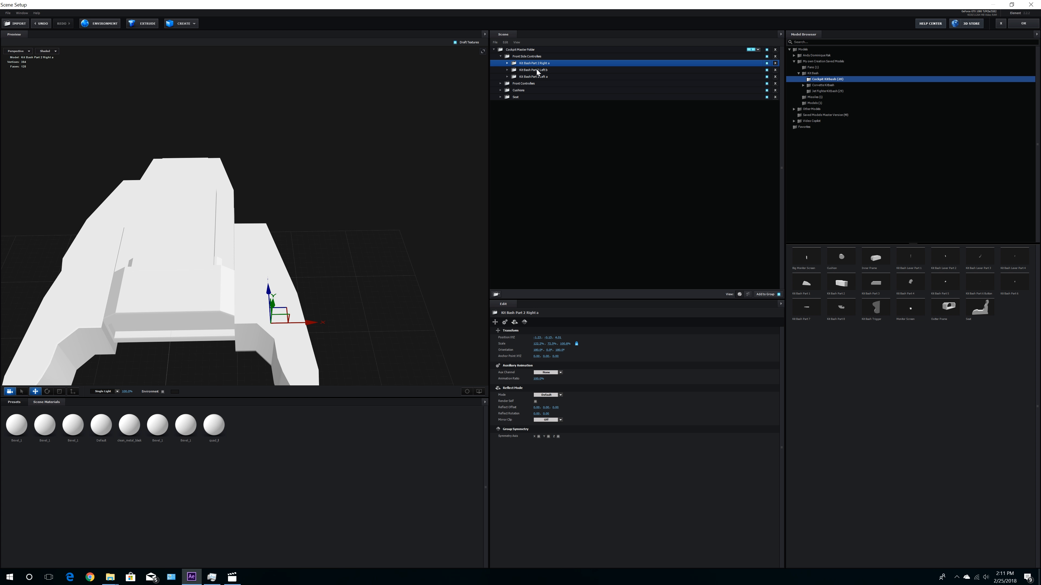
Step: Duplicate the Kit Bash Part 2 Left b group and place the copy first inside Front Side Controllers
left_click(537, 71)
key("ctrl+d")
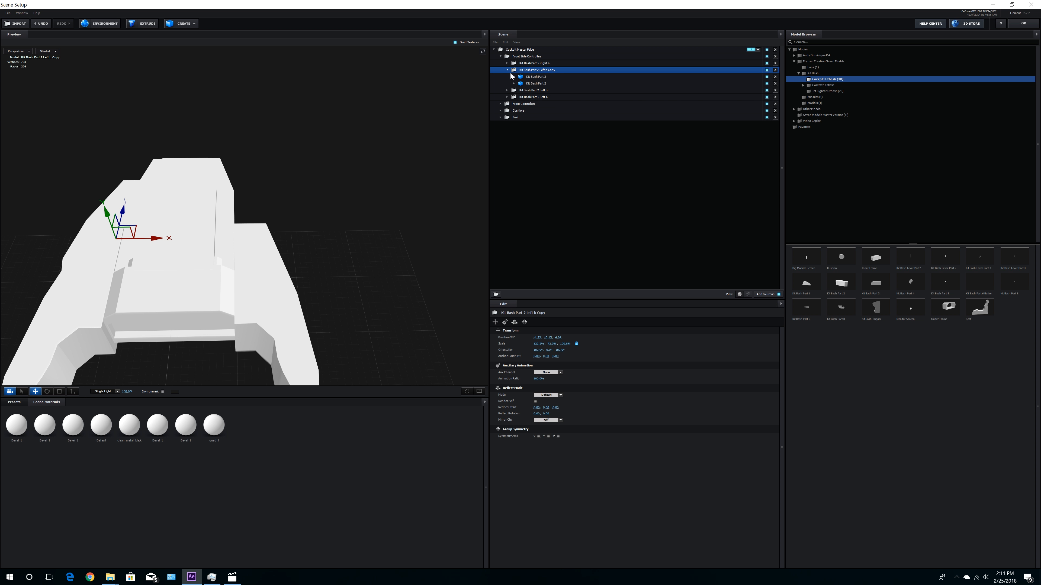
left_click_drag(533, 70, 536, 59)
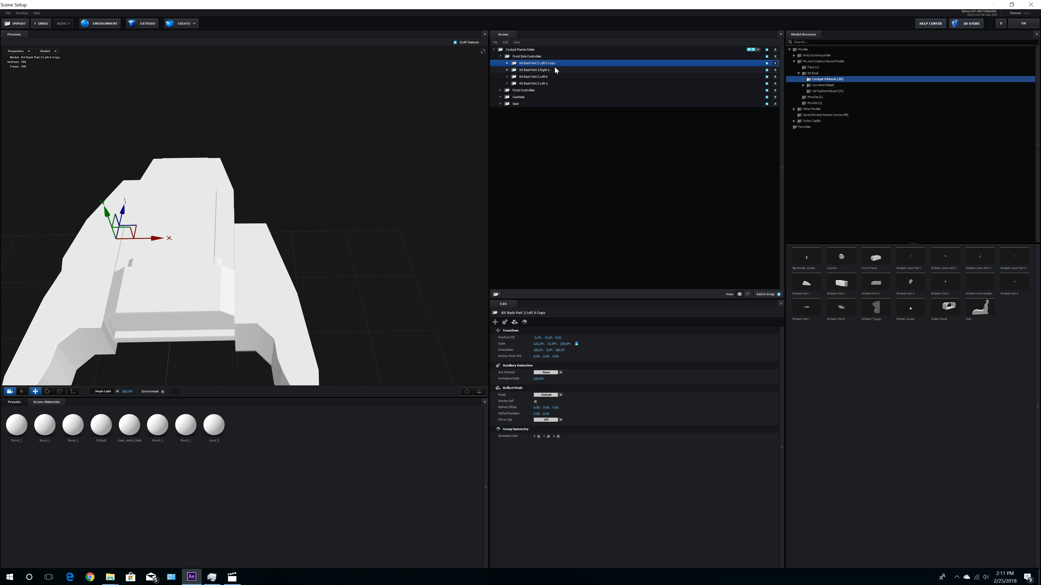
Step: Rename the duplicated group as Kit Bash Part 2 Right b
double_click(543, 66)
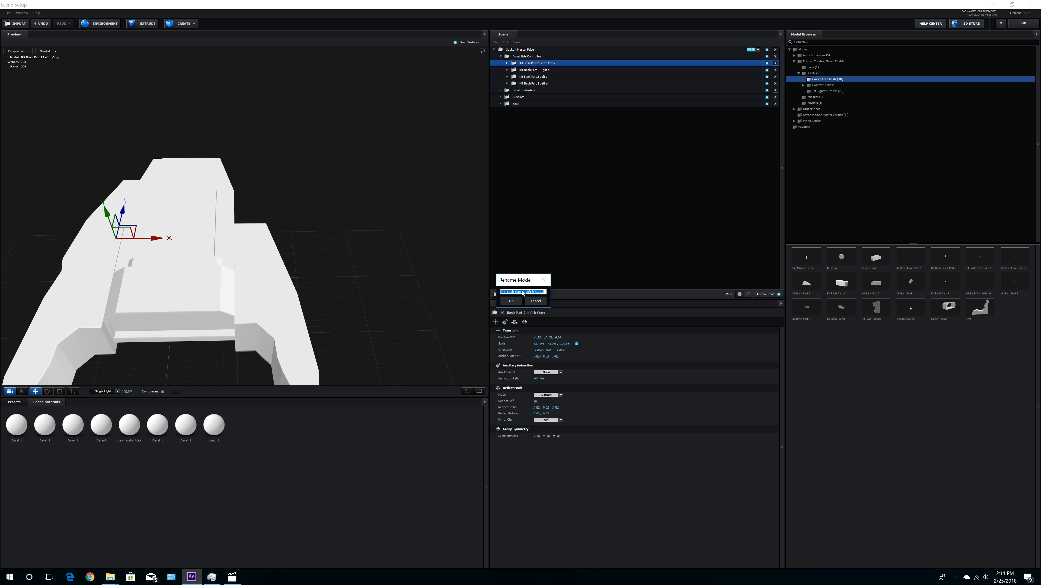
left_click_drag(527, 292, 569, 294)
key("BackSpace")
type("Right b")
left_click(510, 301)
Step: Move the Kit Bash Part 2 Right b copy along X onto the right-hand front controller
left_click_drag(157, 238, 301, 222)
left_click(47, 392)
left_click(36, 392)
left_click_drag(393, 287, 224, 279)
left_click_drag(405, 275, 426, 231)
Step: Create a group folder named Connector inside the Cockpit Master Folder
left_click(500, 56)
left_click(520, 50)
left_click(496, 294)
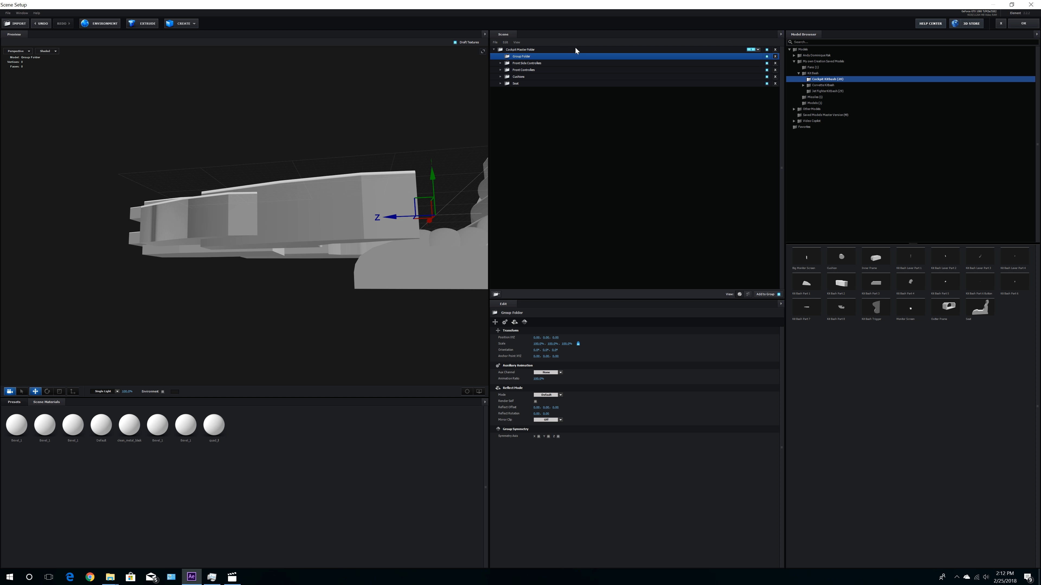
double_click(530, 56)
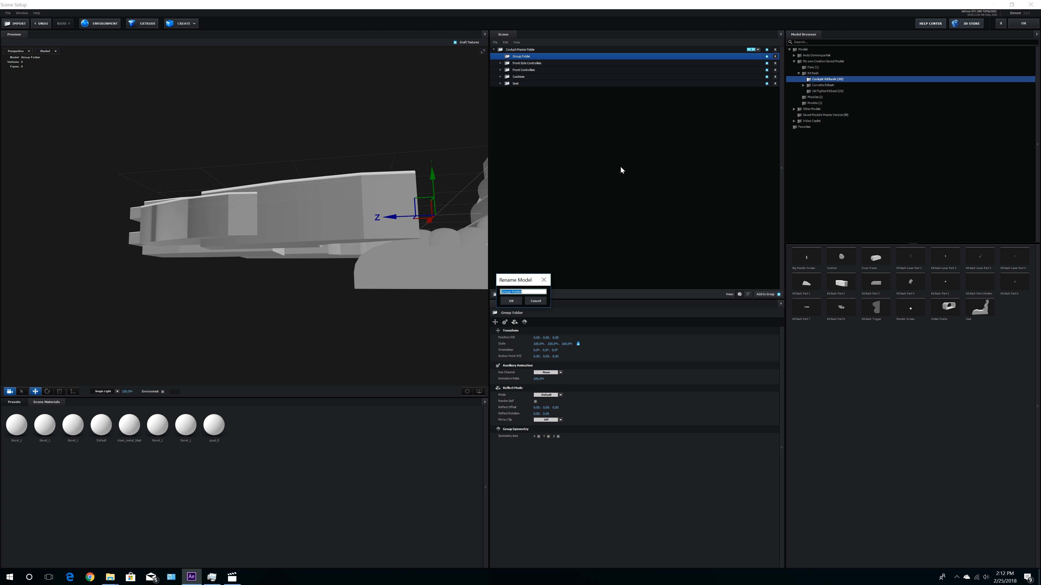
type("Connector")
key("Return")
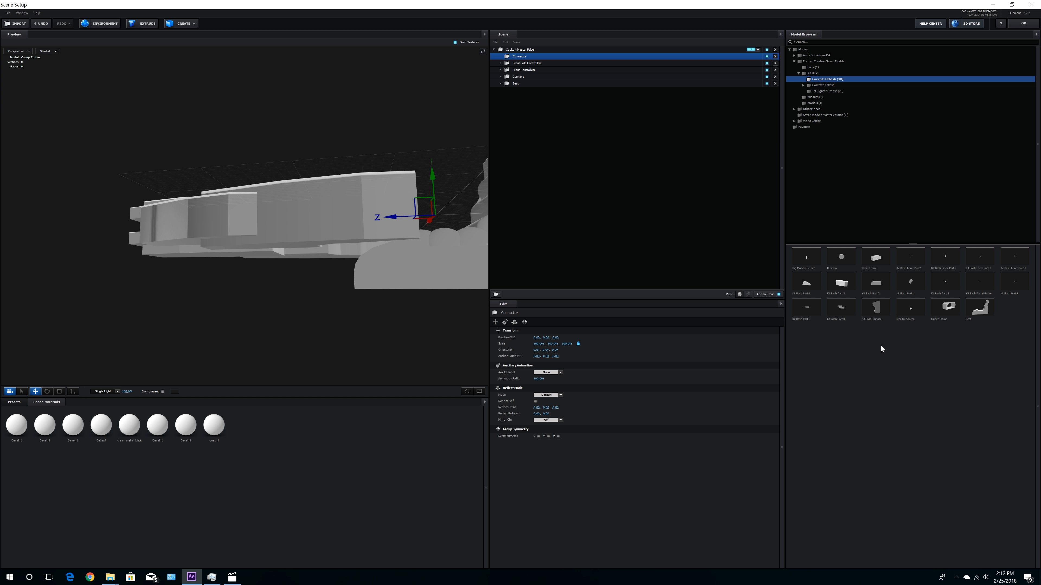
Step: Add Kit Bash Part 8 to the Connector group and move it forward underneath the front controllers
left_click(843, 313)
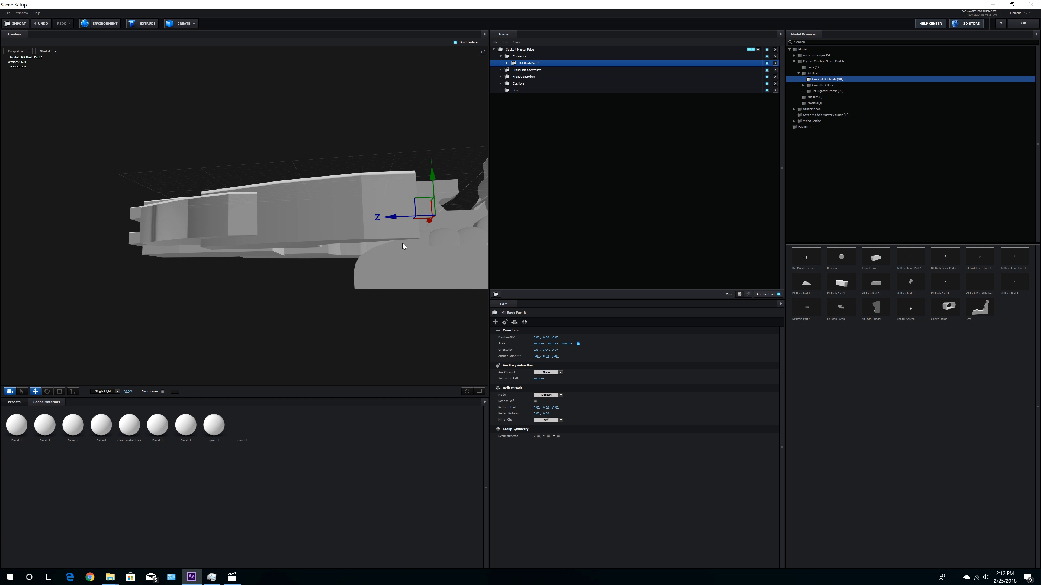
left_click_drag(435, 180, 436, 267)
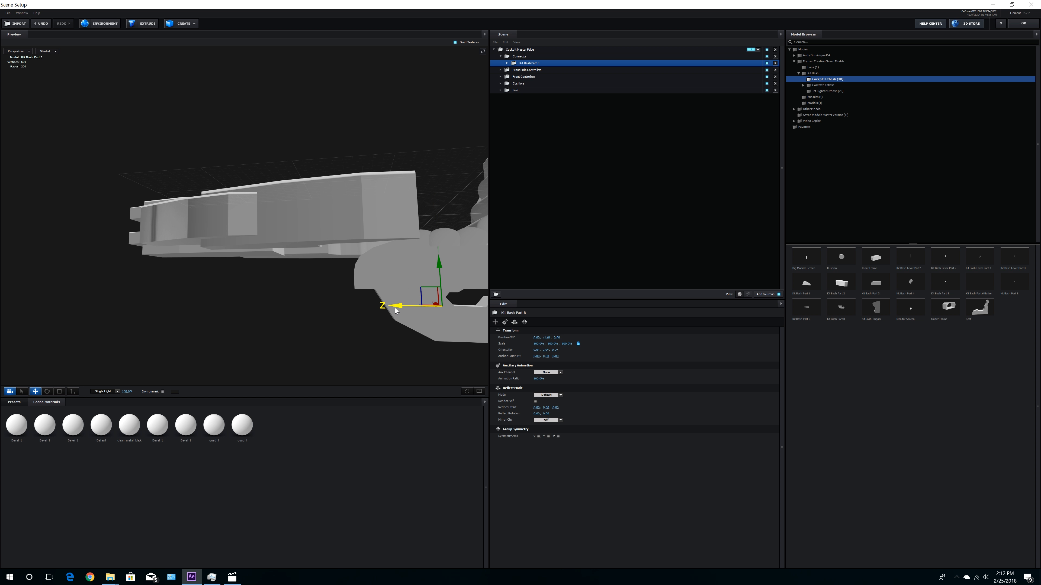
left_click_drag(395, 309, 245, 290)
left_click_drag(336, 311, 339, 285)
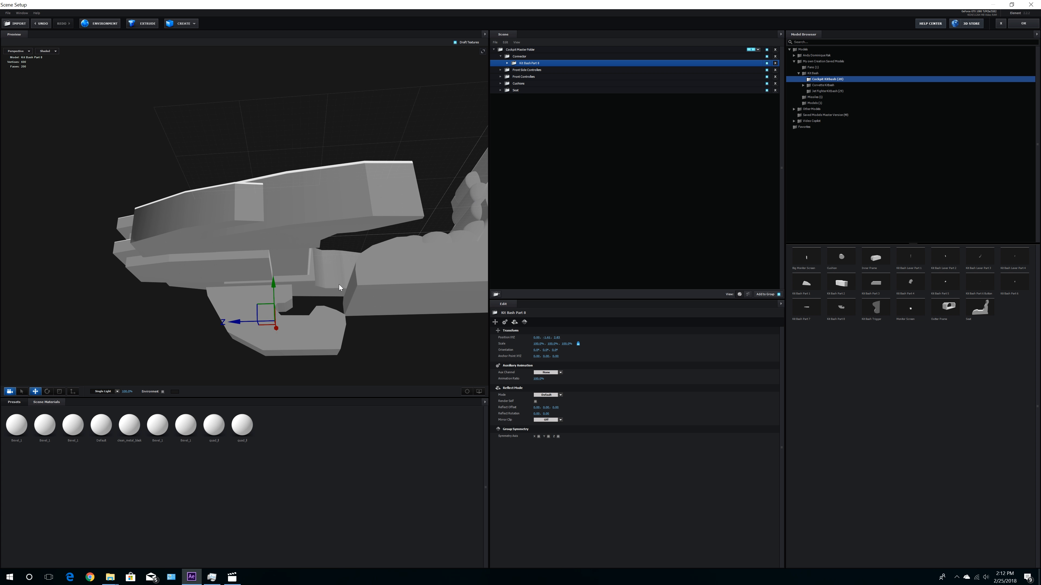
left_click_drag(274, 284, 273, 242)
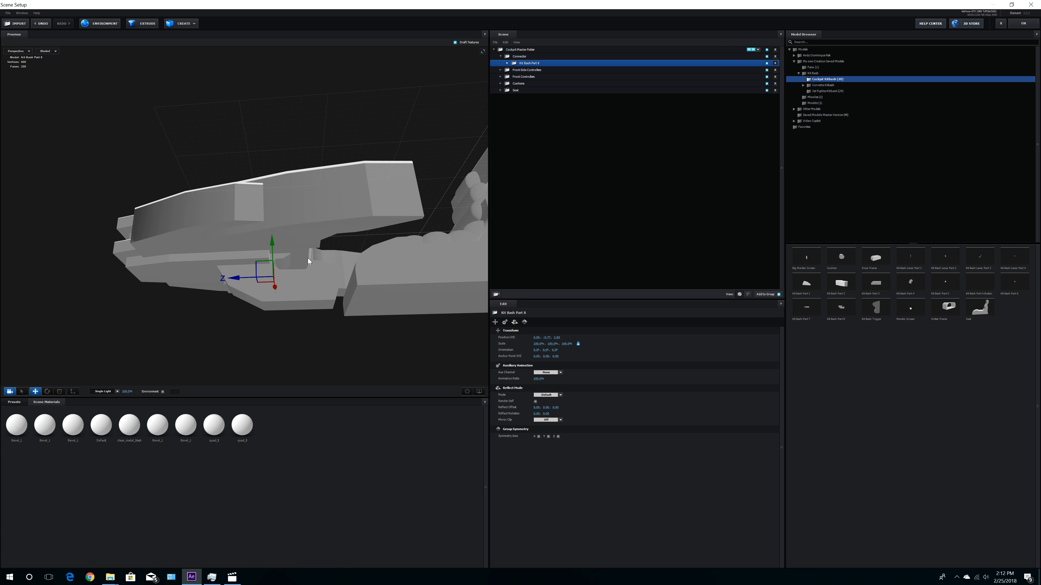
left_click_drag(393, 268, 396, 294)
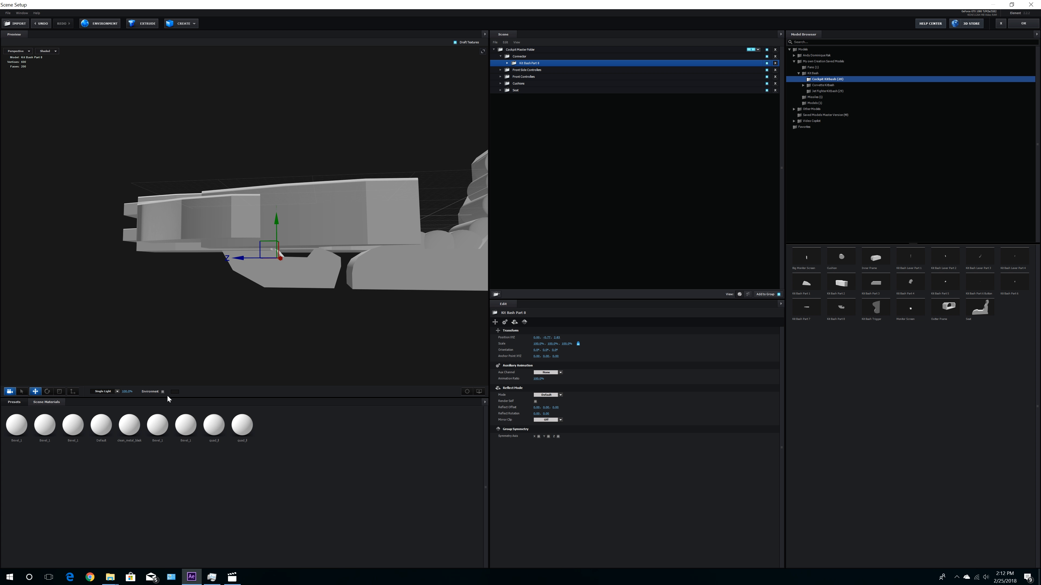
Step: Resize Kit Bash Part 8 and reposition it so it bridges the underside of the front controllers and the seat
left_click(59, 391)
left_click_drag(283, 318, 285, 292)
left_click_drag(277, 225, 274, 269)
left_click(35, 392)
mouse_move(391, 291)
left_mouse_down()
mouse_move(356, 303)
mouse_move(381, 312)
mouse_move(391, 284)
left_mouse_up()
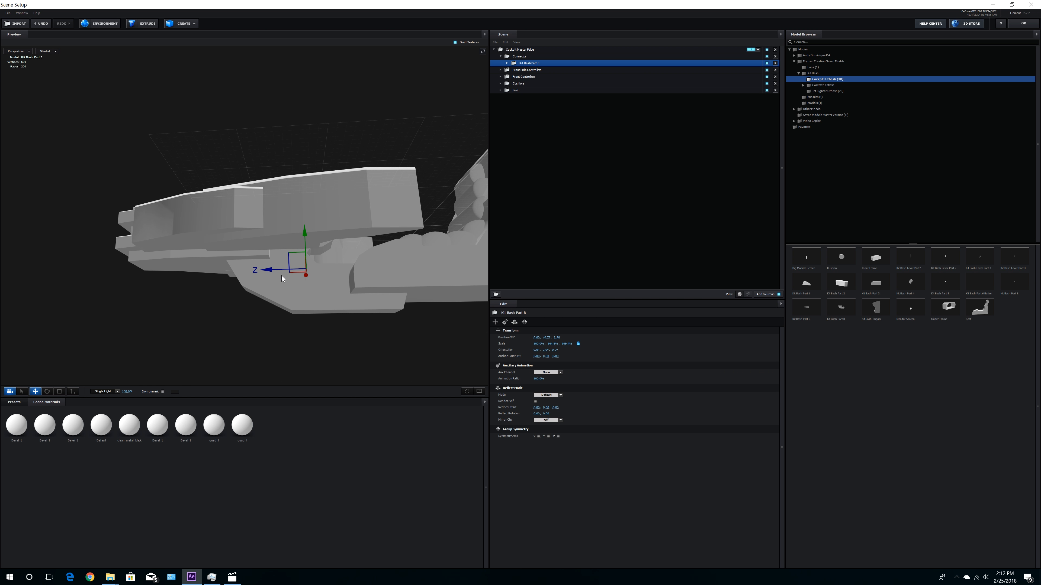
mouse_move(267, 266)
left_mouse_down()
mouse_move(258, 267)
mouse_move(277, 270)
mouse_move(266, 272)
left_mouse_up()
left_click_drag(295, 233, 303, 255)
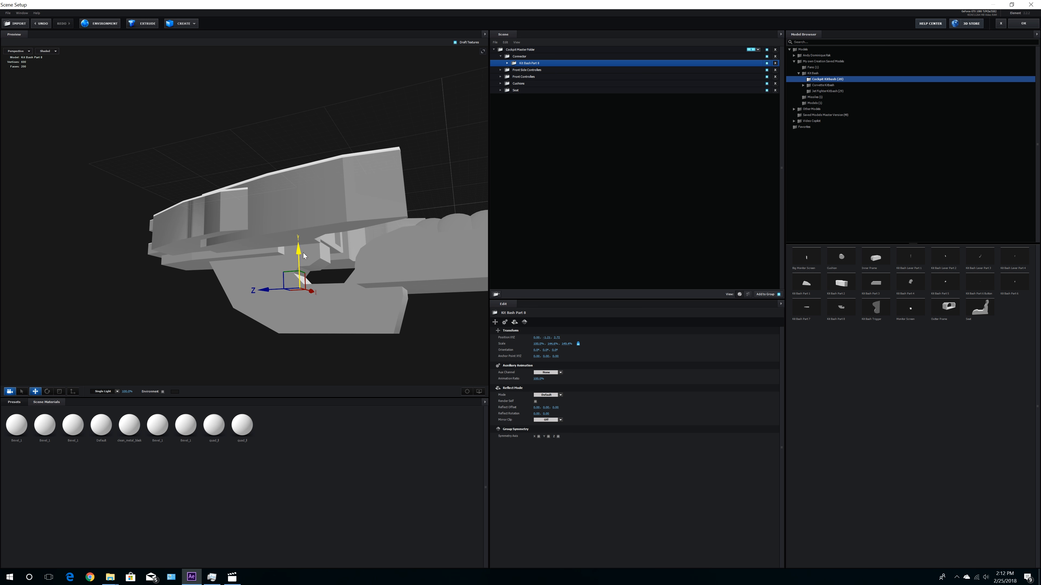
left_click_drag(273, 306, 324, 330)
left_click_drag(240, 296, 333, 315)
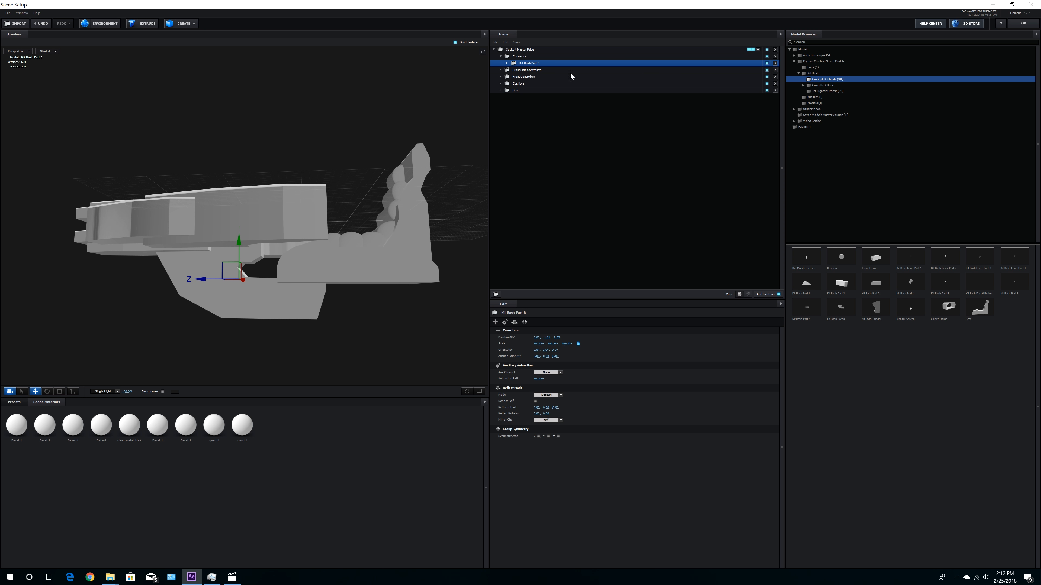
Step: Examine how the connector joins the seat and front controllers from above, behind and the side
left_click(384, 185)
left_click_drag(384, 185, 263, 215)
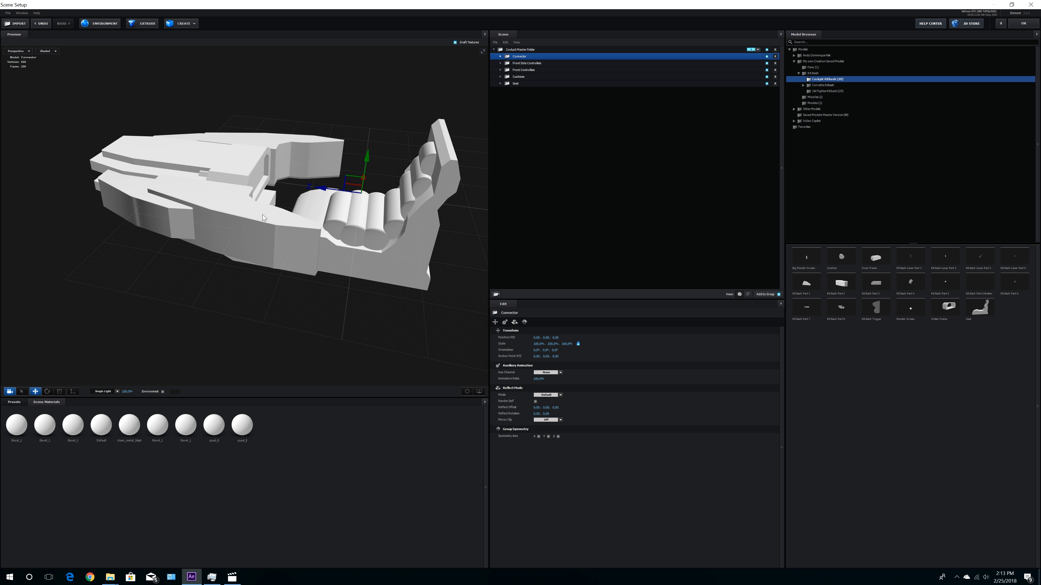
mouse_move(241, 156)
left_mouse_down()
mouse_move(315, 157)
mouse_move(249, 170)
left_mouse_up()
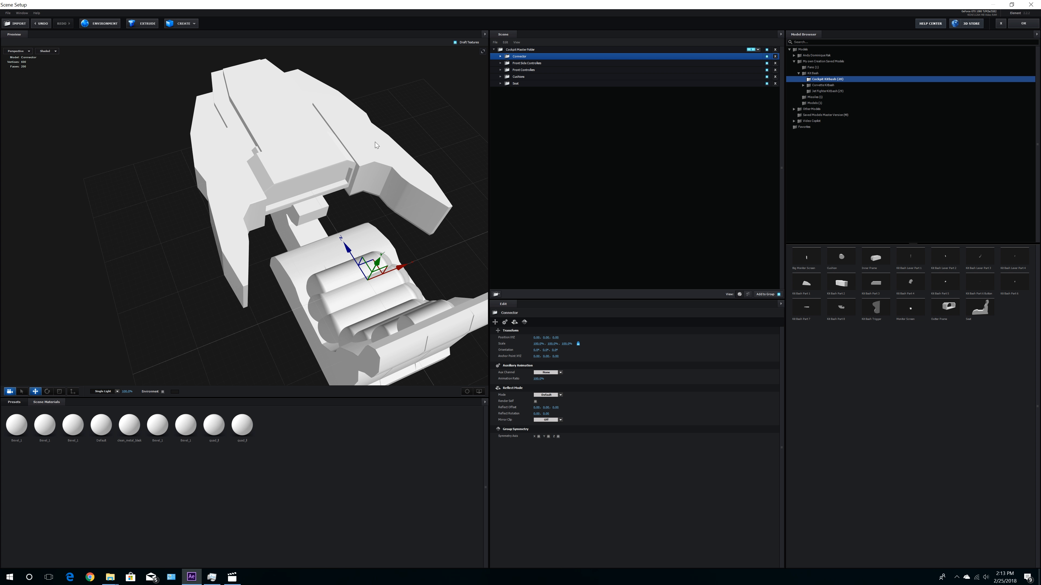
left_click_drag(301, 157, 267, 201)
left_click_drag(350, 199, 327, 199)
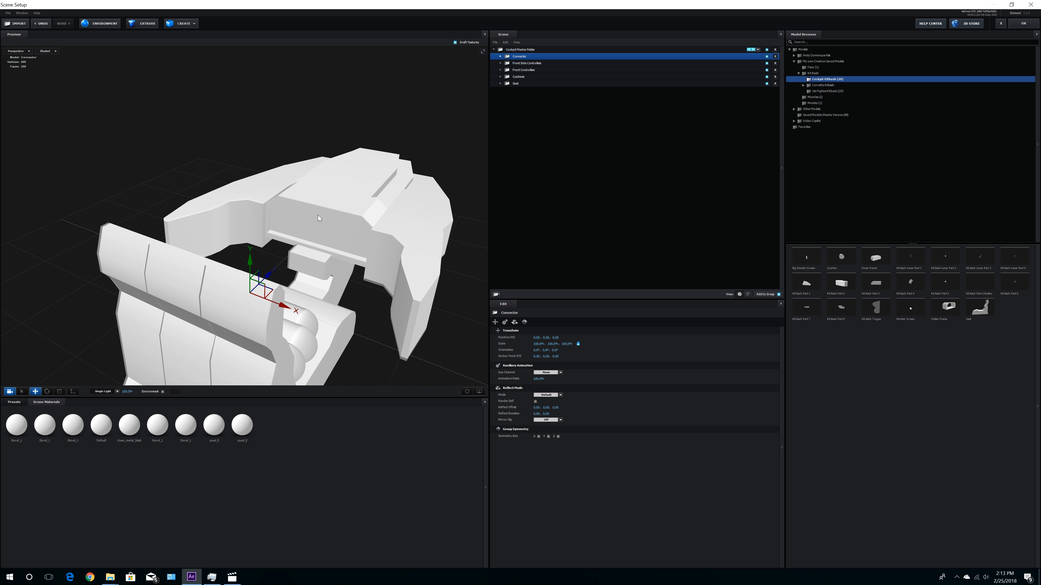
left_click_drag(438, 333, 258, 315)
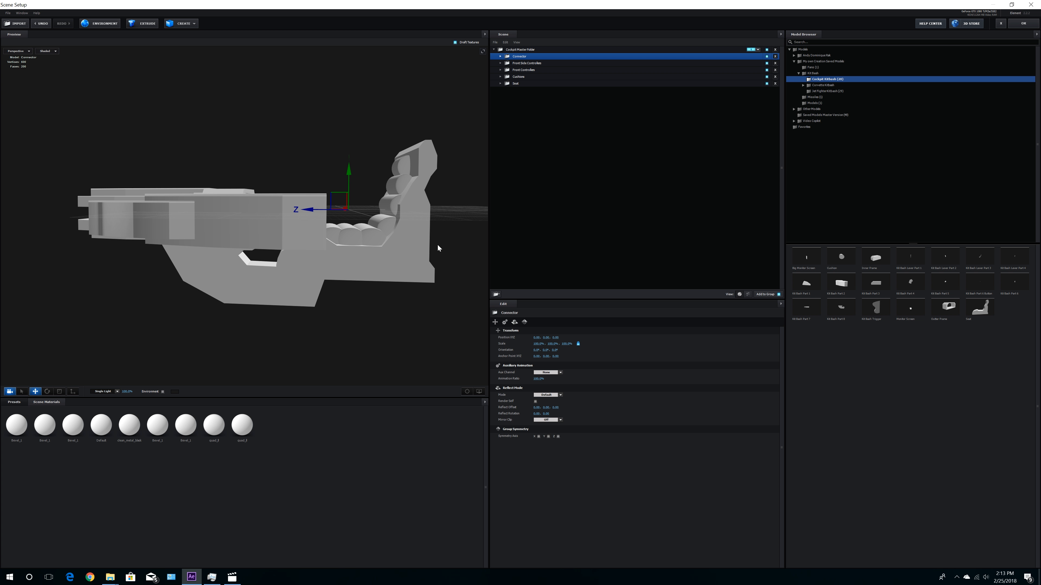
left_click_drag(262, 286, 434, 214)
Step: Create a group folder named Monitors inside the Cockpit Master Folder
left_click(525, 49)
left_click(496, 294)
double_click(529, 56)
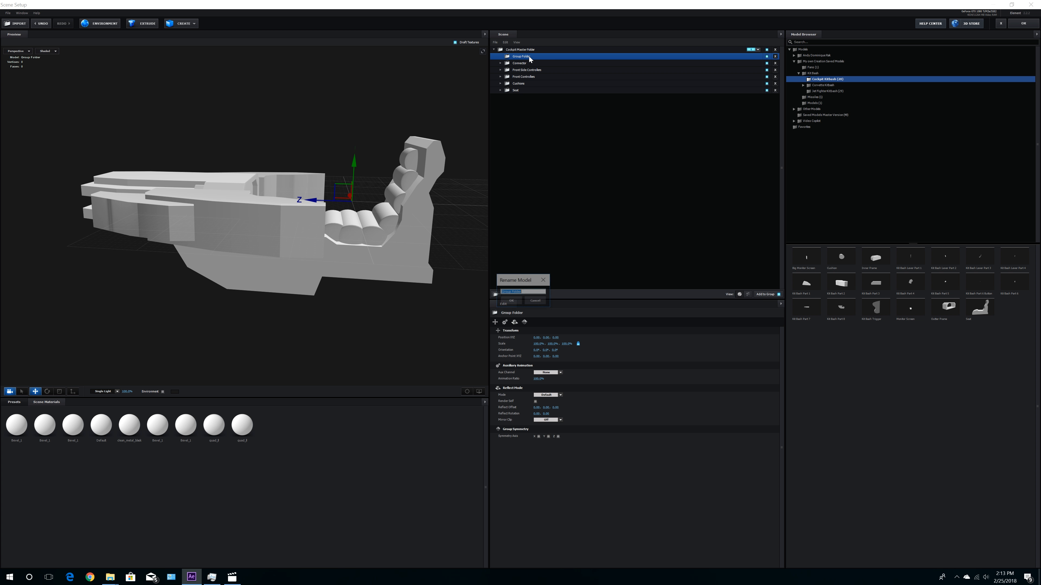
type("Monitors")
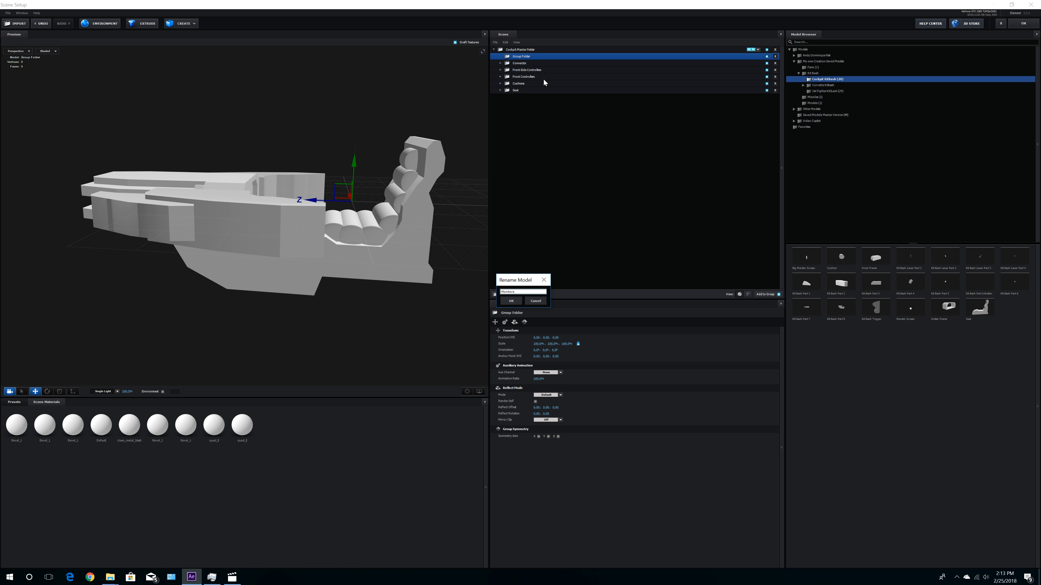
key("Return")
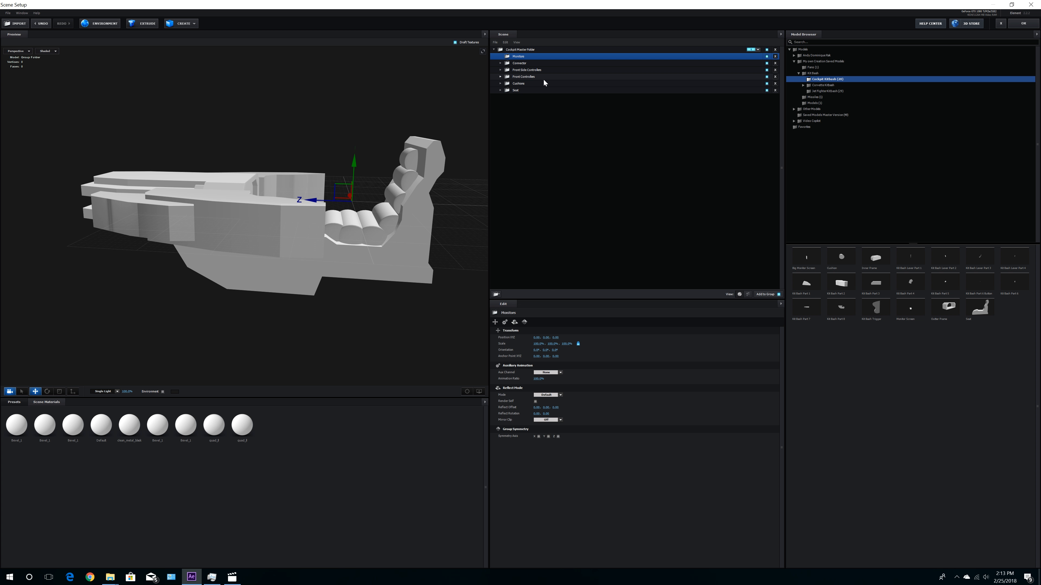
Step: Add a subgroup named Center Monitors inside the Monitors group
left_click(495, 295)
double_click(534, 65)
type("Center Monitors")
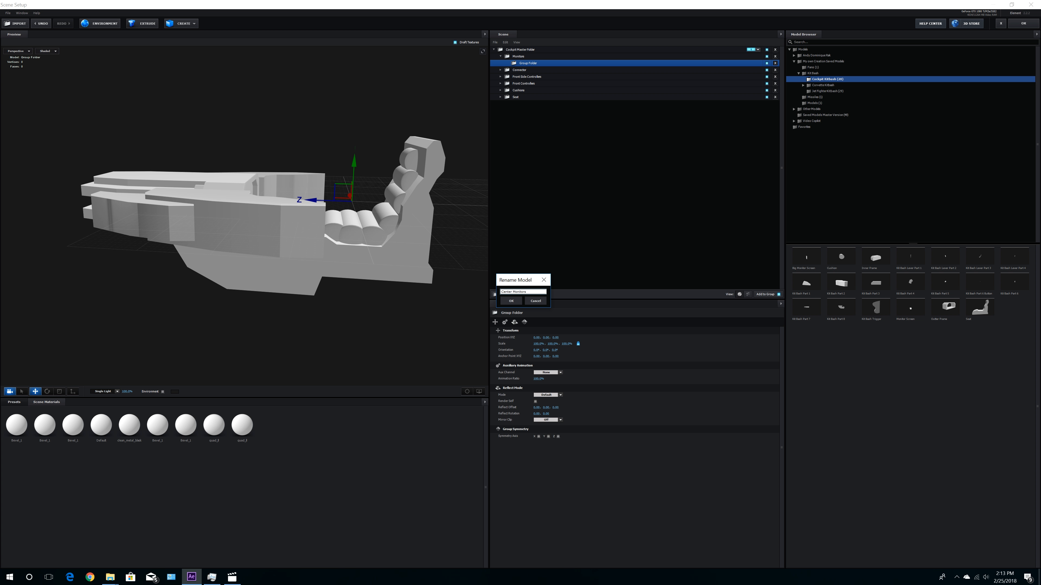
key("Return")
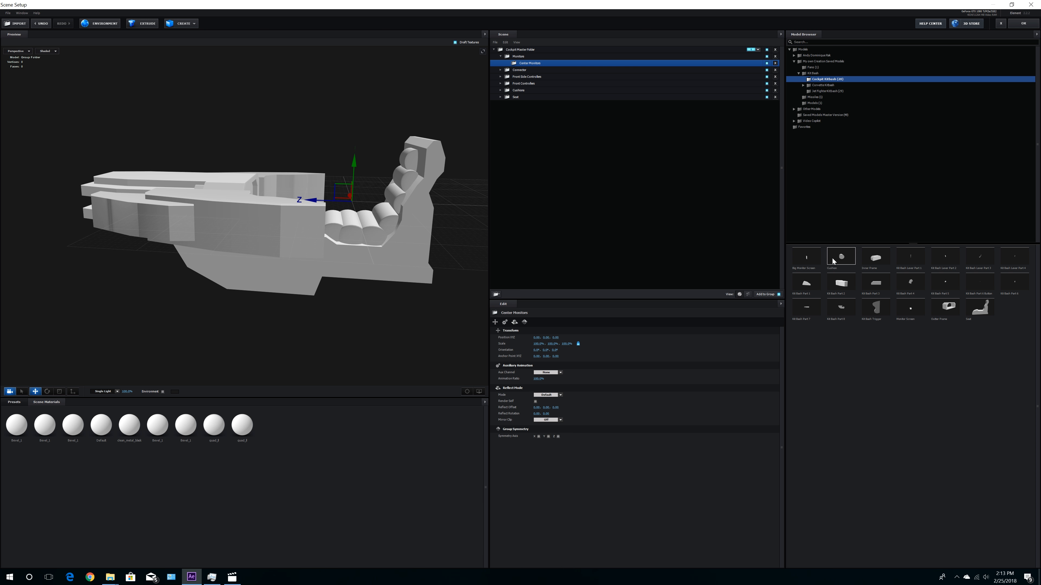
Step: Add Kit Bash Part 1 to Center Monitors and move it forward onto the middle of the front controller
left_click(806, 283)
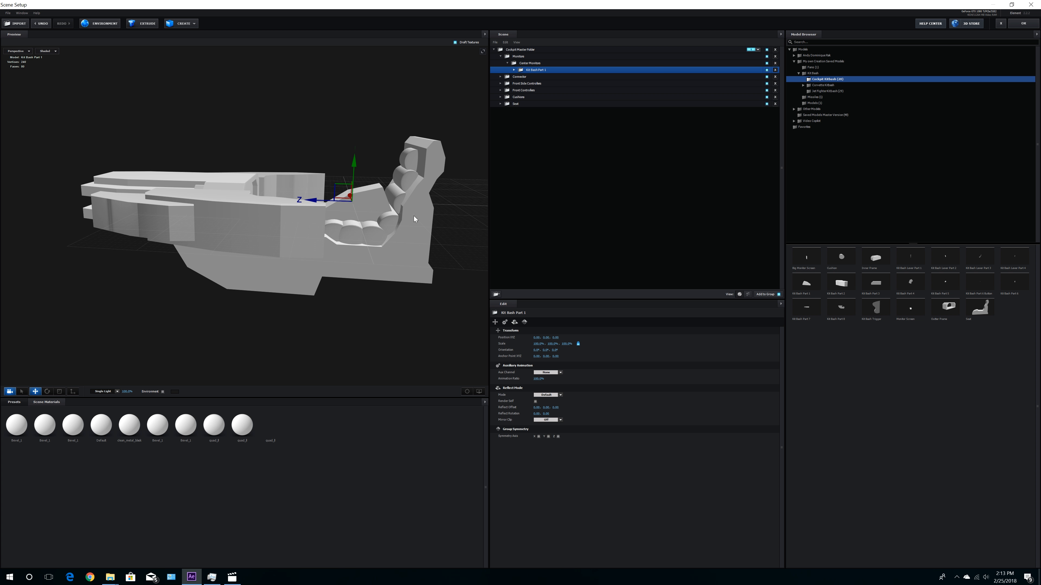
left_click_drag(354, 175, 180, 164)
left_click_drag(211, 118, 211, 127)
left_click_drag(361, 176, 278, 165)
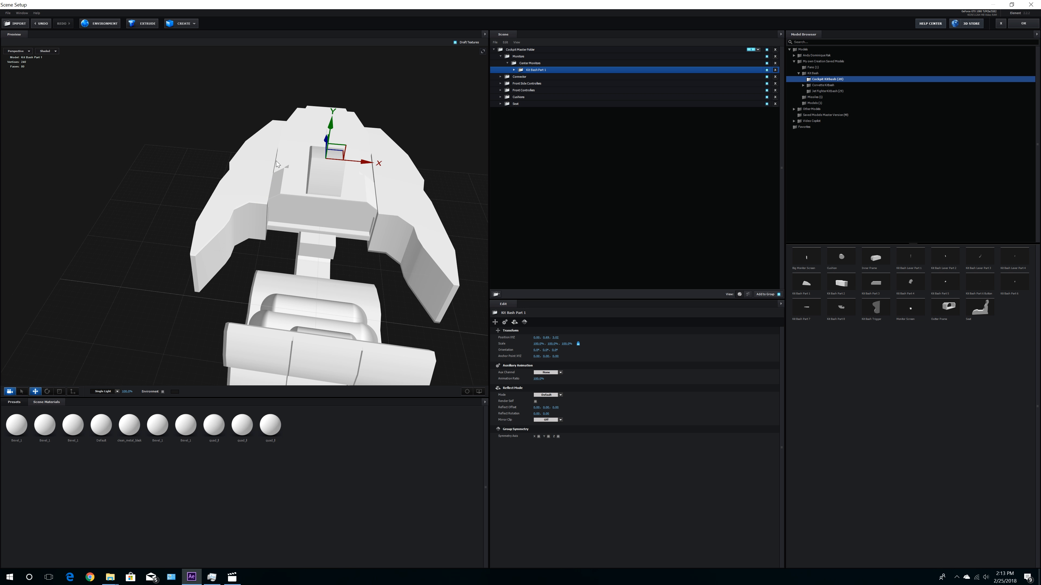
left_click_drag(344, 210, 427, 209)
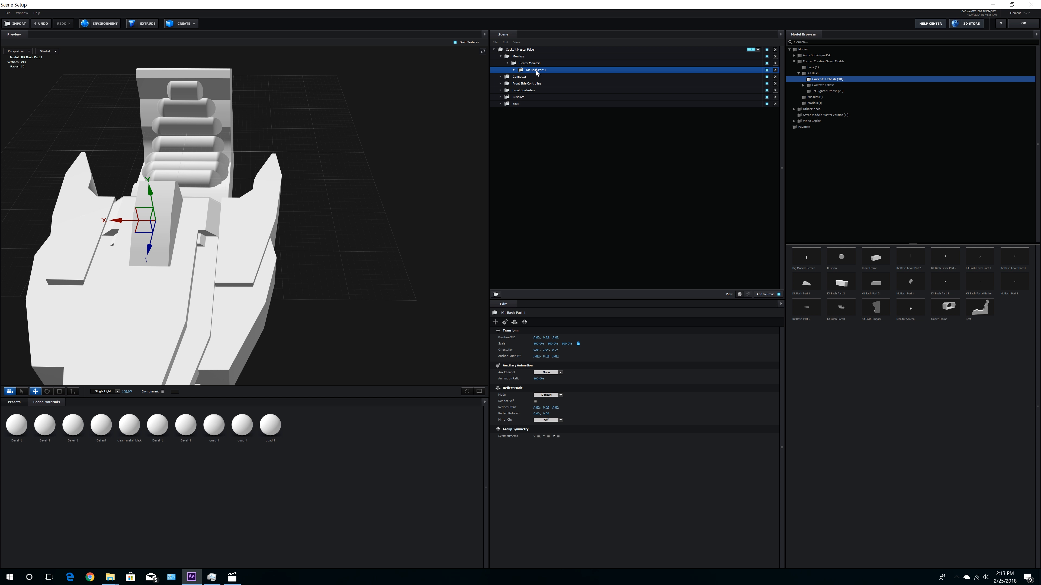
Step: Duplicate the Kit Bash Part 1 group and rename the copy as Kit Bash Part 1 Side L
key("ctrl+d")
left_click(514, 70)
double_click(543, 70)
left_click_drag(526, 292, 572, 292)
key("BackSpace")
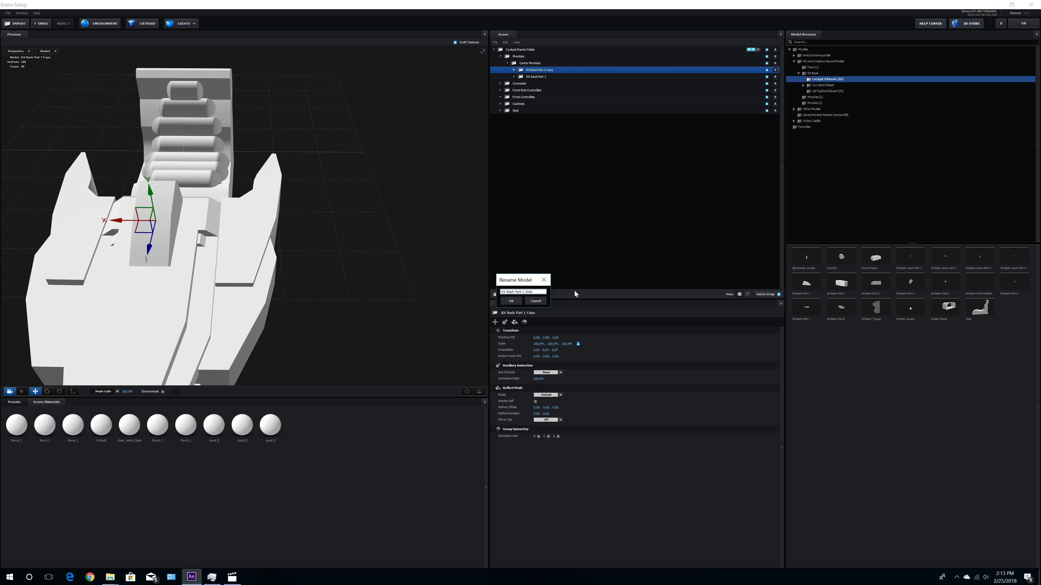
type("Side L")
left_click(511, 301)
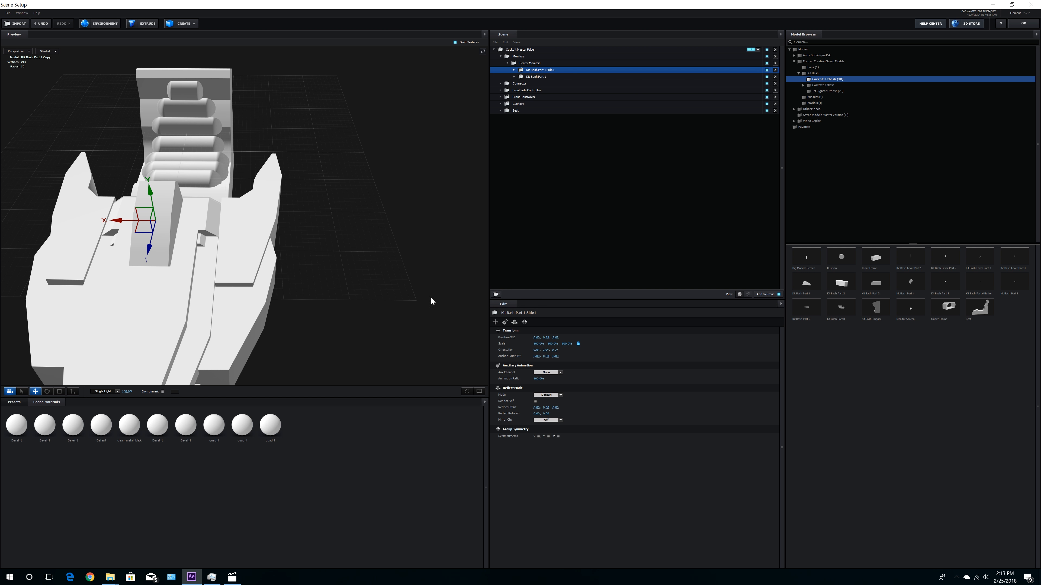
Step: Shrink the Side L part, rotate it and place it on the front controller left of the center monitor
key("e")
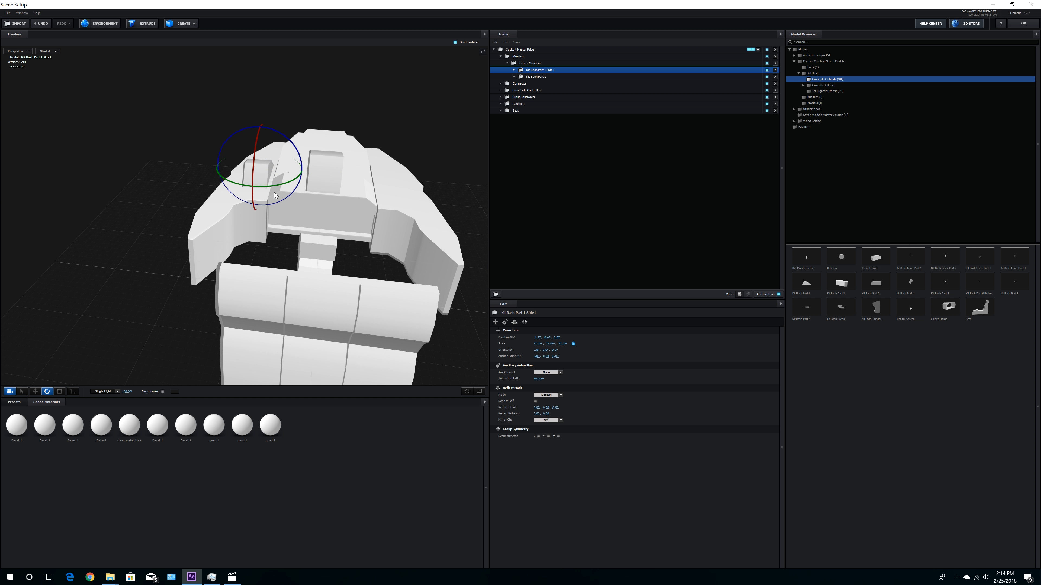
key("w")
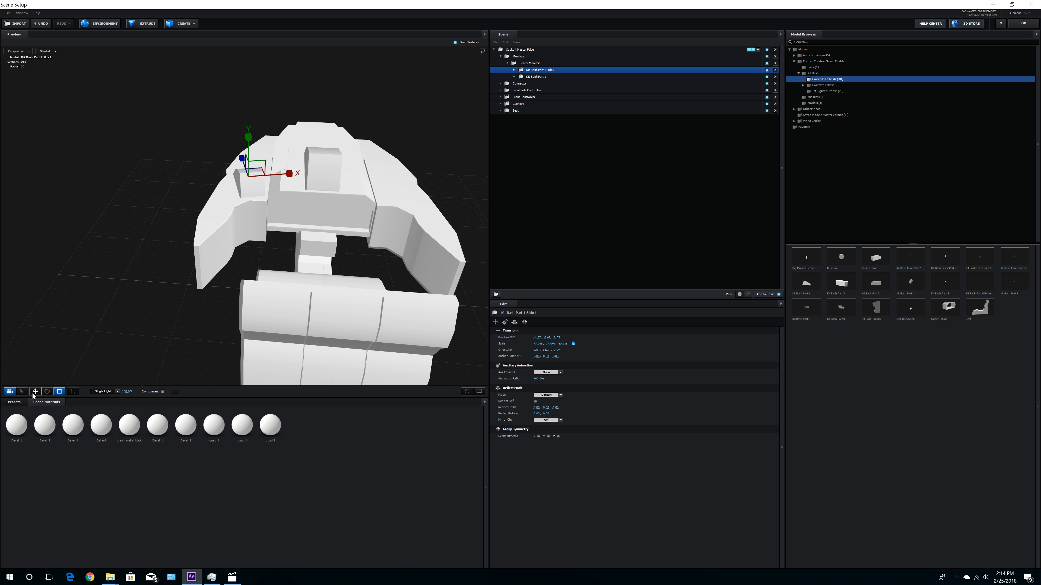
Step: Duplicate the Side L part, rename the copy for the right side and place it right of the center monitor
key("ctrl+d")
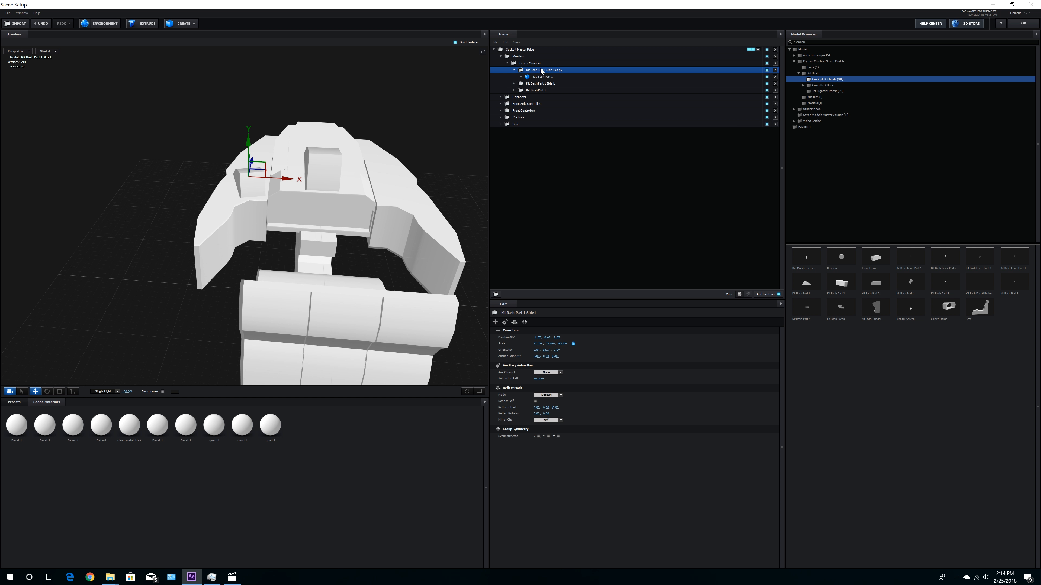
double_click(554, 70)
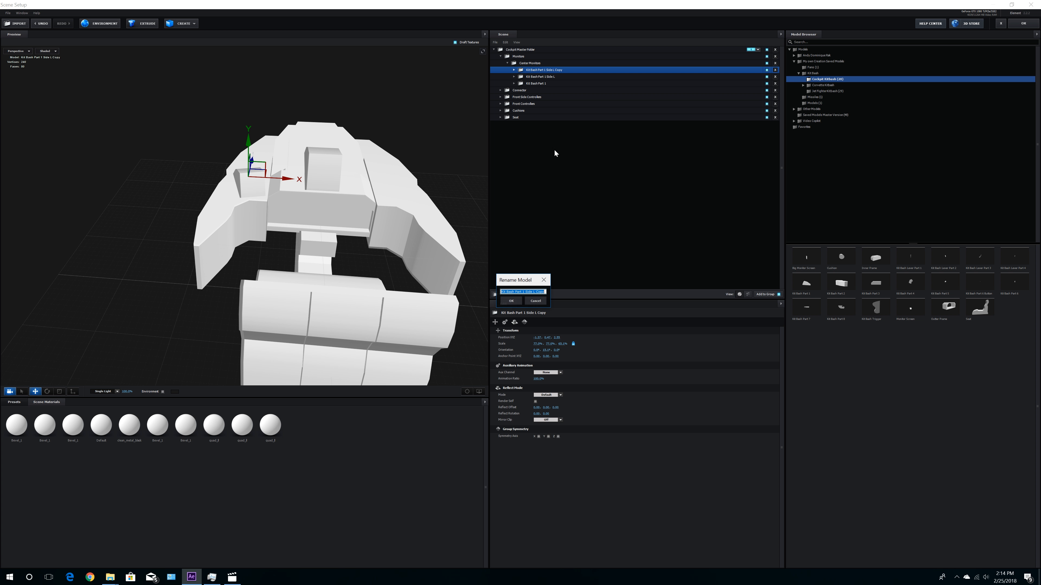
left_click(534, 291)
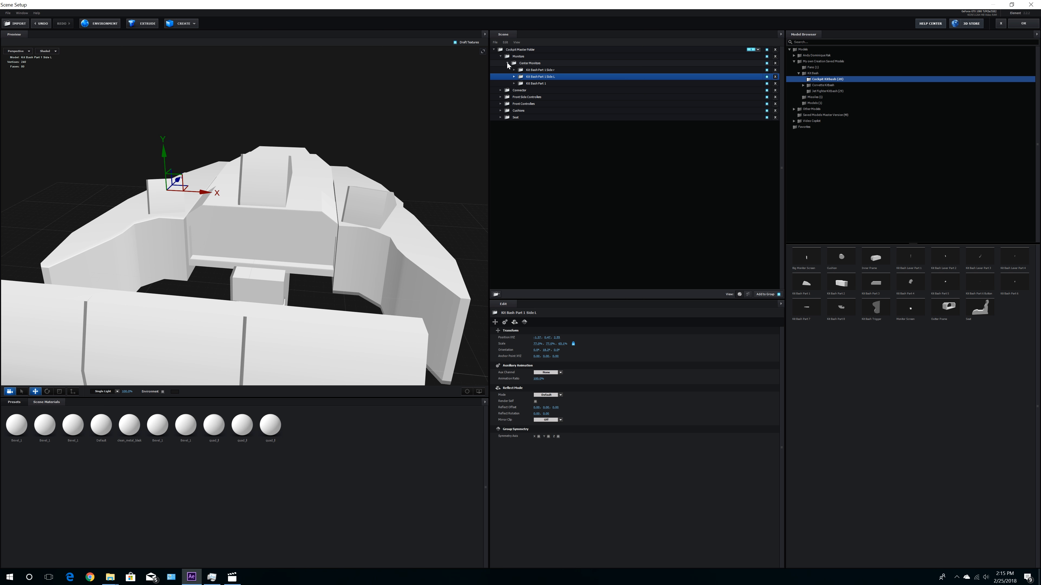
Step: Rename the Center Monitors group as Center Top Monitors
left_click(507, 63)
double_click(538, 64)
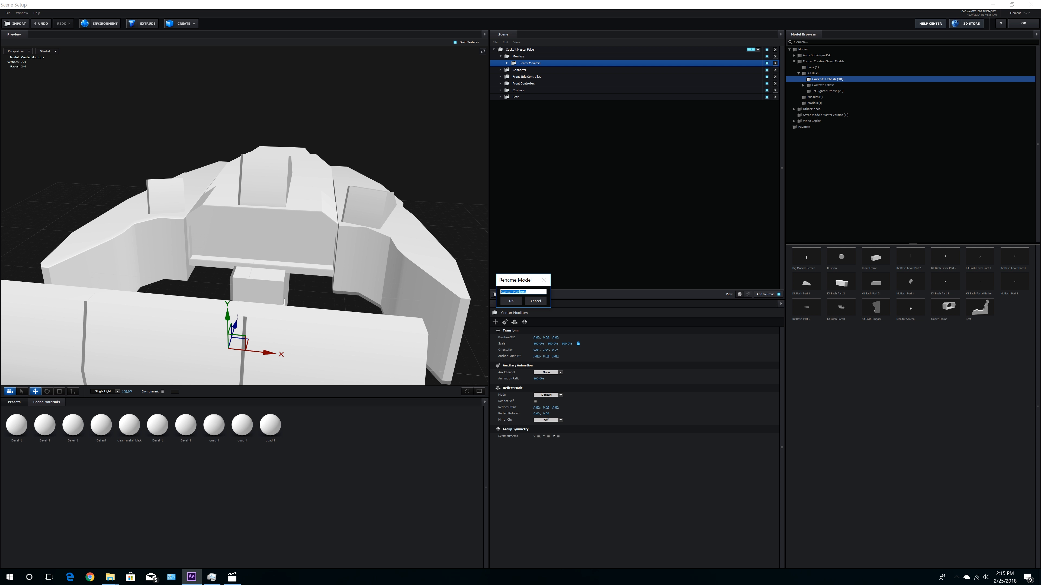
left_click(513, 292)
type("Top")
key("Return")
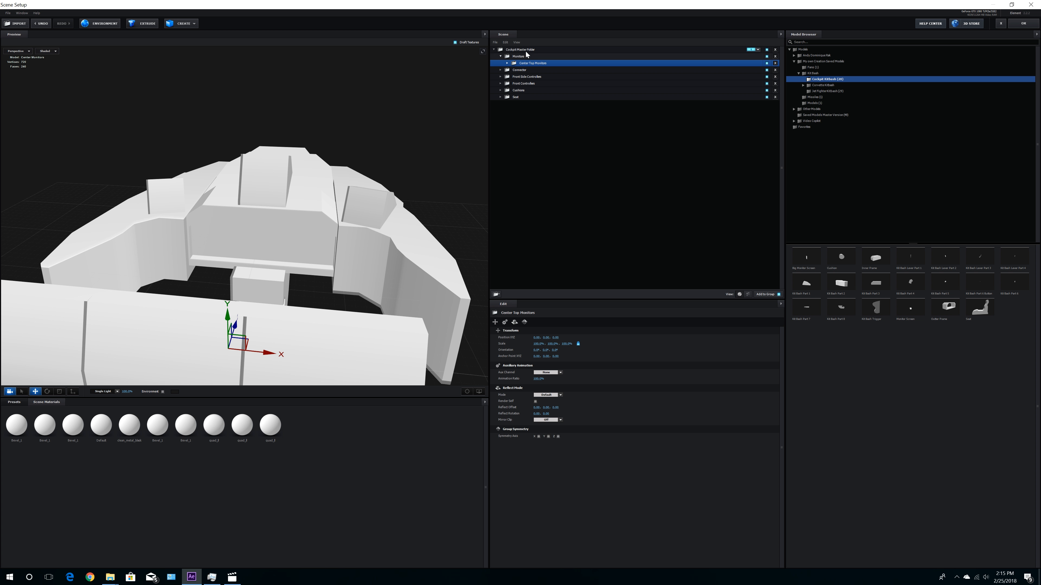
Step: Create a new group inside the Monitors group and name it Center Control Monitors
left_click(518, 57)
left_click(496, 294)
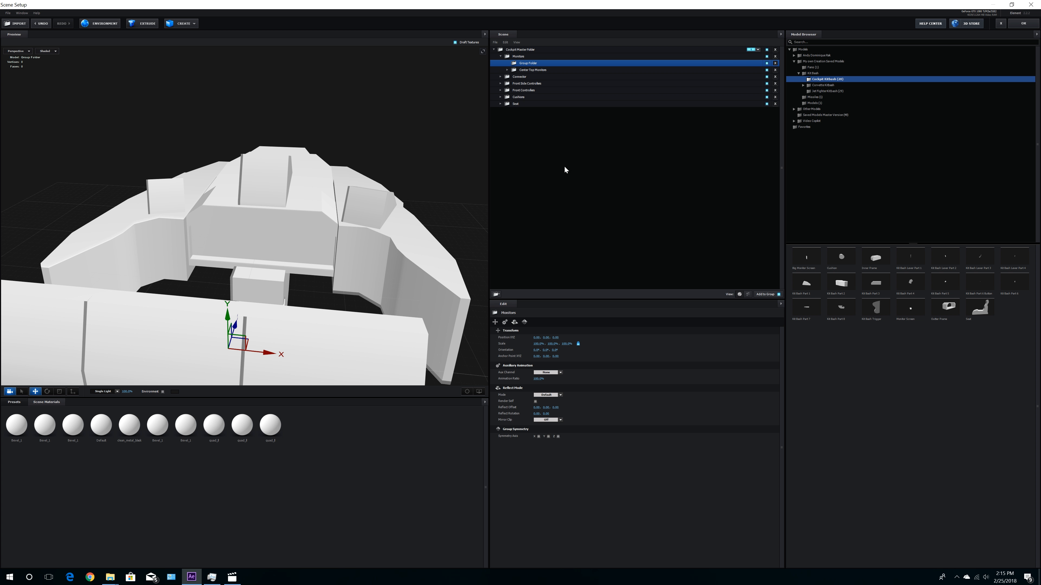
double_click(539, 64)
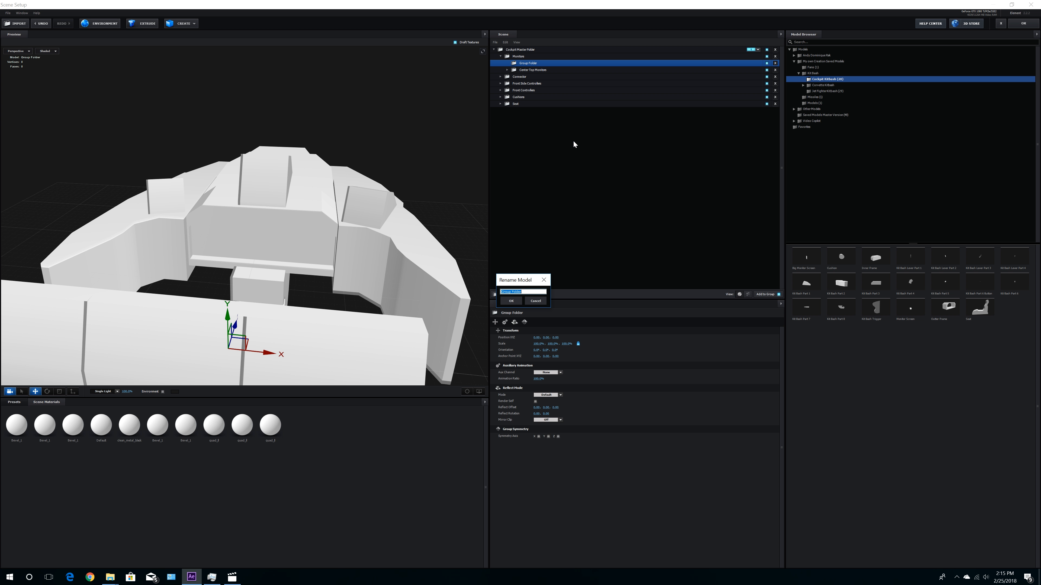
type("Cent")
key("Return")
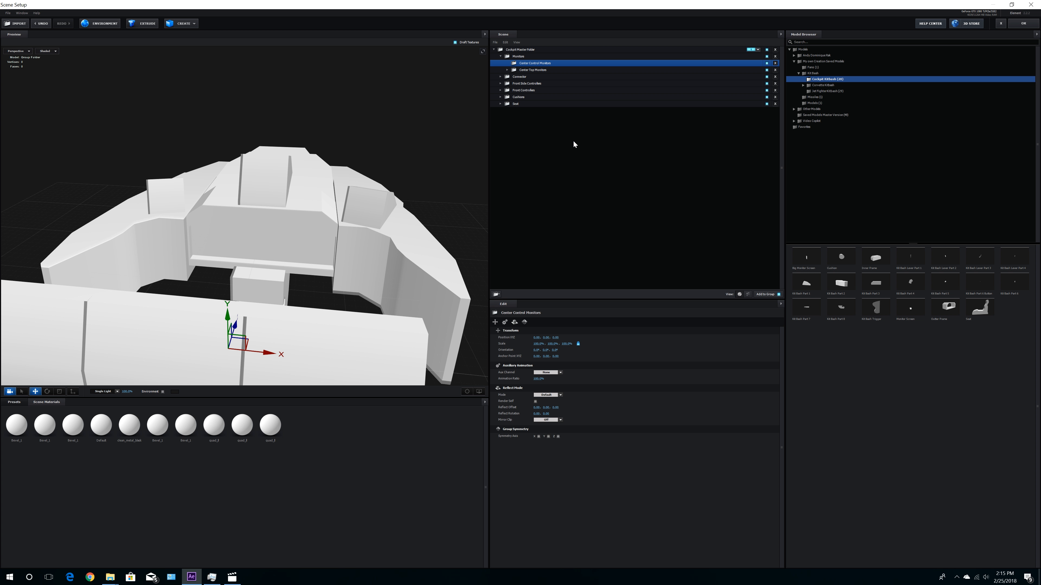
Step: Add Kit Bash Part 3 to the Center Control Monitors group and rotate it to face the seat
left_click(878, 289)
left_click_drag(205, 205, 348, 201)
left_click(48, 392)
left_click_drag(305, 246, 356, 246)
left_click_drag(349, 184, 204, 229)
Step: Shrink the Kit Bash Part 3 group and position it in the front controller's recessed face below the top monitor
left_click(59, 392)
left_click_drag(243, 259, 243, 287)
left_click_drag(200, 293, 244, 216)
left_click(35, 392)
left_click_drag(244, 262, 246, 186)
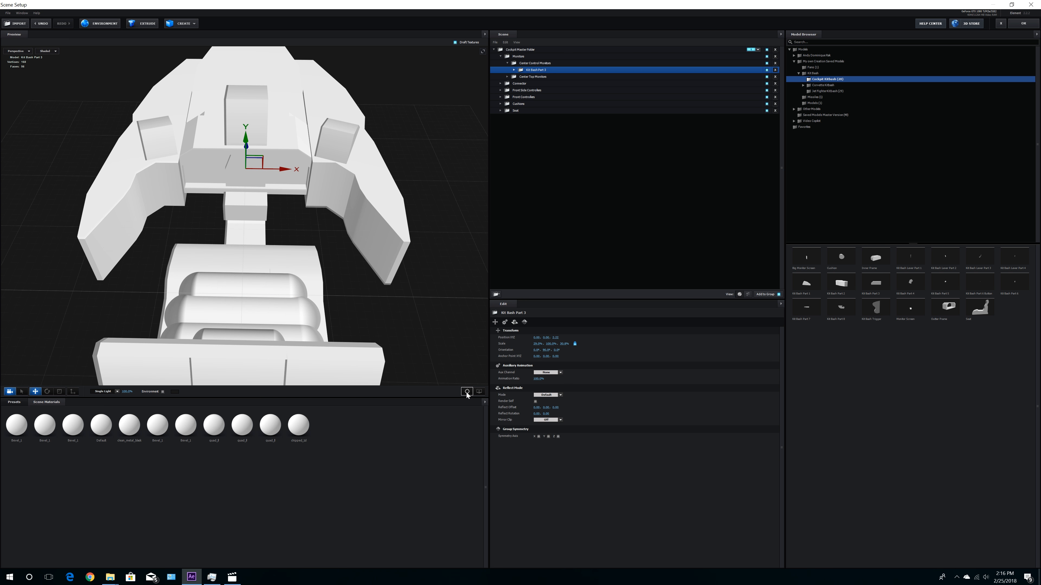
left_click(467, 391)
scroll(327, 273, "down", 5)
left_click_drag(321, 270, 213, 262)
left_click_drag(212, 215, 235, 216)
left_click(806, 257)
left_click_drag(213, 262, 418, 246)
key("Delete")
Step: Scale the Kit Bash Part 3 model down to a small panel and place it in the left side of the controller's recess
left_click(549, 77)
left_click(60, 392)
left_click_drag(262, 174, 263, 187)
mouse_move(311, 246)
left_mouse_down()
mouse_move(185, 242)
mouse_move(111, 224)
left_mouse_up()
left_click(479, 391)
left_click(36, 392)
left_click(59, 392)
left_click_drag(187, 224, 179, 224)
left_click(35, 392)
left_click_drag(99, 228, 94, 227)
left_click_drag(254, 230, 336, 226)
left_click_drag(176, 223, 157, 223)
left_click_drag(336, 226, 263, 228)
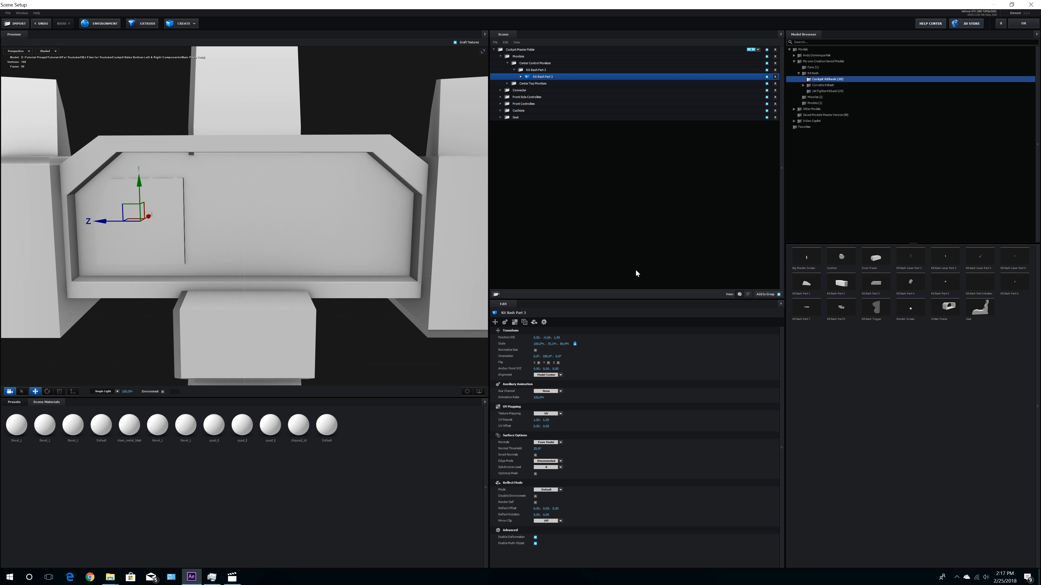
Step: Duplicate the Kit Bash Part 3 group and rename the copy as Kit Bash Part 3 Right
left_click(514, 71)
left_click(537, 71)
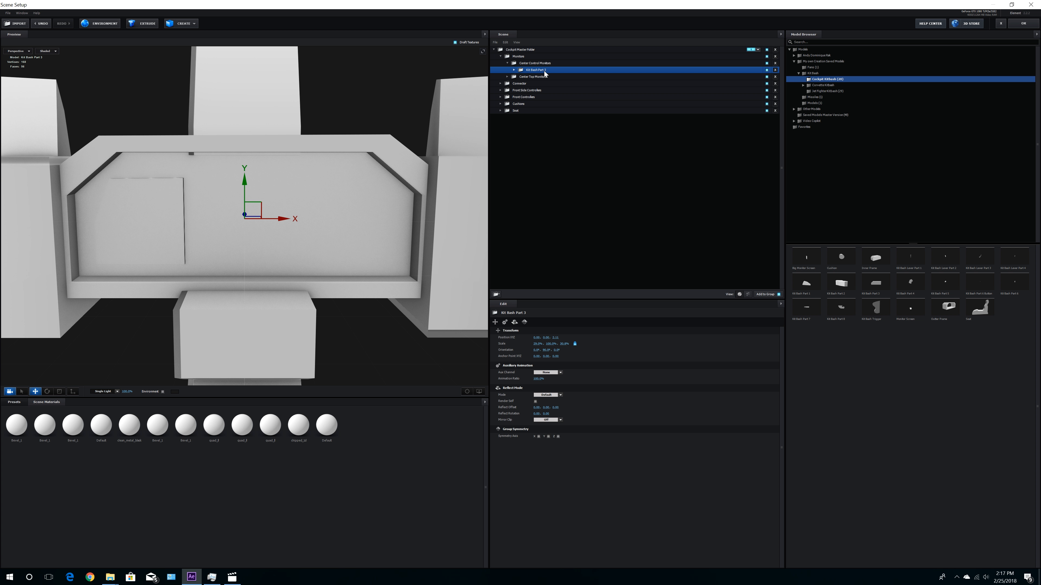
key("ctrl+d")
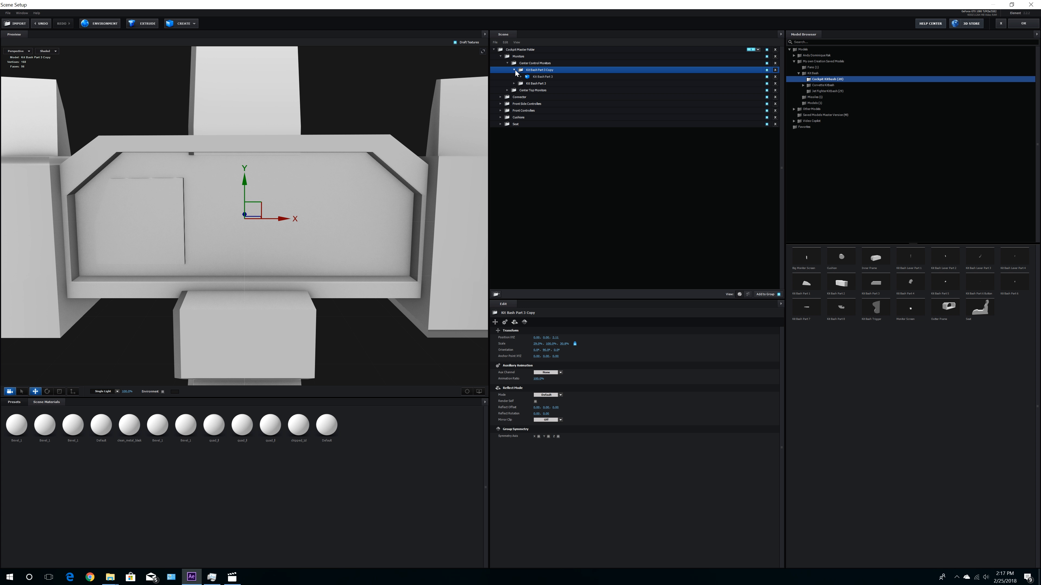
double_click(548, 70)
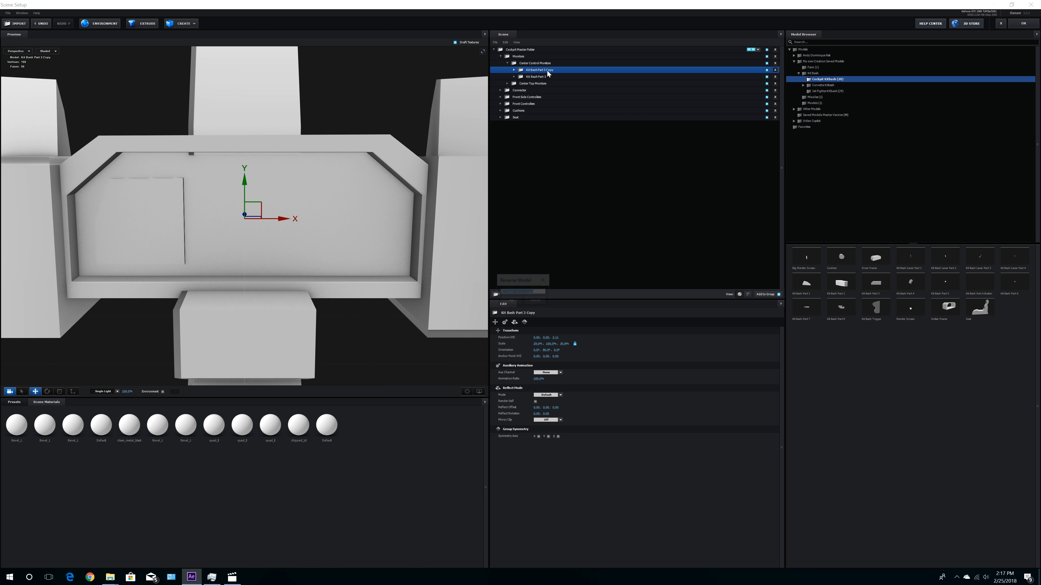
left_click_drag(525, 292, 576, 295)
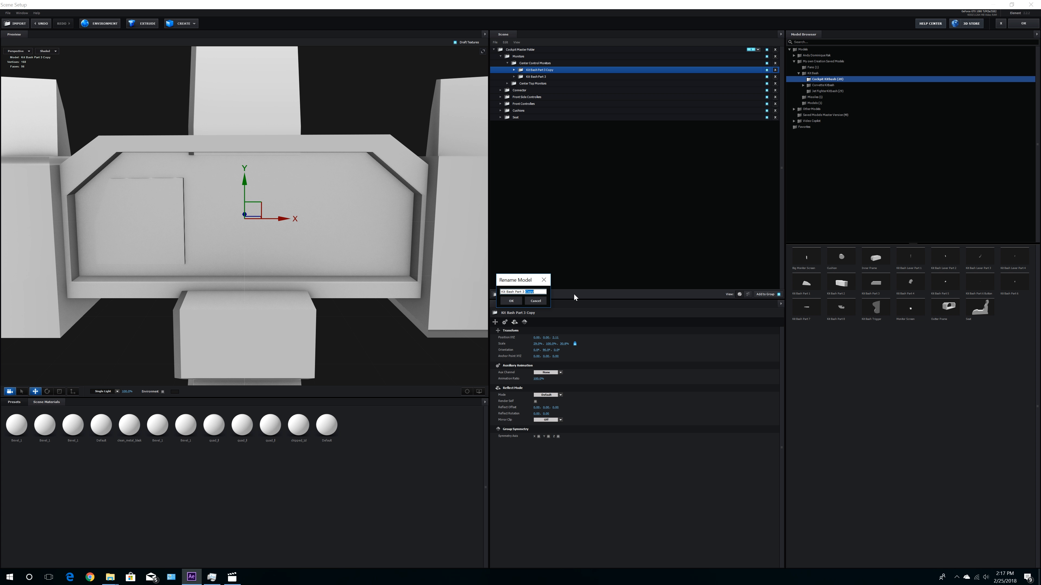
type("Right")
key("Return")
Step: Rename the original Kit Bash Part 3 group as Kit Bash Part 3 Left
double_click(537, 77)
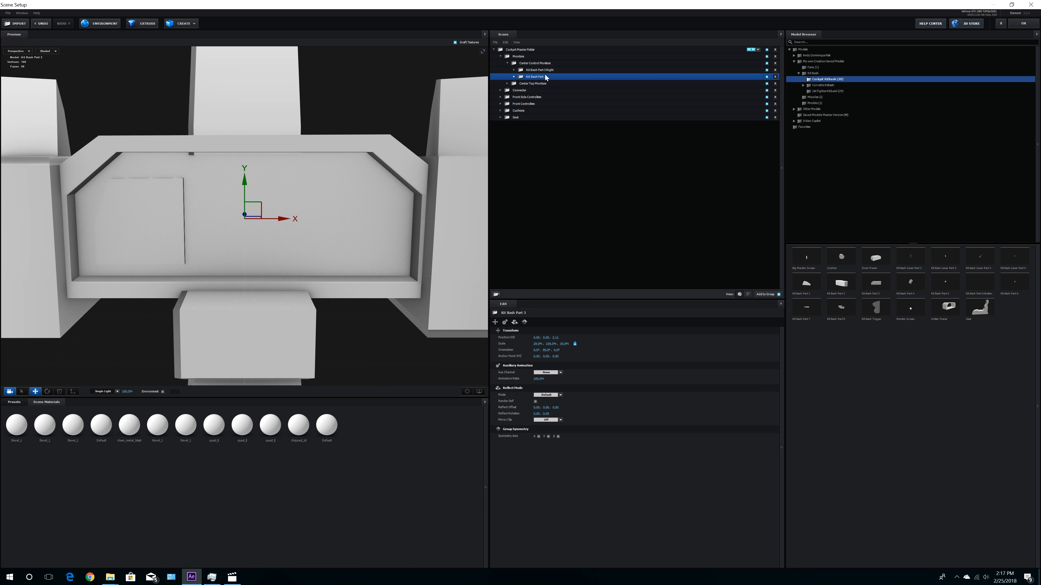
key("End")
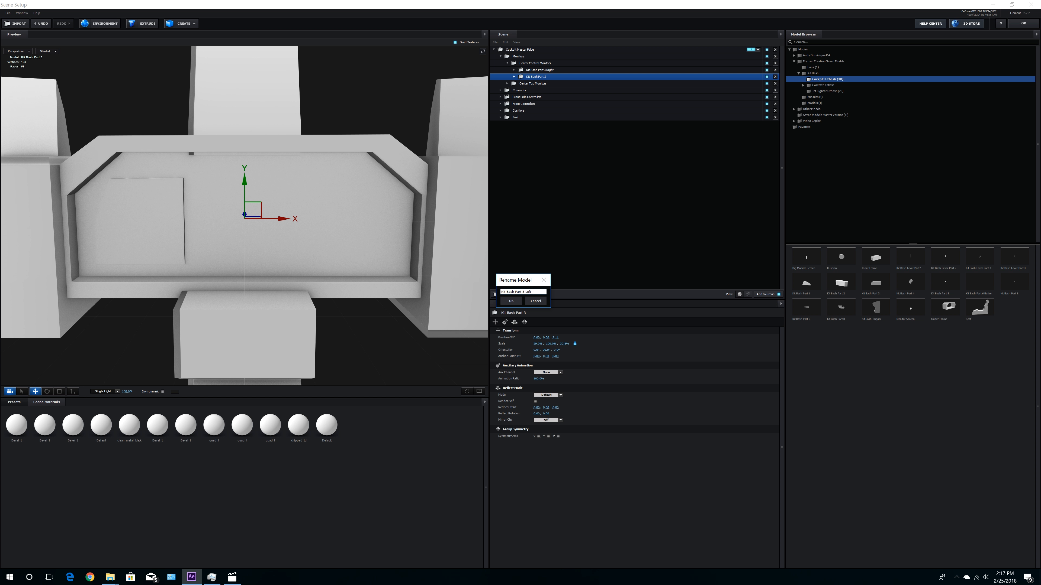
key("Return")
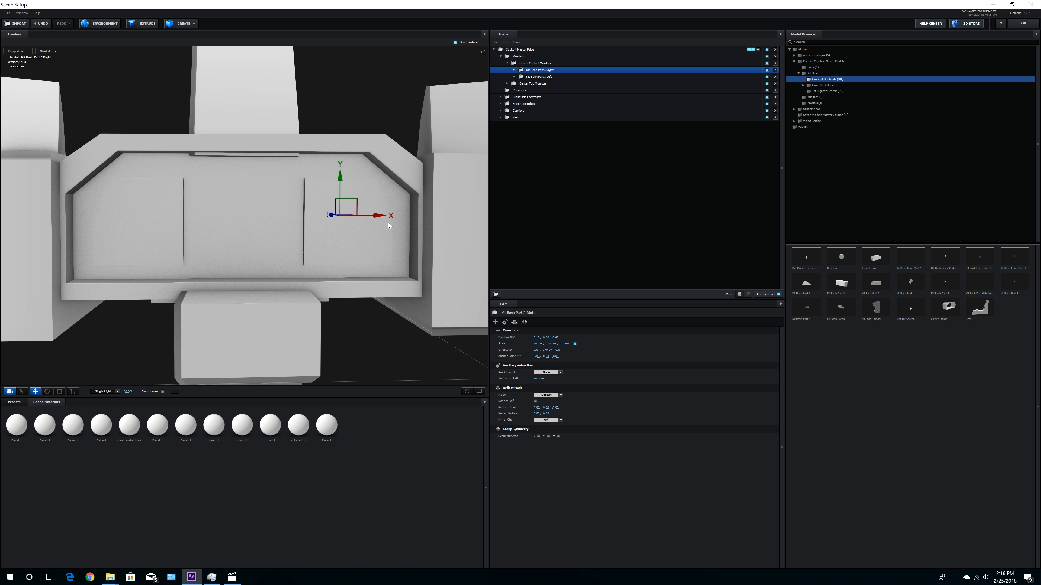
Step: Create a new group inside Center Control Monitors and name it Center Part 1
left_click(178, 25)
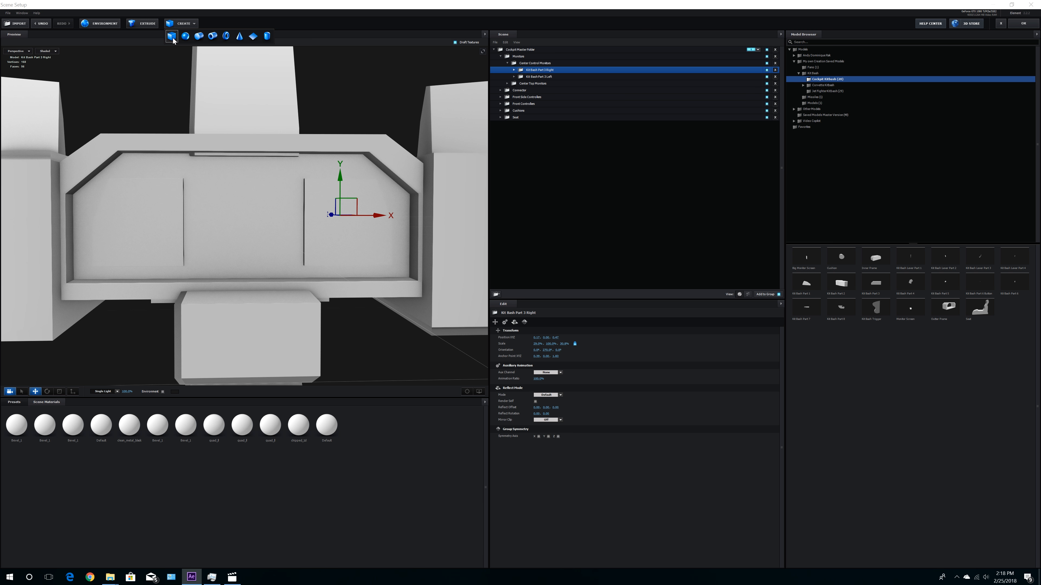
left_click(532, 64)
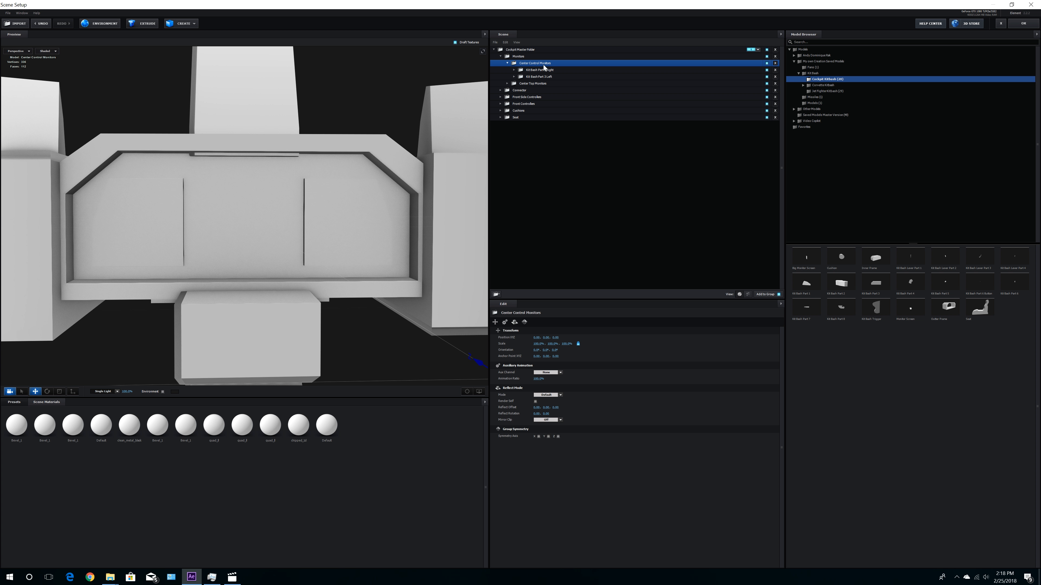
left_click(496, 294)
double_click(532, 70)
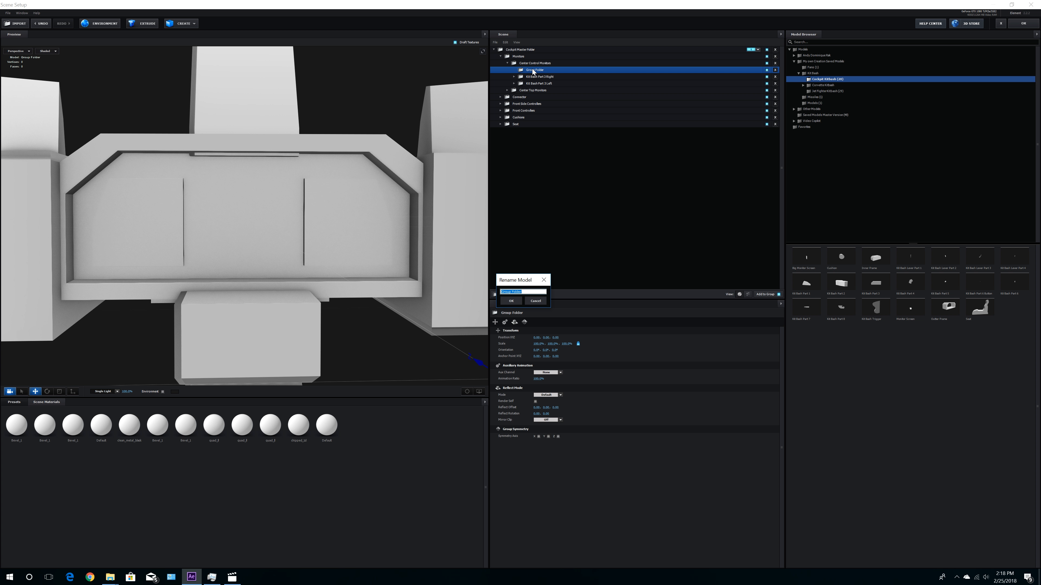
type("cente")
key("BackSpace")
key("BackSpace")
key("BackSpace")
key("BackSpace")
key("BackSpace")
type("Ce")
key("Return")
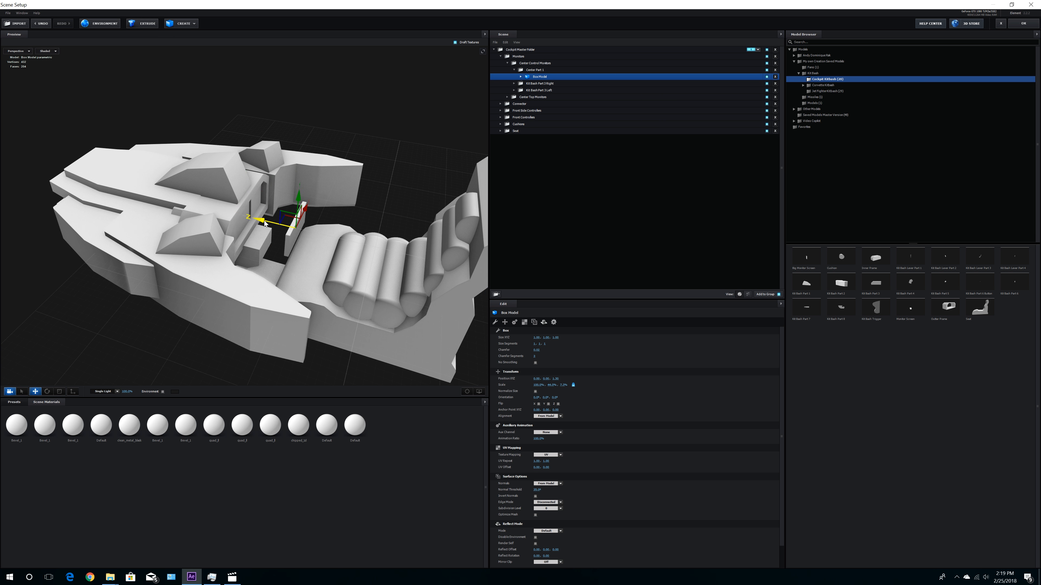
Step: Scale the thin box in Center Part 1 and set it into the recess between the left and right panels
left_click_drag(244, 177, 244, 194)
left_click_drag(123, 251, 215, 257)
left_click_drag(260, 215, 266, 215)
left_click_drag(307, 257, 215, 257)
mouse_move(362, 267)
left_mouse_down()
mouse_move(362, 318)
mouse_move(357, 266)
left_mouse_up()
left_click_drag(244, 184, 244, 167)
key("w")
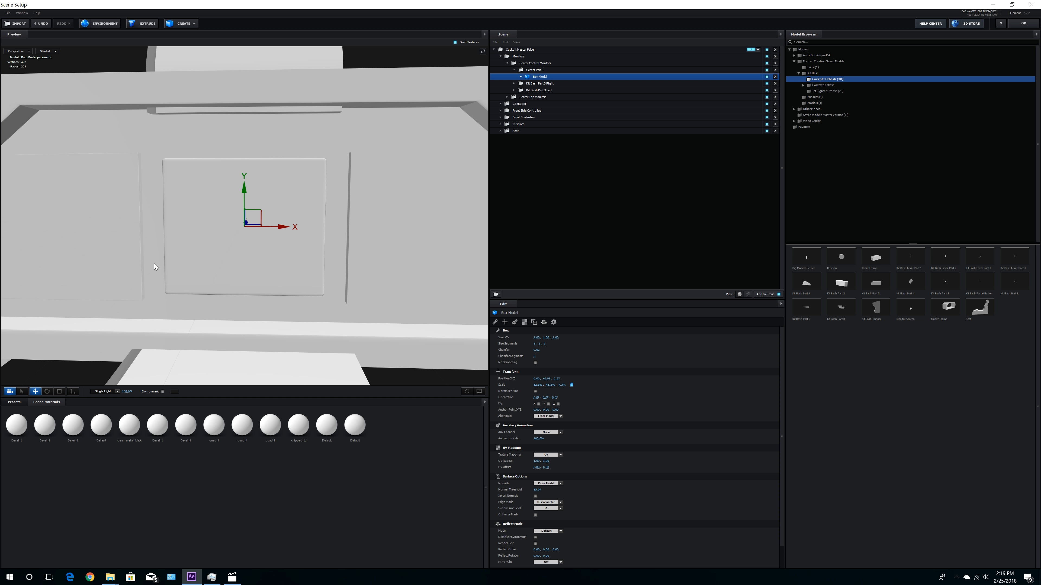
scroll(328, 291, "down", 5)
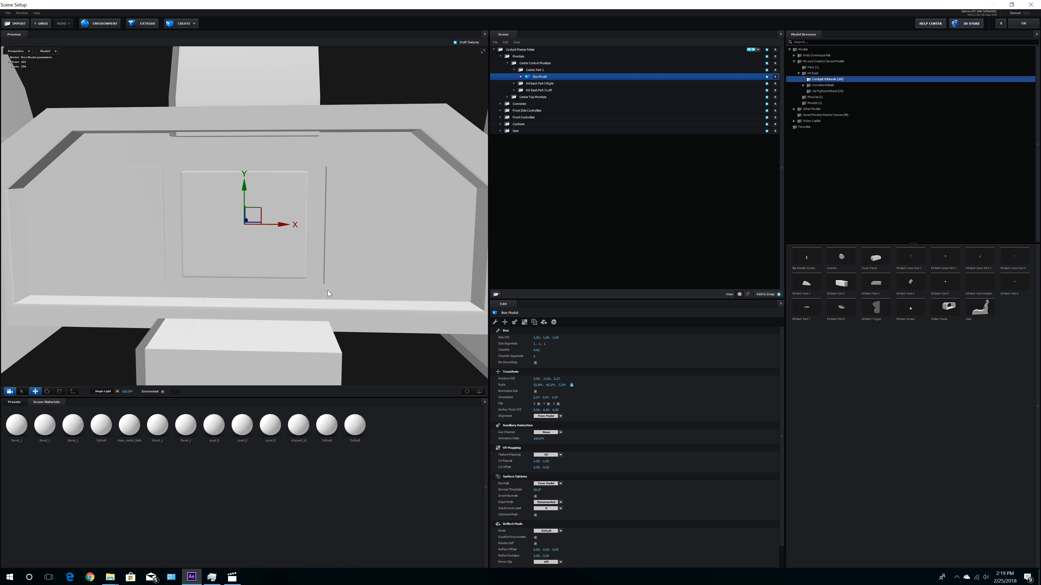
left_click_drag(320, 288, 276, 291)
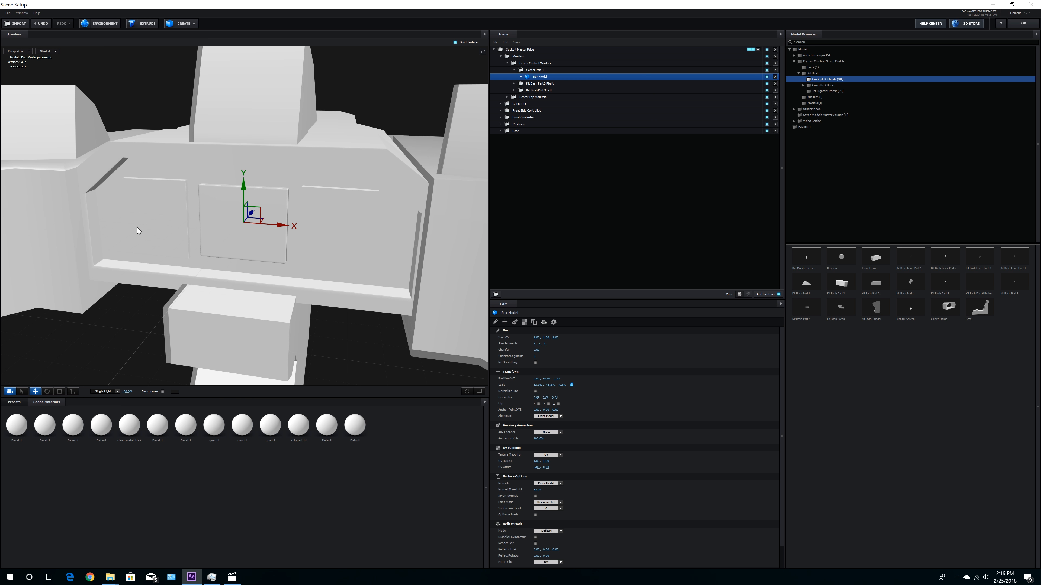
left_click_drag(210, 232, 220, 246)
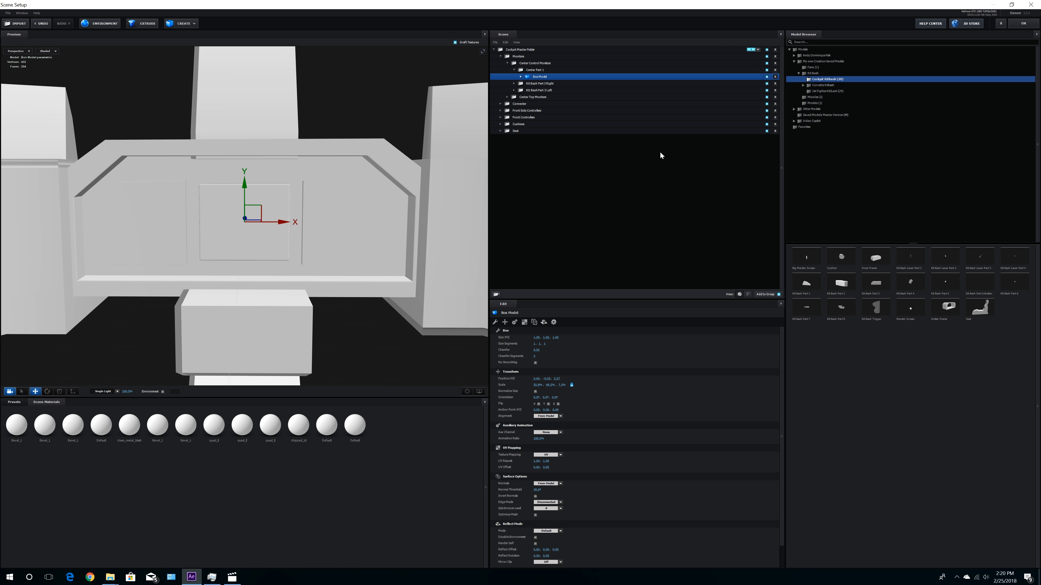
left_click(514, 70)
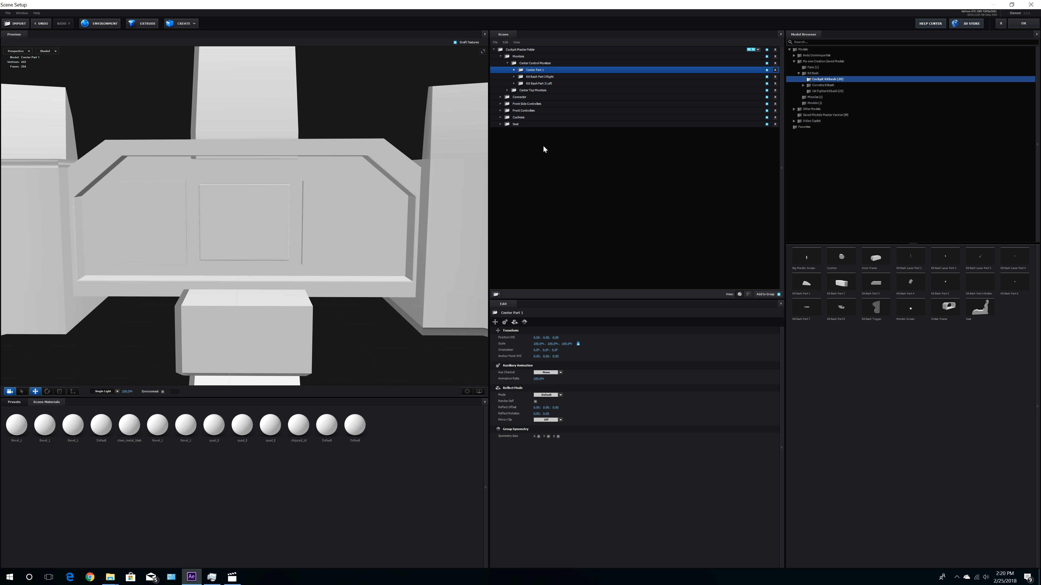
Step: Add another Kit Bash Part 3 to the top monitor's Kit Bash Part 1 group, then rotate and shrink it
left_click_drag(278, 226, 244, 108)
right_click(241, 107)
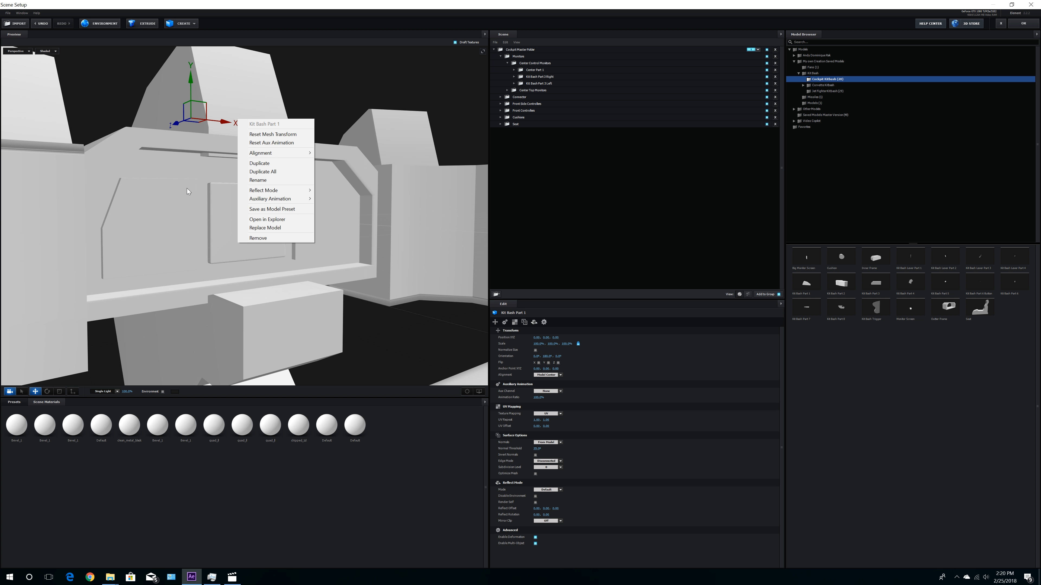
left_click_drag(192, 83, 196, 54)
left_click_drag(256, 108, 264, 136)
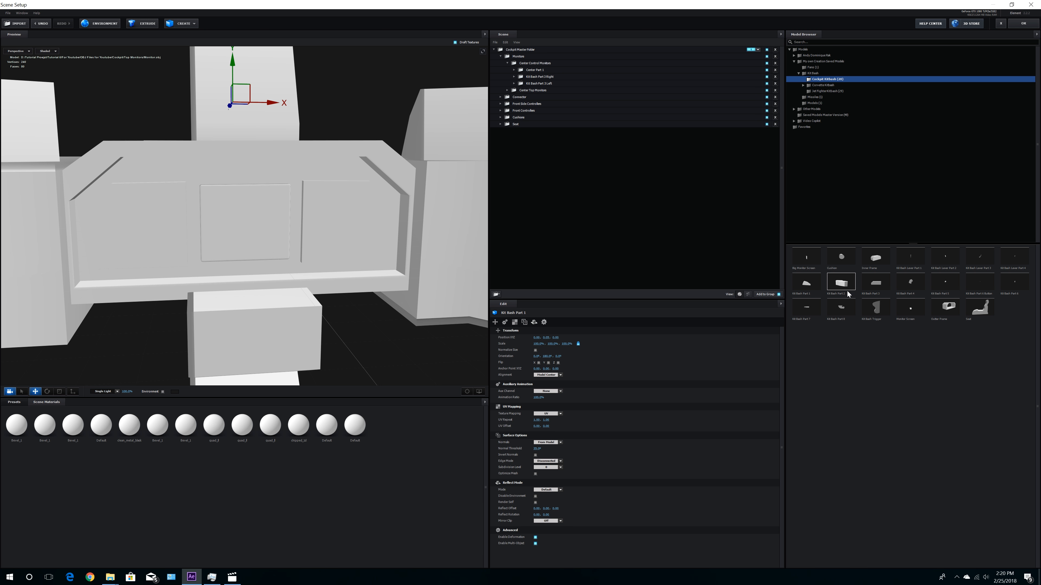
left_click(876, 283)
left_click_drag(357, 217, 342, 216)
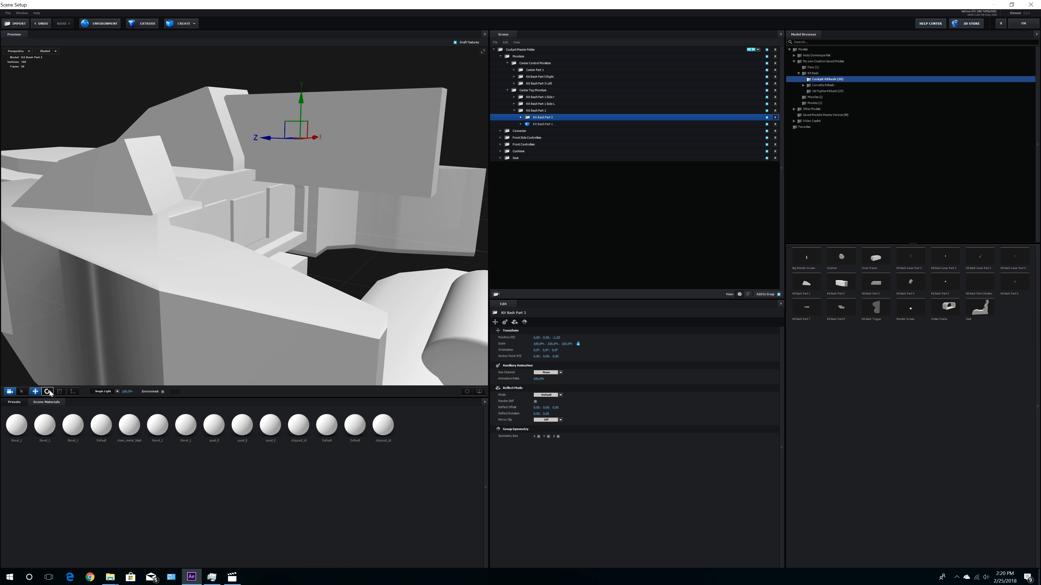
left_click(48, 392)
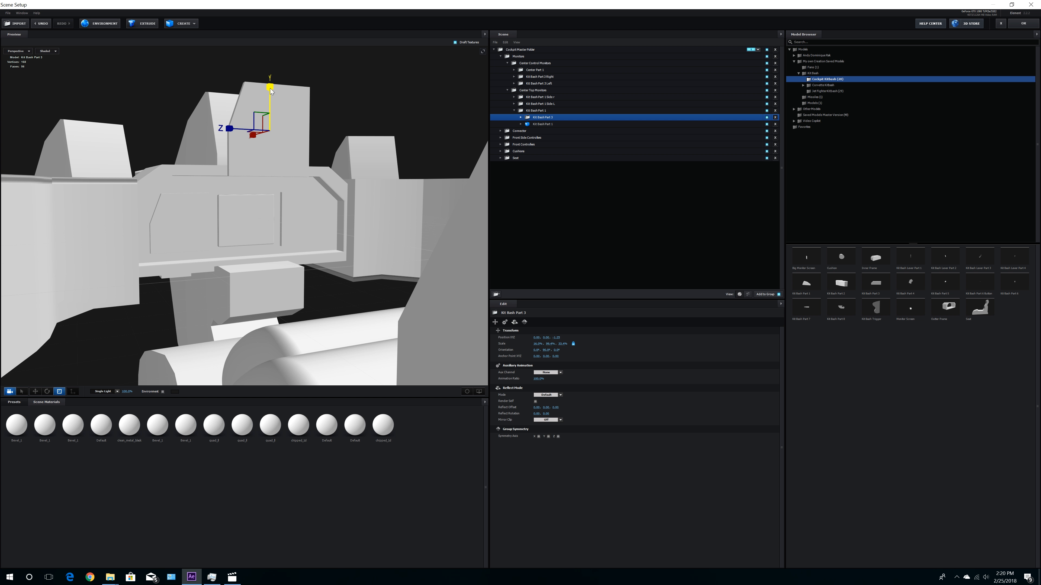
left_click_drag(214, 231, 143, 232)
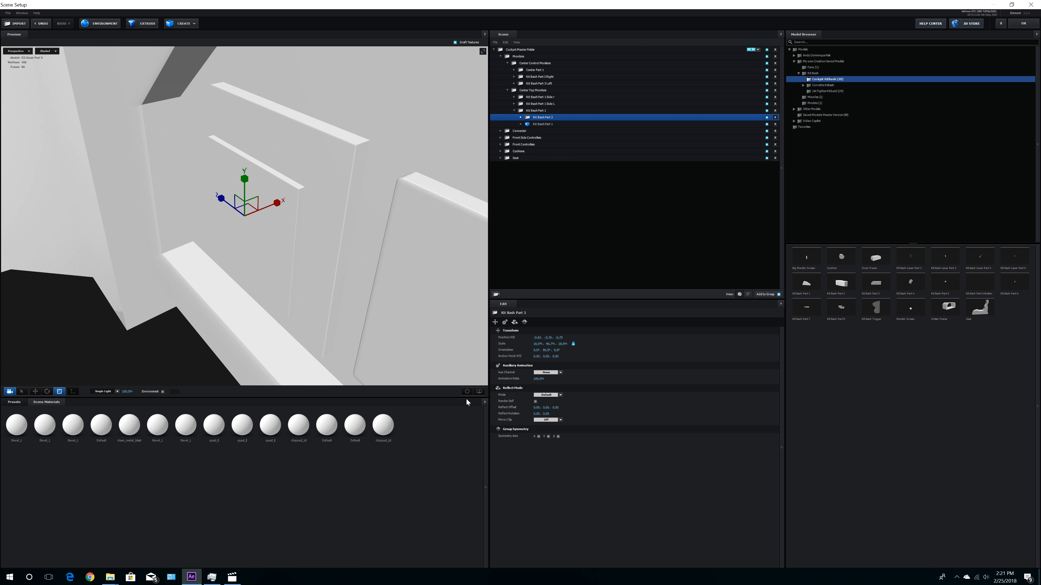
Step: Move the small Kit Bash Part 3 onto the left control panel and scale it to fit inside as a screen
left_click(36, 391)
left_click_drag(282, 220, 312, 233)
left_click(59, 391)
scroll(312, 233, "down", 5)
Step: Move the new Kit Bash Part 3 group directly under Center Top Monitors and rename it Kit Bash Part 3 Screen L
left_click_drag(544, 117, 545, 92)
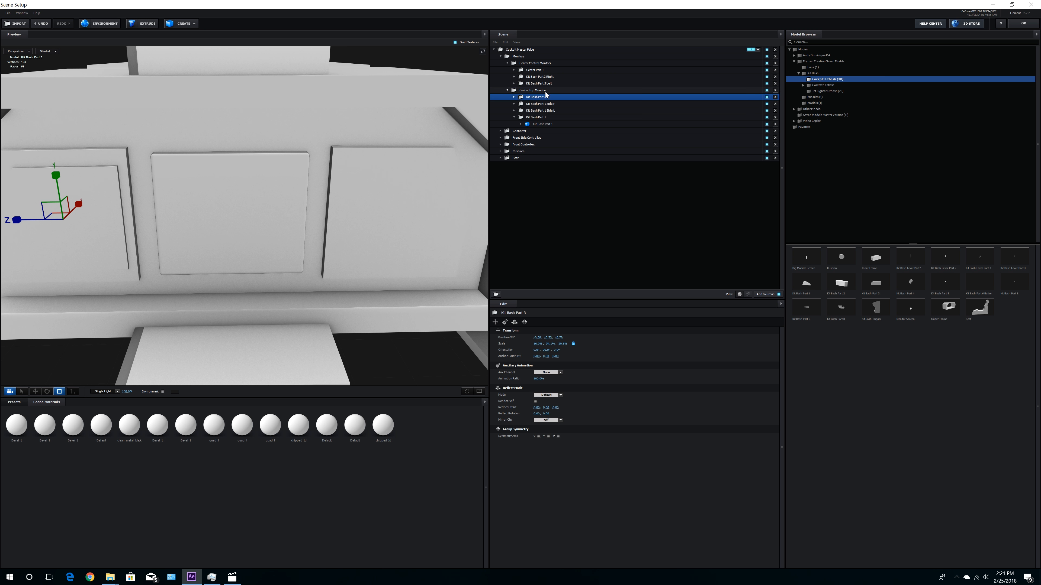
left_click(514, 117)
double_click(544, 98)
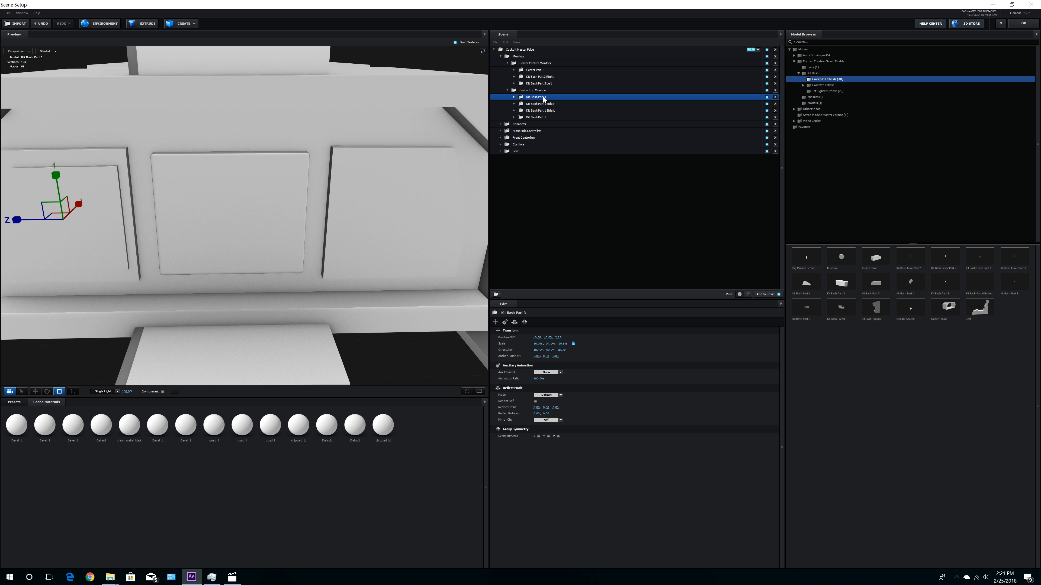
left_click(532, 292)
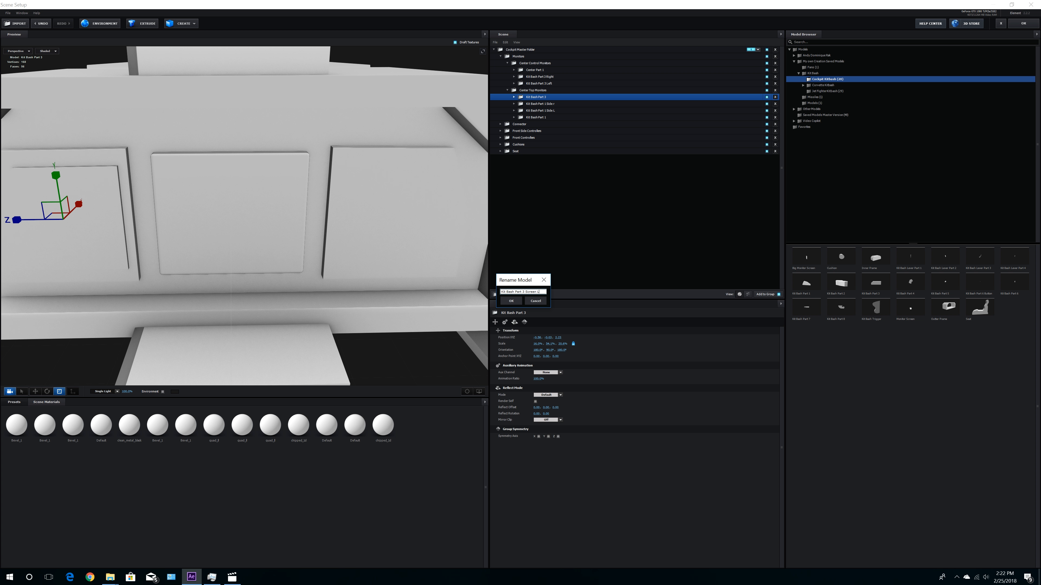
key("Return")
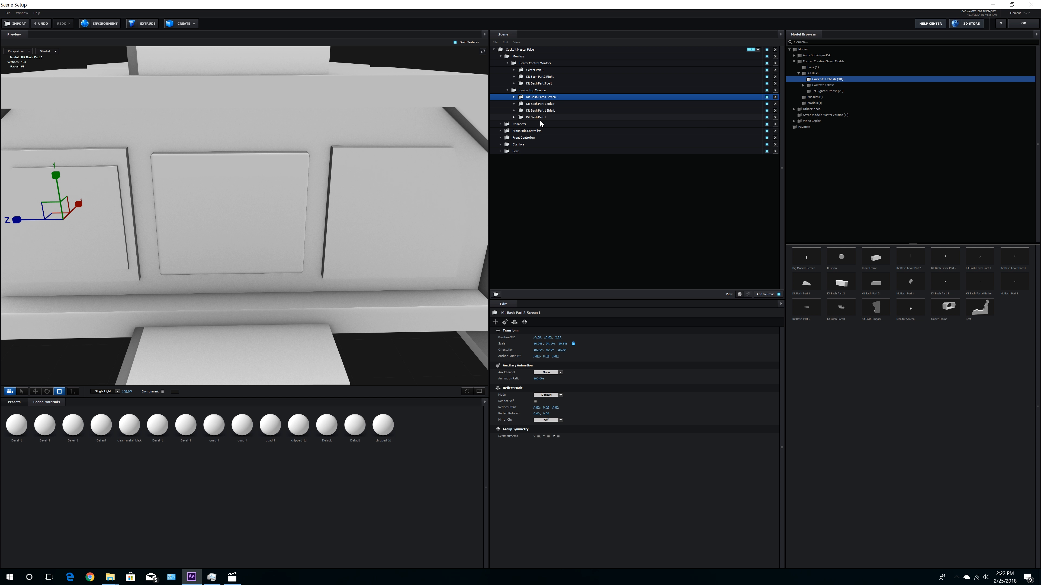
Step: Add another Kit Bash Part 3 model and move its group directly under Center Top Monitors
scroll(277, 230, "down", 5)
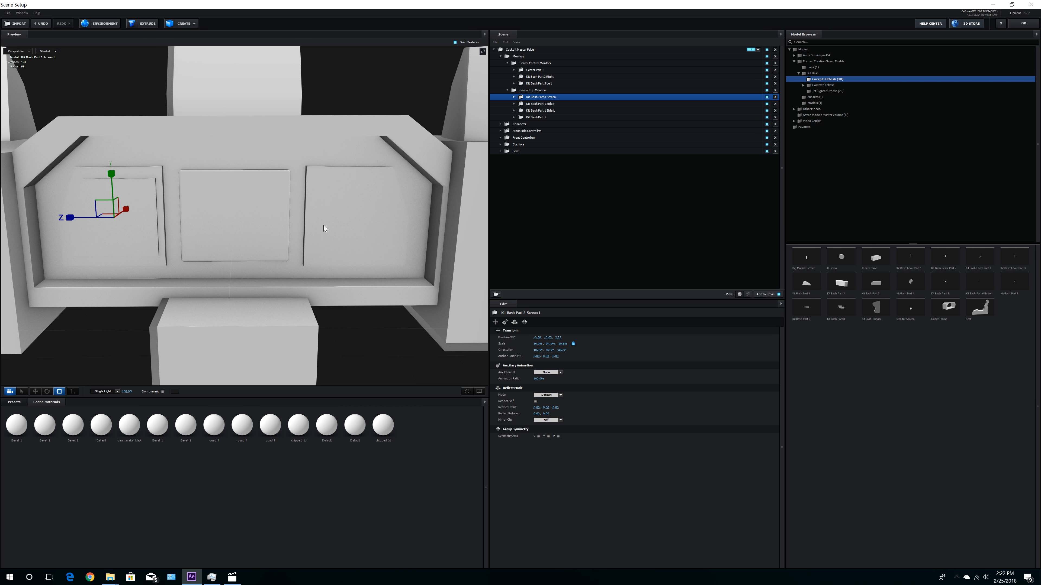
middle_click_drag(324, 225, 287, 238)
left_click_drag(286, 238, 342, 252)
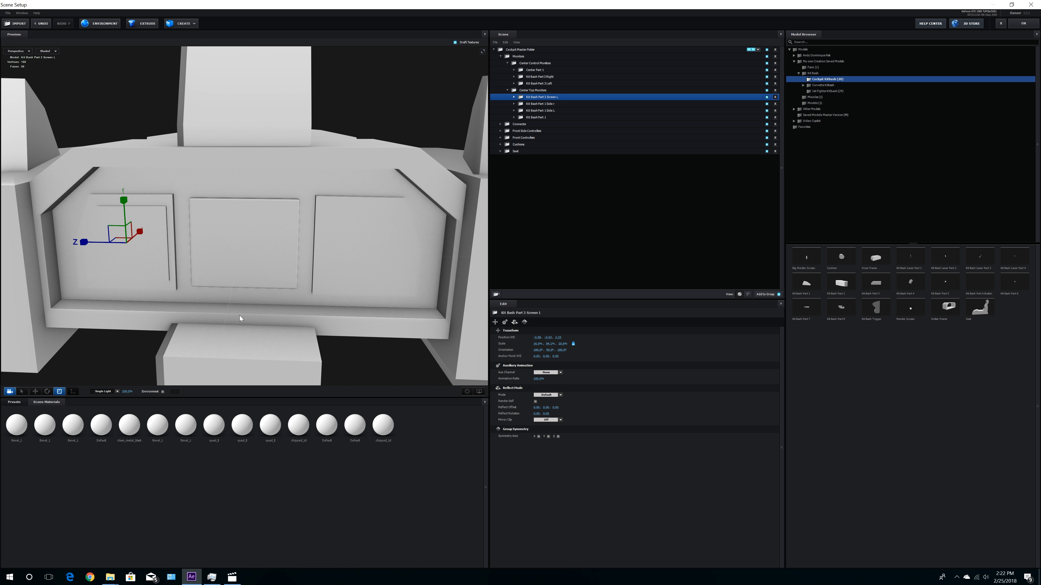
scroll(304, 245, "down", 3)
left_click_drag(299, 248, 315, 249)
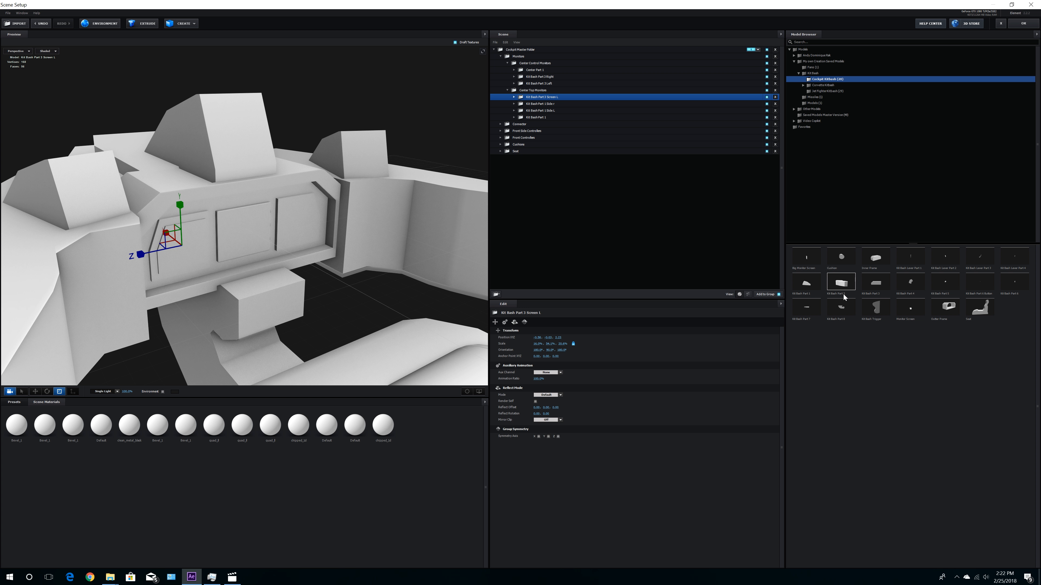
left_click(875, 282)
mouse_move(430, 288)
left_mouse_down()
mouse_move(404, 277)
mouse_move(439, 276)
left_mouse_up()
scroll(407, 278, "down", 3)
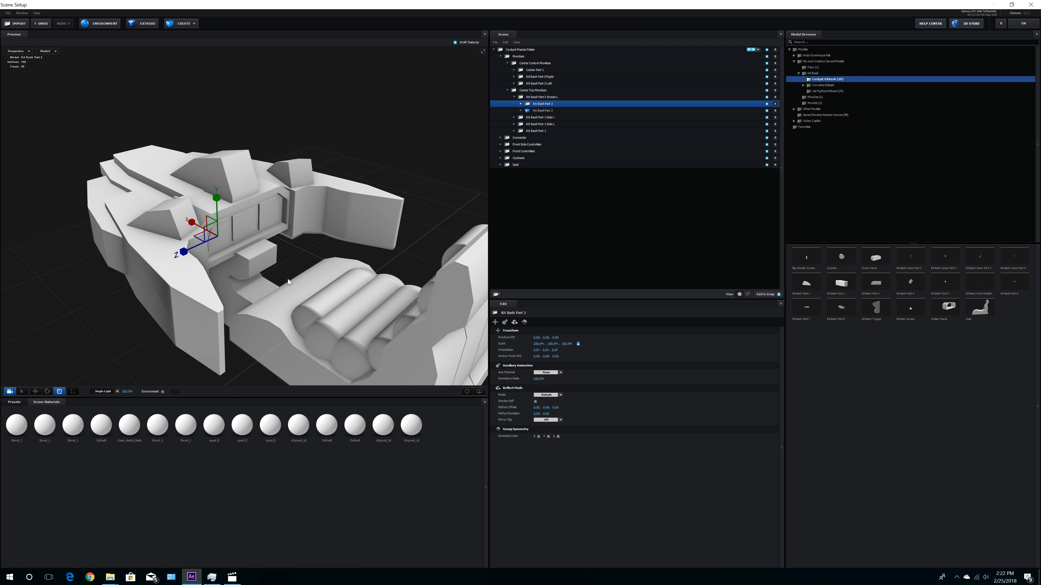
left_click_drag(542, 105, 533, 91)
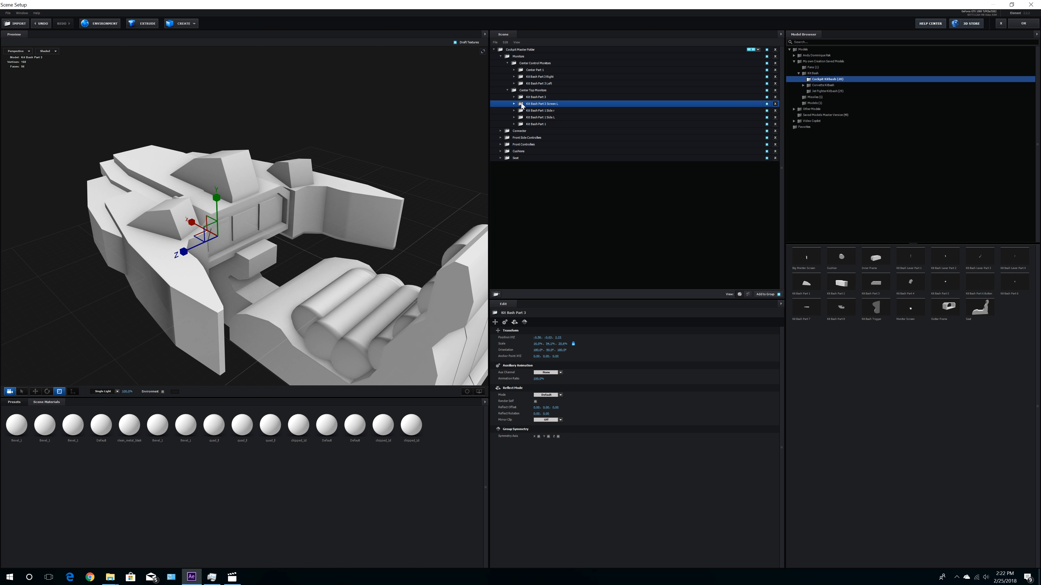
Step: Rename the newly added Kit Bash Part 3 group as Kit Bash Part 3 Screen R
double_click(540, 98)
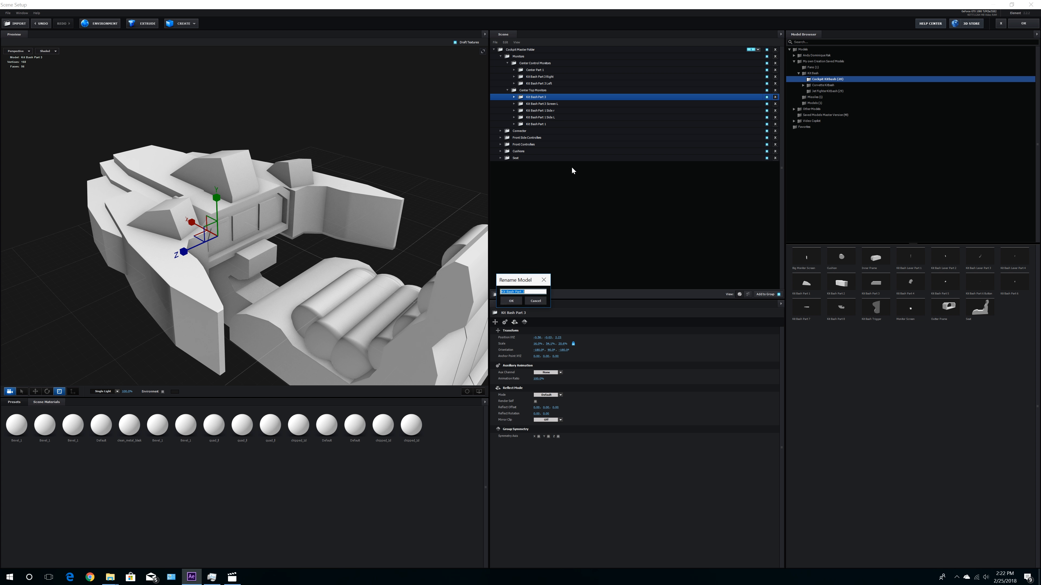
left_click(513, 291)
key("Return")
Step: Move the Kit Bash Part 3 Screen R group across to the right control panel and rotate it to face the seat
left_click(35, 392)
left_click_drag(191, 224, 219, 237)
left_click_drag(286, 271, 203, 277)
left_click_drag(249, 242, 320, 244)
left_click_drag(230, 271, 327, 262)
left_click_drag(245, 213, 221, 209)
left_click(47, 392)
left_click_drag(294, 225, 229, 228, "shift")
Step: Position Kit Bash Part 3 Screen R inside the right control panel so it sits as that panel's screen
left_click(35, 392)
key("f")
left_click_drag(401, 246, 389, 266)
left_click_drag(274, 188, 293, 172)
left_click_drag(235, 186, 218, 176)
left_click_drag(270, 223, 209, 244)
scroll(221, 242, "down", 5)
middle_click_drag(223, 241, 296, 238)
left_click_drag(235, 238, 250, 217)
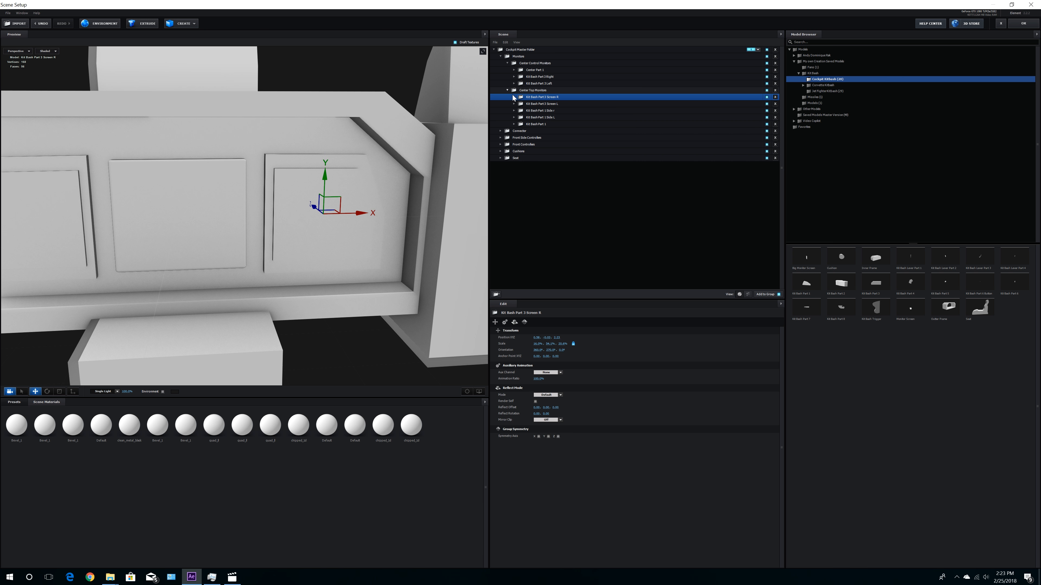
Step: Add a group folder under Center Top Monitors and name it center Monitor Screen
left_click(528, 91)
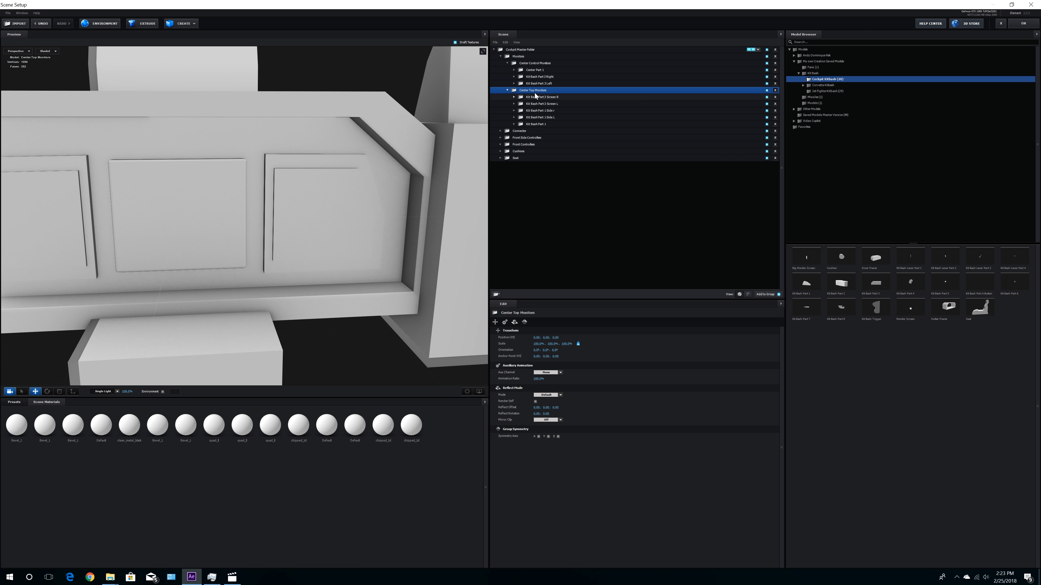
left_click(496, 294)
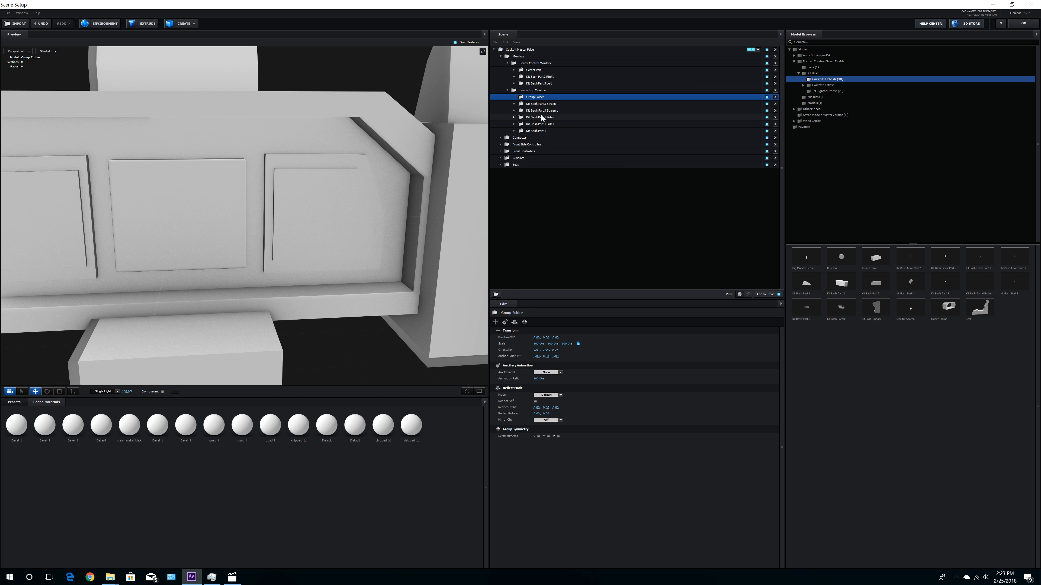
double_click(541, 99)
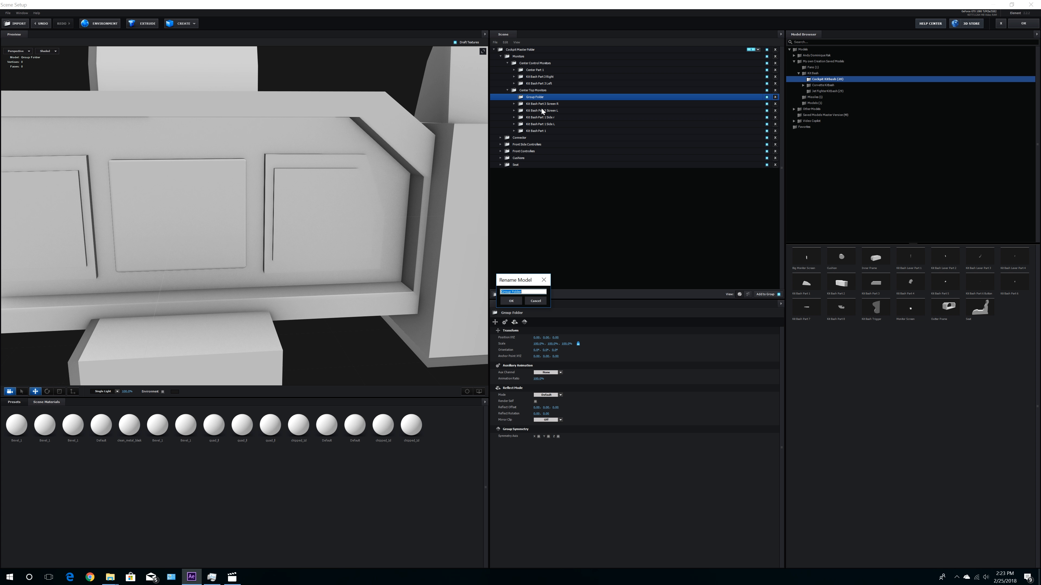
type("cent")
key("BackSpace")
key("BackSpace")
key("BackSpace")
key("BackSpace")
key("BackSpace")
key("BackSpace")
key("BackSpace")
key("BackSpace")
key("BackSpace")
key("BackSpace")
key("Return")
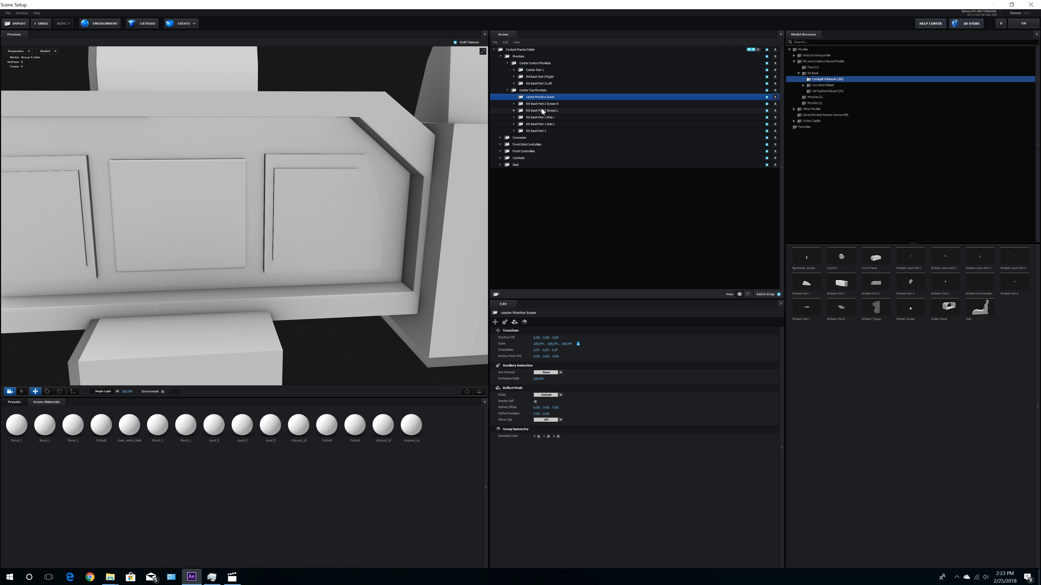
Step: Capitalize the first letter of the new group folder's name so it reads Center Monitor Screen
double_click(532, 98)
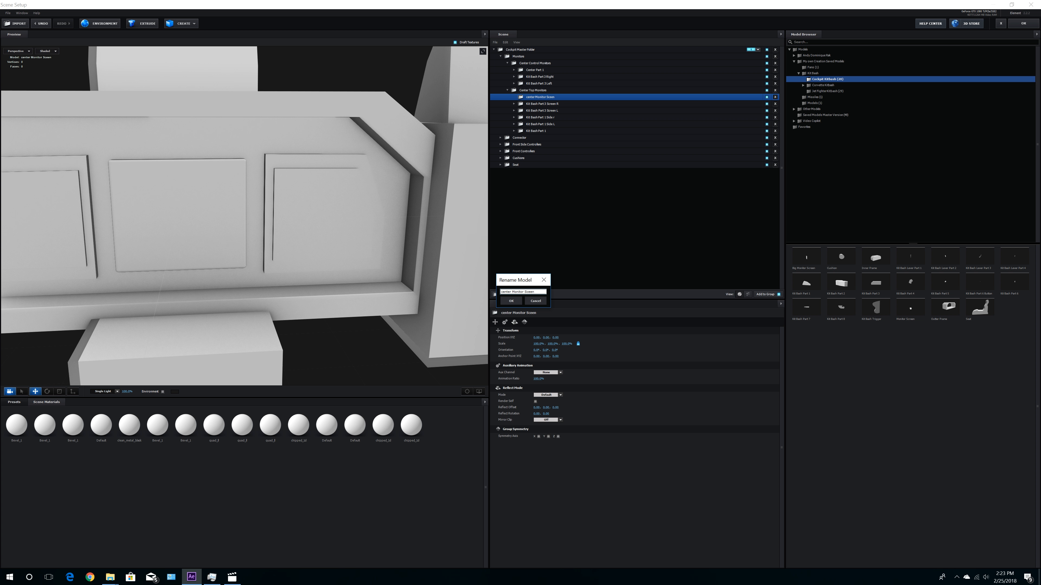
key("BackSpace")
type("C")
key("Return")
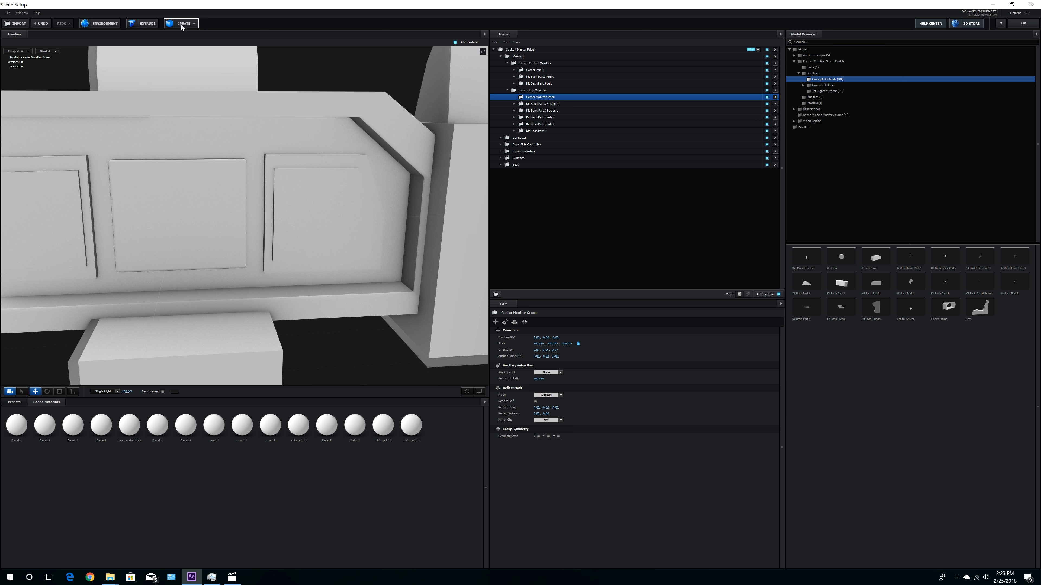
Step: Create a second box model in the Center Part 1 group for the middle control panel
left_click(175, 24)
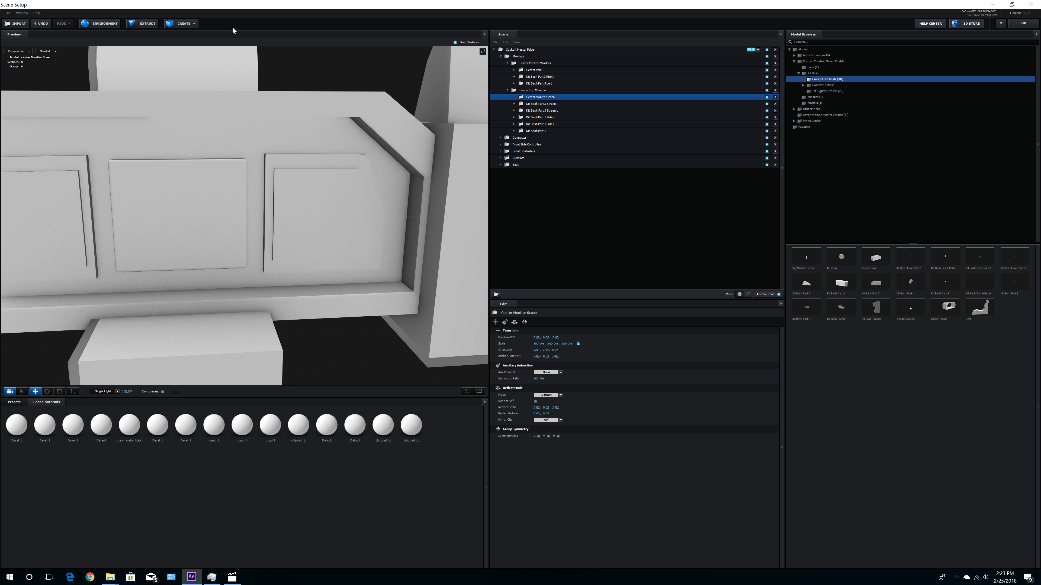
right_click(174, 203)
left_click(153, 201)
left_click(185, 26)
scroll(238, 214, "down", 8)
left_click_drag(287, 254, 230, 271)
Step: Scale the new box into a thin panel and move it onto the middle control panel as its screen
left_click(59, 392)
left_click_drag(261, 230, 295, 246)
left_click_drag(296, 200, 201, 210)
left_click(35, 392)
scroll(209, 211, "up", 8)
left_click_drag(361, 217, 247, 218)
left_click(59, 392)
left_click_drag(288, 233, 446, 292)
scroll(321, 240, "down", 5)
scroll(301, 285, "down", 5)
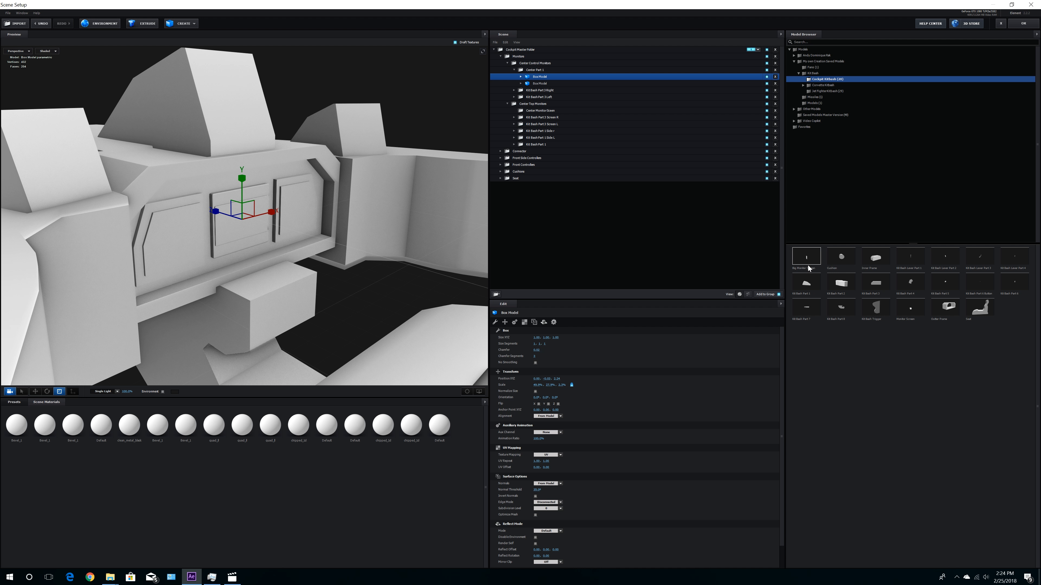
Step: Enable Optimize Mesh on both box models in the Center Part 1 group
left_click_drag(426, 241, 414, 232)
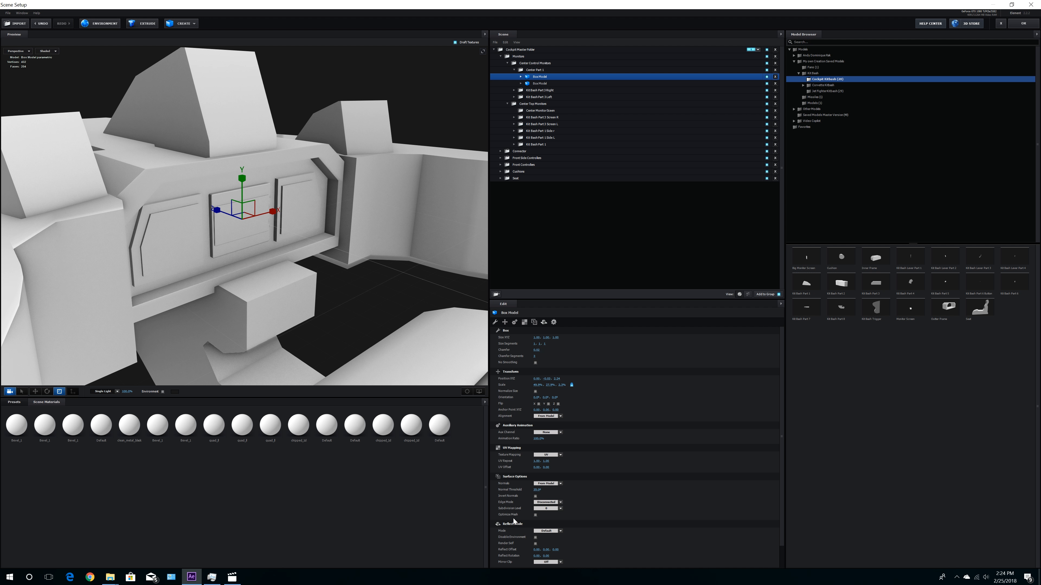
mouse_move(353, 299)
left_mouse_down()
mouse_move(346, 277)
mouse_move(357, 286)
left_mouse_up()
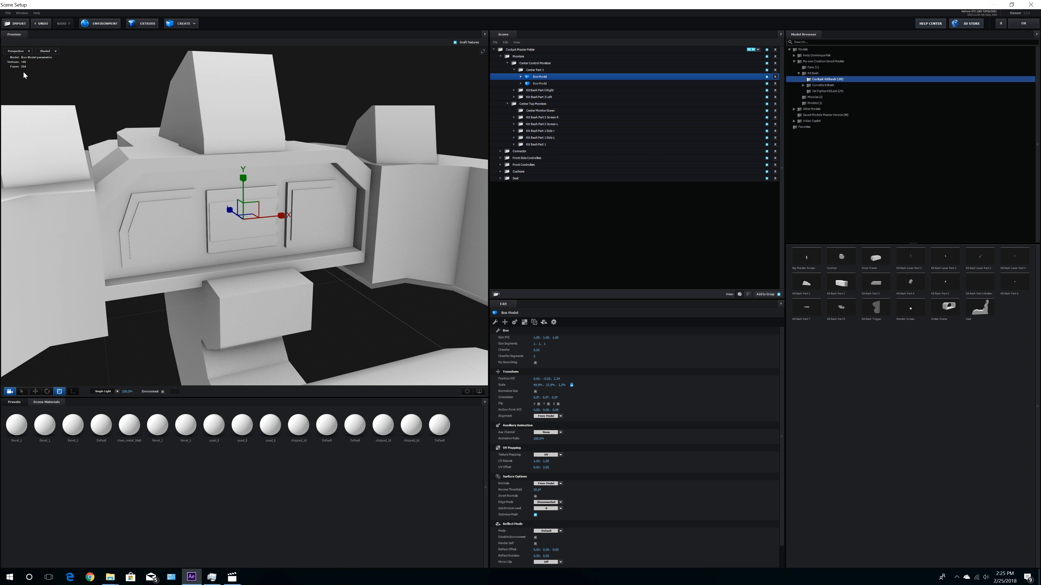
left_click(518, 83)
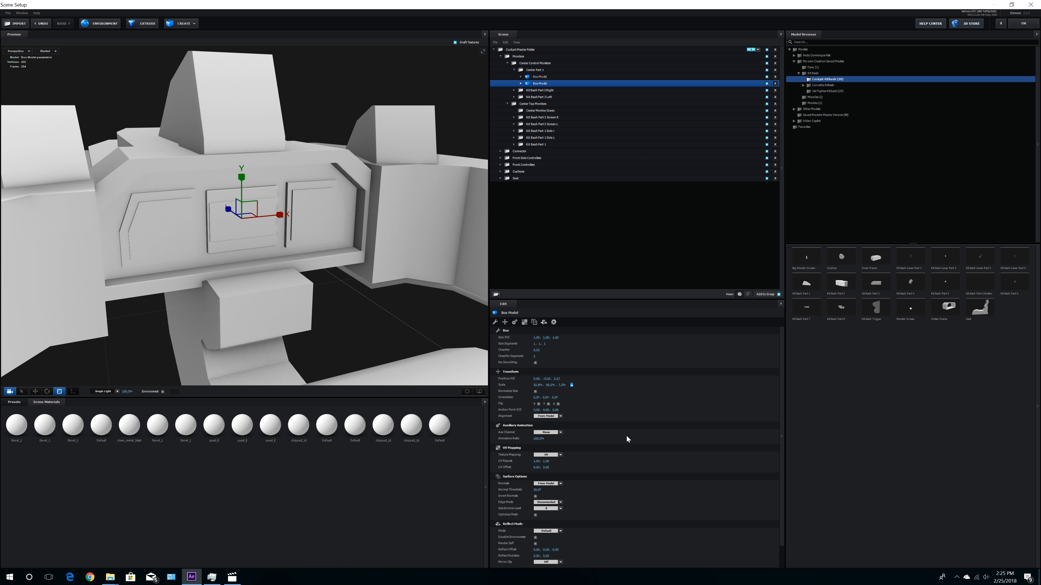
left_click(535, 515)
left_click(514, 69)
Step: Enable Optimize Mesh on the Kit Bash models in the Center Control Monitors and Center Top Monitors groups
left_click(513, 77)
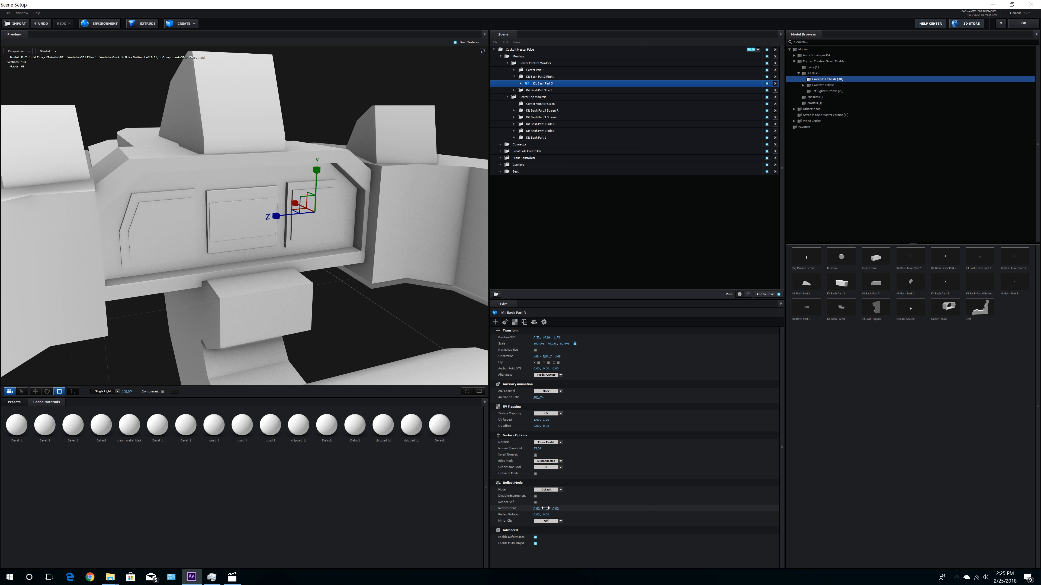
left_click(514, 77)
left_click(514, 84)
left_click(508, 63)
left_click(514, 90)
left_click(514, 90)
left_click(514, 111)
left_click(507, 69)
Step: Enable Optimize Mesh on the models in the Front Side Controllers group and expand Front Controllers
left_click(500, 83)
left_click(507, 90)
left_click(530, 117)
left_click(501, 118)
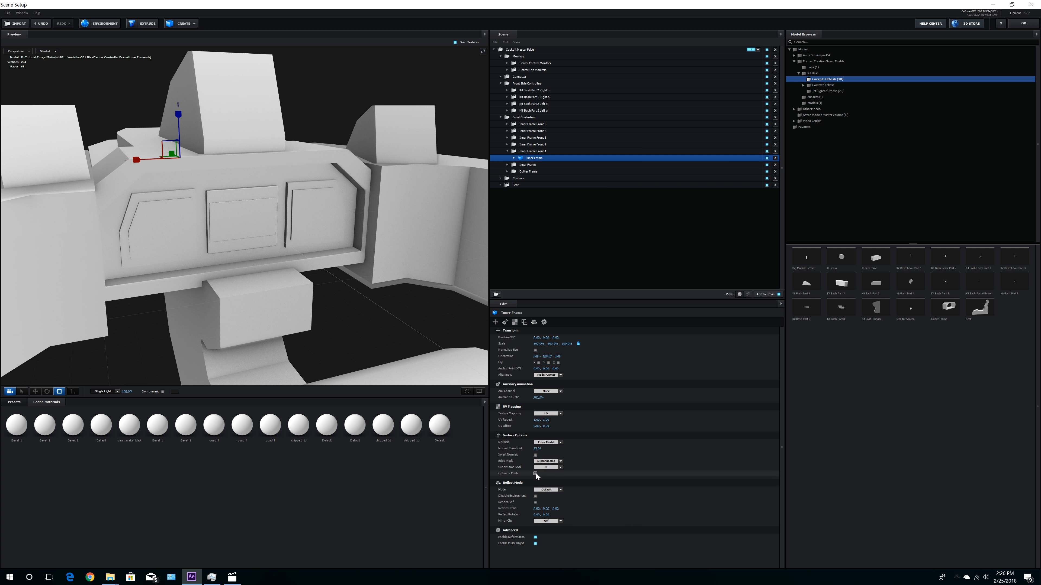
Step: Enable Optimize Mesh on the remaining models in the Front Controllers, Cushions and Seat groups
left_click(501, 171)
left_click(501, 226)
left_click(507, 233)
left_click(529, 239)
left_click(535, 474)
left_click(507, 232)
Step: Add a Big Monitor Screen model to the Center Top Monitors group and open its group name for editing
left_click(520, 49)
scroll(295, 266, "down", 5)
left_click_drag(262, 263, 337, 228)
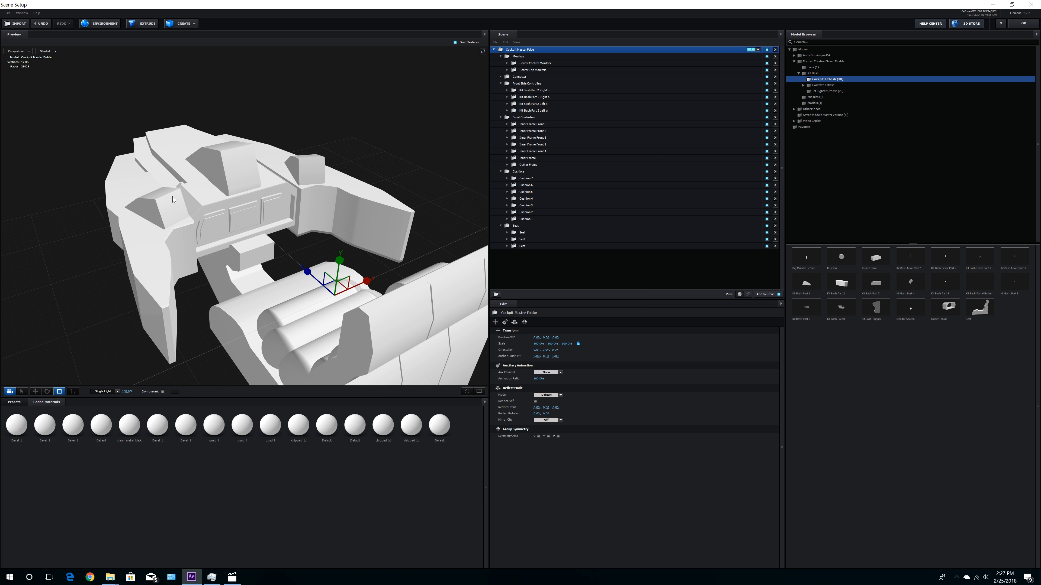
left_click_drag(375, 232, 282, 267)
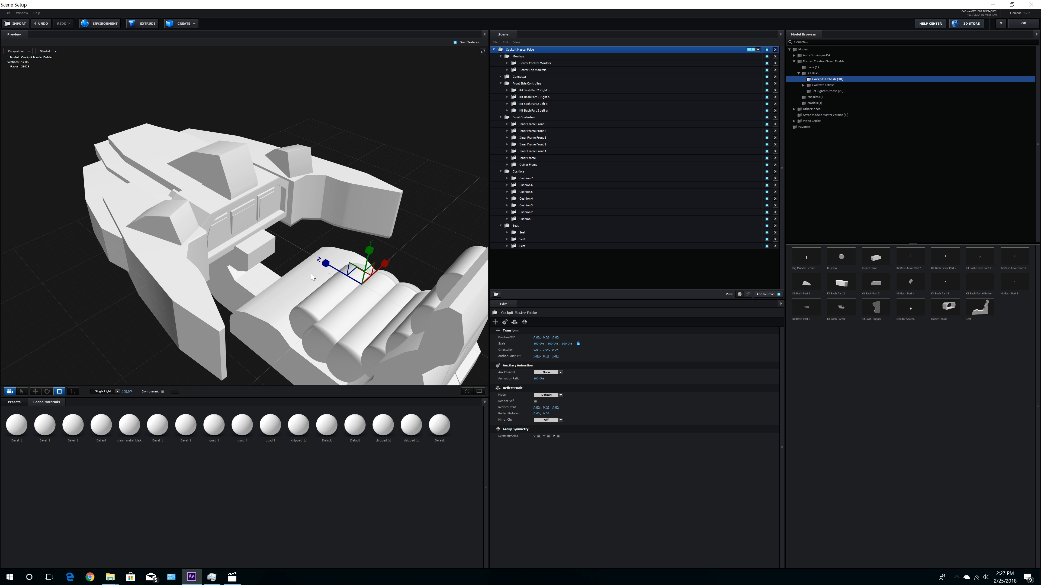
left_click_drag(331, 335, 381, 370)
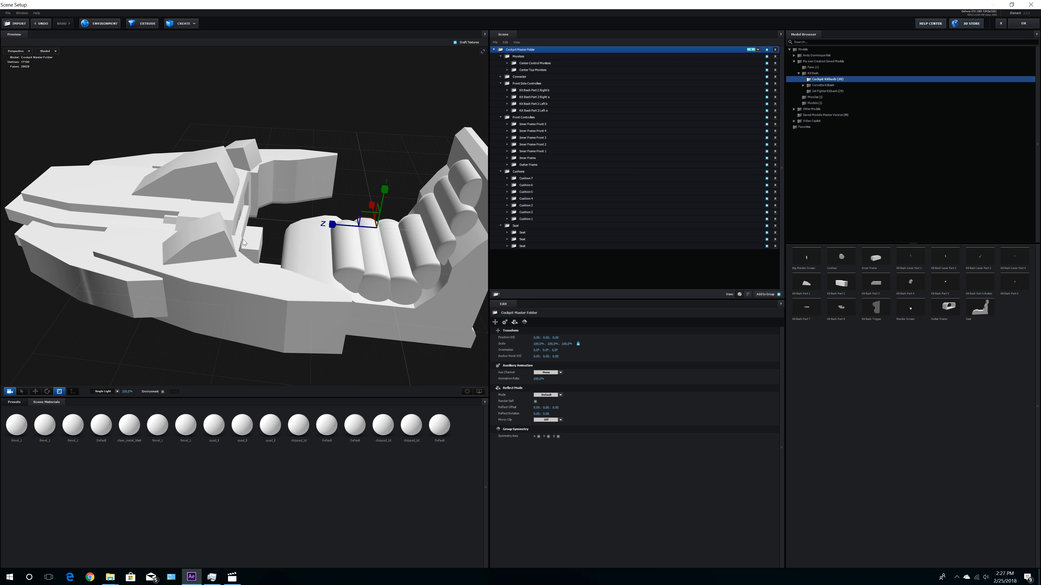
left_click(529, 70)
left_click(806, 257)
left_click_drag(254, 254, 287, 262)
scroll(376, 278, "up", 5)
double_click(538, 76)
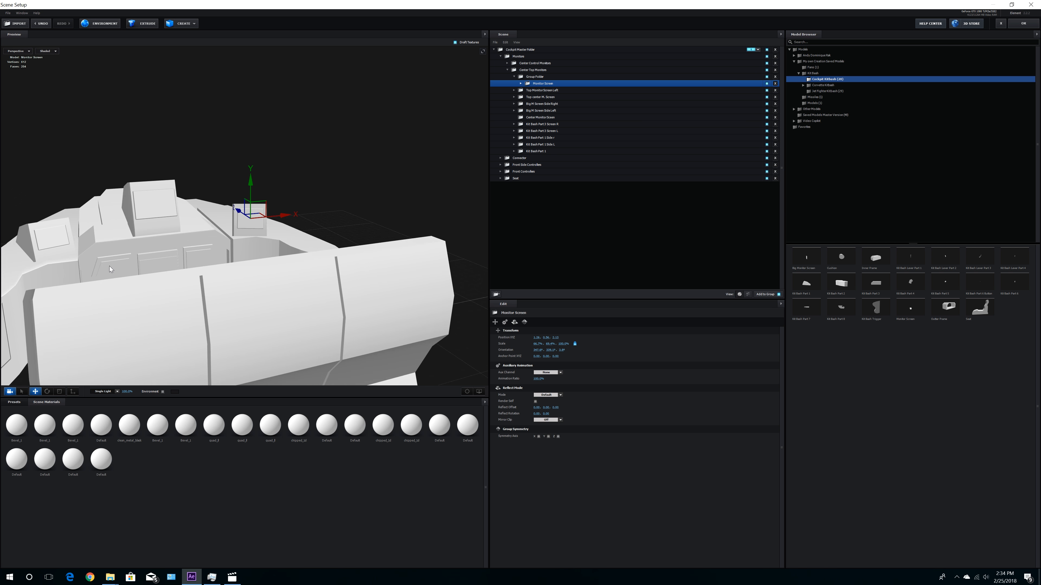
Step: Add a group folder directly under Cockpit Master Folder and name it Side rear controllers L
left_click_drag(109, 266, 52, 277)
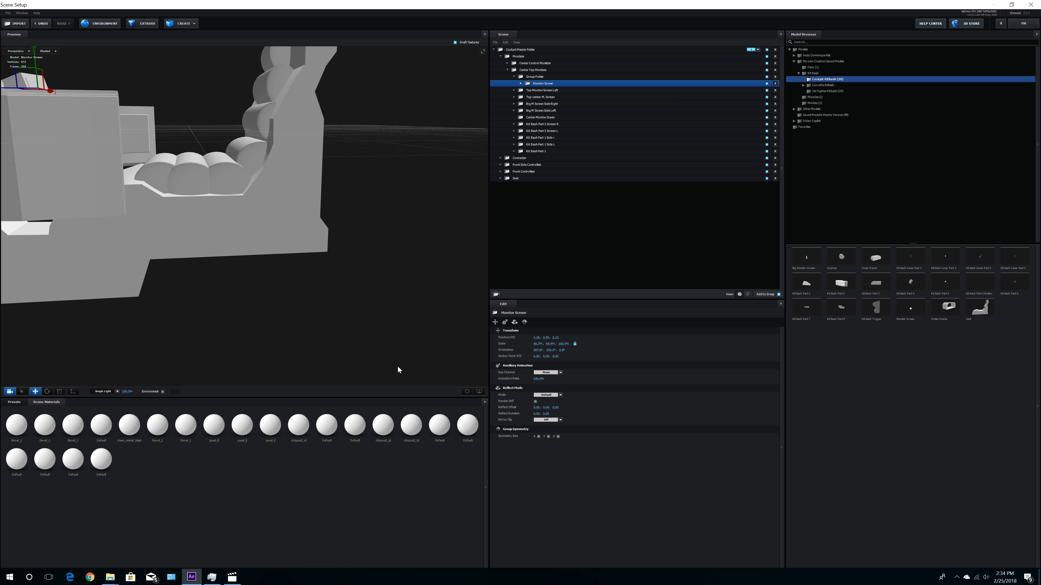
left_click(514, 77)
left_click(508, 70)
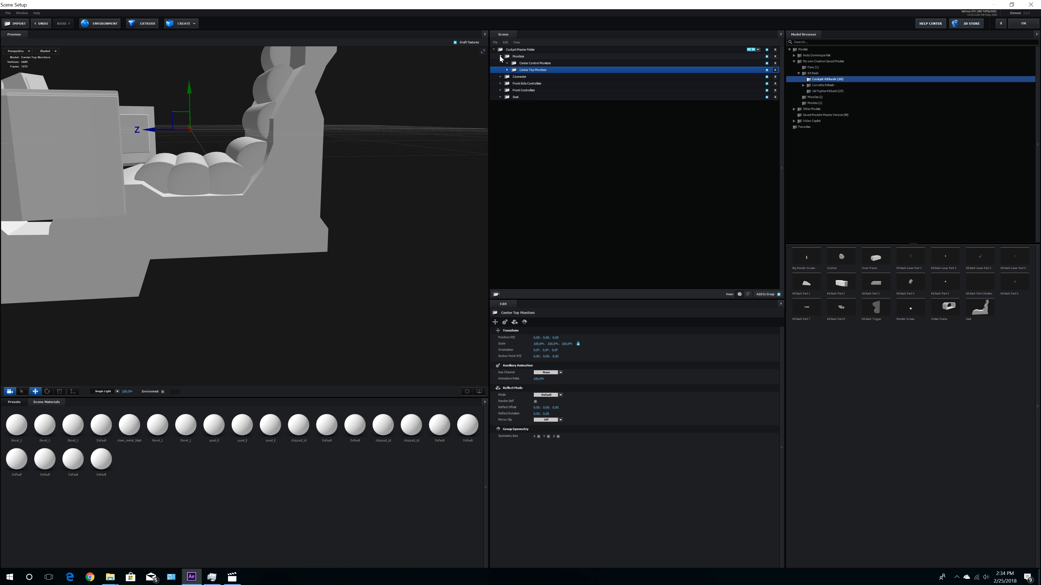
left_click(501, 57)
left_click(520, 49)
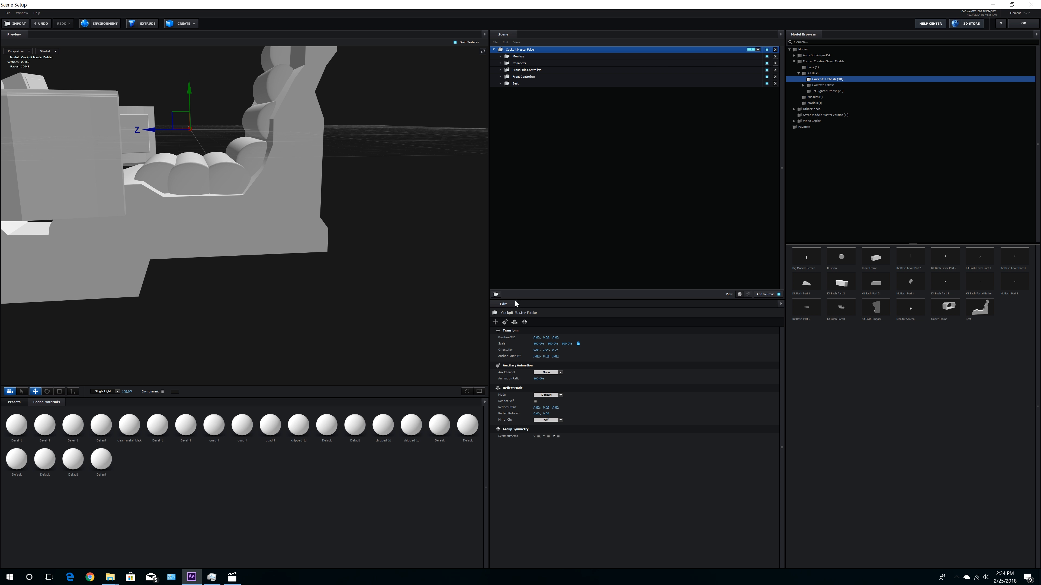
left_click(496, 295)
double_click(530, 56)
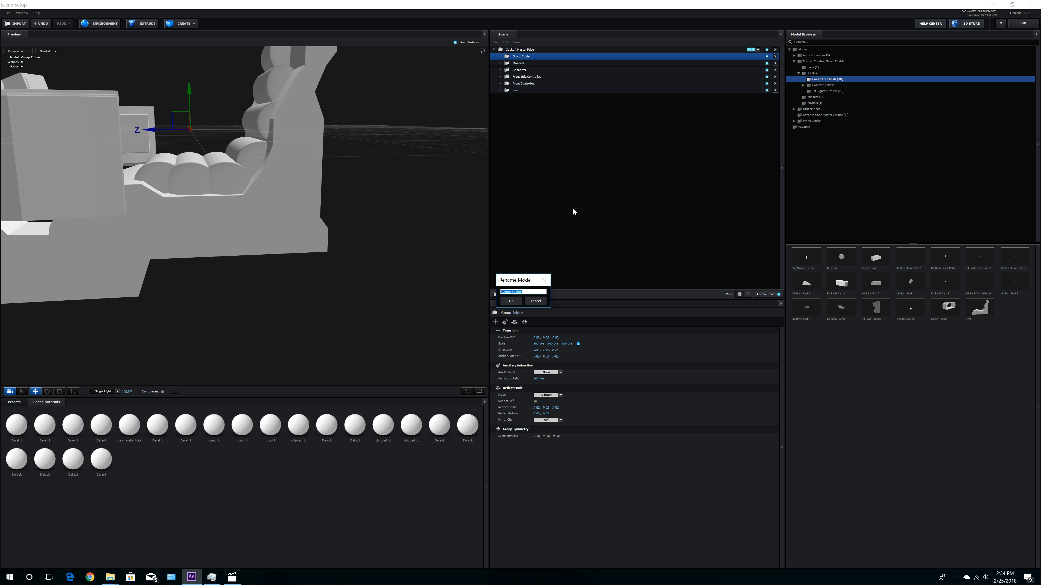
type("s L")
key("Return")
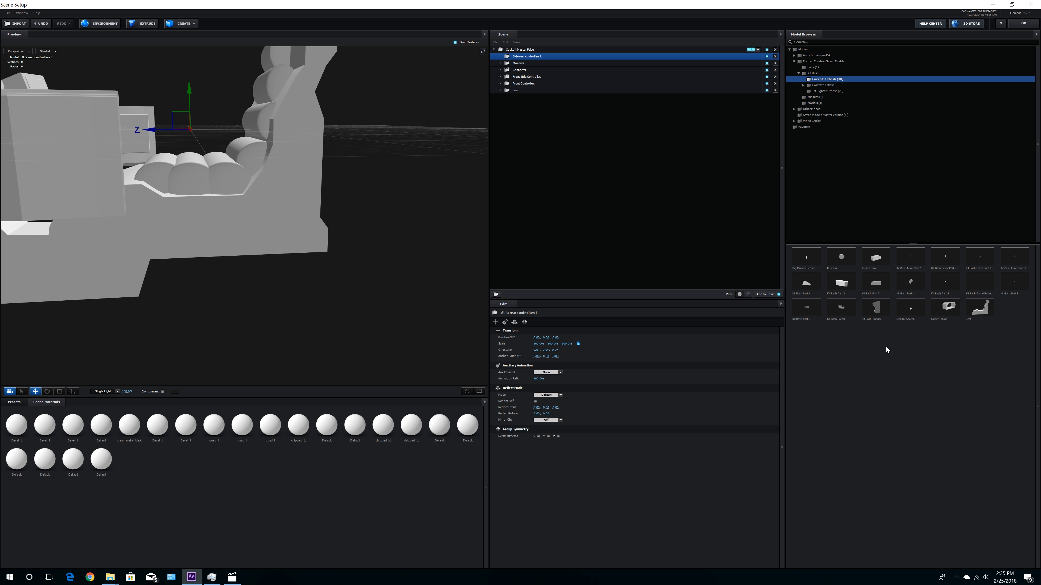
Step: Add a Kit Bash Part 3 model to Side rear controllers L and move it out to the seat's left side and down
left_click(876, 286)
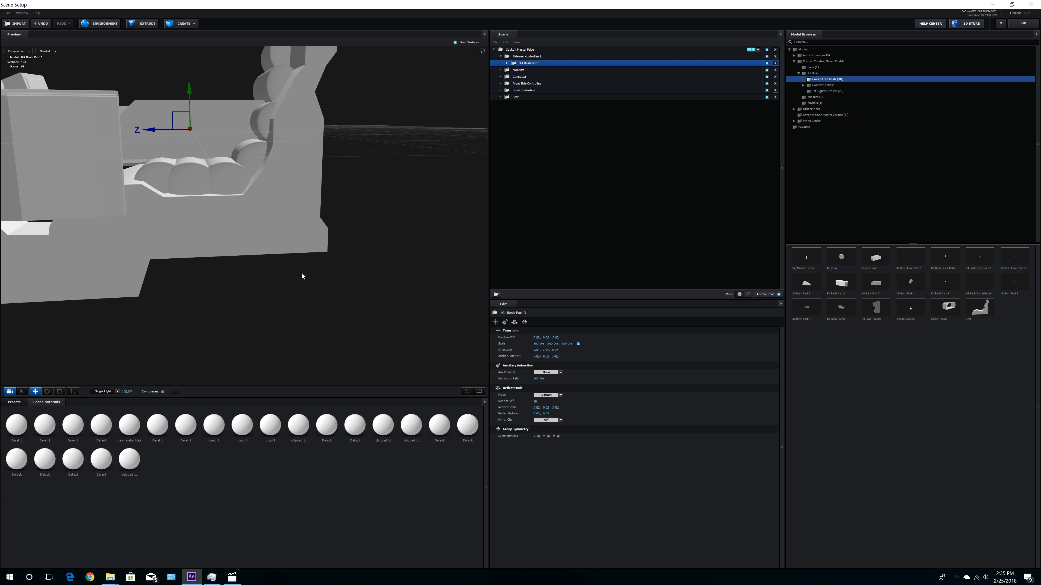
left_click_drag(301, 272, 299, 234)
left_click_drag(195, 129, 121, 209)
left_click_drag(209, 245, 234, 167)
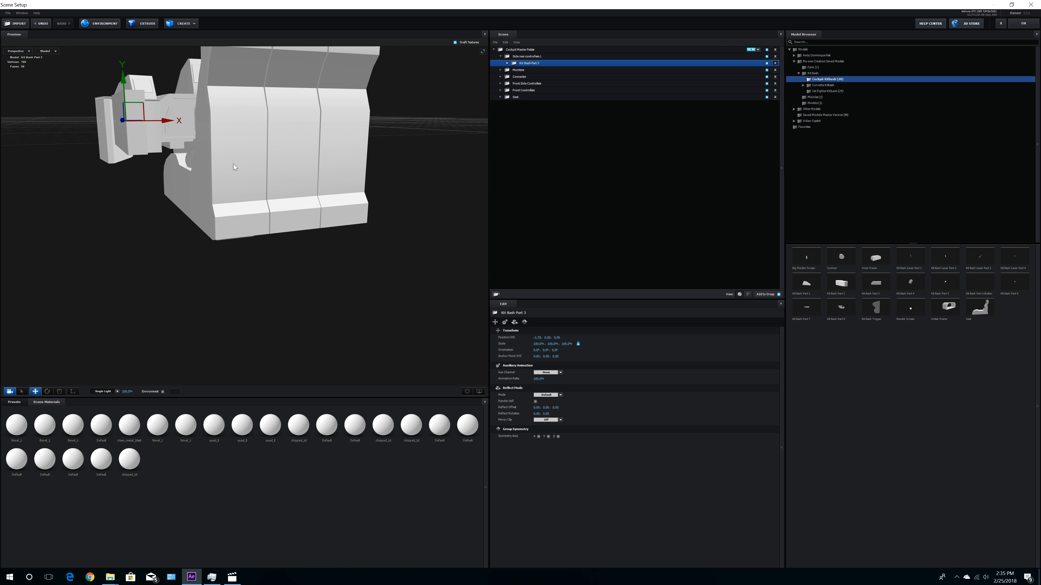
left_click_drag(123, 78, 131, 153)
left_click_drag(193, 172, 226, 236)
Step: Scale the side Kit Bash Part 3 group down in width and length into a narrow panel beside the seat
left_click(60, 392)
left_click_drag(172, 200, 162, 202)
mouse_move(164, 246)
left_mouse_down()
mouse_move(223, 214)
mouse_move(225, 225)
mouse_move(162, 242)
left_mouse_up()
Step: Enable Optimize Mesh on the Kit Bash Part 3 model in Side rear controllers L
left_click(507, 63)
left_click(535, 69)
left_click(507, 64)
left_click_drag(369, 193, 312, 212)
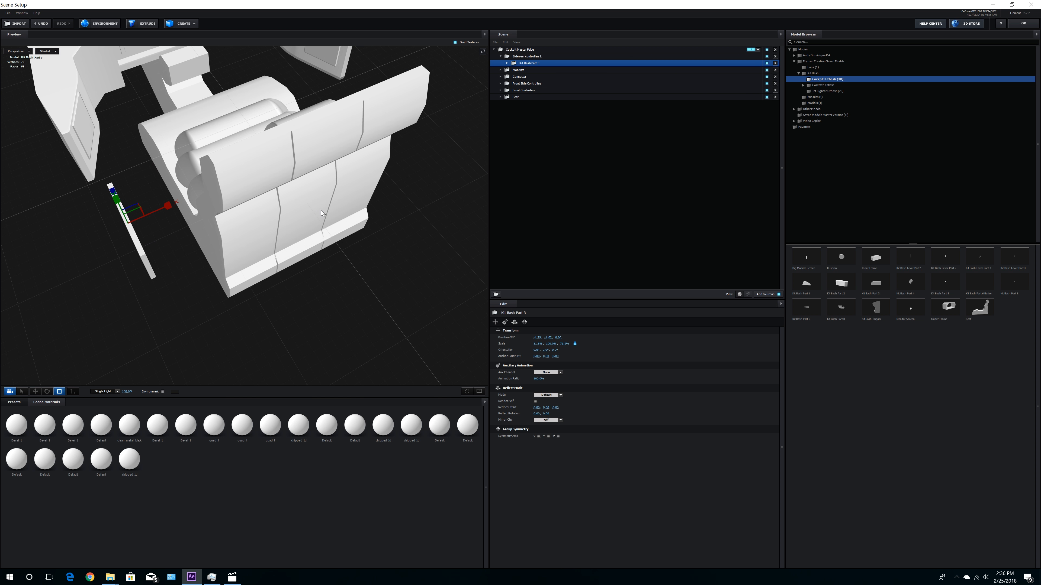
Step: Duplicate the side Kit Bash Part 3 group and move the copy slightly toward the seat, parallel to the original
key("ctrl+d")
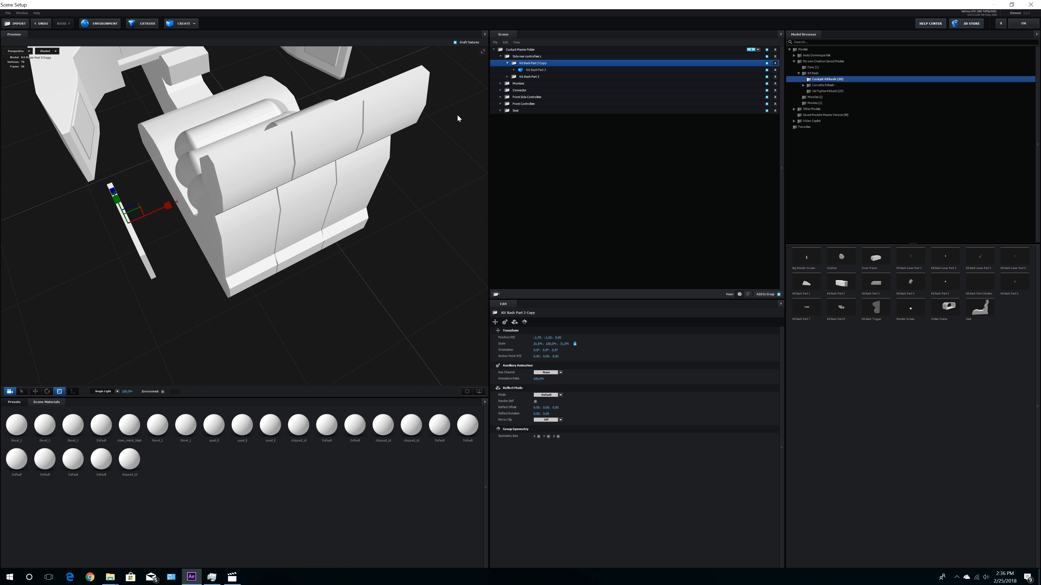
left_click(527, 70)
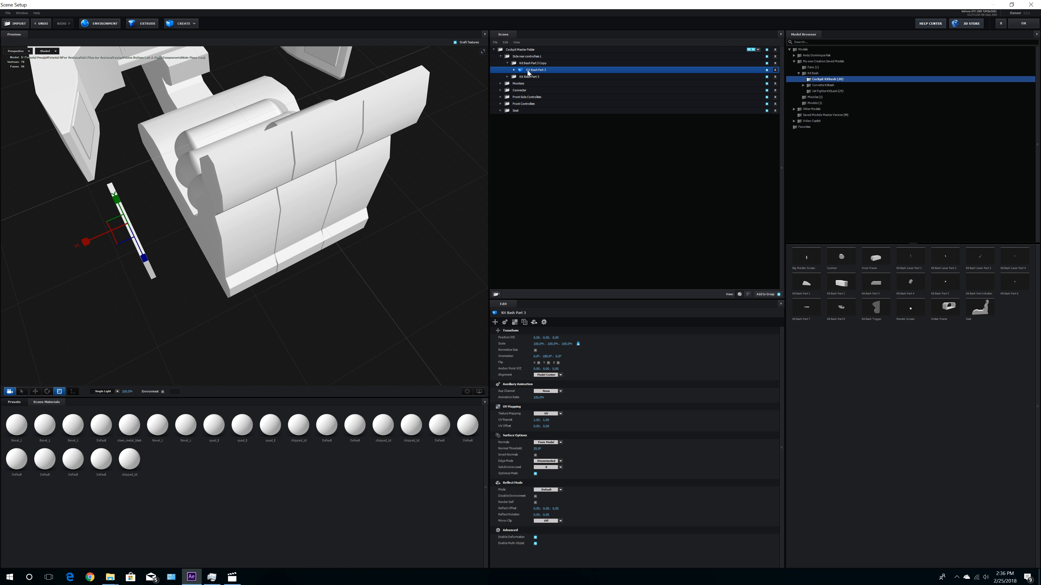
left_click(507, 62)
left_click(501, 56)
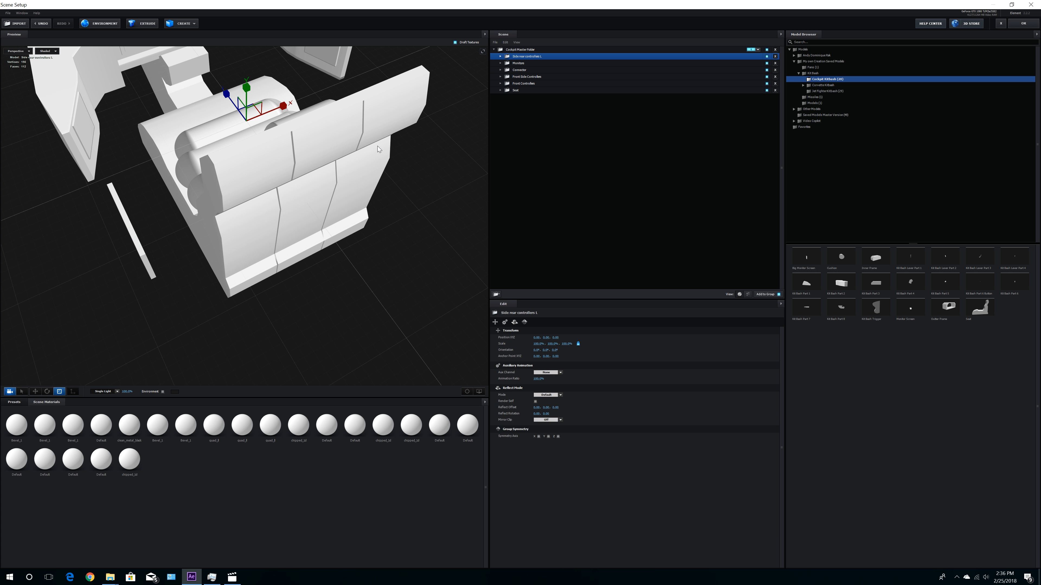
left_click(501, 57)
left_click(526, 63)
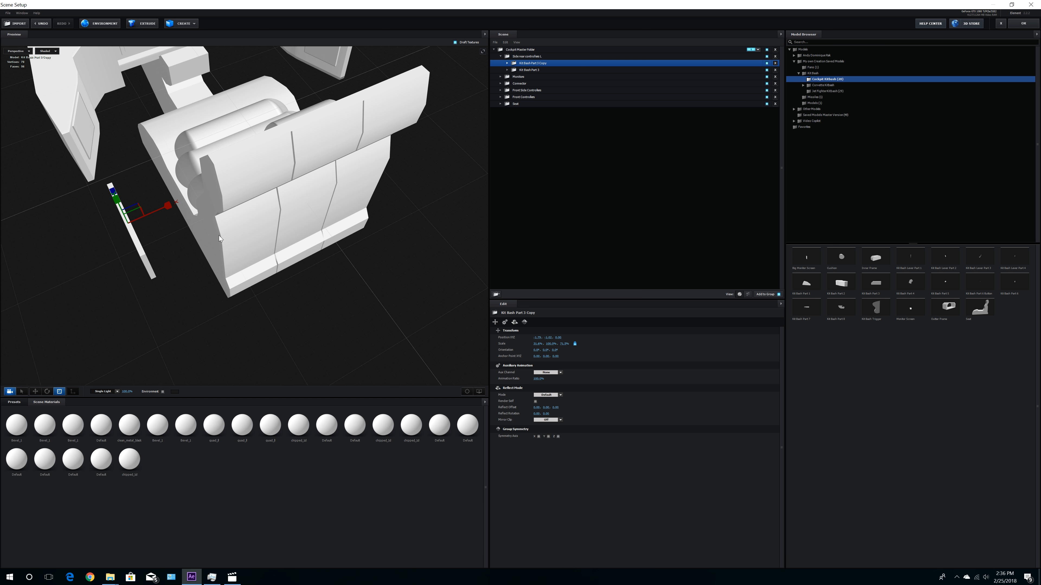
left_click(36, 392)
left_click_drag(169, 217, 173, 207)
middle_click_drag(225, 233, 326, 223)
Step: Rename the duplicated group as Kit Bash Part 3 b and the original as Kit Bash Part 3 a
left_click(539, 68)
double_click(545, 64)
left_click_drag(525, 291, 559, 294)
type("b")
key("Return")
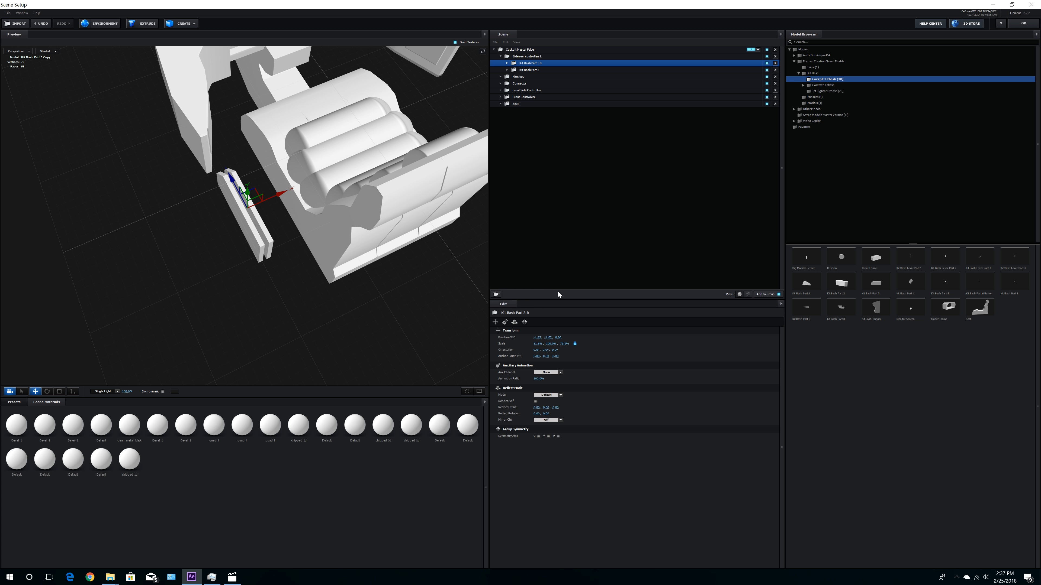
left_click(541, 71)
double_click(541, 71)
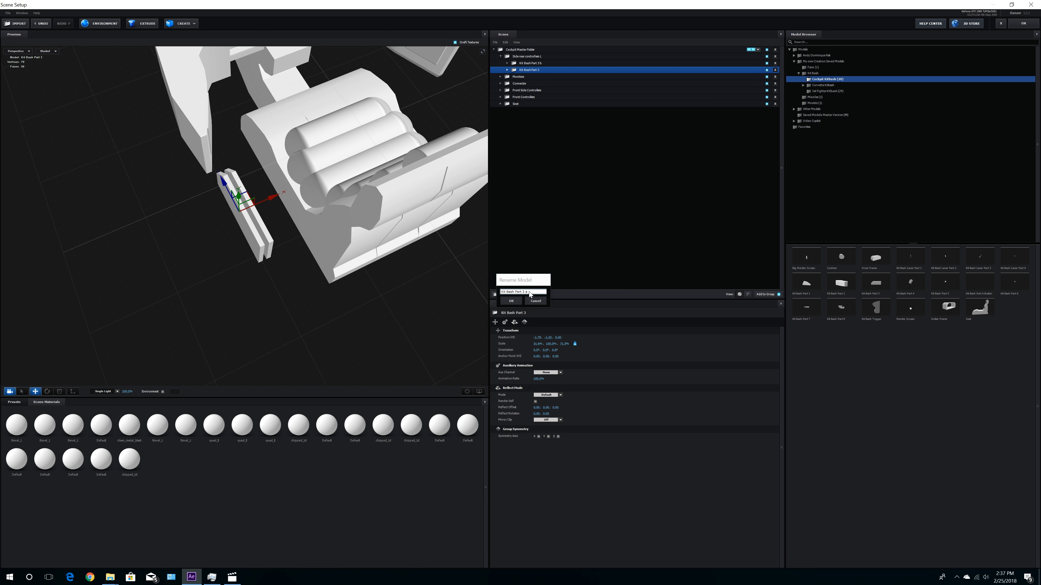
key("Return")
Step: Add another Kit Bash Part 3 to the Side rear controllers L group and place it beside the seat near the two narrow panels
left_click_drag(265, 250, 294, 240)
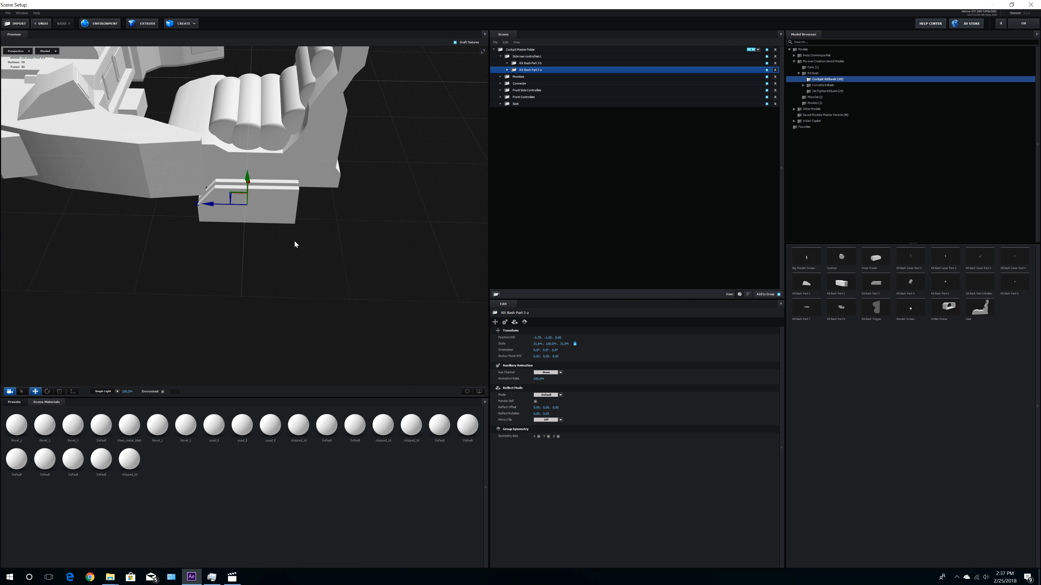
left_click(530, 57)
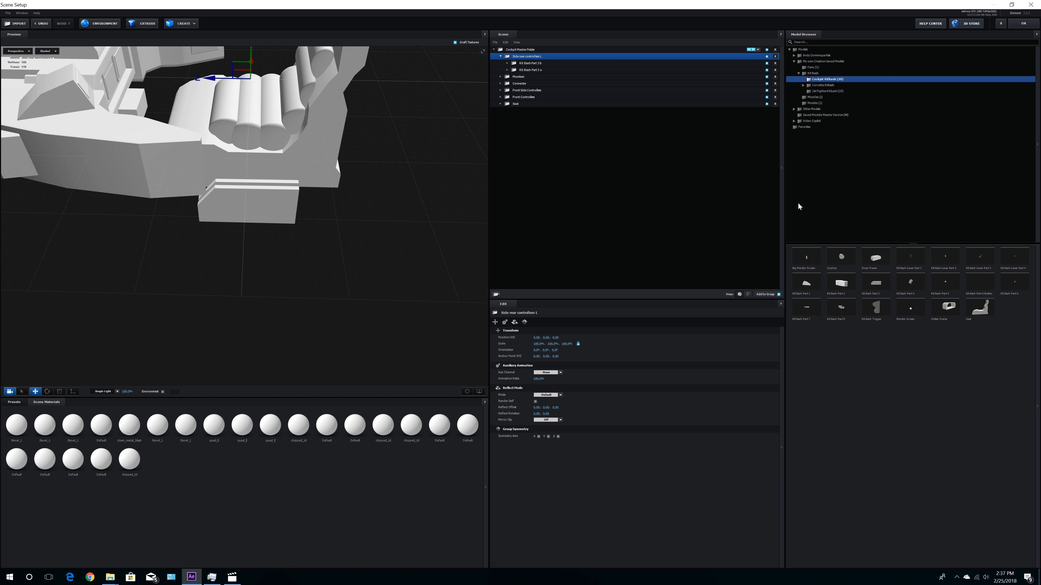
left_click(877, 287)
left_click_drag(327, 134, 322, 145)
left_click_drag(403, 140, 346, 193)
left_click_drag(247, 99, 248, 160)
left_click_drag(312, 192, 296, 181)
Step: Resize the new Kit Bash Part 3 group into a compact block and move it just ahead of the narrow panels
left_click(59, 392)
left_click_drag(204, 196, 223, 197)
mouse_move(340, 197)
left_mouse_down()
mouse_move(270, 212)
mouse_move(327, 200)
left_mouse_up()
left_click_drag(278, 214, 344, 185)
left_click(35, 391)
left_click_drag(206, 197, 144, 198)
left_click_drag(186, 152, 186, 140)
mouse_move(248, 199)
left_mouse_down()
mouse_move(274, 212)
mouse_move(246, 181)
left_mouse_up()
Step: Increase the height of the front block and lower it slightly to line up with the narrow panels
left_click(59, 392)
left_click_drag(193, 151, 192, 137)
left_click_drag(254, 185, 283, 201)
left_click(35, 391)
left_click_drag(186, 142, 187, 153)
mouse_move(254, 160)
left_mouse_down()
mouse_move(282, 182)
mouse_move(271, 172)
left_mouse_up()
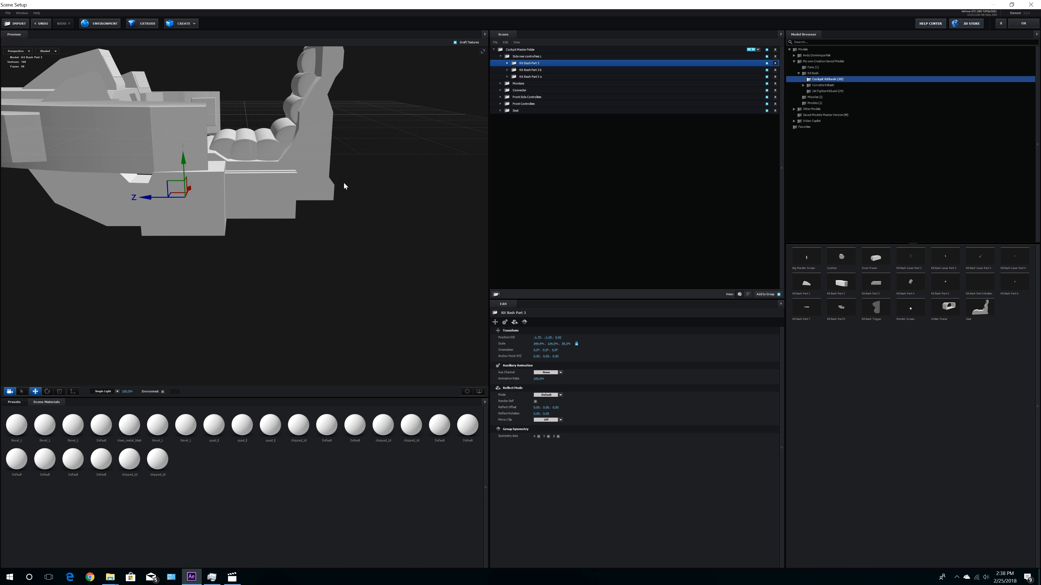
Step: Enable Optimize Mesh on the model inside the new Kit Bash Part 3 group
left_click(507, 64)
left_click(522, 70)
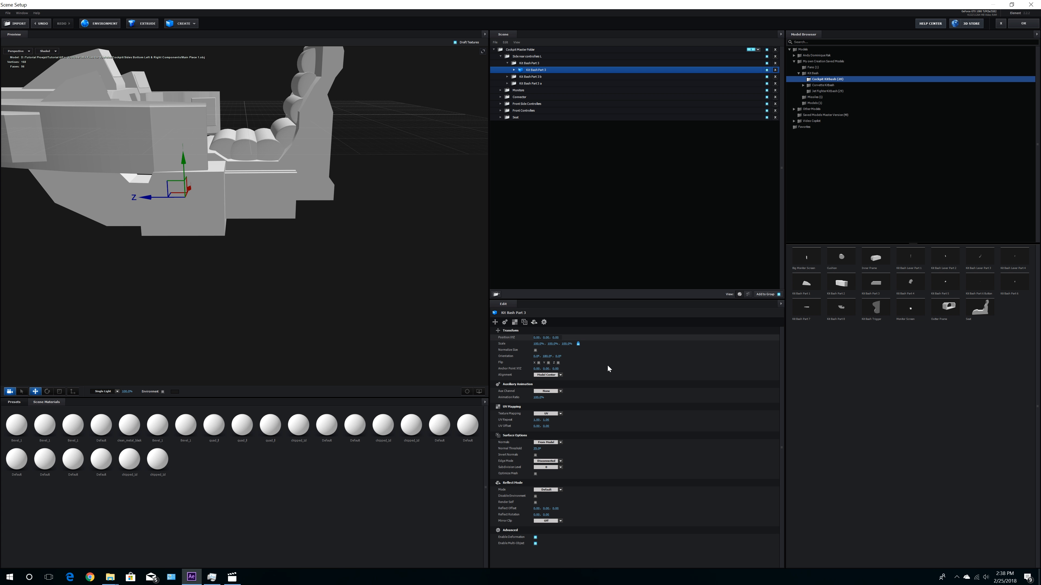
left_click(535, 473)
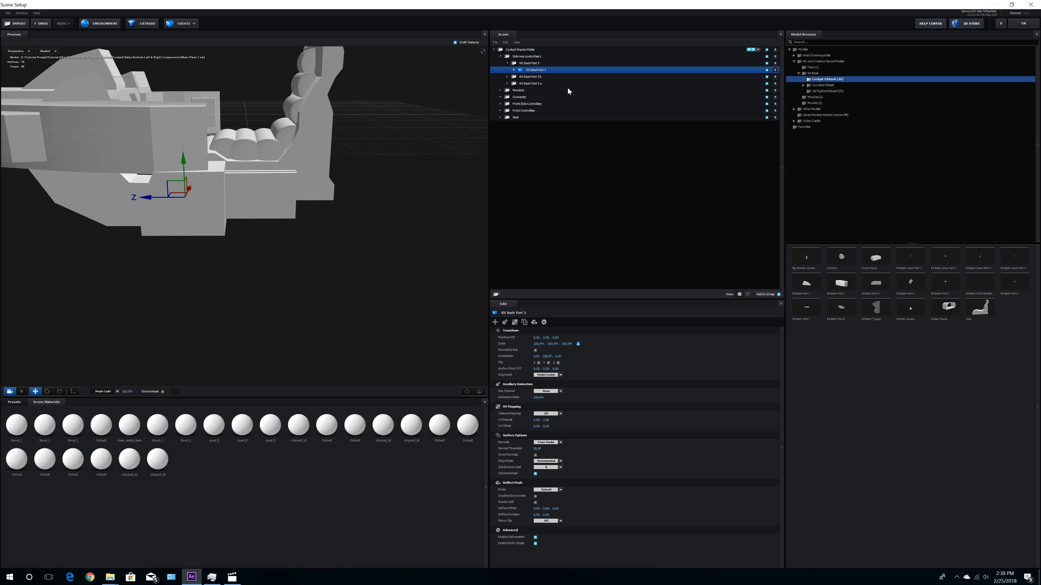
left_click(506, 64)
Step: Duplicate the front block's Kit Bash Part 3 group and rename the copy as Kit Bash Part 3 c
left_click(529, 64)
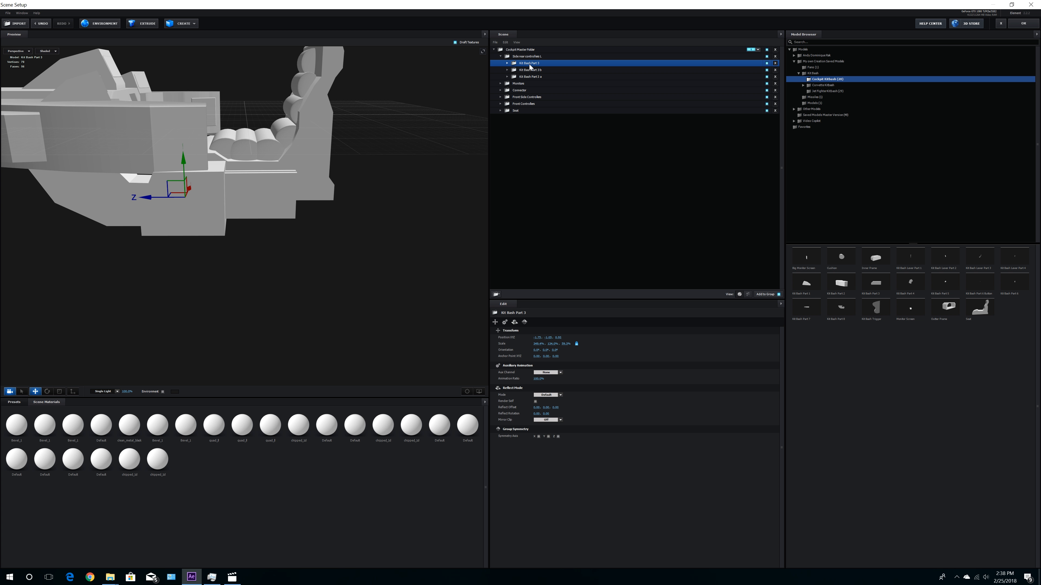
key("ctrl+d")
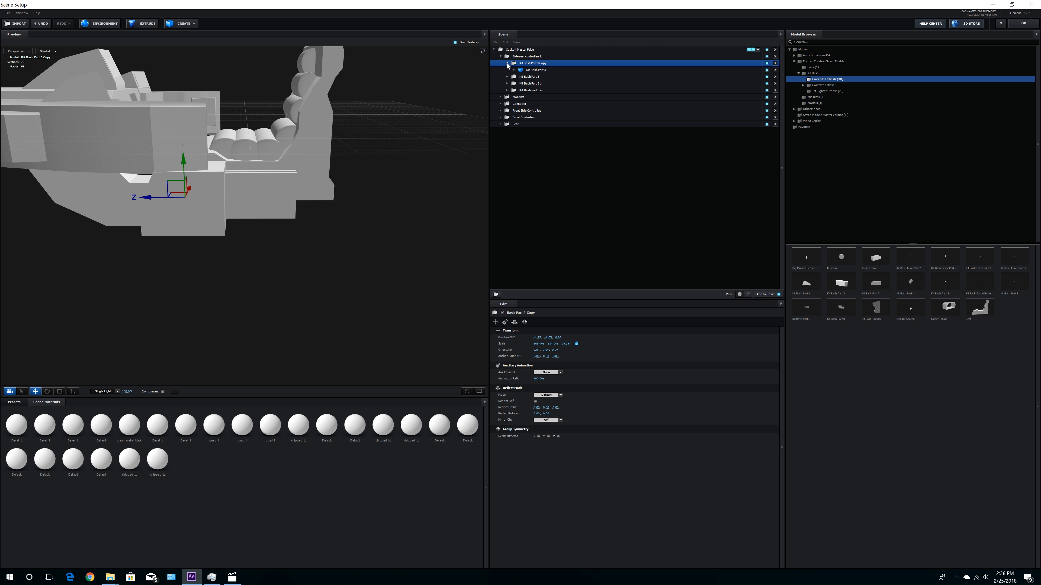
double_click(532, 64)
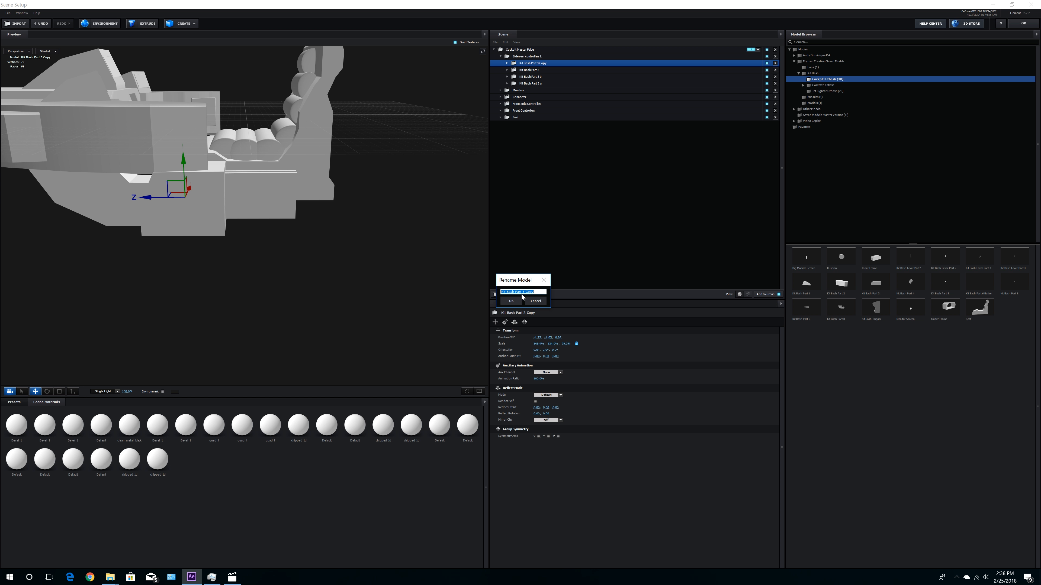
key("End")
key("ctrl+shift+Left")
key("Return")
Step: Rename the original front block group as Kit Bash Part 3 c and its duplicate as Kit Bash Part 3 d
double_click(532, 70)
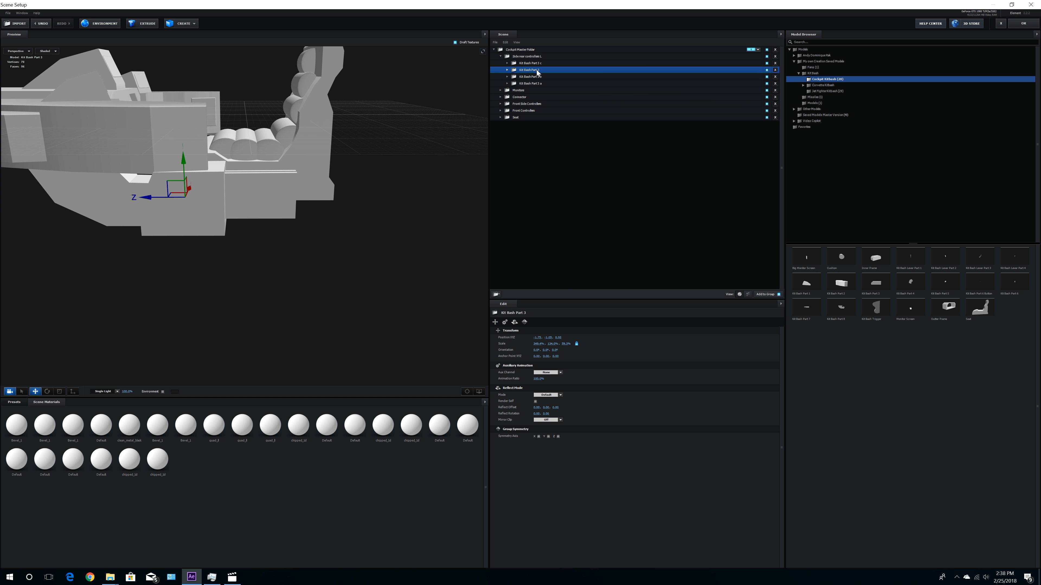
key("End")
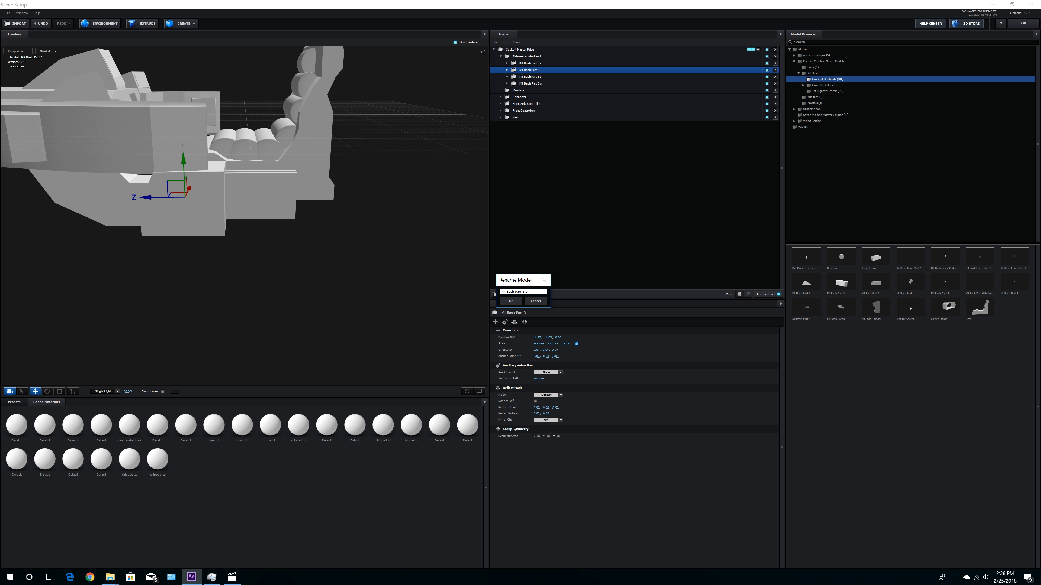
key("Return")
double_click(535, 65)
key("End")
key("shift+Left")
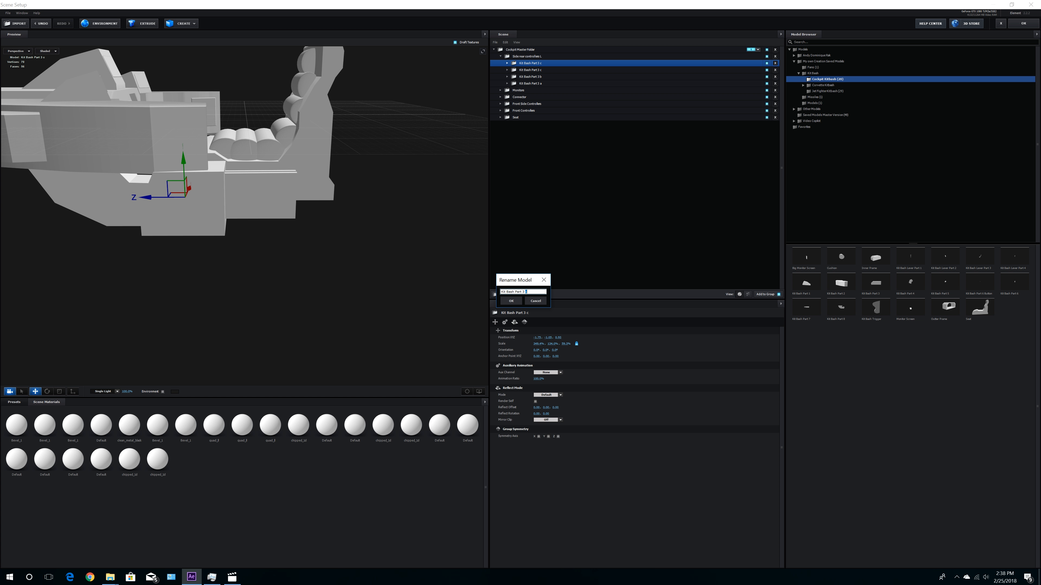
type("d")
key("Return")
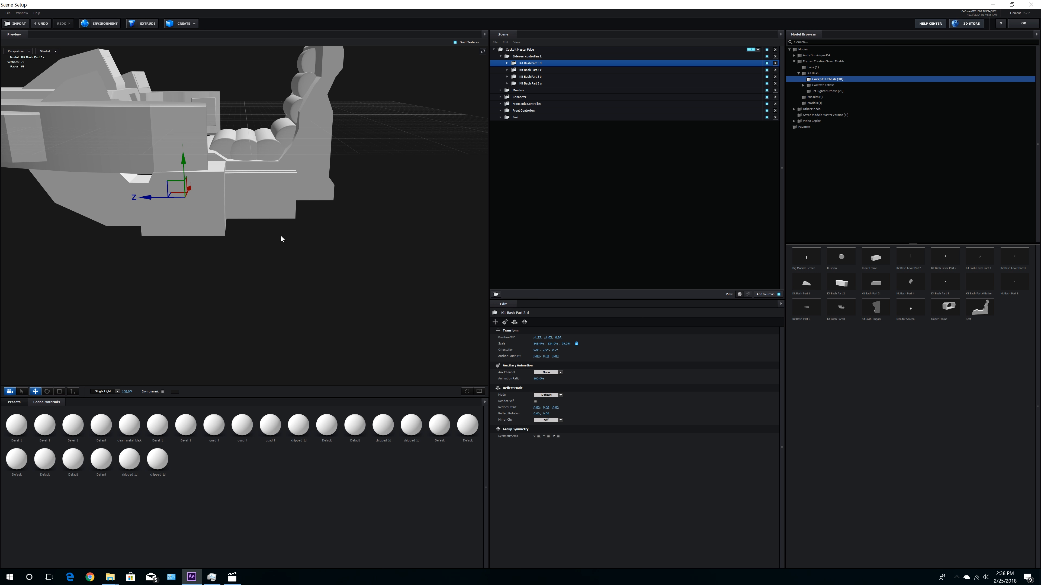
Step: Move Kit Bash Part 3 d backward along the Z axis to the rear end of the narrow panels
left_click_drag(389, 198, 335, 205)
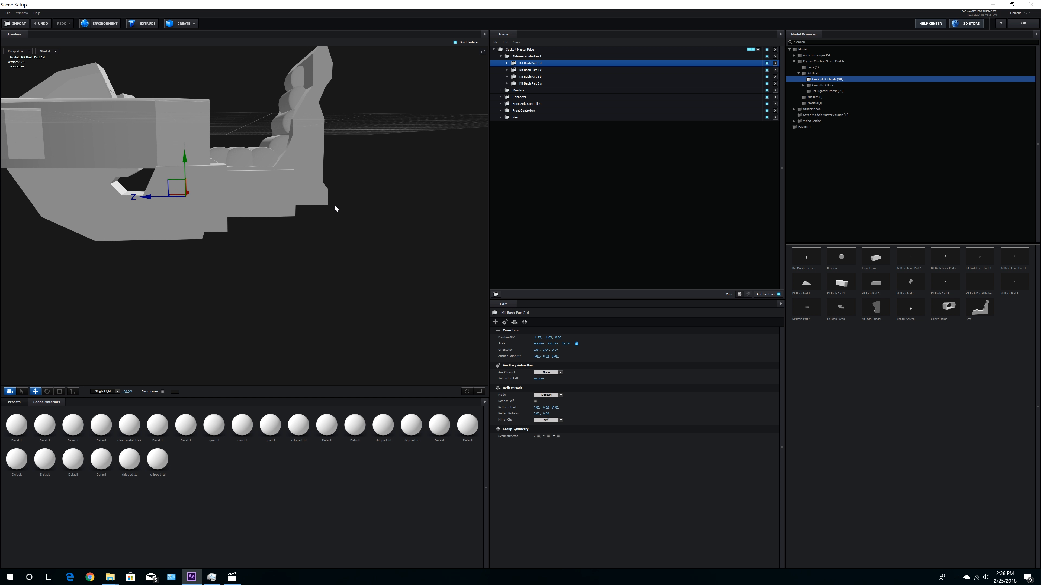
left_click_drag(149, 200, 283, 203)
scroll(292, 246, "up", 5)
left_click_drag(290, 255, 280, 277)
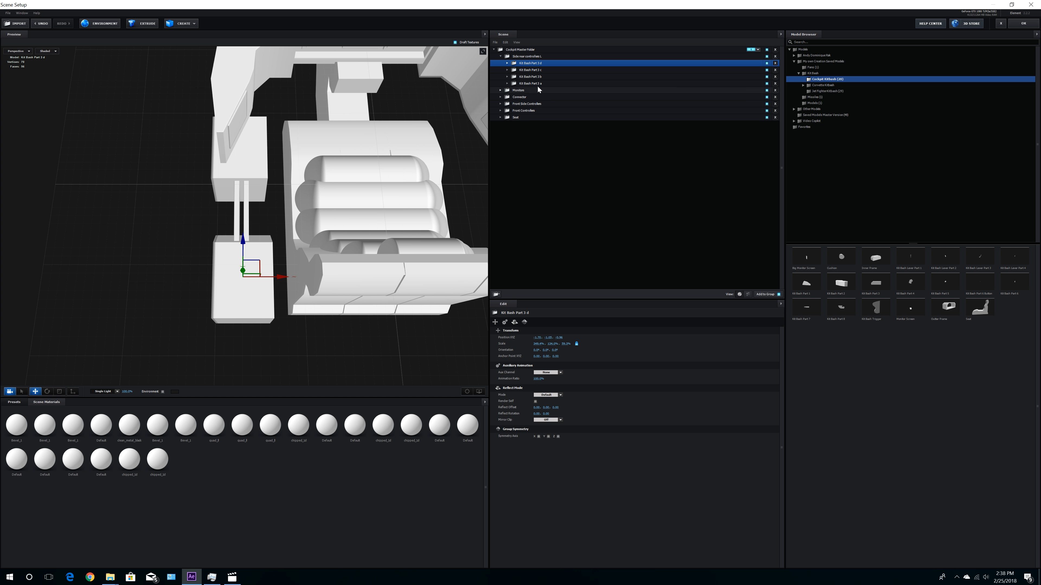
Step: Shift the front block, Kit Bash Part 3 c, slightly toward the seat along the X axis
left_click(536, 77)
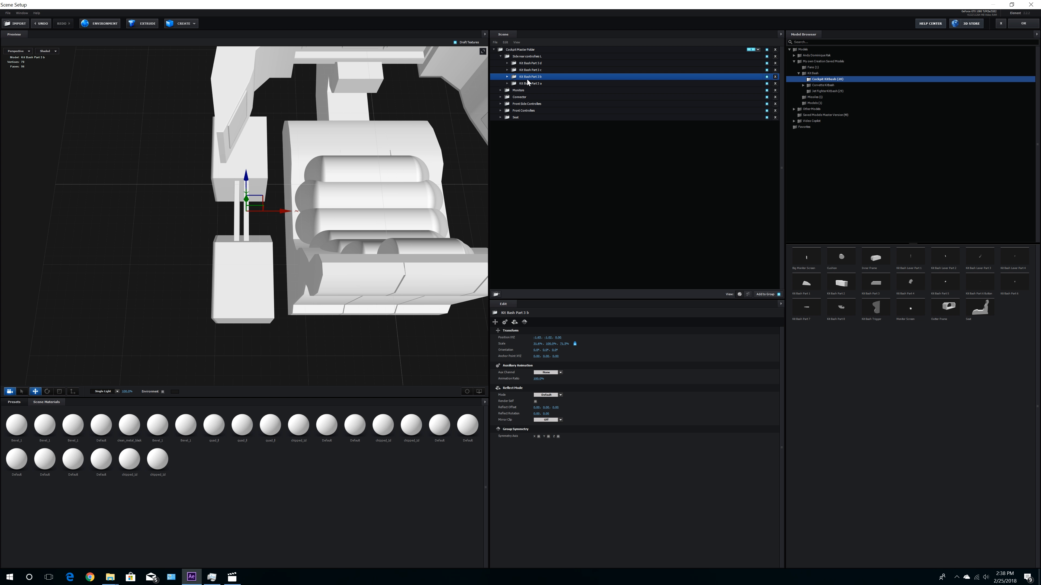
left_click(530, 70)
left_click_drag(282, 156, 289, 156)
left_click_drag(289, 213, 336, 199)
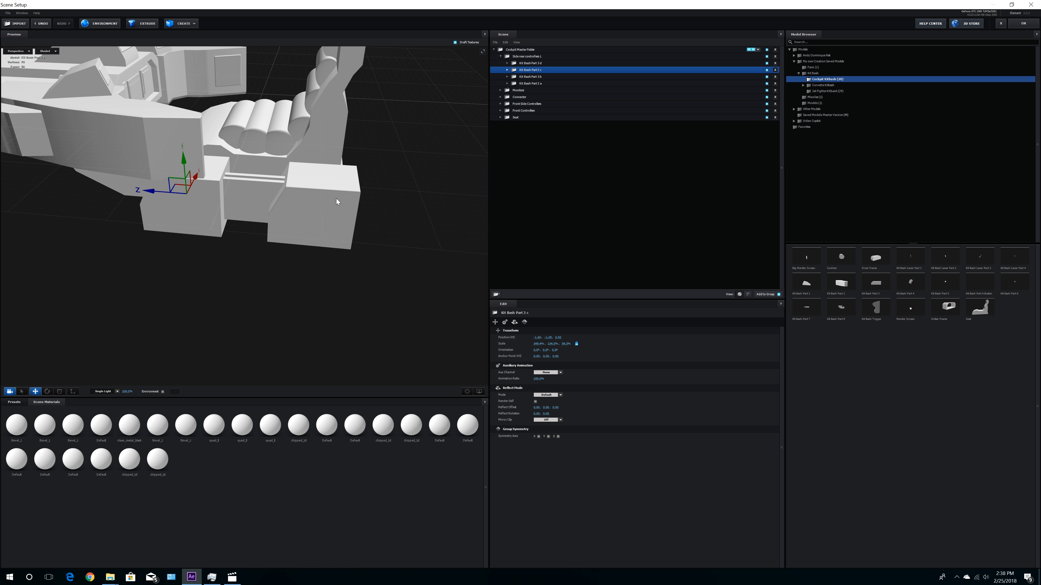
left_click(538, 64)
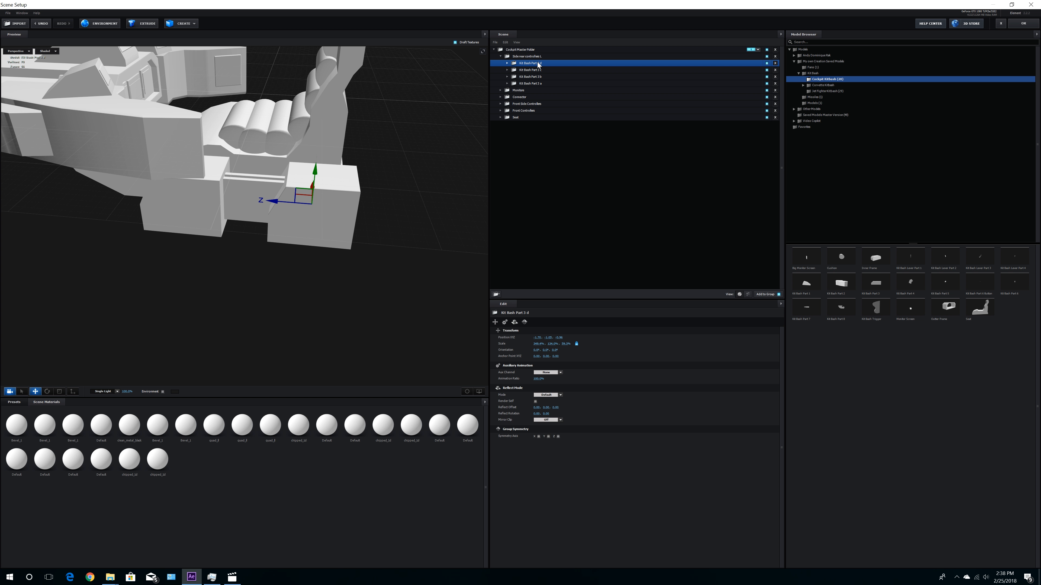
left_click_drag(422, 179, 340, 271)
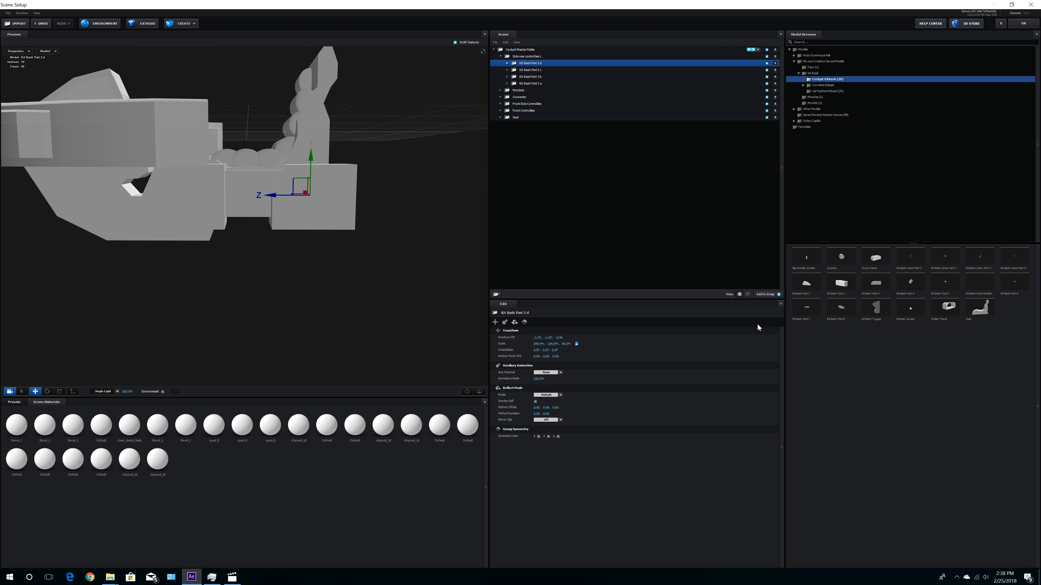
Step: Add another Kit Bash Part 3 to Side rear controllers L and fit it as a smaller slab on top of the rear block
left_click(535, 57)
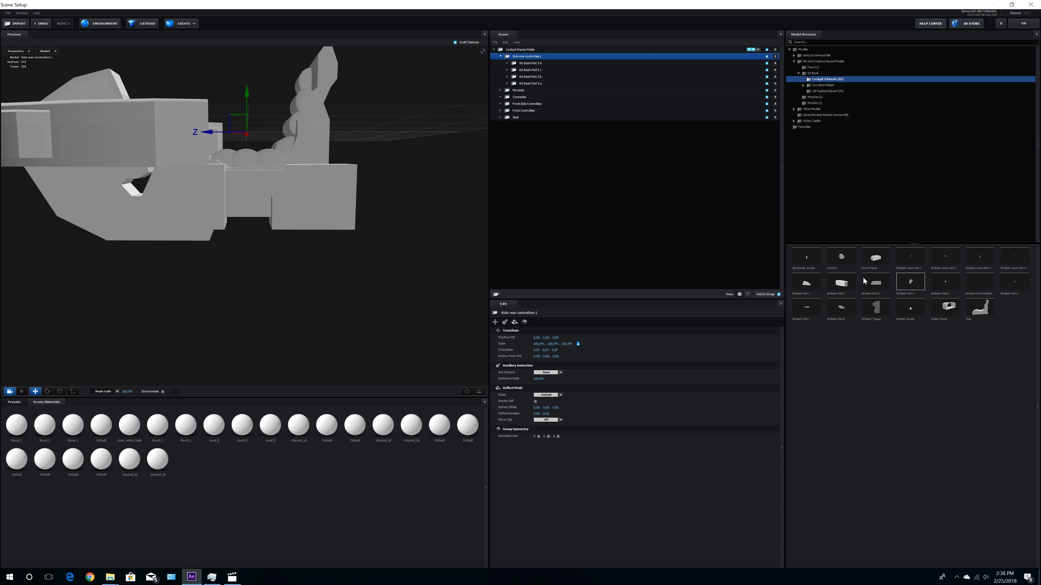
left_click(877, 286)
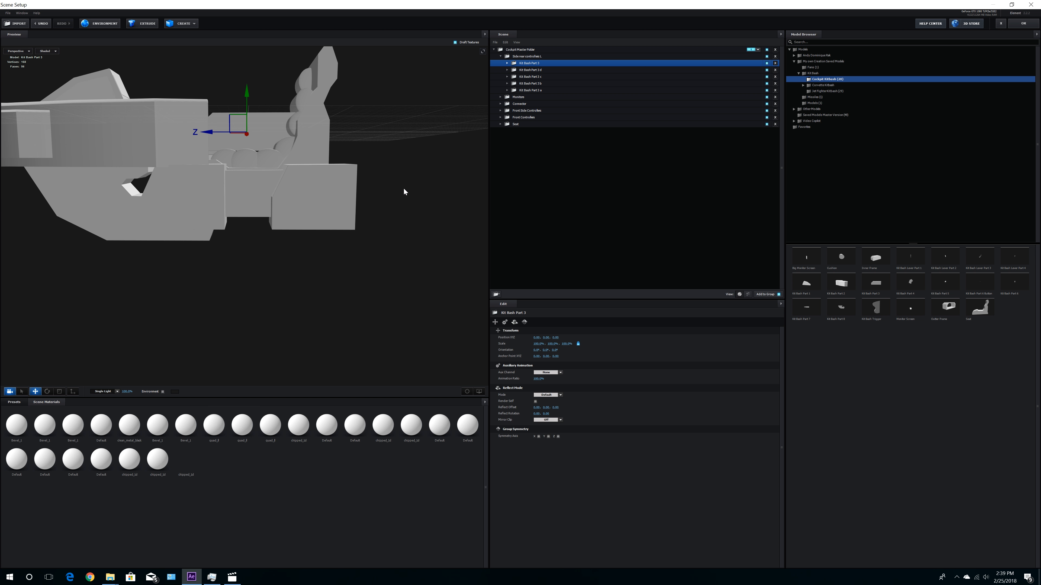
left_click_drag(400, 193, 367, 209)
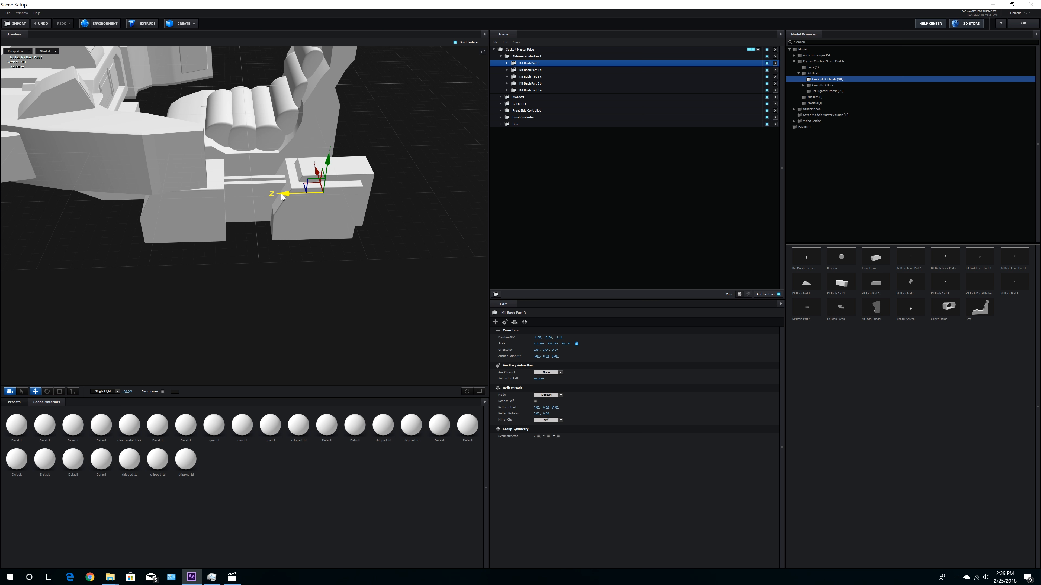
scroll(310, 204, "up", 3)
left_click_drag(310, 201, 318, 201)
Step: Rename the slab's group as Kit Bash Part e and select the model inside it
double_click(529, 63)
type("Kit Bash Part e")
key("Return")
left_click(507, 64)
left_click(533, 70)
Step: Duplicate the Kit Bash Part e group as Kit Bash Part f and place the copy on top of the front block
left_click(515, 63)
key("ctrl+d")
left_click(507, 63)
double_click(533, 64)
type("Kit Bash Part f")
key("Return")
left_click_drag(296, 229, 328, 228)
left_click_drag(330, 190, 223, 211)
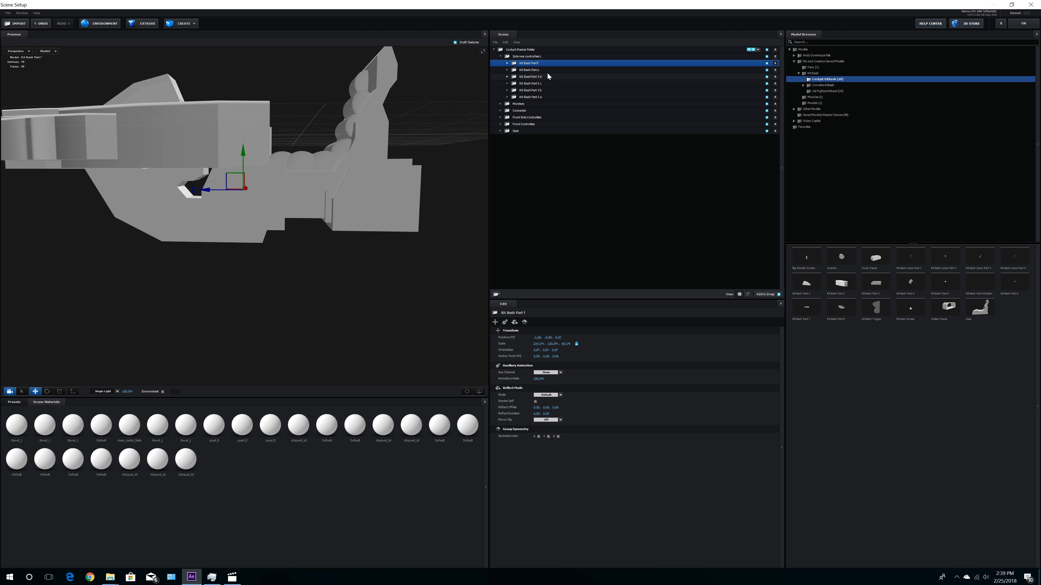
Step: Reposition the anchor point of the Side rear controllers L group along X and Y to the middle of its parts
left_click(501, 56)
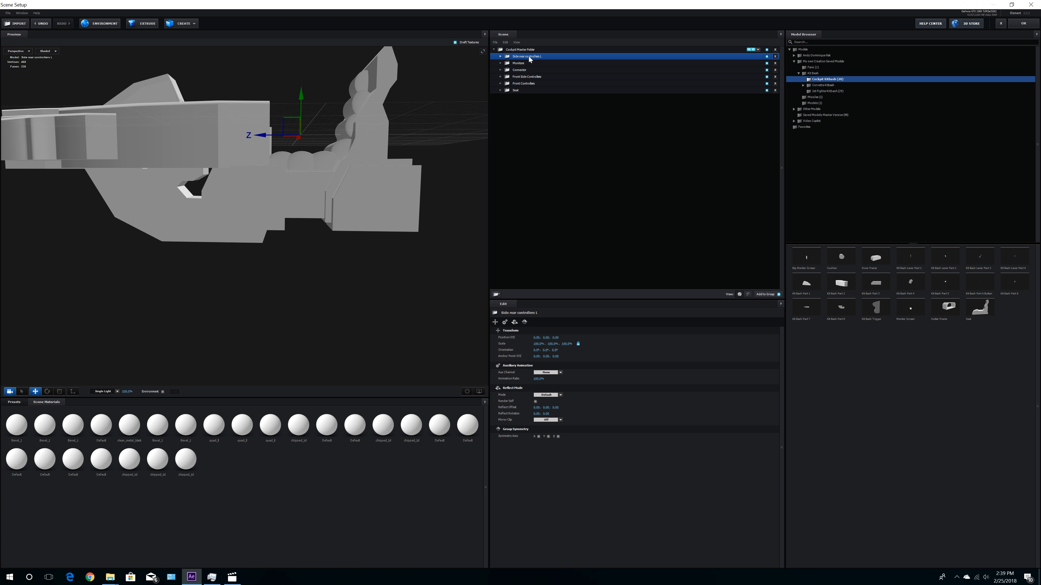
left_click(73, 391)
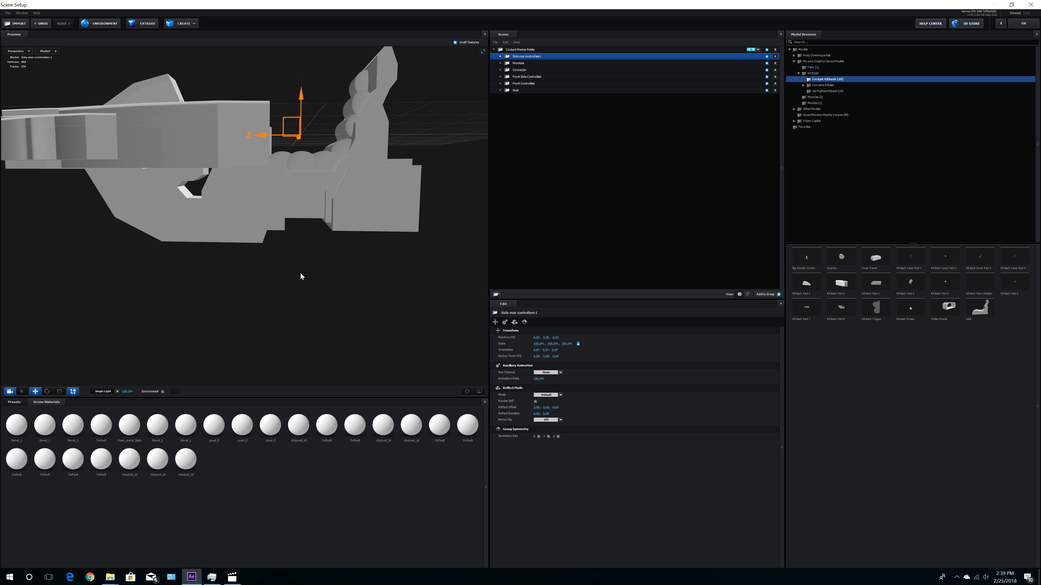
left_click_drag(322, 166, 347, 175)
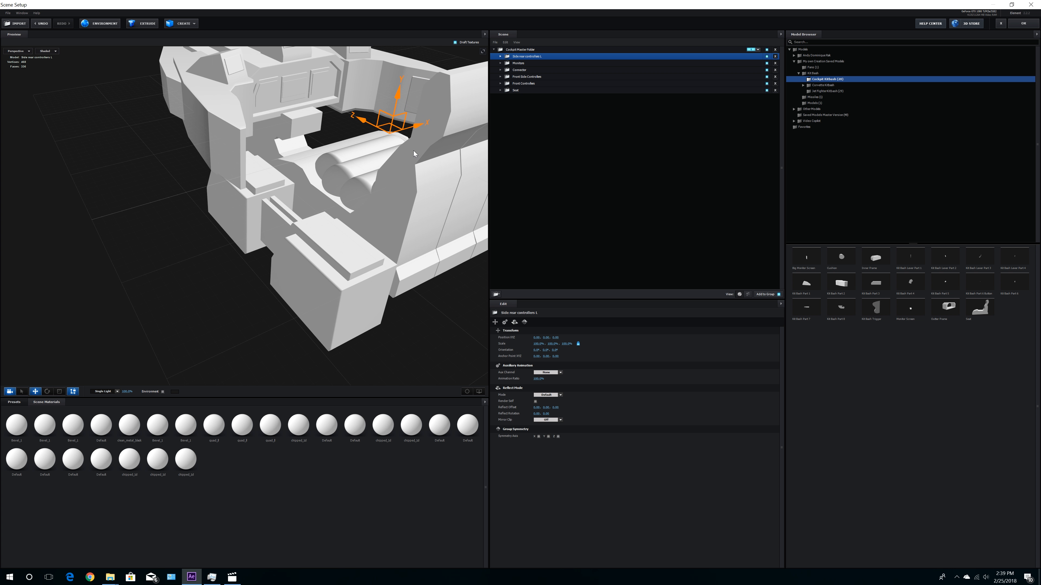
left_click_drag(430, 130, 334, 185)
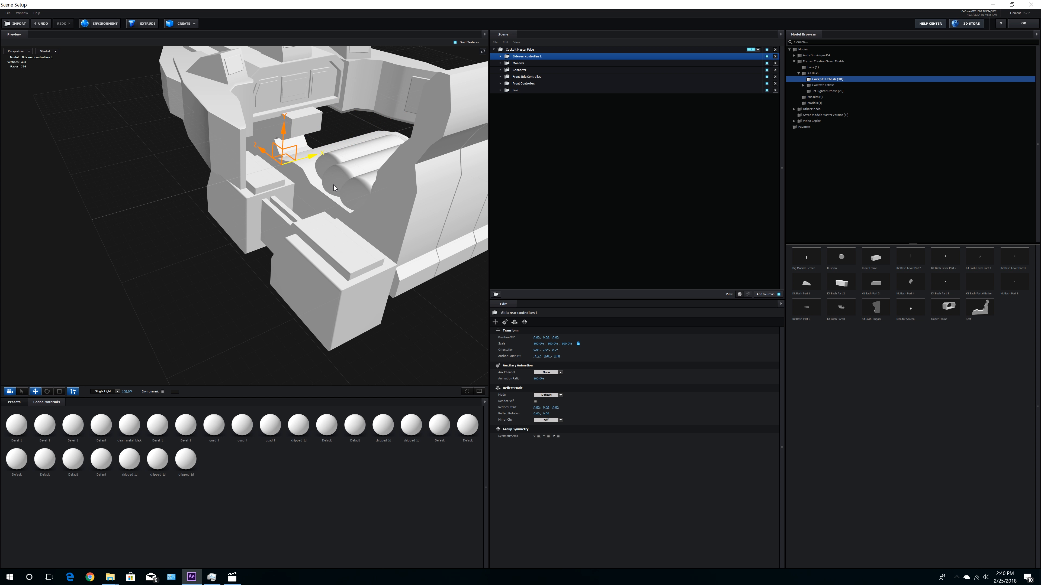
scroll(323, 234, "up", 5)
left_click_drag(322, 236, 360, 188)
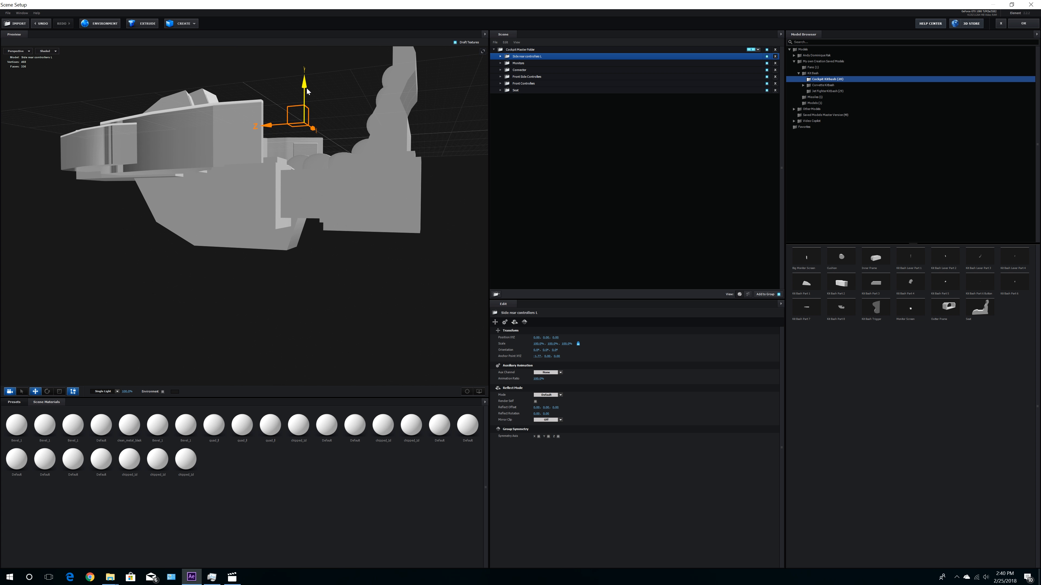
left_click_drag(307, 88, 299, 264)
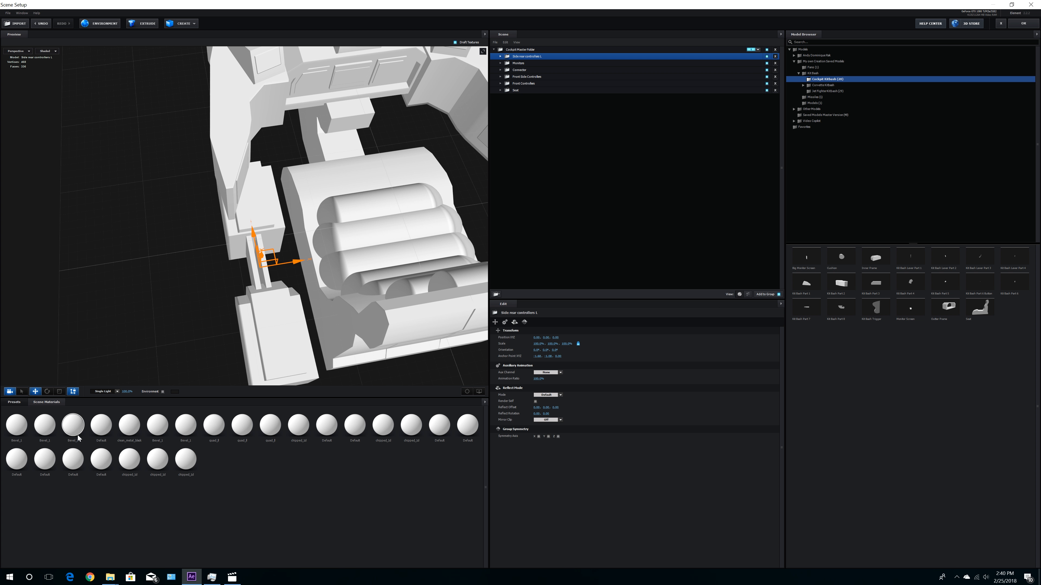
left_click(73, 392)
Step: Lower the whole Side rear controllers L group slightly and nudge it forward along the Z axis
left_click_drag(230, 344, 273, 305)
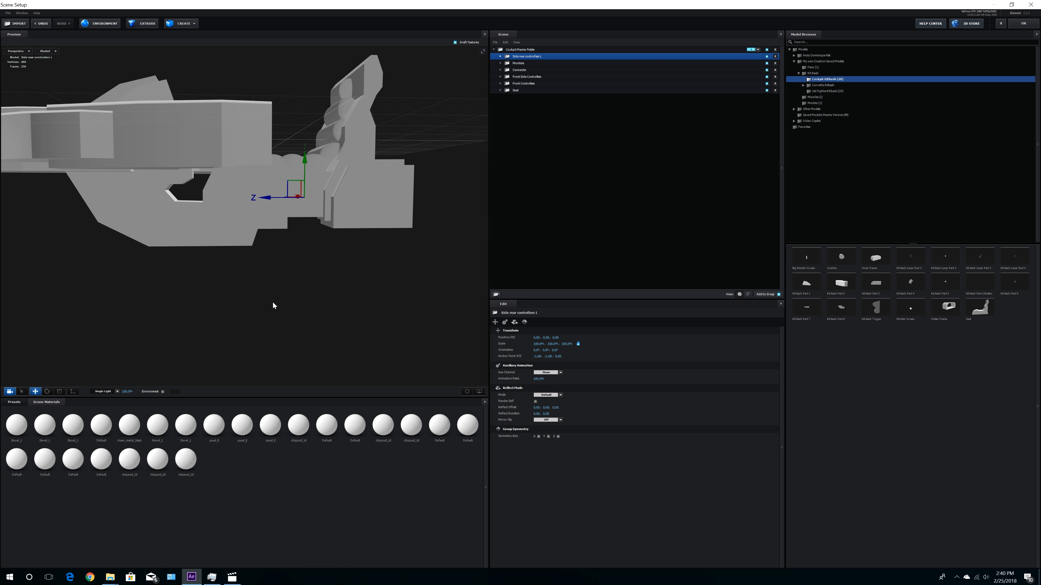
left_click_drag(306, 160, 309, 177)
left_click_drag(370, 203, 311, 268)
left_click_drag(276, 236, 295, 258)
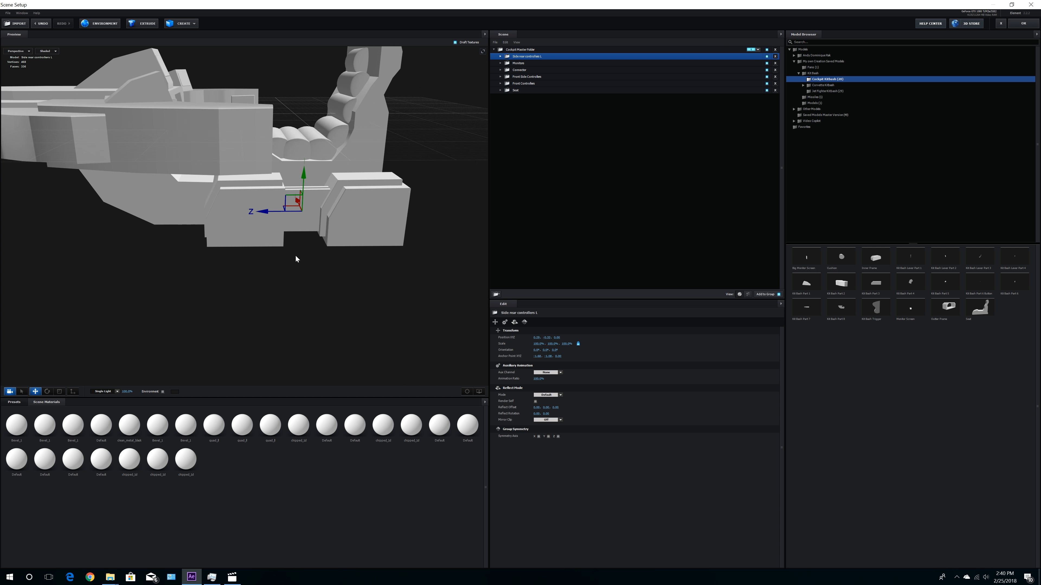
left_click_drag(258, 214, 251, 211)
left_click_drag(316, 219, 332, 248)
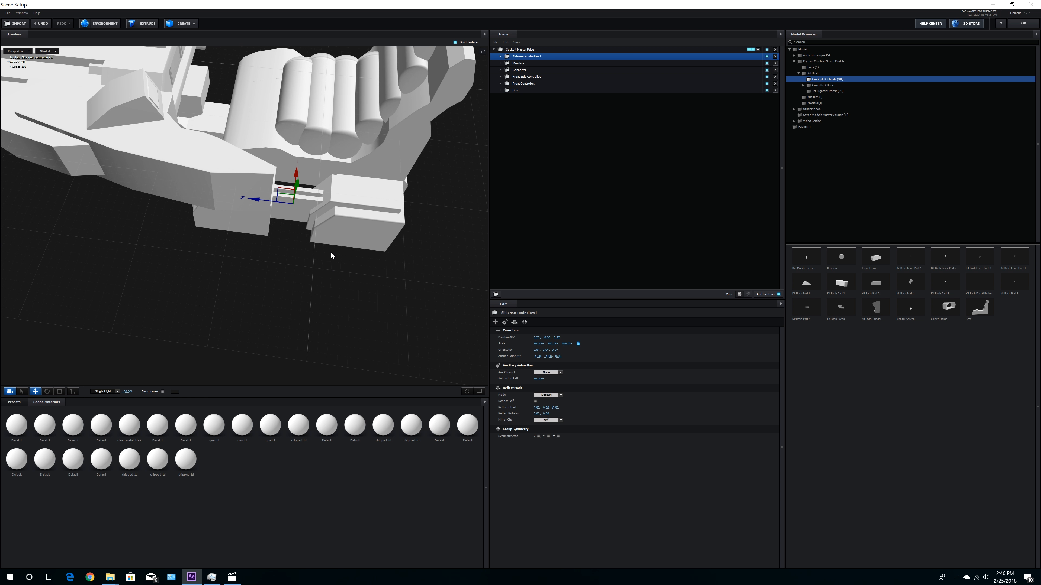
Step: Duplicate the Kit Bash Part 3 a group inside Side rear controllers L and rename the copy as Kit Bash Part 3 a1
left_click_drag(405, 203, 263, 236)
left_click(500, 57)
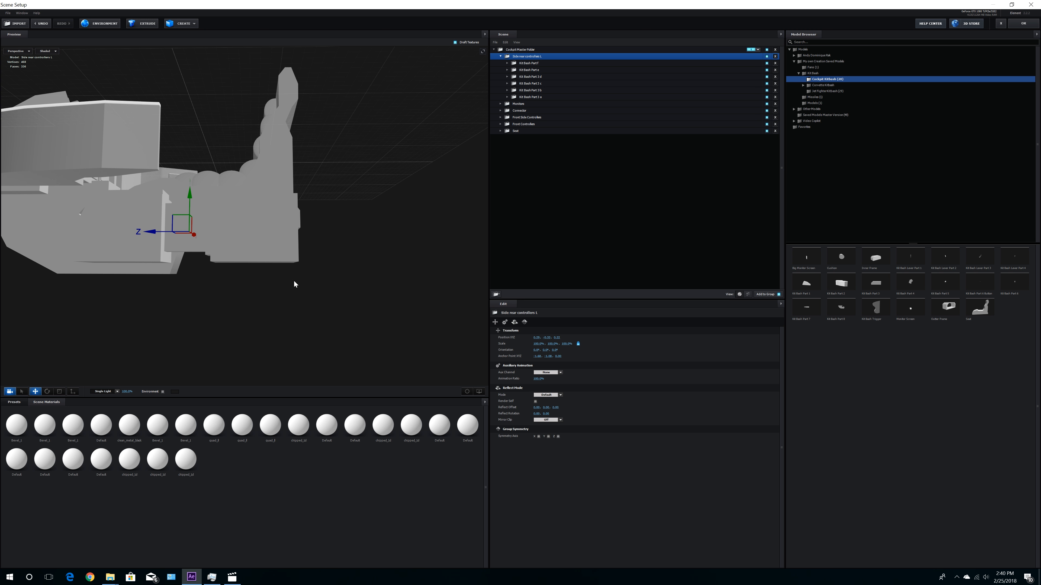
left_click(536, 98)
left_click_drag(374, 234, 372, 245)
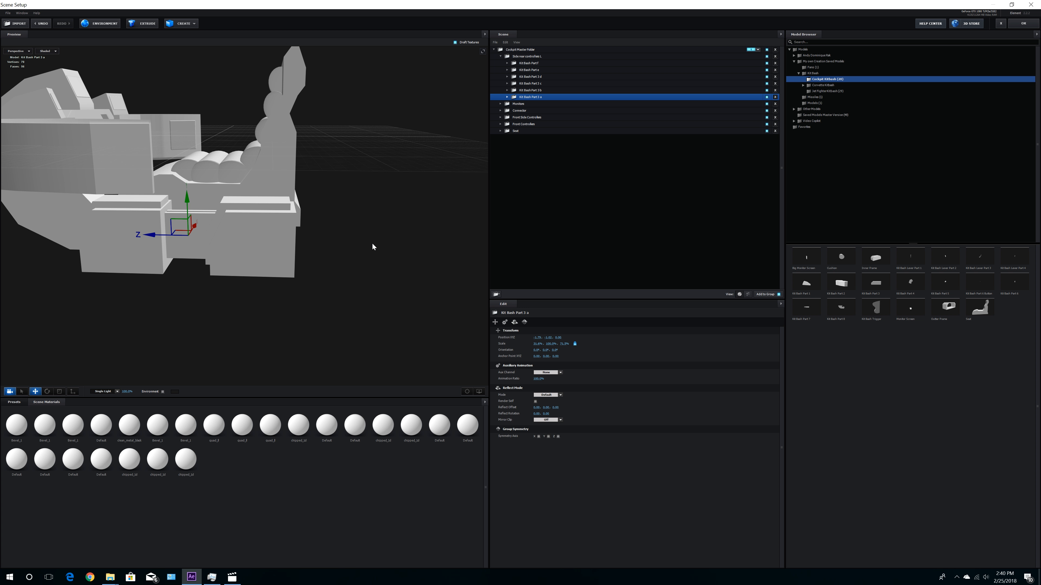
key("ctrl+d")
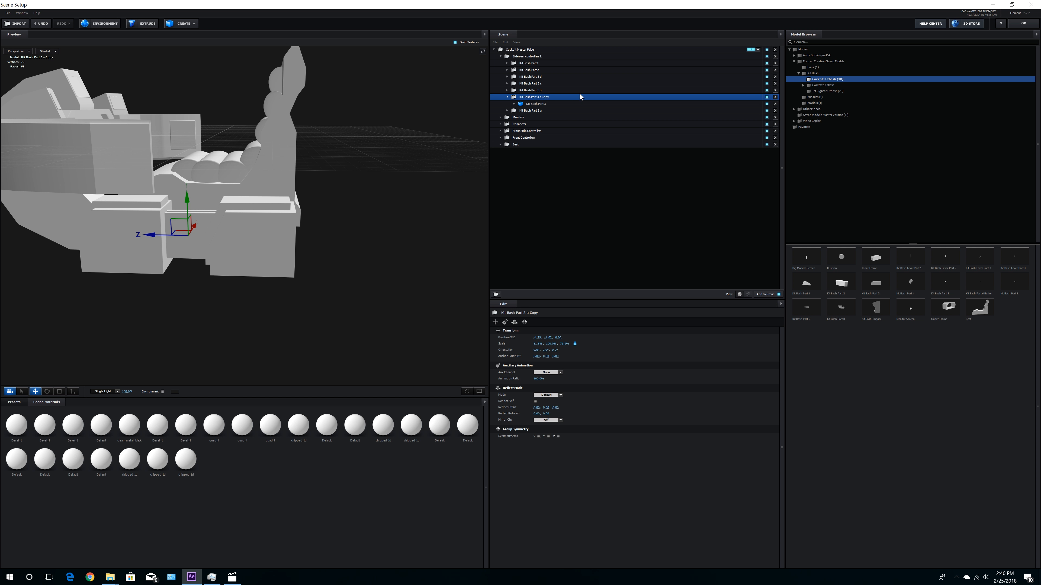
left_click(507, 97)
double_click(542, 96)
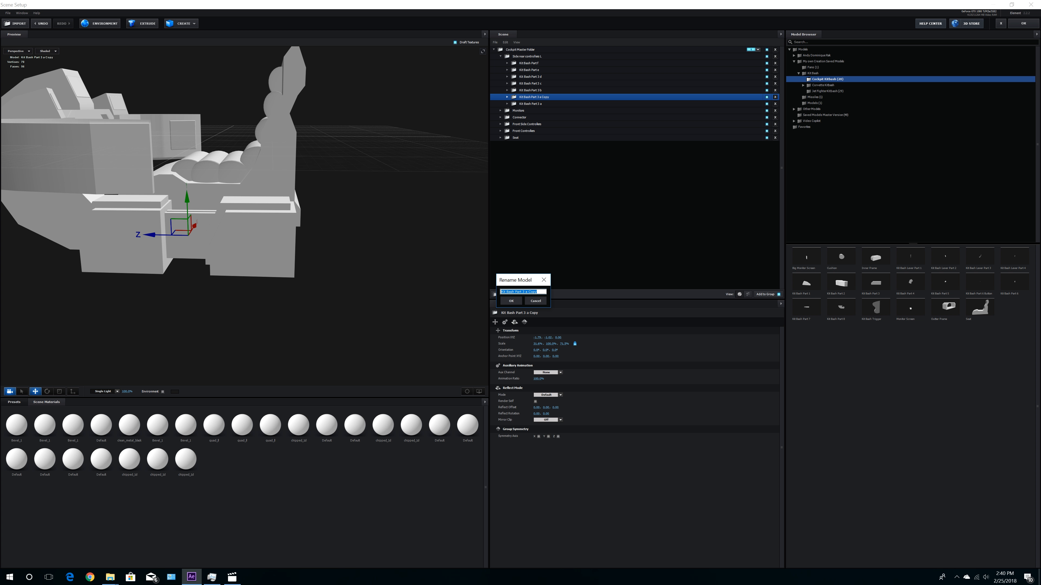
left_click_drag(537, 291, 528, 292)
type("1")
key("Return")
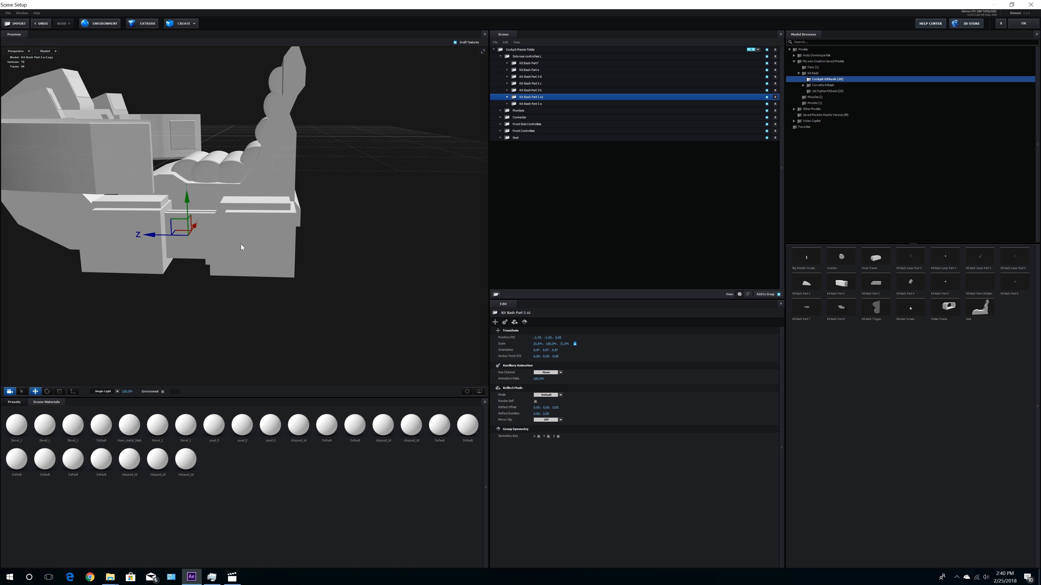
Step: Scale down the Kit Bash Part 3 a1 copy and fit it between the front and rear side blocks
left_click_drag(241, 244, 127, 351)
left_click(59, 392)
left_click_drag(192, 237, 160, 275)
left_click(35, 392)
left_click_drag(124, 324, 137, 318)
left_click_drag(181, 266, 207, 227)
Step: Add Kit Bash Lever Part 1 to the Side rear controllers L group and move it into the gap between the blocks
left_click(526, 57)
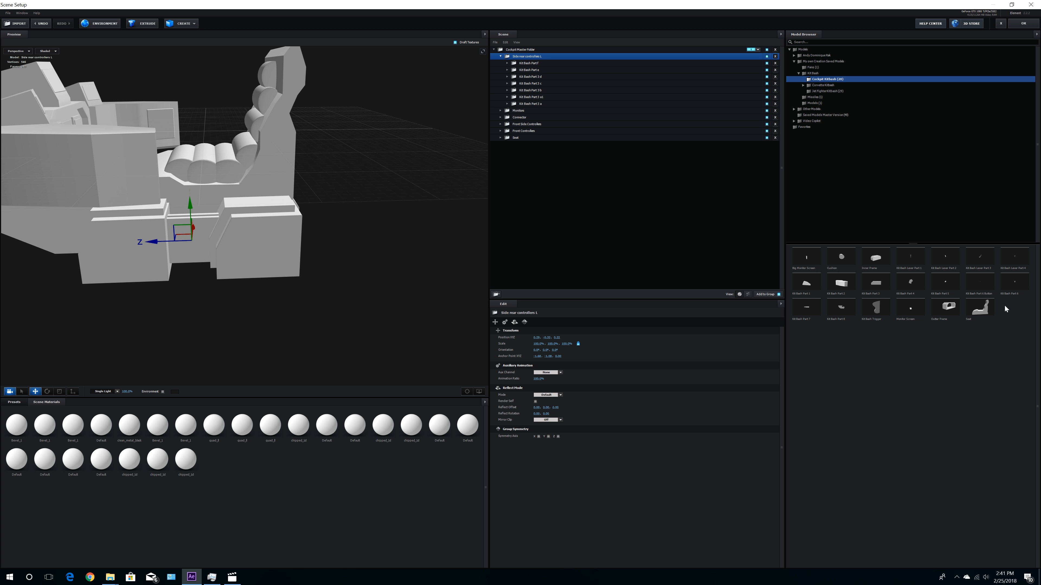
left_click(909, 259)
left_click_drag(267, 247, 240, 260)
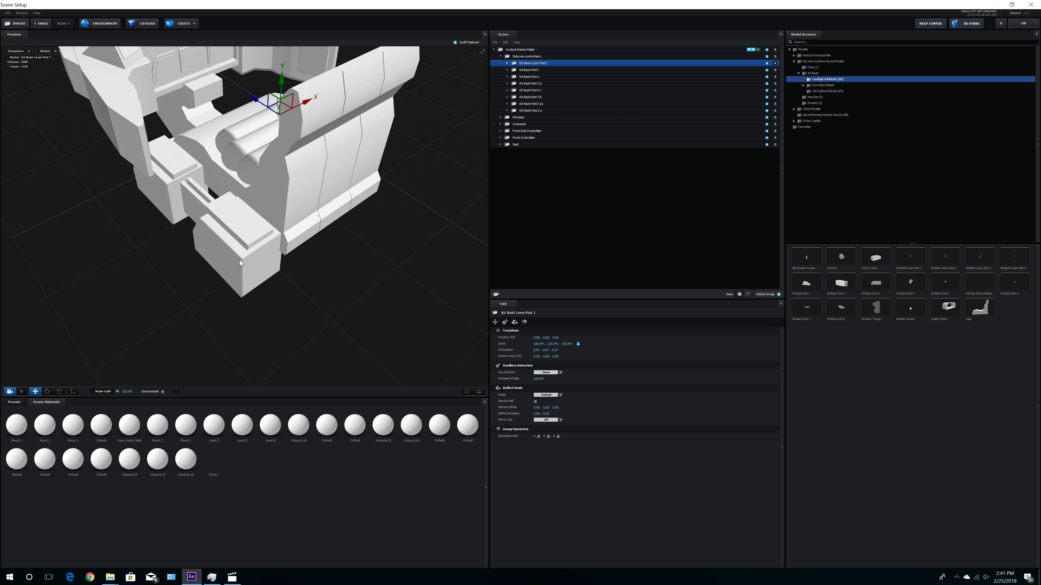
left_click_drag(301, 102, 278, 141)
left_click_drag(202, 135, 202, 162)
left_click_drag(160, 187, 166, 186)
left_click_drag(262, 172, 221, 209)
Step: Refine the position of Kit Bash Lever Part 1 so it stands upright between the two rails
left_click(466, 392)
scroll(262, 213, "up", 5)
left_click_drag(287, 210, 340, 217)
scroll(340, 218, "down", 3)
left_click_drag(246, 176, 242, 103)
left_click_drag(319, 176, 245, 213)
Step: Lower the Kit Bash Part 3 a1 piece slightly along the Y axis around the lever
left_click(531, 104)
left_click_drag(339, 212, 319, 217)
left_click_drag(226, 152, 236, 170)
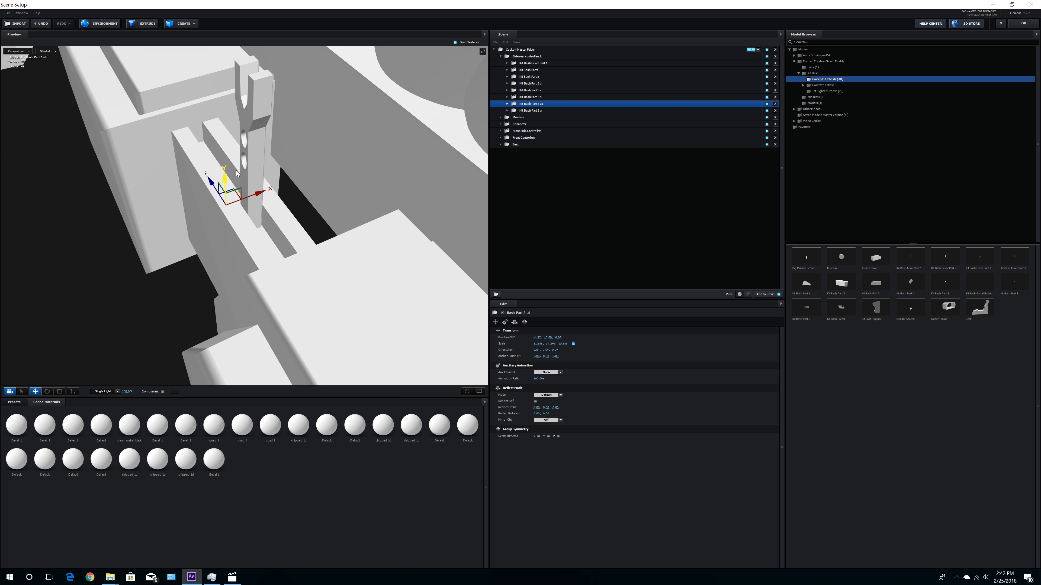
left_click_drag(315, 221, 254, 209)
Step: Scale Kit Bash Lever Part 1 slightly along its vertical axis
left_click(534, 63)
key("r")
left_click_drag(286, 176, 287, 189)
key("w")
left_click_drag(229, 262, 321, 254)
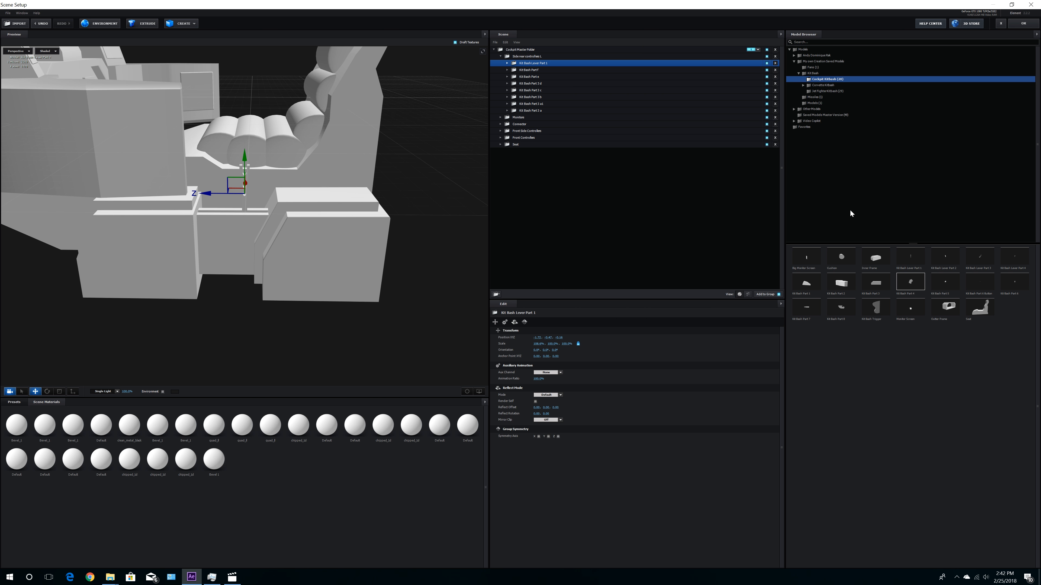
Step: Add Kit Bash Lever Part 2 to the Side rear controllers L group and move it along the X axis above the lever
left_click(525, 57)
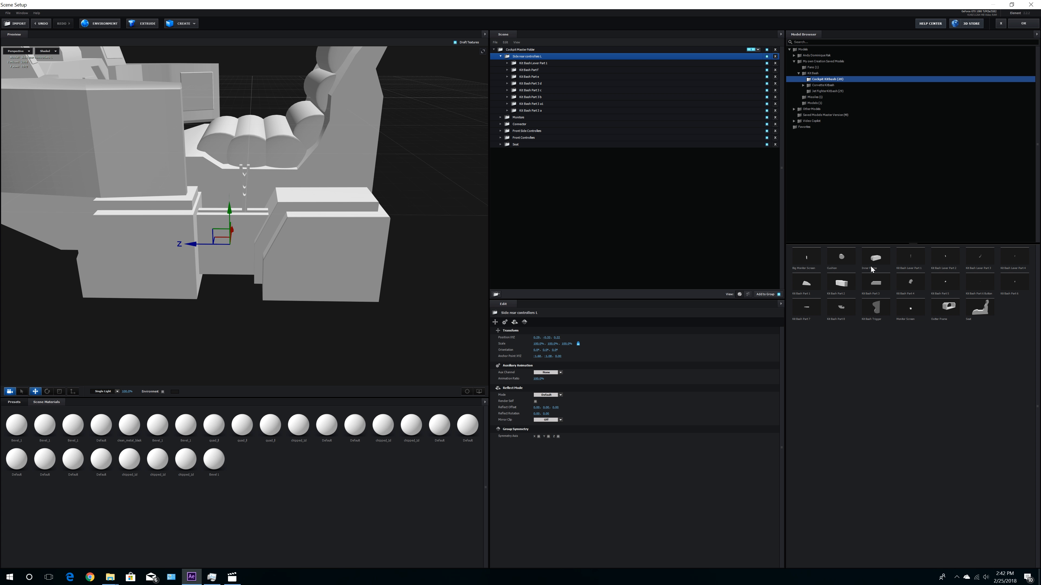
left_click(946, 260)
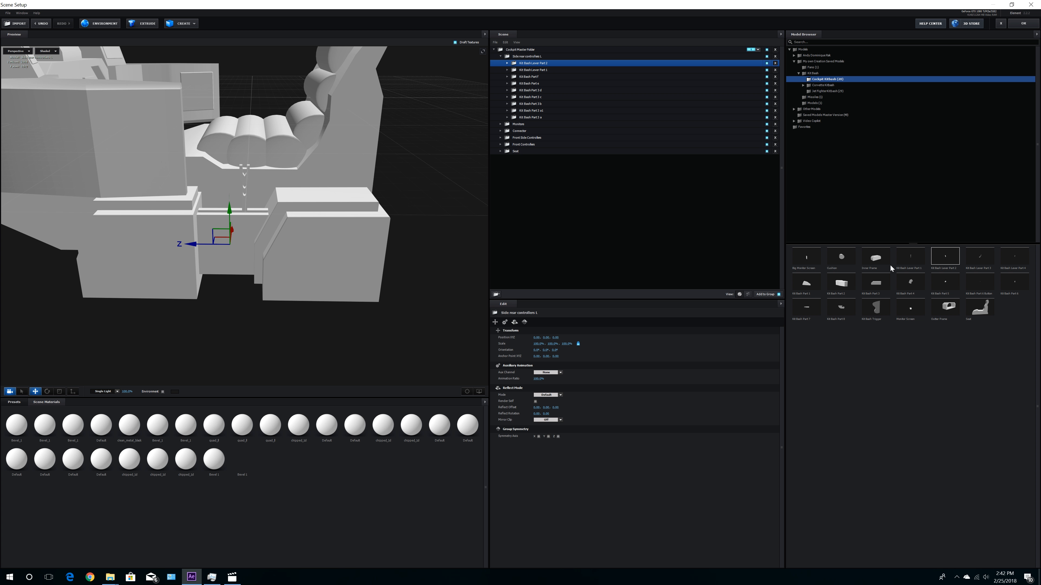
left_click_drag(236, 82, 236, 62)
left_click_drag(331, 98, 290, 123)
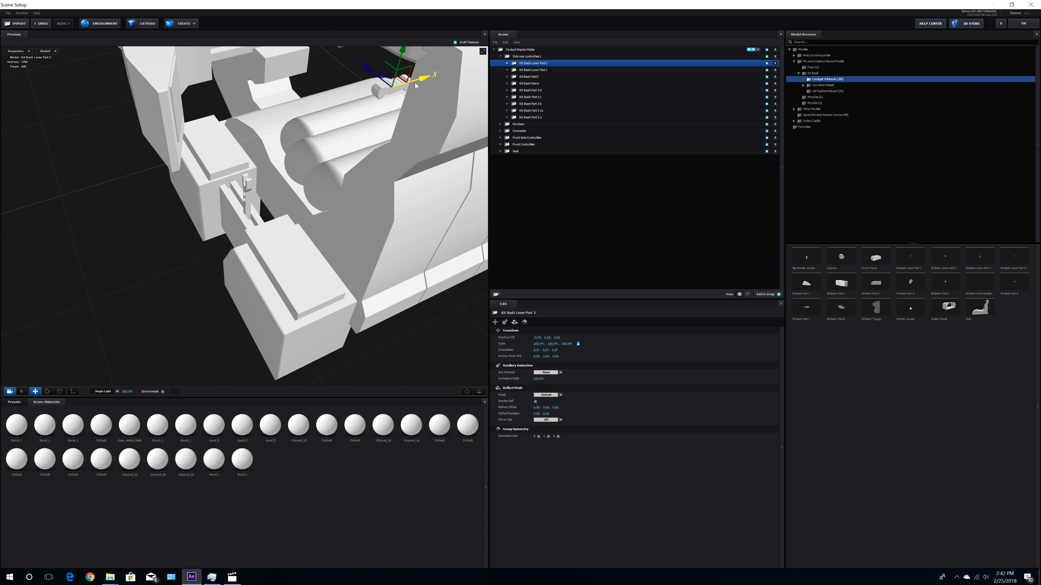
left_click_drag(414, 80, 287, 160)
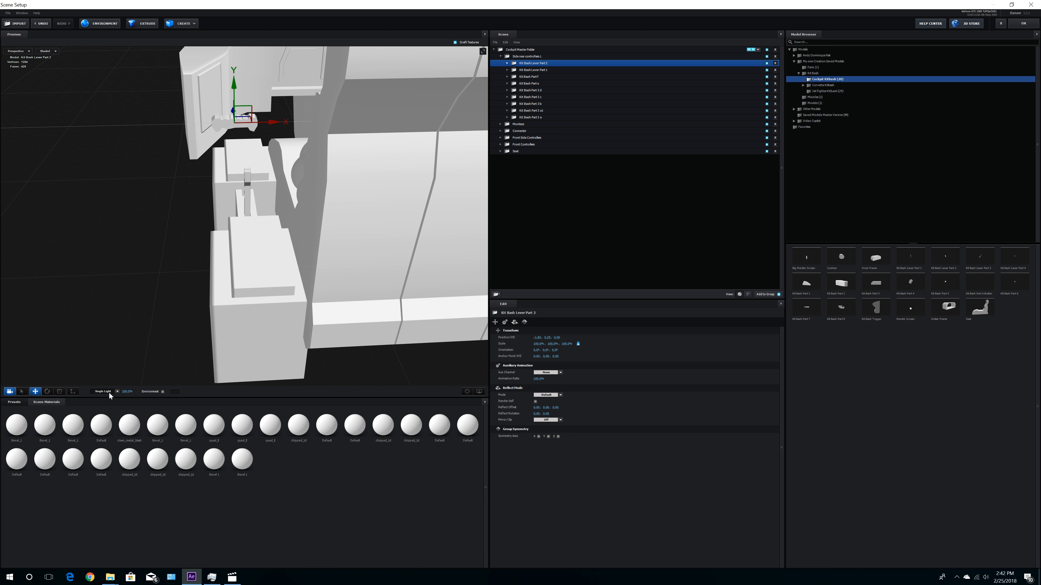
Step: Rotate Kit Bash Lever Part 2 around the Y axis so its stem faces the opposite way
left_click(47, 391)
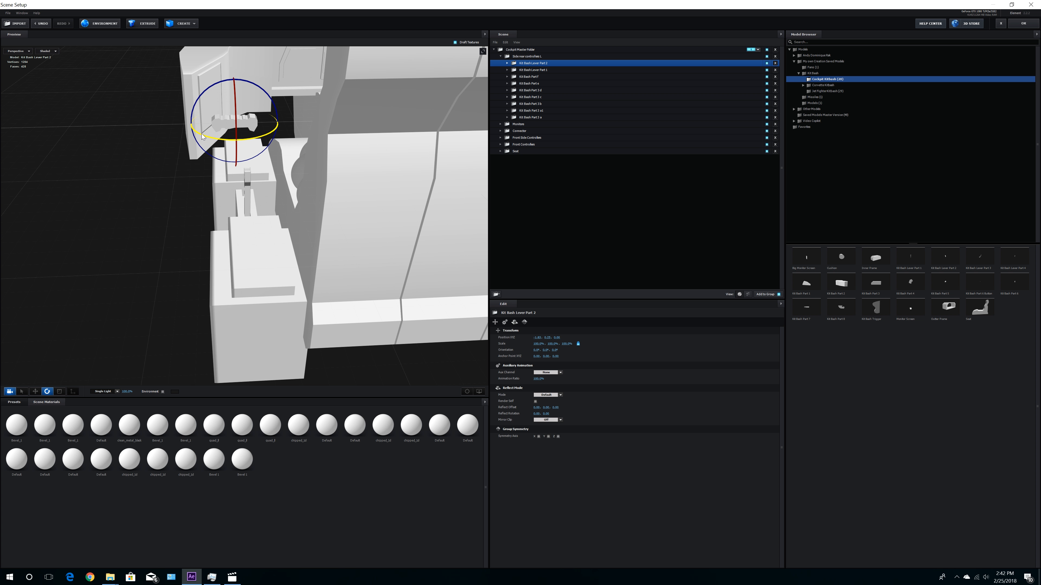
left_click_drag(206, 134, 278, 229)
left_click(35, 392)
left_click_drag(134, 306, 167, 260)
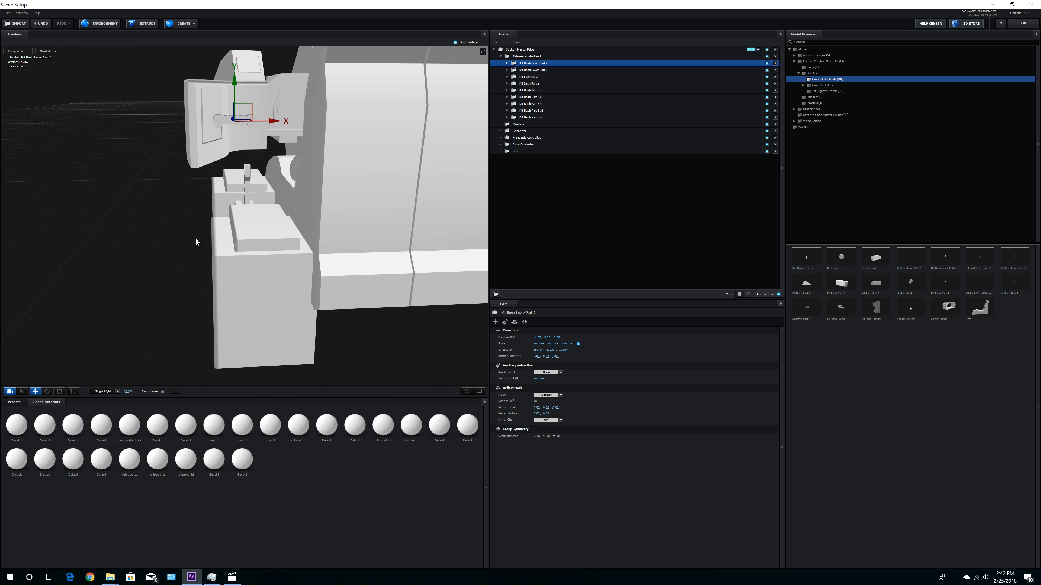
Step: Move Kit Bash Lever Part 2 along X, Y and Z until it sits as a handle on top of Kit Bash Lever Part 1
left_click_drag(273, 122, 293, 121)
left_click_drag(254, 176, 377, 155)
left_click_drag(201, 122, 231, 121)
left_click_drag(327, 197, 205, 229)
left_click_drag(250, 76, 251, 144)
scroll(287, 205, "up", 5)
left_click_drag(352, 254, 164, 230)
left_click_drag(203, 222, 349, 262)
mouse_move(301, 218)
left_mouse_down()
mouse_move(314, 219)
mouse_move(289, 219)
left_mouse_up()
scroll(291, 219, "down", 5)
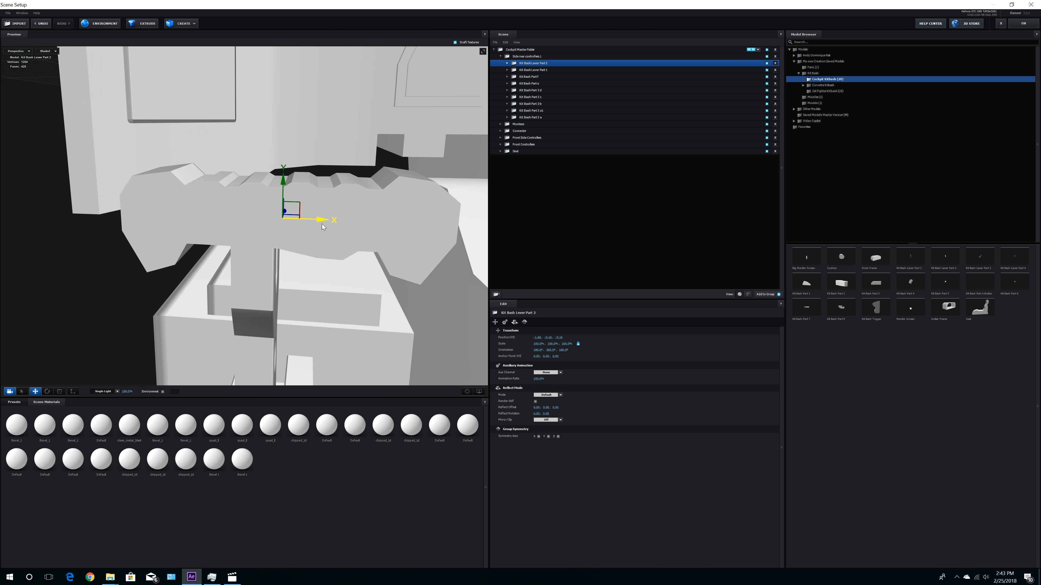
left_click_drag(233, 269, 322, 308)
scroll(252, 287, "down", 6)
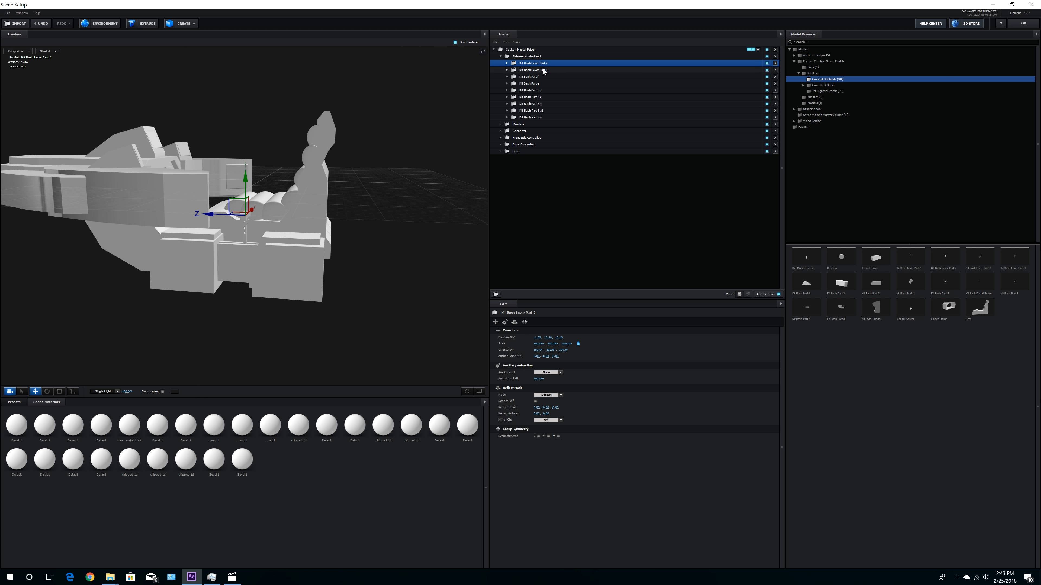
Step: Enable Optimize Mesh for the model inside the Kit Bash Lever Part 2 group
left_click(499, 57)
left_click(500, 57)
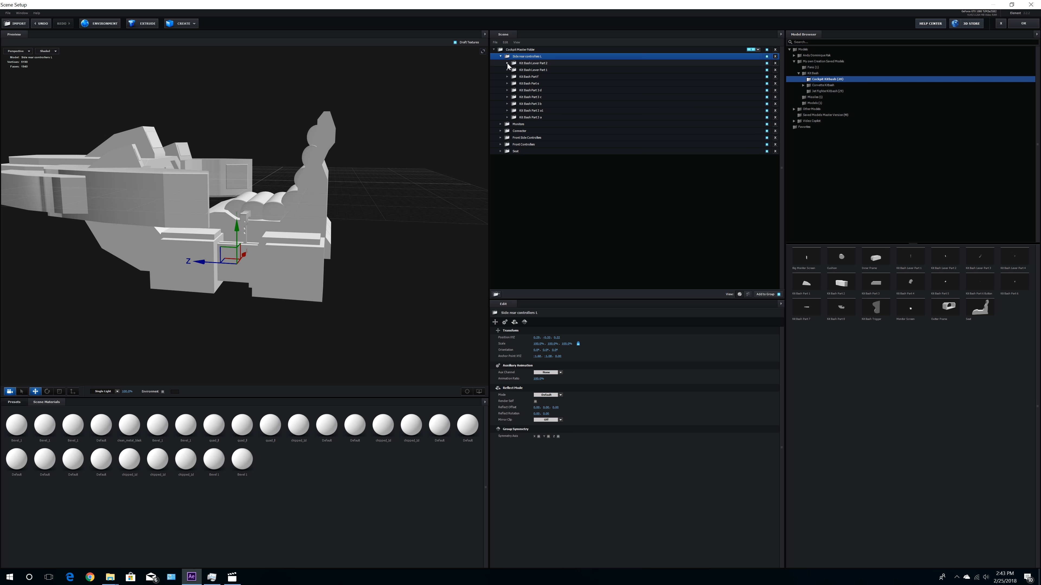
left_click(507, 63)
left_click(527, 70)
left_click(535, 474)
left_click(508, 64)
Step: Enable Optimize Mesh for the model inside Kit Bash Lever Part 1 and check the Kit Bash Part f model
left_click(508, 70)
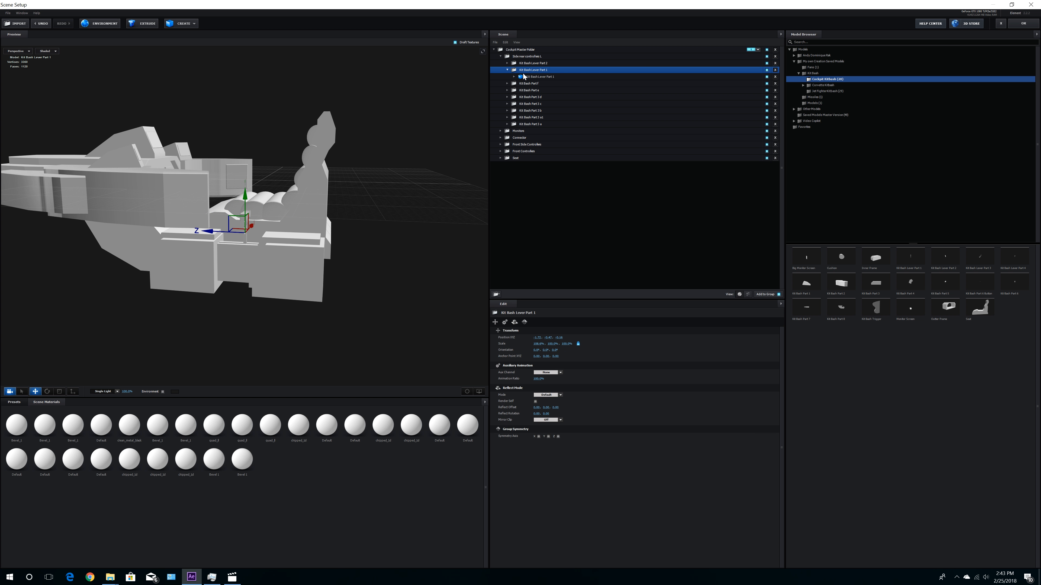
left_click(526, 78)
left_click(535, 474)
left_click(508, 70)
left_click(508, 76)
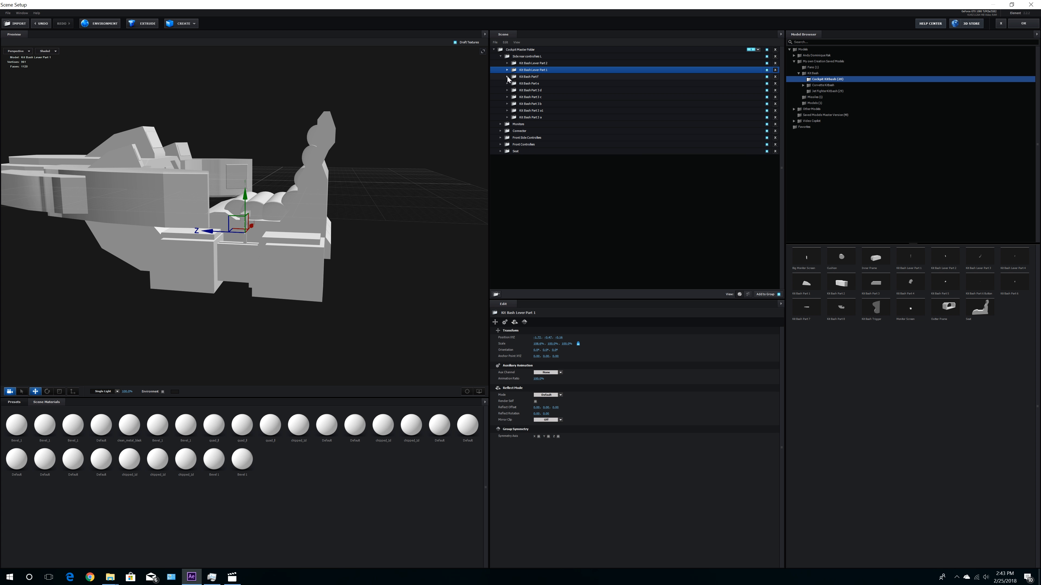
left_click(530, 84)
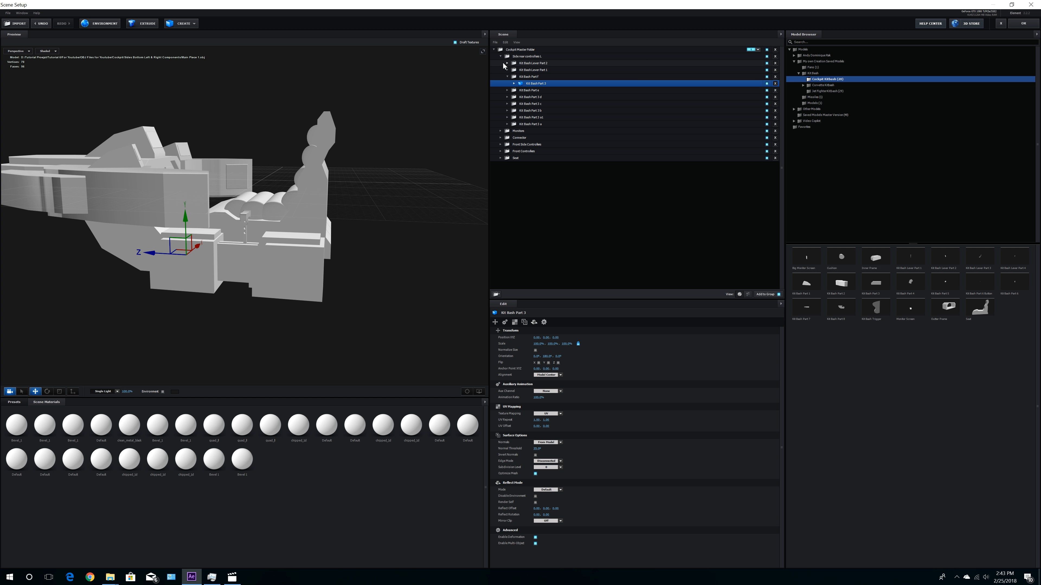
left_click(508, 76)
Step: Duplicate the Side rear controllers L group and rename the copy as Side rear controllers R
left_click(501, 56)
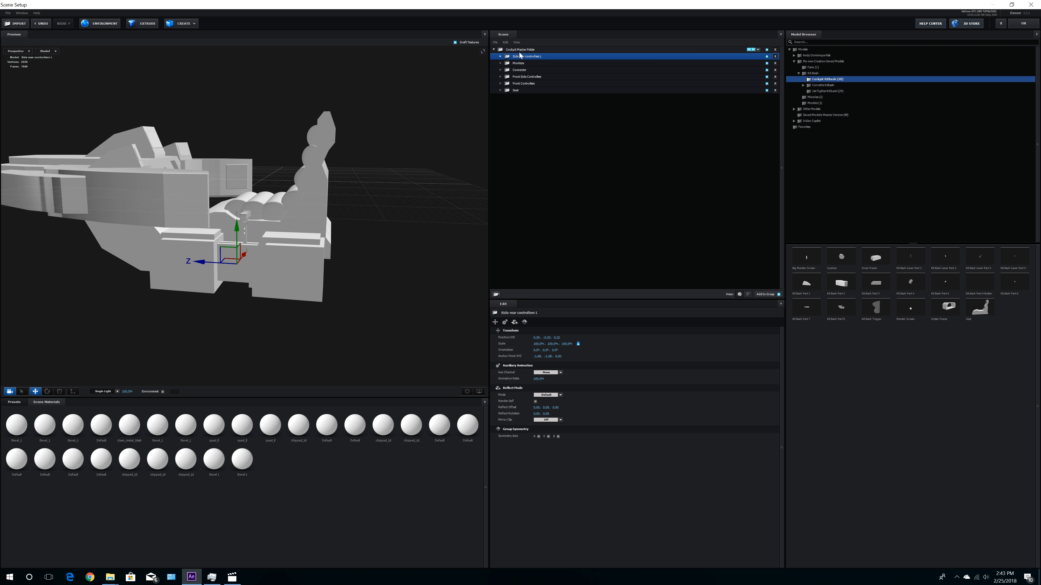
key("ctrl+d")
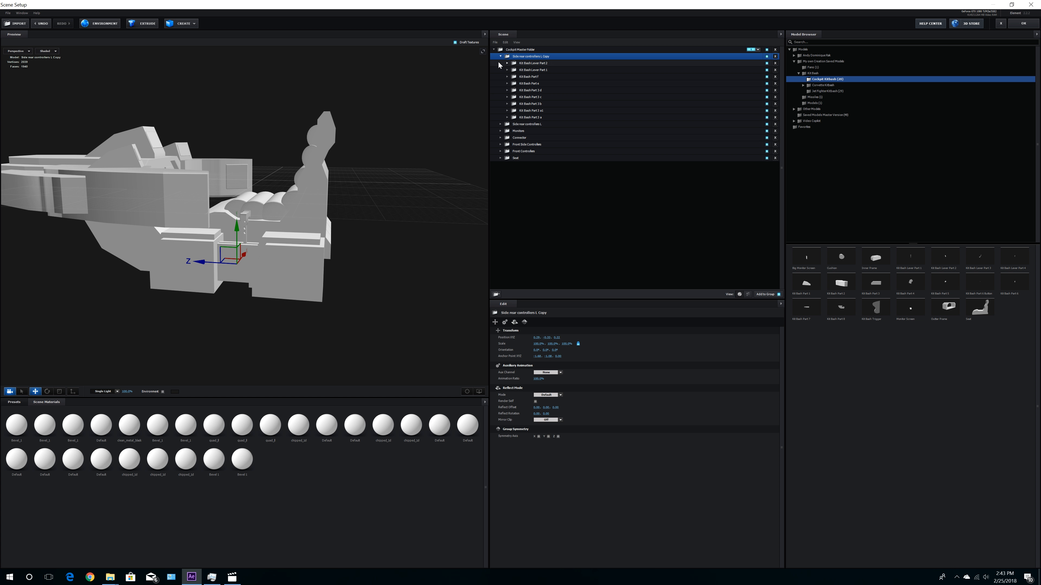
double_click(546, 57)
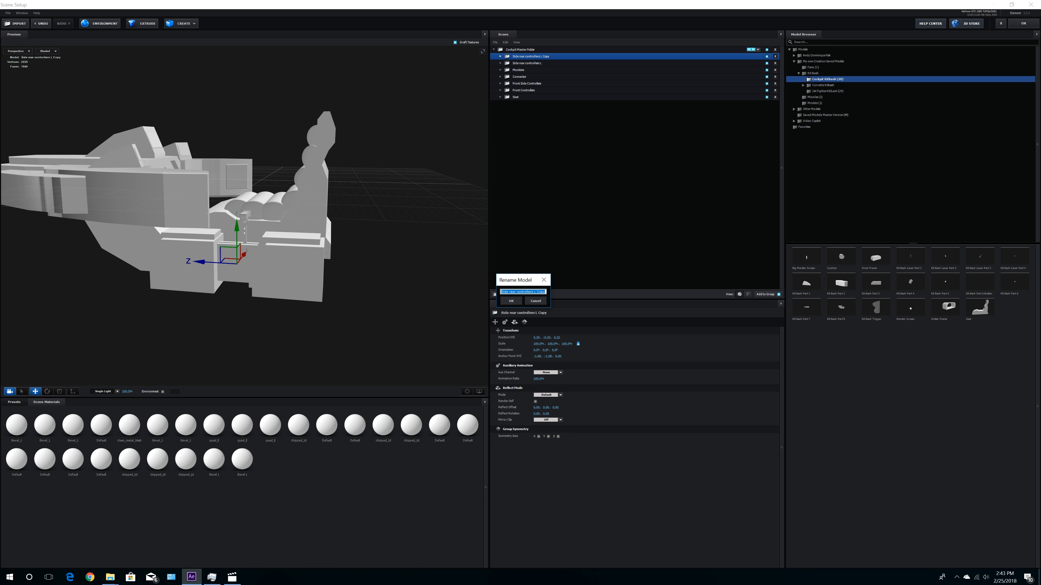
left_click_drag(533, 291, 582, 298)
type("R")
key("Return")
Step: Place the Side rear controllers R group on the opposite side of the seat
left_click_drag(364, 235, 338, 222)
left_click_drag(287, 218, 295, 229)
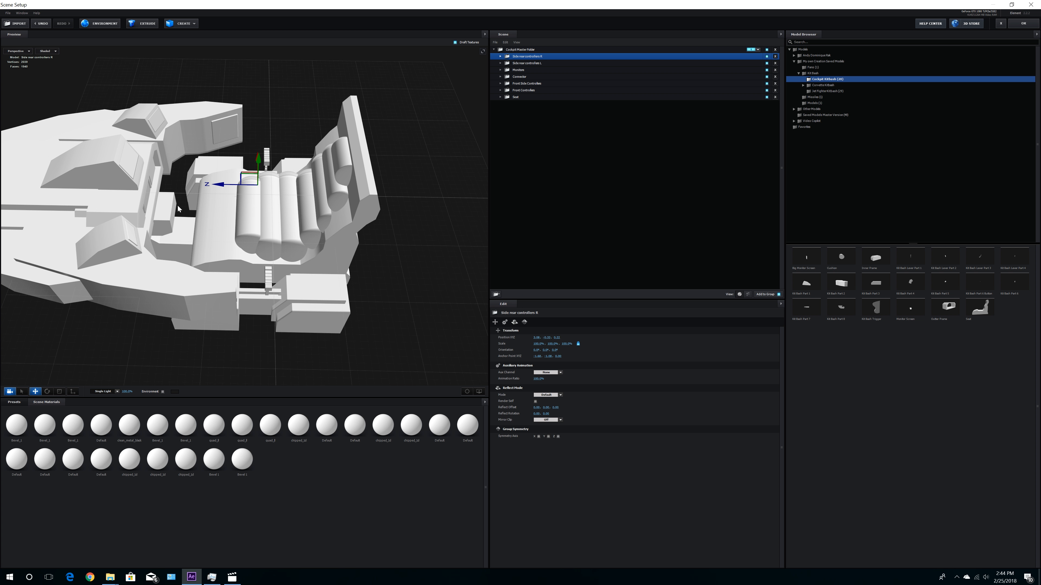
left_click_drag(333, 262, 327, 230)
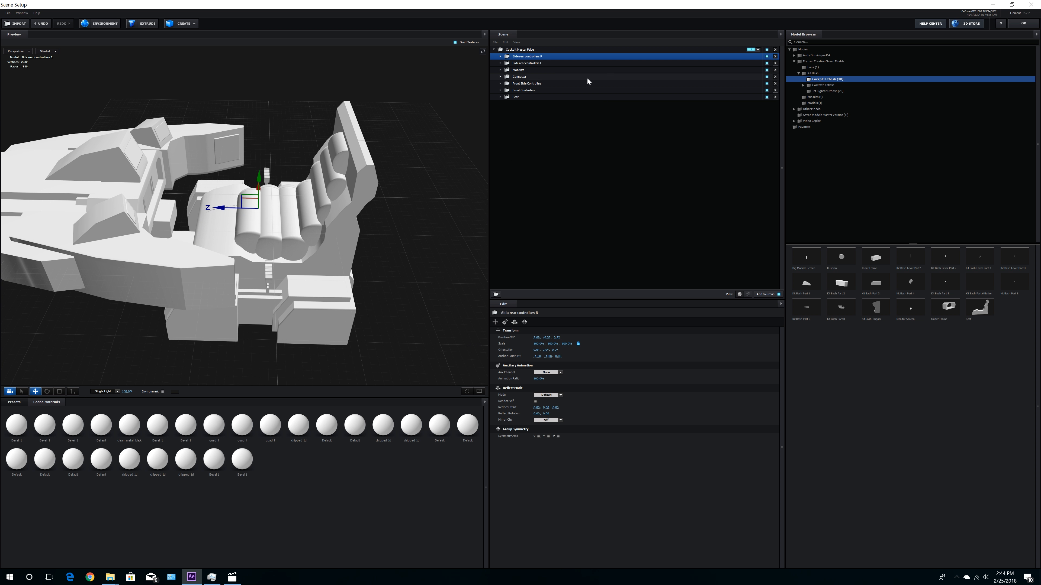
Step: Create a new group inside Cockpit Master Folder and name it Ship Controller
left_click(531, 50)
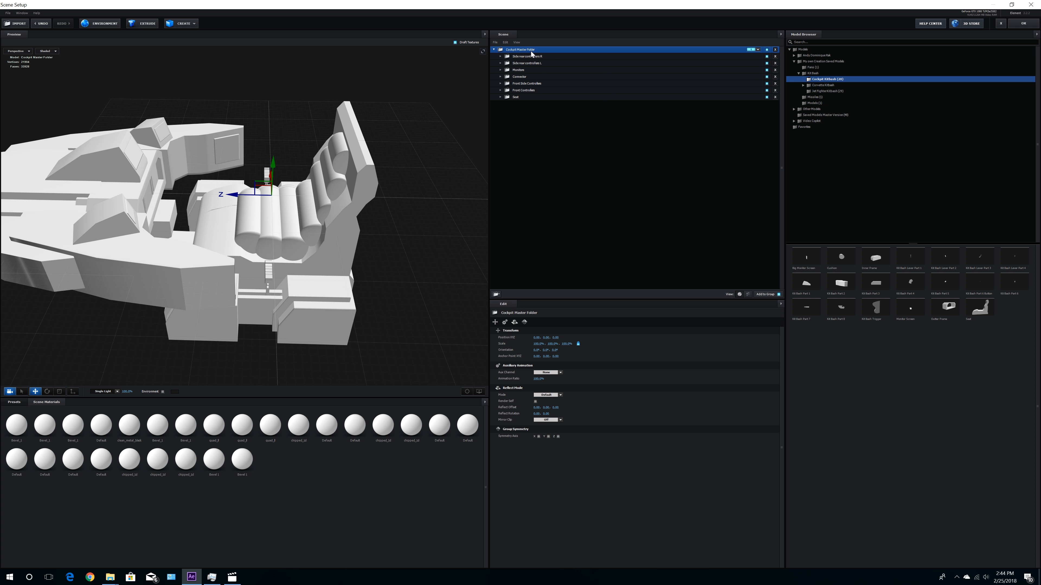
left_click(495, 294)
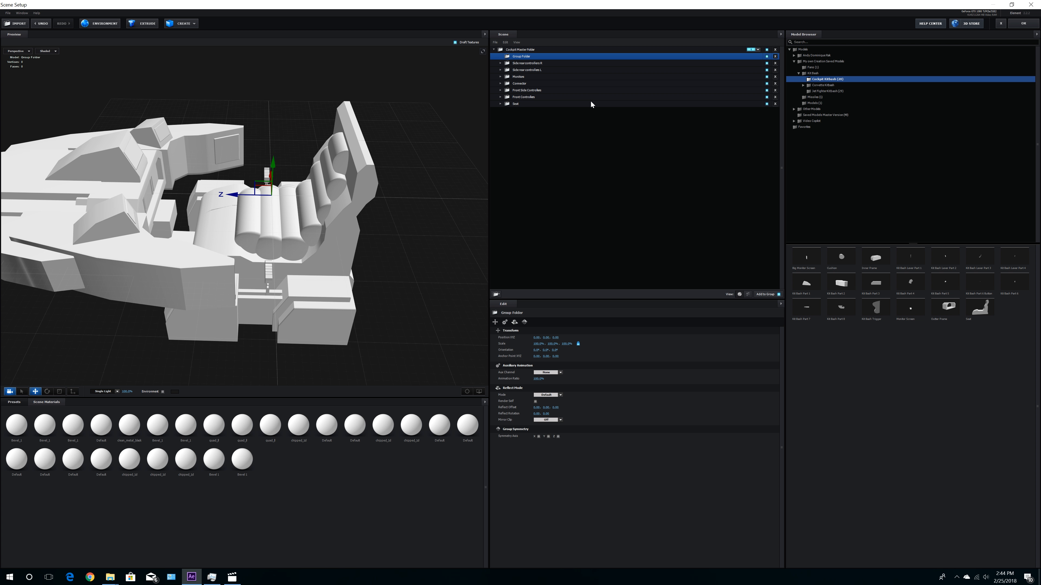
double_click(529, 58)
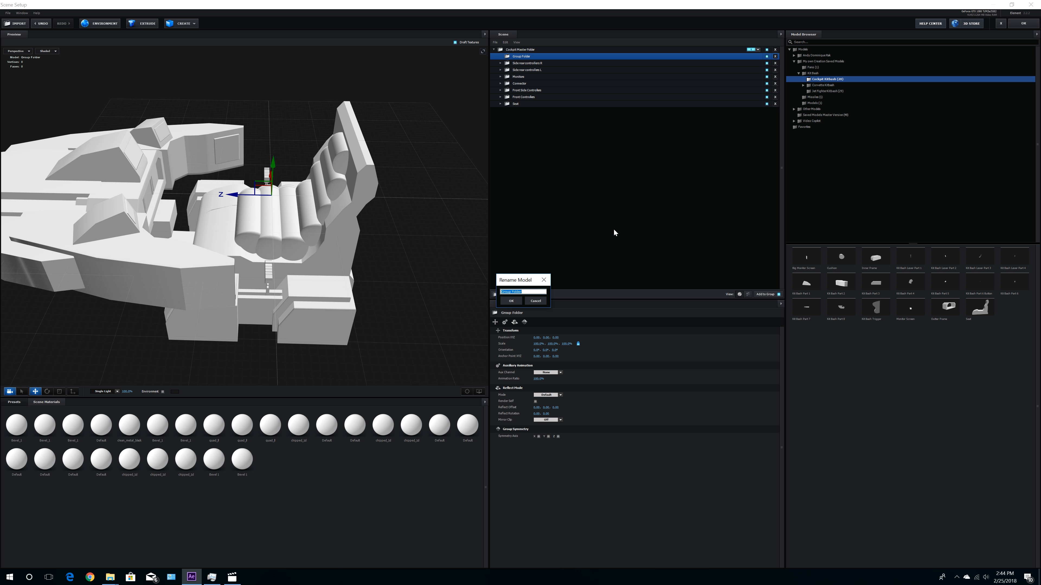
type("cen")
key("Return")
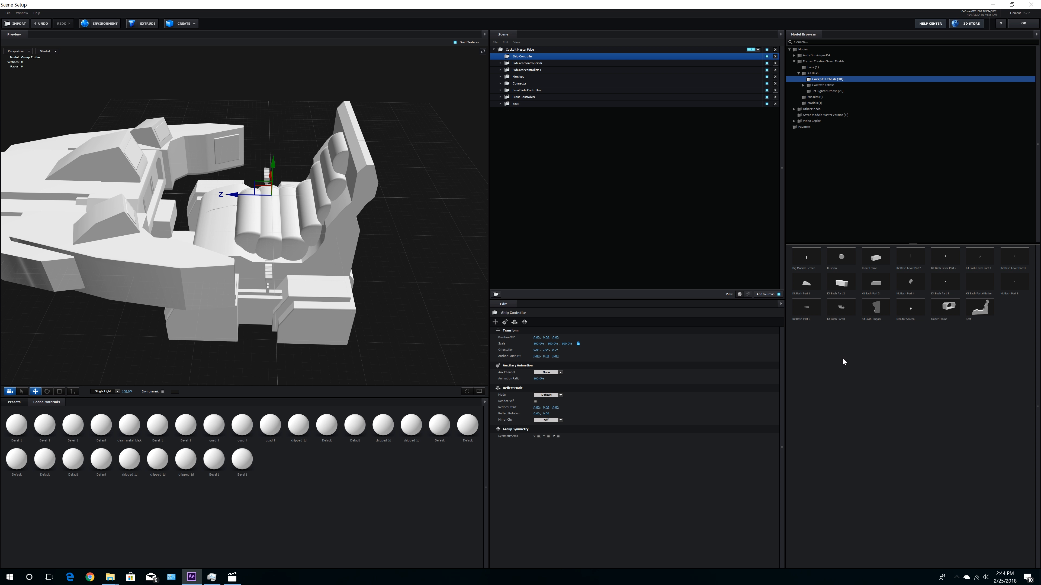
Step: Add Kit Bash Part 4 to the Ship Controller group and move it forward along the Z axis to the seat's front
left_click(910, 283)
mouse_move(294, 274)
left_mouse_down()
mouse_move(328, 275)
mouse_move(295, 273)
left_mouse_up()
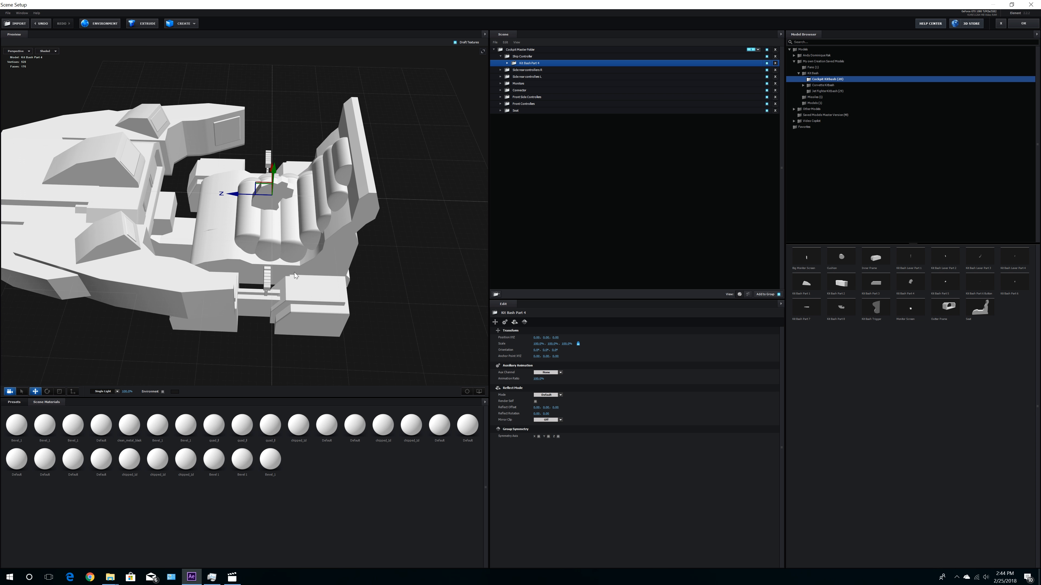
left_click_drag(234, 194, 167, 194)
left_click_drag(303, 267, 270, 263)
Step: Scale Kit Bash Part 4 along the Y axis and lower it into the front of the seat
left_click(60, 392)
left_click_drag(211, 161, 210, 149)
left_click_drag(270, 266, 291, 254)
left_click(35, 392)
left_click_drag(207, 159, 208, 176)
left_click_drag(262, 254, 348, 295)
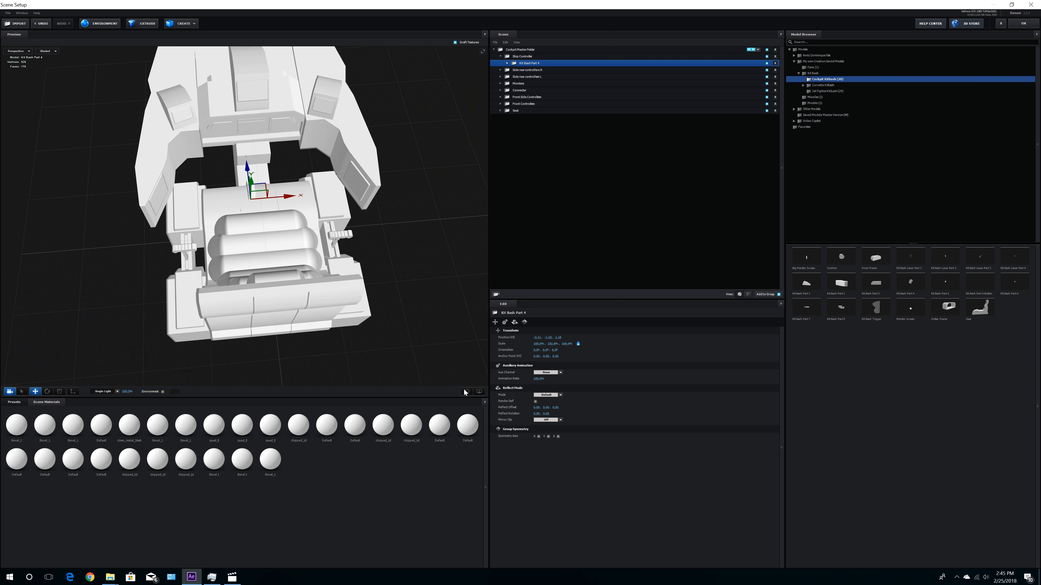
Step: Fine-tune the position of Kit Bash Part 4 in front of the seat and make a first duplicate of it
scroll(254, 214, "up", 5)
left_click_drag(244, 138, 244, 154)
left_click_drag(348, 246, 332, 214)
key("ctrl+d")
left_click_drag(320, 229, 324, 250)
Step: Make a second duplicate of Kit Bash Part 4, offset it from the other pieces and adjust its scale
key("ctrl+d")
left_click_drag(318, 205, 293, 203)
left_click_drag(250, 174, 248, 226)
left_click_drag(262, 283, 305, 180)
left_click(59, 392)
scroll(323, 286, "down", 10)
left_click_drag(352, 229, 382, 204)
left_click(35, 392)
Step: Make a third duplicate of Kit Bash Part 4, shift it along the Z axis and reduce its height
key("ctrl+d")
left_click_drag(263, 199, 227, 201)
left_click_drag(312, 328, 328, 274)
left_click(59, 392)
left_click_drag(243, 173, 242, 184)
left_click(36, 392)
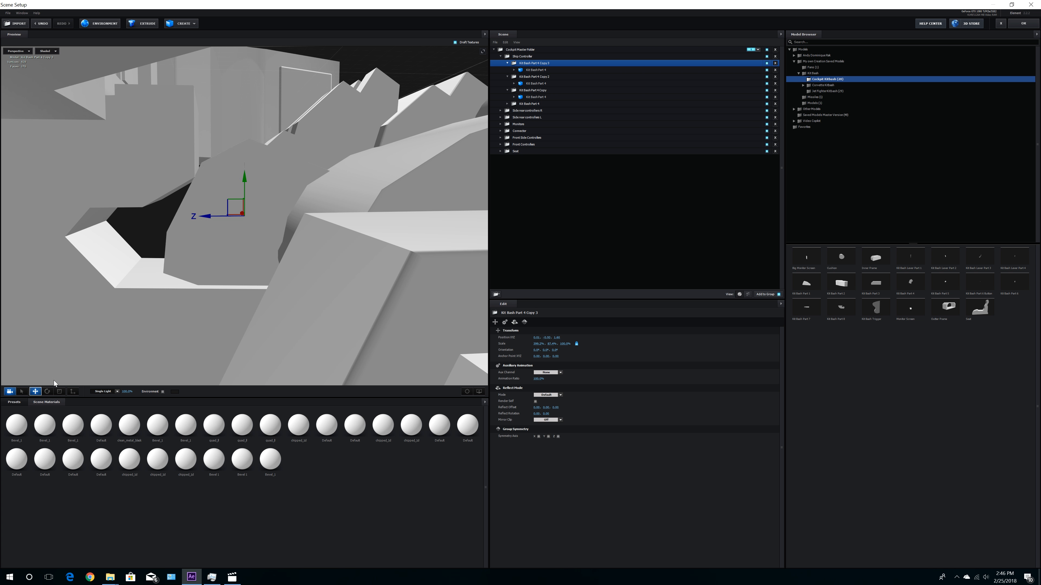
Step: Move Kit Bash Part 4 Copy 3 back along the Z axis toward the seat and raise it slightly
left_click_drag(203, 217, 224, 220)
left_click_drag(263, 192, 263, 179)
left_click_drag(327, 246, 348, 234)
Step: Fine-tune the scale of Kit Bash Part 4 Copy 3 to fit it with the other controller pieces
left_click(59, 391)
left_click_drag(285, 134, 285, 132)
left_click(35, 392)
left_click_drag(283, 157, 355, 229)
scroll(389, 214, "down", 3)
left_click(59, 392)
left_click_drag(237, 202, 235, 198)
left_click(35, 391)
left_click_drag(319, 287, 372, 283)
Step: Enable Optimize Mesh for the models inside the three Kit Bash Part 4 copies
left_click(535, 70)
left_click(535, 474)
left_click(535, 84)
left_click(535, 474)
left_click(536, 97)
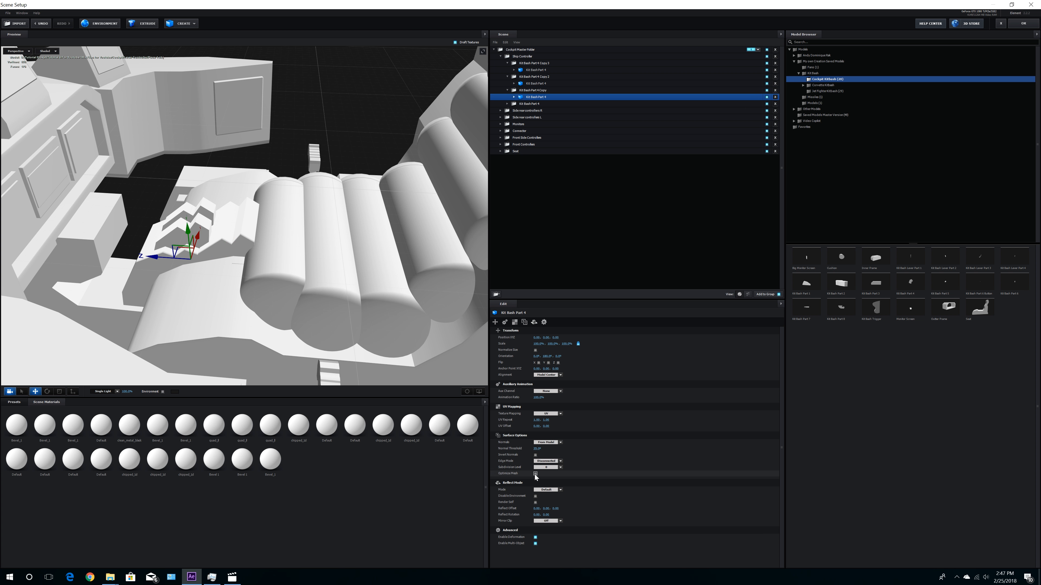
left_click(536, 474)
Step: Collapse the three Kit Bash Part 4 copy groups and select the Ship Controller group
left_click(507, 90)
left_click(507, 77)
left_click(507, 63)
left_click(519, 56)
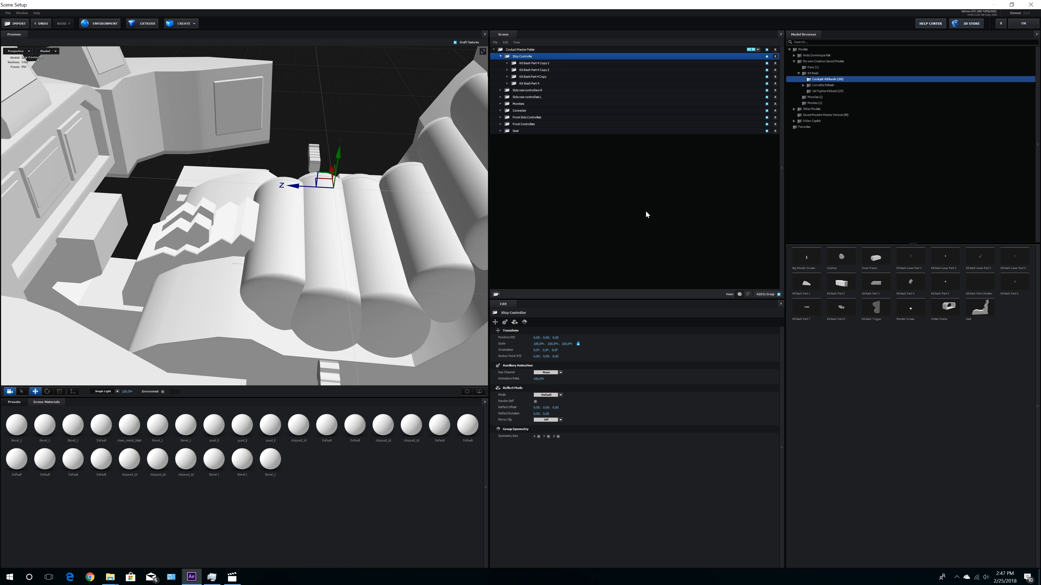
Step: Add Kit Bash Lever Part 3 to the Ship Controller group and move it forward along Z onto the center console
left_click_drag(344, 314, 360, 293)
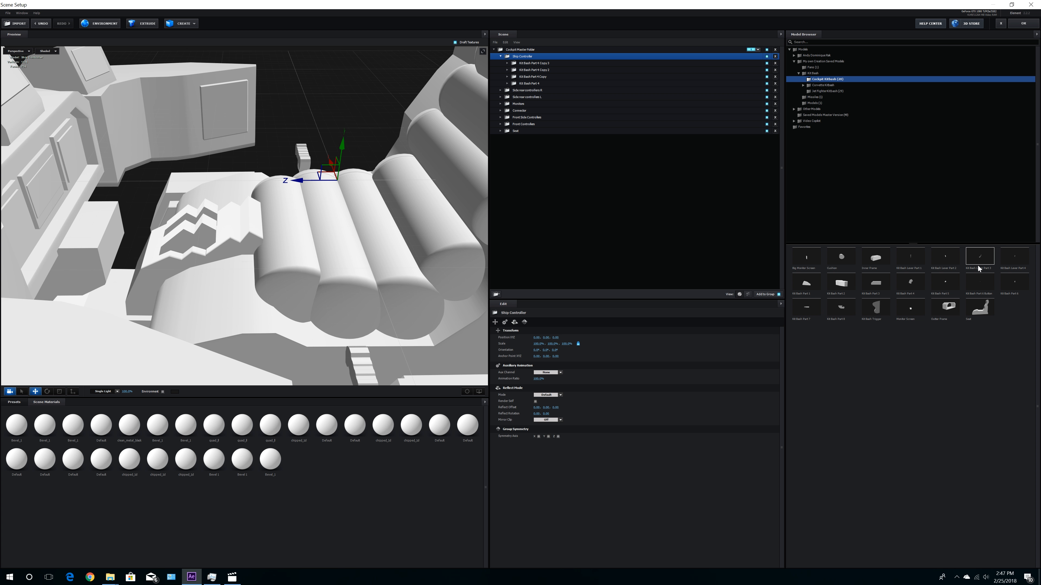
left_click(979, 258)
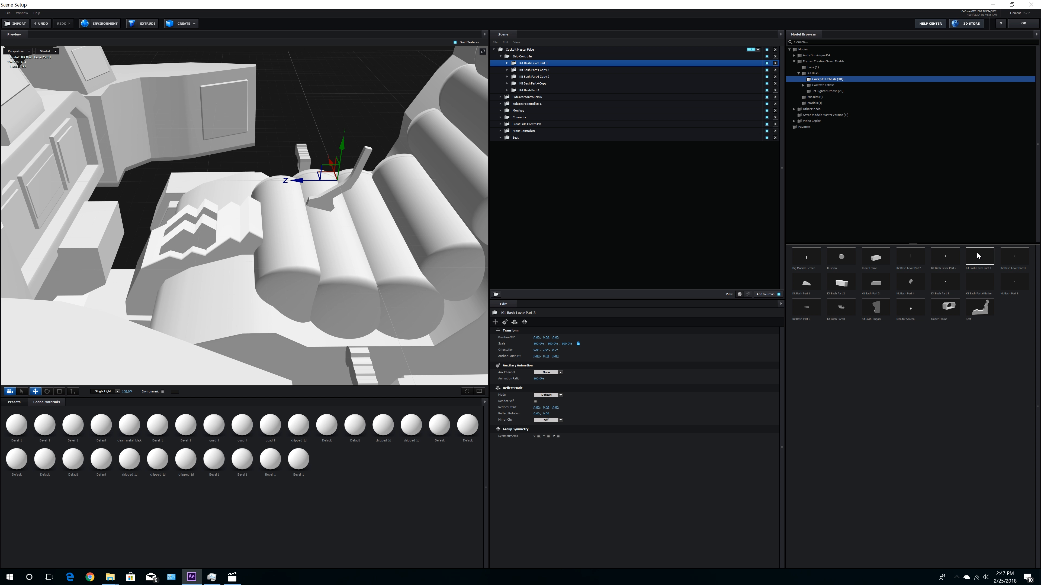
left_click_drag(297, 181, 178, 174)
left_click_drag(214, 143, 214, 167)
left_click_drag(230, 205, 278, 246)
left_click_drag(195, 246, 186, 251)
left_click_drag(172, 238, 263, 250)
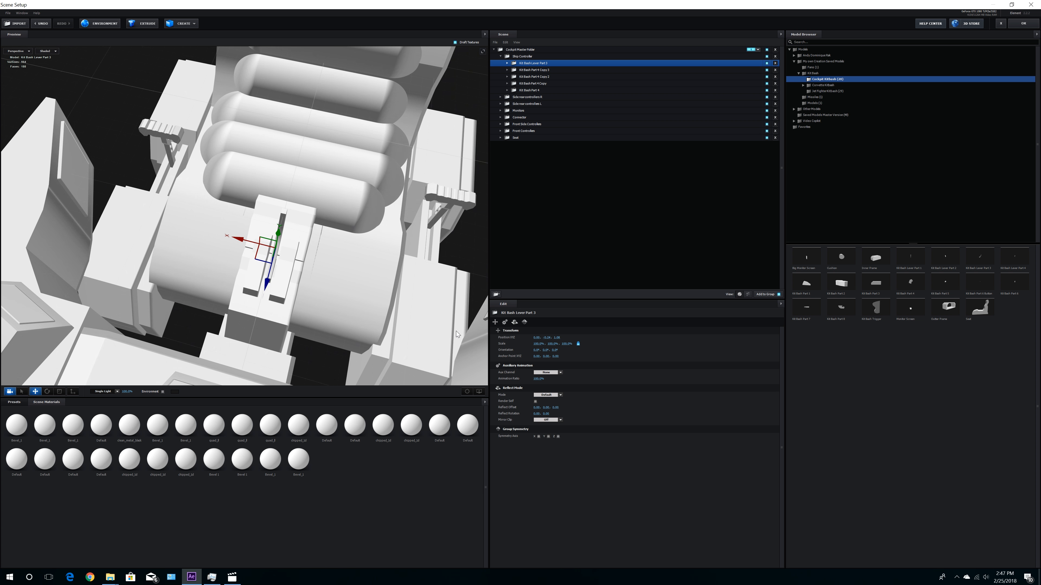
Step: Fine-tune the position of Kit Bash Lever Part 3, lowering it into the console slot
key("f")
left_click_drag(367, 337, 394, 335)
left_click_drag(207, 217, 204, 217)
left_click_drag(295, 263, 242, 269)
left_click_drag(244, 205, 244, 221)
left_click_drag(369, 266, 388, 231)
scroll(269, 223, "down", 5)
Step: Adjust the vertical scale of Kit Bash Lever Part 3 and settle its height on the console
left_click(60, 391)
left_click_drag(205, 262, 258, 320)
mouse_move(243, 196)
left_mouse_down()
mouse_move(244, 168)
mouse_move(242, 180)
left_mouse_up()
left_click(35, 391)
left_click_drag(340, 295, 439, 273)
left_click(60, 392)
left_click_drag(245, 182, 244, 200)
left_click(35, 391)
left_click_drag(213, 262, 135, 287)
left_click_drag(245, 192, 246, 198)
left_click_drag(221, 283, 123, 259)
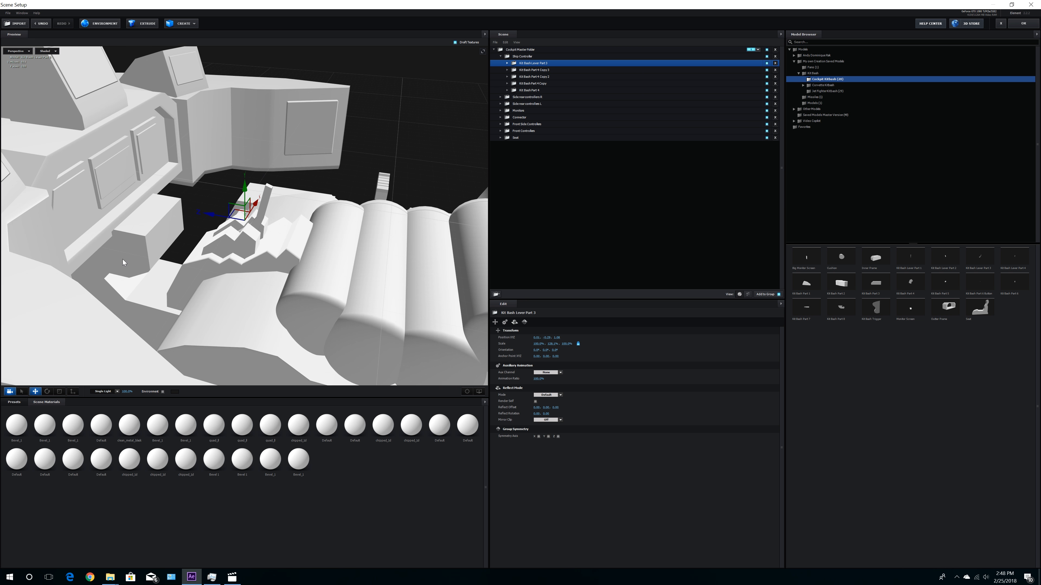
Step: Enable Optimize Mesh for the model inside Kit Bash Lever Part 3 and reselect the Ship Controller group
left_click(507, 64)
left_click(519, 70)
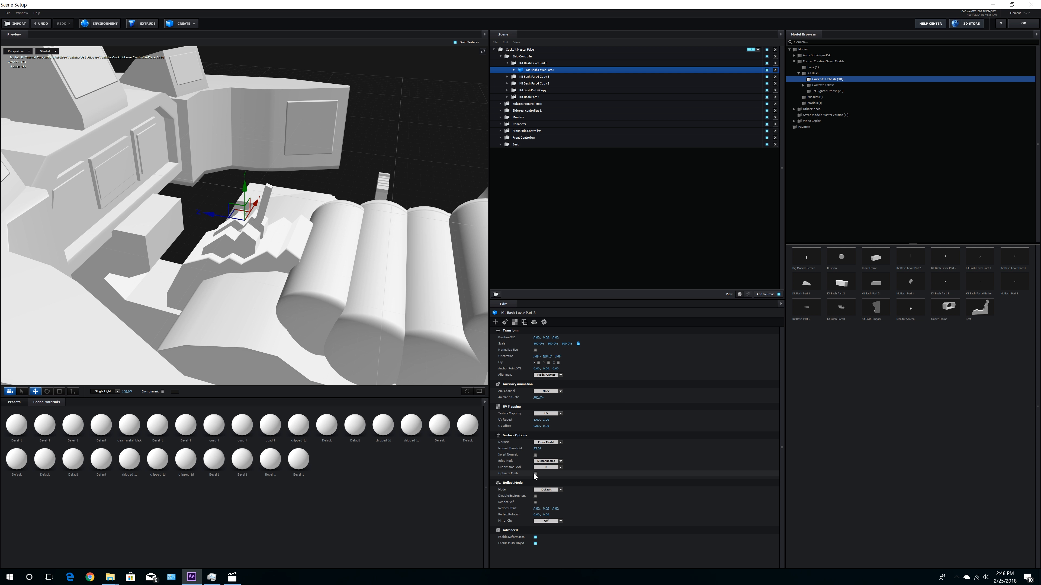
left_click(507, 63)
left_click(522, 56)
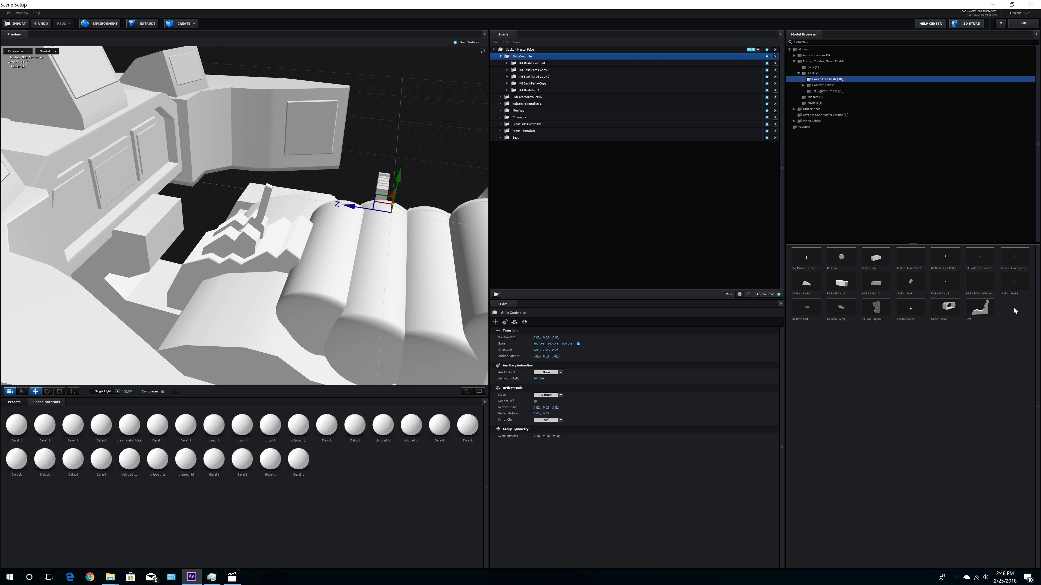
Step: Add Kit Bash Lever Part 4 to the Ship Controller group and move it forward toward the center console
left_click(1016, 260)
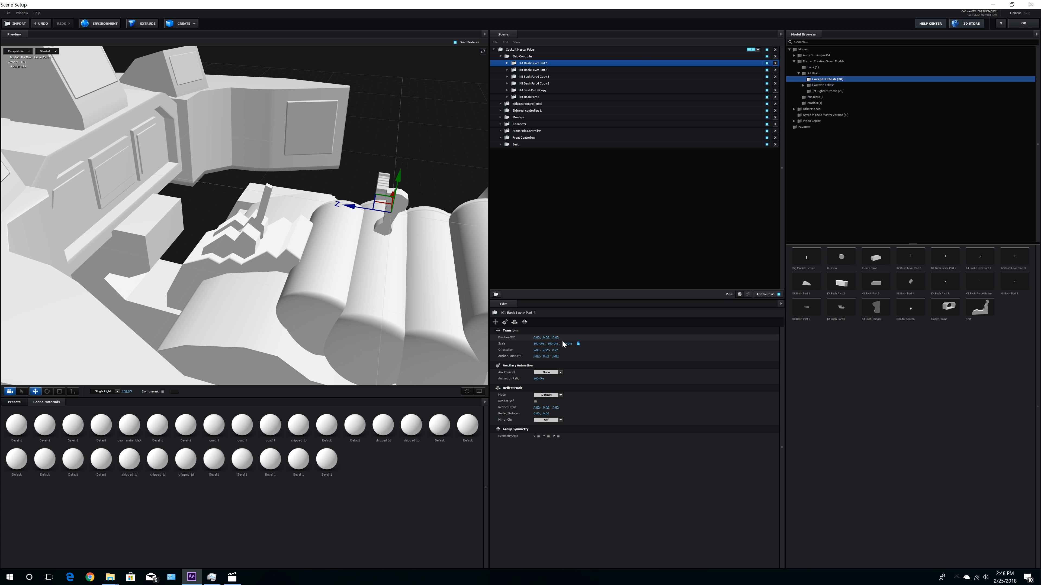
left_click_drag(404, 268, 406, 264)
left_click_drag(366, 192, 320, 202)
left_click_drag(321, 203, 381, 262)
left_click(353, 264)
Step: Fine-tune the position of Kit Bash Lever Part 4 so it sits on the front lever
key("r")
left_click_drag(465, 324, 456, 323)
mouse_move(389, 266)
left_mouse_down()
mouse_move(459, 295)
mouse_move(377, 262)
left_mouse_up()
left_click_drag(451, 301, 445, 303)
left_click_drag(410, 262, 381, 254)
scroll(382, 254, "down", 3)
left_click(35, 392)
left_click(250, 143)
left_click_drag(296, 146, 302, 146)
left_click_drag(393, 176, 297, 174)
left_click_drag(225, 149, 222, 149)
left_click_drag(394, 181, 440, 264)
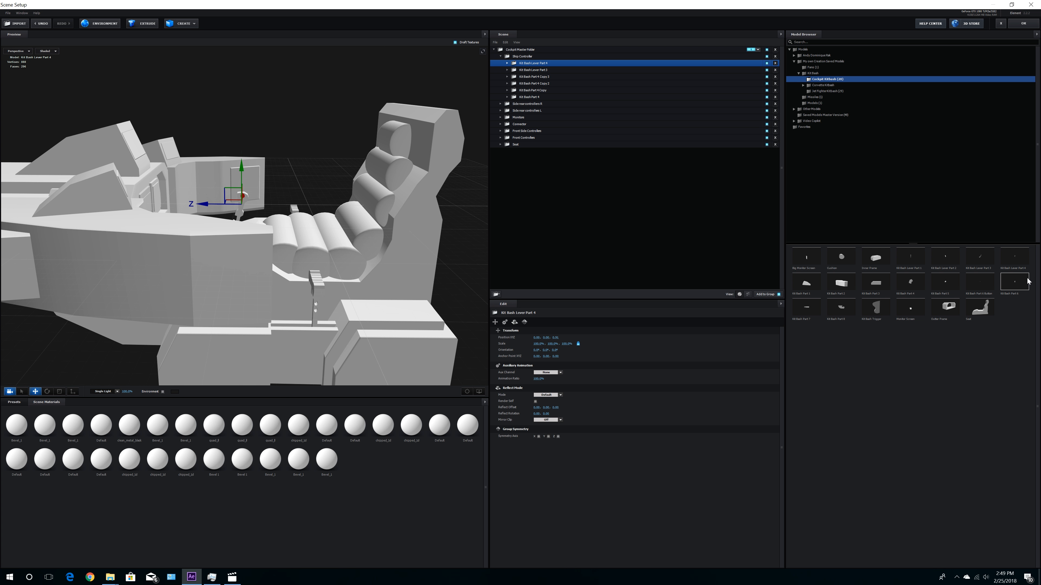
Step: Create a subgroup in the Ship Controller group and name it Controller Center Button
left_click(523, 56)
left_click(496, 294)
double_click(547, 62)
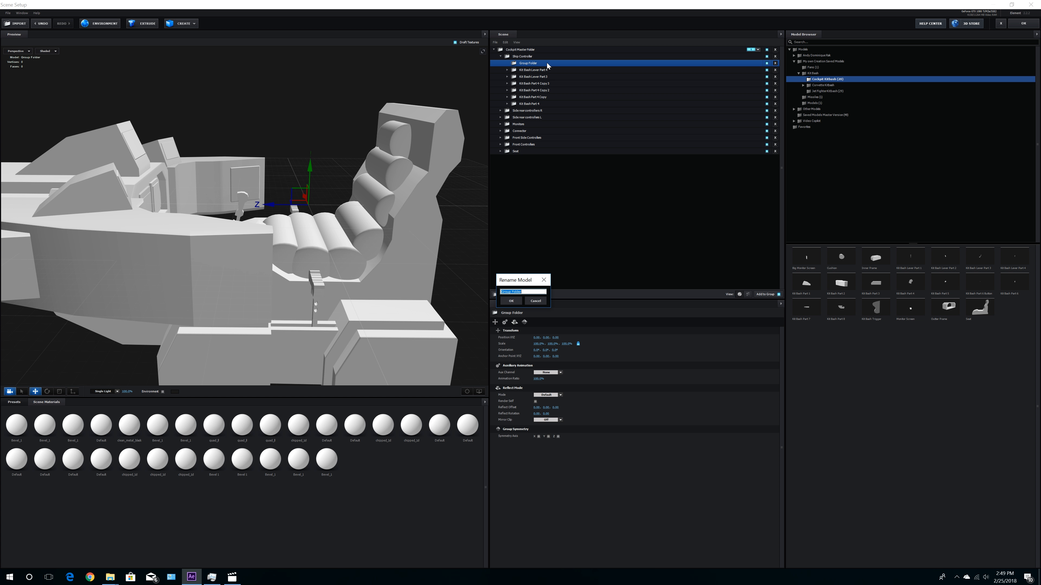
type("Cro")
left_click(511, 301)
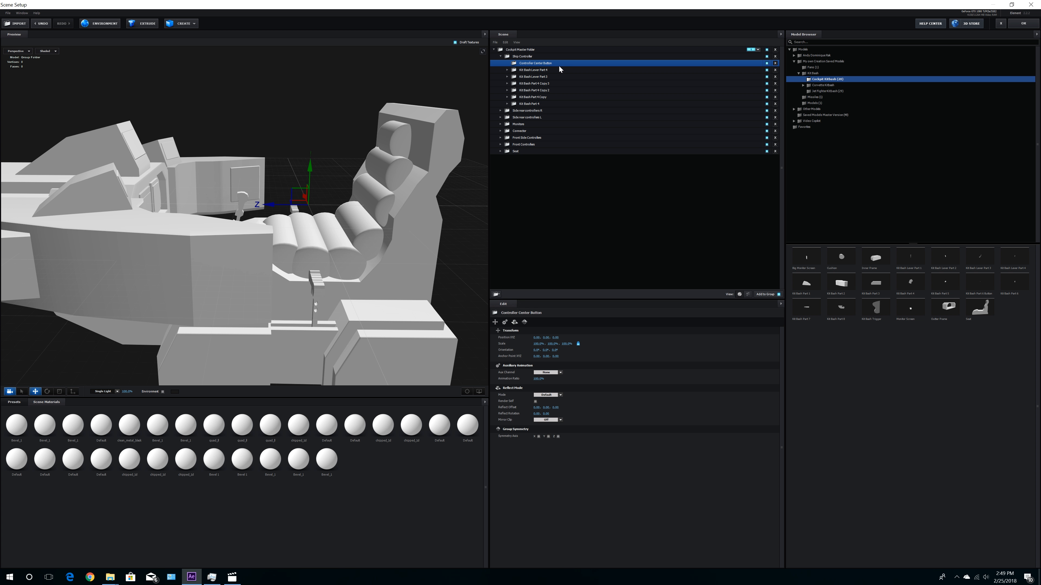
Step: Nest the Controller Center Button group inside Kit Bash Lever Part 4
left_click(529, 70)
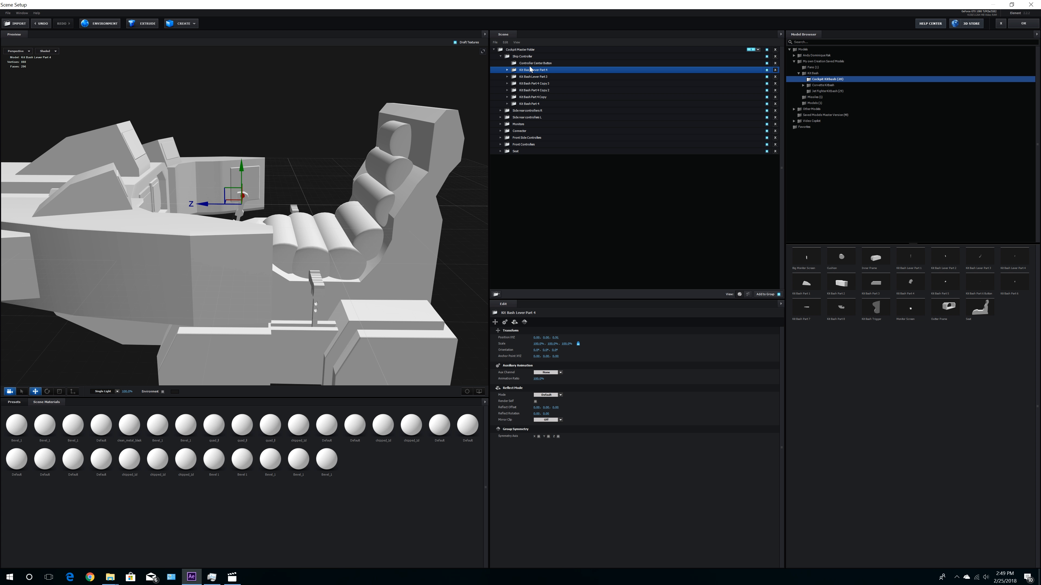
left_click(508, 70)
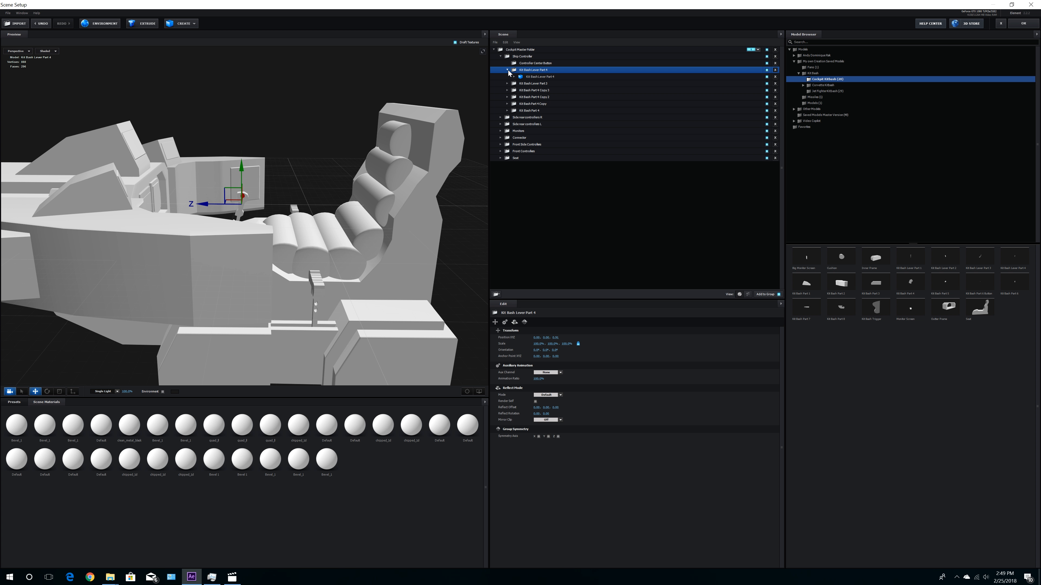
left_click_drag(531, 64, 535, 72)
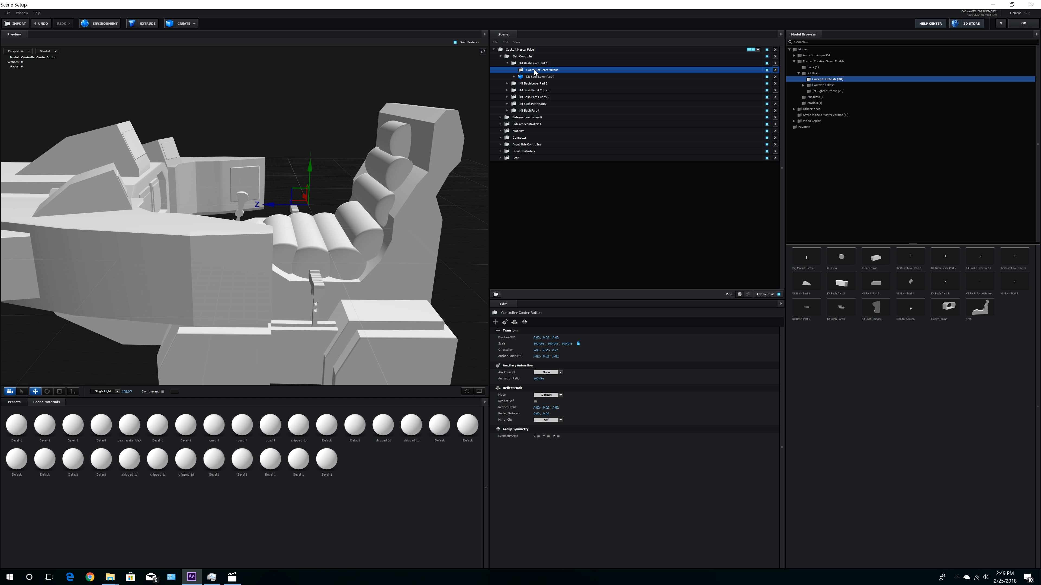
left_click(531, 64)
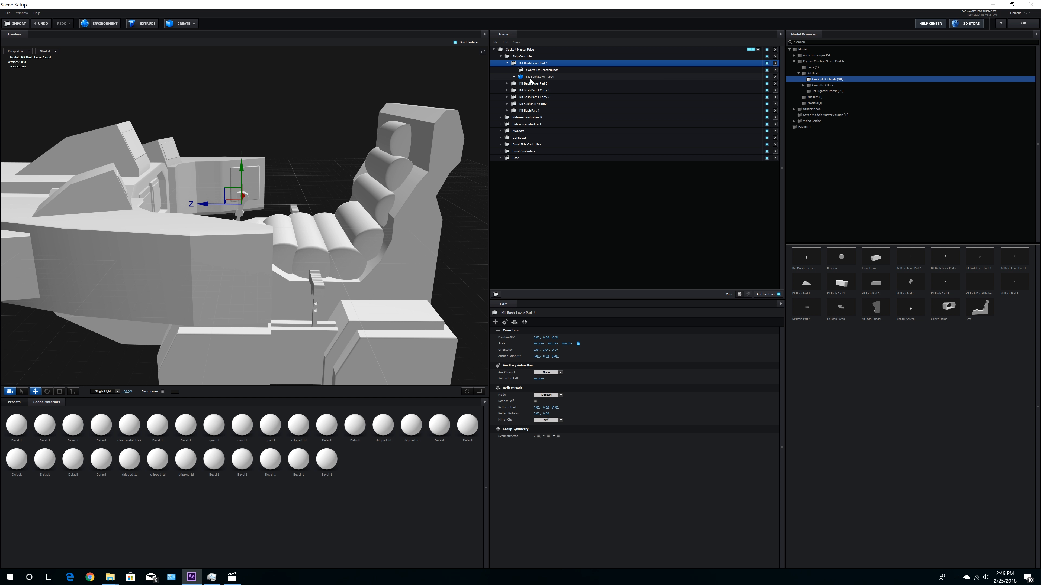
Step: Add Kit Bash Trigger to the Controller Center Button group and scale it down uniformly to fit the lever
left_click(533, 70)
left_click(879, 303)
scroll(405, 232, "down", 5)
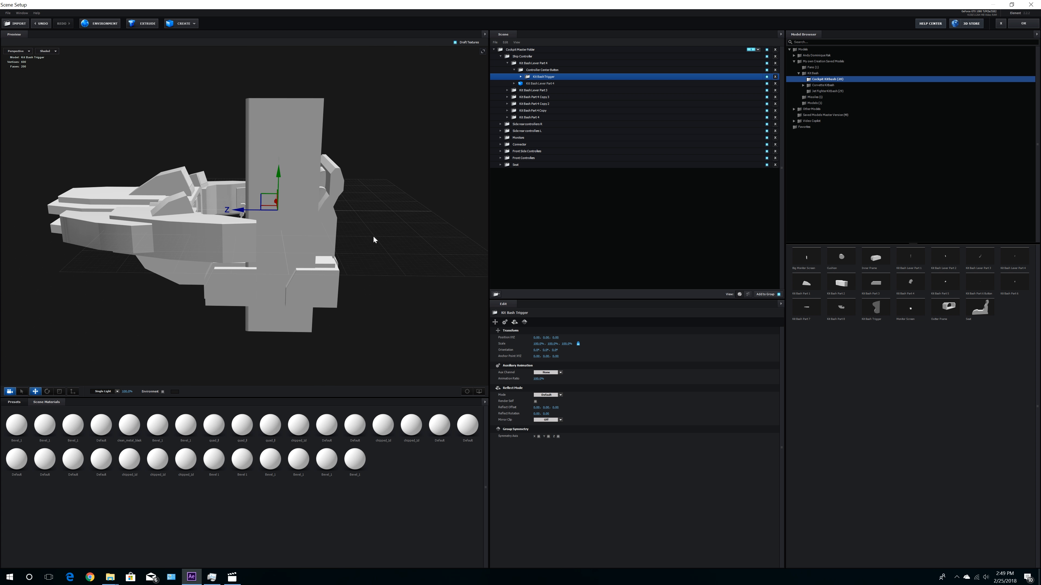
left_click_drag(373, 237, 404, 239)
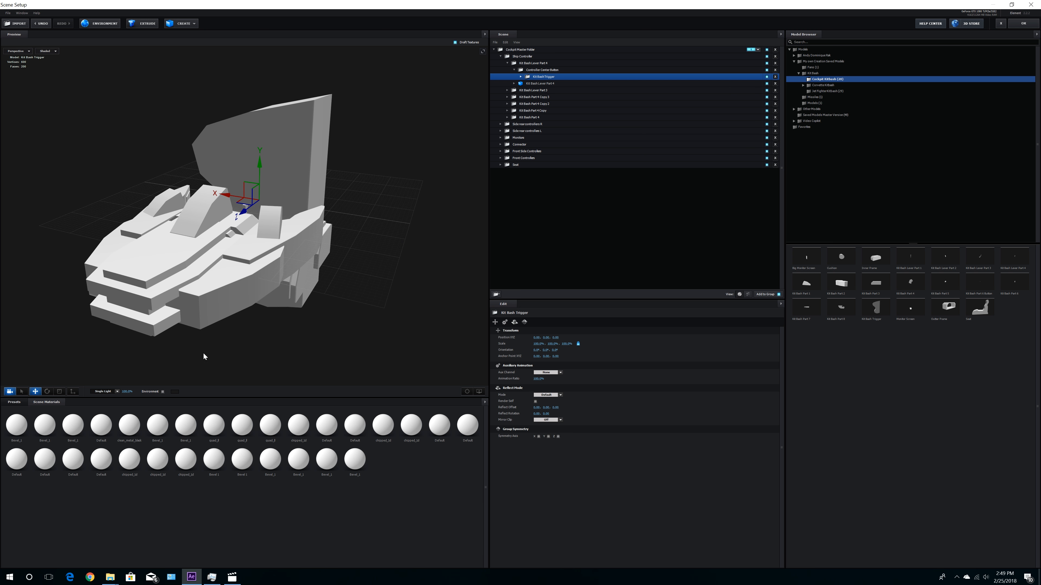
left_click_drag(539, 344, 473, 347)
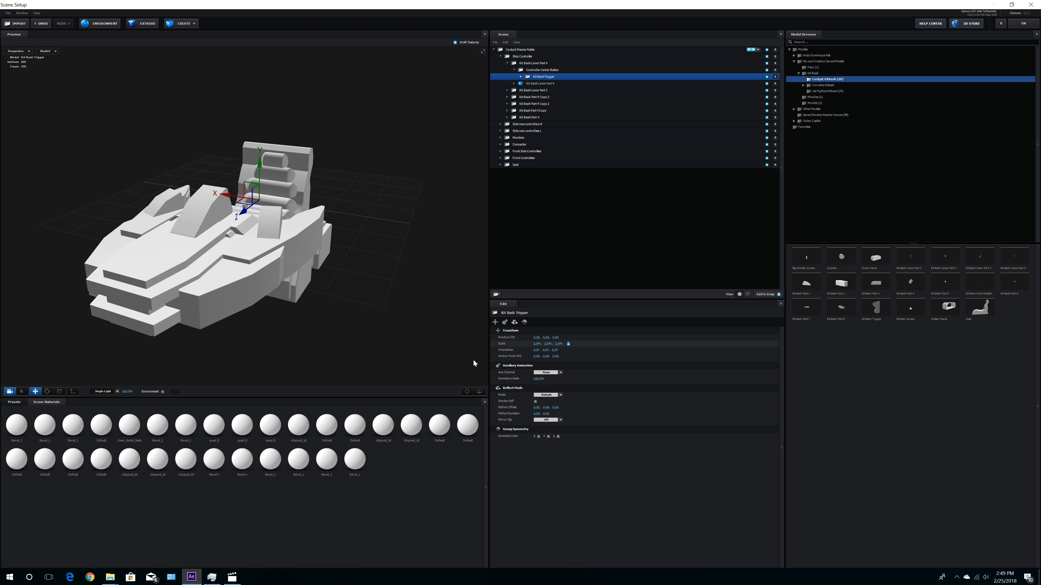
Step: Rotate Kit Bash Trigger about its Y axis and move it to the head of the lever
left_click(467, 392)
left_click_drag(411, 320, 399, 305)
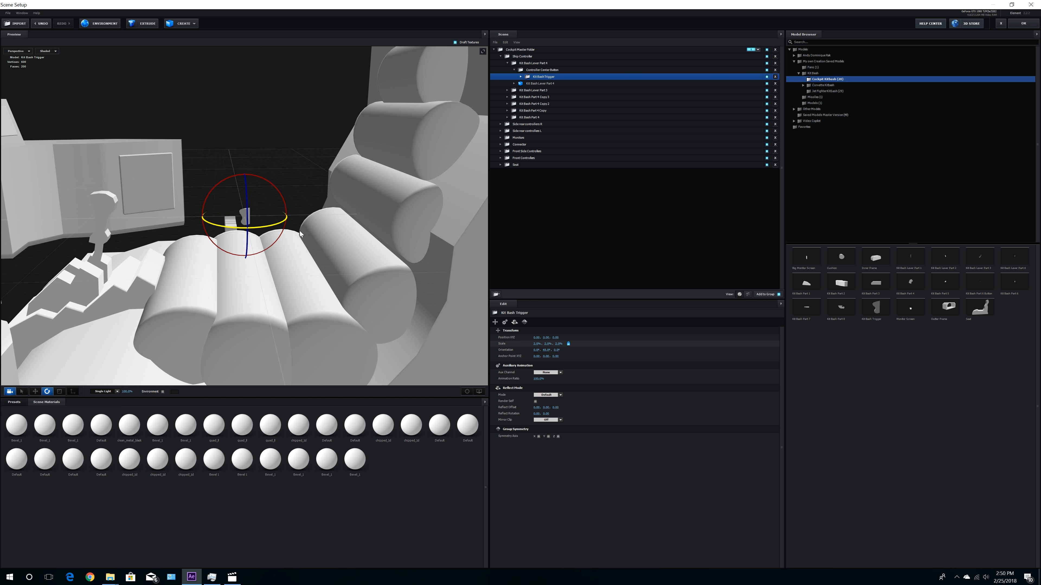
left_click(35, 392)
left_click_drag(245, 216, 106, 221)
scroll(245, 216, "up", 10)
left_click_drag(287, 229, 246, 221)
left_click(41, 24)
Step: Tilt Kit Bash Trigger to follow the lever head and reposition it against the lever's surface
left_click(544, 76)
left_click(520, 77)
left_click(550, 84)
left_click(520, 77)
left_click(47, 392)
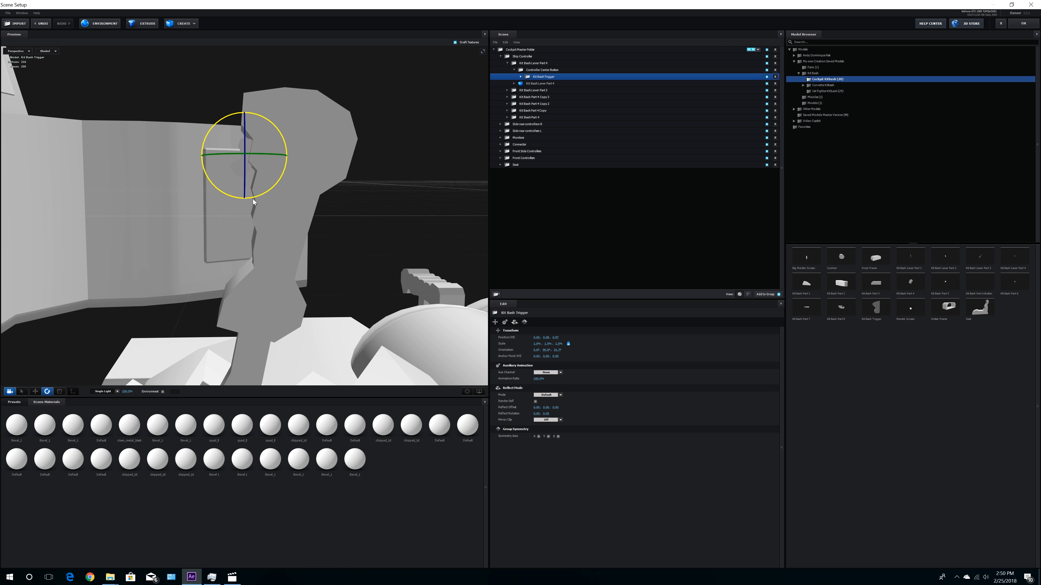
left_click(59, 392)
left_click_drag(262, 229, 311, 242)
left_click(36, 392)
left_click_drag(246, 197, 292, 193)
Step: Duplicate Kit Bash Trigger and rename the two groups Kit Bash Trigger 1 and Kit Bash Trigger 2
key("ctrl+d")
double_click(543, 84)
type("1")
key("Return")
double_click(547, 76)
key("BackSpace")
key("BackSpace")
key("BackSpace")
key("BackSpace")
type("2")
Step: Move Kit Bash Trigger 2 up the lever head, then rotate and nudge it into place
left_click_drag(222, 172, 222, 98)
left_click(48, 391)
left_click(35, 392)
left_click(47, 391)
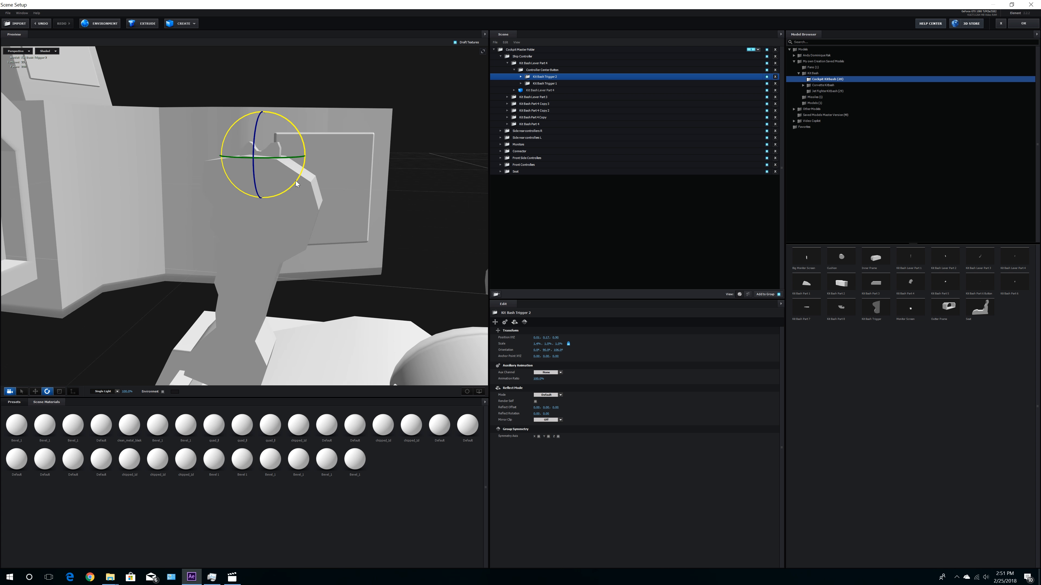
left_click(35, 392)
left_click_drag(224, 155, 217, 156)
left_click_drag(324, 176, 264, 277)
scroll(305, 206, "down", 5)
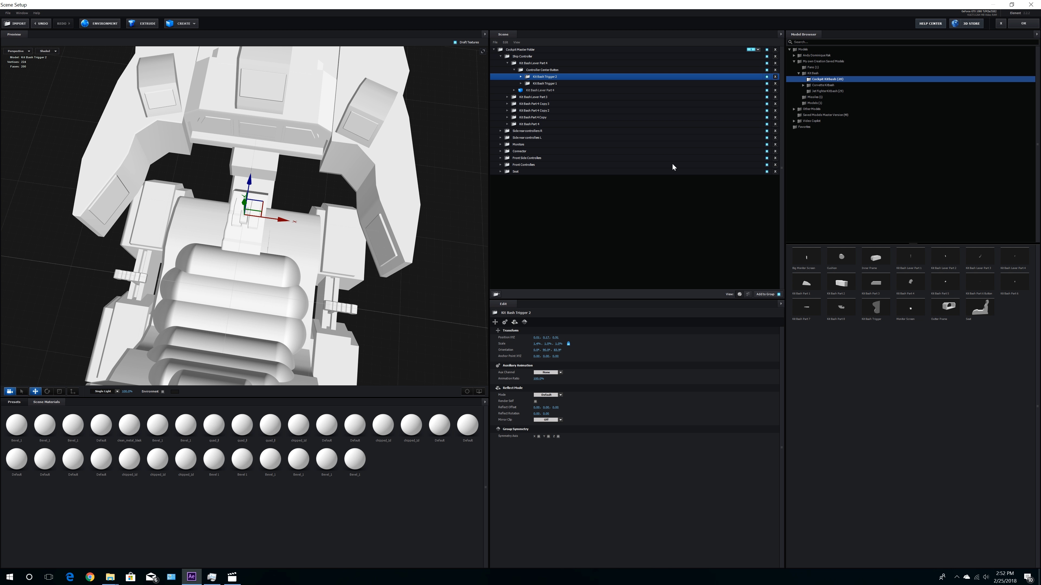
Step: Collapse the lever subgroups and the Ship Controller group
left_click(514, 70)
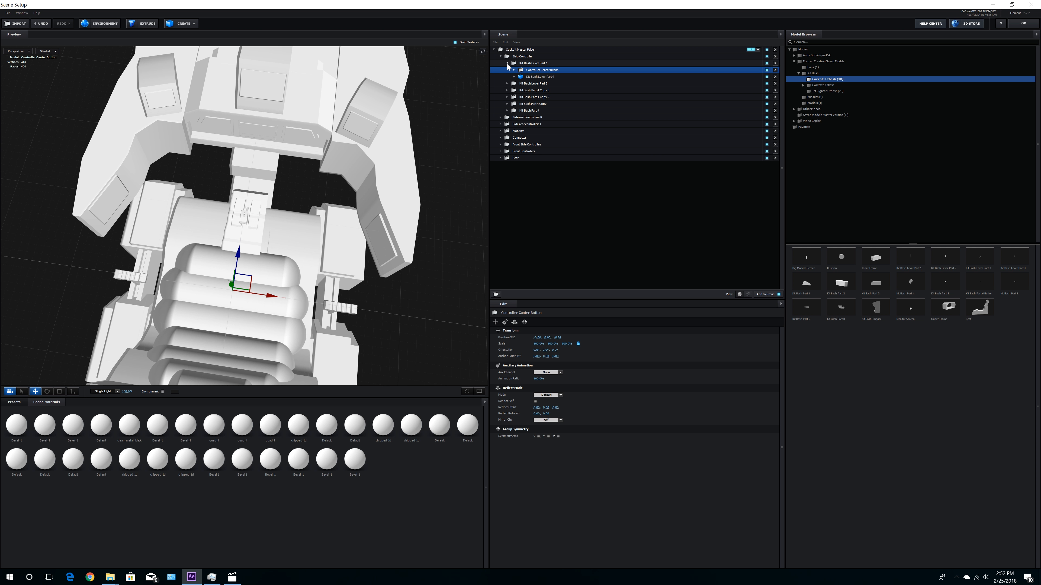
left_click(508, 63)
left_click(527, 57)
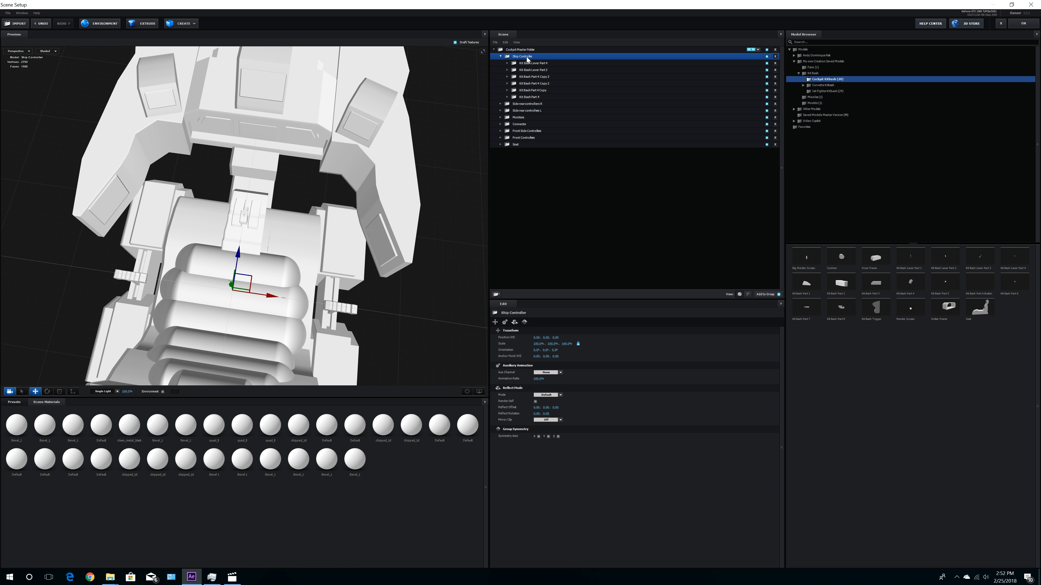
left_click(517, 71)
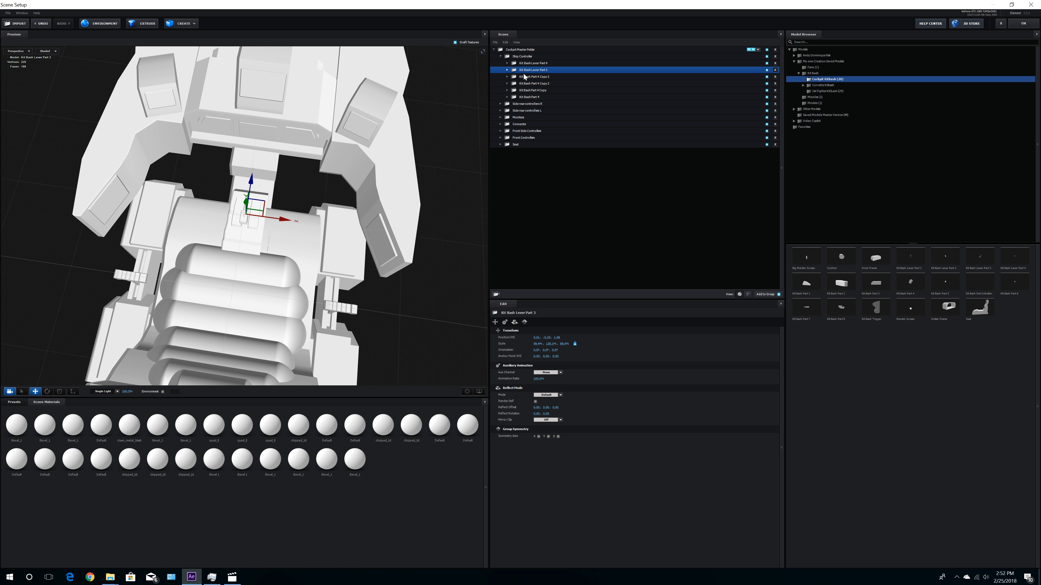
left_click(532, 84)
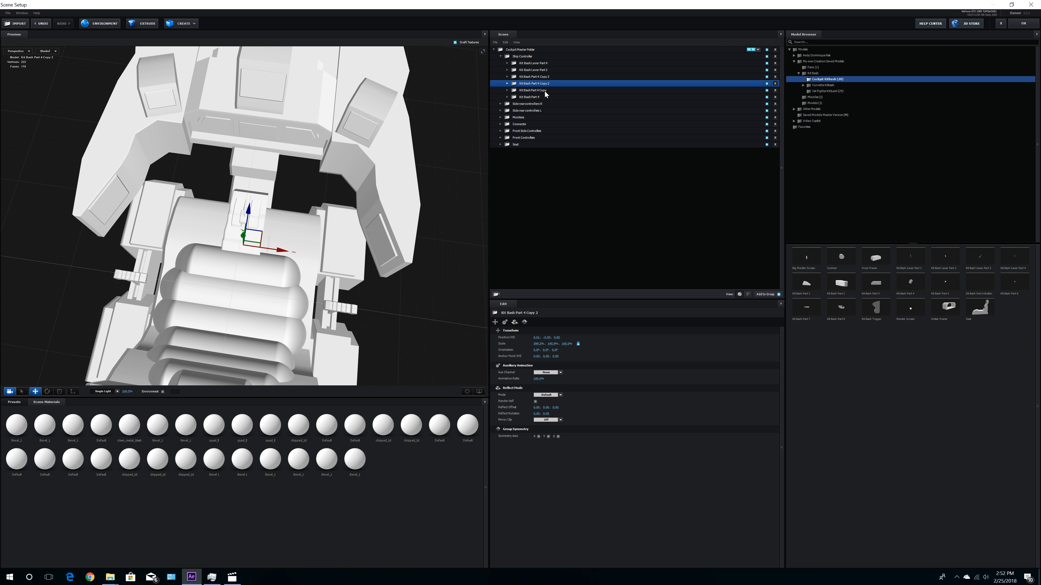
left_click(500, 56)
Step: Create a subgroup named Button inside the Side rear controllers R group
left_click(527, 65)
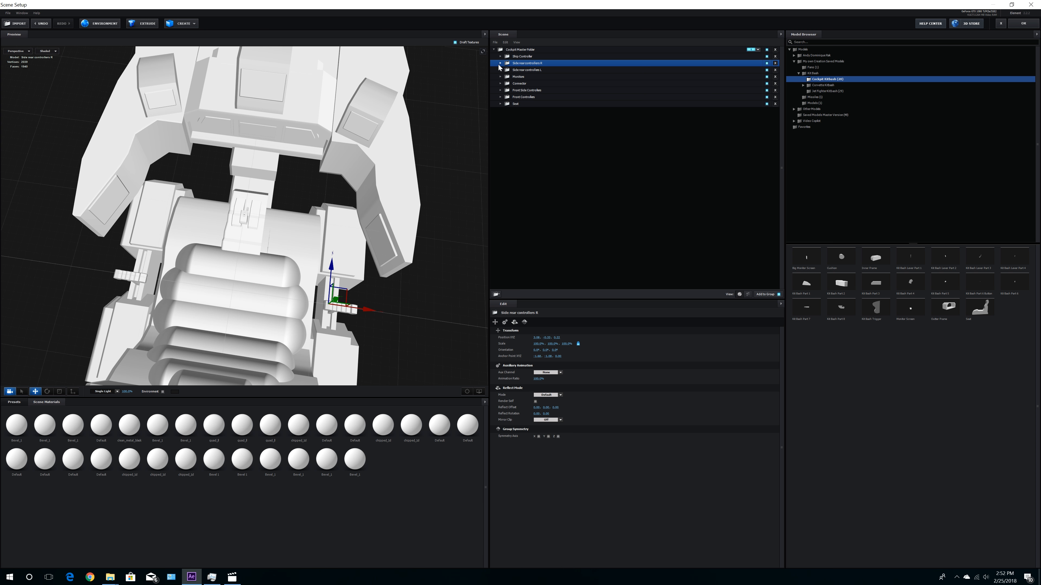
left_click(501, 63)
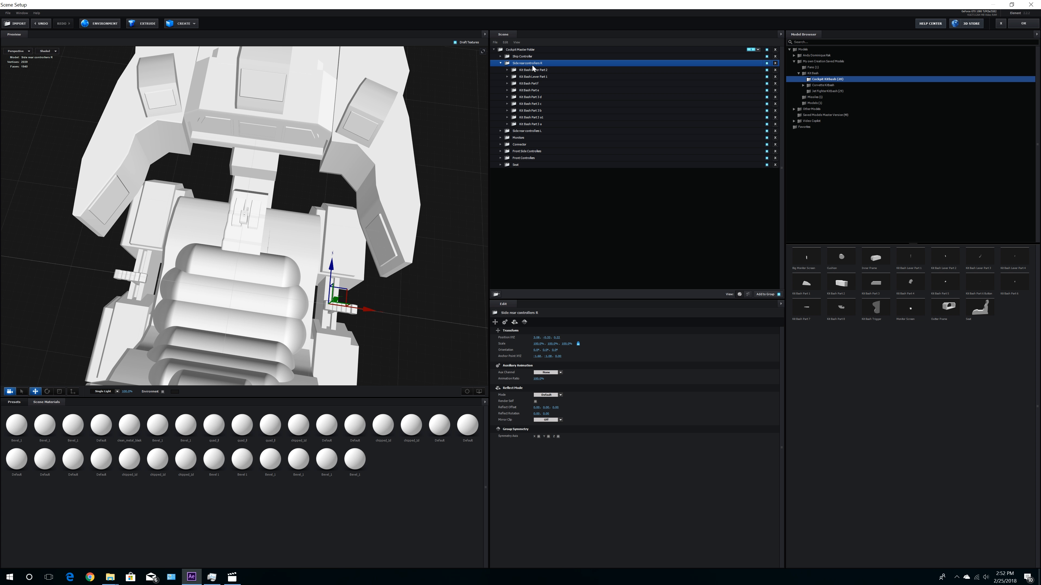
left_click(495, 295)
double_click(531, 70)
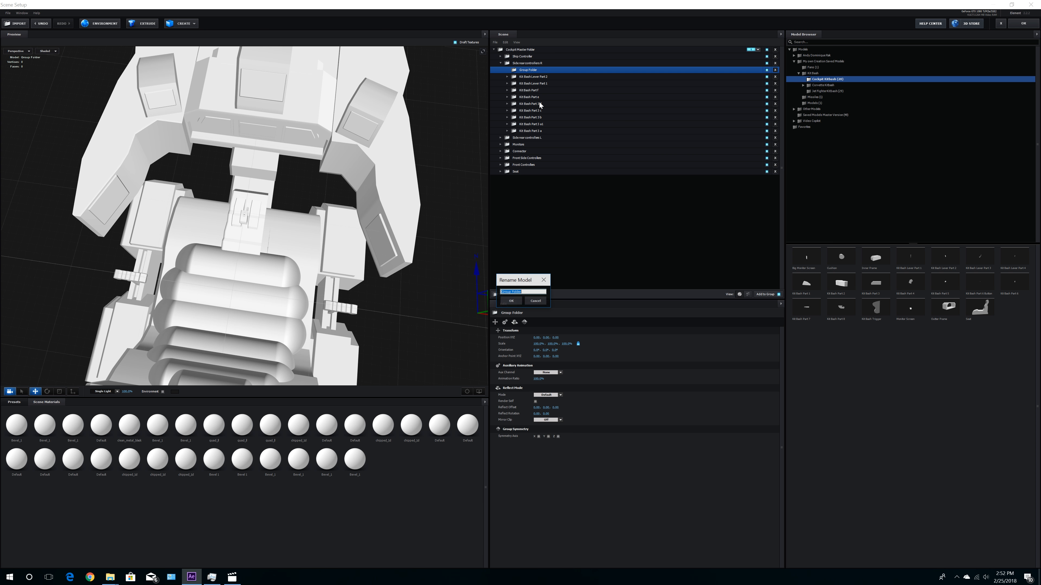
type("Button")
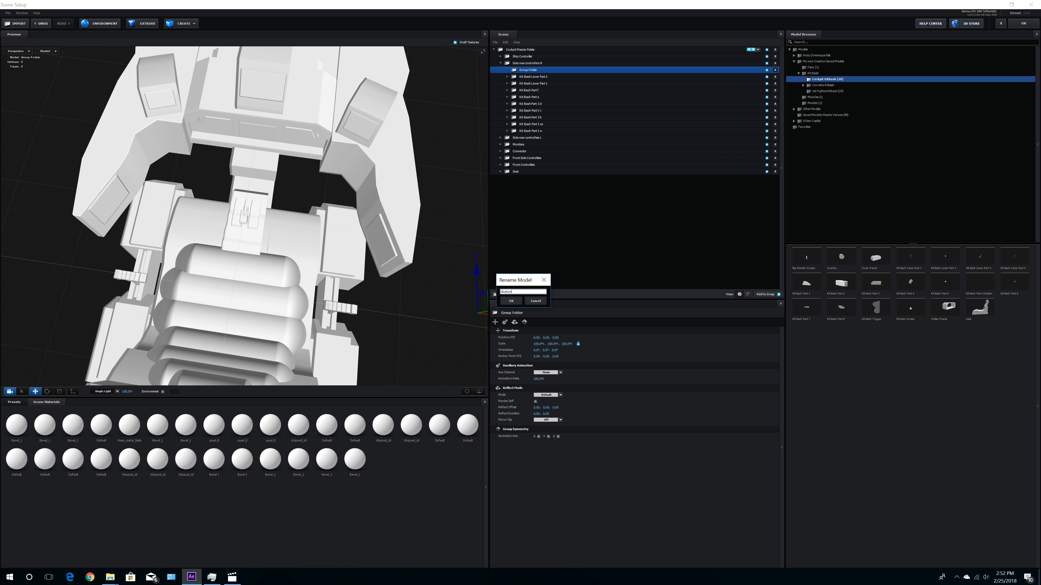
key("Return")
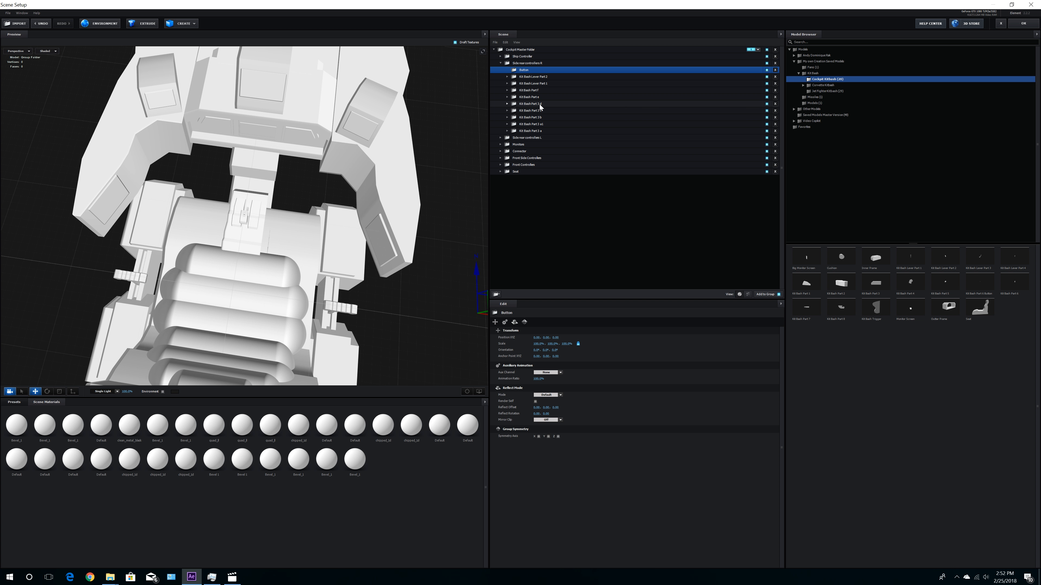
Step: Add Kit Bash Part 6 Button to the Button group and position it at the end of the right rear controller handle
left_click(978, 282)
left_click_drag(475, 329, 327, 265)
left_click_drag(299, 195, 302, 208)
key("f")
left_click_drag(443, 304, 304, 262)
left_click_drag(245, 178, 243, 298)
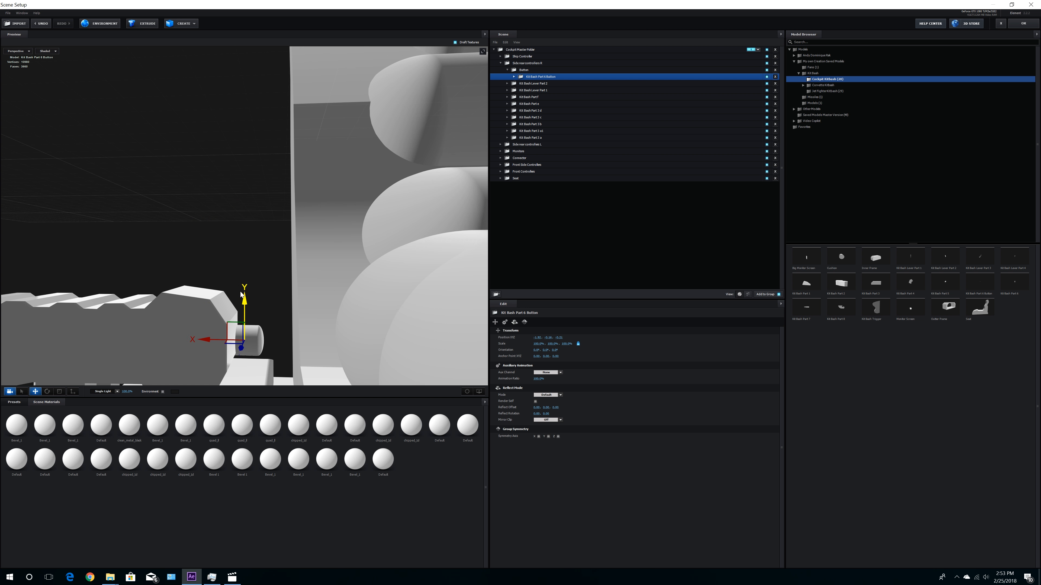
left_click_drag(369, 296, 229, 304)
key("f")
left_click_drag(312, 246, 317, 324)
Step: Duplicate the Button group and move the copy into the Side rear controllers L group
double_click(526, 70)
key("ctrl+d")
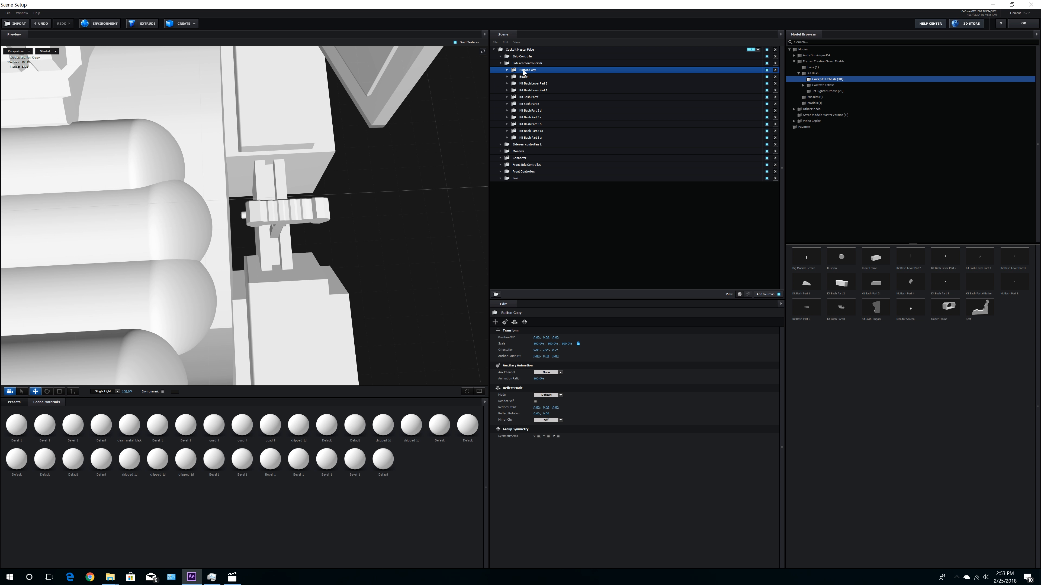
left_click_drag(526, 71, 529, 145)
left_click(507, 70)
left_click(536, 84)
left_click(514, 77)
left_click(506, 71)
Step: Rename the copied group in Side rear controllers L as Button and check the model inside it
left_click(533, 143)
double_click(533, 144)
type("Button")
key("Return")
left_click(507, 144)
left_click(537, 158)
left_click(545, 491)
left_click(507, 144)
Step: Position the copied button on the left rear controller handle, adjusting its height to fit
scroll(255, 250, "down", 5)
scroll(255, 250, "down", 5)
left_click_drag(483, 196, 301, 198)
left_click(73, 391)
left_click_drag(229, 288, 246, 283)
left_click_drag(328, 201, 201, 218)
left_click_drag(156, 184, 156, 170)
left_click_drag(229, 279, 279, 185)
left_click_drag(162, 197, 163, 212)
left_click(73, 392)
Step: Collapse both side rear controller groups and select the Cockpit Master Folder
left_click_drag(361, 246, 393, 270)
scroll(287, 249, "down", 5)
left_click(500, 138)
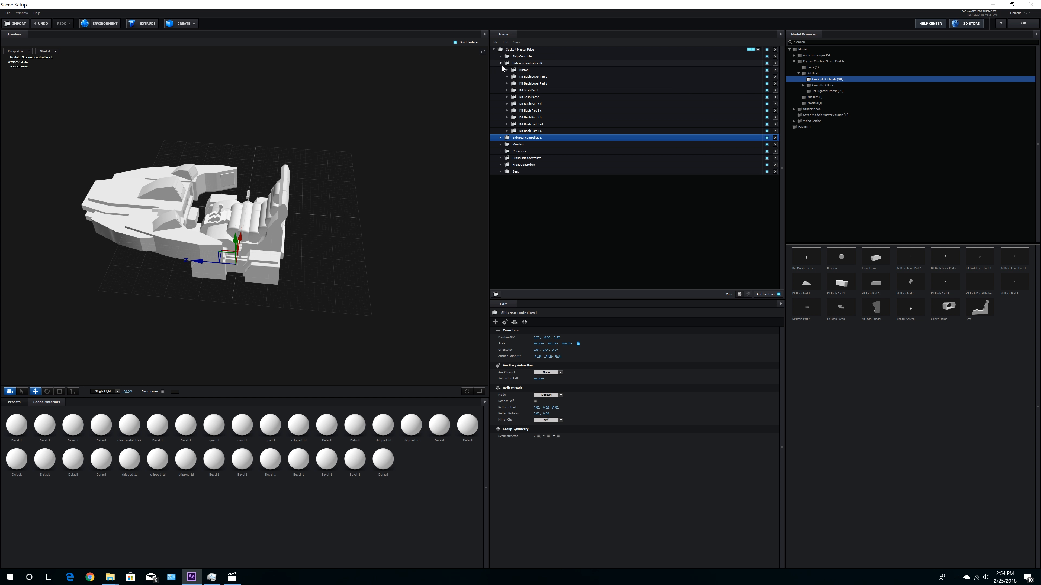
left_click(501, 63)
left_click(526, 50)
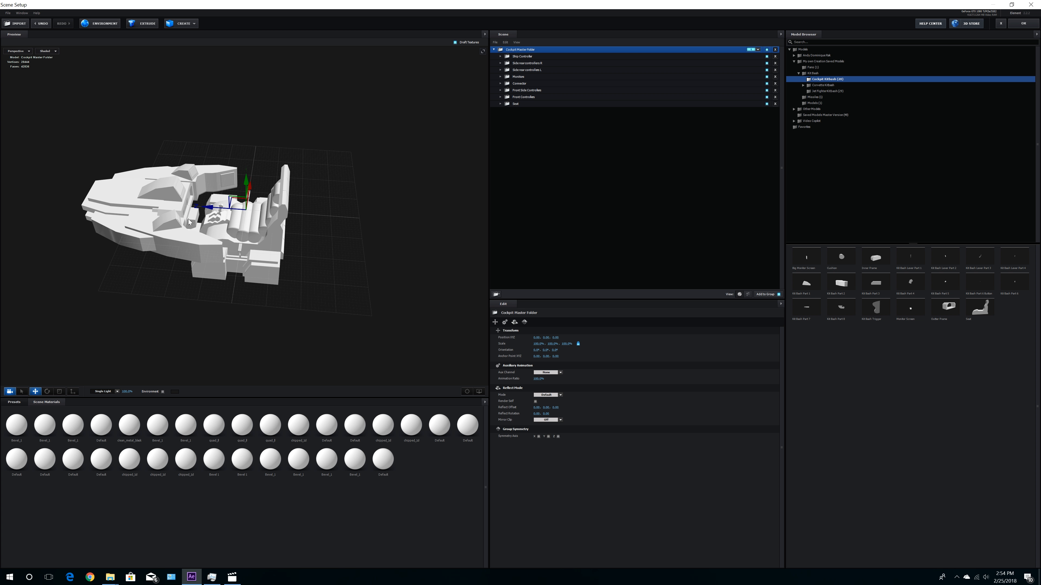
Step: Move the whole Cockpit Master Folder backward along the Z axis and nudge it slightly sideways
left_click_drag(209, 207, 264, 212)
left_click_drag(326, 242, 403, 280)
left_click_drag(218, 163, 215, 162)
left_click_drag(268, 236, 306, 255)
left_click_drag(283, 243, 486, 193)
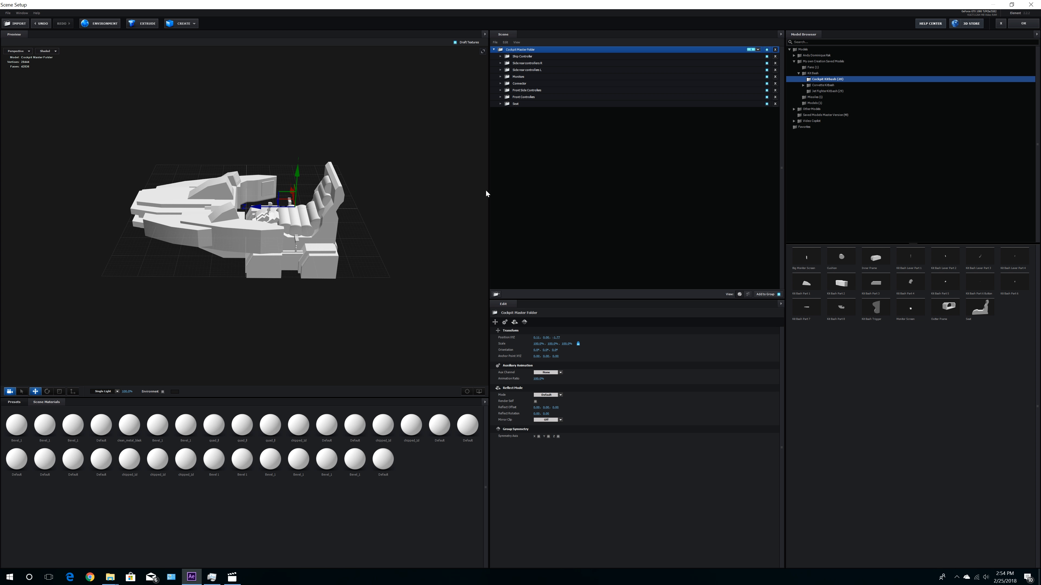
Step: Scale the whole Cockpit Master Folder down uniformly and move it along the Z axis toward the grid centre
mouse_move(314, 180)
left_mouse_down()
mouse_move(347, 181)
mouse_move(318, 167)
left_mouse_up()
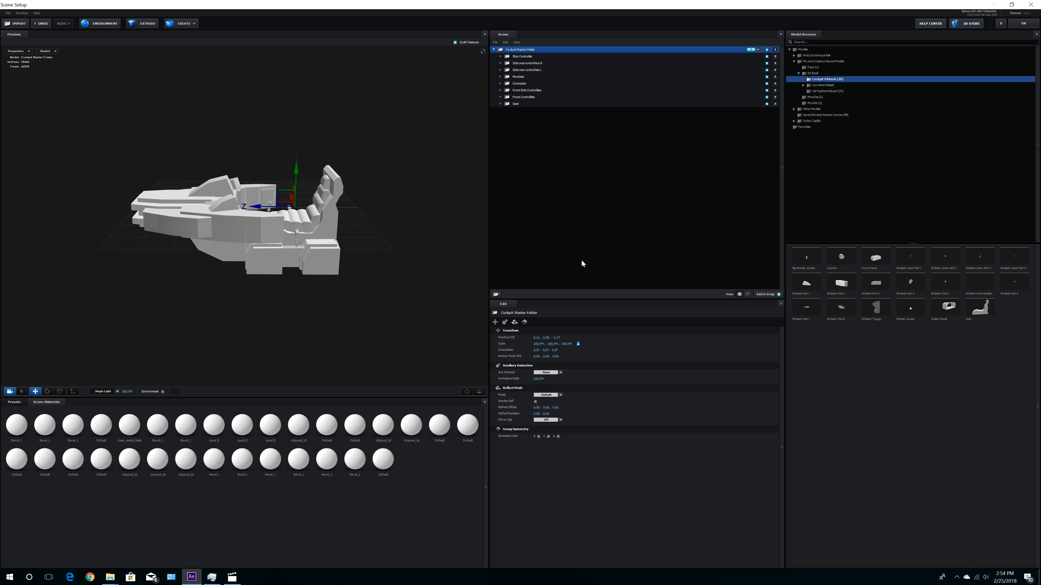
left_click_drag(536, 345, 506, 357)
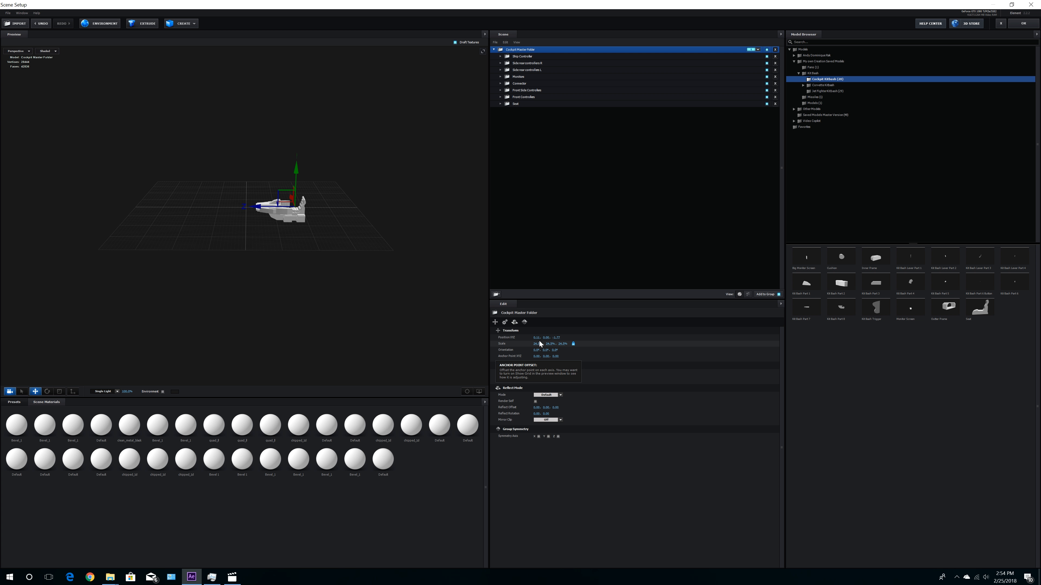
type("5")
key("Return")
left_click_drag(249, 207, 218, 206)
left_click(467, 393)
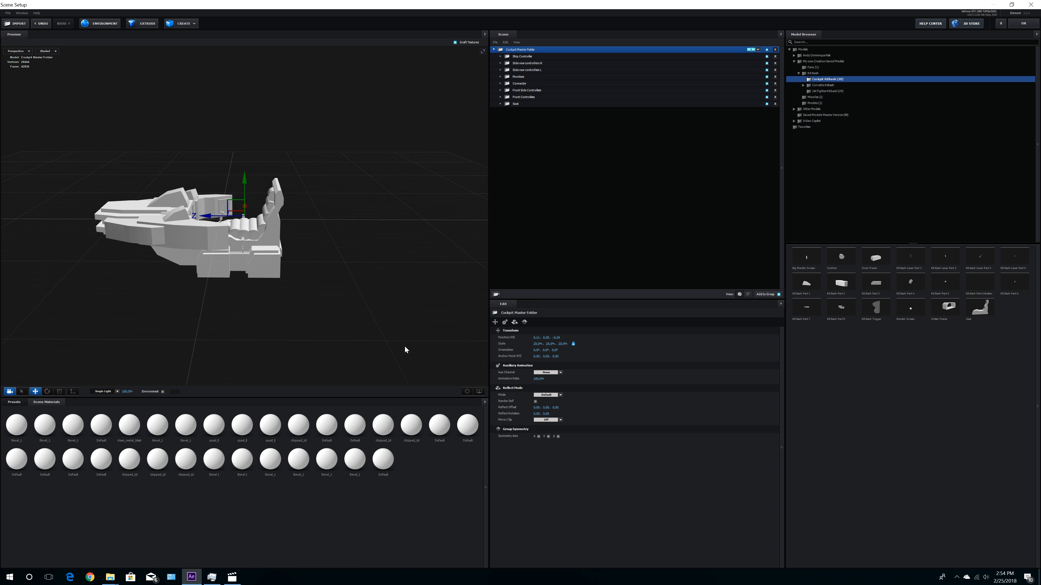
Step: Shift the Cockpit Master Folder's anchor point forward along the Z axis toward the middle of the cockpit
left_click(73, 391)
left_click_drag(209, 220, 185, 222)
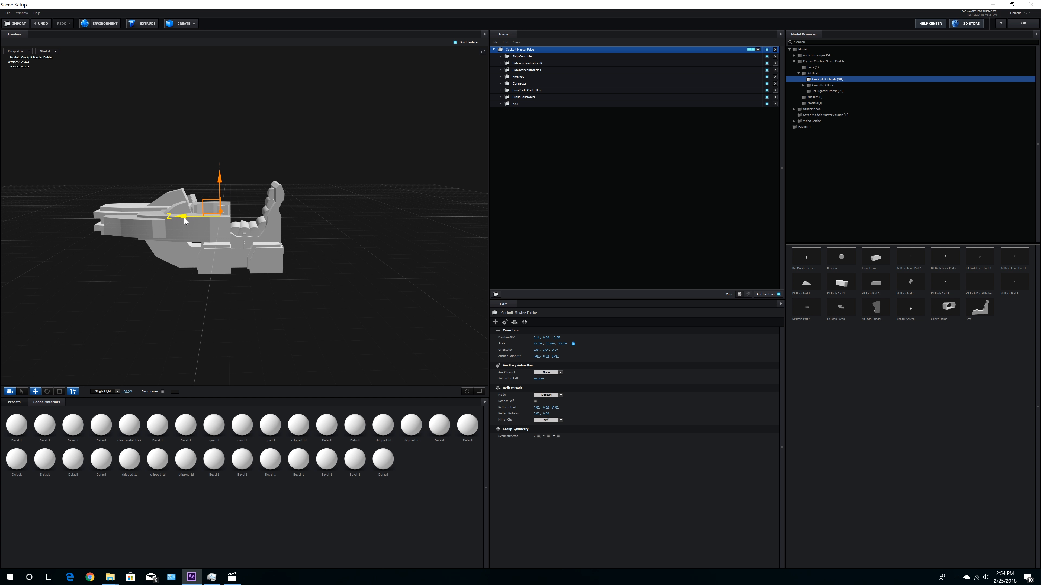
left_click(73, 392)
left_click_drag(121, 365, 367, 289)
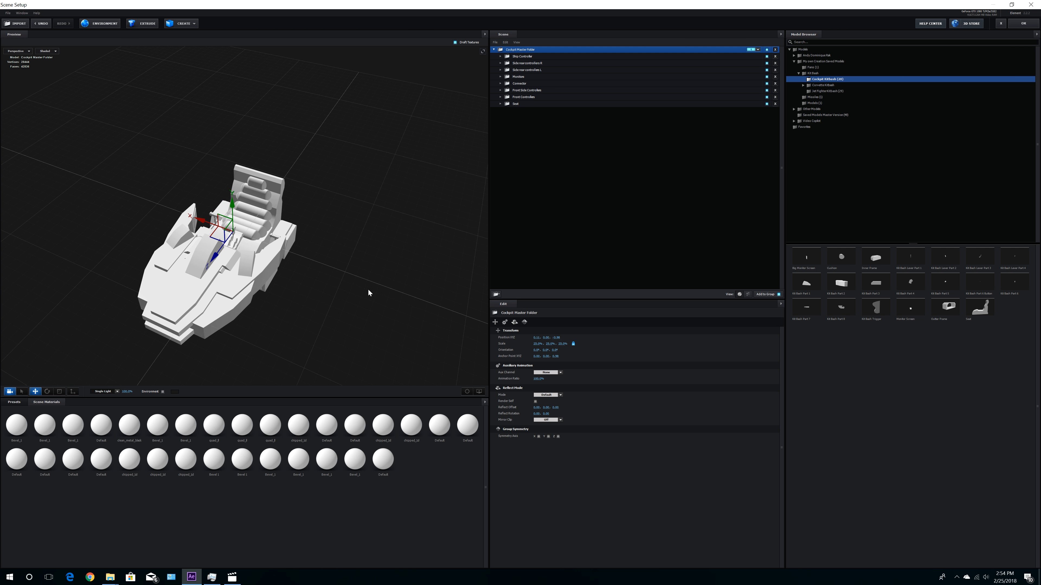
Step: Accept the Scene Setup changes and save the project
left_click(1023, 24)
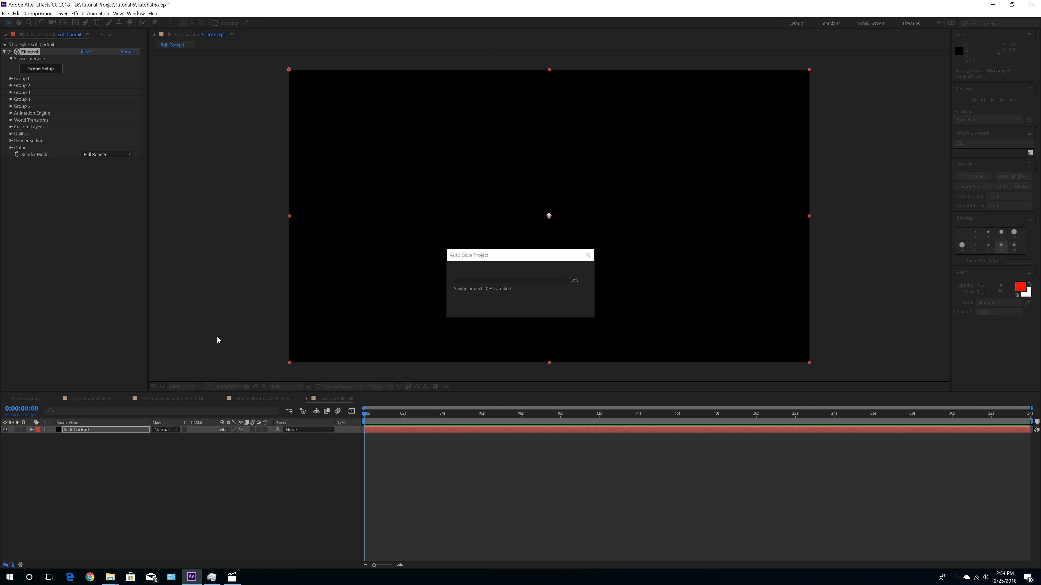
left_click(6, 13)
left_click(16, 83)
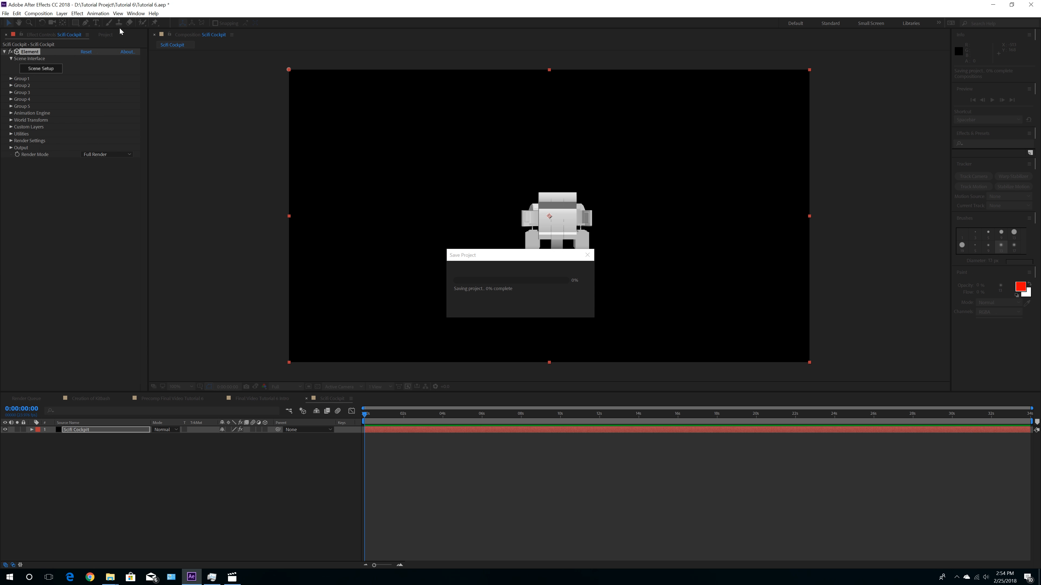
Step: Add a parallel light to the Scifi Cockpit composition with an intensity of 200%
left_click(61, 13)
mouse_move(133, 26)
left_click(211, 39)
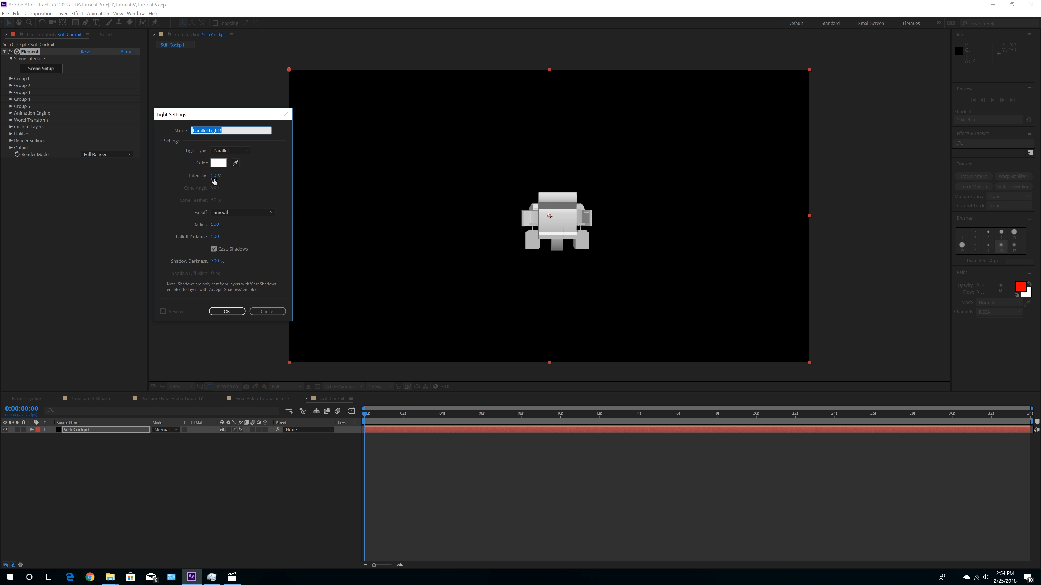
left_click(214, 176)
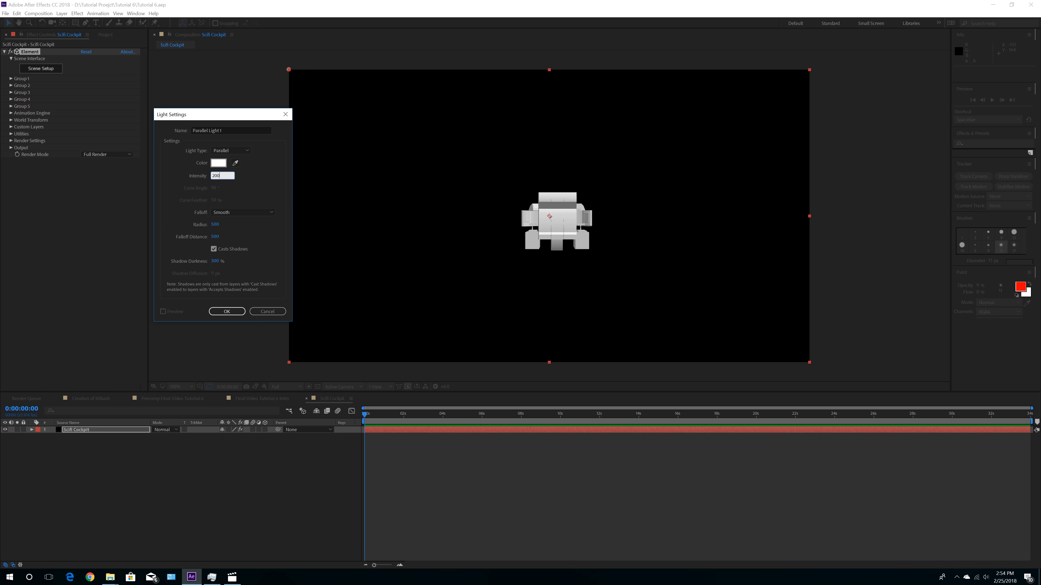
left_click(227, 311)
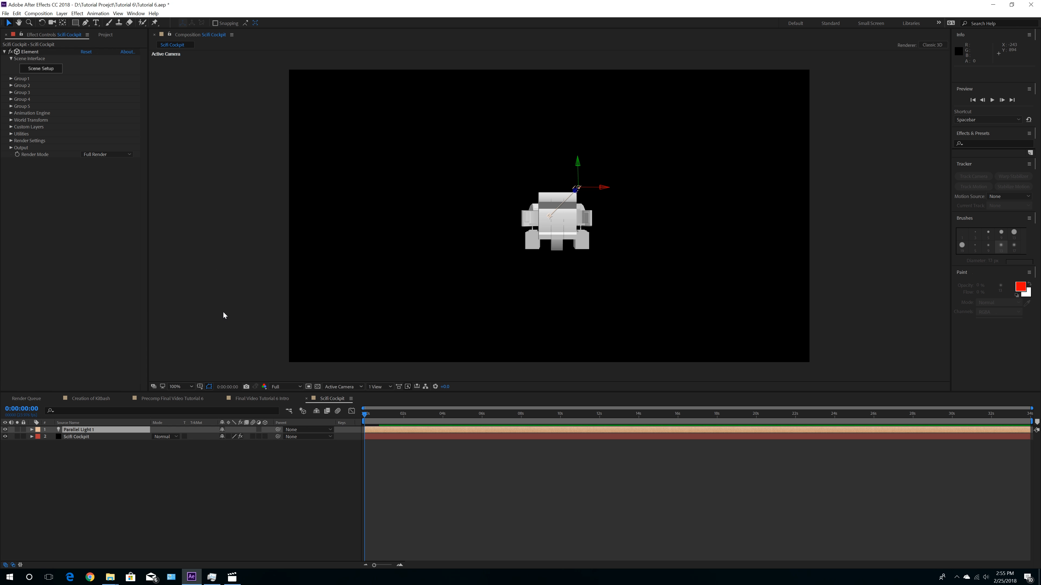
Step: Add a two-node camera with the 35mm preset above the Scifi Cockpit layer
left_click(90, 437)
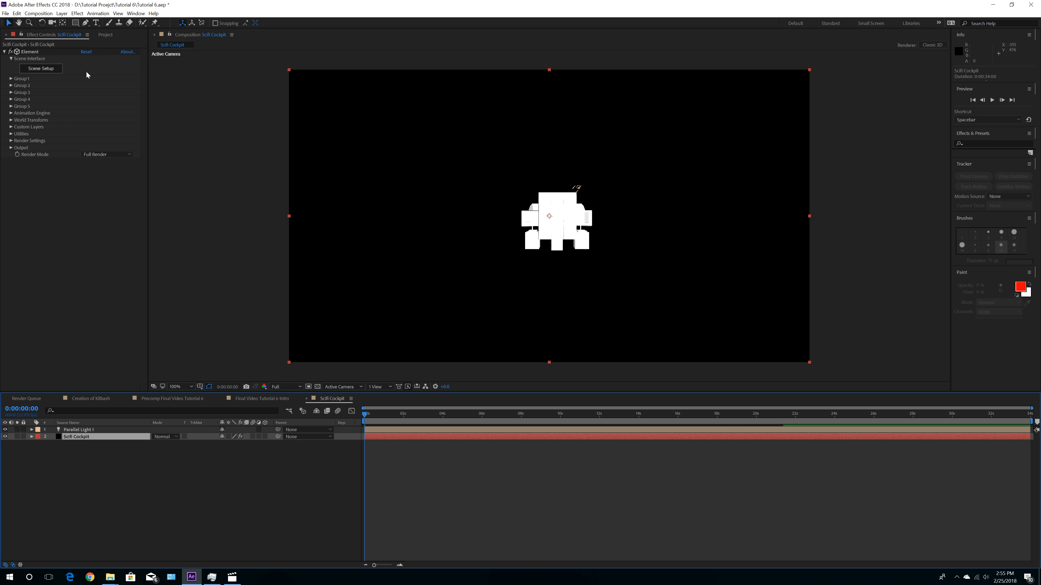
left_click(61, 13)
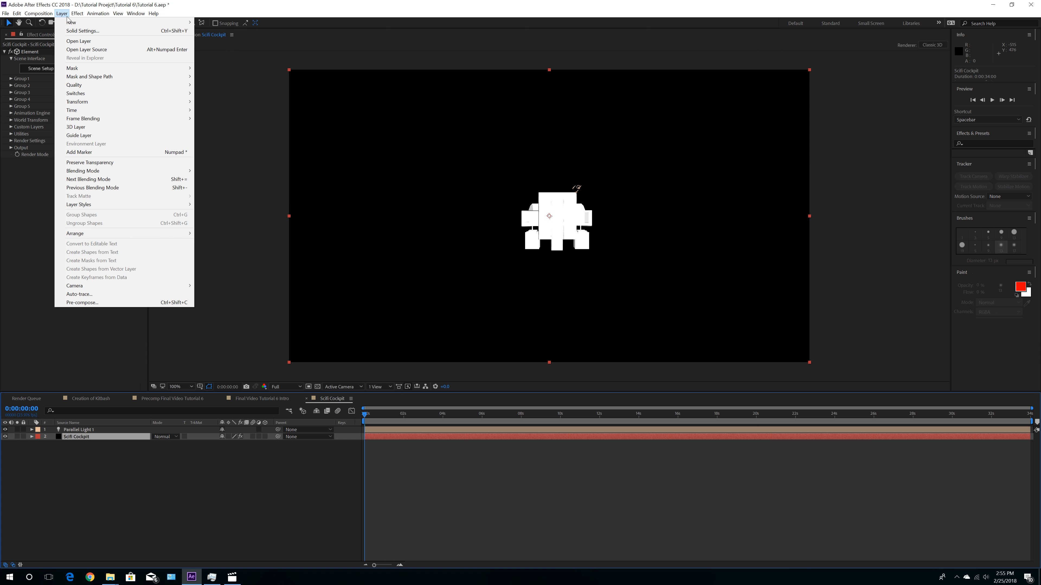
mouse_move(180, 23)
left_click(214, 47)
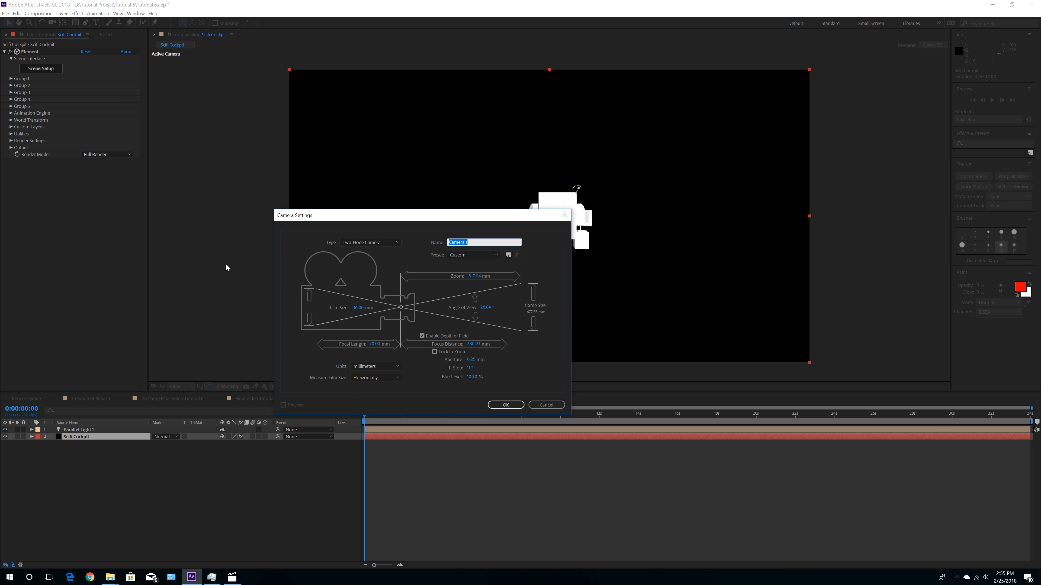
left_click(490, 255)
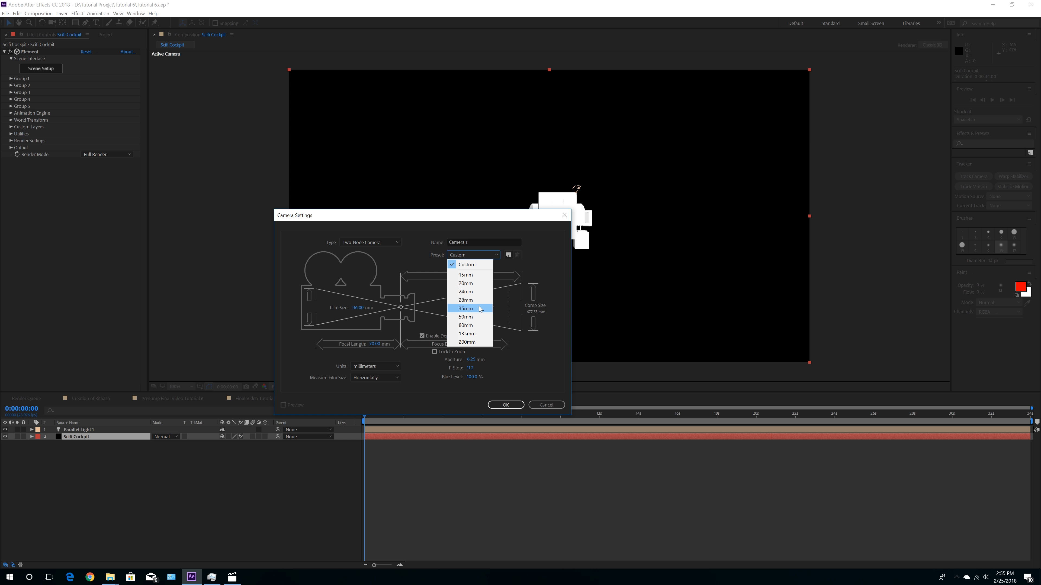
left_click(471, 309)
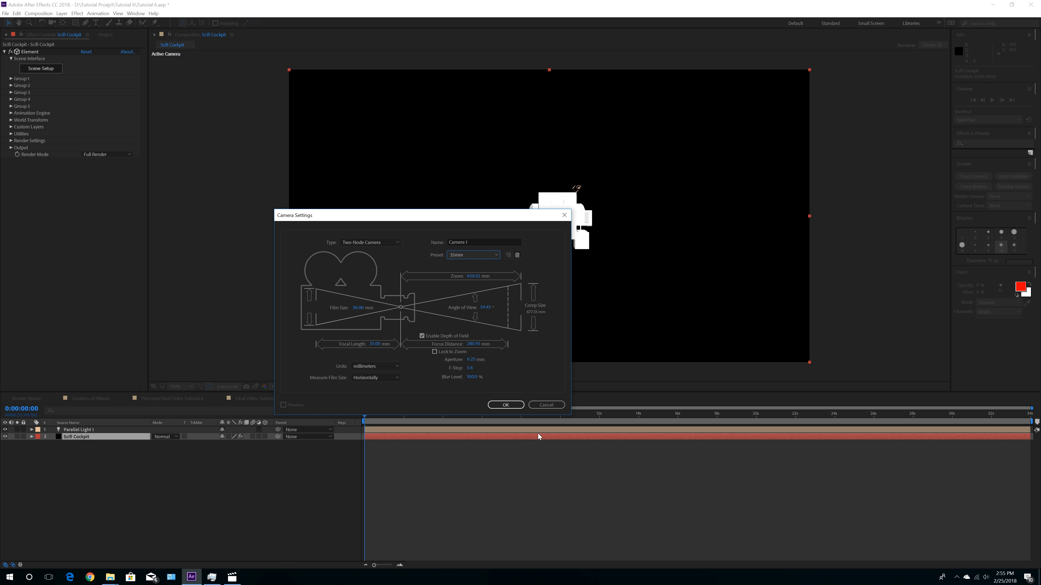
left_click(506, 405)
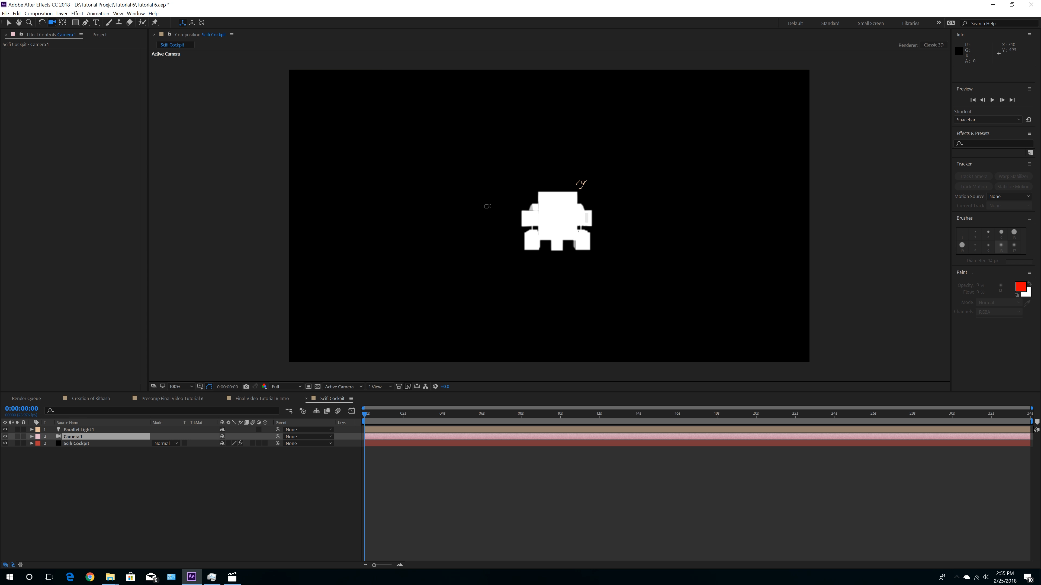
Step: Turn off depth of field in the camera options of Camera 1
left_click(31, 436)
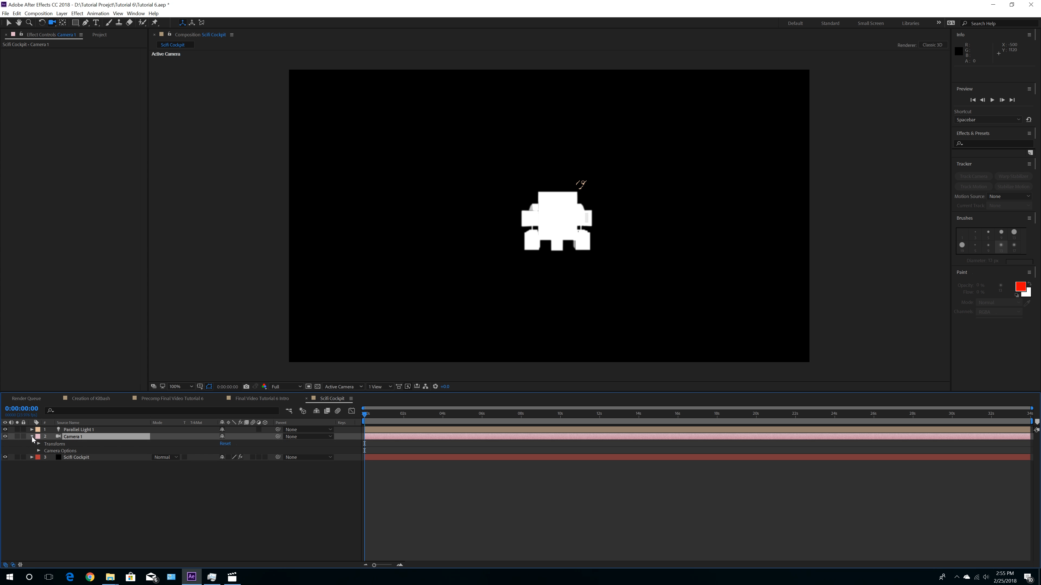
left_click(39, 451)
left_click(223, 465)
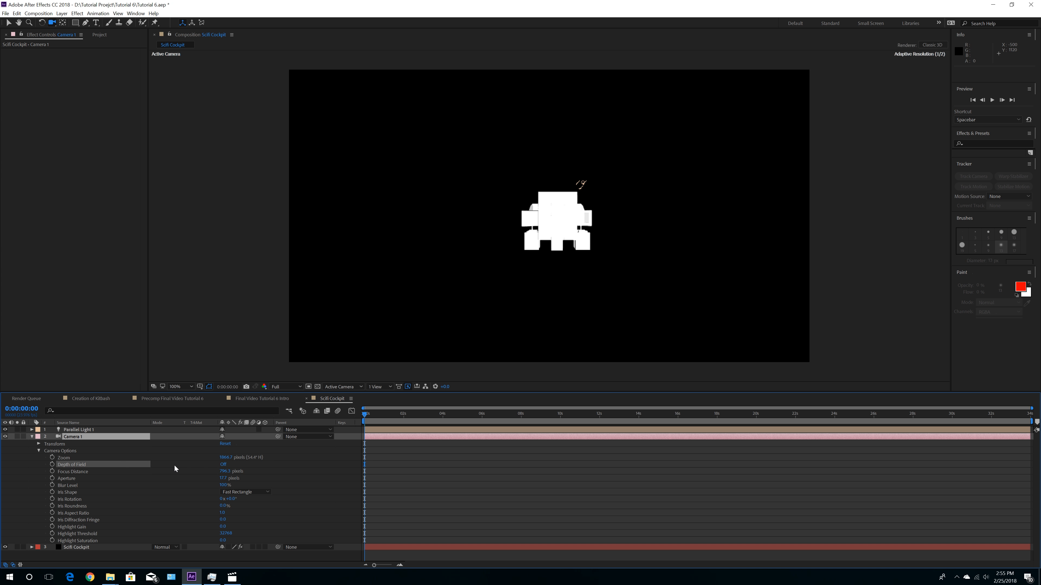
left_click(39, 451)
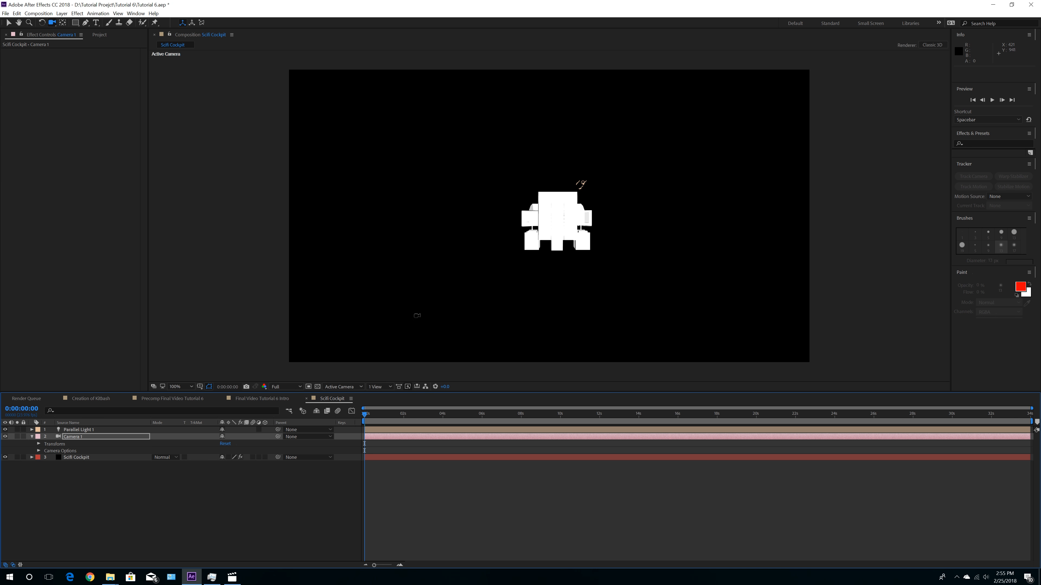
Step: Rotate the Cockpit Master Folder 180° about its vertical axis in Scene Setup and accept the scene
left_click(117, 458)
left_click(41, 69)
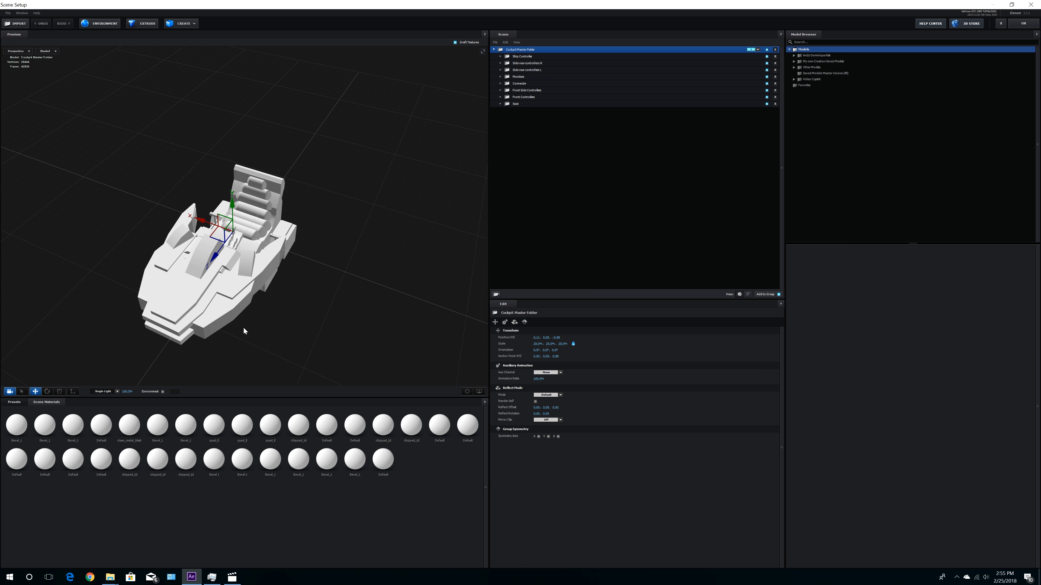
left_click(47, 391)
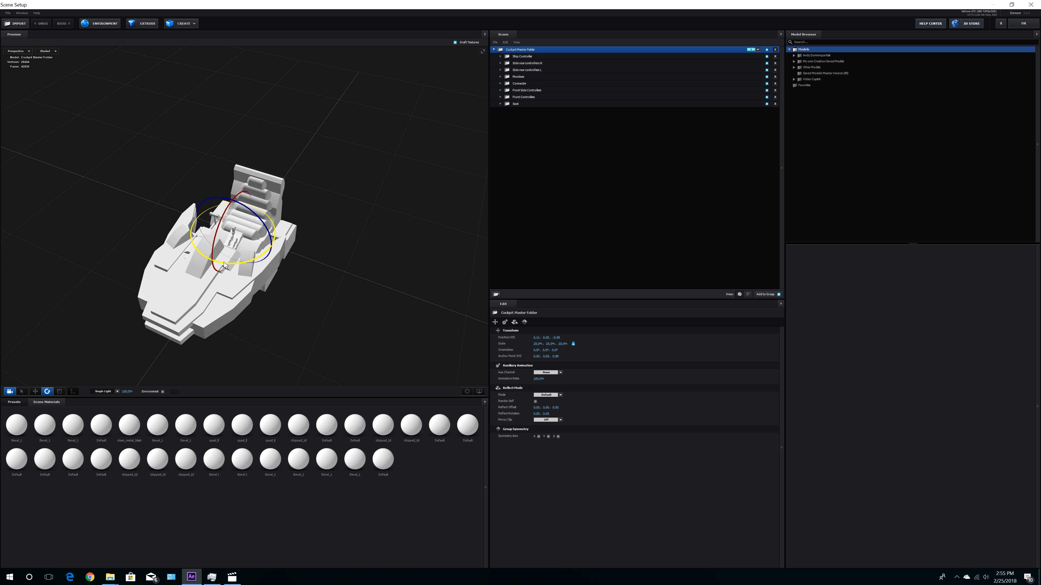
left_click_drag(285, 256, 393, 154)
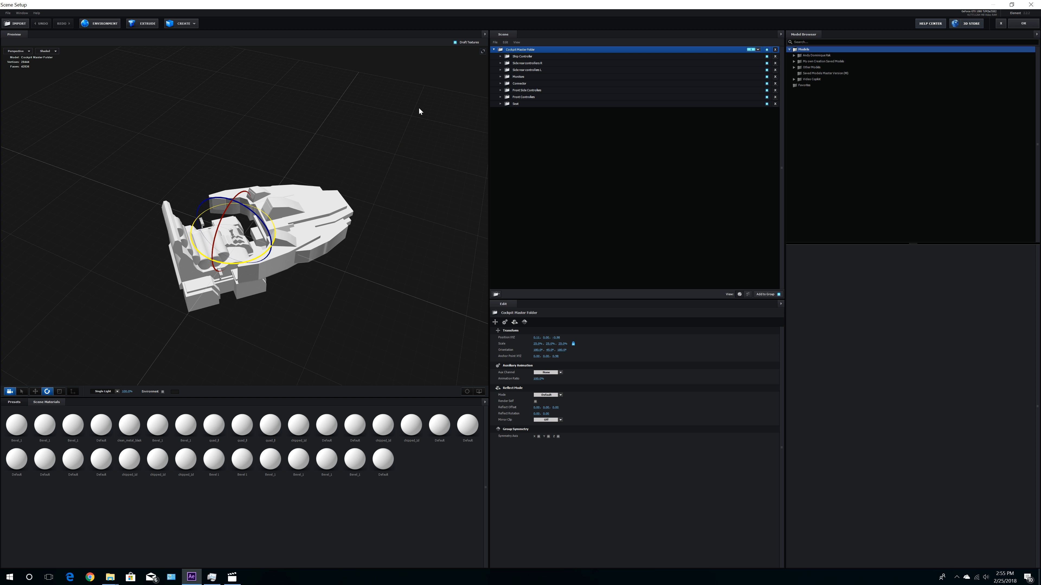
left_click_drag(286, 242, 522, 204)
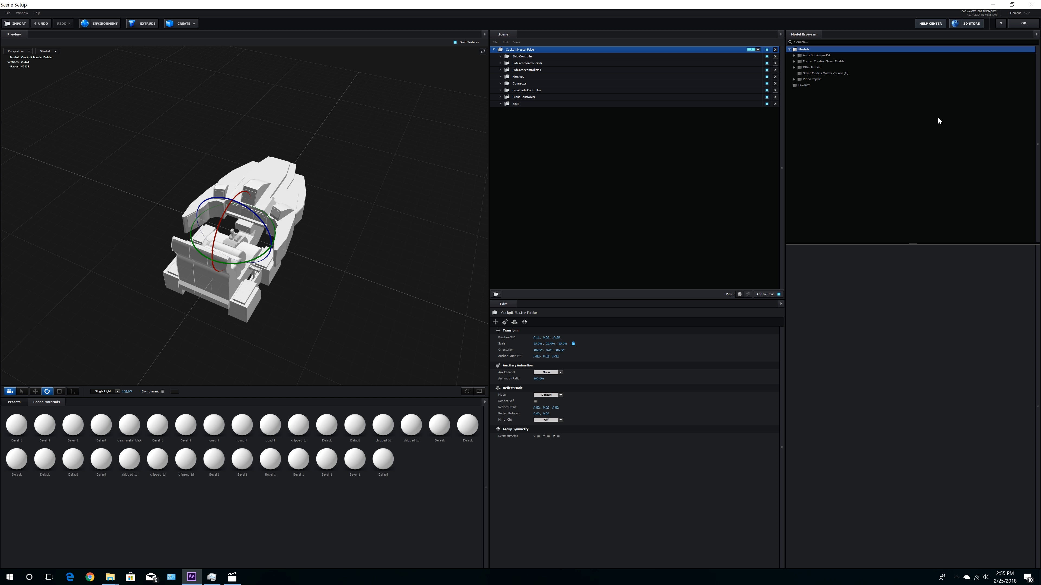
left_click(1023, 24)
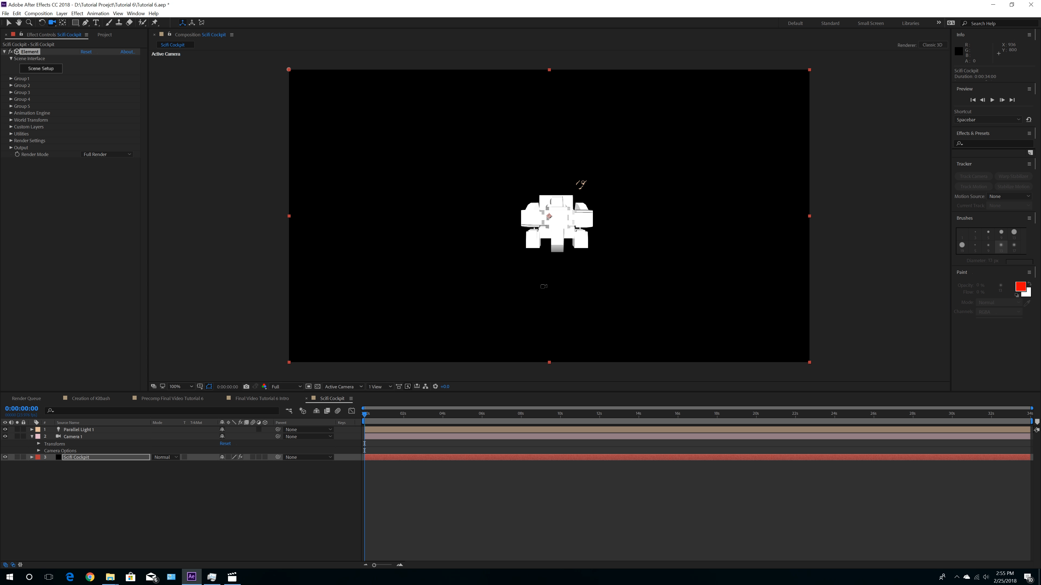
Step: Bring the camera closer and orbit it to frame the whole cockpit in a raised three-quarter front view
right_click_drag(559, 286, 558, 129)
left_click_drag(509, 235, 538, 256)
middle_click_drag(537, 256, 534, 275)
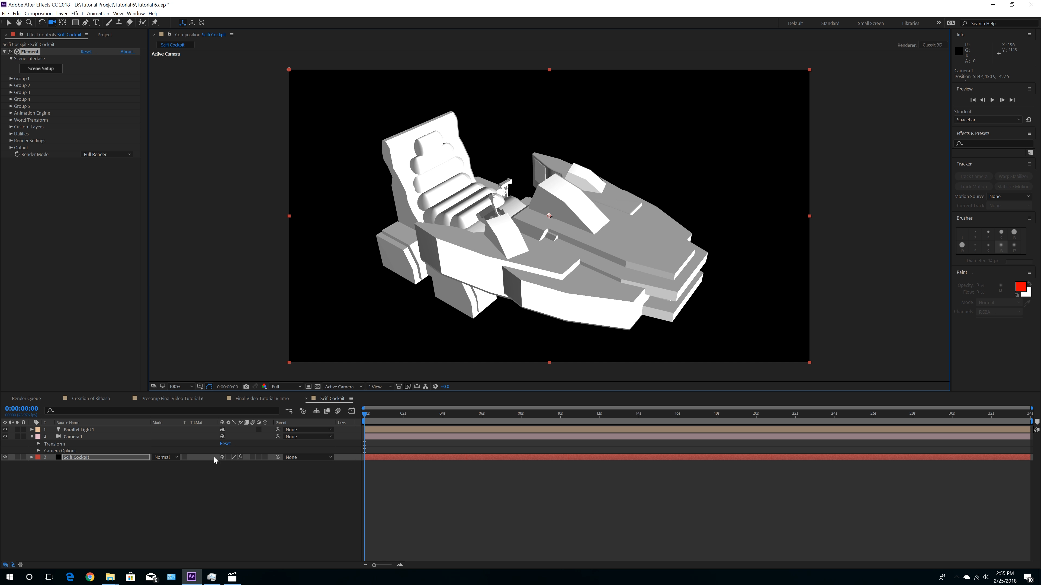
Step: Enable ambient occlusion in the Scifi Cockpit layer's render settings and raise the SSAO intensity
left_click(117, 458)
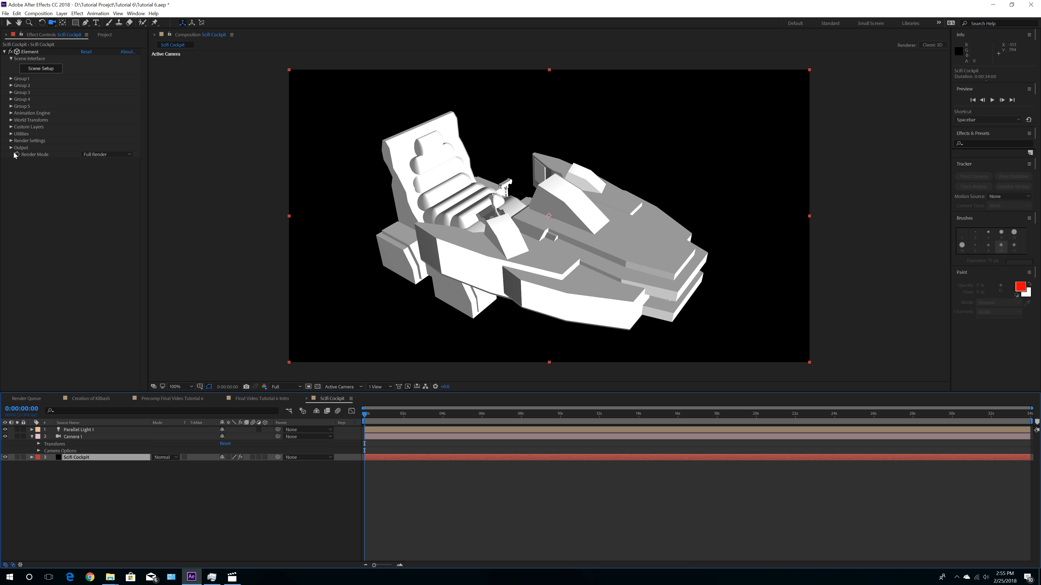
left_click(11, 141)
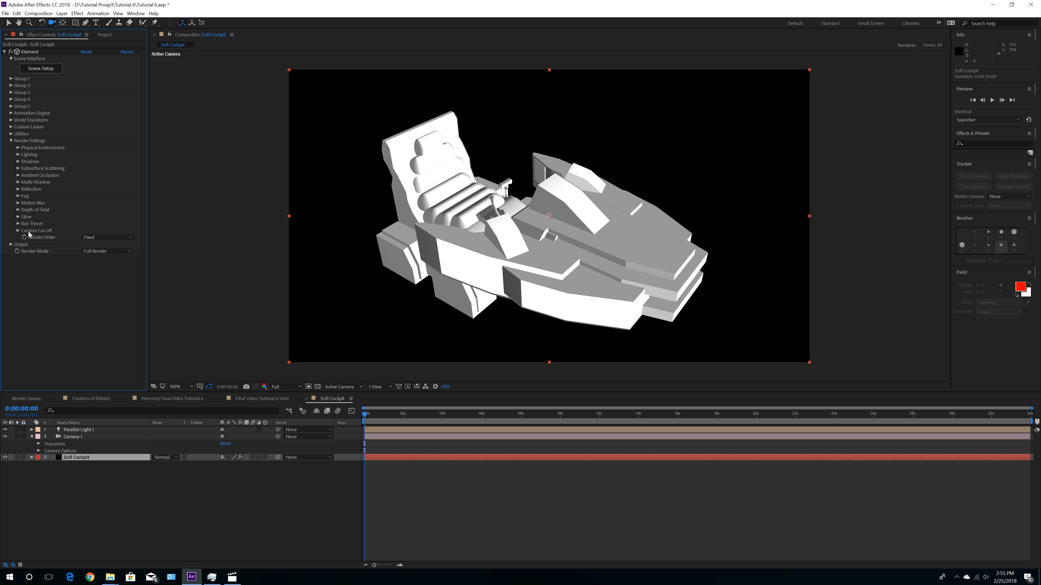
left_click(18, 175)
left_click(82, 182)
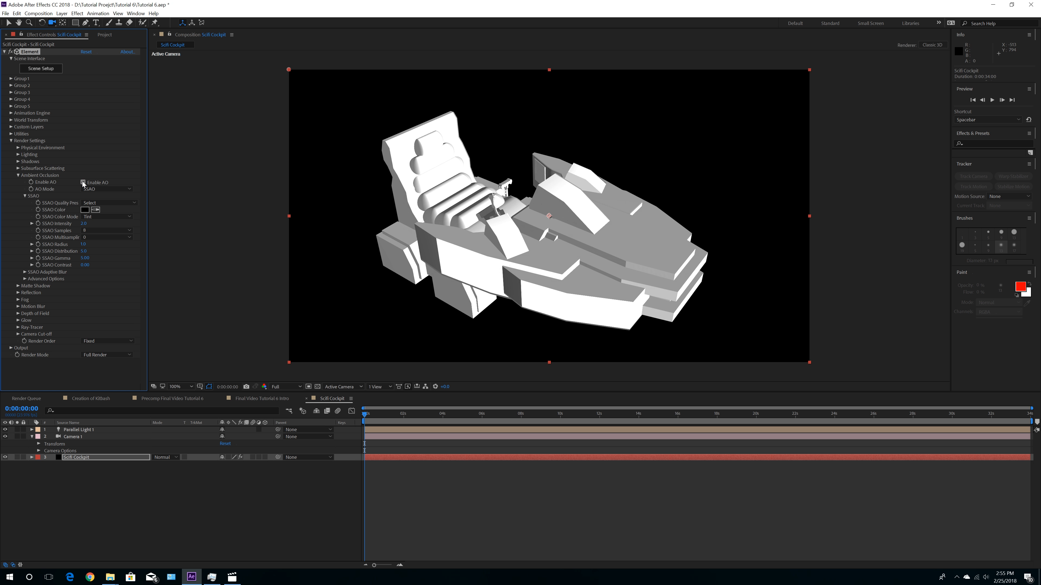
left_click(83, 224)
type("5")
key("Return")
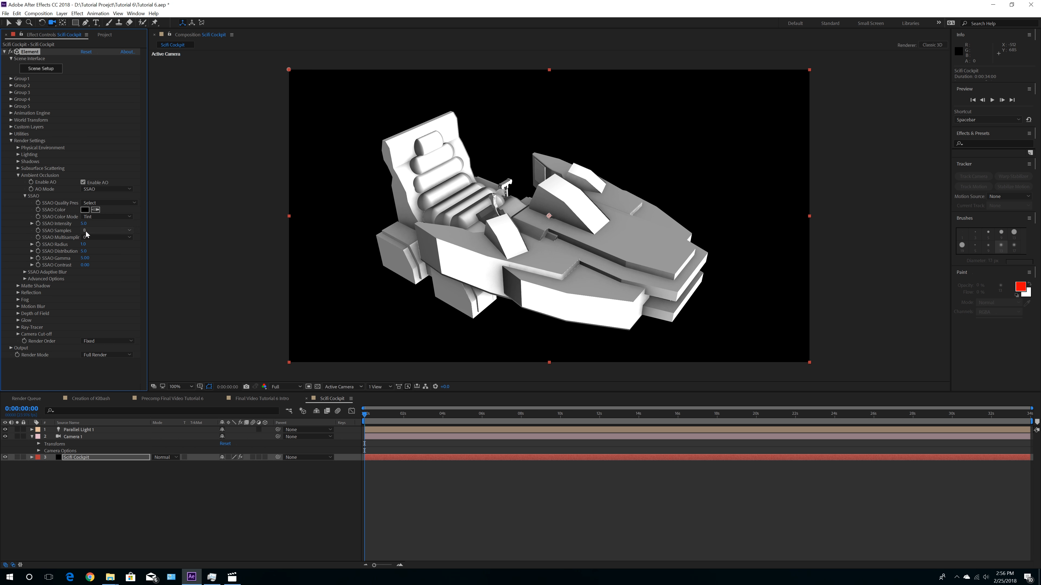
left_click(85, 223)
key("Return")
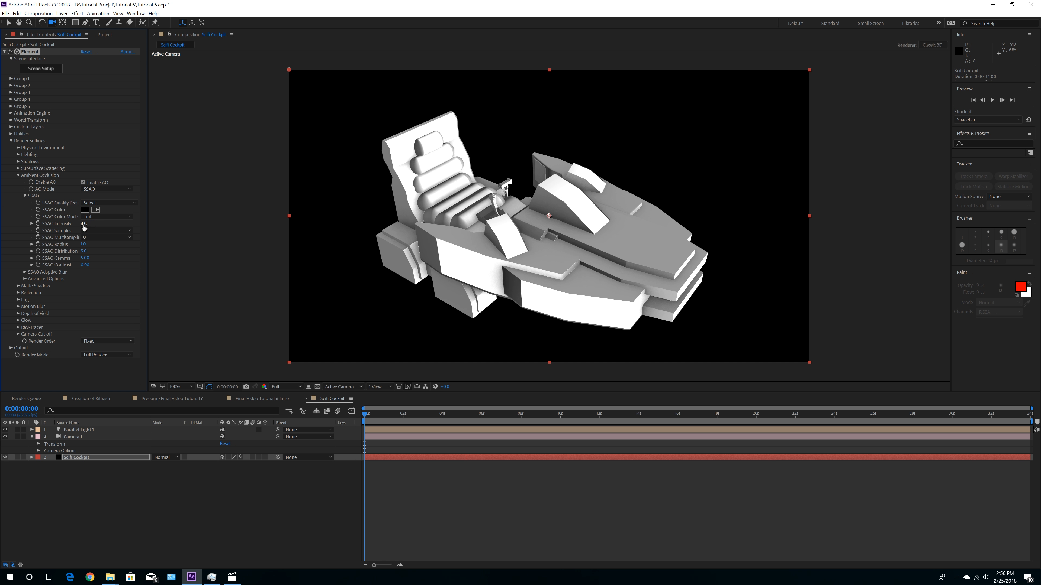
Step: Enable shadows with a 4096 shadow map size and set the parallel light's shadow size to 2024
left_click(19, 162)
left_click(83, 168)
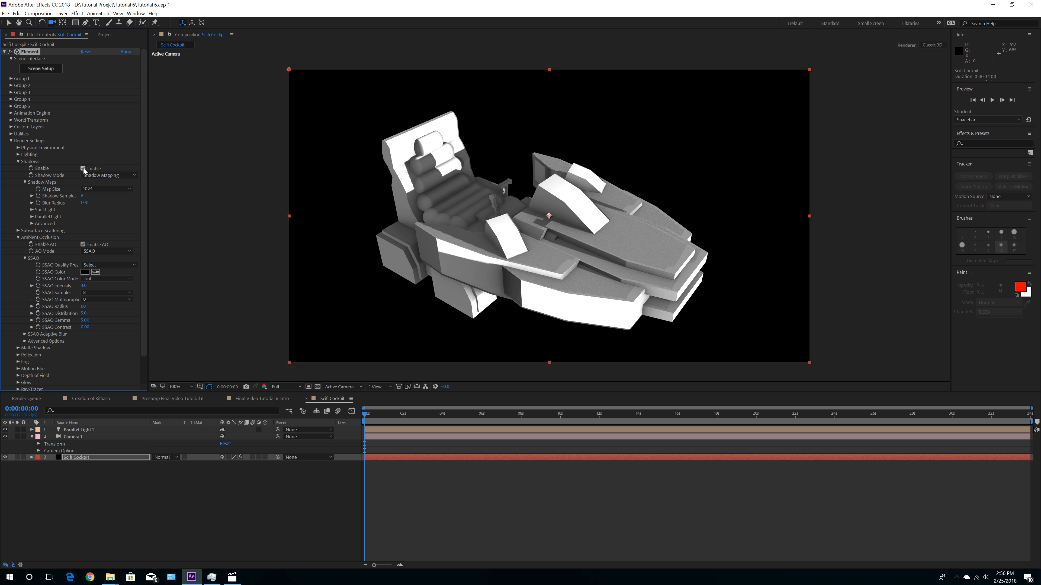
left_click(107, 190)
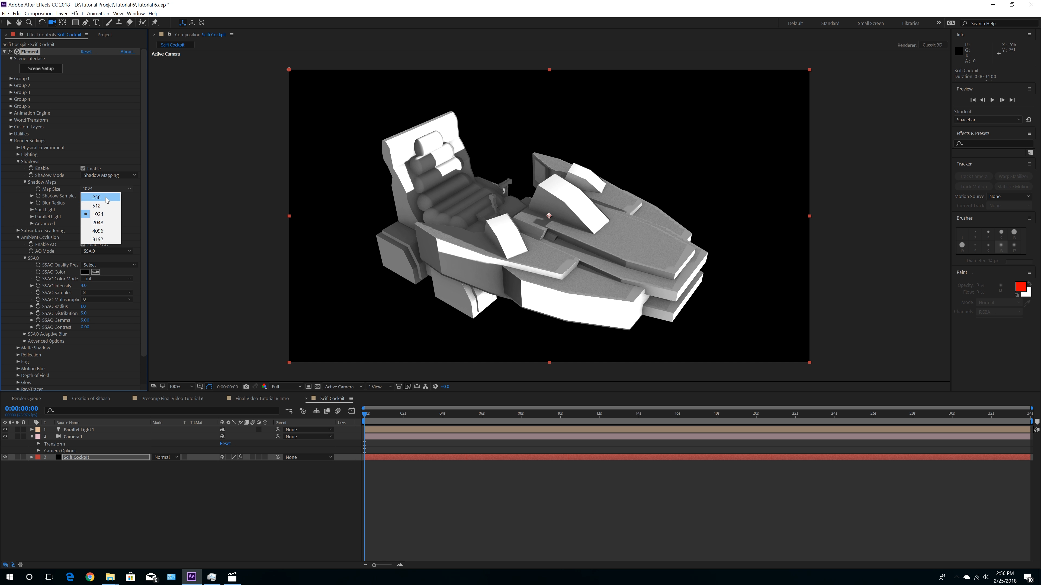
left_click(107, 232)
left_click(88, 223)
type("2024")
key("Return")
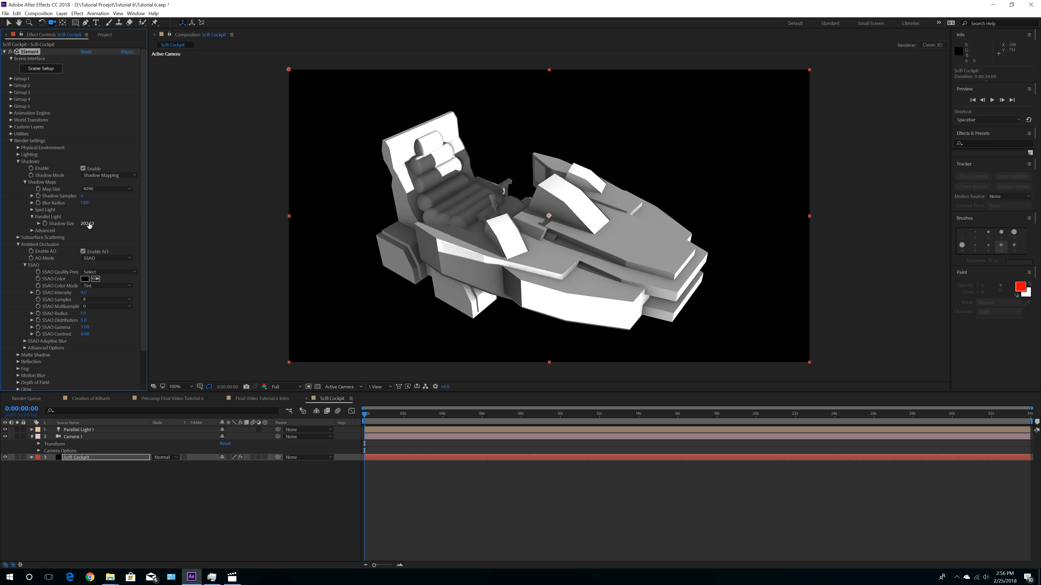
Step: Orbit the camera around to the cockpit's other side and save the project
left_click_drag(584, 267, 624, 263)
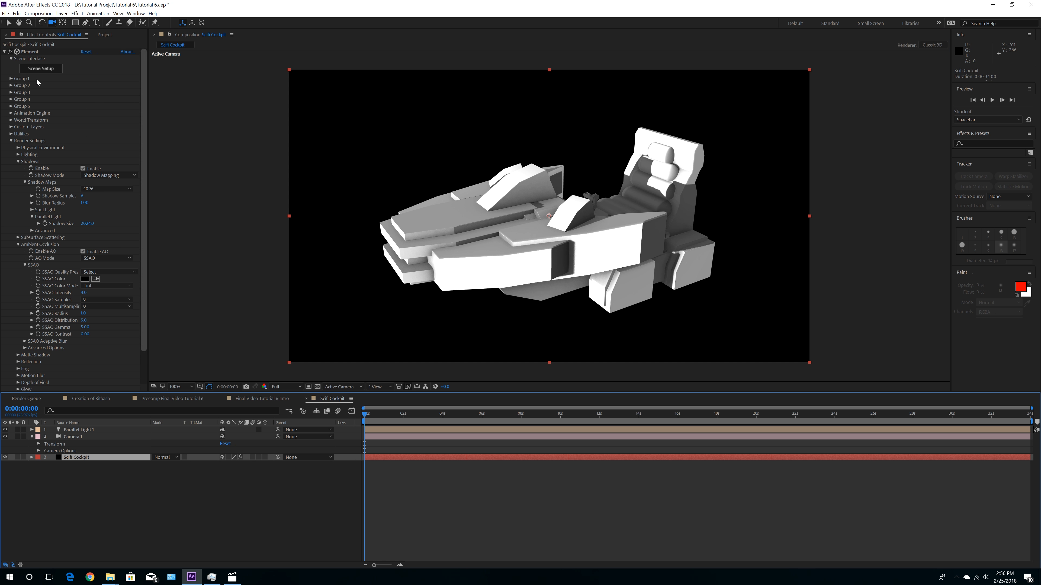
left_click(6, 13)
left_click(36, 84)
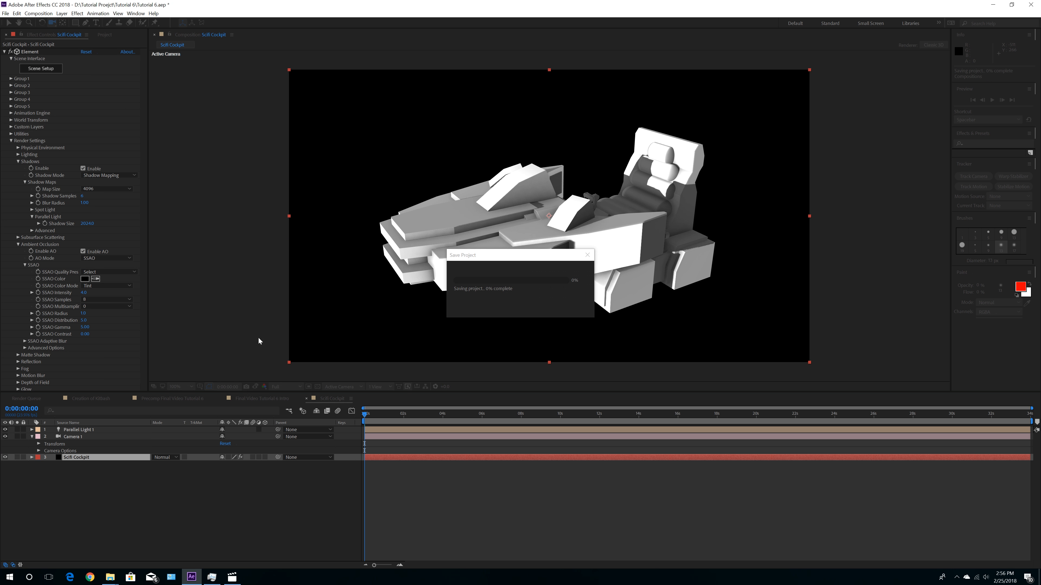
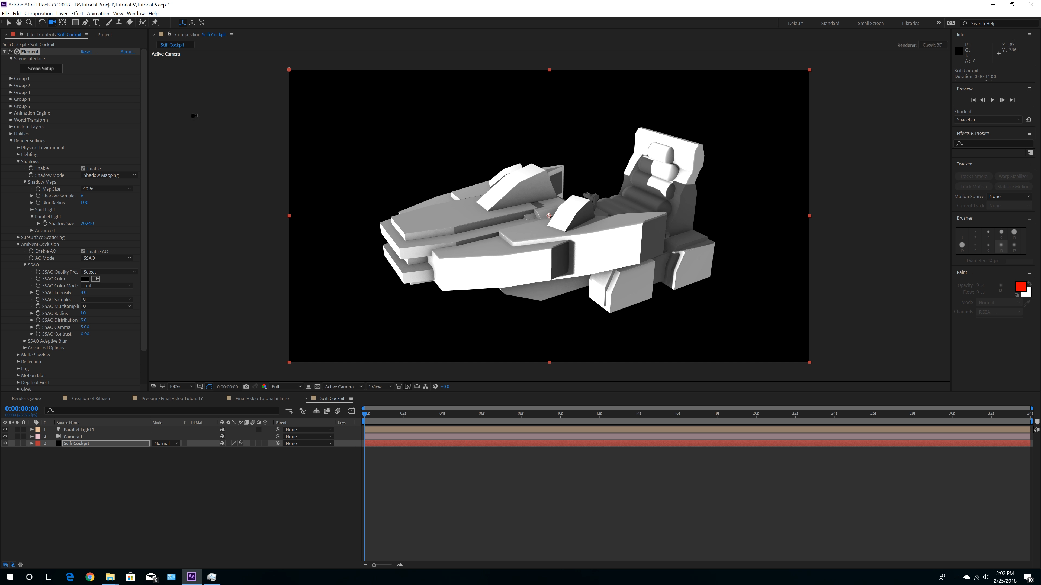
Step: Open the Element scene setup and select the material of the first Seat model in the main Seat folder
left_click(9, 24)
left_click(44, 72)
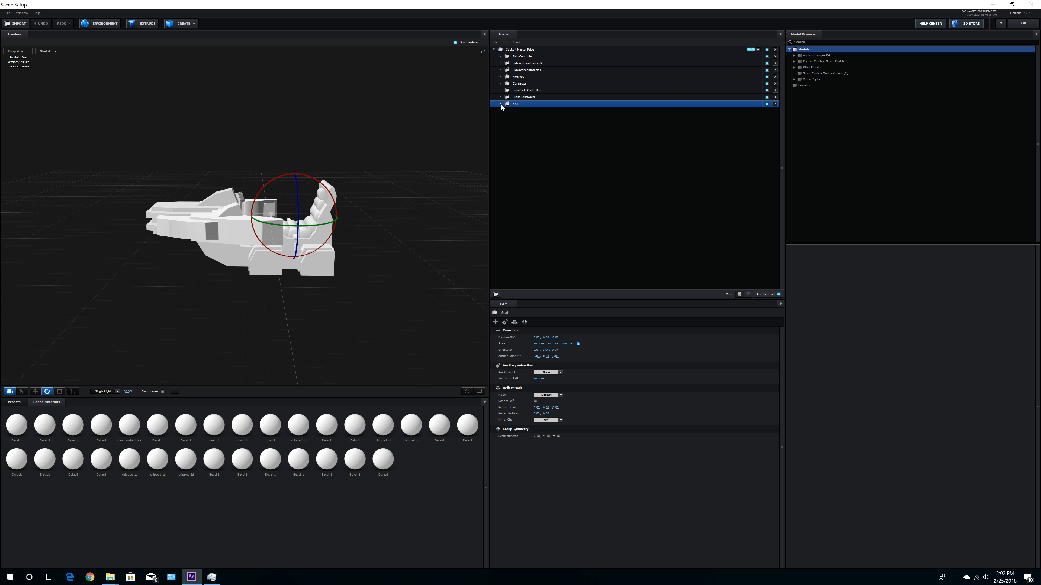
left_click(500, 104)
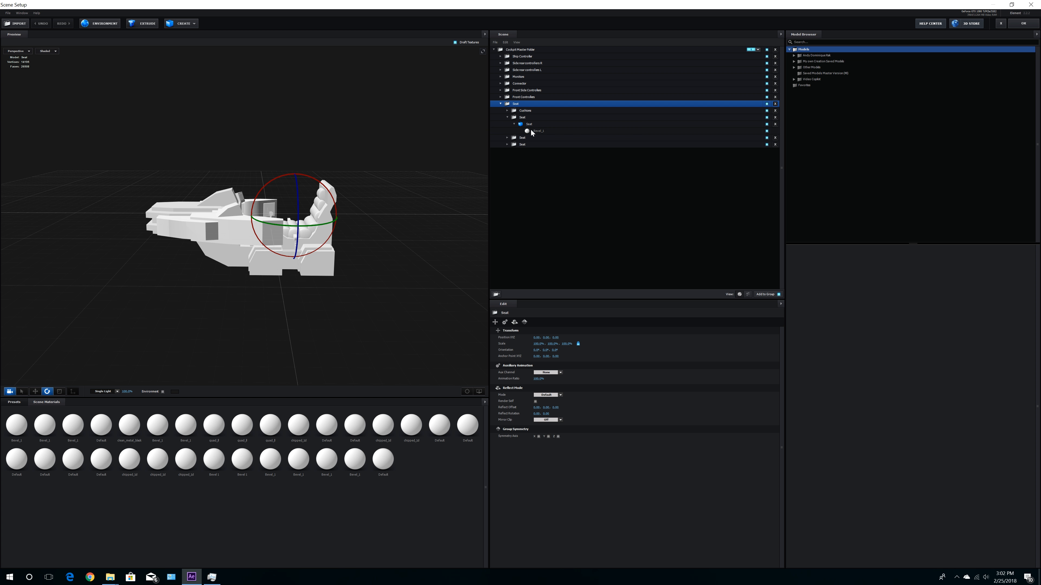
left_click(536, 131)
left_click(512, 123)
left_click(504, 118)
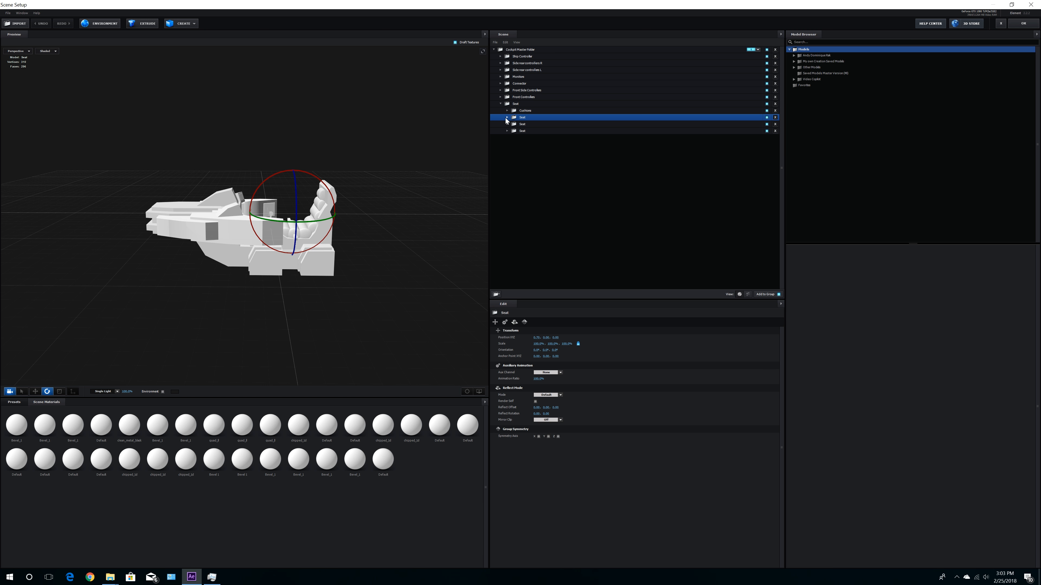
left_click(514, 124)
left_click(534, 131)
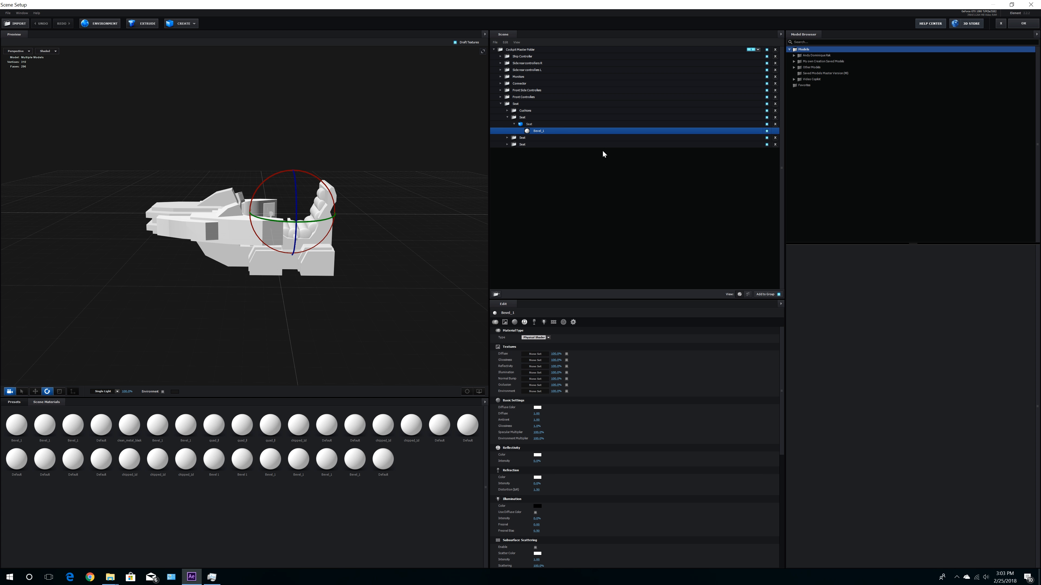
Step: Start loading a diffuse texture, browsing to Textures & bump Maps inside Tutorial 6's Cockpit Youtube Download Folder
left_click(535, 354)
left_click(560, 325)
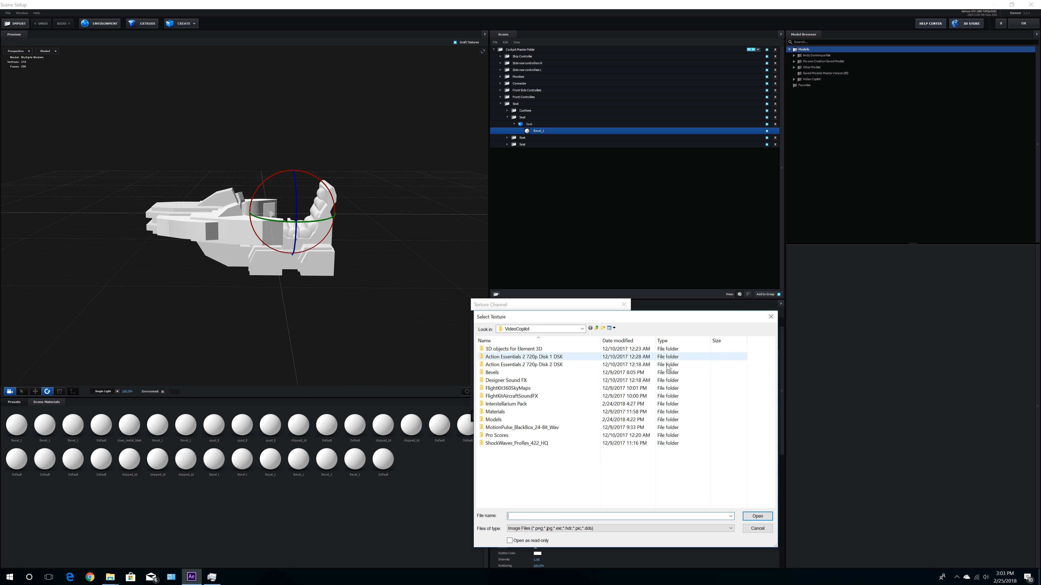
left_click(542, 329)
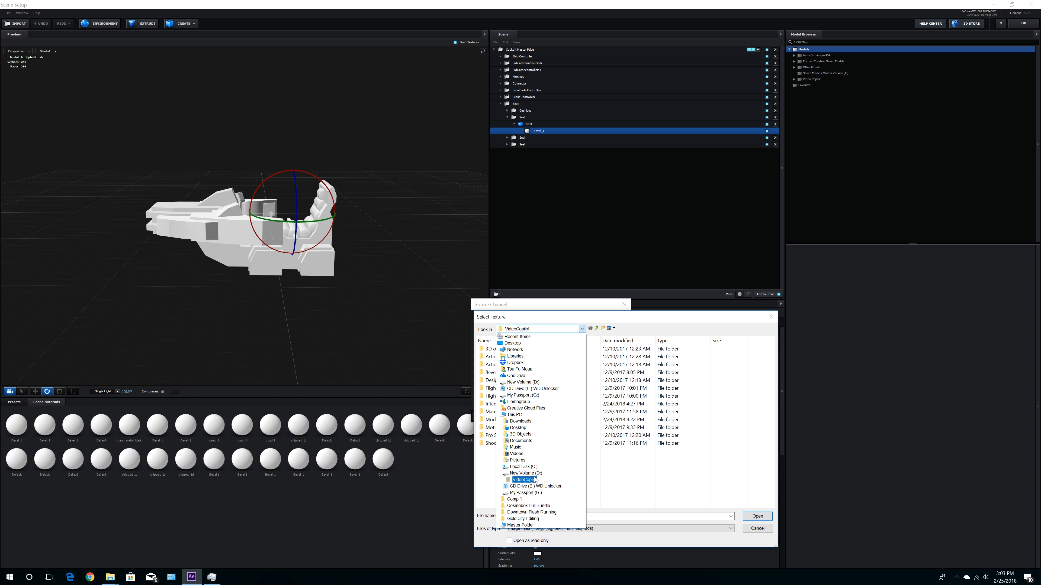
left_click(545, 479)
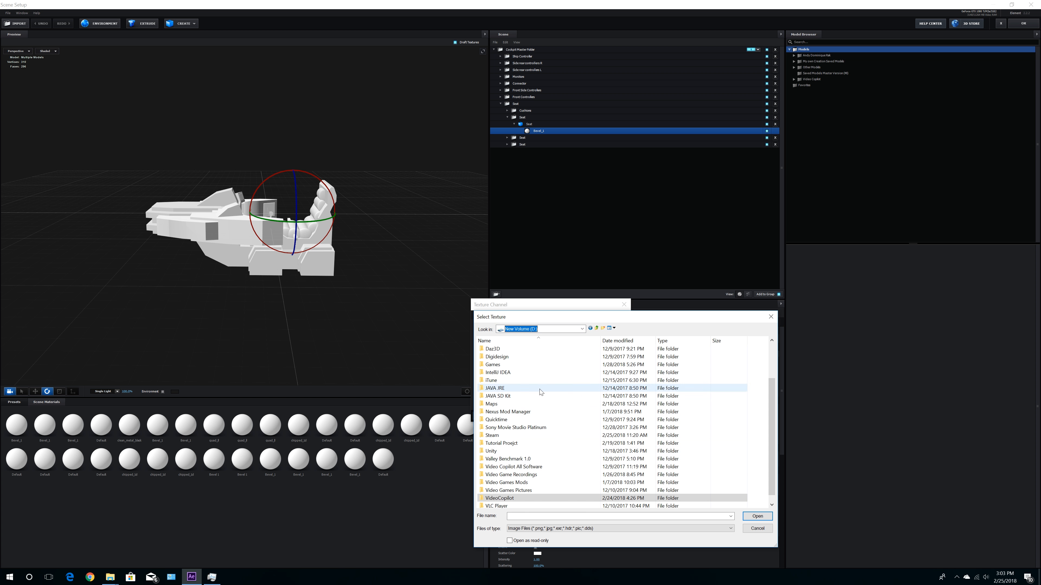
double_click(508, 446)
double_click(507, 356)
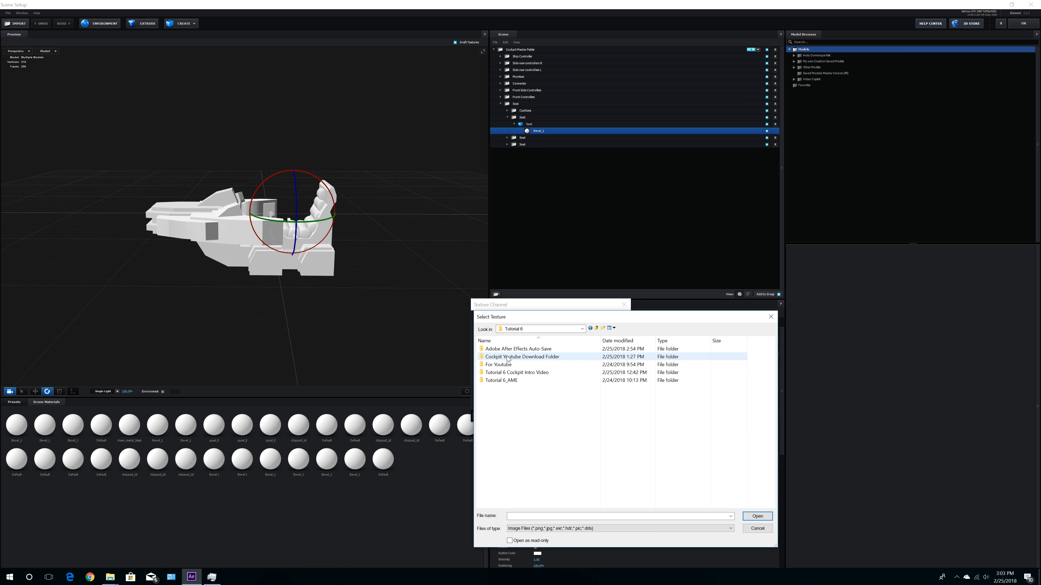
double_click(525, 357)
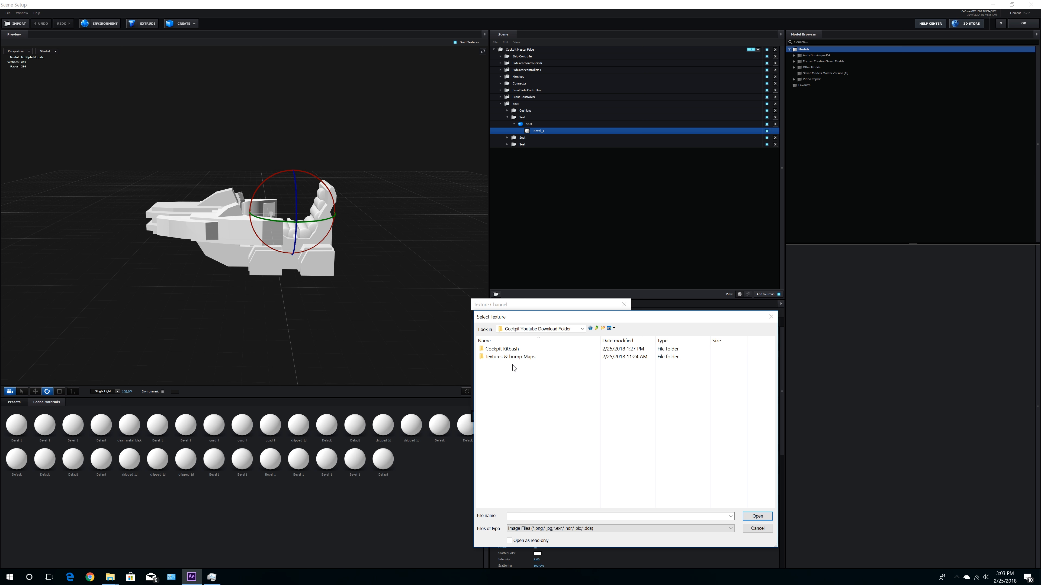
left_click(501, 357)
double_click(501, 357)
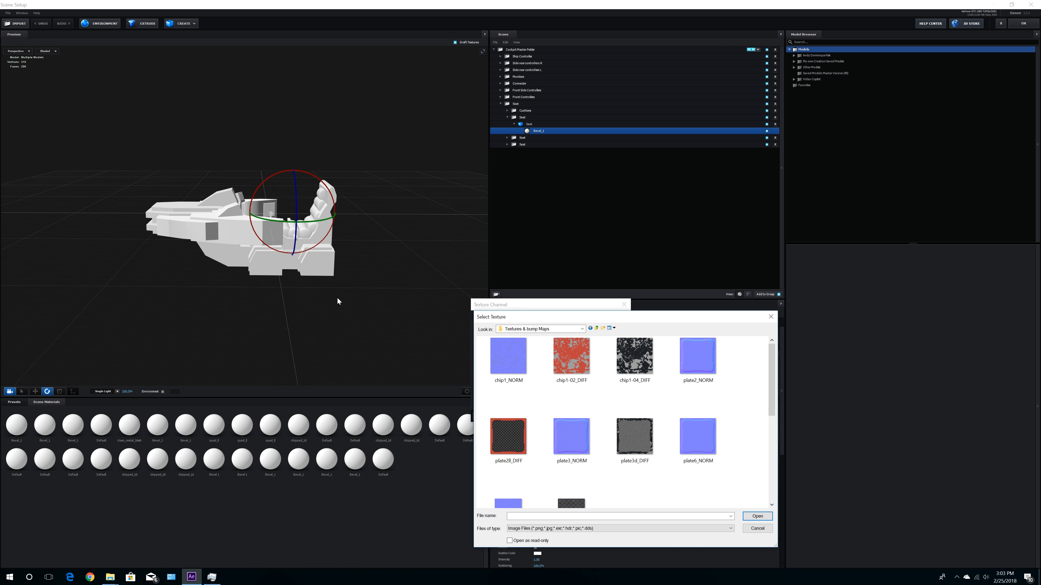
Step: Load the red Campo leather as the diffuse texture, then replace it with plate28_DIFF and accept it
scroll(627, 435, "down", 10)
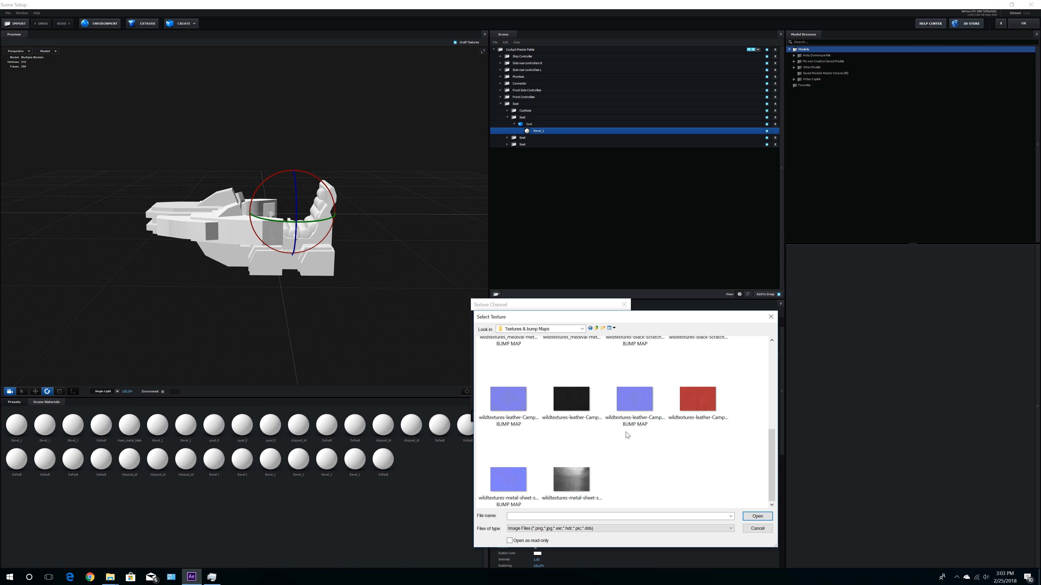
double_click(696, 404)
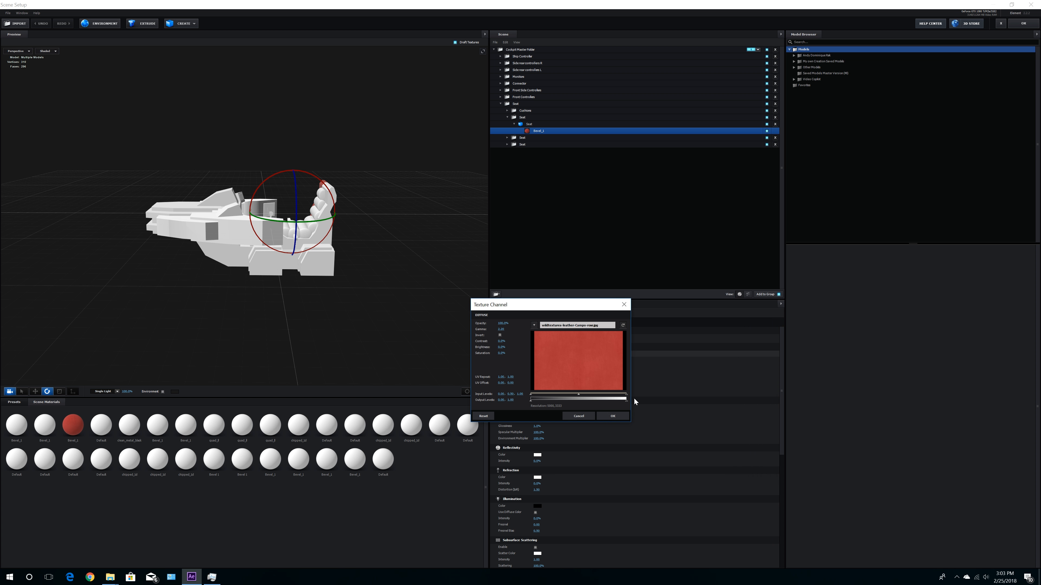
left_click(566, 326)
left_click(759, 382)
double_click(759, 382)
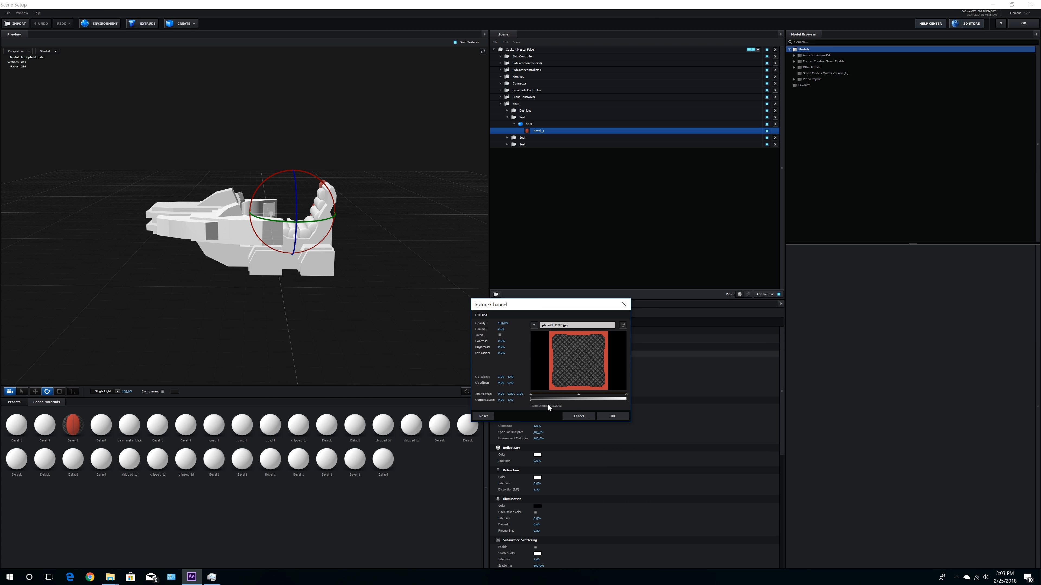
left_click(613, 416)
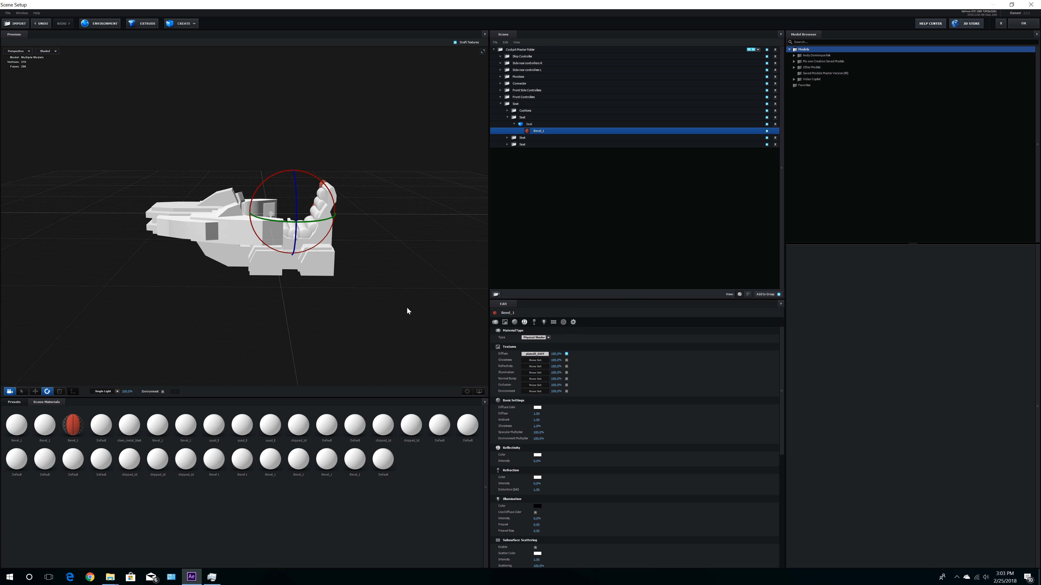
Step: Load plate2_NORM as the normal bump texture of the first Seat part's material
left_click_drag(447, 267, 372, 270)
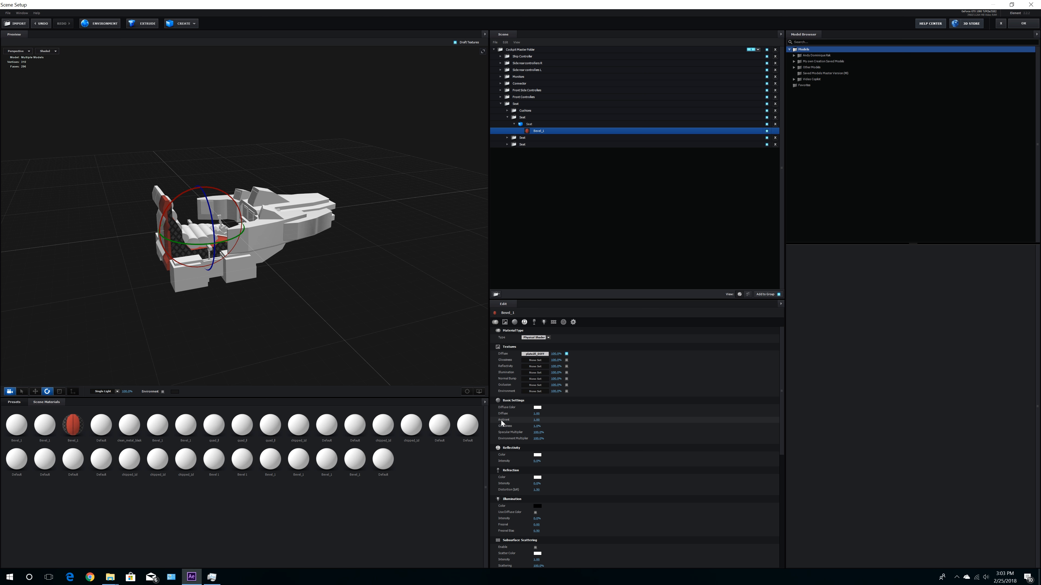
left_click(466, 393)
mouse_move(367, 309)
left_mouse_down()
mouse_move(359, 306)
mouse_move(374, 302)
mouse_move(361, 303)
left_mouse_up()
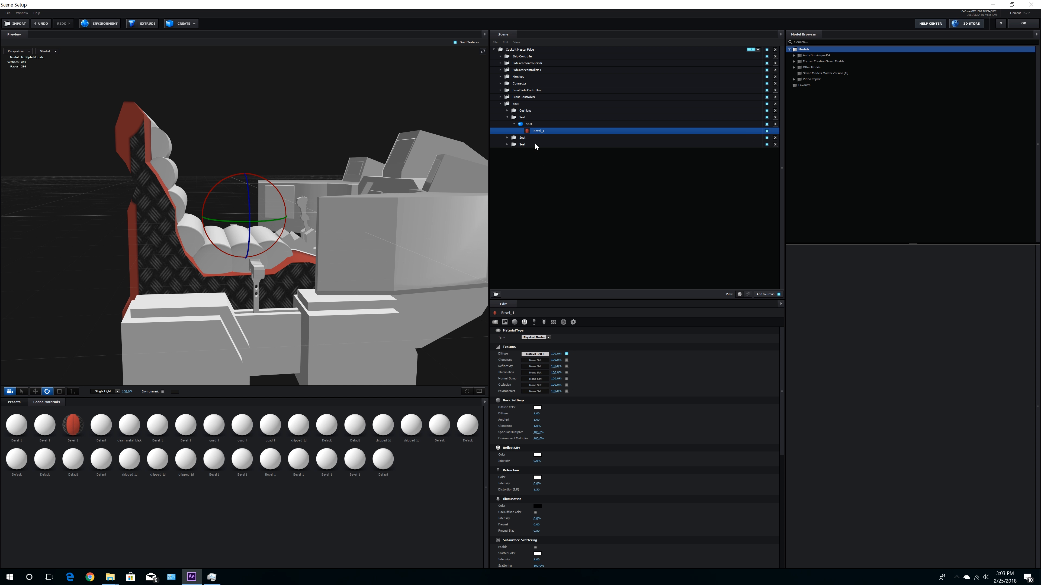
left_click(535, 379)
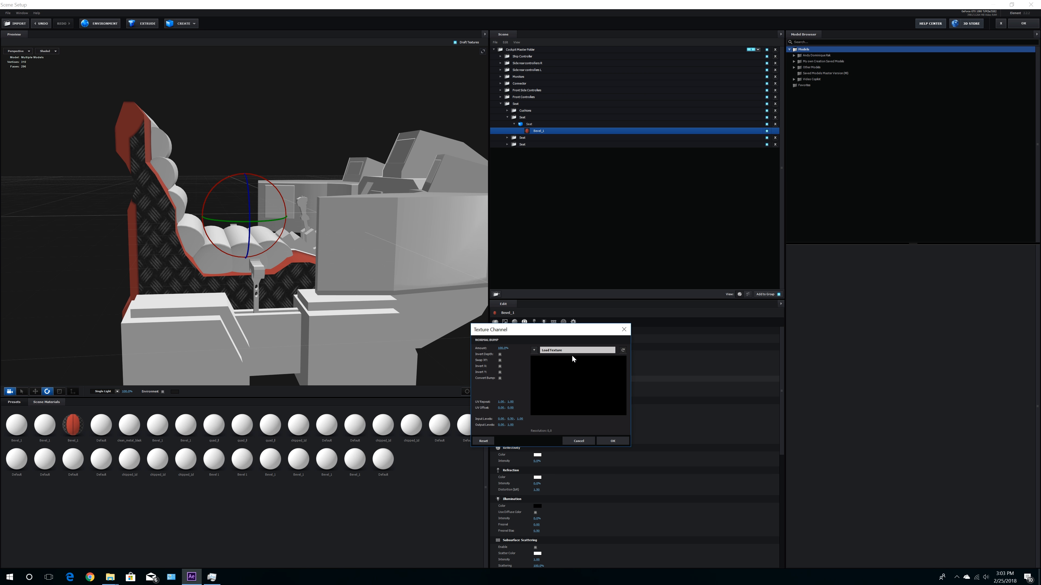
left_click(571, 351)
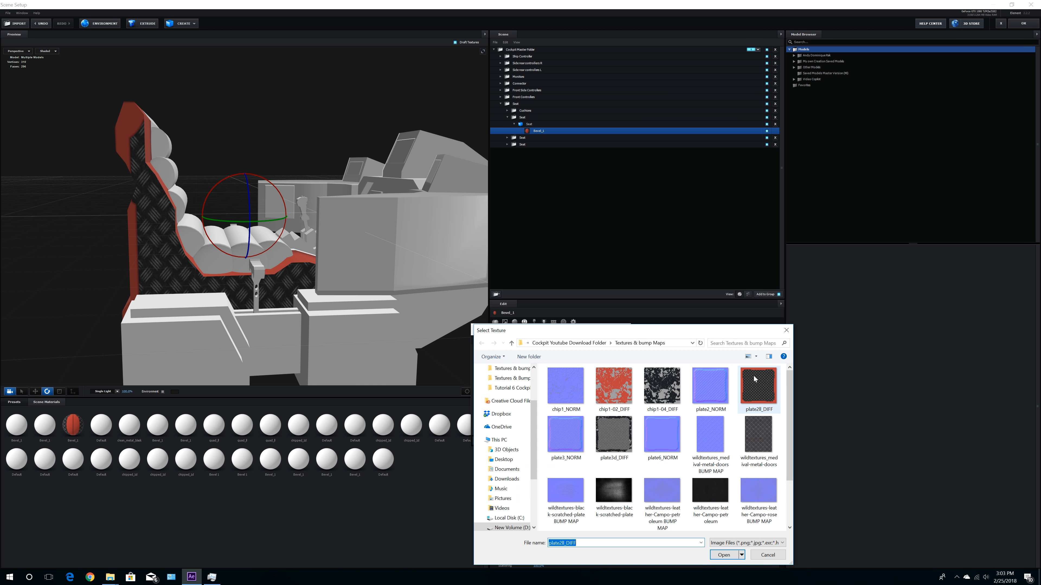
double_click(710, 385)
left_click(606, 442)
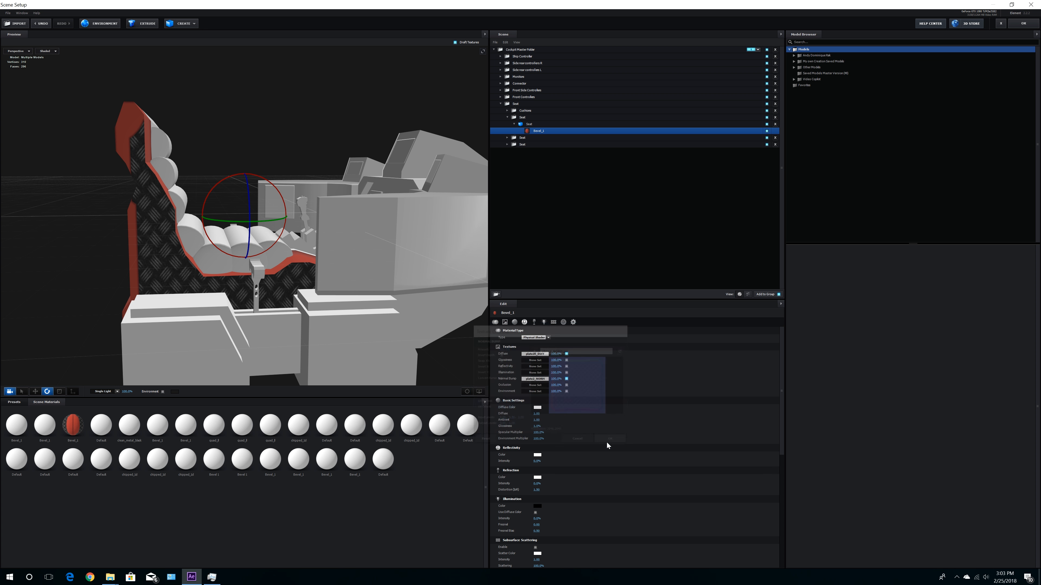
left_click(555, 379)
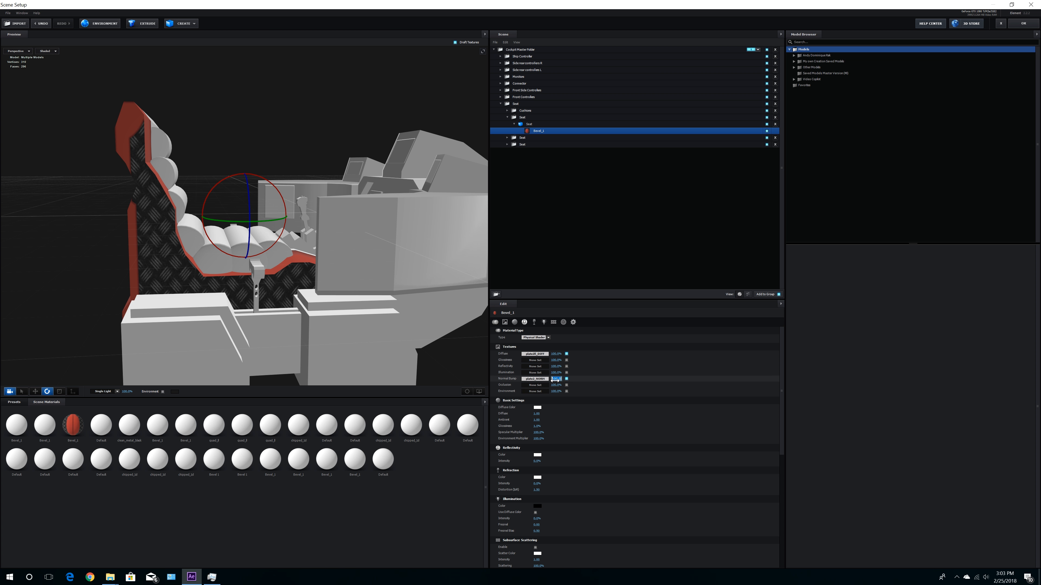
Step: Set the first Seat material's glossiness to 30% and lower its environment multiplier, checking the seat from several angles
left_click_drag(471, 349, 345, 320)
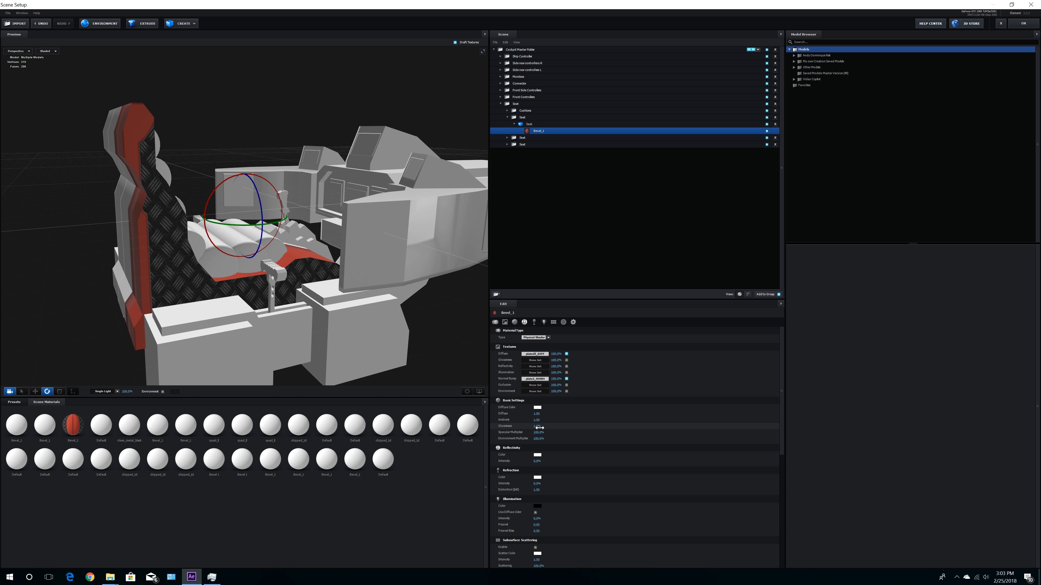
type("30")
key("Return")
key("Return")
left_click_drag(304, 293, 263, 313)
left_click_drag(250, 313, 238, 343)
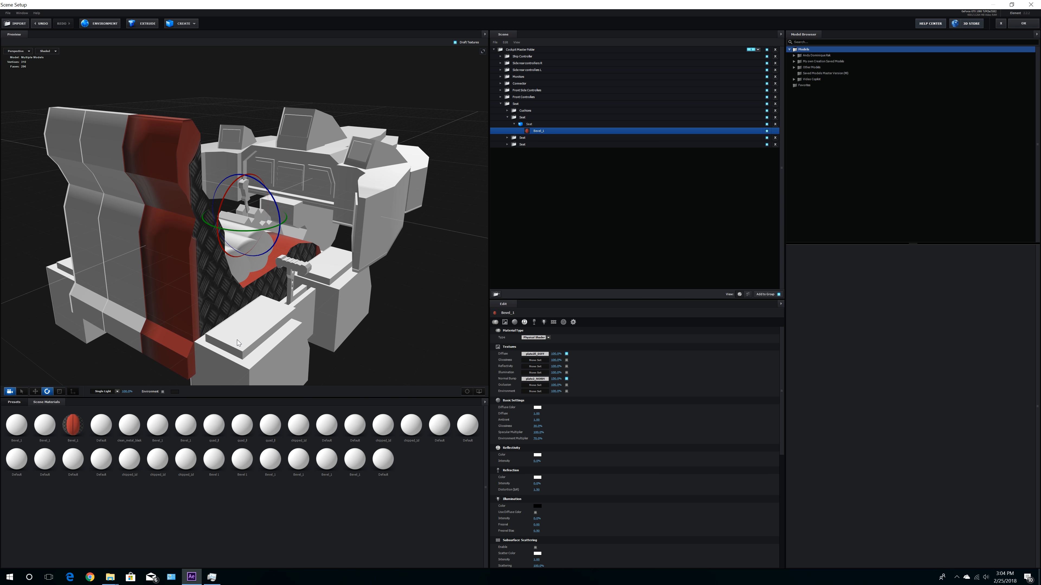
left_click_drag(254, 308, 328, 250)
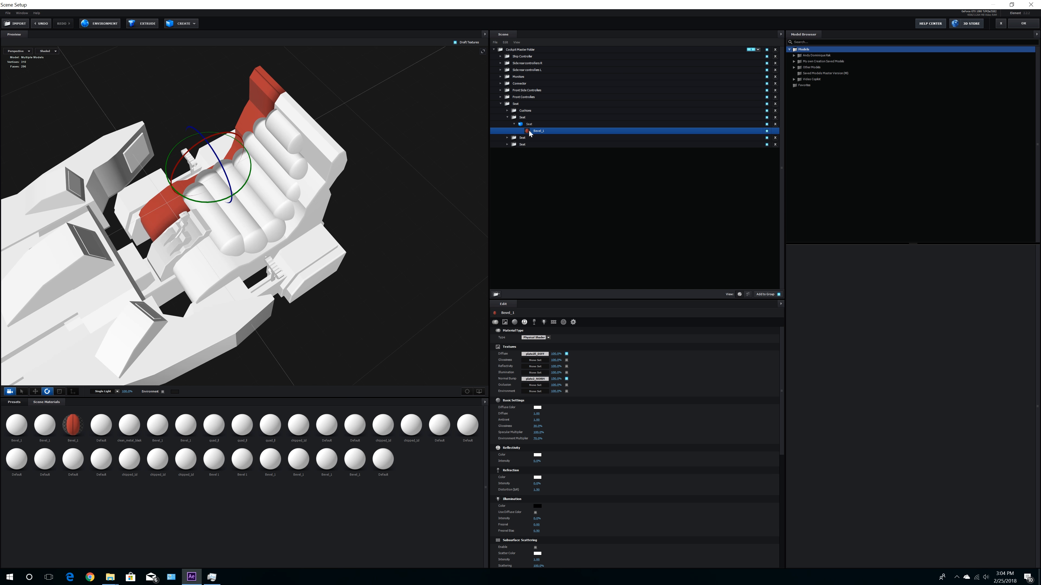
Step: Assign plate28_DIFF as the diffuse texture of the third Seat model's material
left_click(514, 124)
left_click(508, 138)
left_click(514, 144)
left_click(532, 151)
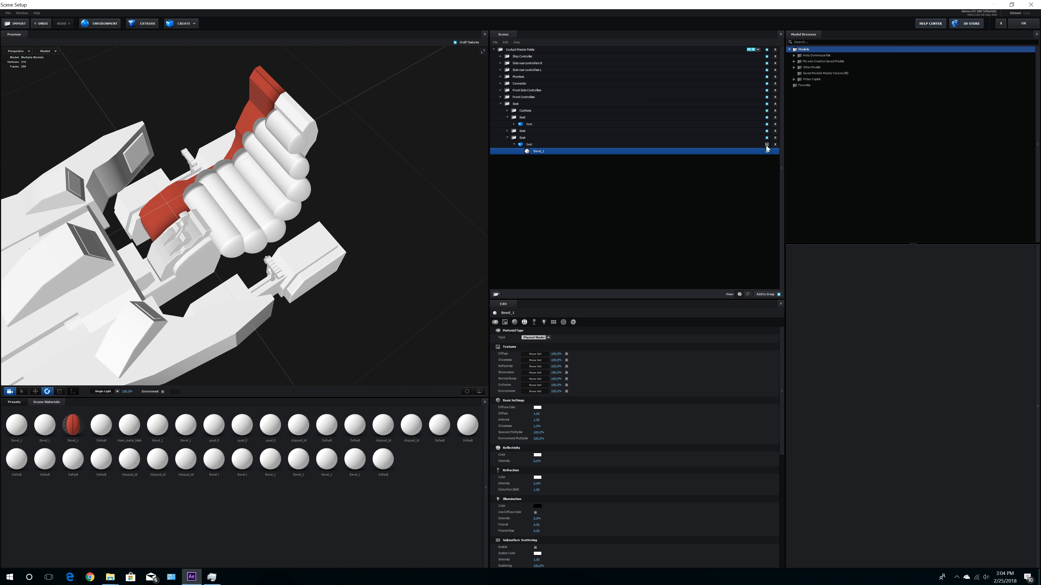
left_click(536, 355)
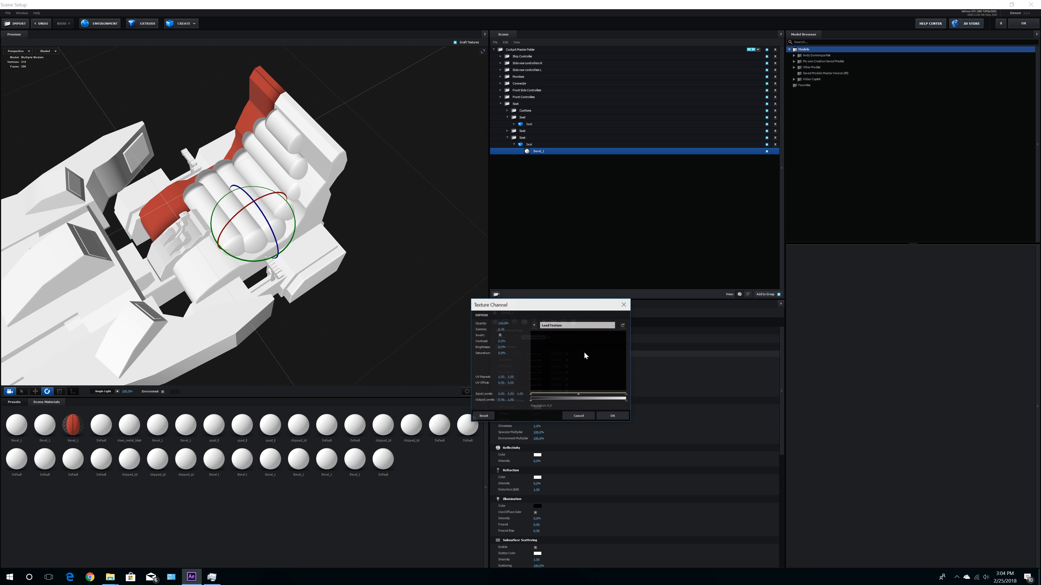
left_click(587, 328)
left_click(760, 380)
double_click(760, 380)
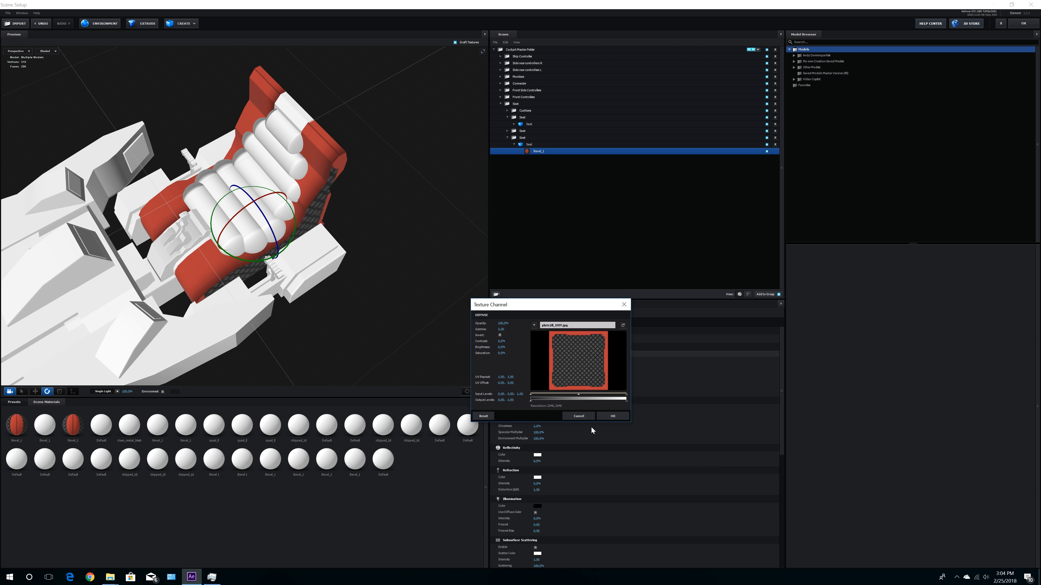
left_click(613, 416)
Step: Load plate2_NORM as the normal bump texture of the third Seat model's material
left_click(533, 383)
left_click(575, 351)
double_click(759, 391)
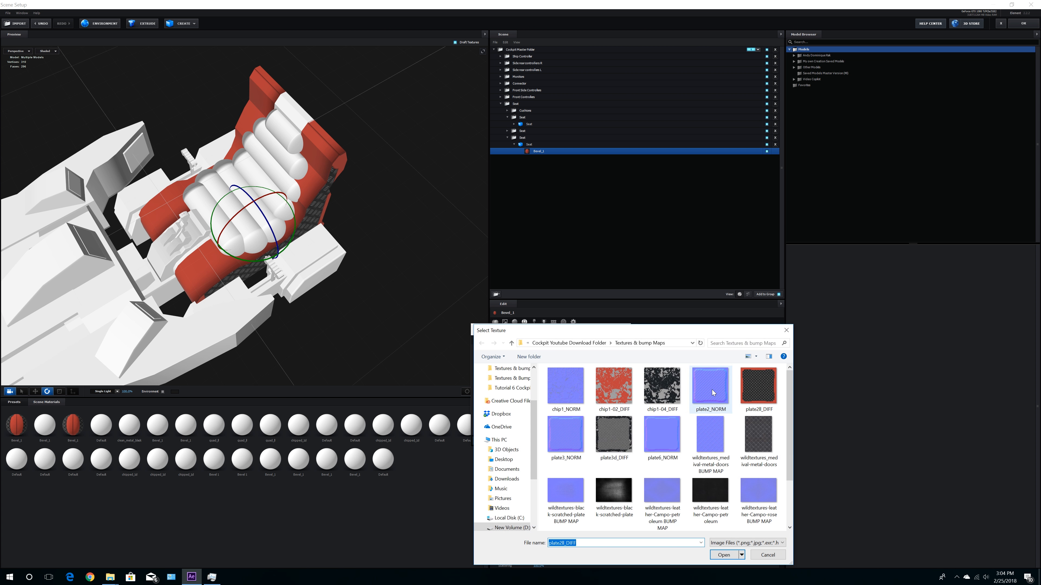
left_click(612, 441)
left_click(556, 379)
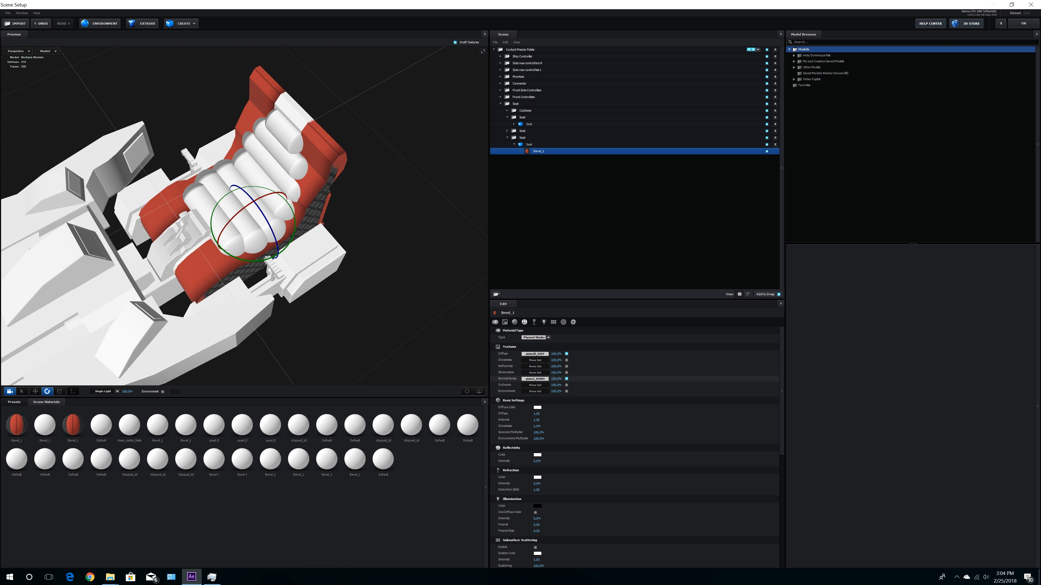
Step: Reselect the third Seat model's material, set its glossiness to 30% and lower its environment multiplier
left_click(514, 144)
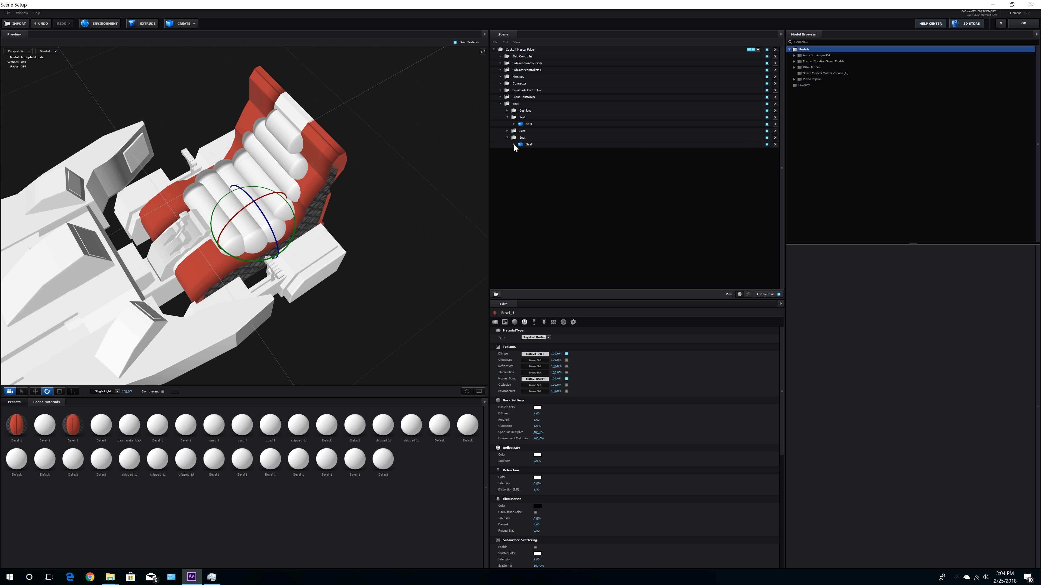
left_click(508, 137)
left_click(507, 131)
left_click(507, 144)
left_click(522, 145)
left_click(528, 152)
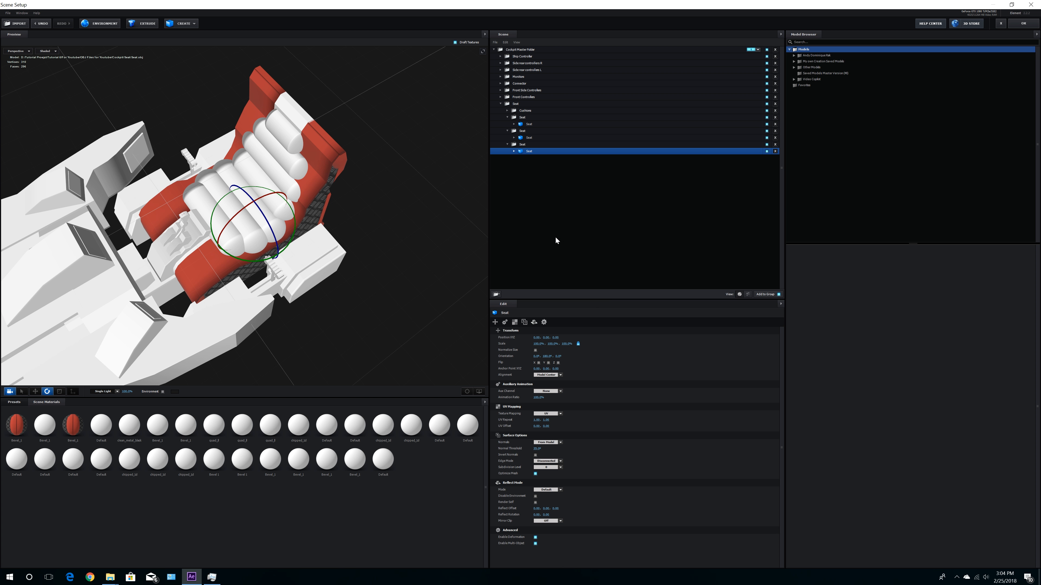
left_click(529, 159)
left_click(537, 426)
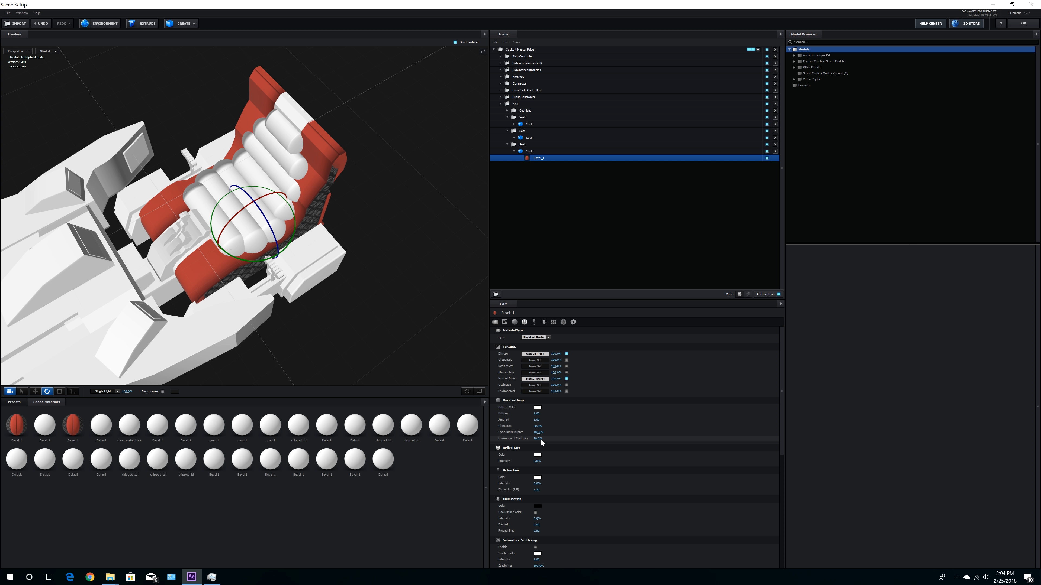
Step: Assign wildtextures-leather-Campo-petroleum as the diffuse texture of the second Seat model's material
left_click(514, 138)
left_click(538, 145)
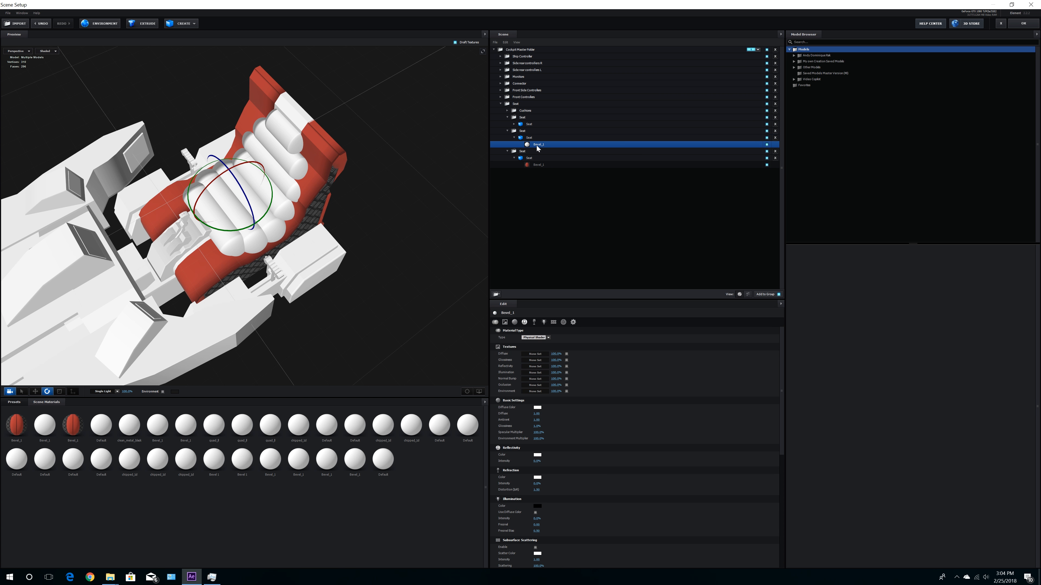
left_click(535, 354)
left_click(578, 329)
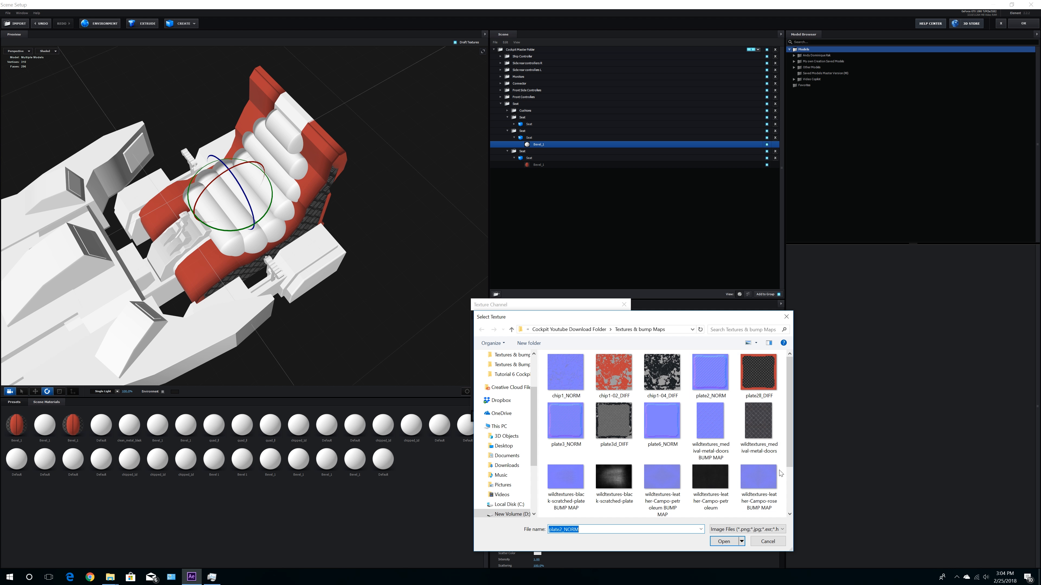
scroll(713, 431, "down", 1)
double_click(711, 428)
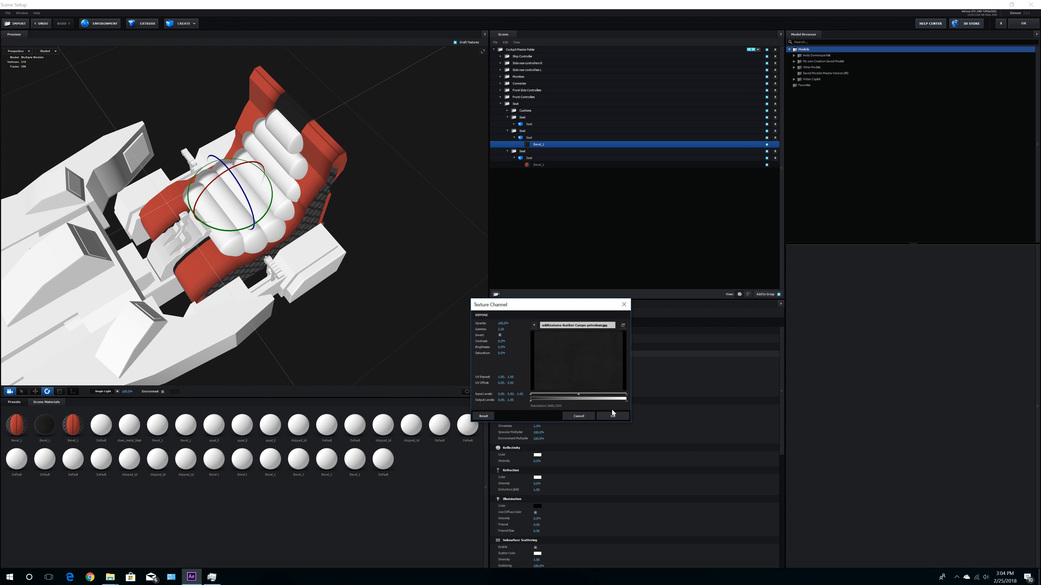
left_click(607, 416)
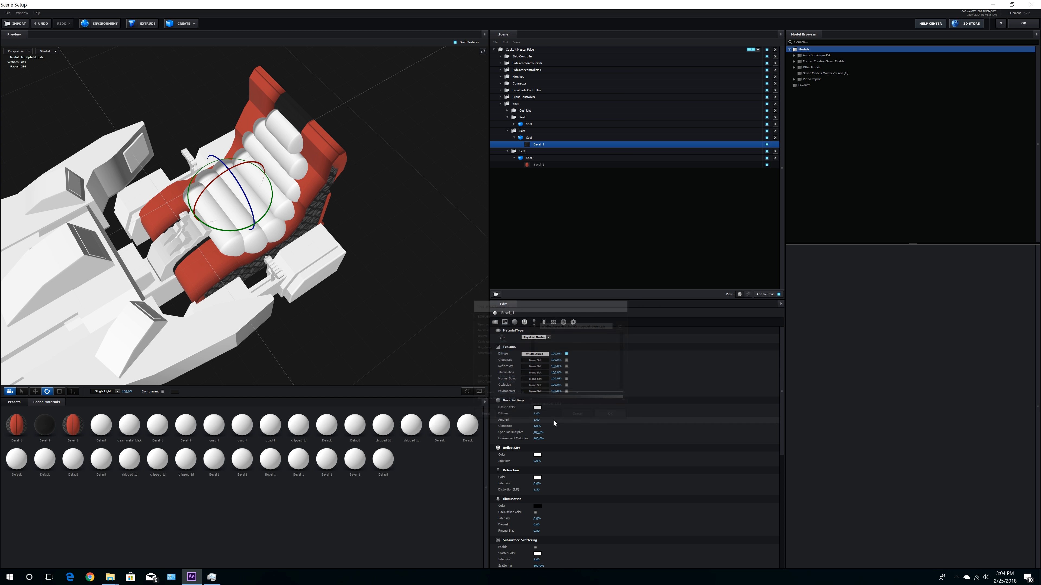
Step: Load wildtextures-leather-Campo-rose BUMP MAP as the normal bump texture of the second Seat model's material
left_click(536, 386)
left_click(582, 349)
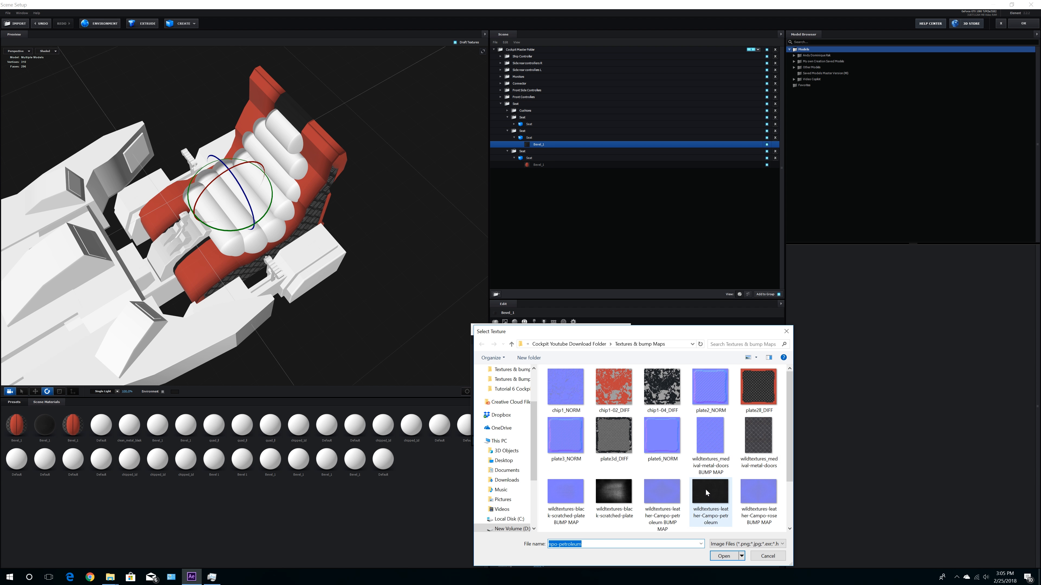
double_click(758, 491)
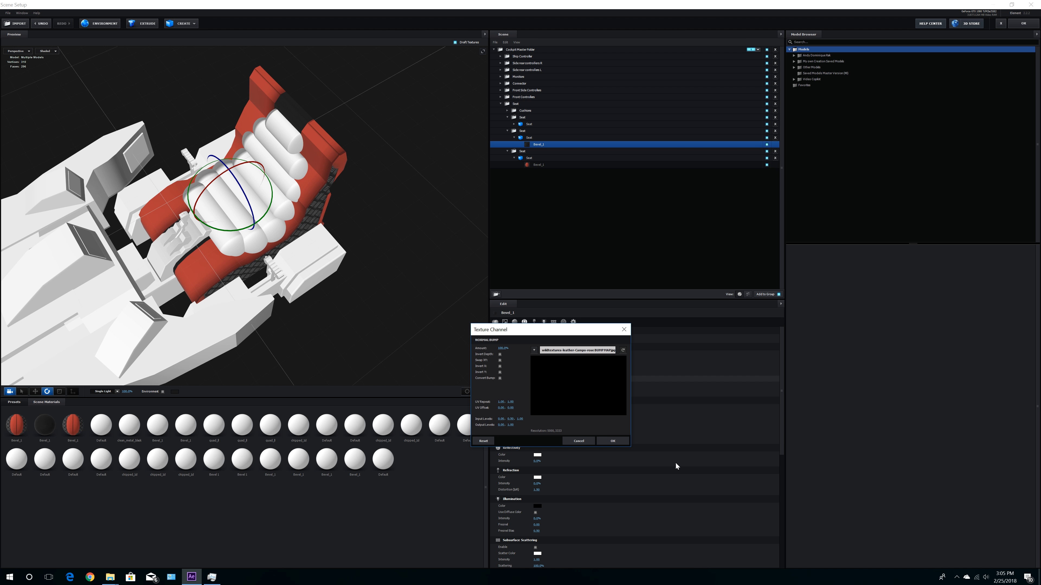
left_click(612, 442)
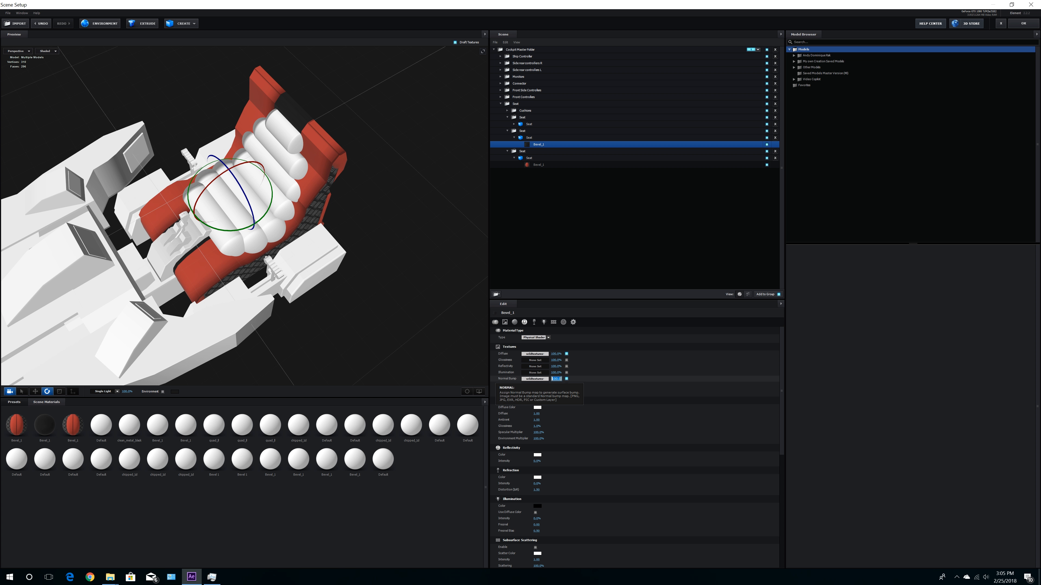
Step: Set the second Seat material's glossiness to 30% and lower its environment multiplier, checking the seat from another angle
left_click(539, 432)
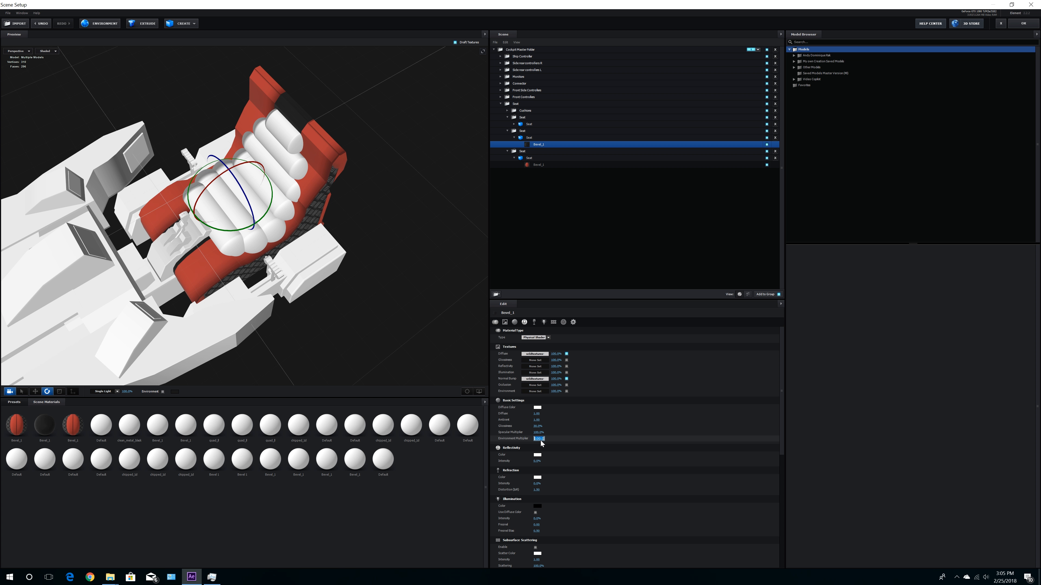
mouse_move(400, 245)
left_mouse_down()
mouse_move(336, 221)
mouse_move(368, 223)
mouse_move(346, 248)
mouse_move(407, 239)
mouse_move(382, 237)
mouse_move(381, 255)
mouse_move(429, 267)
mouse_move(386, 198)
mouse_move(388, 319)
mouse_move(368, 186)
mouse_move(383, 192)
mouse_move(315, 307)
mouse_move(372, 290)
mouse_move(380, 300)
mouse_move(462, 295)
mouse_move(370, 305)
mouse_move(343, 271)
mouse_move(366, 302)
mouse_move(369, 226)
mouse_move(377, 231)
mouse_move(344, 244)
mouse_move(410, 243)
left_mouse_up()
left_click_drag(308, 252, 387, 284)
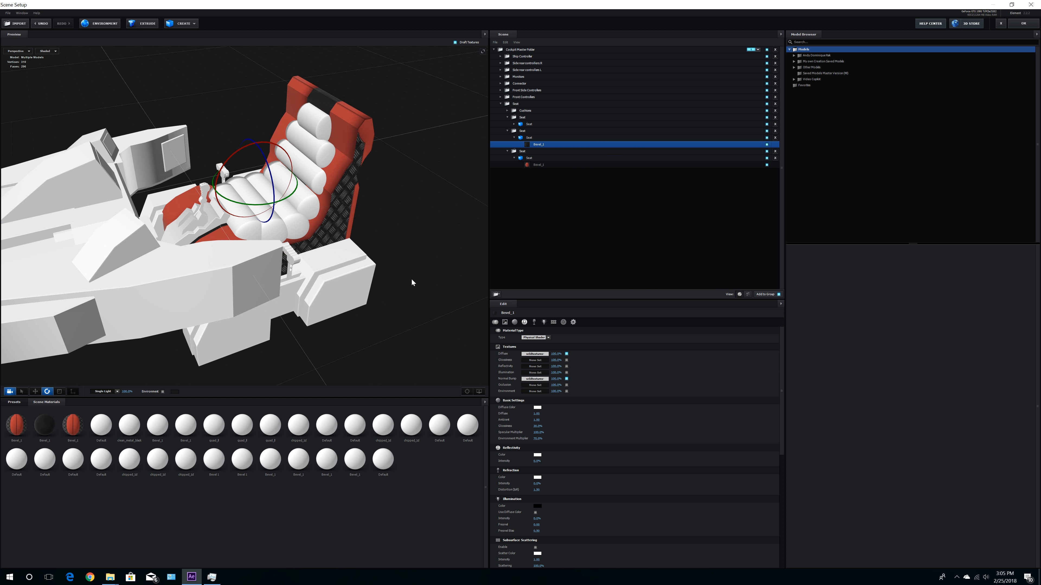
Step: Collapse the three Seat subgroups in the scene hierarchy
left_click(514, 140)
left_click(506, 132)
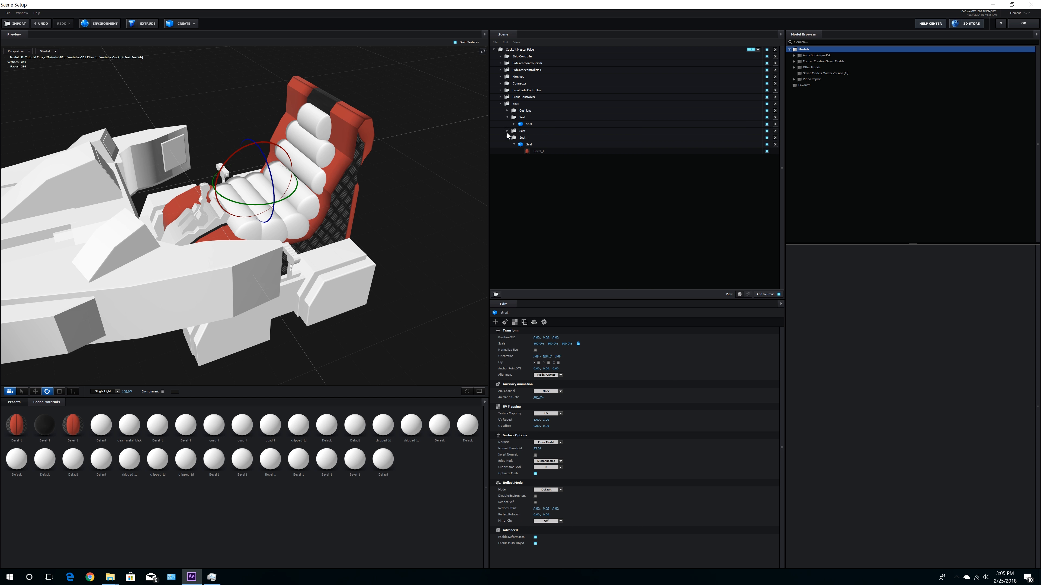
left_click(507, 138)
left_click(506, 118)
left_click(511, 118)
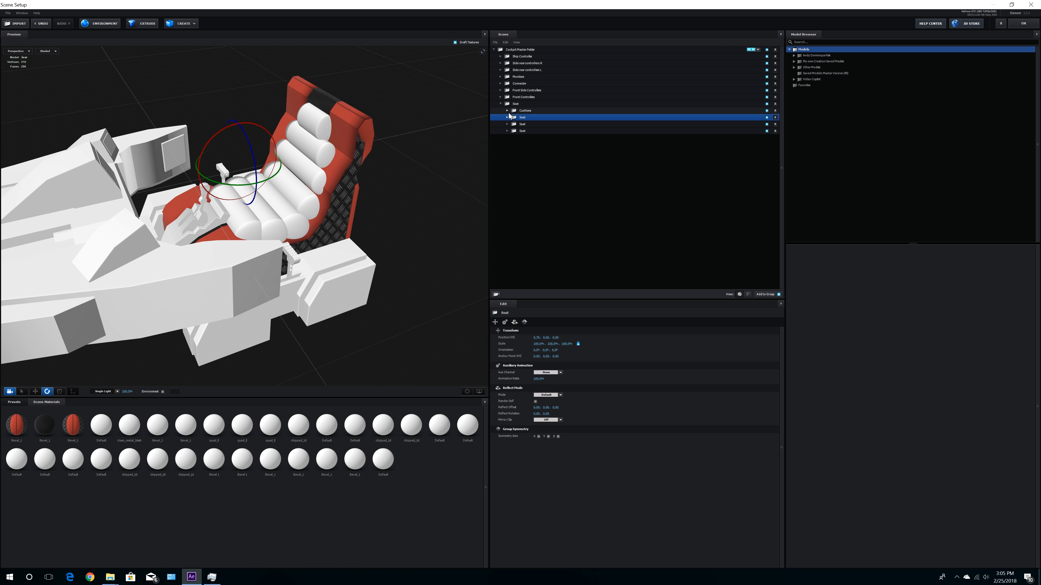
Step: Assign wildtextures-leather-Campo-rose as the diffuse texture of the Default material on the Cushion model in Cushion 7
left_click(508, 110)
left_click(515, 118)
left_click(545, 124)
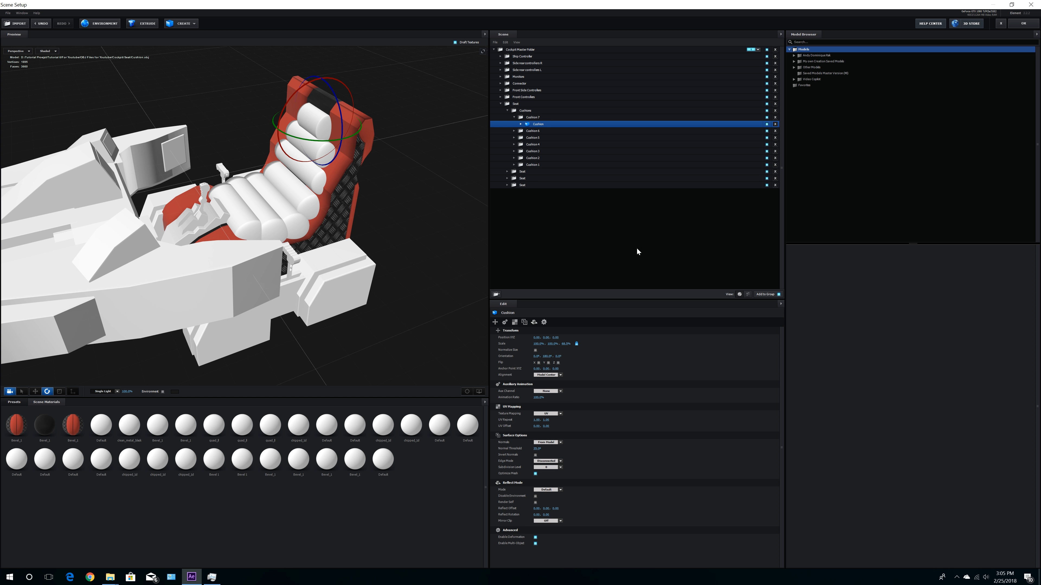
left_click(521, 124)
left_click(540, 132)
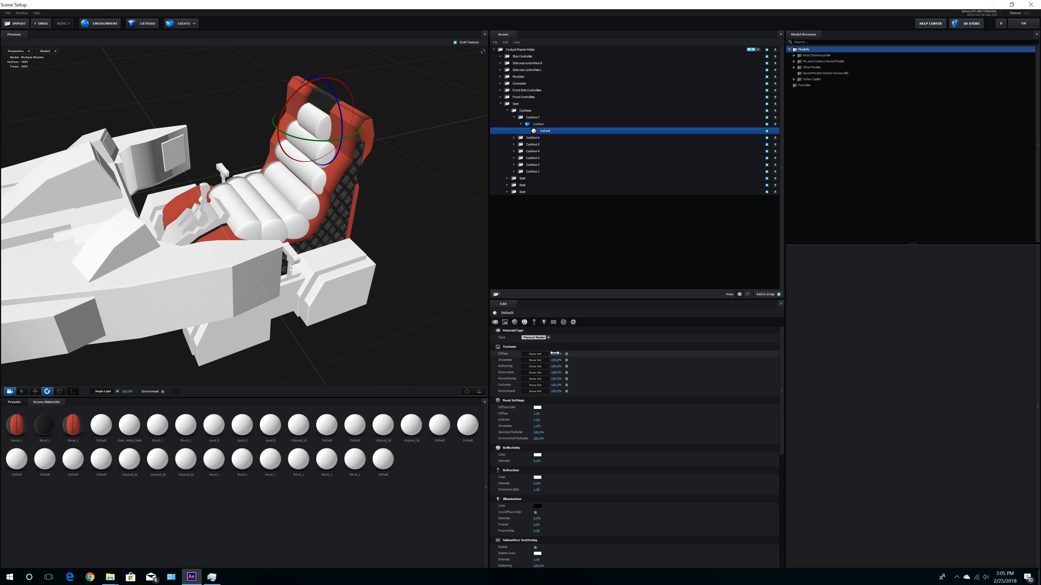
left_click(536, 355)
left_click(577, 327)
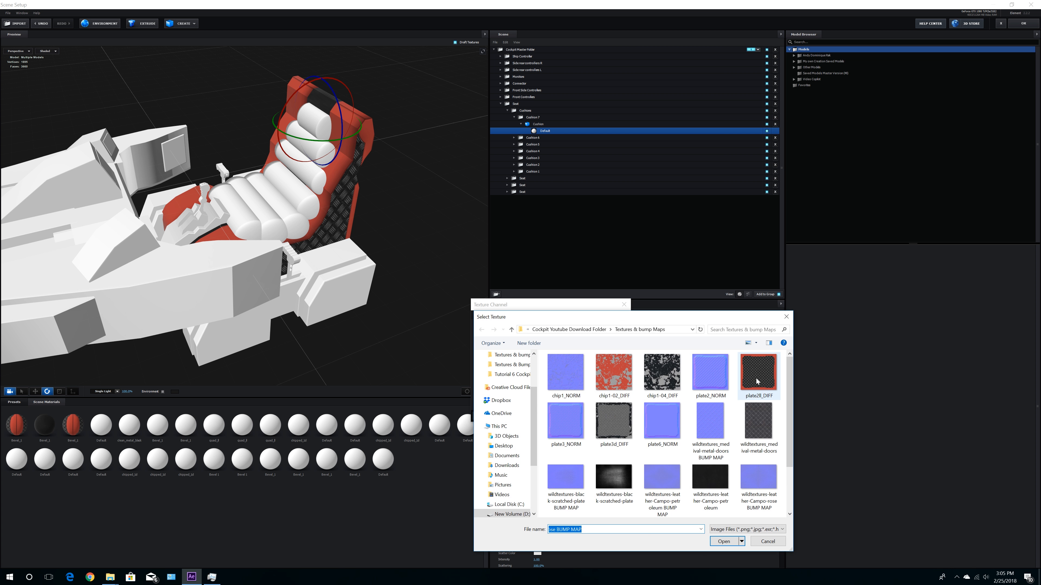
scroll(668, 433, "down", 2)
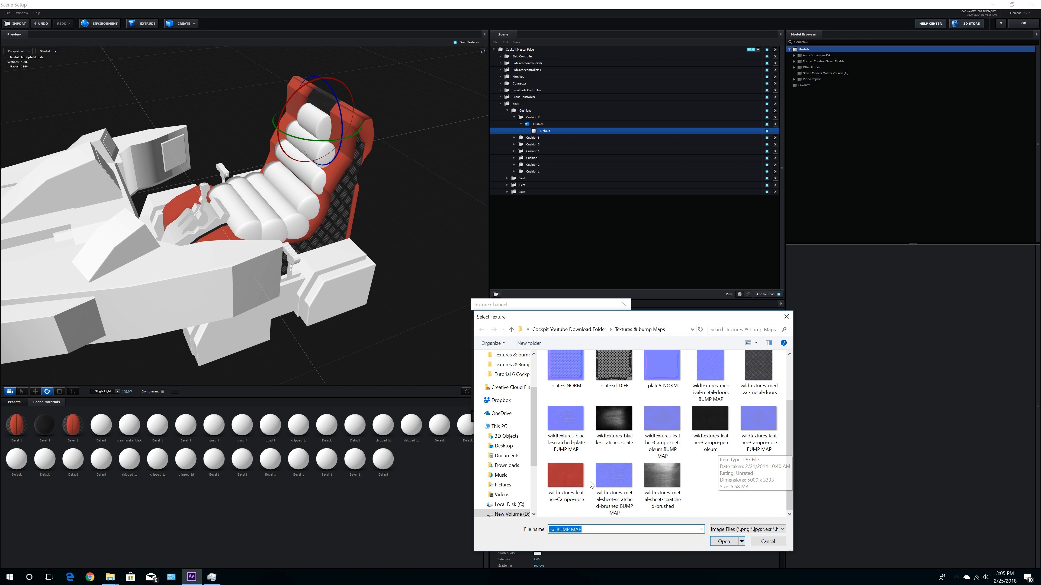
double_click(565, 476)
left_click(612, 417)
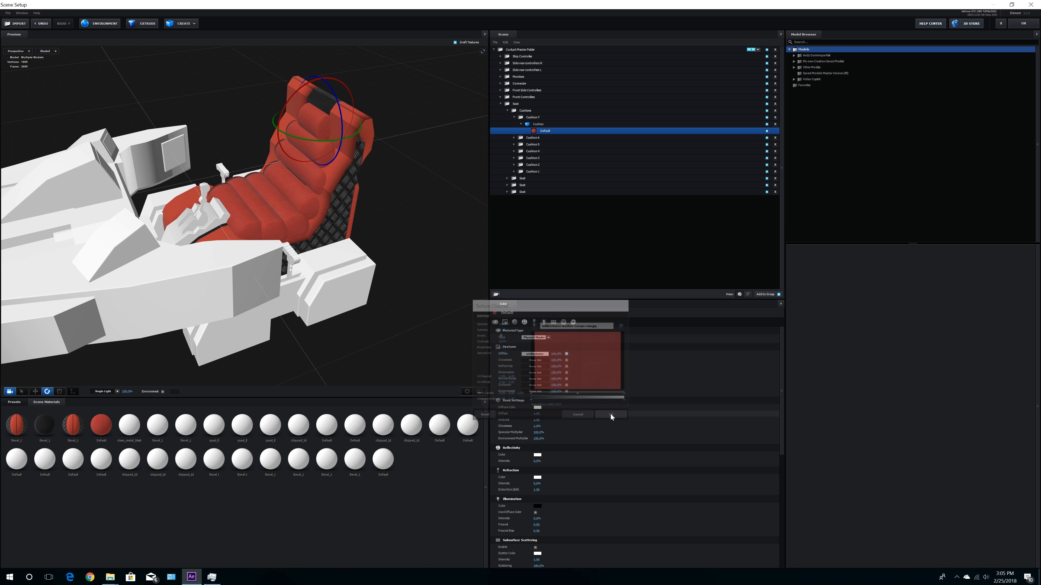
Step: Load wildtextures-leather-Campo-rose BUMP MAP as the normal bump texture of the cushion material
left_click(537, 373)
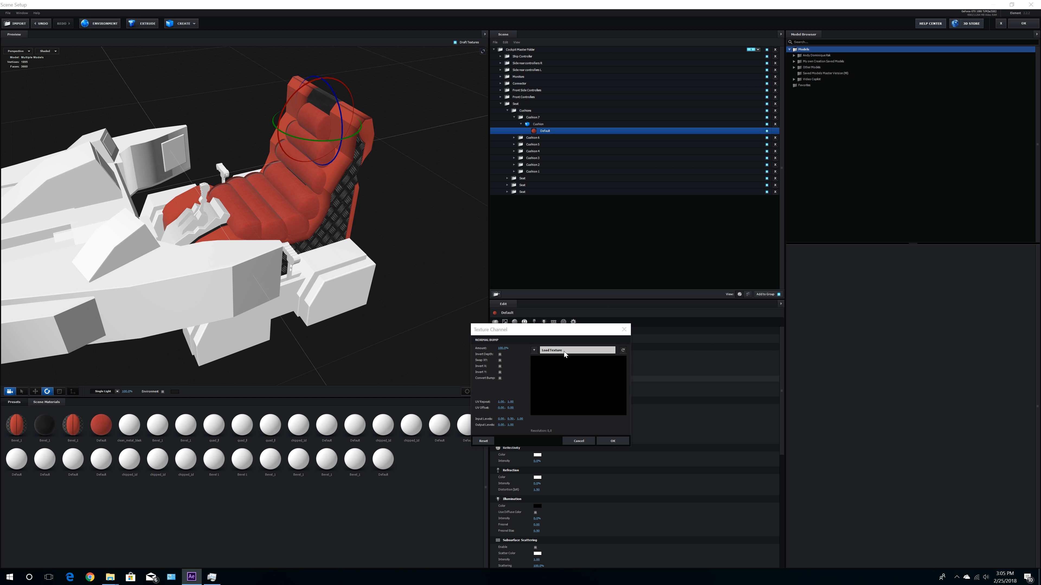
left_click(565, 351)
scroll(610, 484, "down", 1)
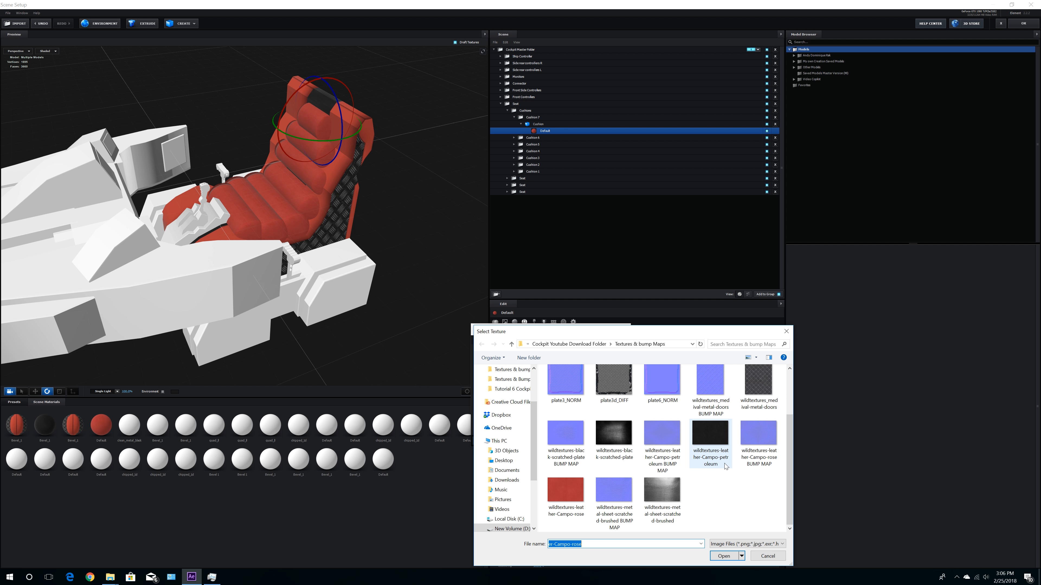
double_click(758, 434)
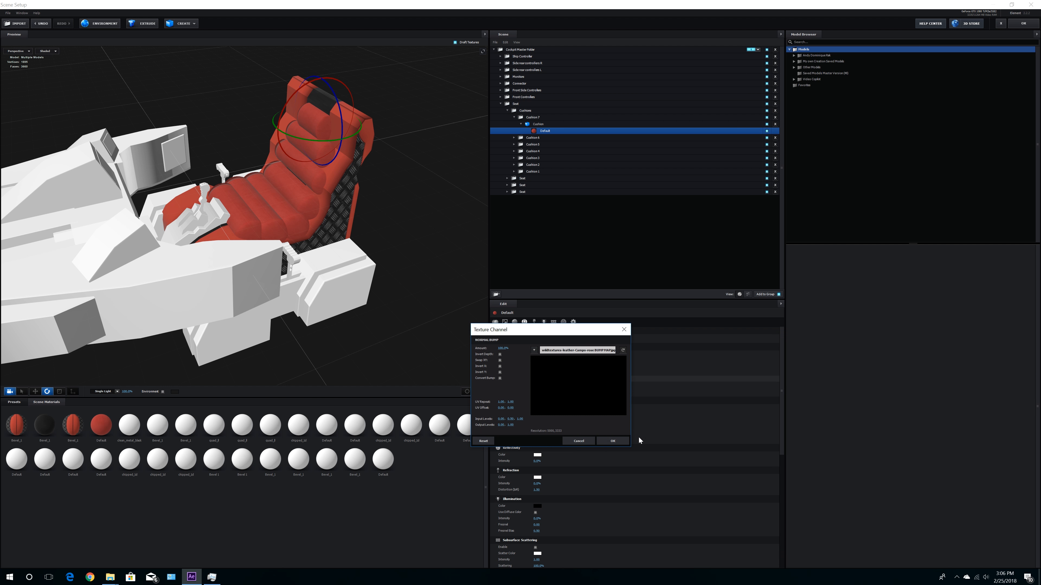
left_click(614, 441)
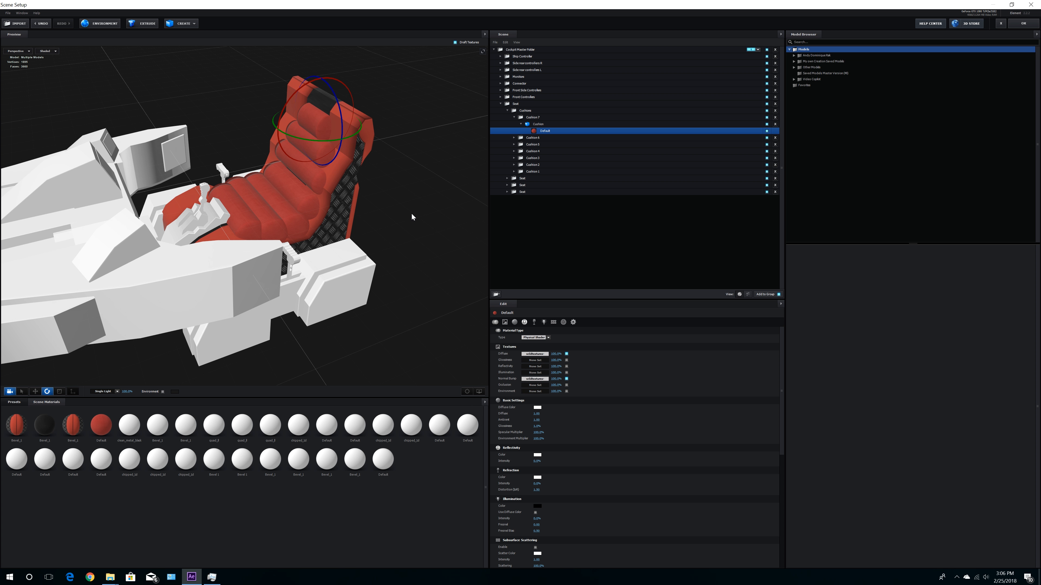
Step: Set the cushion material's glossiness to 30% and lower its environment multiplier
left_click_drag(411, 217, 400, 219)
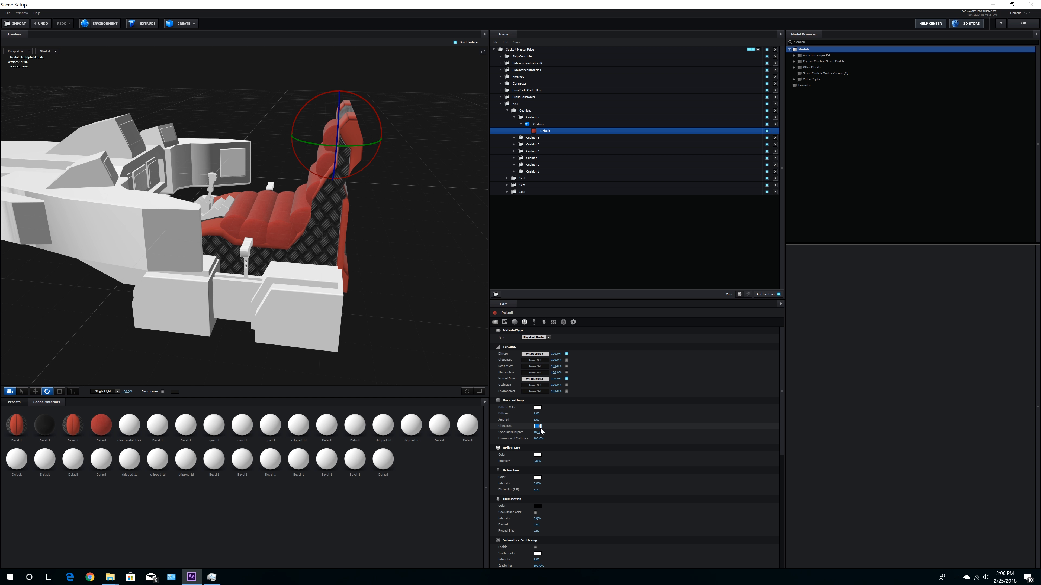
type("30")
key("Return")
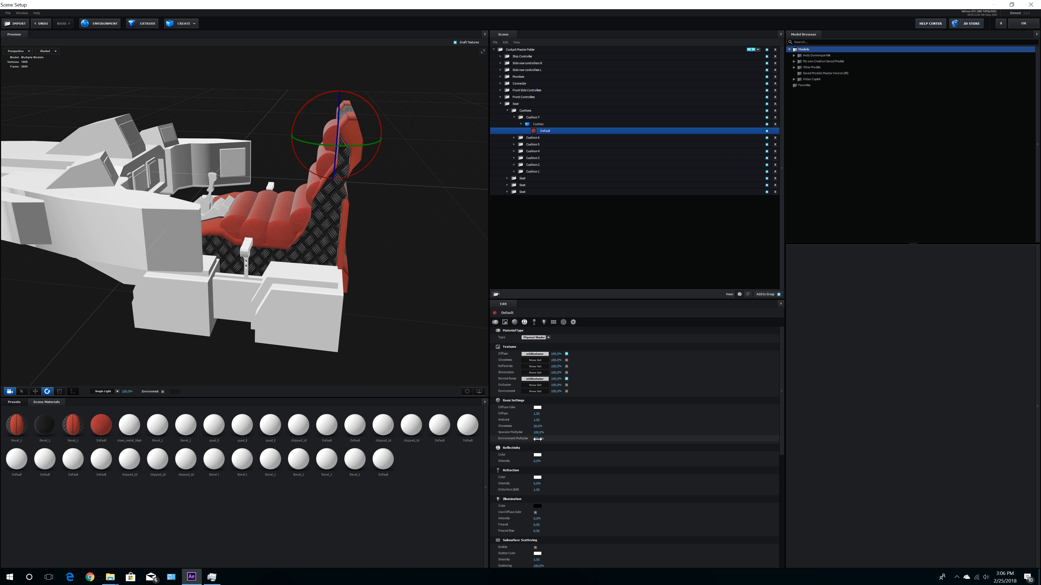
key("Return")
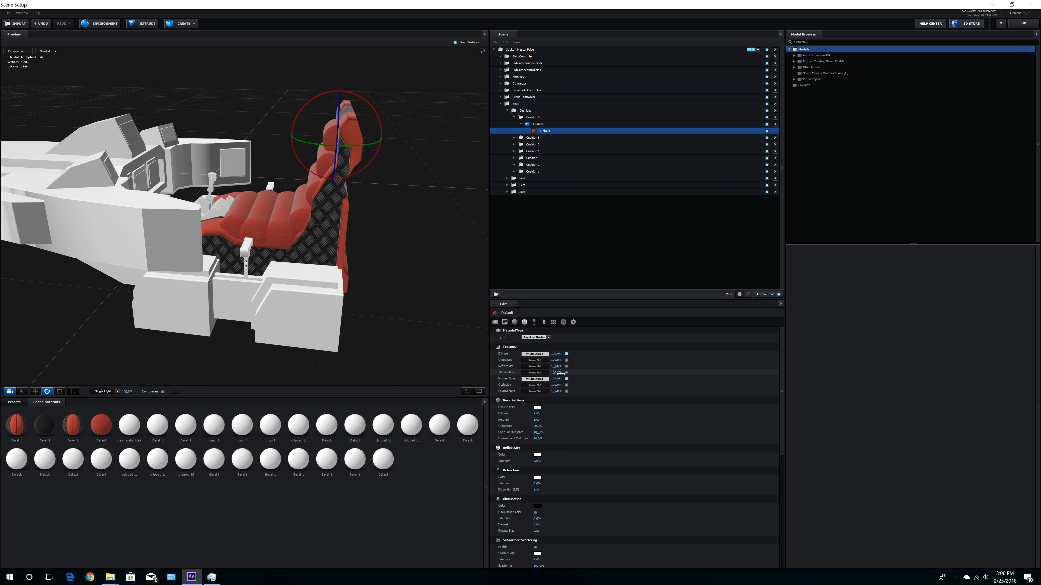
Step: Collapse the Cushion 7 subgroup and the Cushions group in the scene hierarchy
left_click(519, 124)
left_click(514, 117)
left_click(508, 111)
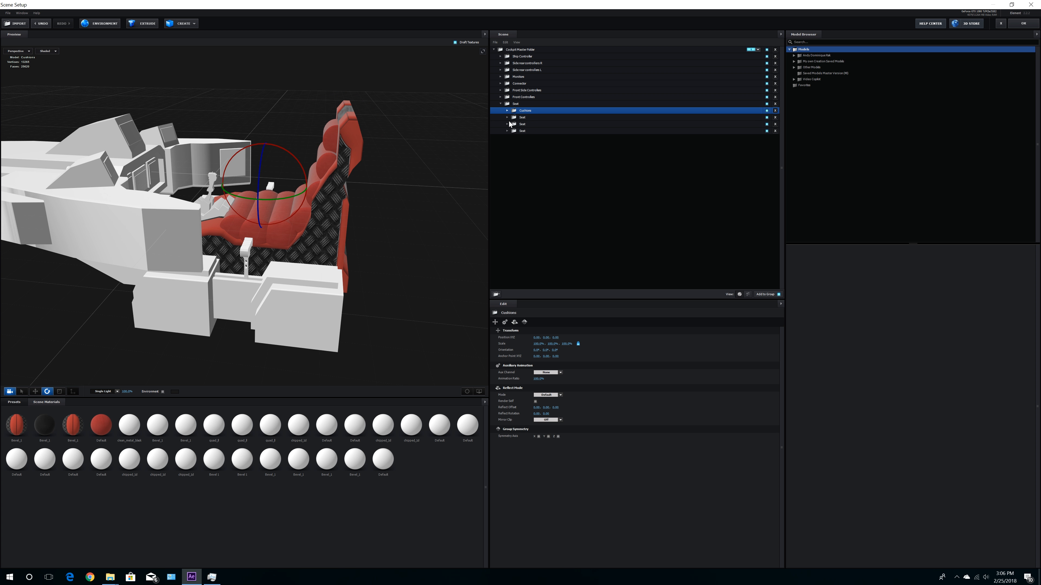
Step: Replace the second Seat material's normal bump texture with wildtextures-leather-Campo-petroleum BUMP MAP
left_click(507, 124)
left_click(514, 130)
left_click(538, 138)
left_click(586, 367)
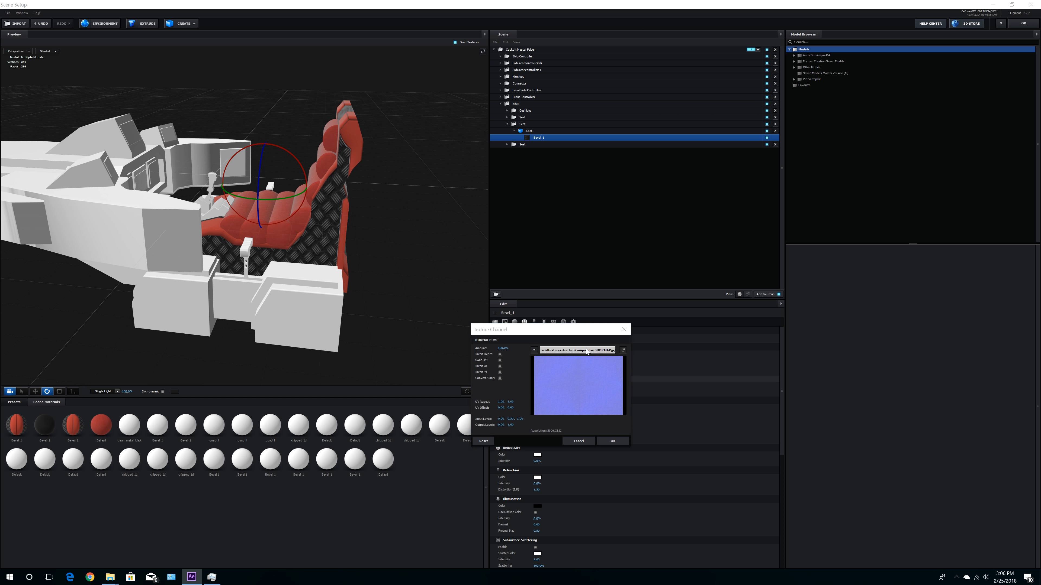
left_click(587, 352)
double_click(669, 495)
left_click(612, 441)
Step: Examine the leather texture on the cushions and the black strip on the seat's back up close
left_click_drag(476, 354, 293, 246)
scroll(294, 245, "up", 10)
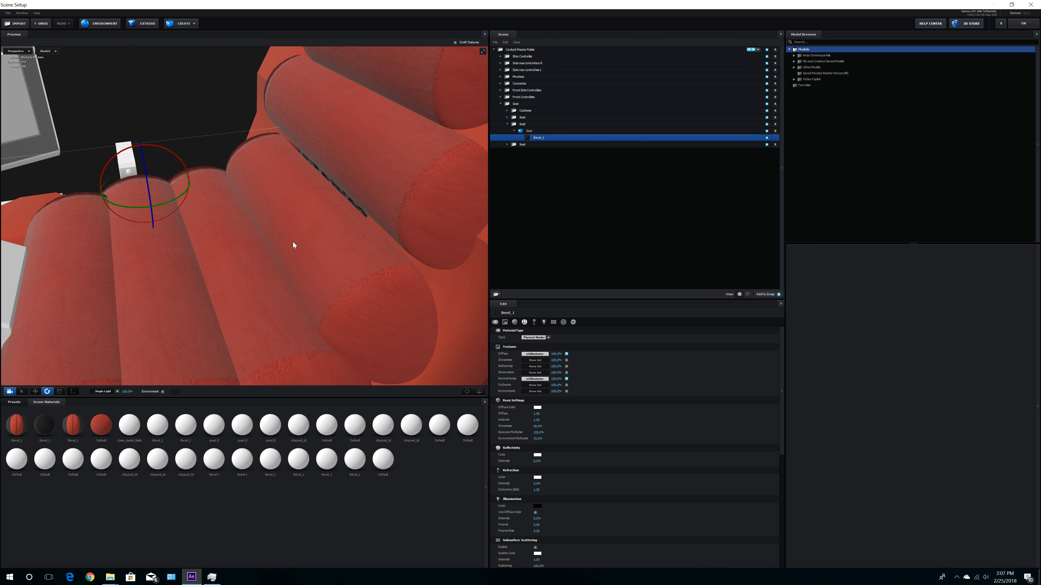
left_click_drag(294, 245, 353, 202)
scroll(297, 237, "down", 10)
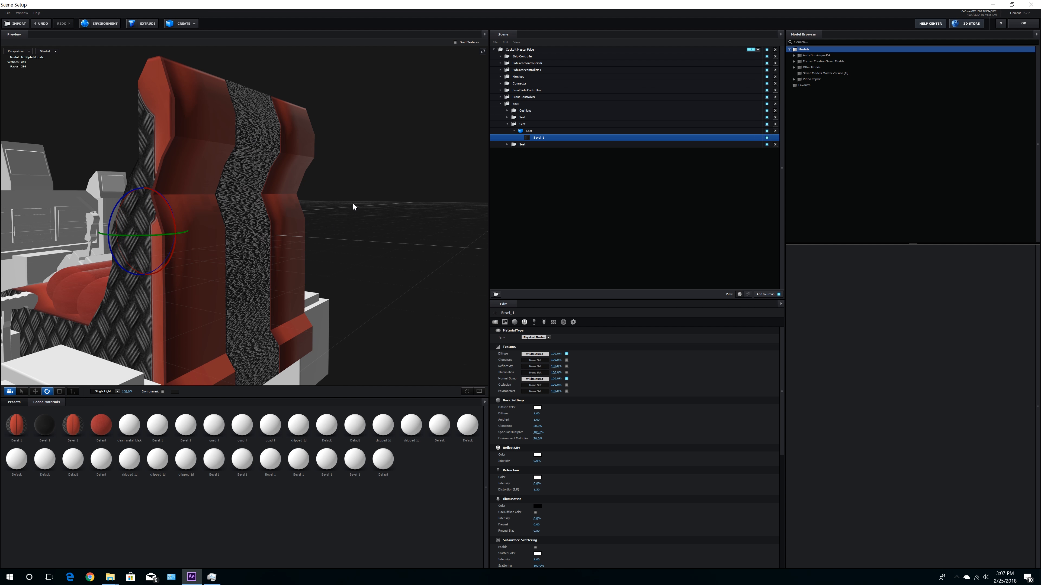
scroll(320, 235, "up", 5)
scroll(319, 235, "up", 2)
mouse_move(330, 238)
left_mouse_down()
mouse_move(322, 241)
mouse_move(332, 239)
left_mouse_up()
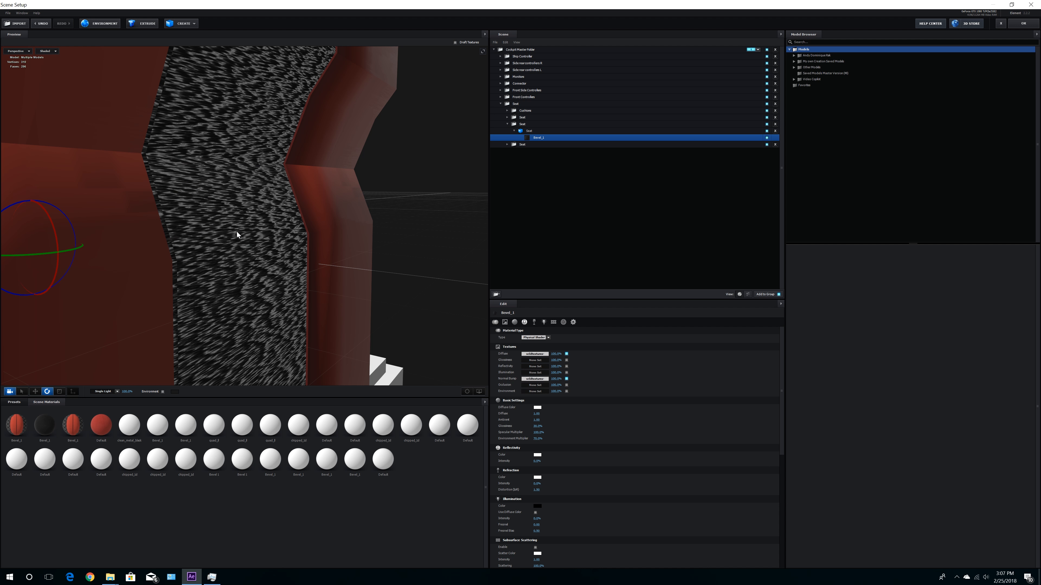
left_click_drag(262, 222, 287, 218)
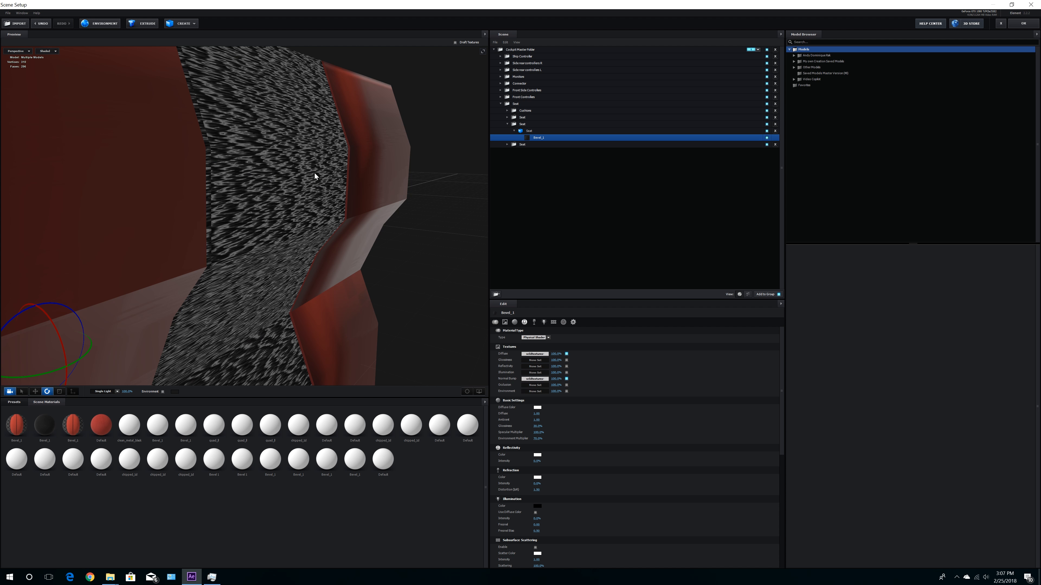
scroll(266, 244, "down", 3)
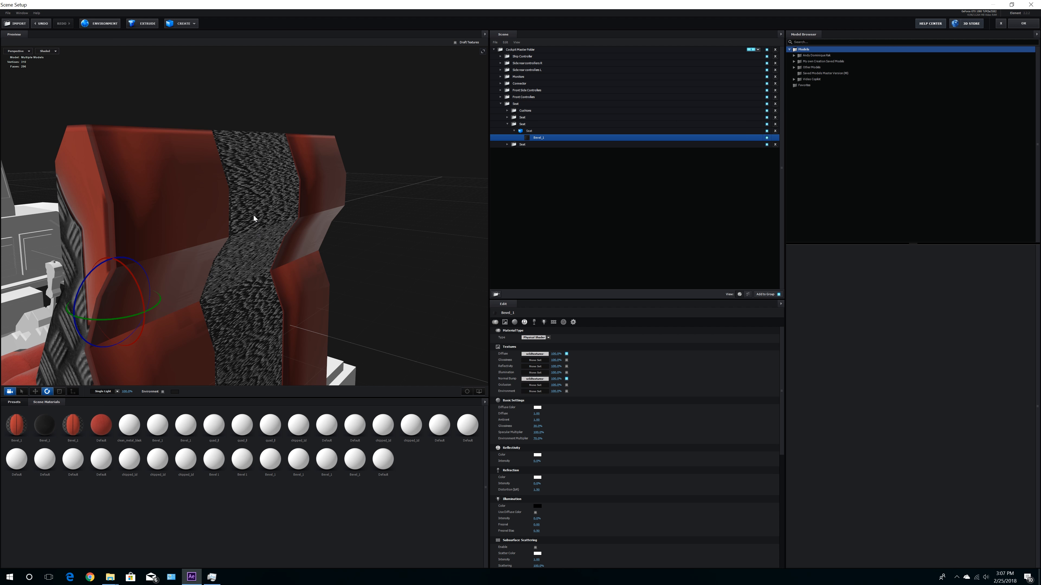
mouse_move(253, 217)
left_mouse_down()
mouse_move(261, 243)
mouse_move(314, 223)
mouse_move(248, 219)
left_mouse_up()
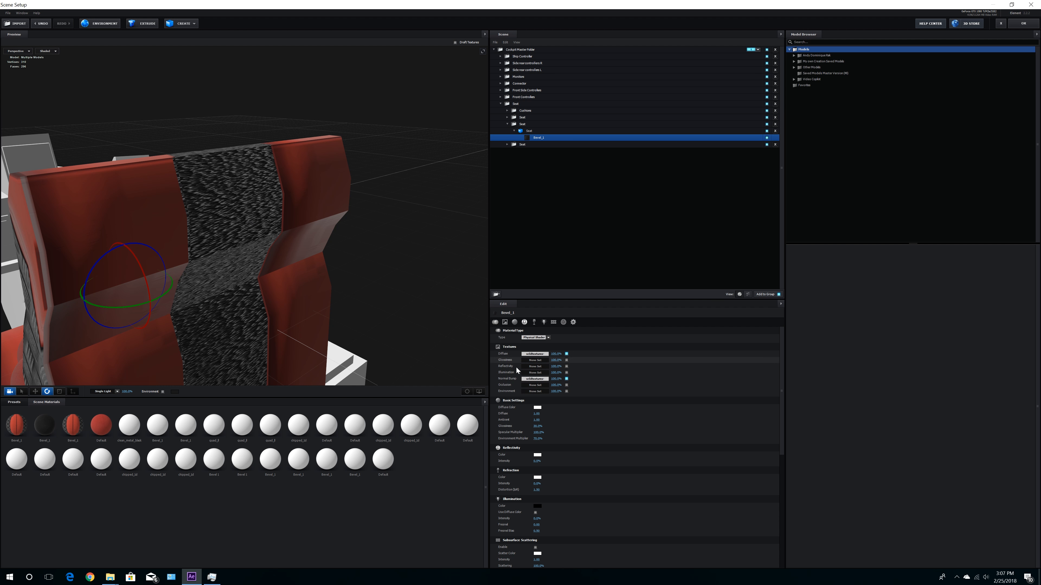
Step: Set the UV repeat of the second Seat material's diffuse and normal bump textures to 10 in both directions
left_click(535, 354)
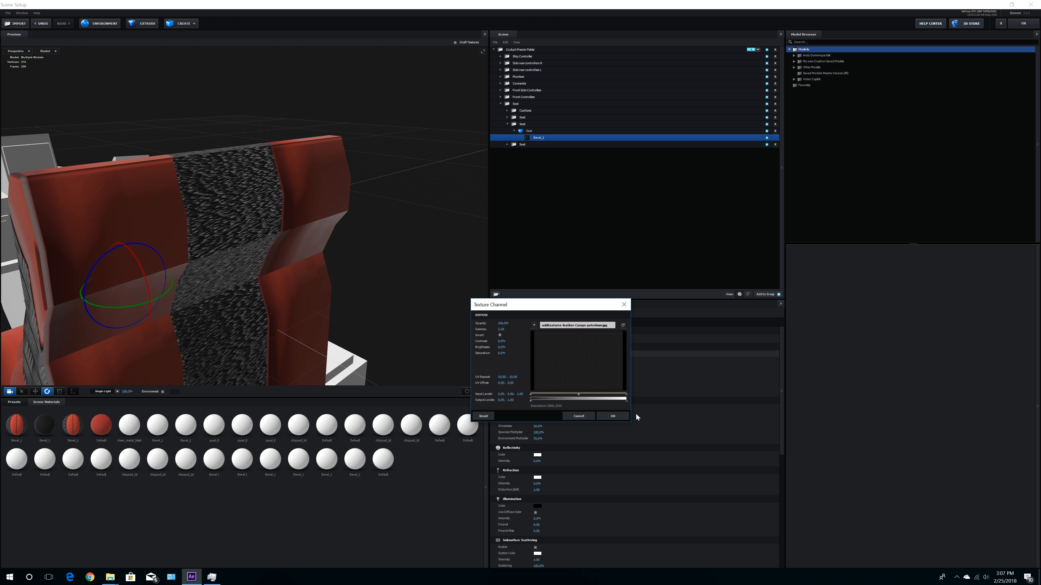
left_click(613, 416)
left_click(534, 383)
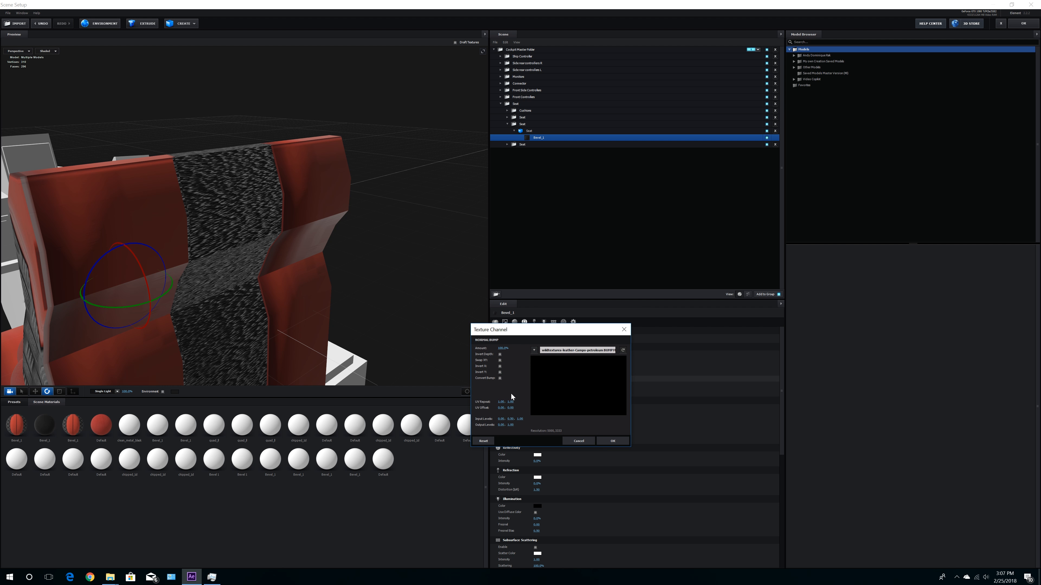
type("10")
key("Return")
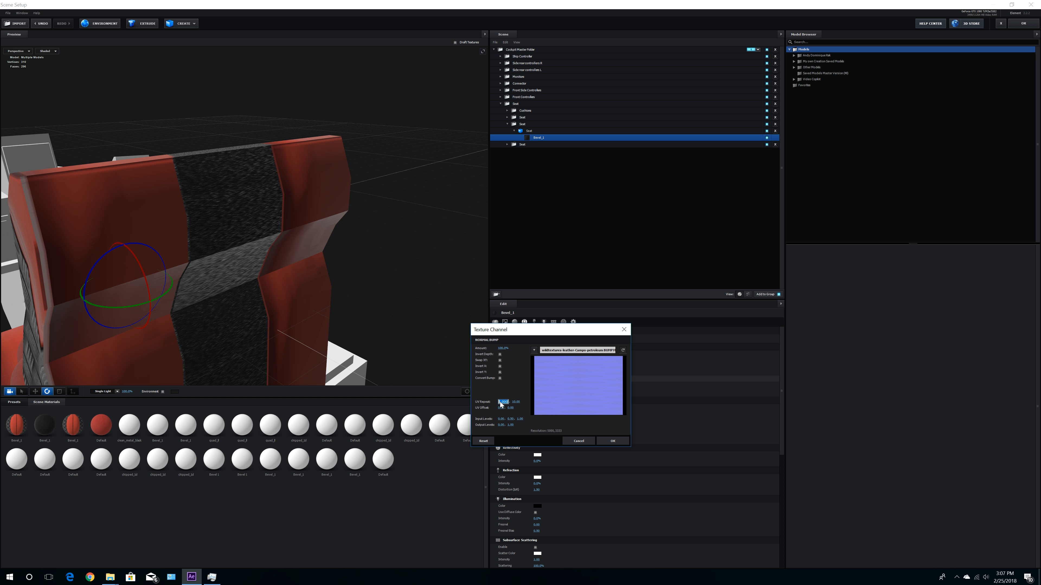
left_click(606, 440)
left_click_drag(313, 300, 322, 298)
scroll(305, 299, "up", 6)
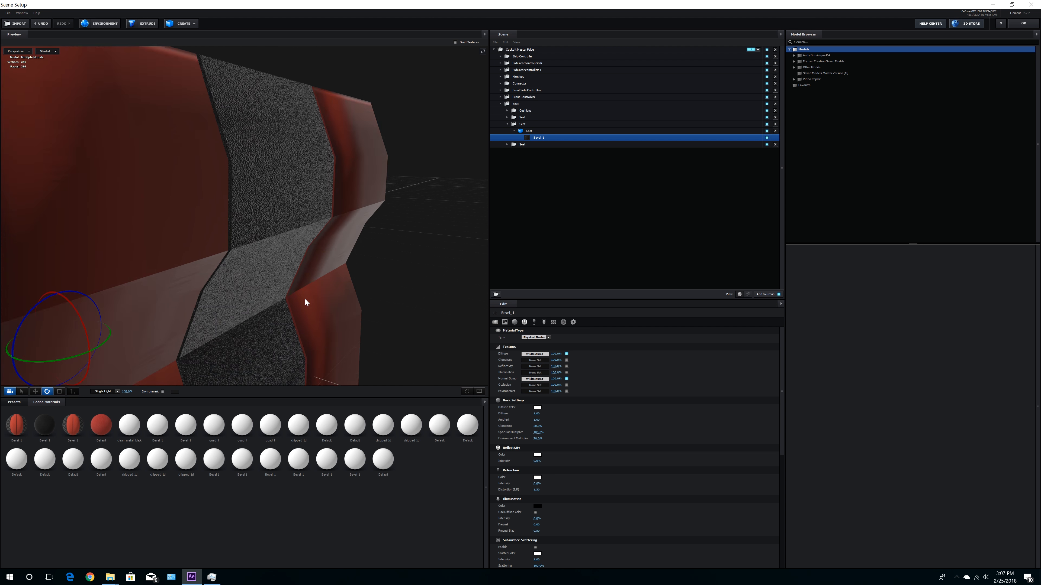
Step: Collapse the second Seat subgroup and the main Seat group in the scene hierarchy
scroll(305, 299, "down", 7)
left_click_drag(305, 298, 358, 250)
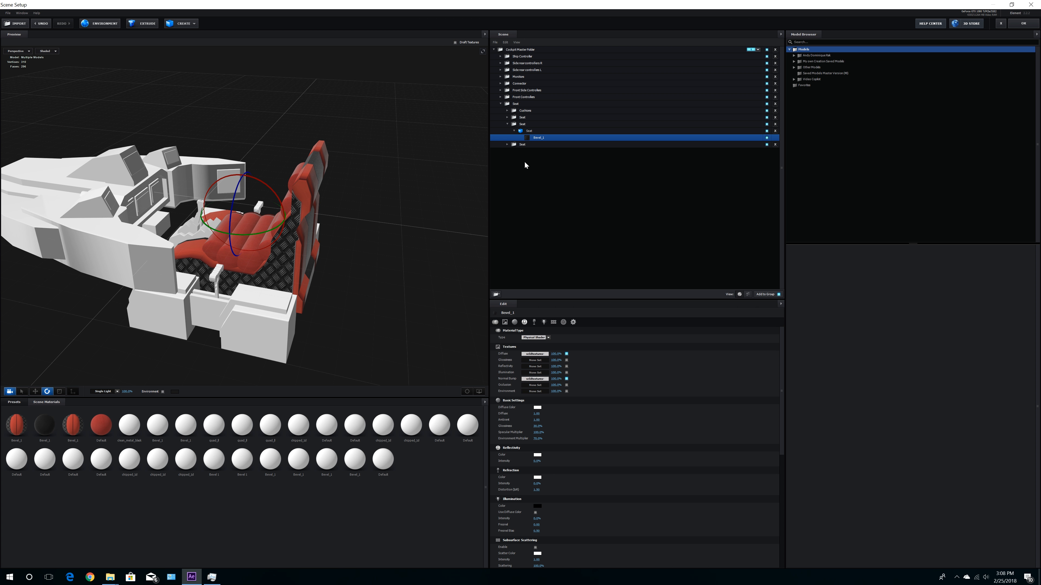
left_click(514, 131)
left_click(508, 124)
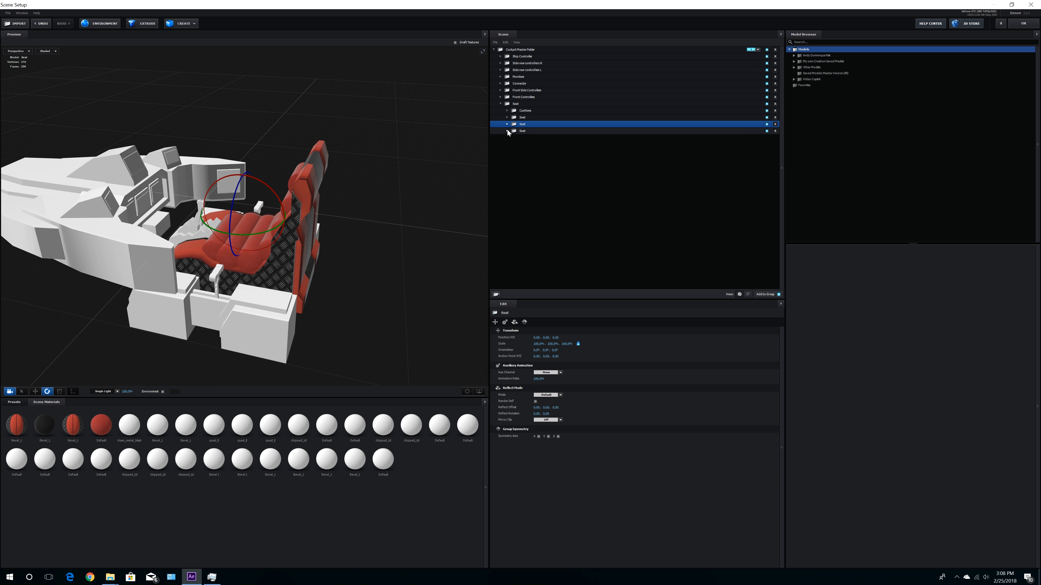
left_click(501, 104)
left_click_drag(344, 275, 365, 284)
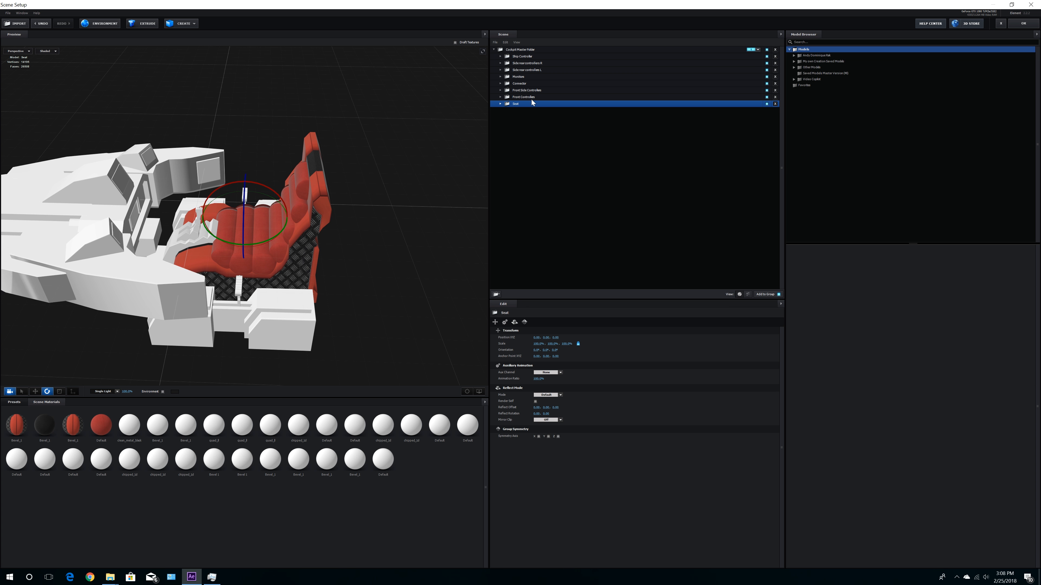
Step: Expand the Front Controllers group and select its Outter Frame subgroup, framing the front panel up close
left_click(499, 97)
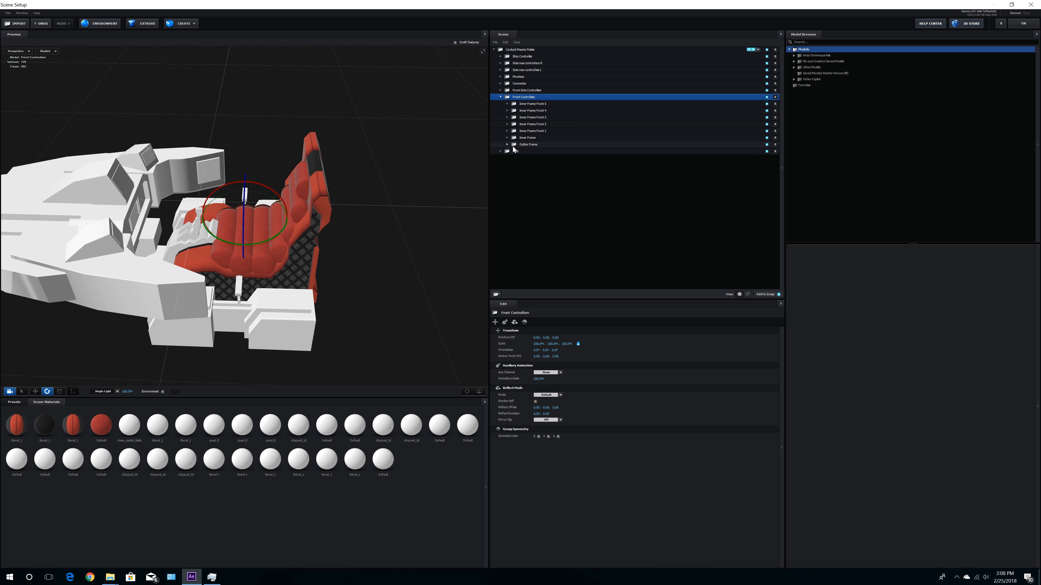
left_click(532, 144)
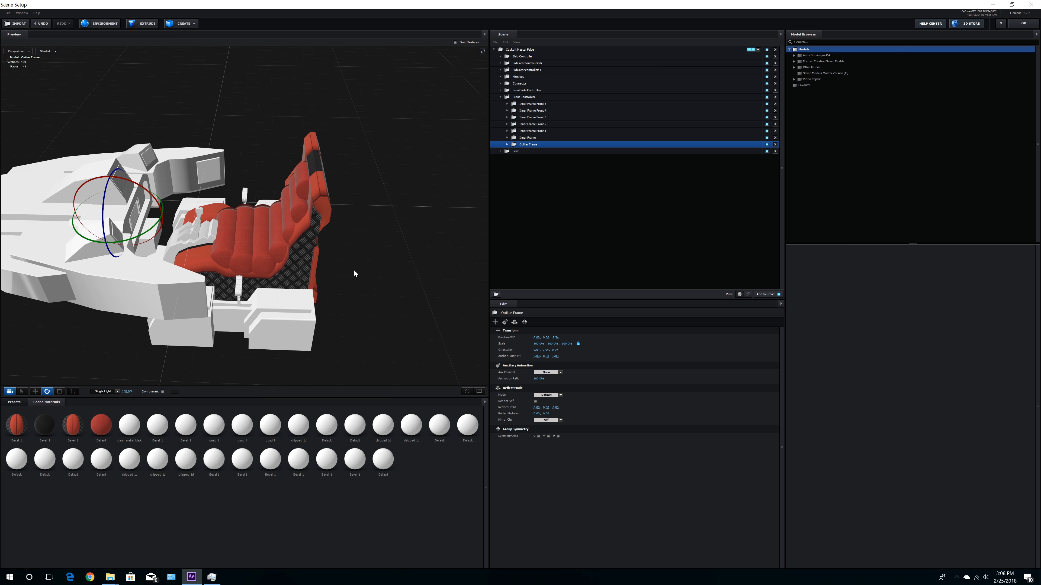
left_click_drag(385, 267, 362, 299)
left_click(465, 389)
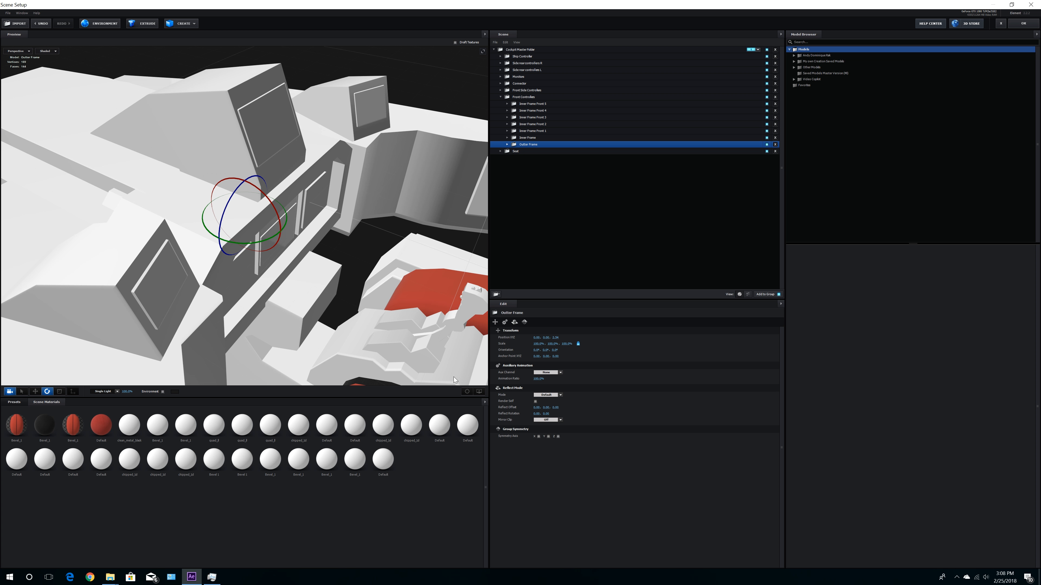
mouse_move(308, 271)
left_mouse_down()
mouse_move(294, 259)
mouse_move(303, 269)
left_mouse_up()
scroll(294, 258, "up", 3)
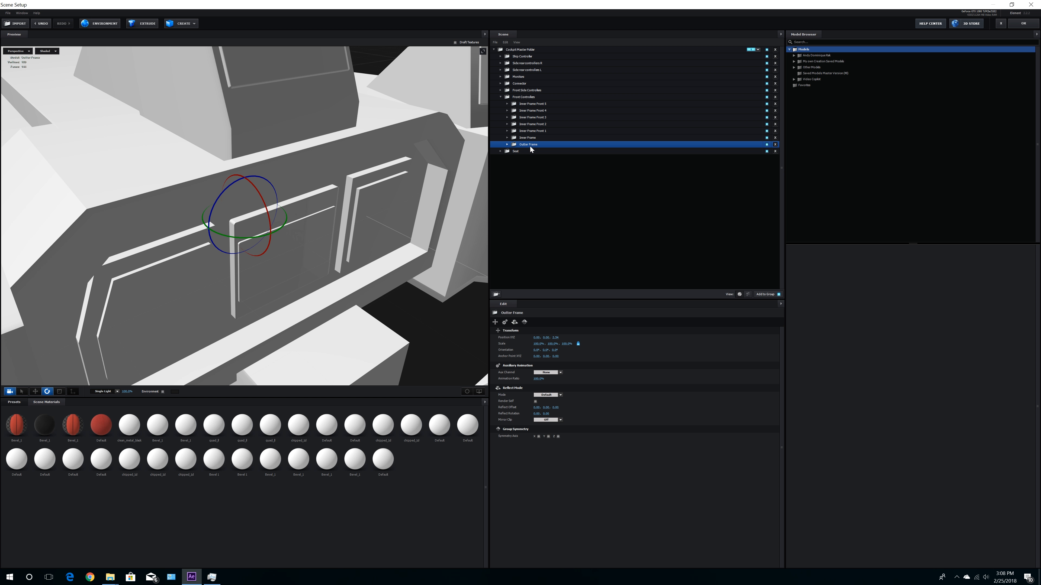
Step: Load wildtextures-leather-Campo-petroleum as the diffuse texture of the Outter Frame material
left_click(508, 145)
left_click(514, 152)
left_click(527, 159)
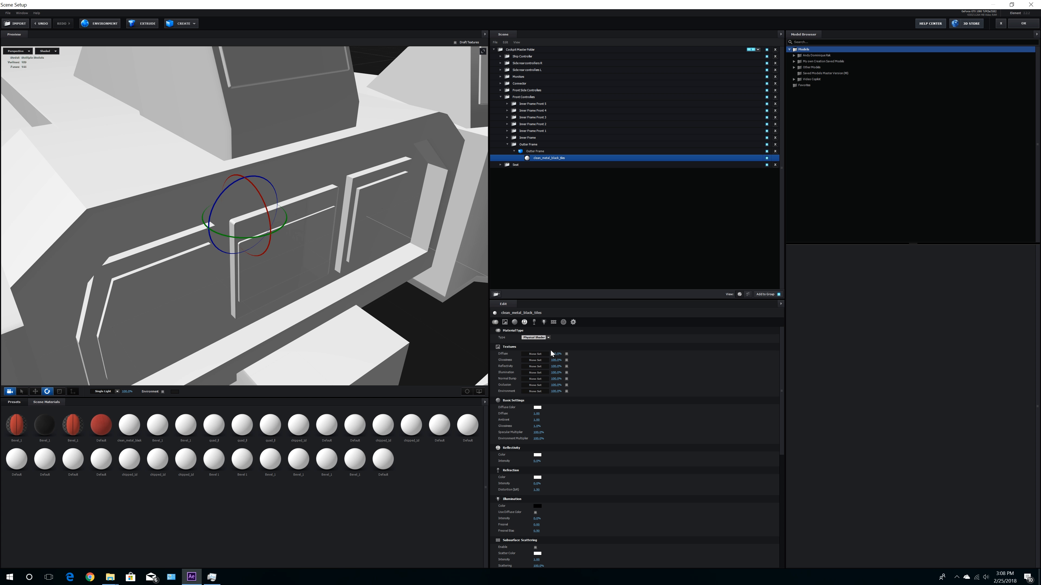
left_click(539, 353)
left_click(564, 324)
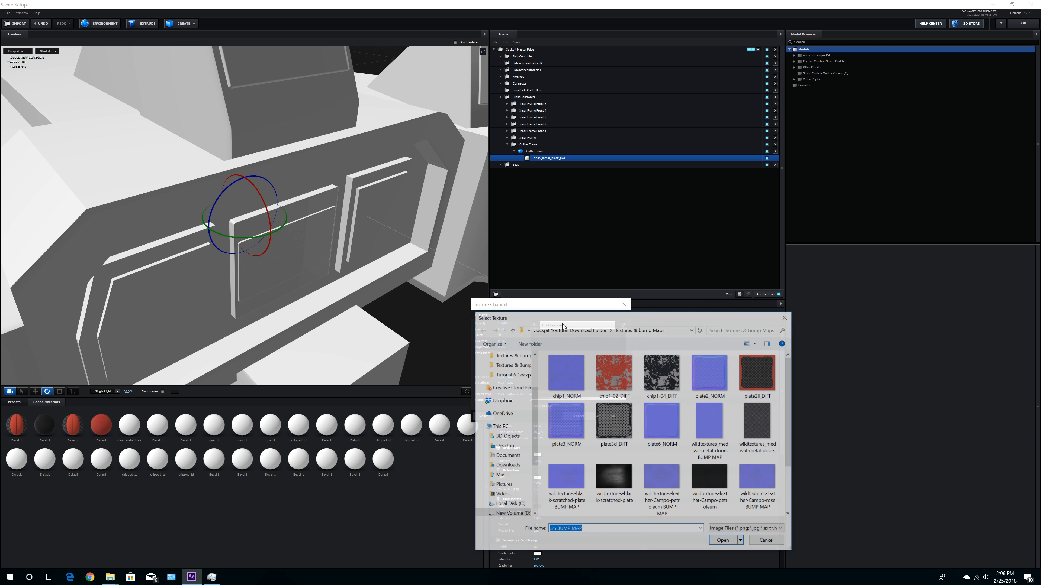
scroll(733, 451, "down", 1)
left_click(713, 427)
double_click(712, 427)
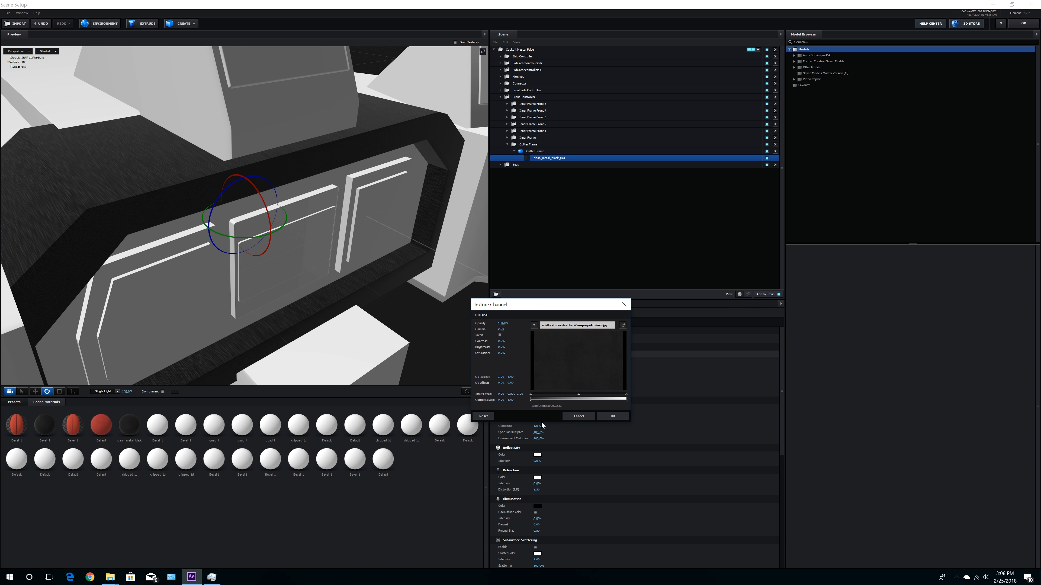
Step: Set the UV repeat of the Outter Frame material's diffuse texture to 15 in both directions
left_click(513, 377)
type("15")
key("Return")
left_click(501, 377)
type("15")
key("Return")
left_click(604, 414)
Step: Readjust the UV repeat of the Outter Frame material's diffuse texture, trying 25 and 50
scroll(266, 303, "up", 4)
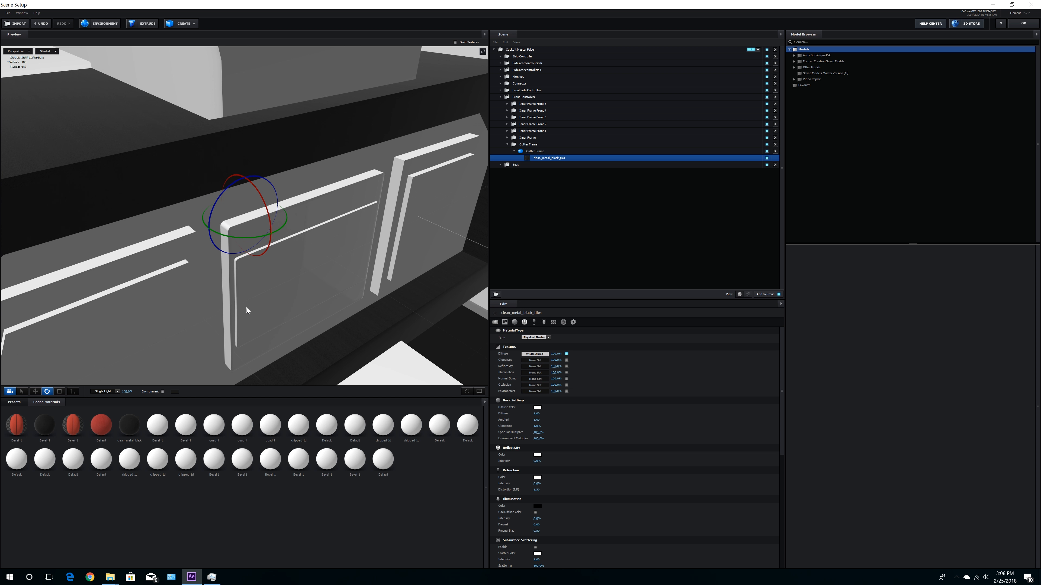
left_click_drag(240, 302, 342, 345)
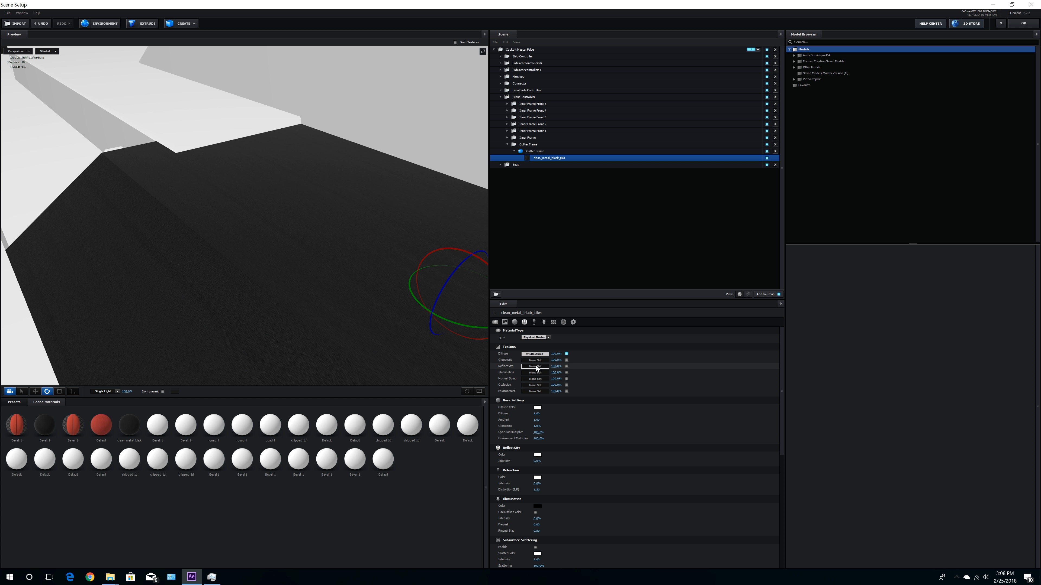
left_click(535, 354)
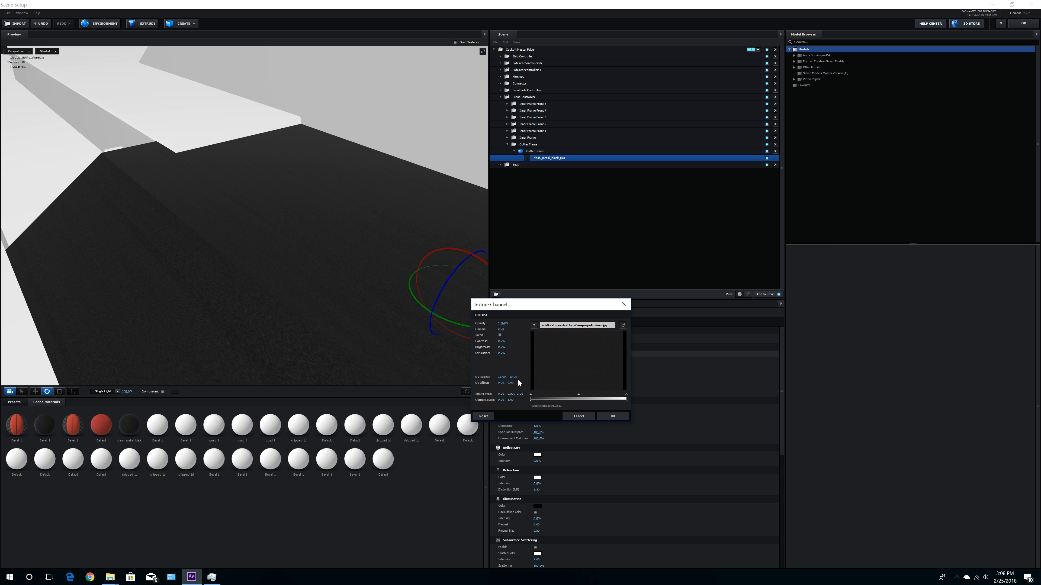
left_click(501, 376)
type("1")
left_click(512, 378)
type("25")
key("Return")
type("50")
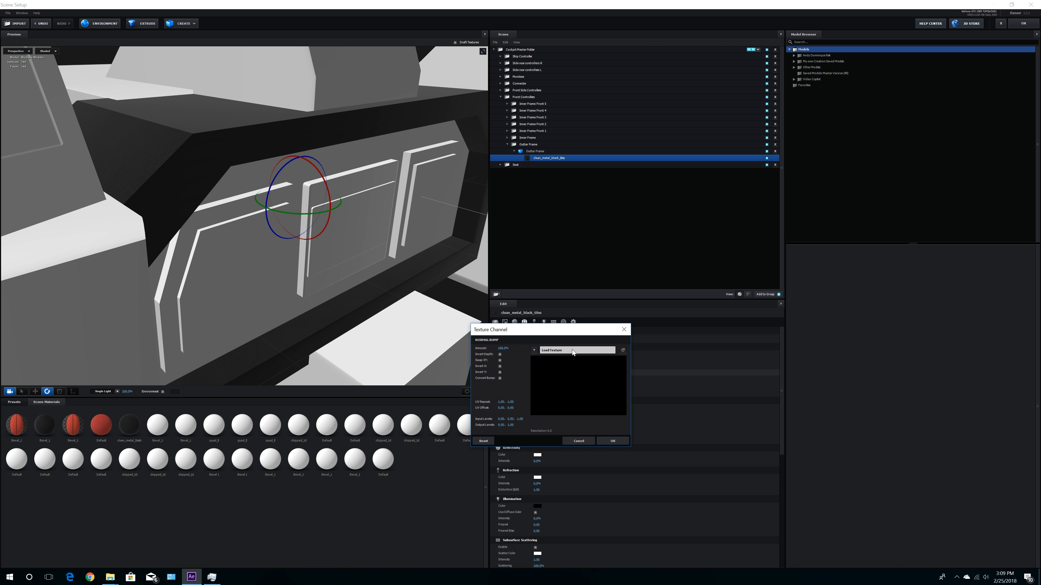
Step: Choose wildtextures-leather-Campo-rose BUMP MAP as the normal bump texture of the Outter Frame material
left_click(578, 349)
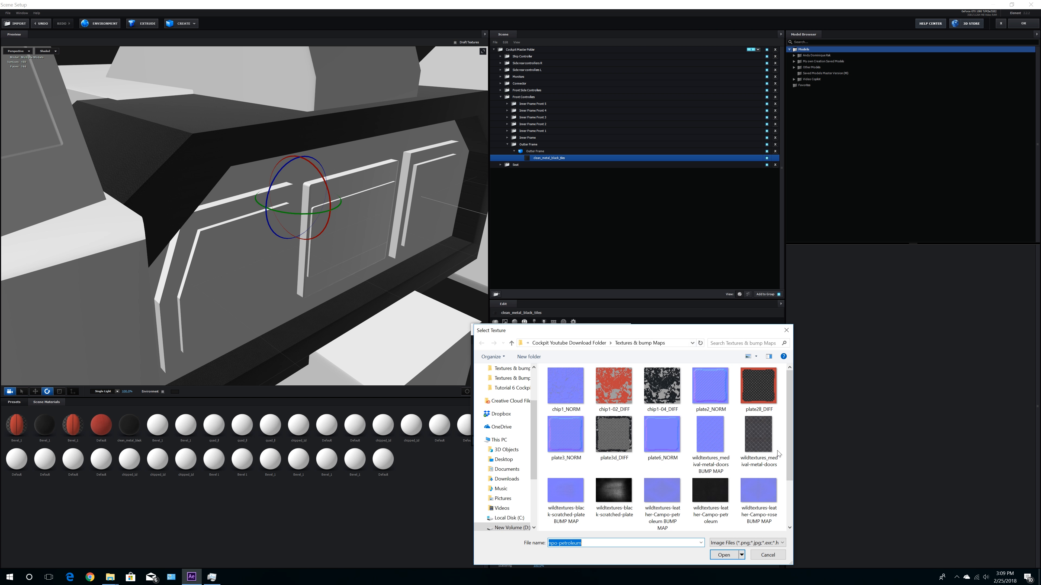
scroll(763, 491, "down", 1)
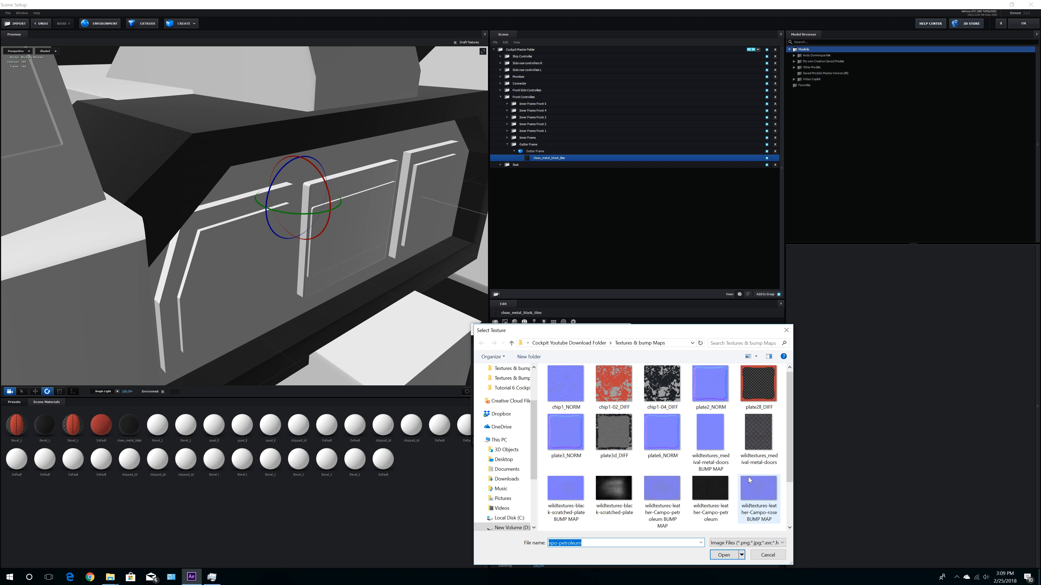
left_click(764, 498)
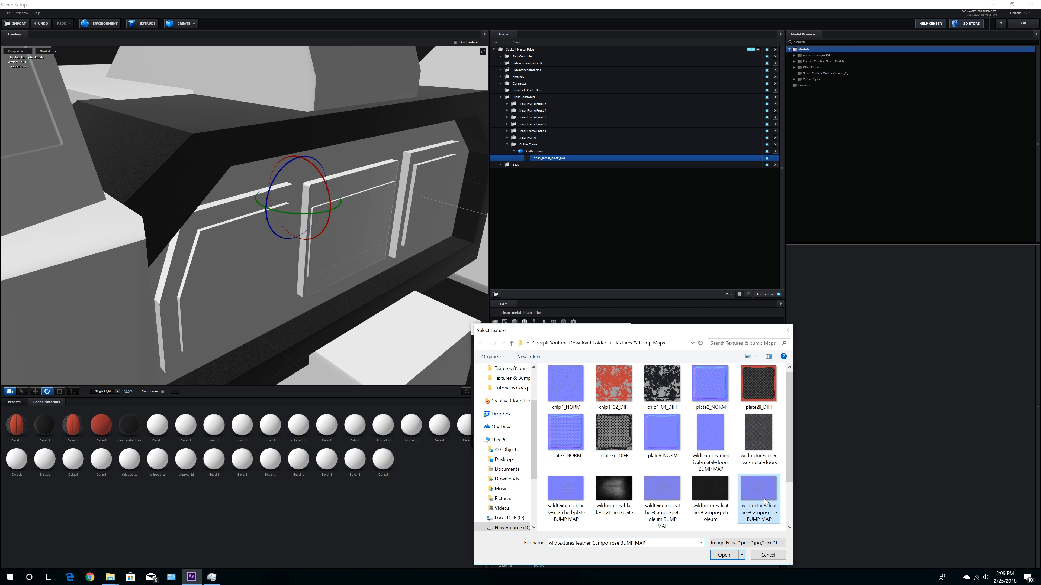
Step: Load wildtextures-leather-Campo-rose BUMP MAP as the Outer Frame material's normal bump texture and set its second UV repeat value to 50
double_click(764, 498)
left_click(510, 403)
type("50")
key("Return")
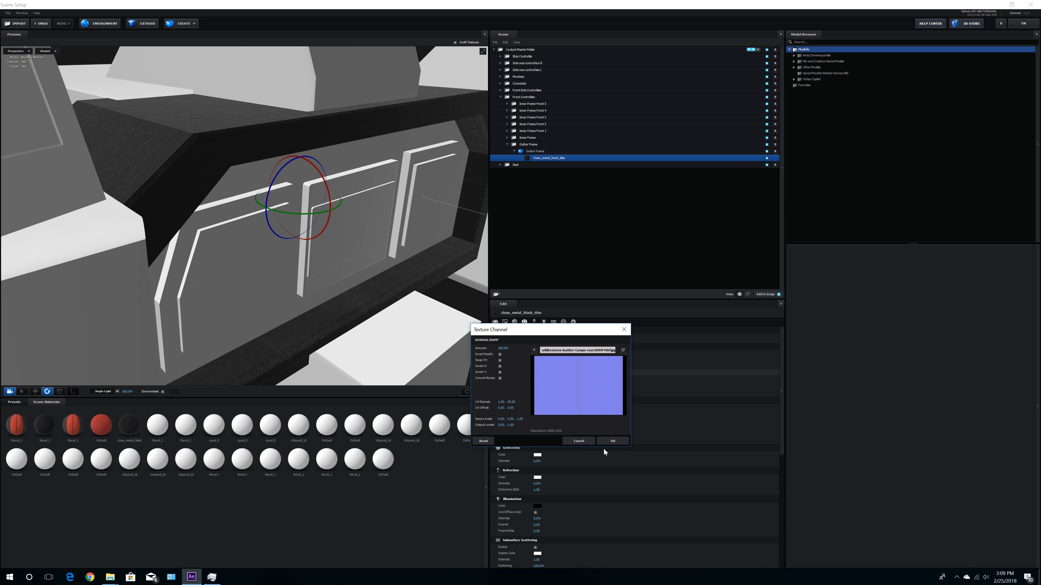
left_click(609, 439)
Step: Set the Outer Frame material's glossiness to 30% and its environment multiplier to 70%
left_click(537, 426)
type("30")
key("Return")
left_click(538, 438)
type("70")
key("Return")
scroll(318, 311, "down", 5)
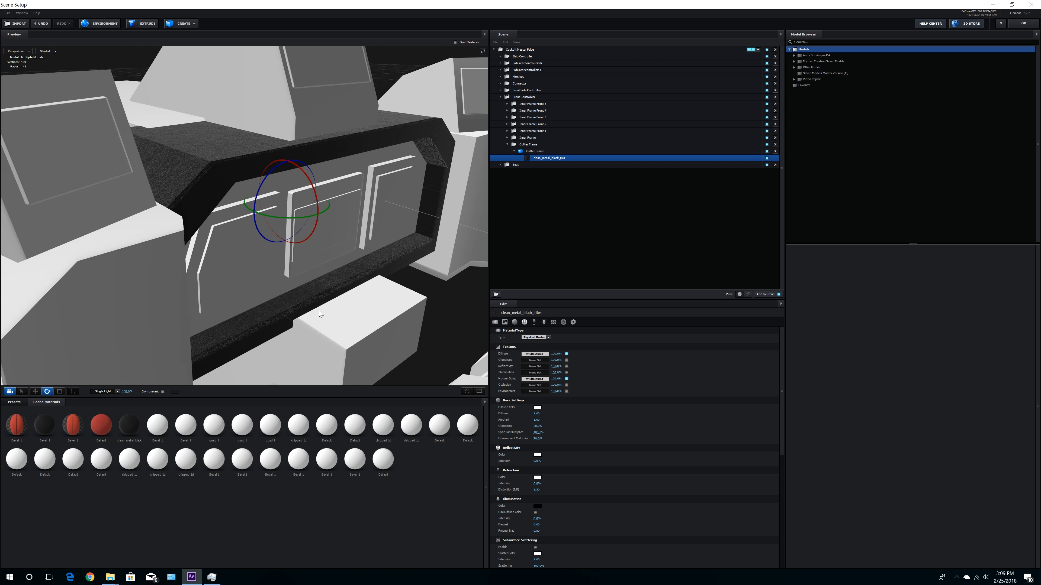
scroll(365, 297, "up", 8)
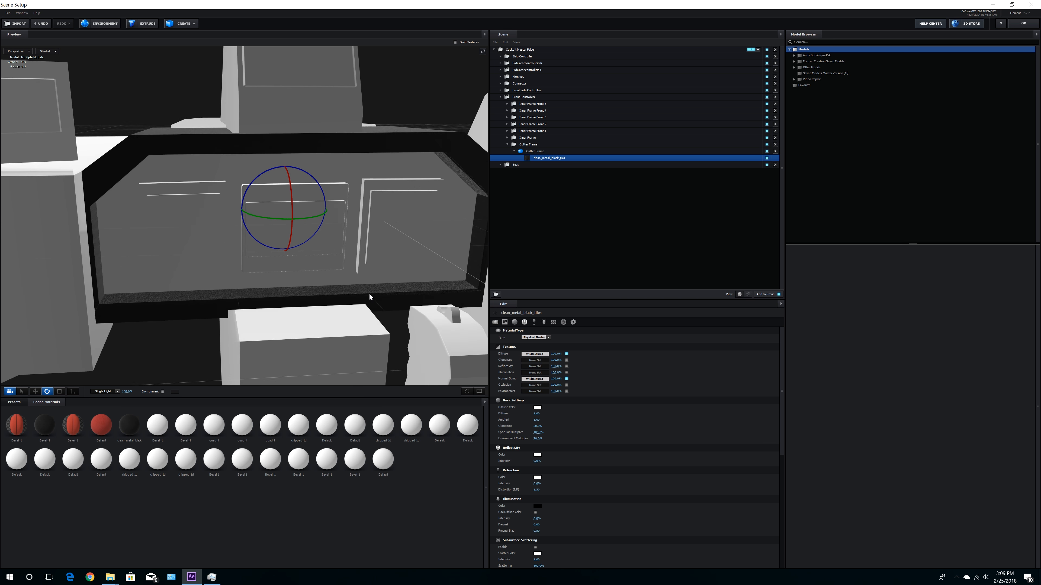
Step: Apply the wildtextures-leather-Campo-rose image as the diffuse texture of the Inner Frame's material
left_click(506, 145)
left_click(506, 138)
left_click(514, 145)
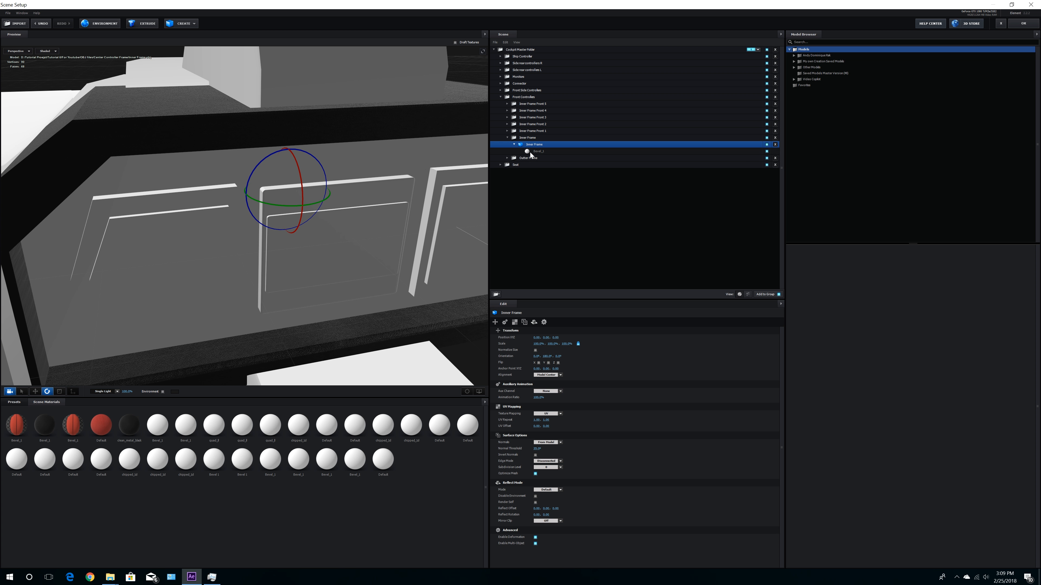
left_click(530, 152)
left_click(571, 353)
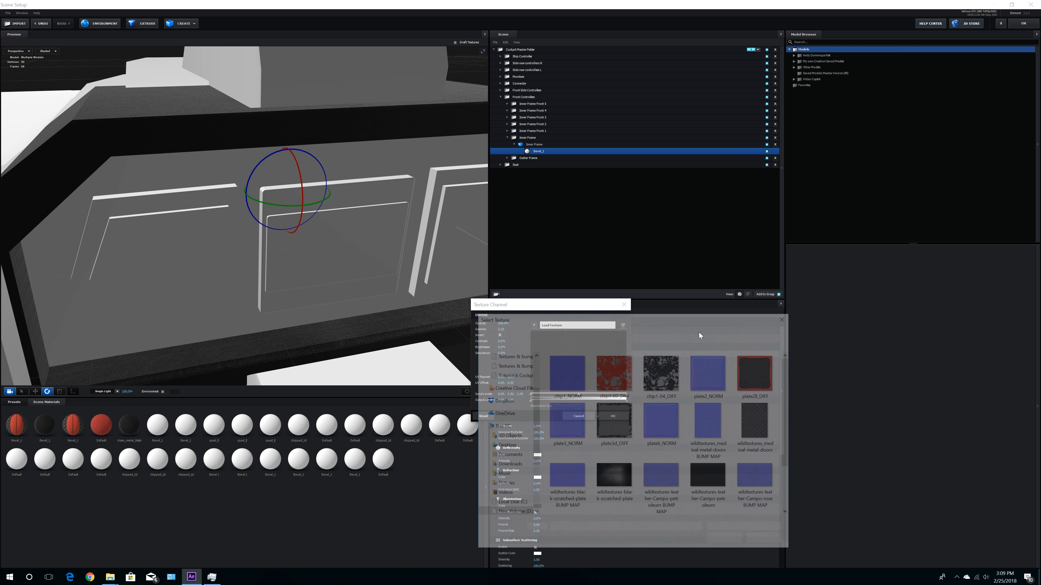
scroll(670, 433, "down", 2)
double_click(560, 479)
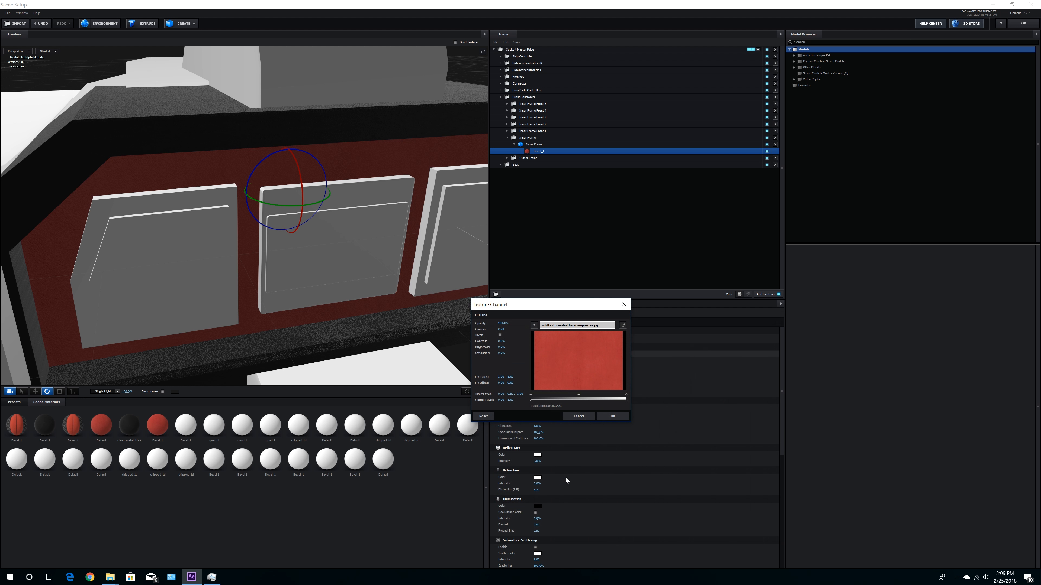
left_click(610, 415)
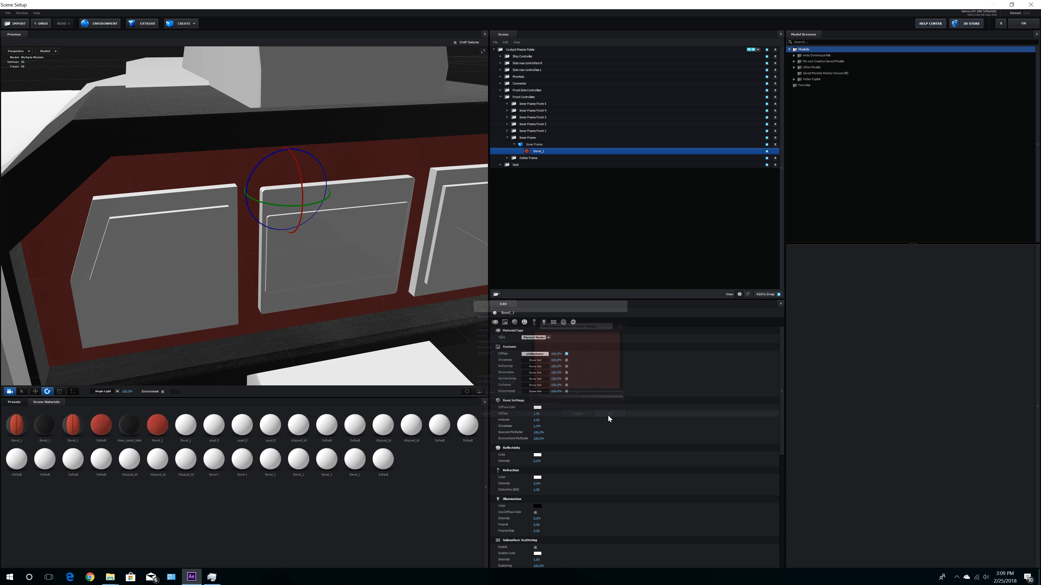
Step: Load wildtextures-leather-Campo-petroleum BUMP MAP as the Inner Frame material's normal bump texture
left_click(539, 378)
left_click(562, 350)
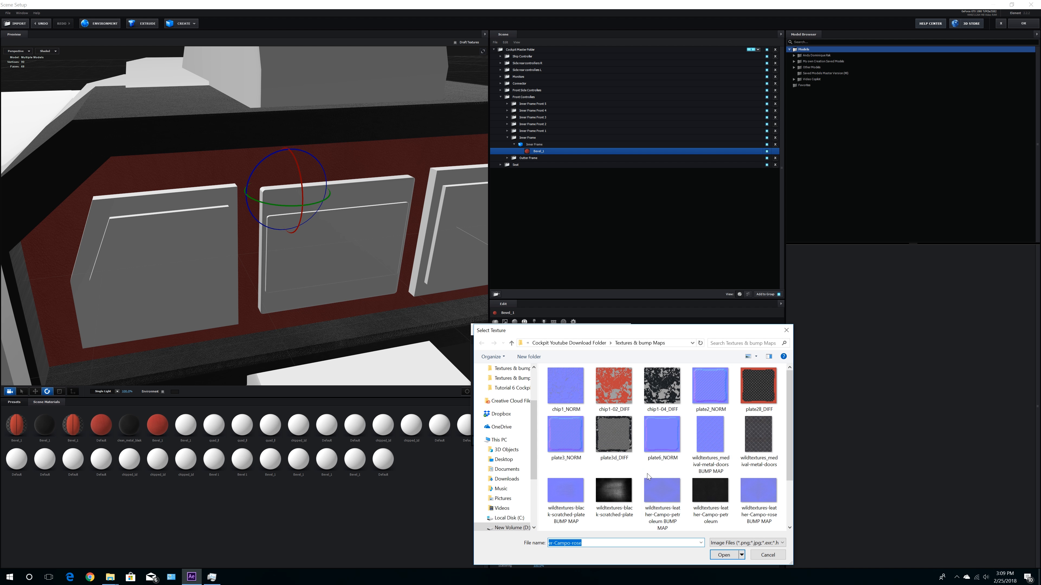
scroll(648, 474, "down", 1)
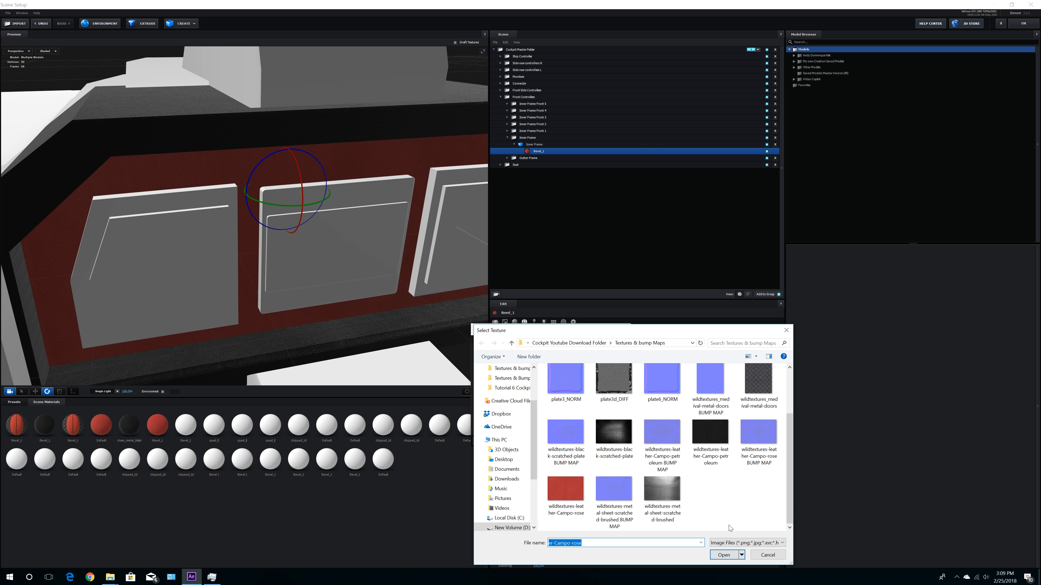
left_click(611, 495)
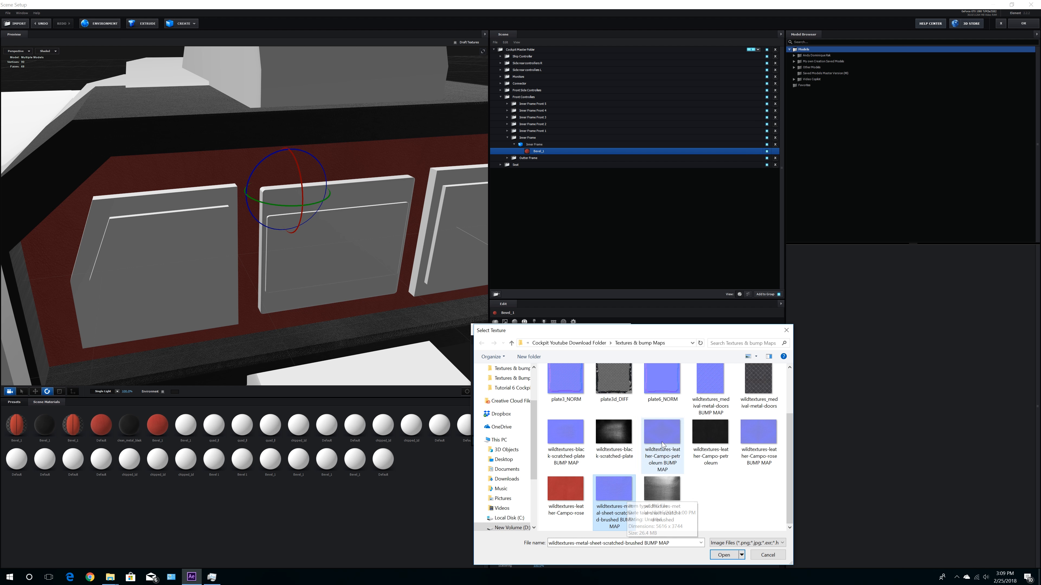
double_click(615, 495)
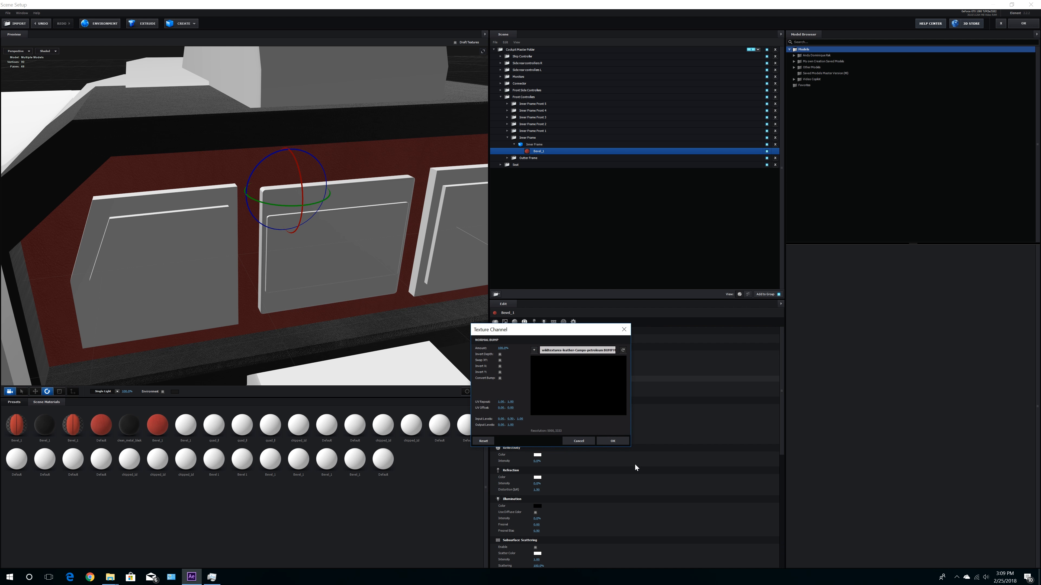
left_click(612, 441)
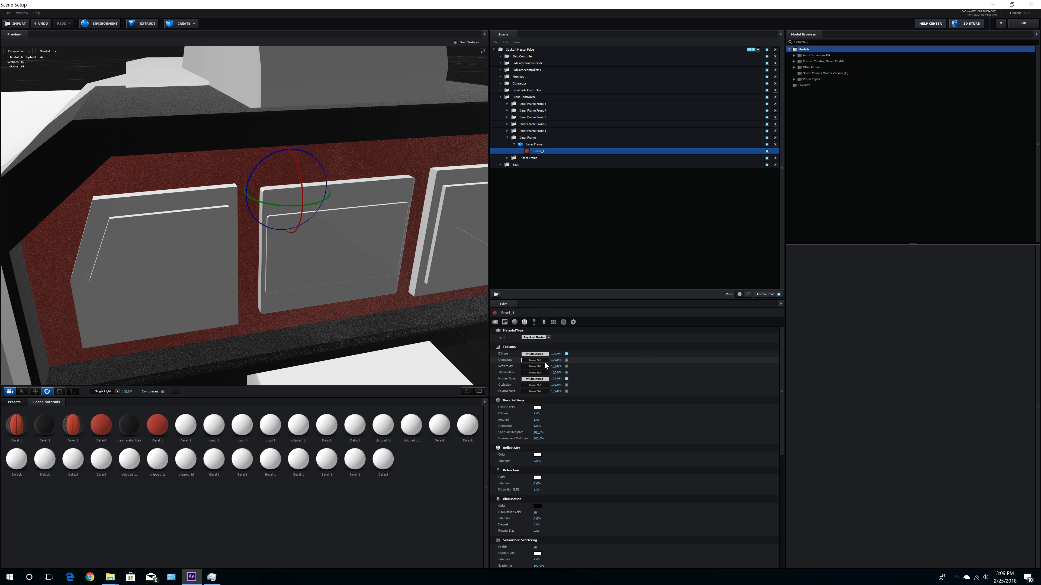
Step: Set the Inner Frame material's glossiness to 30% and its environment multiplier to 70%
left_click(537, 426)
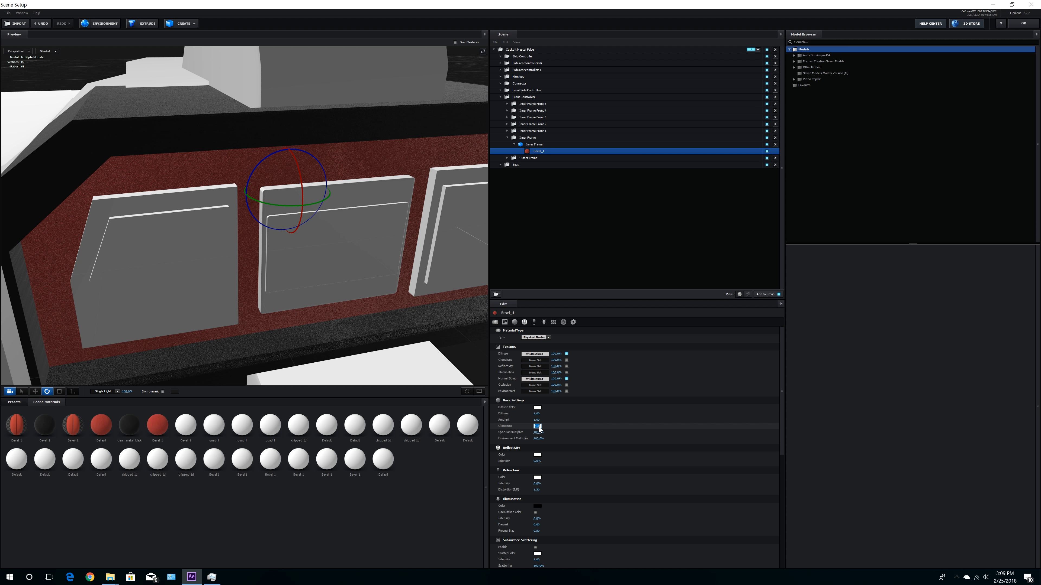
type("30")
key("Return")
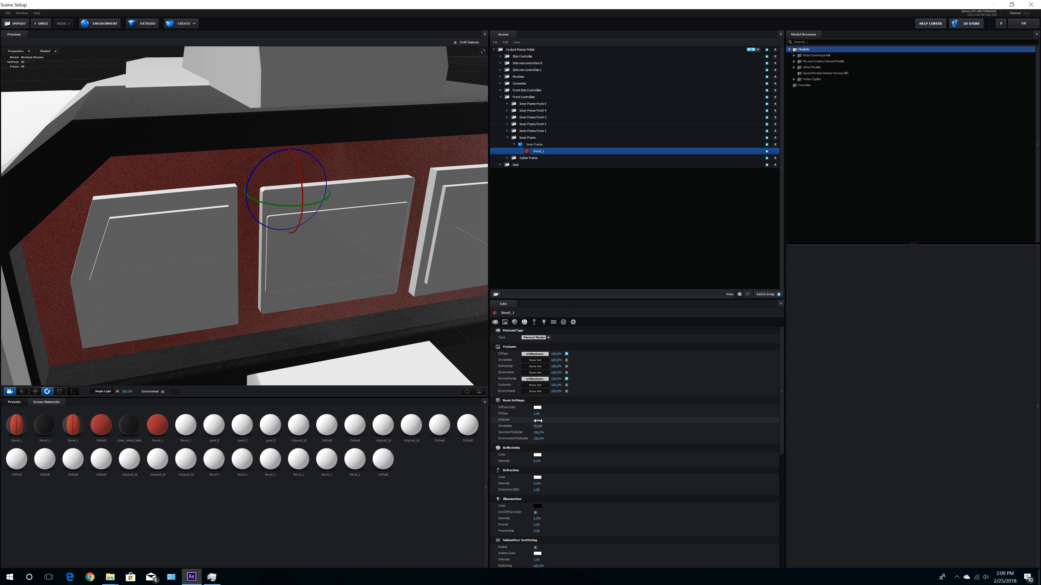
left_click(537, 438)
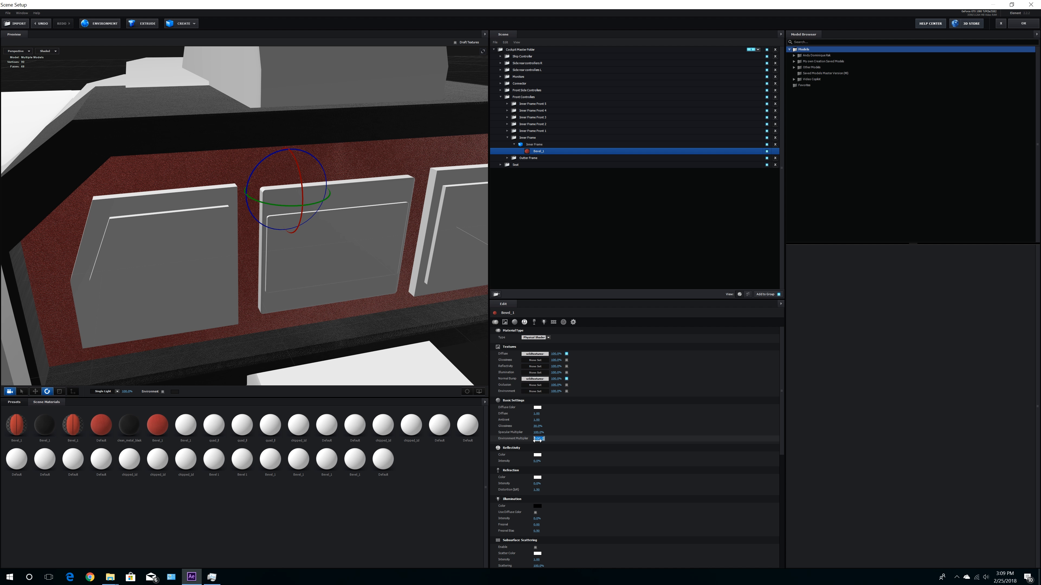
type("70")
key("Return")
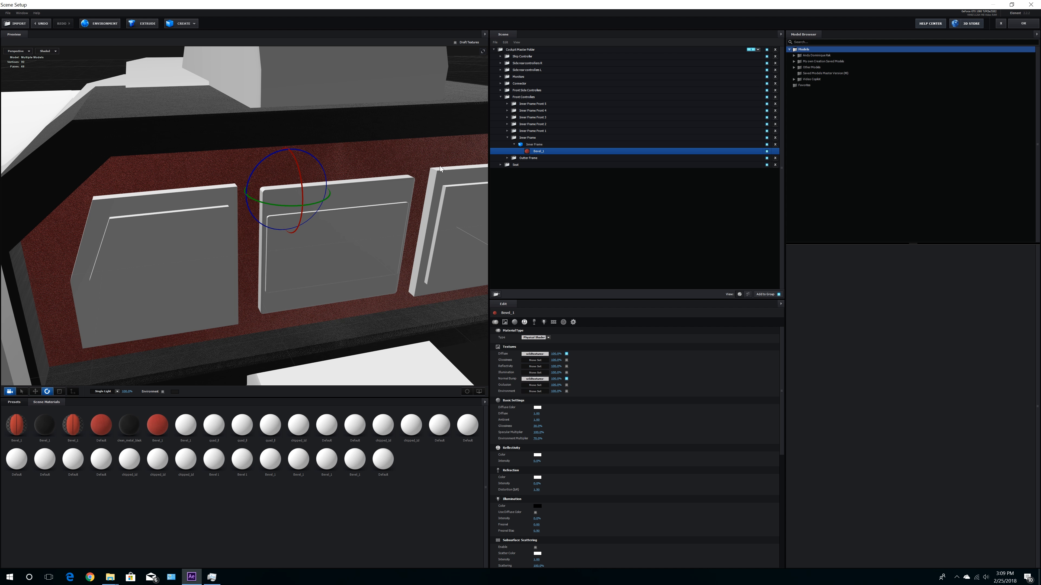
Step: Set the strength of the Inner Frame material's normal bump texture to 70%
left_click(556, 378)
type("7")
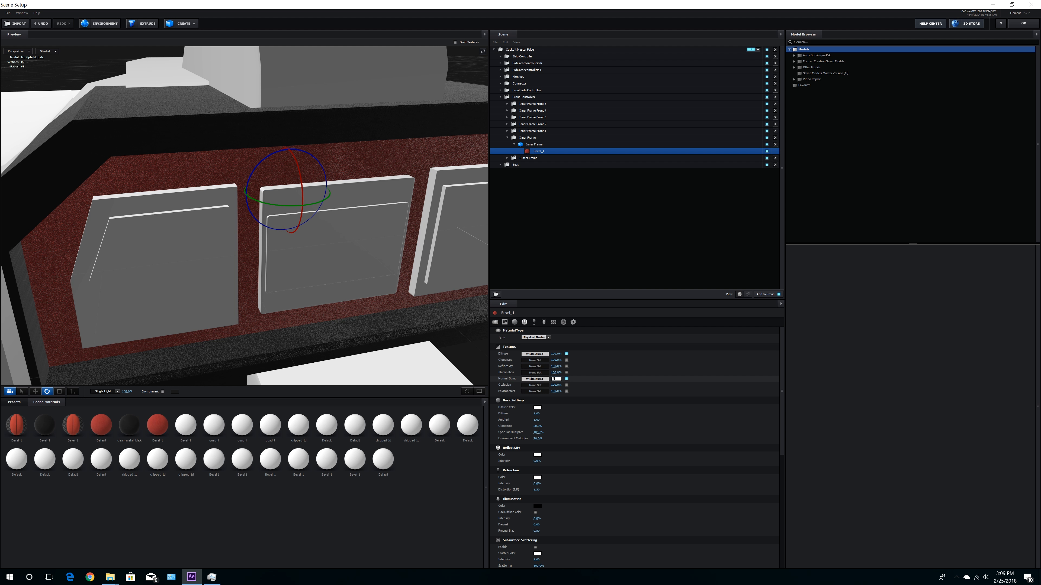
type("0")
key("Return")
Step: Examine the red seat cushions up close and check the Seat group's parts for the material they use
scroll(412, 295, "down", 5)
left_click_drag(412, 295, 444, 257)
middle_click_drag(444, 257, 331, 324)
scroll(338, 308, "up", 6)
mouse_move(339, 304)
left_mouse_down()
mouse_move(395, 291)
mouse_move(358, 297)
left_mouse_up()
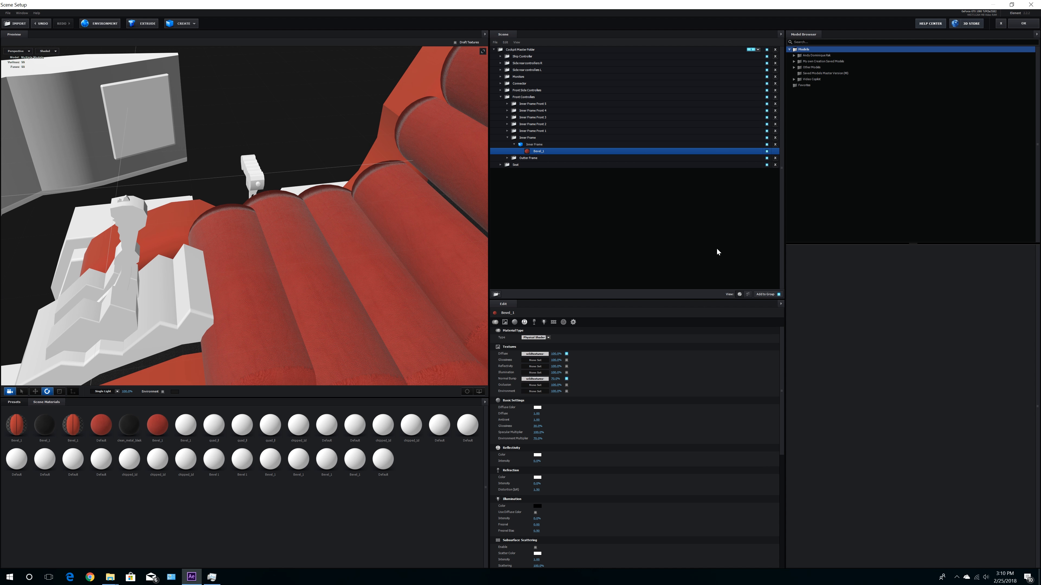
left_click(507, 137)
left_click(500, 151)
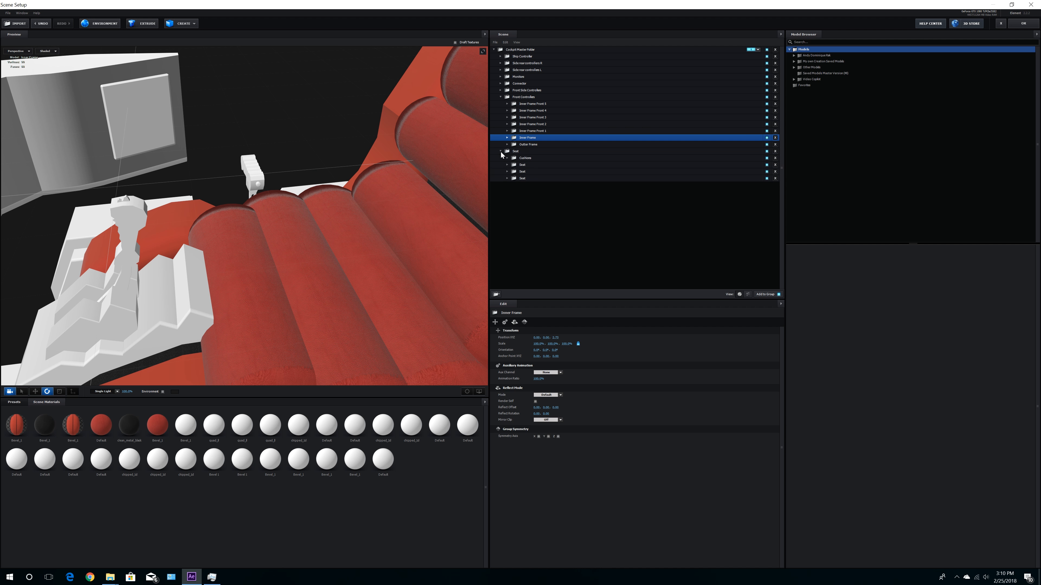
left_click(507, 172)
left_click(514, 178)
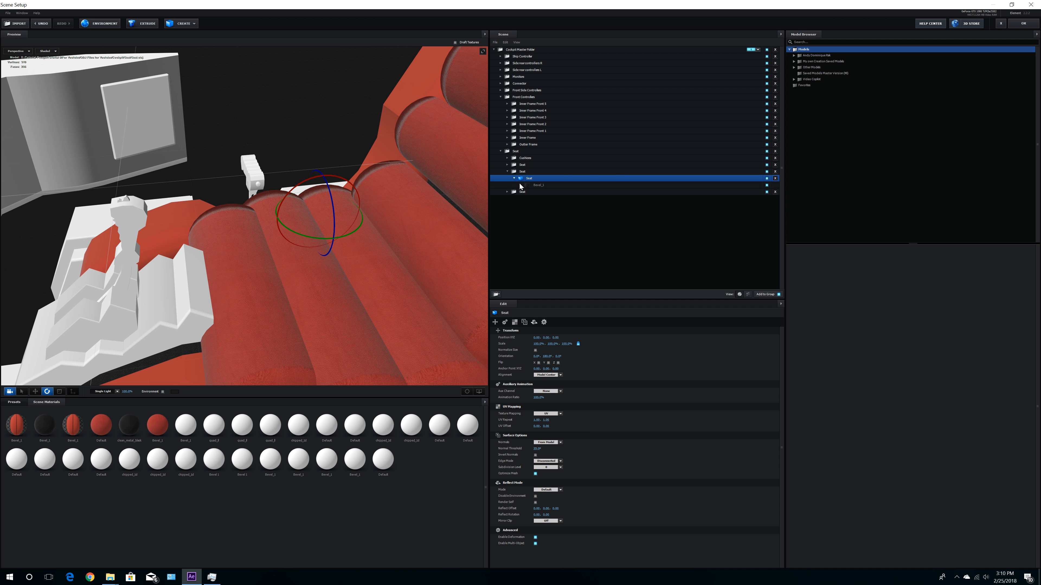
left_click(536, 185)
left_click(507, 172)
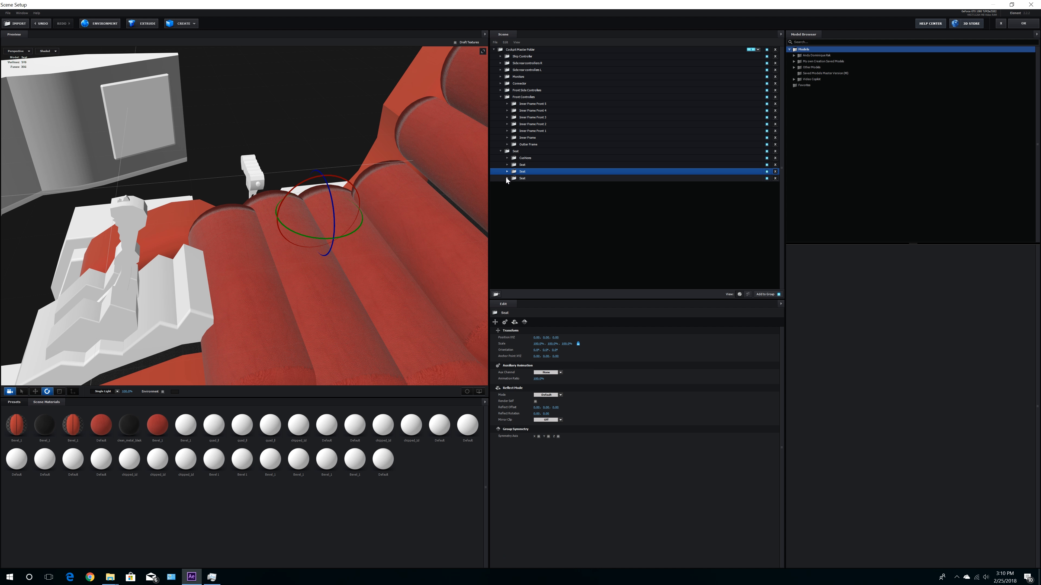
left_click(500, 151)
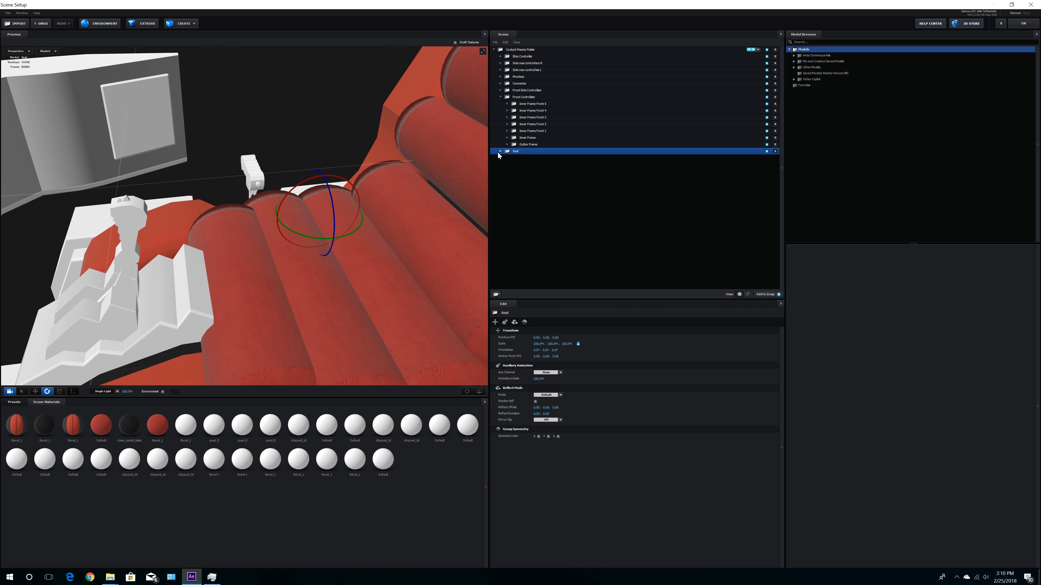
Step: Replace the normal bump texture of Cushion 7's material with wildtextures-leather-Campo-petroleum BUMP MAP
left_click(500, 151)
left_click(508, 158)
left_click(518, 164)
left_click(514, 165)
left_click(521, 172)
left_click(536, 178)
left_click(543, 379)
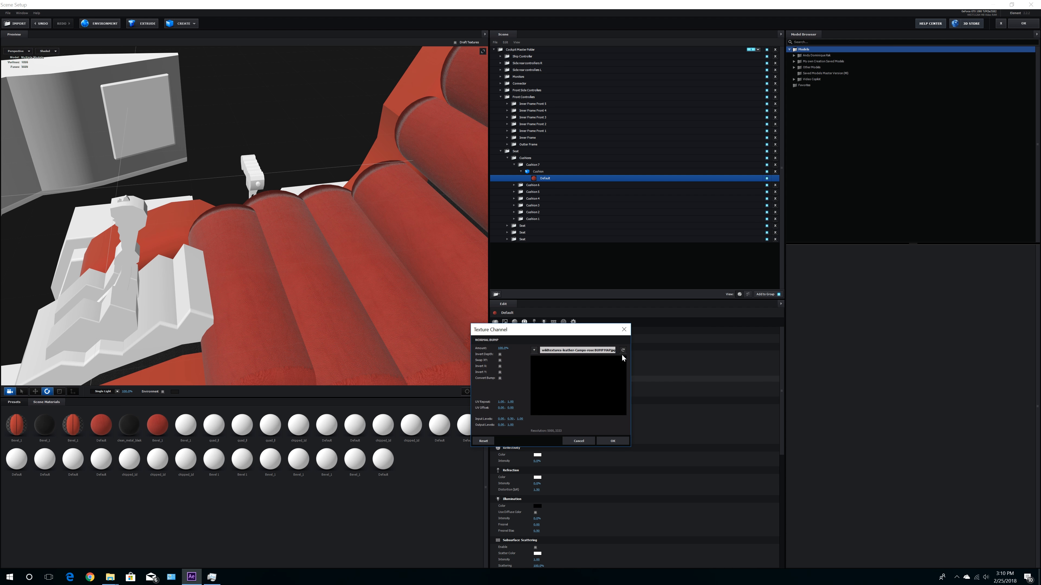
left_click(621, 363)
scroll(612, 500, "down", 1)
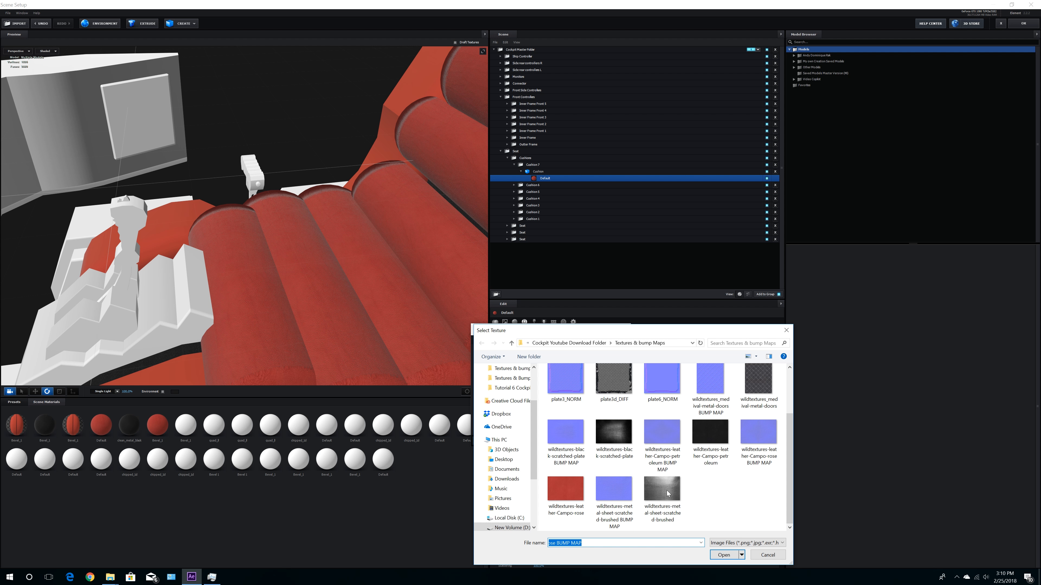
double_click(671, 438)
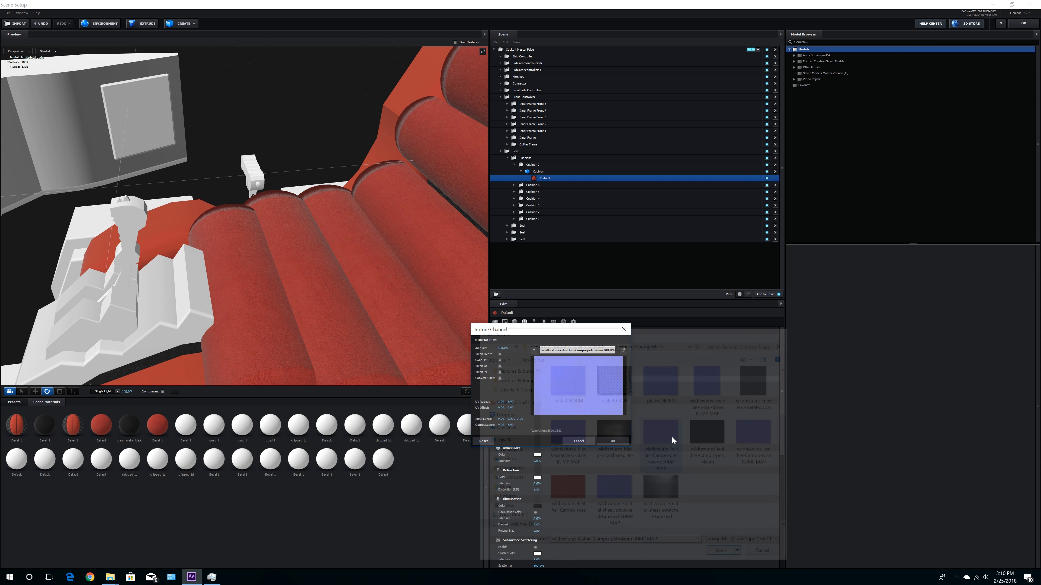
left_click(612, 440)
Step: Darken the cushion material's diffuse texture by lowering its upper output level to about 0.77
left_click_drag(471, 356, 505, 291)
scroll(391, 286, "down", 5)
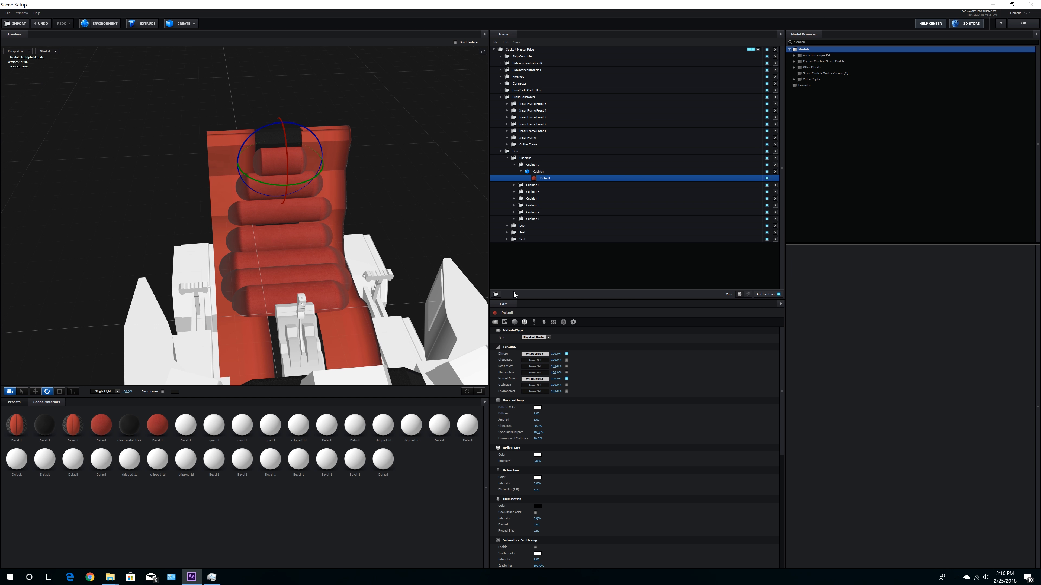
left_click_drag(391, 243, 288, 264)
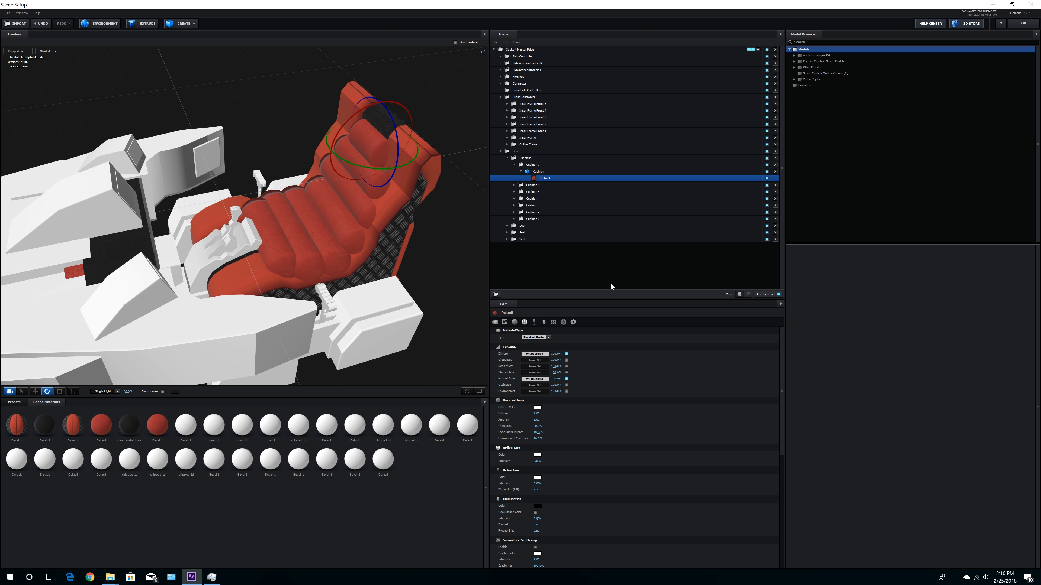
left_click(535, 354)
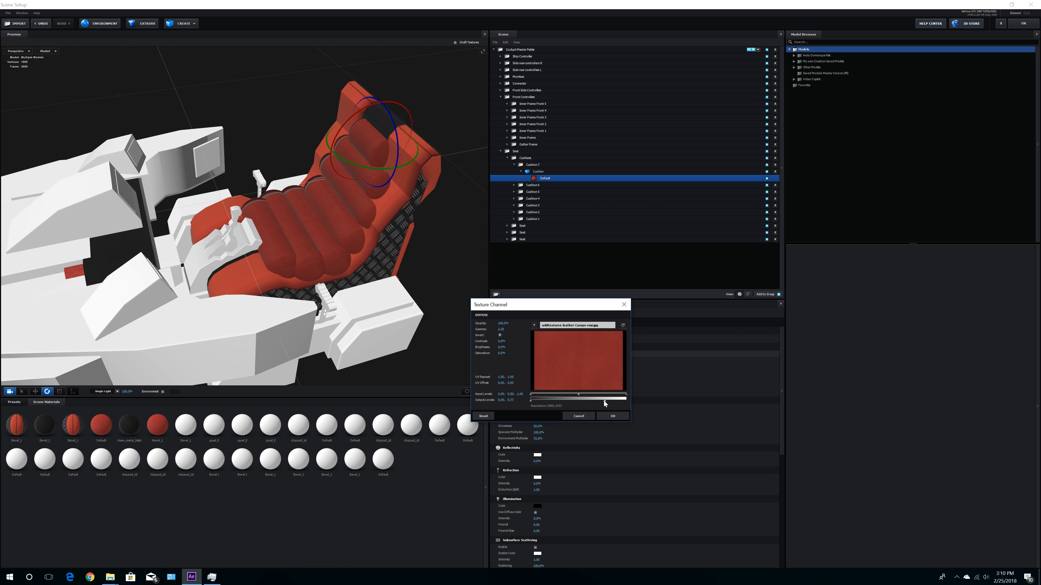
left_click(613, 416)
Step: Expand the Inner Frame Front 1 group and toggle its visibility off and on to identify its part of the front controller
left_click_drag(424, 292, 329, 297)
scroll(300, 305, "up", 5)
middle_click_drag(329, 297, 270, 179)
left_click_drag(271, 179, 297, 256)
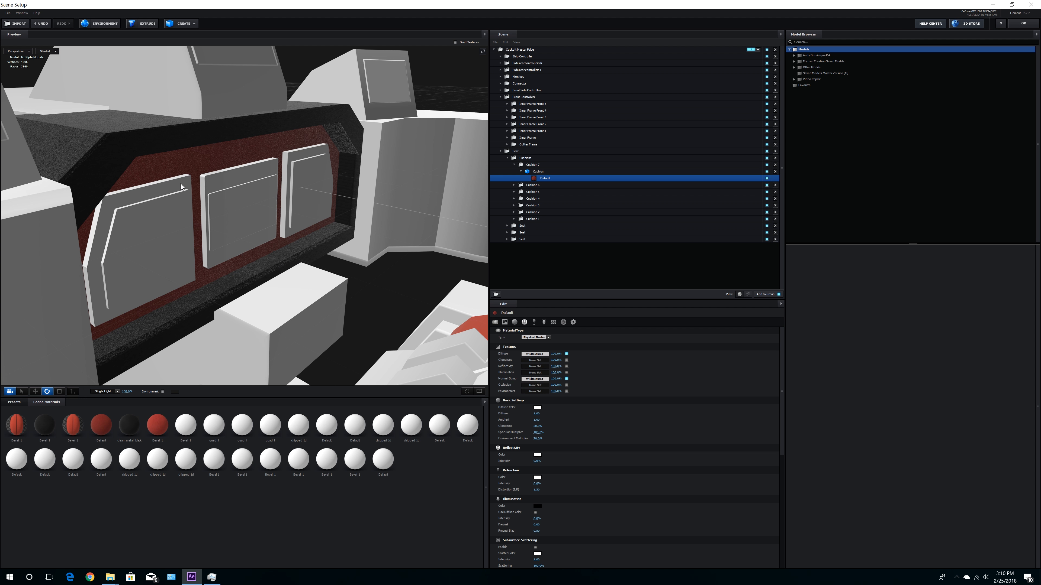
left_click(514, 164)
left_click(501, 151)
left_click(507, 131)
left_click(510, 132)
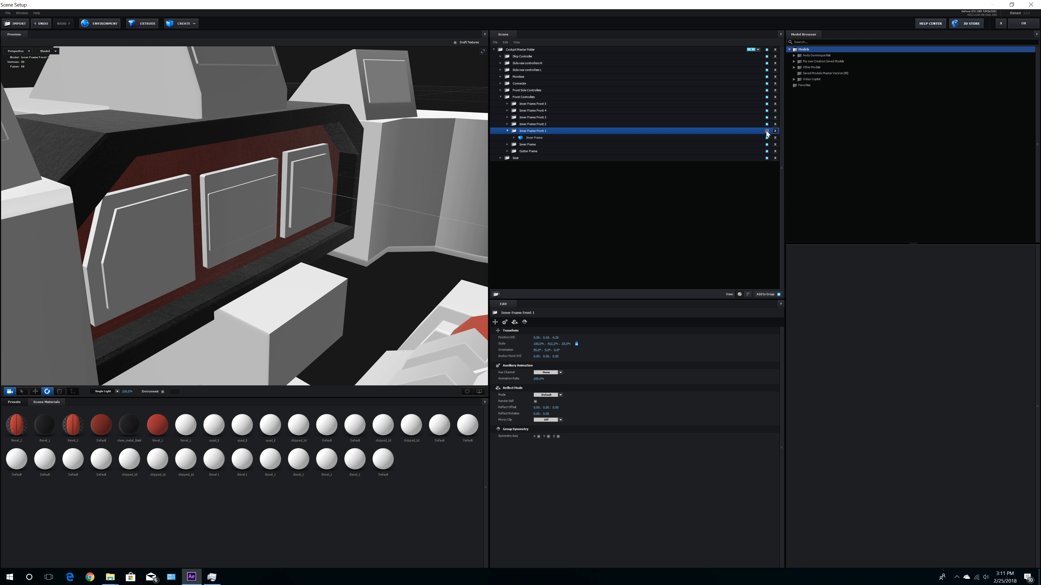
scroll(331, 246, "down", 5)
mouse_move(234, 286)
left_mouse_down()
mouse_move(463, 300)
mouse_move(535, 238)
mouse_move(566, 233)
mouse_move(451, 250)
mouse_move(390, 229)
left_mouse_up()
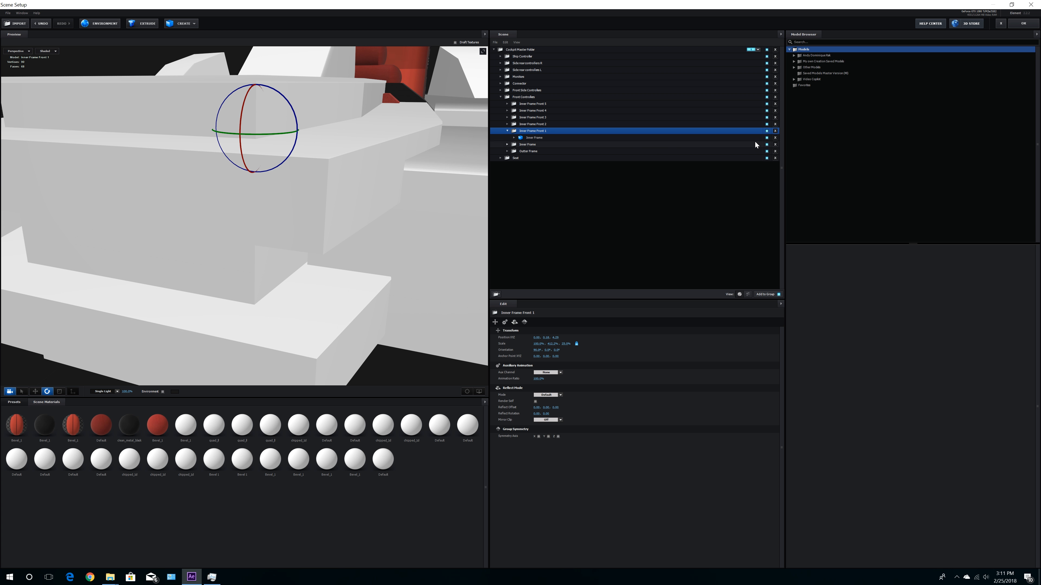
left_click(767, 131)
left_click(766, 130)
Step: Apply plate3d_DIFF as the diffuse texture of Inner Frame Front 1's material, lowering its upper output level to about 0.86
left_click(514, 137)
left_click(535, 144)
left_click(539, 355)
left_click(570, 328)
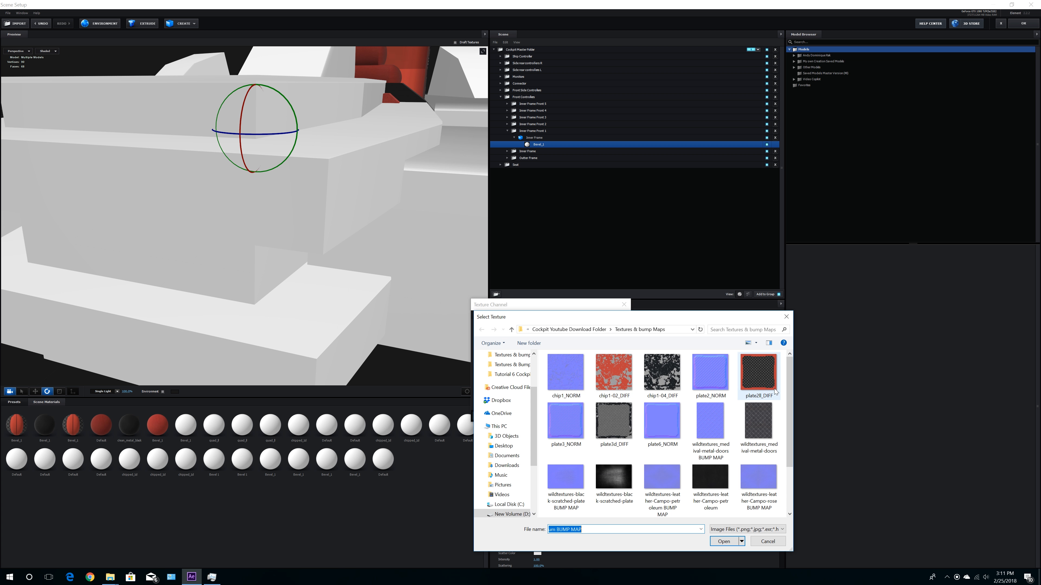
double_click(611, 419)
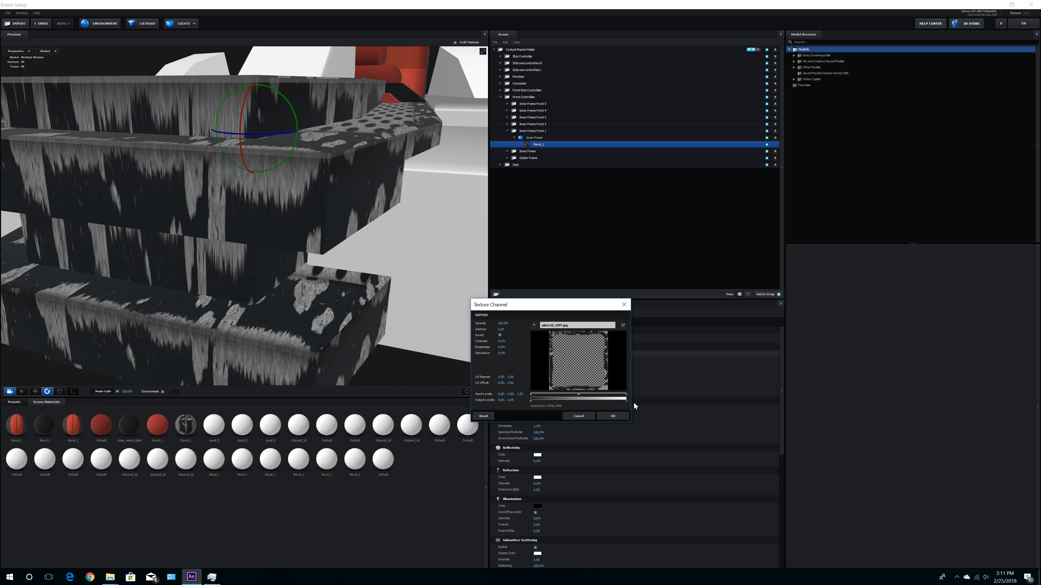
mouse_move(627, 402)
left_mouse_down()
mouse_move(583, 405)
mouse_move(632, 405)
mouse_move(614, 407)
left_mouse_up()
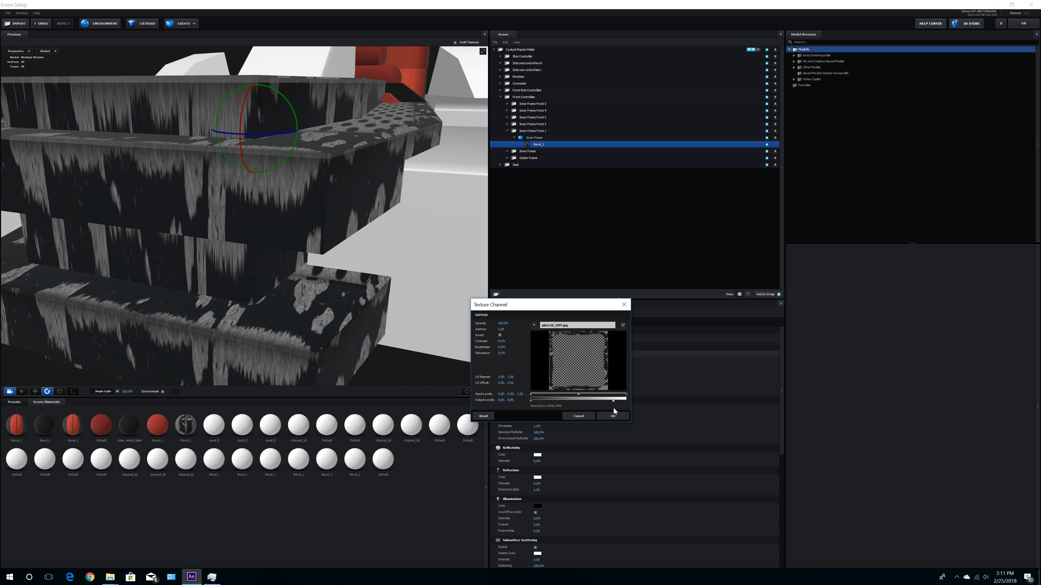
left_click(613, 417)
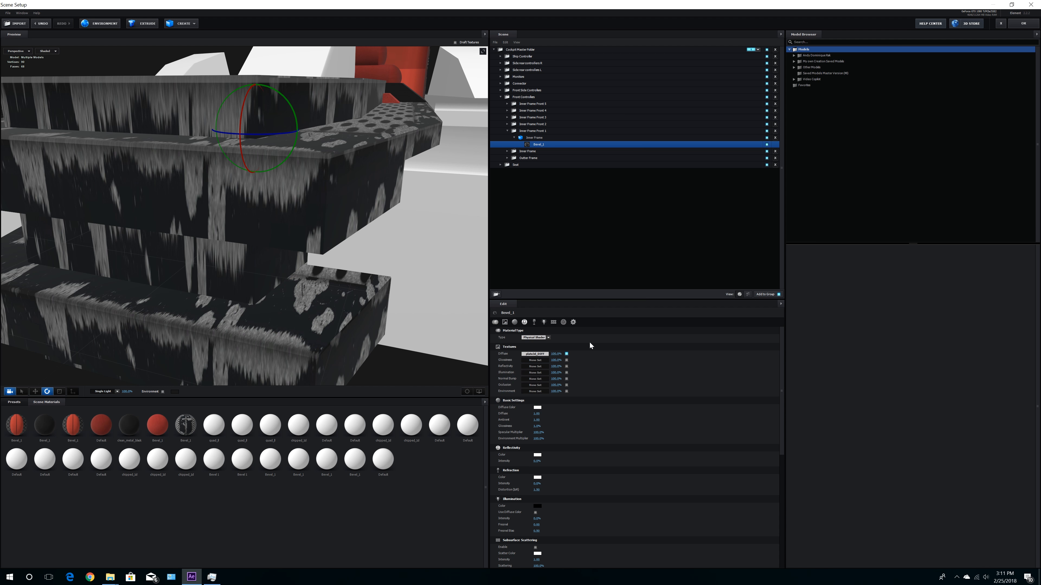
Step: Assign plate3_NORM as the normal bump texture of Inner Frame Front 1's material
left_click(527, 381)
left_click(558, 353)
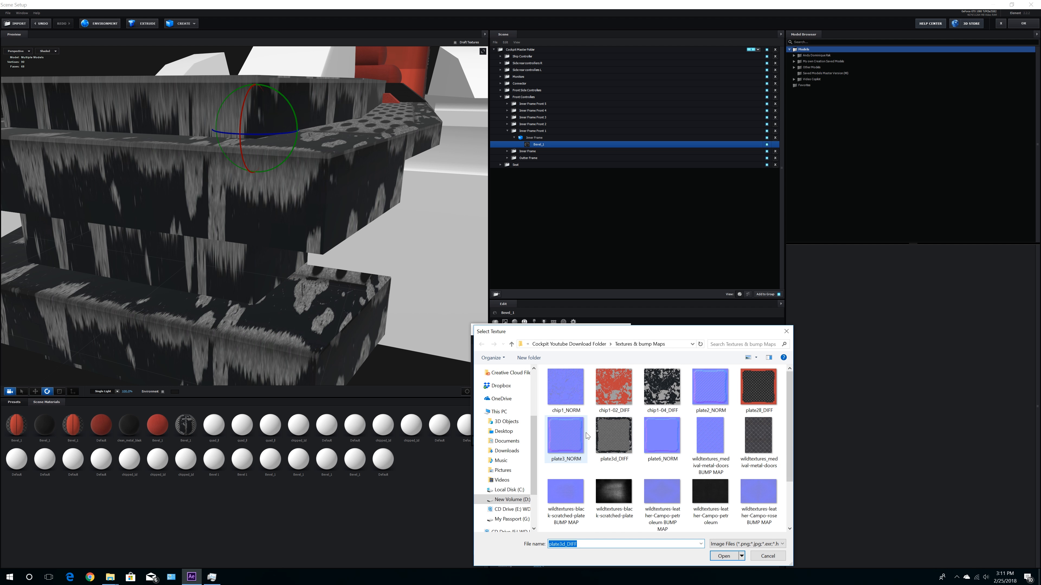
left_click(573, 435)
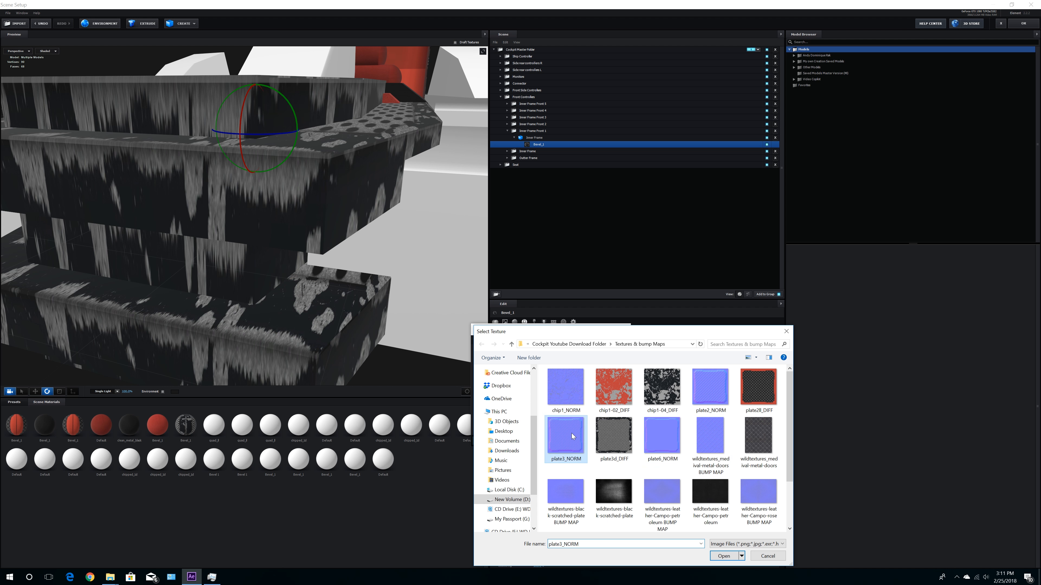
double_click(572, 434)
left_click(612, 441)
scroll(328, 230, "down", 5)
left_click_drag(327, 213, 395, 275)
left_click(541, 381)
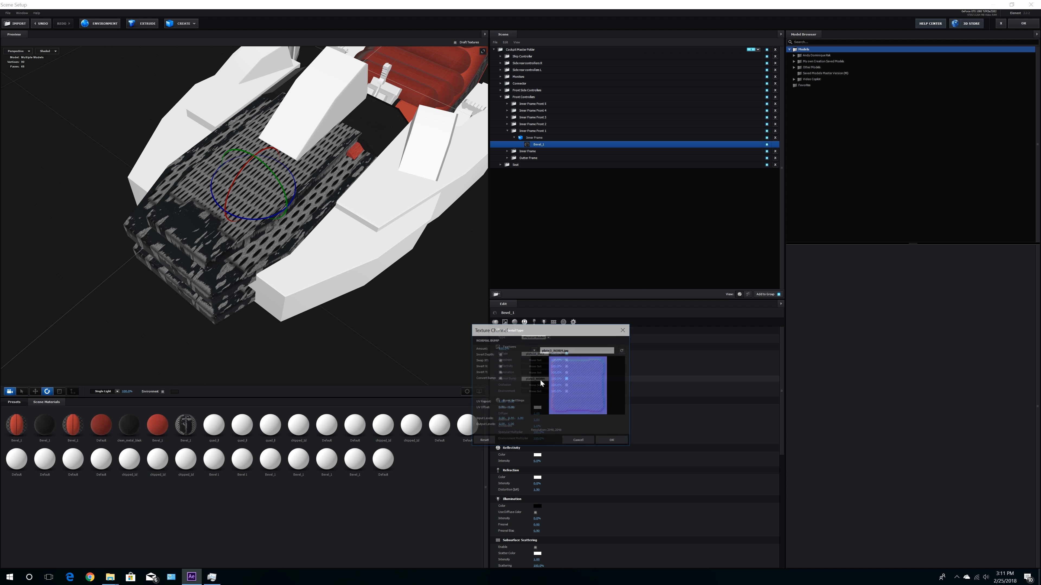
left_click_drag(510, 402, 579, 424)
left_click(511, 402)
type("1")
key("Return")
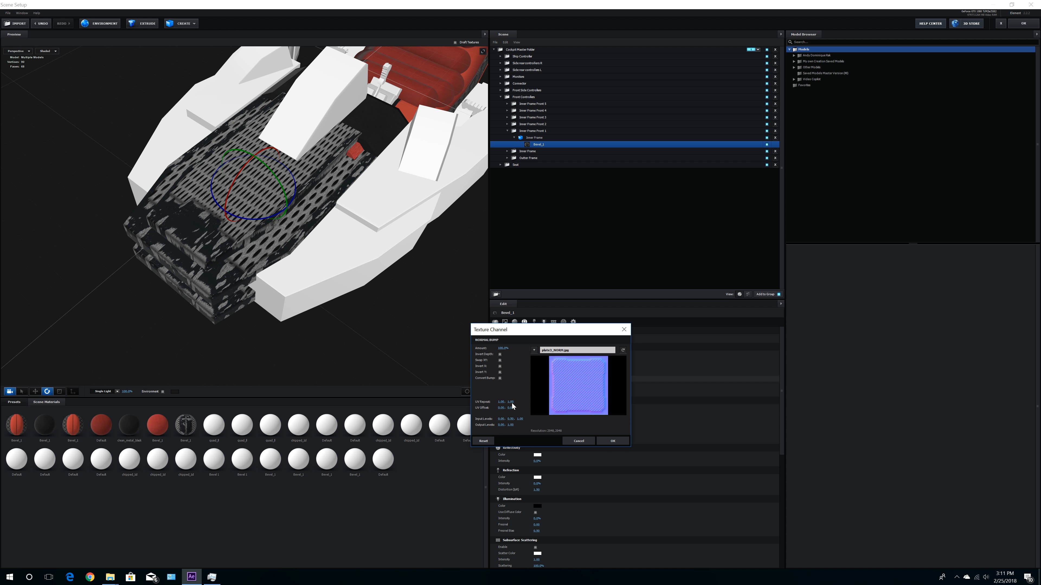
left_click(579, 441)
Step: Raise the vertical UV repeat of Inner Frame Front 1's diffuse texture to about 8.2
left_click(536, 355)
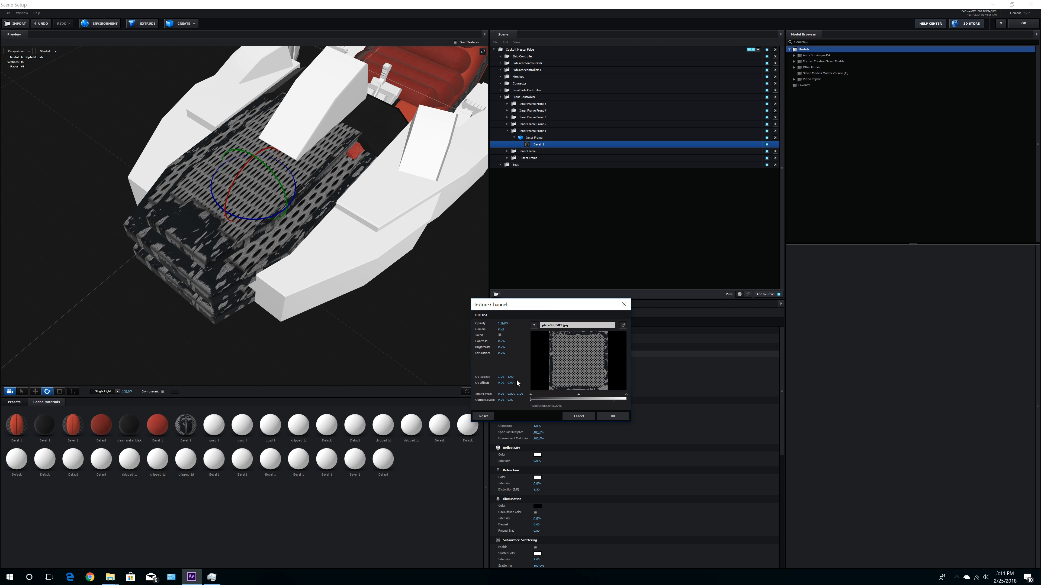
left_click_drag(511, 377, 703, 373)
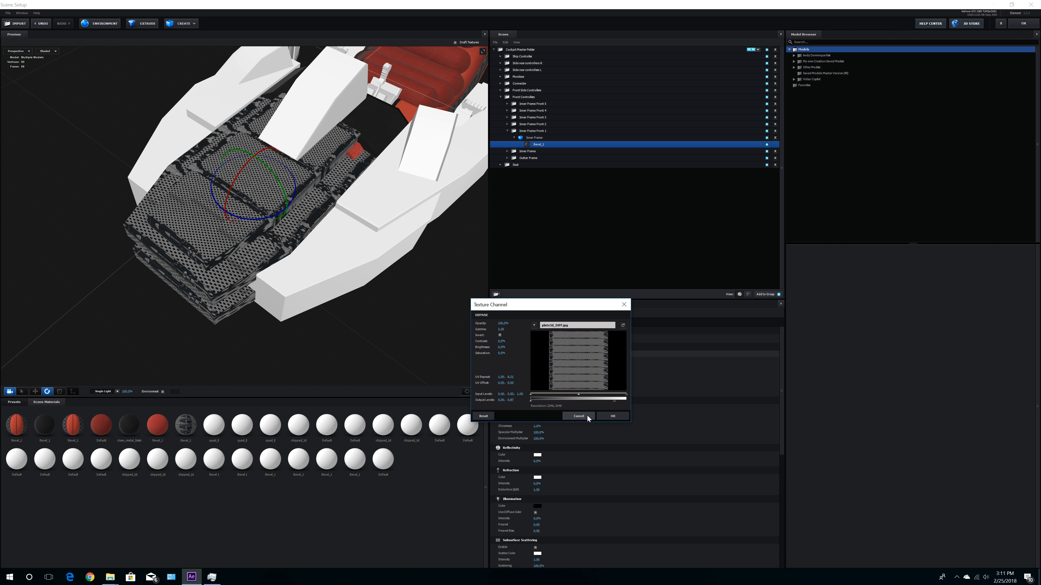
left_click(613, 416)
Step: Set the vertical UV repeat of Inner Frame Front 1's normal bump to 8.2 and its amount to 200%, then collapse the group
left_click(535, 379)
left_click(510, 402)
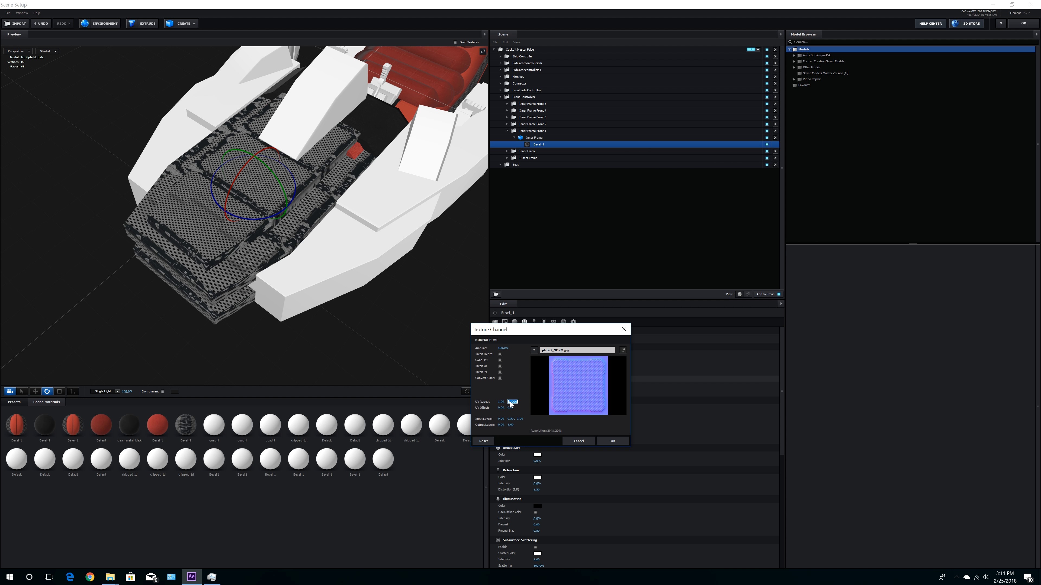
type("8.2")
key("Return")
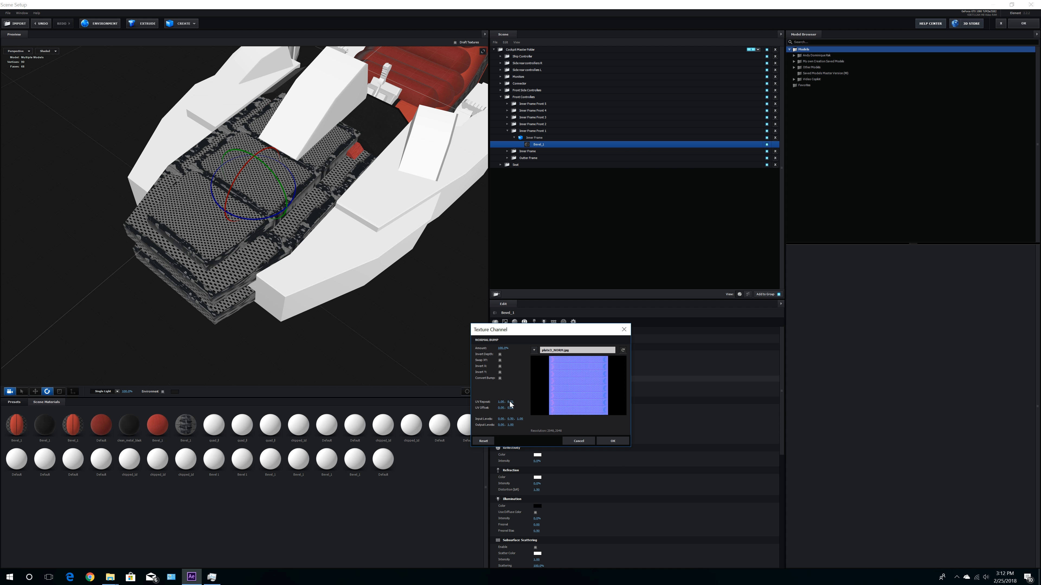
left_click(505, 347)
type("200")
key("Return")
left_click(613, 442)
left_click_drag(328, 279, 451, 185)
left_click(508, 130)
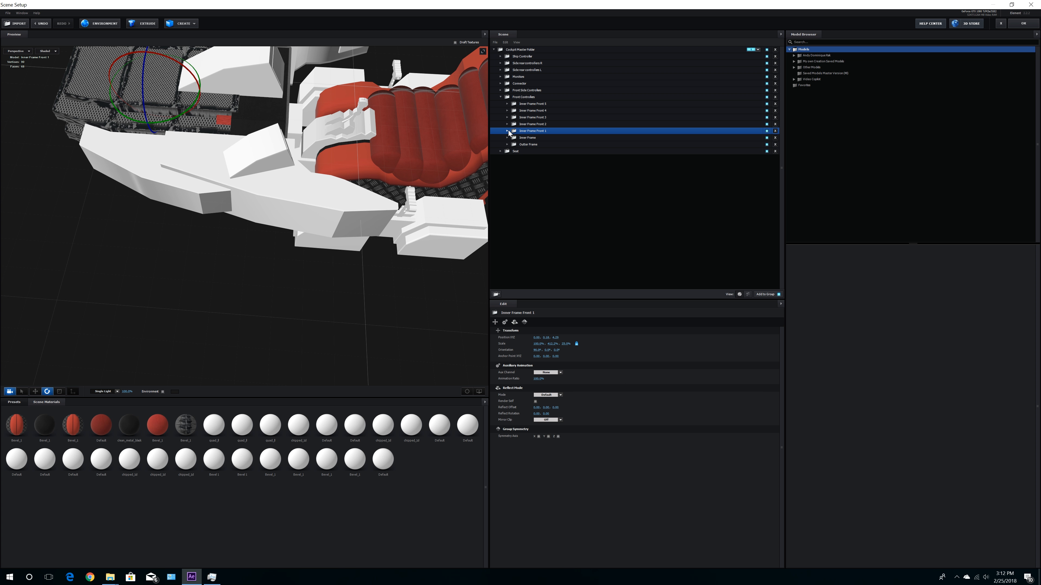
left_click(507, 104)
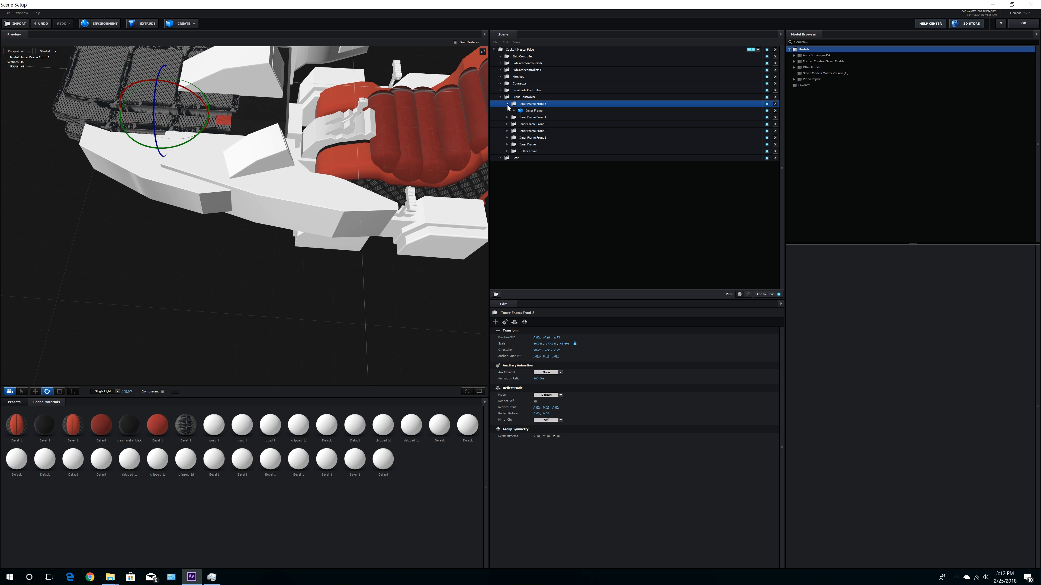
left_click(514, 109)
left_click(507, 104)
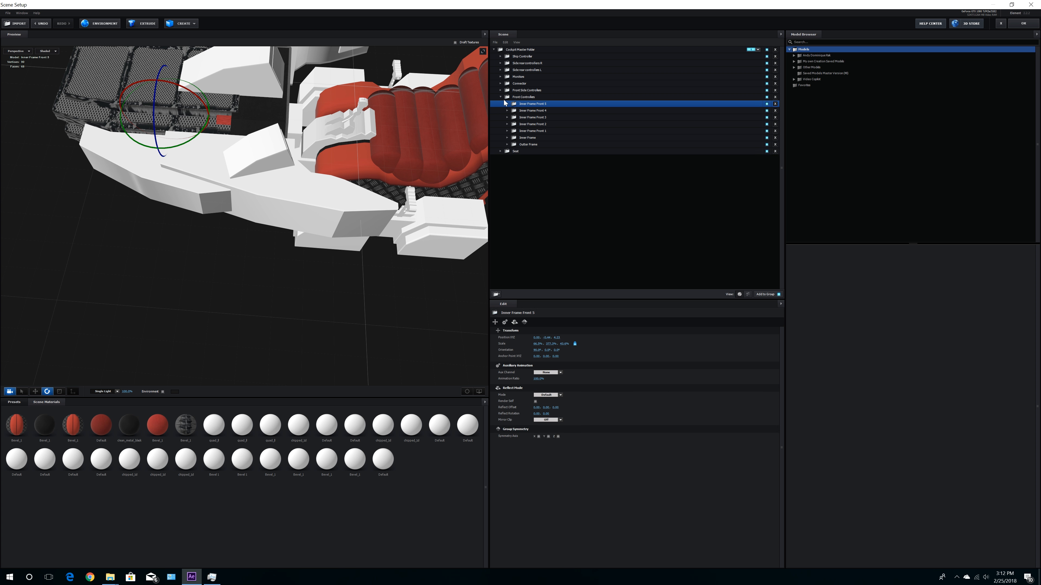
Step: Apply the red-bordered plate2 diffuse map to the material of the first part in Front Side Controllers' Kit Bash Part 2 Left a group
left_click(501, 97)
left_click(501, 90)
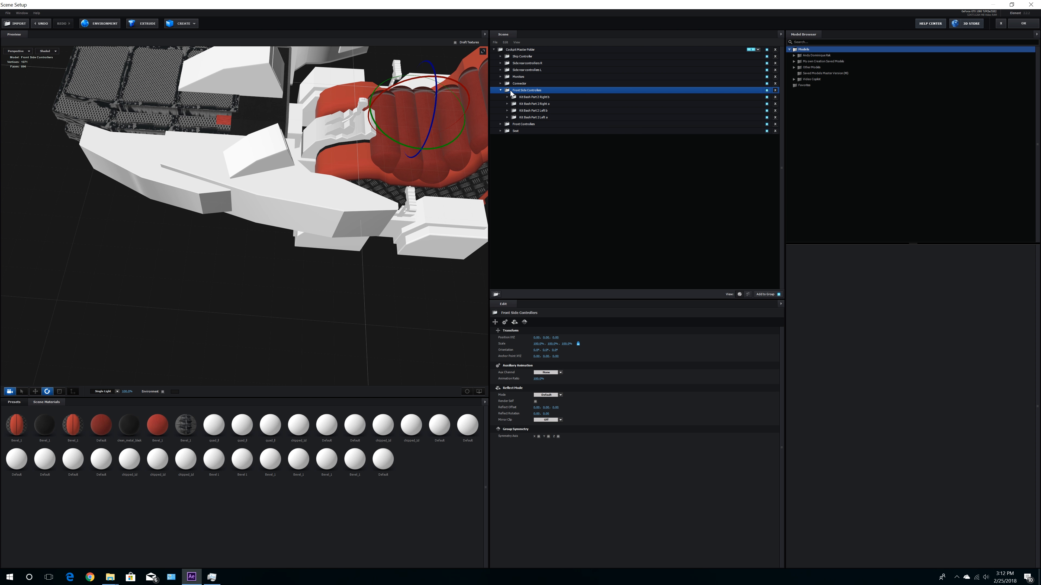
left_click_drag(430, 156, 347, 189)
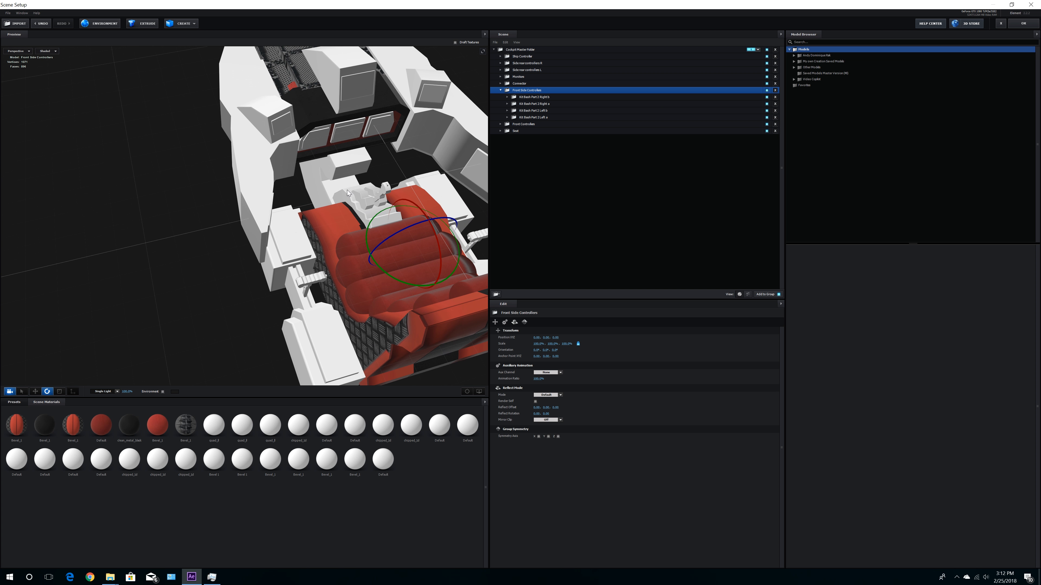
left_click(508, 118)
left_click(533, 124)
left_click(514, 124)
left_click(527, 132)
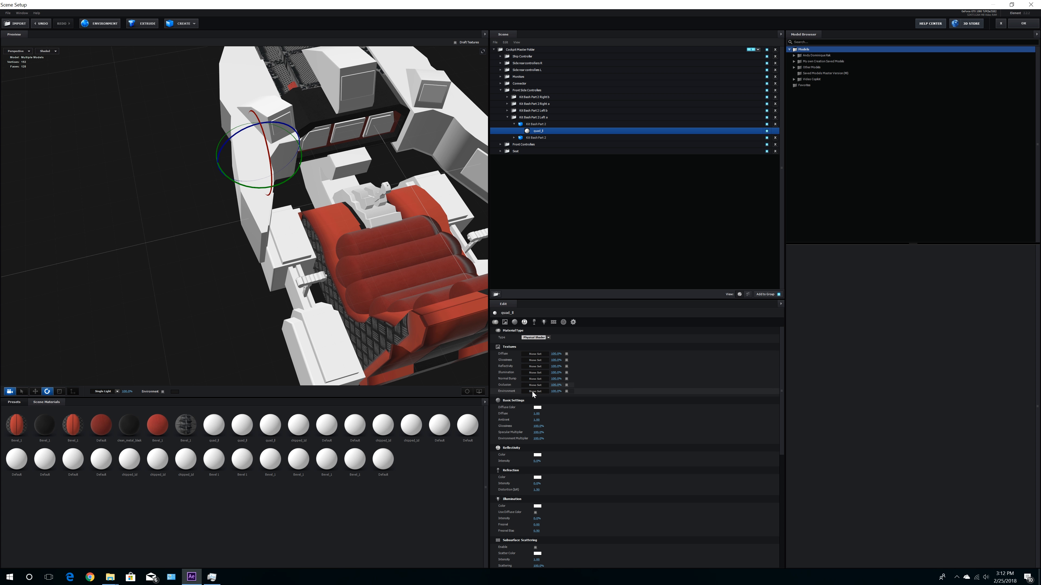
left_click(543, 354)
left_click(574, 327)
double_click(759, 380)
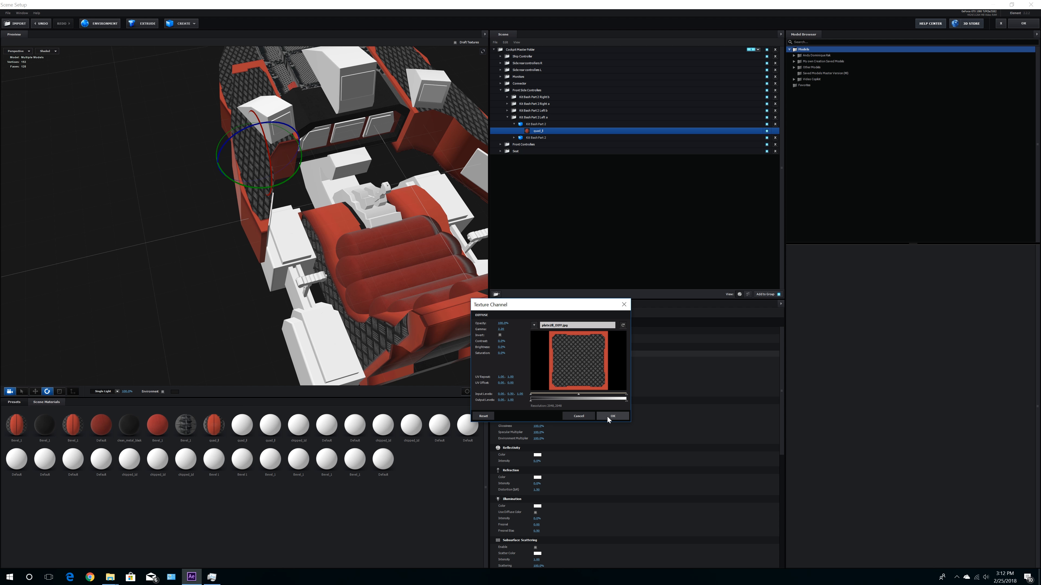
left_click(608, 416)
Step: Add plate2_NORM as the side controller material's normal bump texture, with its amount set to 200%
left_click(541, 378)
left_click(565, 352)
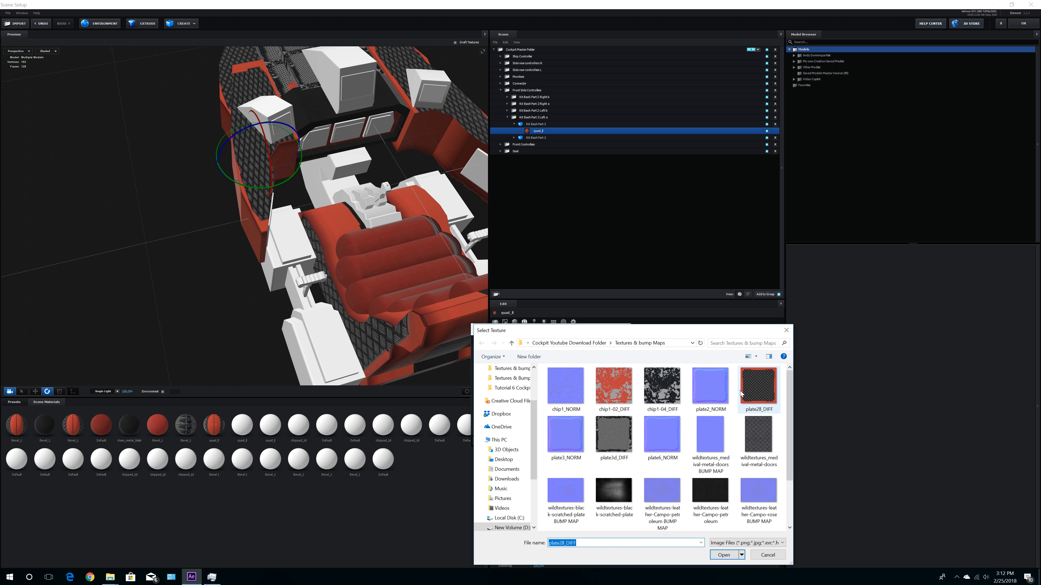
double_click(709, 389)
left_click(607, 416)
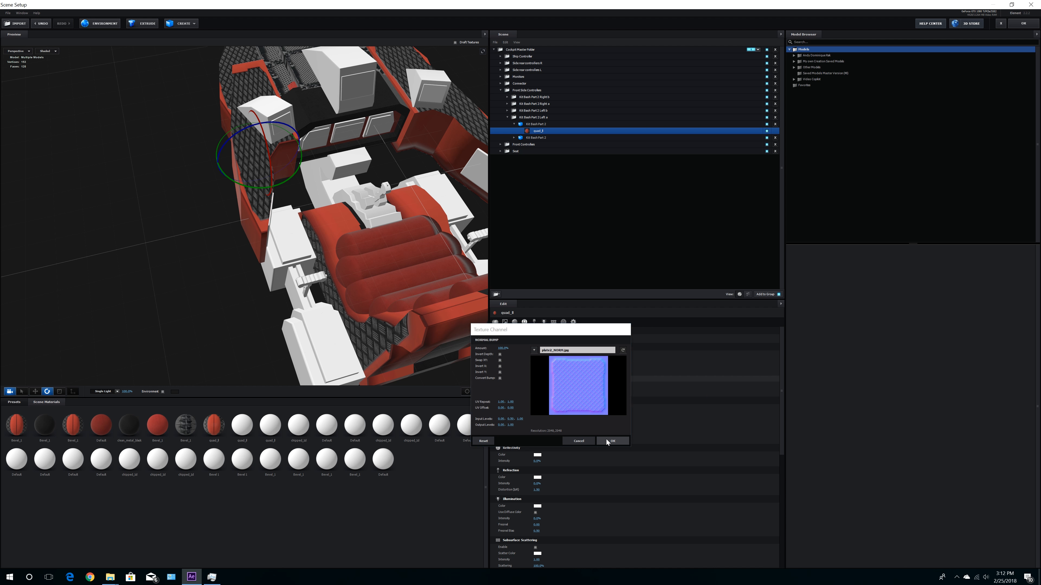
left_click(557, 379)
type("2")
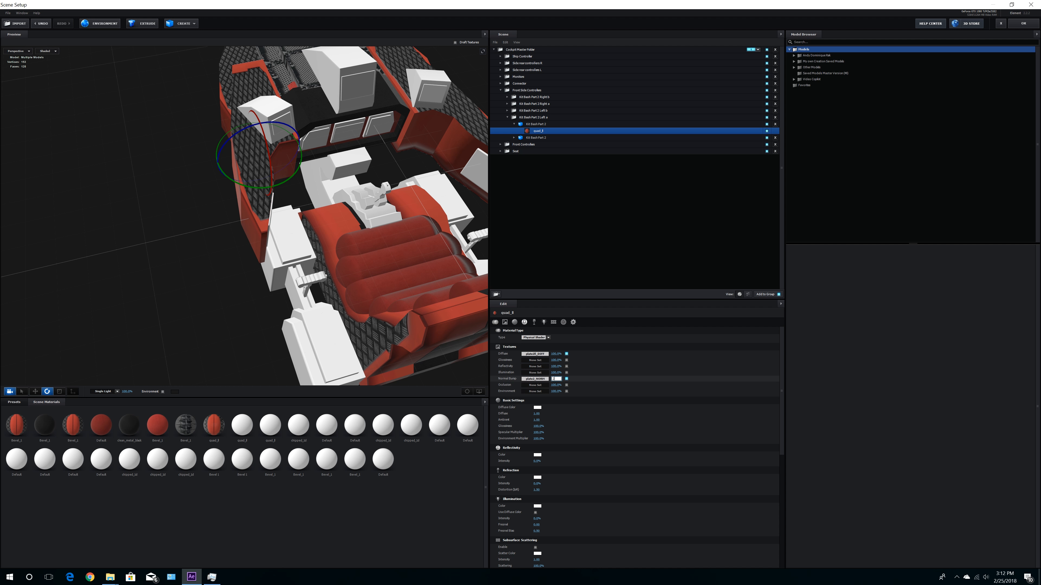
type("00")
key("Return")
Step: Set the side controller material's glossiness to 60% and its environment multiplier to 70%, then collapse its group
left_click(539, 427)
type("60")
key("Return")
left_click(539, 439)
type("70")
key("Return")
left_click_drag(213, 263, 336, 197)
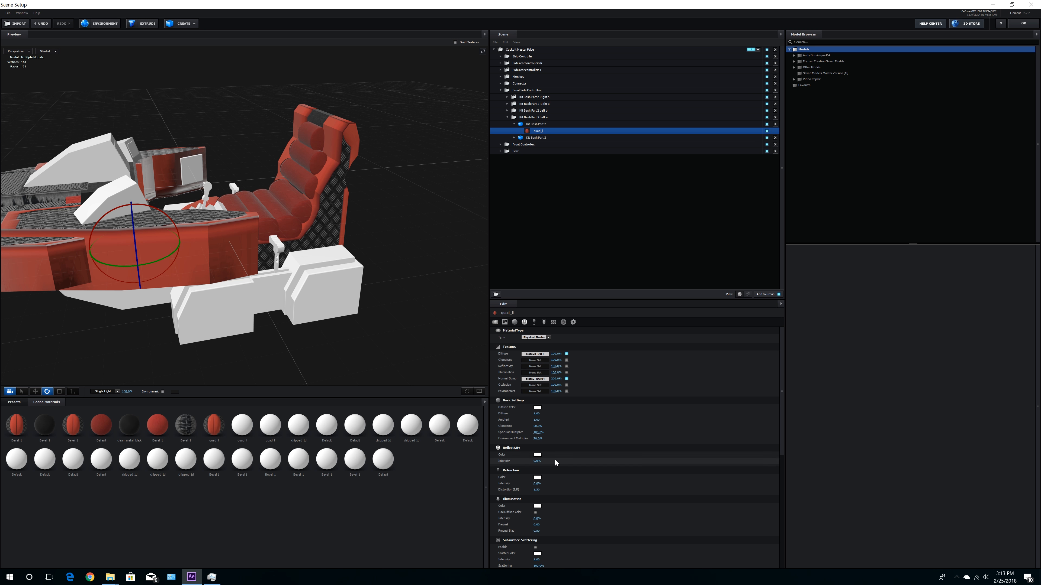
left_click(507, 117)
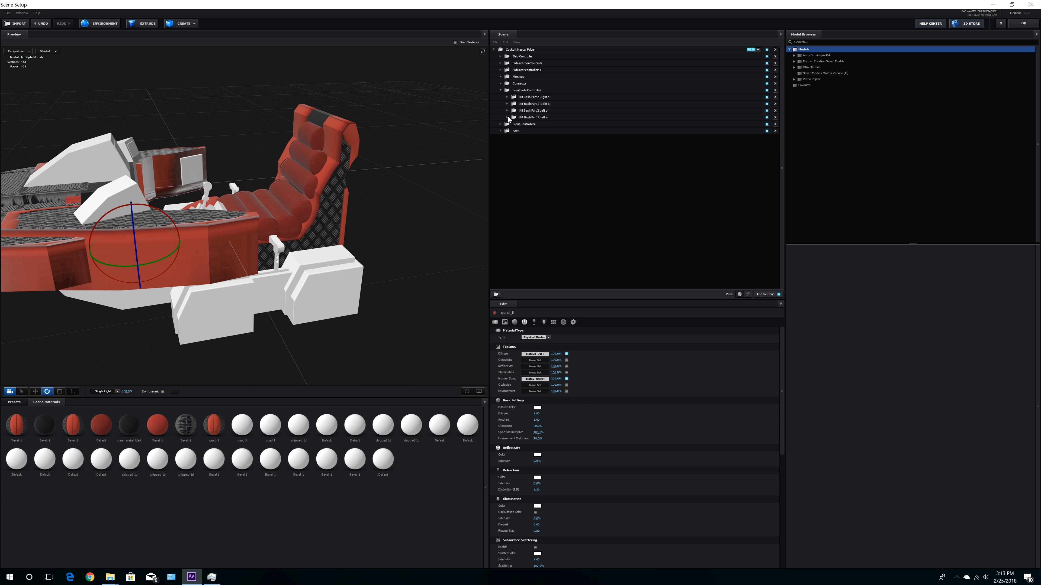
Step: Select the material of the first Seat subgroup inside the Seat group and set its normal bump amount to 200%
left_click(500, 131)
left_click(507, 137)
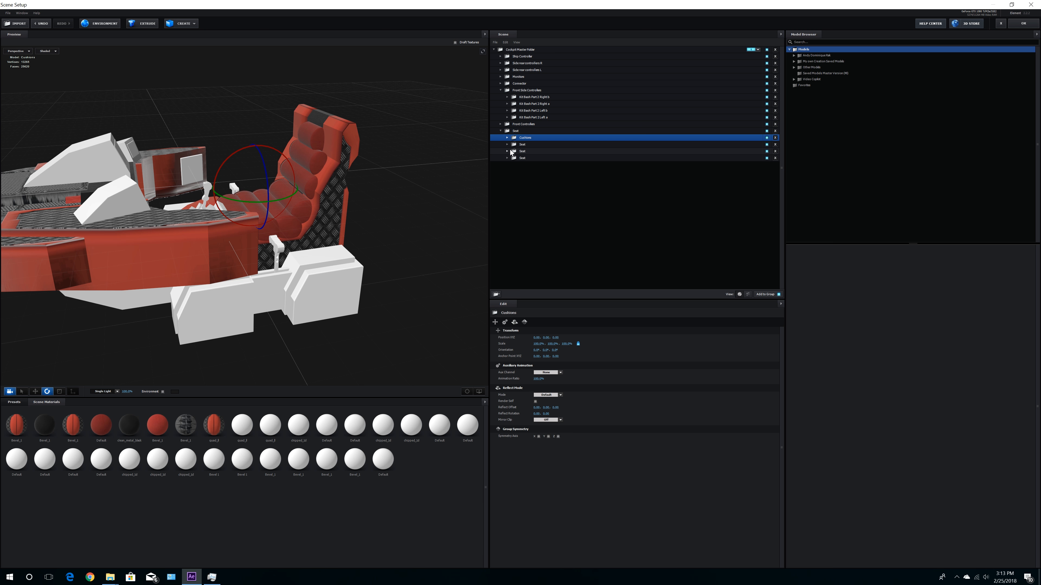
left_click(507, 152)
left_click(507, 151)
left_click(507, 145)
left_click(514, 152)
left_click(532, 158)
left_click(556, 379)
type("200")
key("Return")
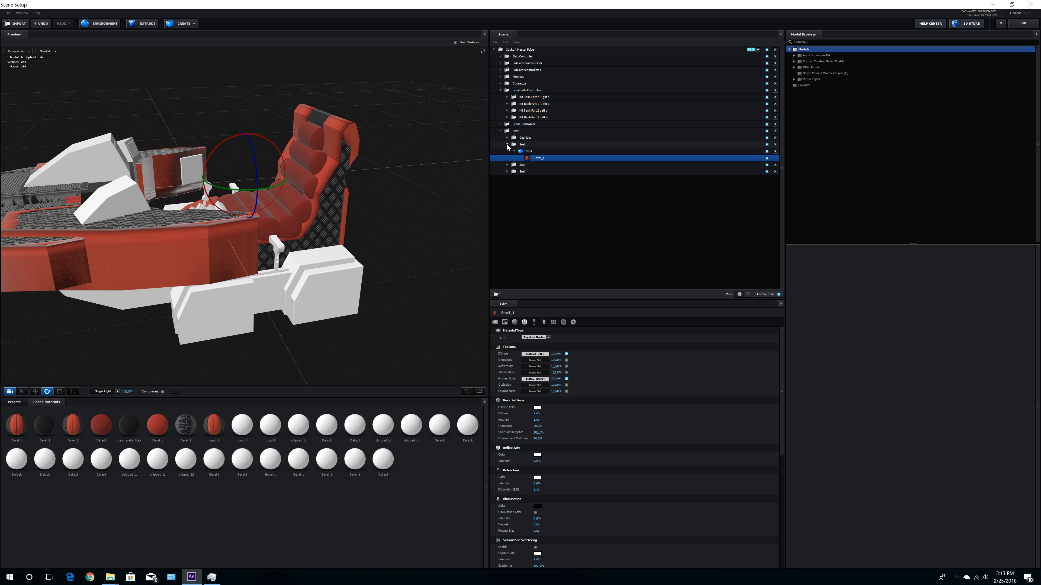
Step: Try a vertical UV repeat of about 5 on the first Seat subgroup's diffuse texture and inspect the seat from behind
left_click(536, 354)
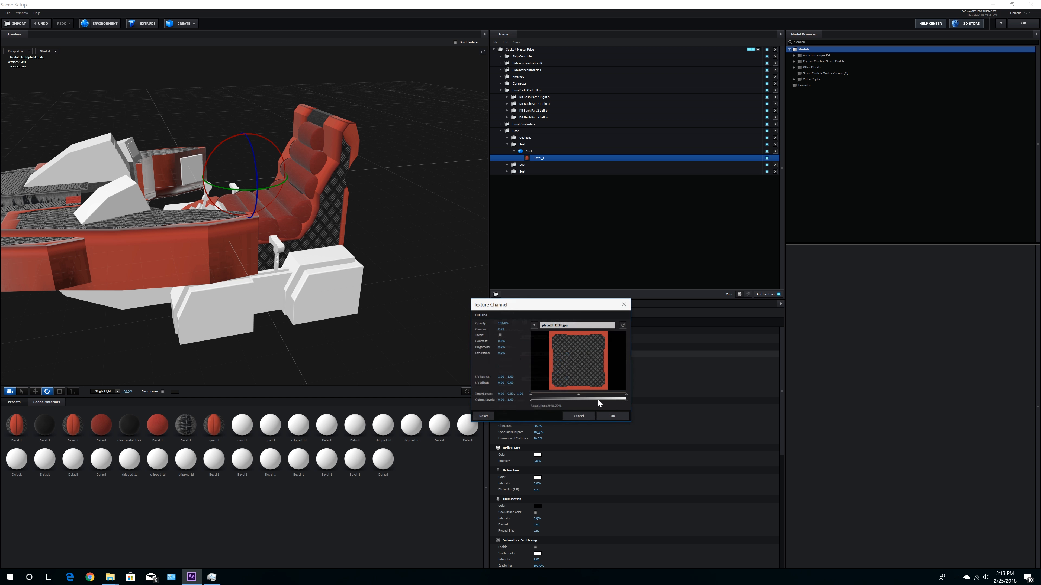
left_click_drag(508, 376, 641, 379)
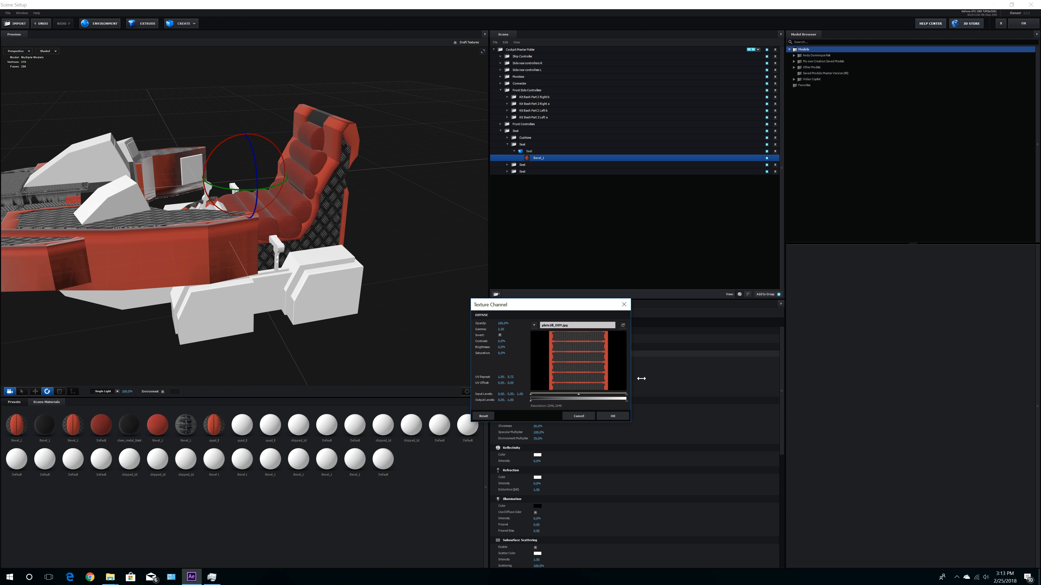
left_click(613, 416)
left_click_drag(457, 209, 484, 349)
left_click_drag(369, 304, 425, 369)
left_click_drag(400, 330, 403, 331)
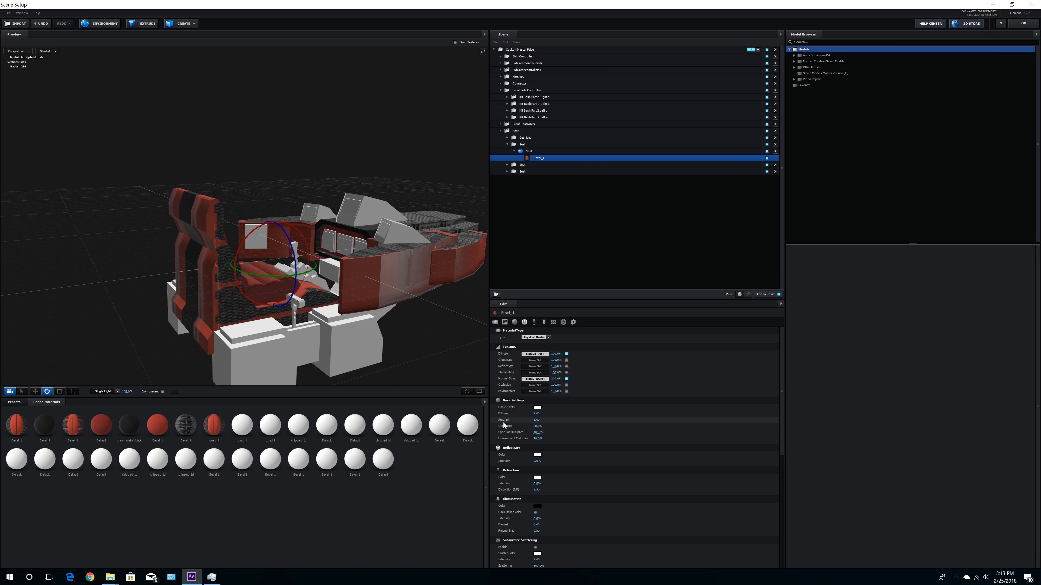
Step: Set the vertical UV repeat of the first Seat subgroup's diffuse texture to 3
left_click(536, 354)
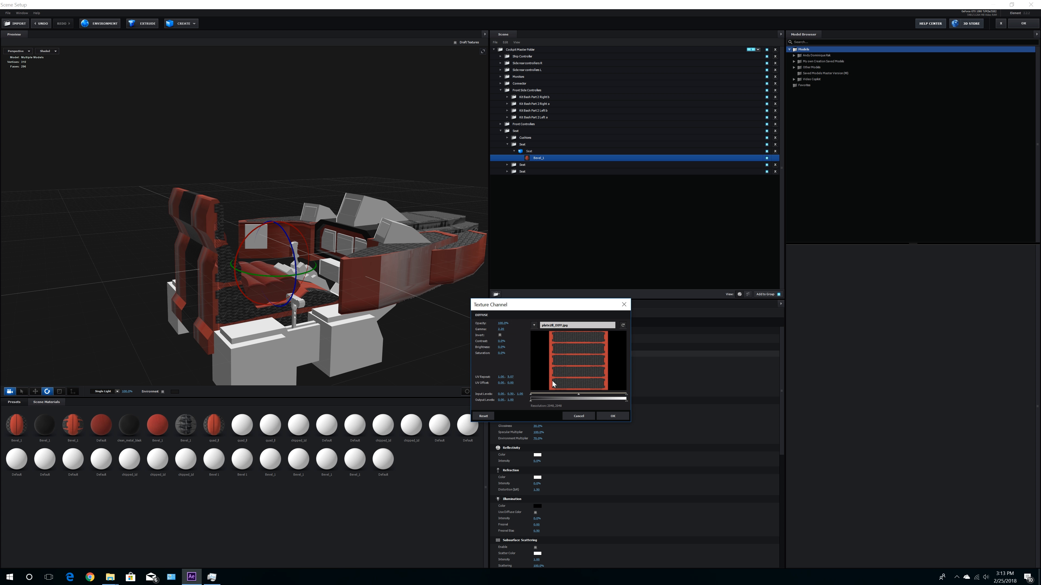
left_click_drag(488, 377, 467, 384)
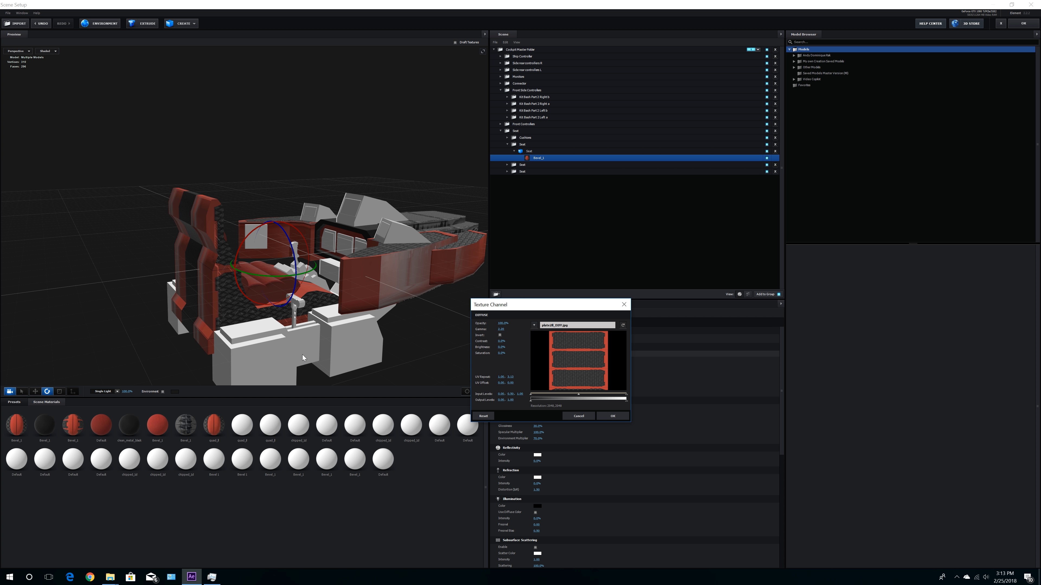
left_click(513, 377)
type("3")
key("Return")
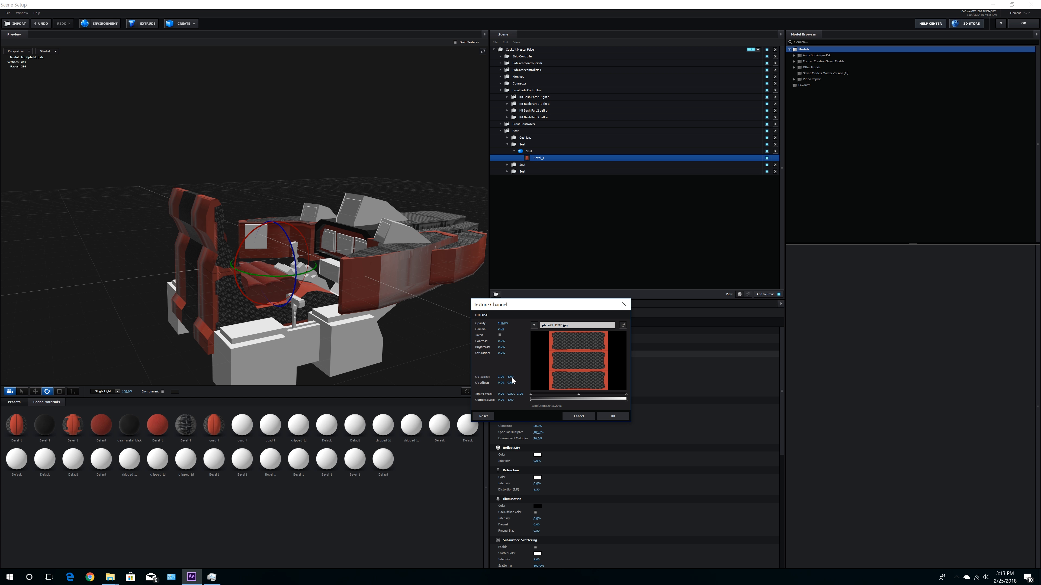
left_click(609, 417)
Step: Match the first Seat subgroup's normal bump with a vertical UV repeat of 3, then collapse that subgroup
left_click(540, 379)
left_click(512, 402)
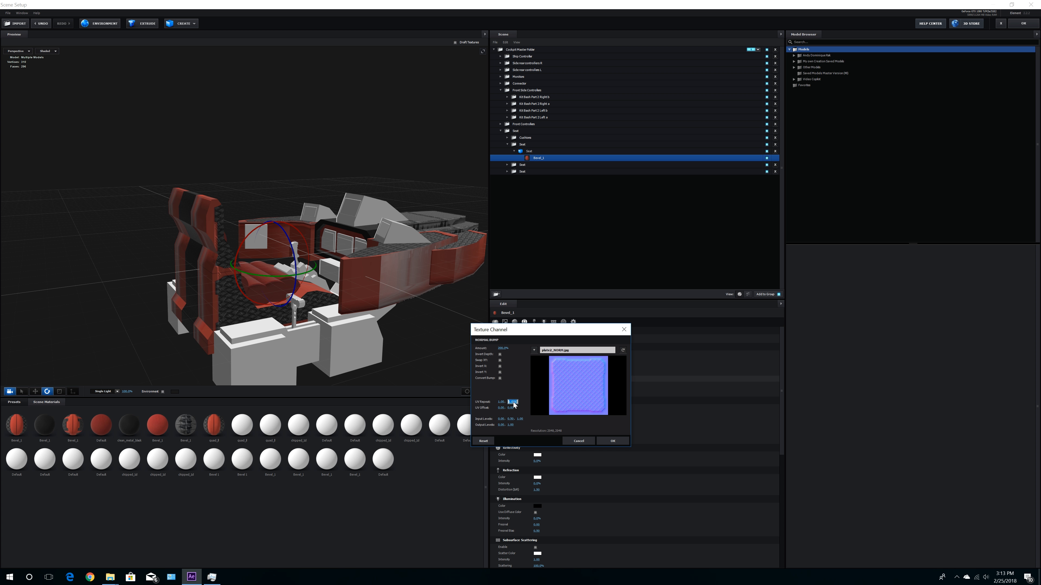
type("3")
key("Return")
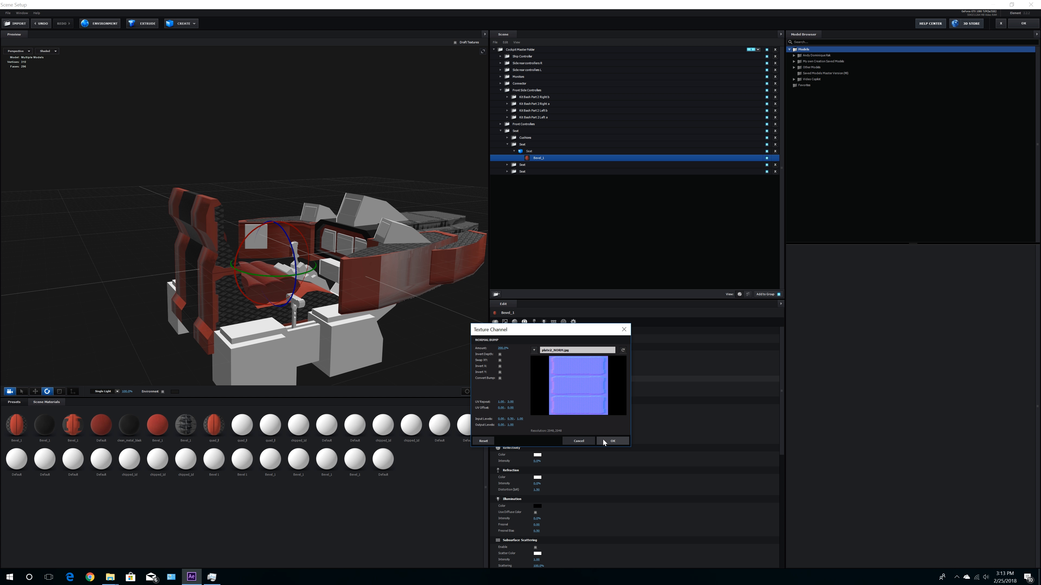
left_click(612, 441)
left_click(514, 152)
left_click(508, 145)
Step: Set the vertical UV repeat of the last Seat subgroup's diffuse texture to 3
left_click(507, 158)
left_click(533, 171)
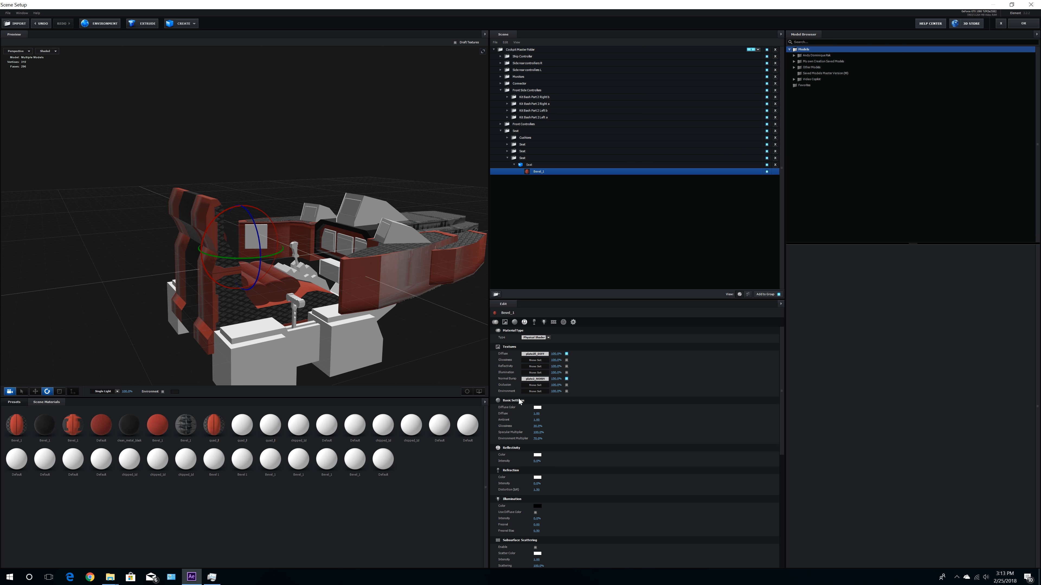
left_click(543, 356)
left_click(511, 377)
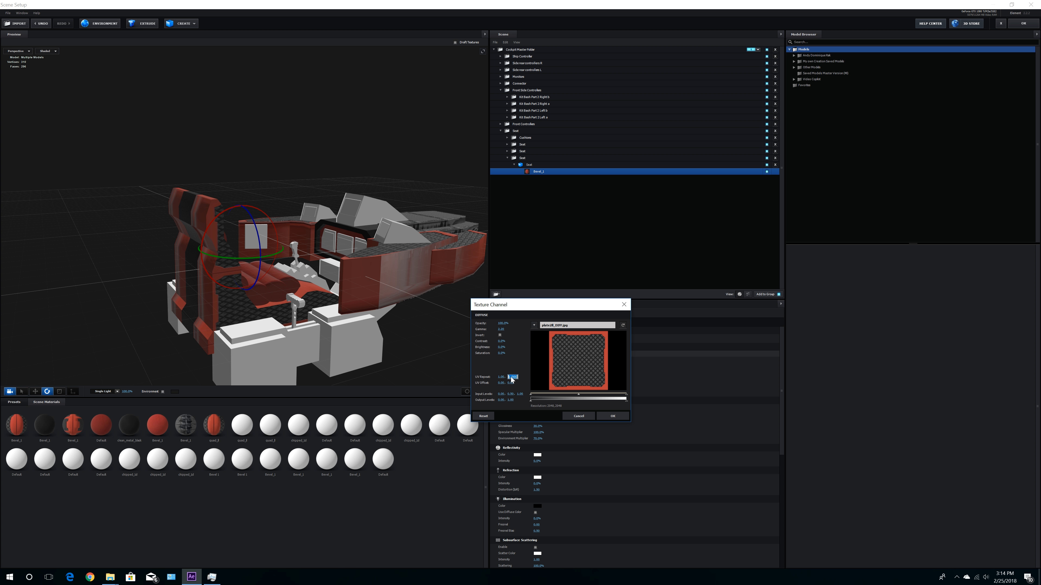
type("3")
key("Return")
left_click(610, 416)
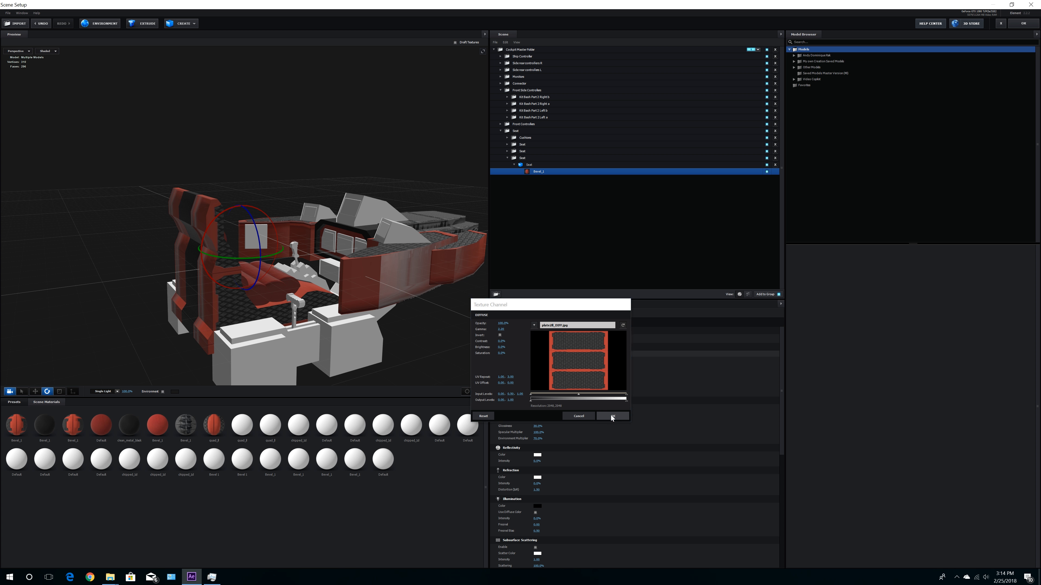
Step: Set the vertical UV repeat of the last Seat subgroup's normal bump to 3, then collapse the Seat and Front Side Controllers groups
left_click(517, 380)
left_click(510, 401)
type("3")
key("Return")
left_click(612, 441)
left_click_drag(246, 324, 286, 320)
left_click(499, 131)
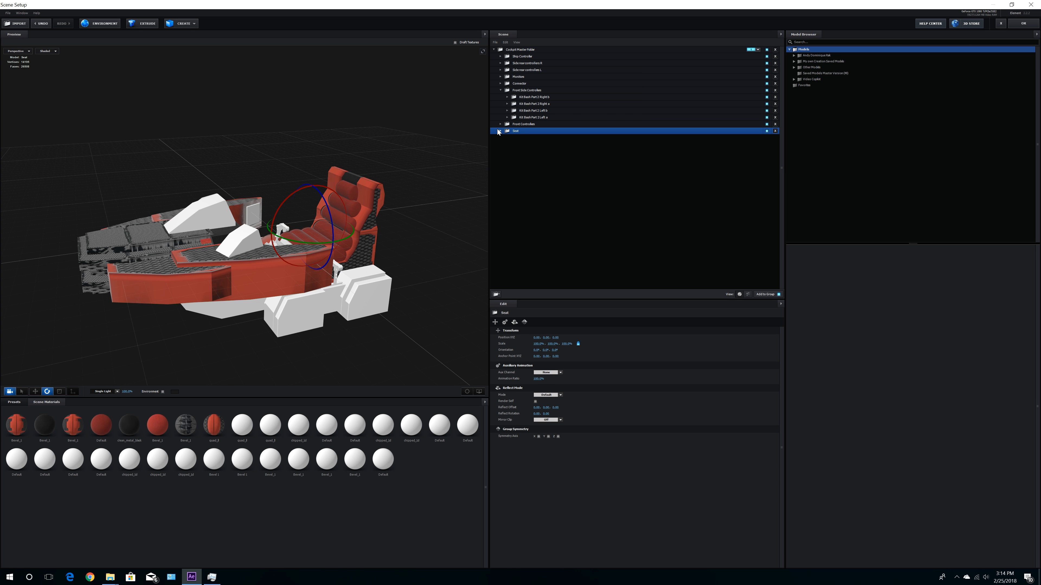
left_click(501, 91)
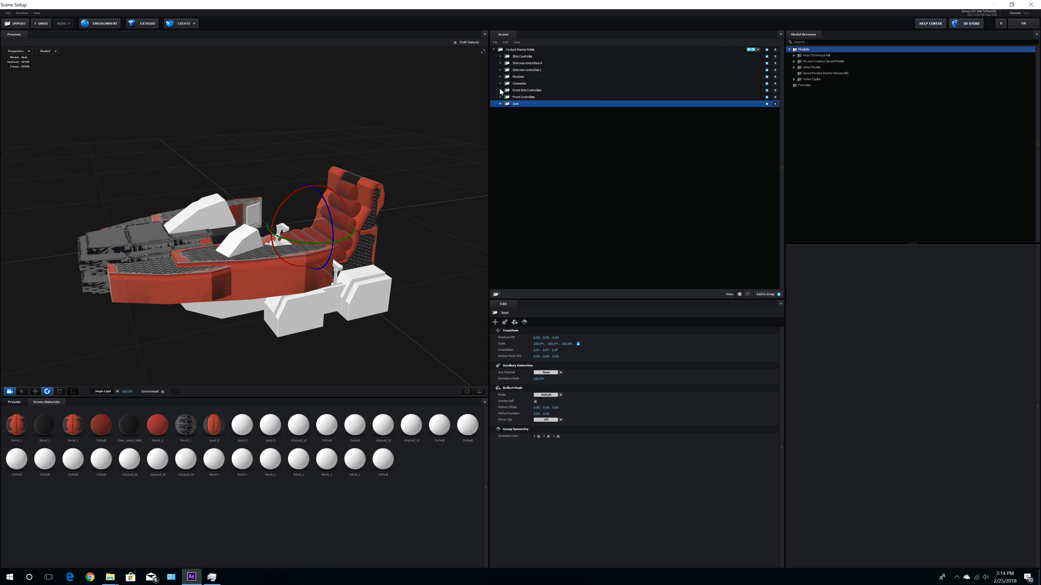
Step: Load the red-bordered plate2 diffuse image as the diffuse texture of the Connector group's kit bash part material
left_click(501, 77)
left_click(500, 77)
left_click(501, 84)
left_click(507, 91)
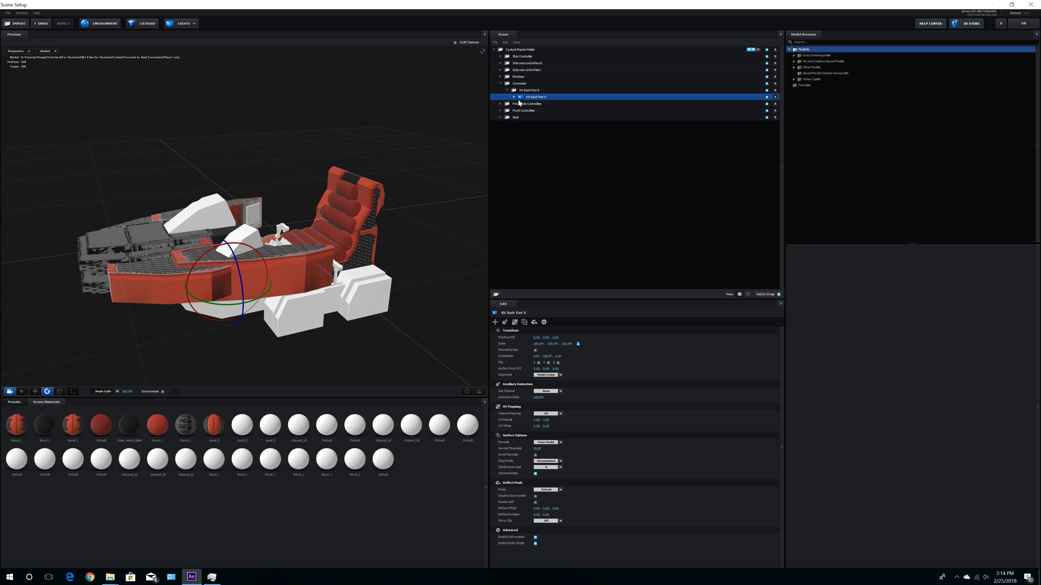
left_click(513, 97)
left_click(535, 105)
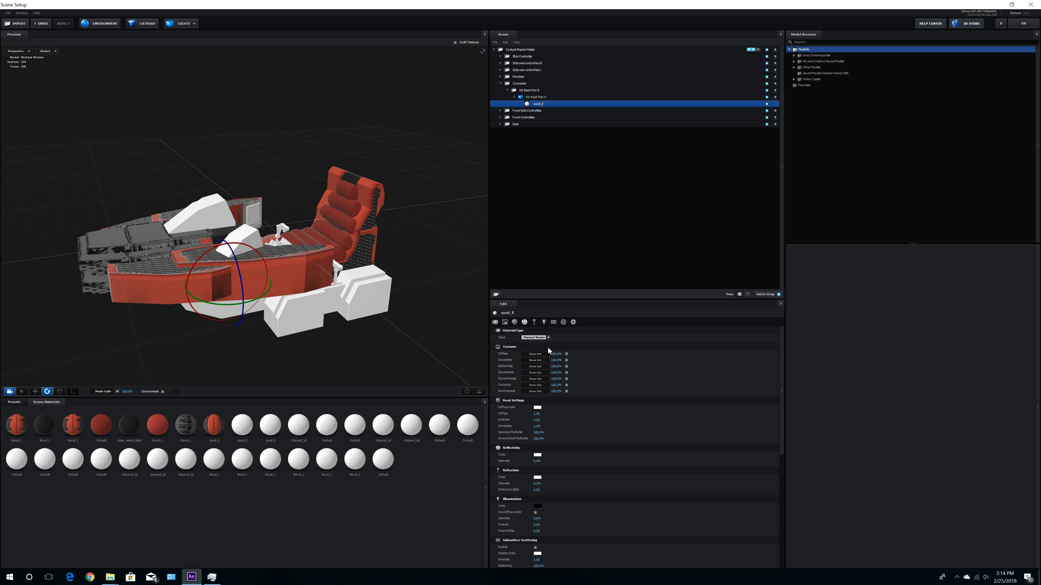
left_click(540, 355)
left_click(584, 337)
double_click(758, 372)
Step: Try different horizontal and vertical UV repeats on the connector's diffuse texture, then return both to 1
left_click_drag(512, 376, 699, 380)
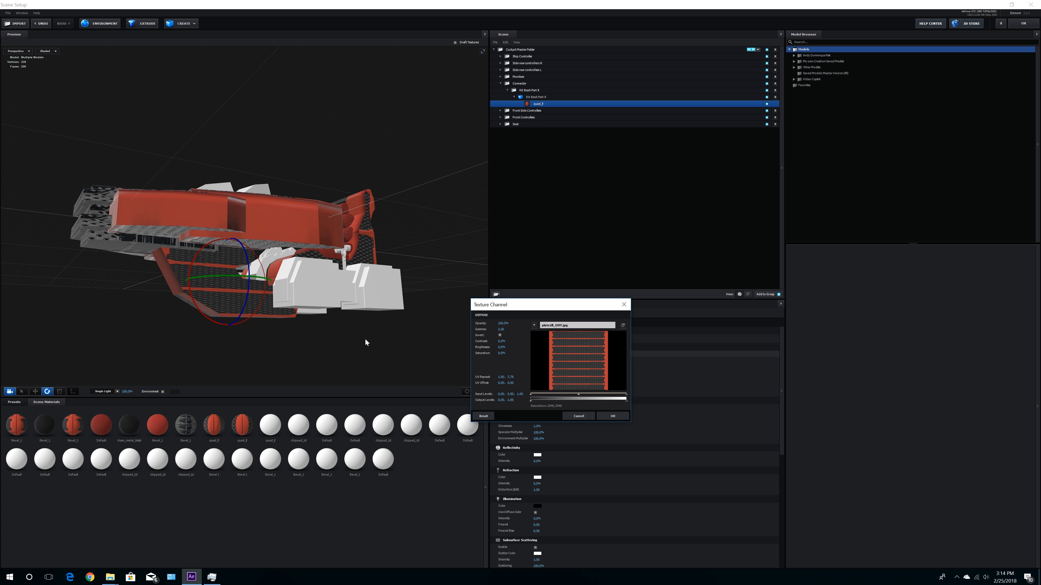
left_click_drag(500, 377, 566, 384)
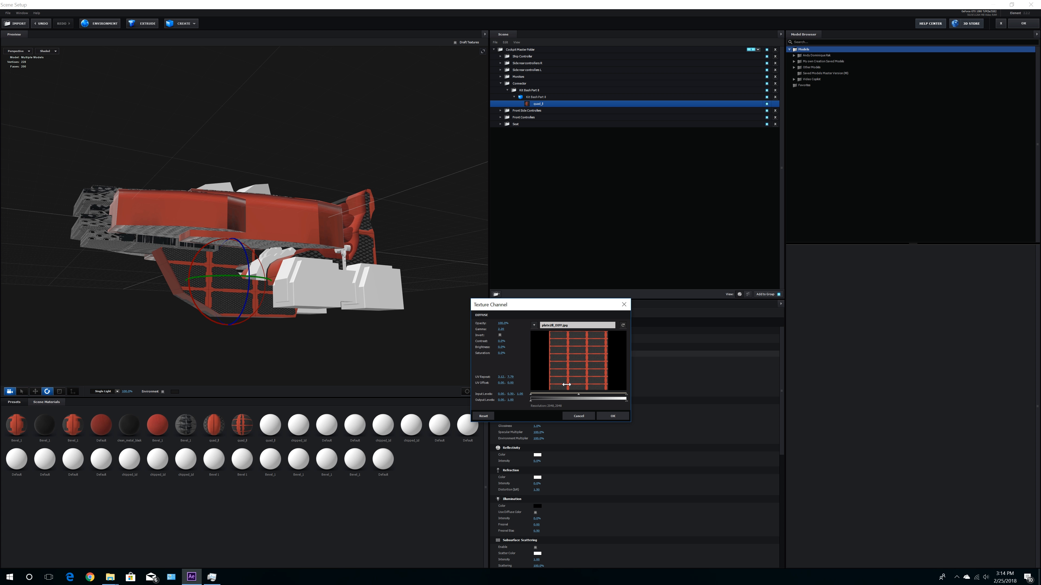
left_click(512, 377)
type("1")
key("Return")
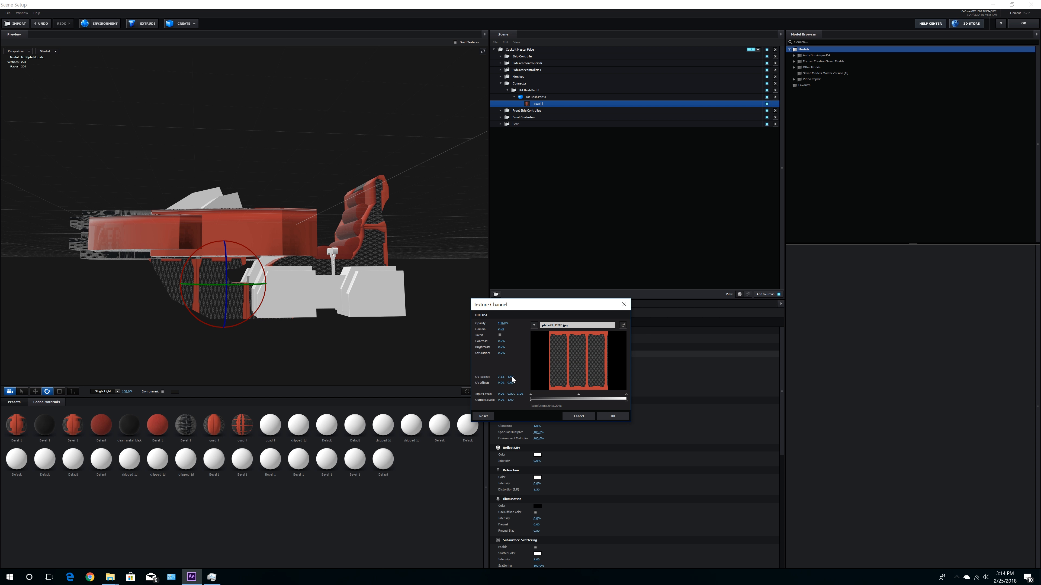
left_click(500, 376)
type("1")
key("Return")
Step: Set the connector's diffuse UV repeat to 2.04 horizontally and 5 vertically, and accept the texture settings
left_click_drag(510, 378, 625, 379)
left_click(513, 377)
type("5")
key("Return")
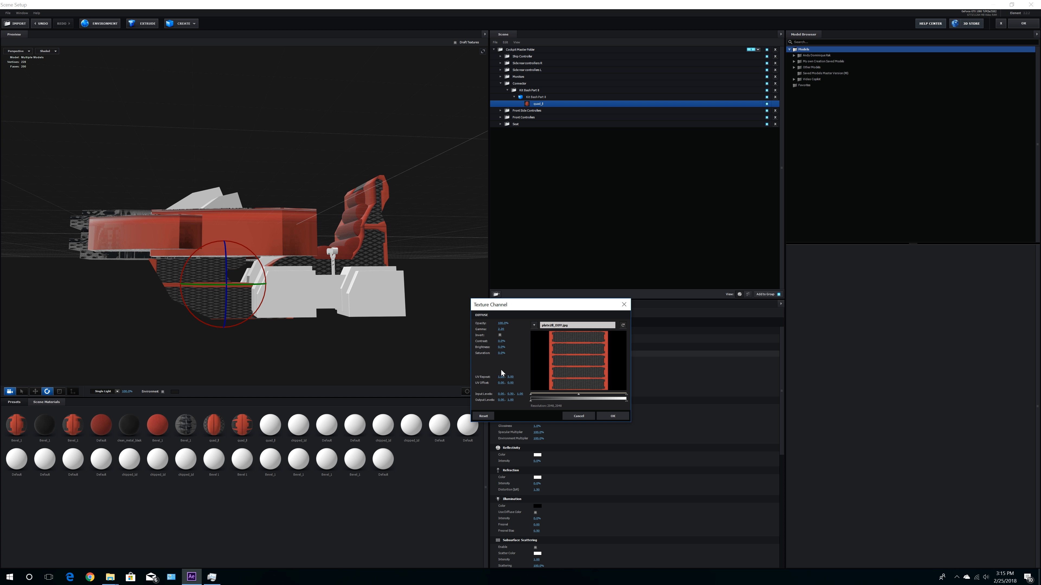
left_click_drag(501, 377, 527, 376)
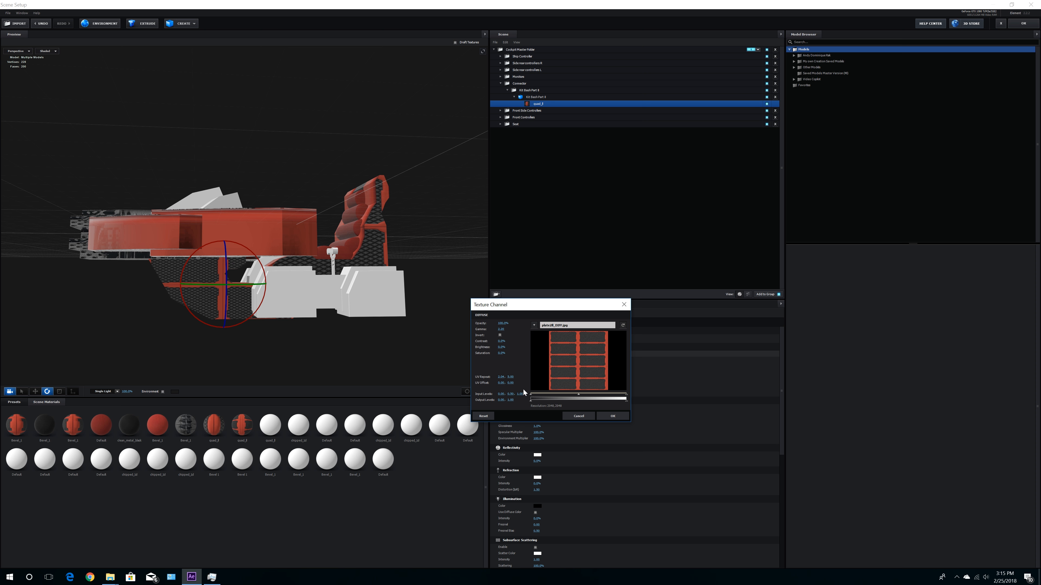
left_click(613, 416)
Step: Load plate2_NORM as the normal bump of the connector material
left_click(536, 379)
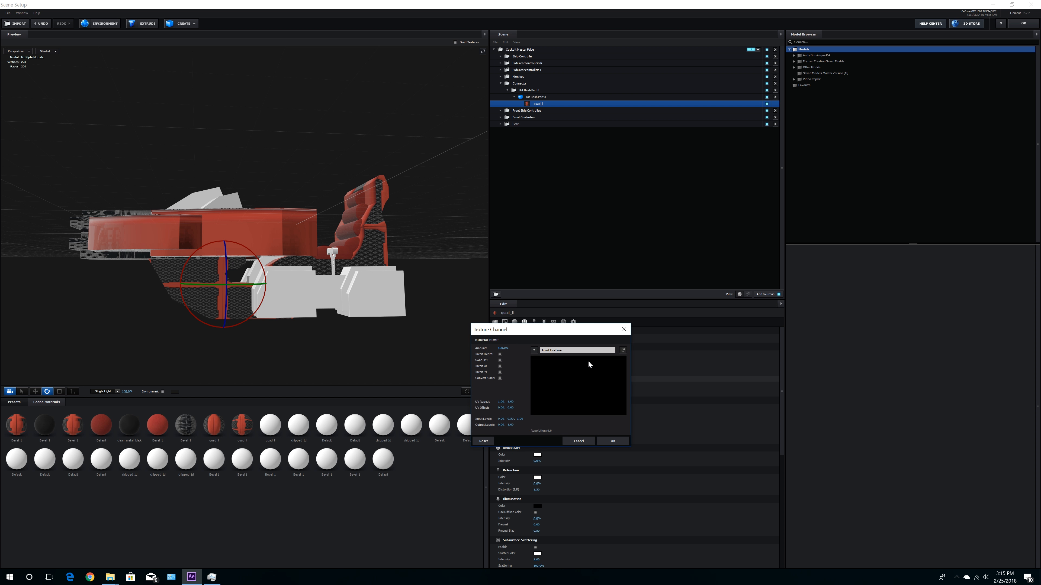
left_click(580, 353)
left_click(704, 389)
double_click(704, 391)
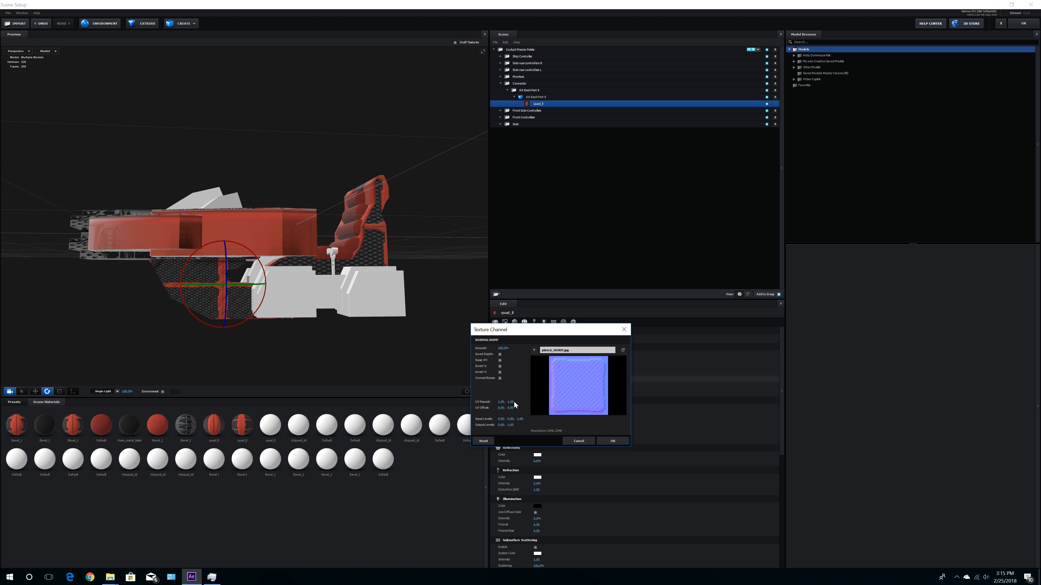
Step: Set the connector's normal bump UV repeat to 2.04 horizontally and 5 vertically, and accept it
left_click(510, 402)
type("5")
left_click(501, 402)
type("2.04")
key("Return")
left_click(613, 441)
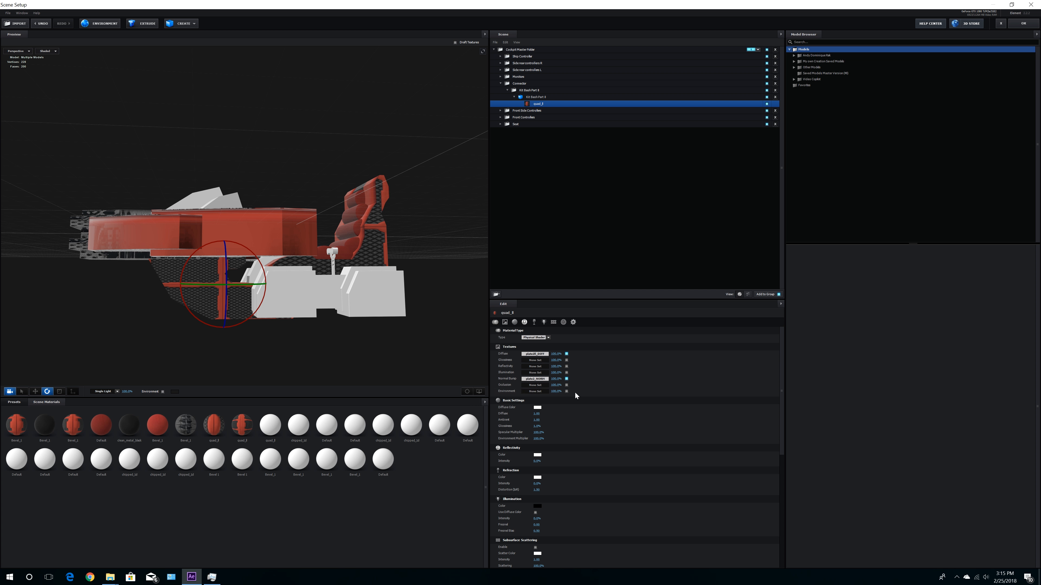
Step: Try a normal bump amount of 200% on the connector material, then set it to 150%
left_click(556, 379)
type("200")
key("Return")
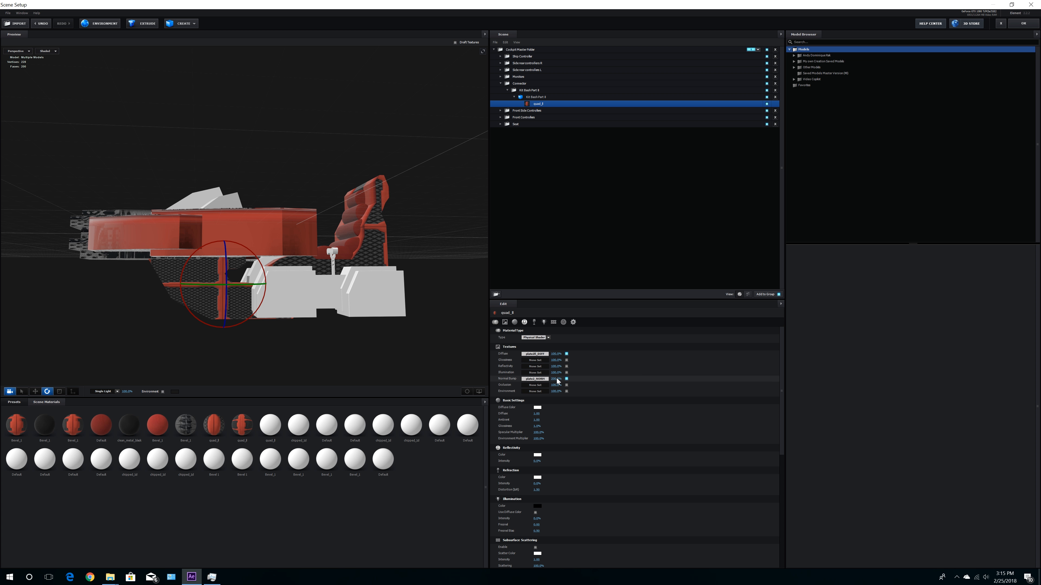
left_click(554, 380)
type("150")
key("Return")
Step: Set the connector material's glossiness to 60% and its environment multiplier to 70%
left_click(537, 427)
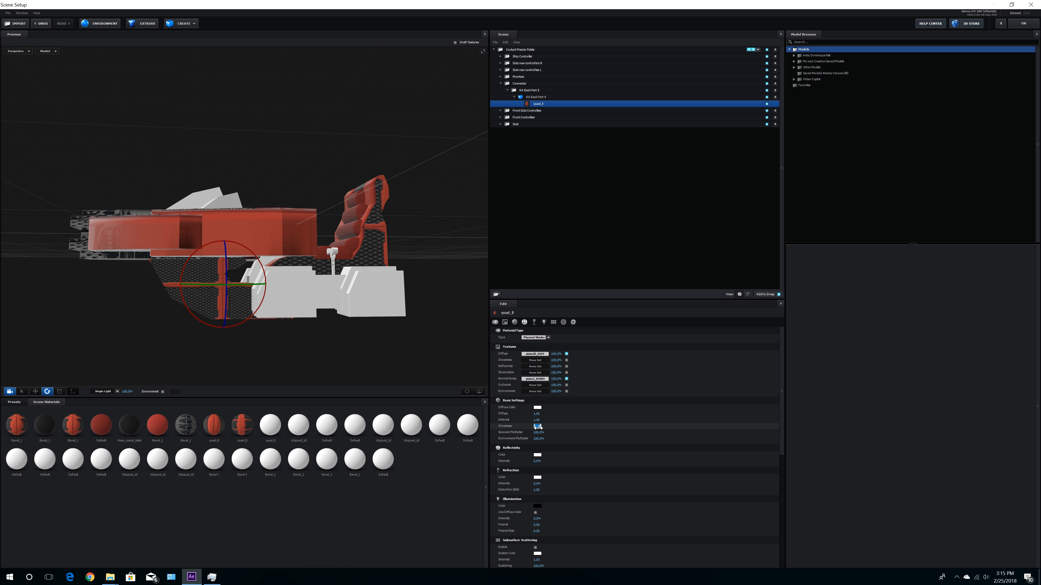
type("60")
key("Return")
left_click(538, 438)
type("70")
key("Return")
Step: Collapse the Connector group and select the material of Kit Bash Part 1 inside Center Top Monitors
mouse_move(341, 283)
left_mouse_down()
mouse_move(289, 280)
mouse_move(360, 264)
mouse_move(350, 270)
mouse_move(376, 252)
mouse_move(331, 275)
mouse_move(342, 289)
left_mouse_up()
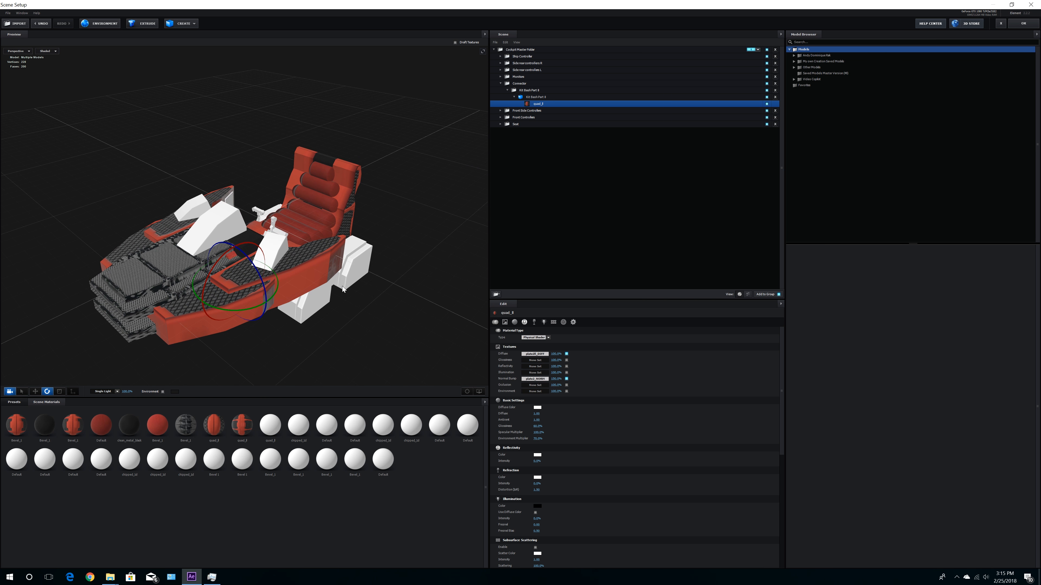
left_click(500, 82)
left_click(500, 77)
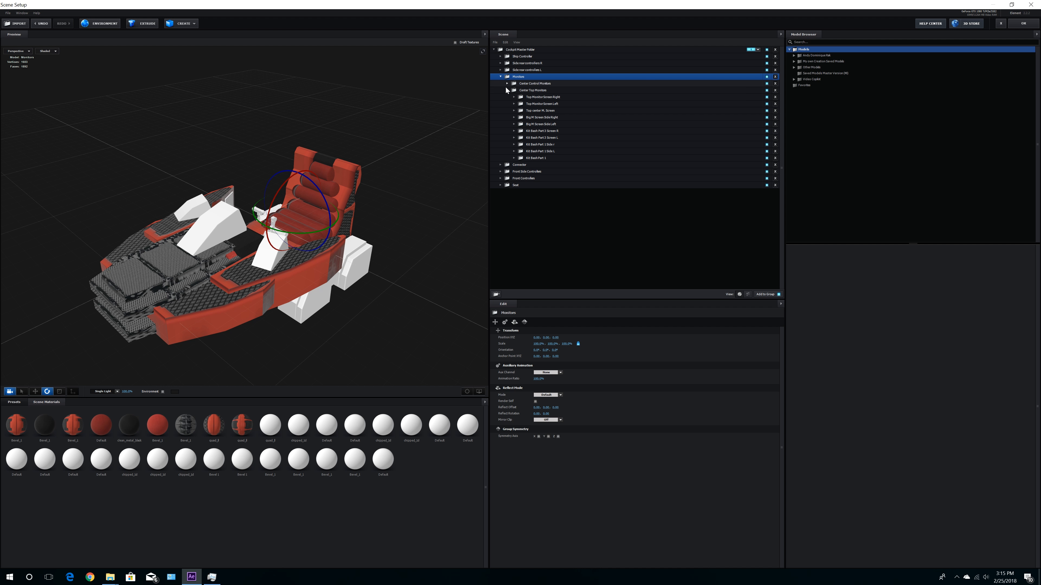
left_click(514, 157)
left_click(521, 165)
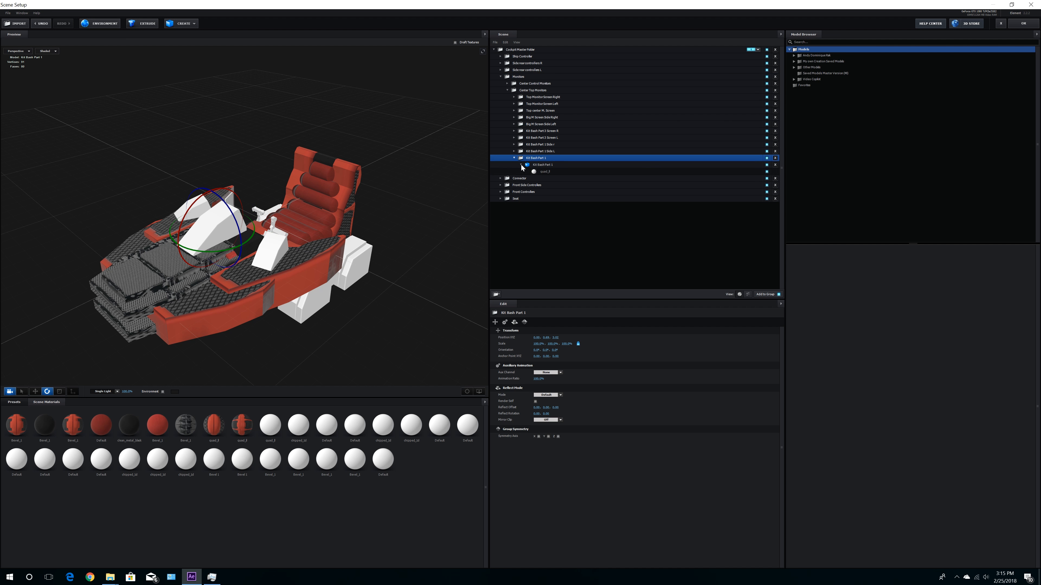
left_click(539, 171)
left_click_drag(415, 245, 448, 302)
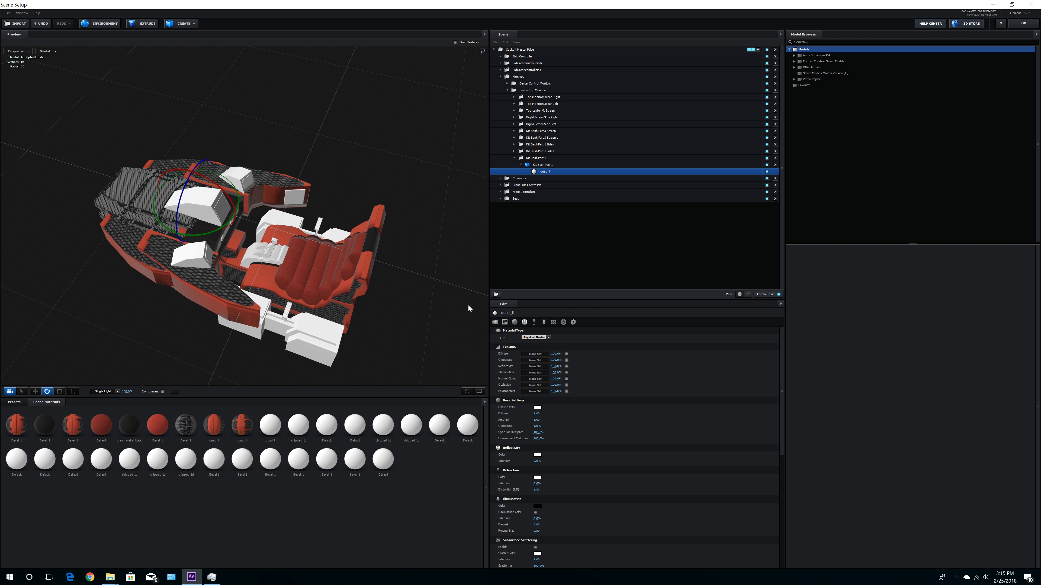
Step: Try the red-bordered plate2 diffuse image on the Kit Bash Part 1 monitor housing with a vertical UV repeat of 5.16
left_click(540, 356)
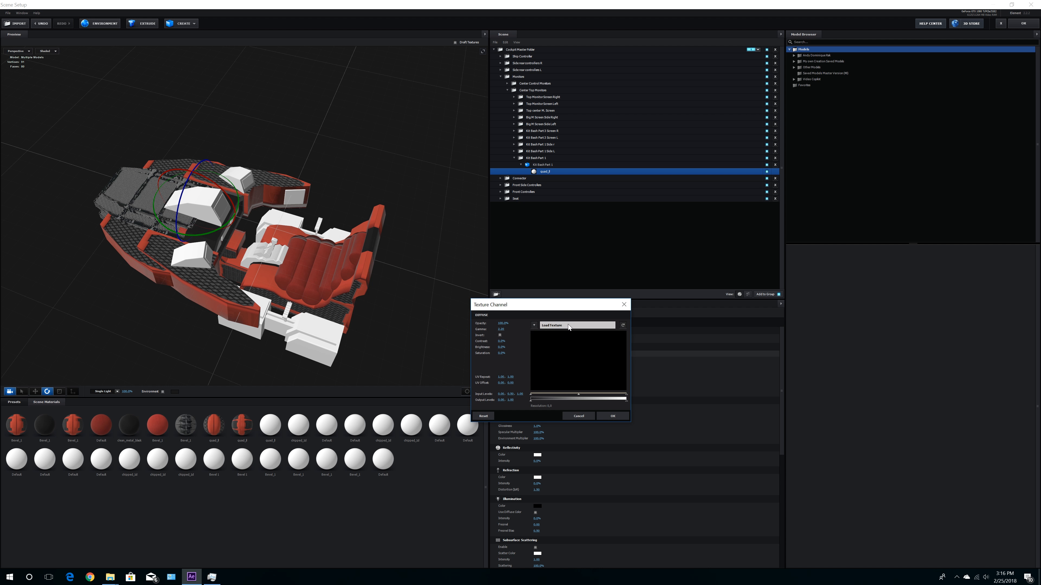
left_click(573, 328)
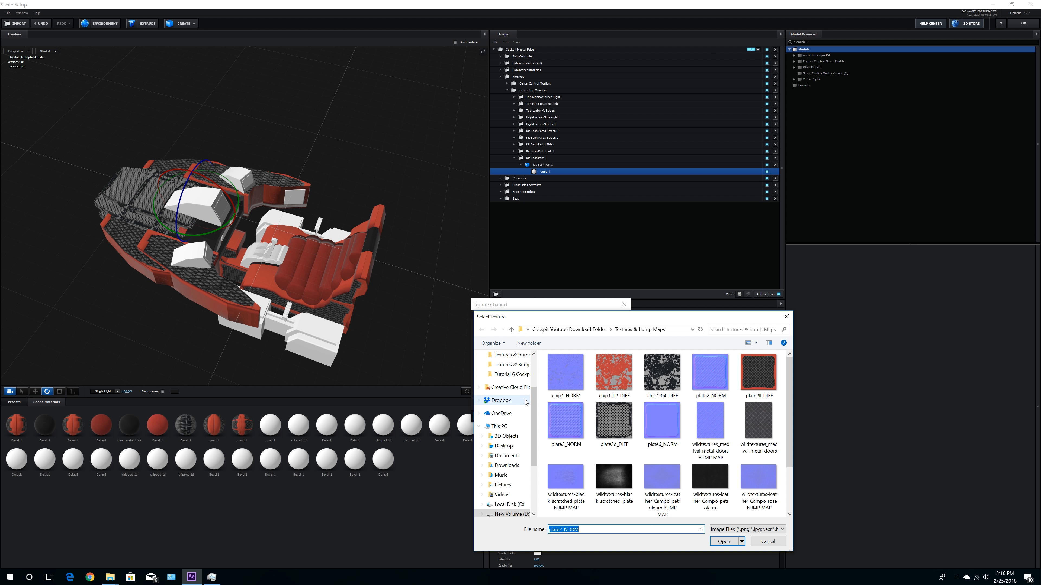
double_click(742, 383)
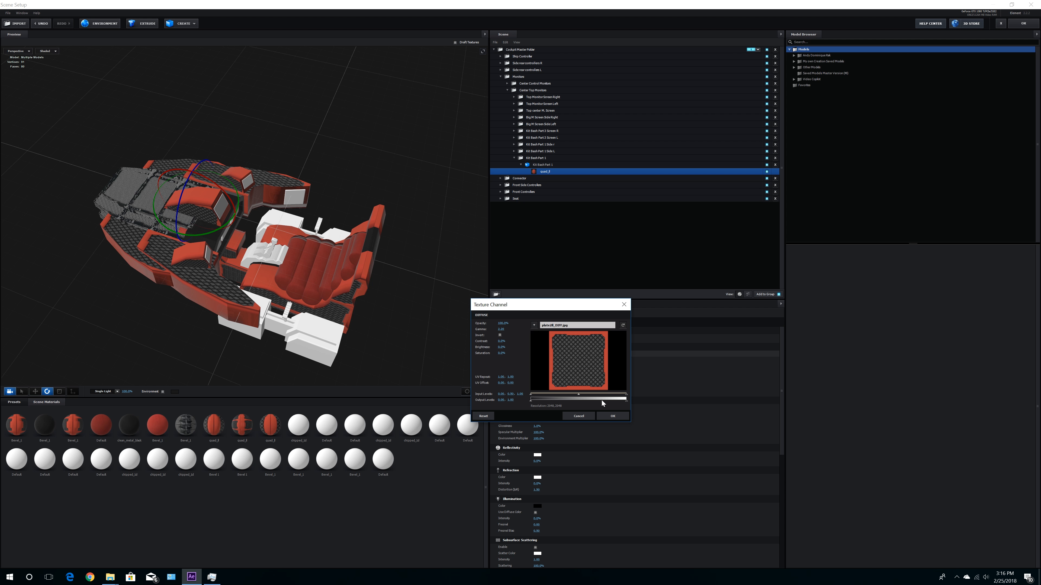
left_click_drag(512, 378, 617, 371)
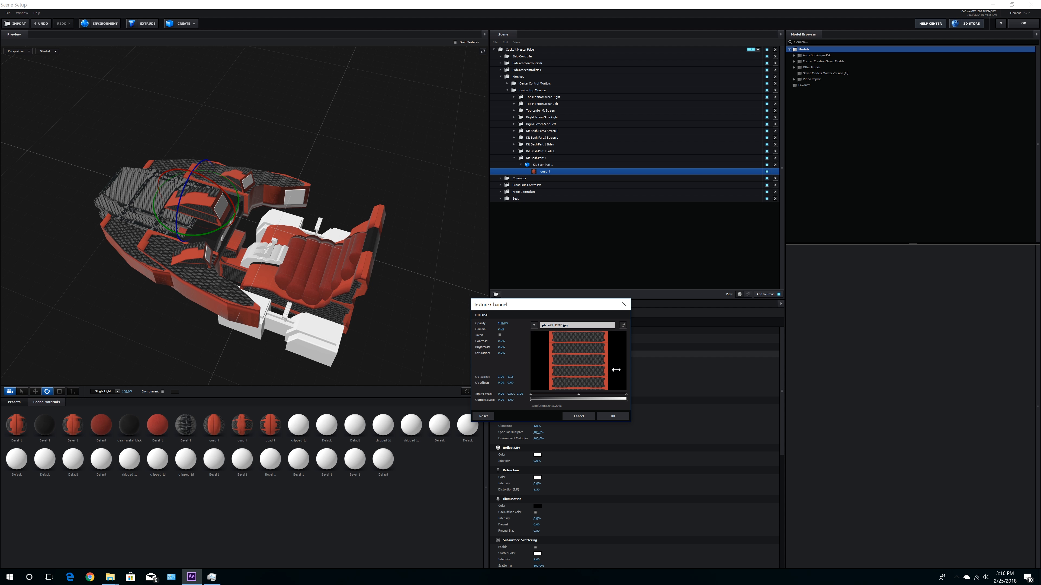
left_click(614, 415)
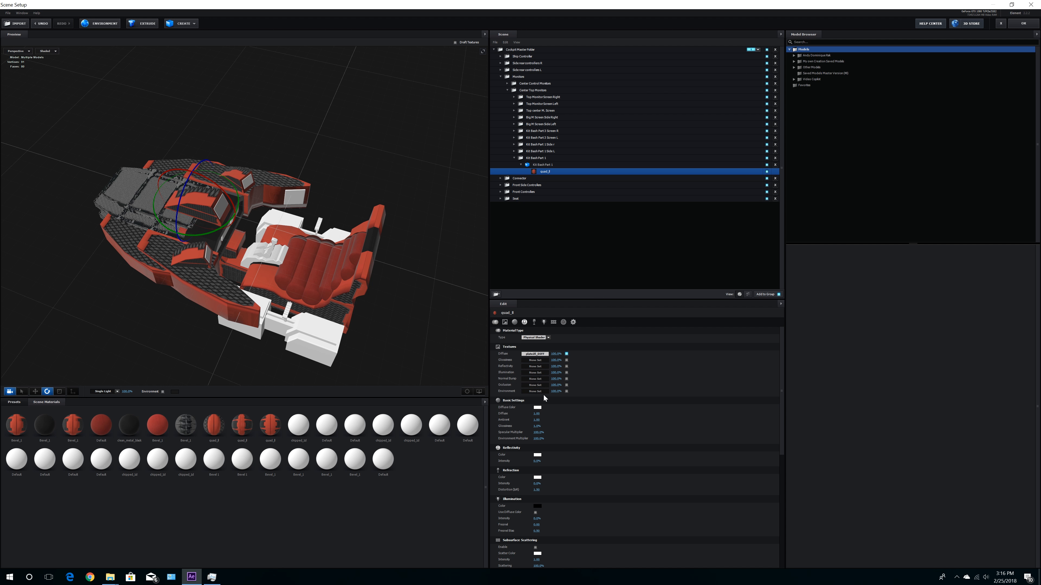
Step: Try plate2_NORM as the monitor housing's normal bump with a vertical UV repeat of 5.16
left_click(540, 380)
left_click(564, 350)
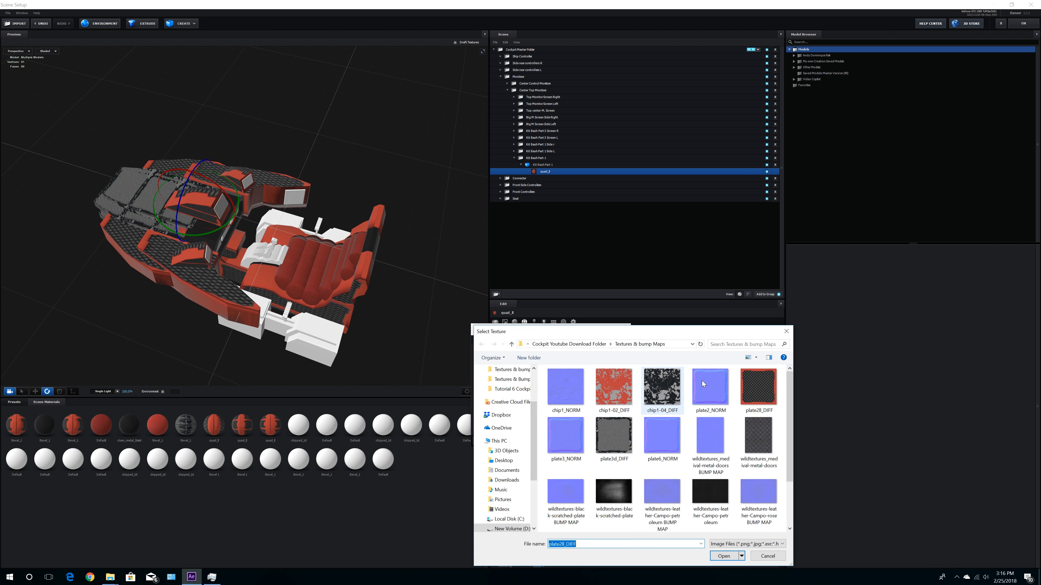
double_click(723, 388)
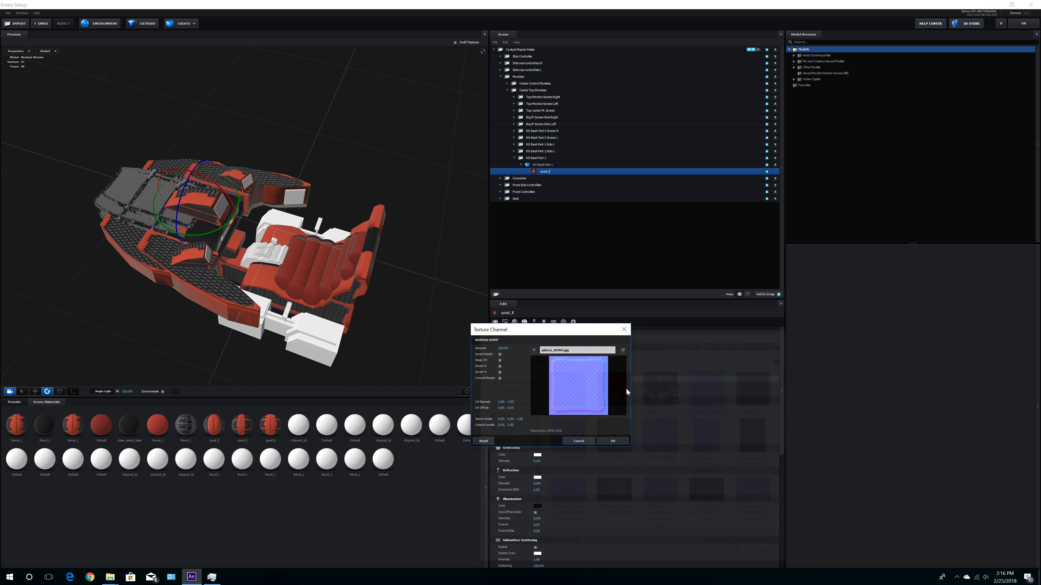
left_click(512, 401)
type("5.16")
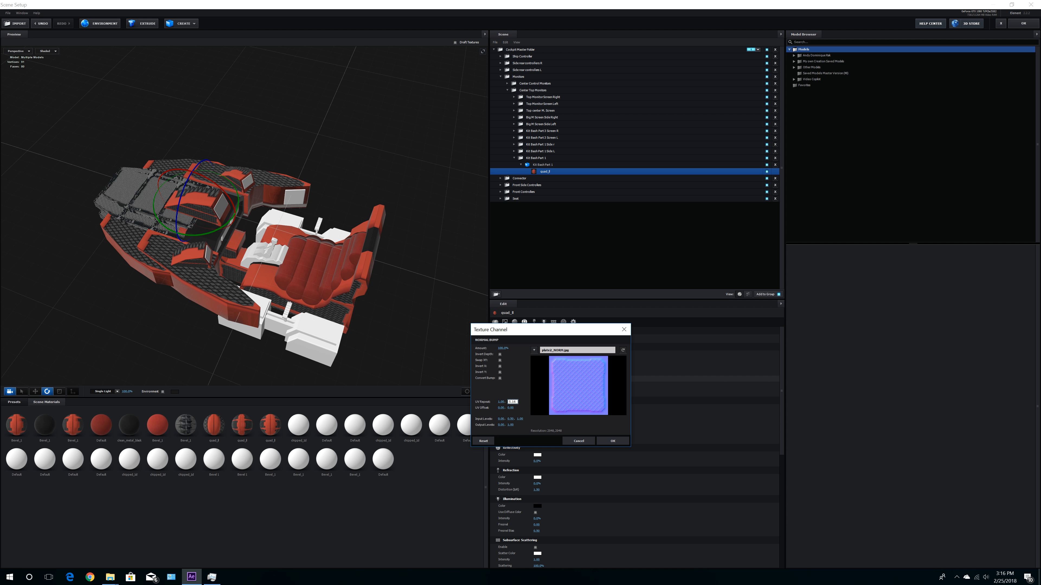
key("Return")
left_click(611, 440)
Step: Return the vertical UV repeat of the monitor housing's diffuse texture and normal bump to 1
left_click_drag(262, 283, 327, 275)
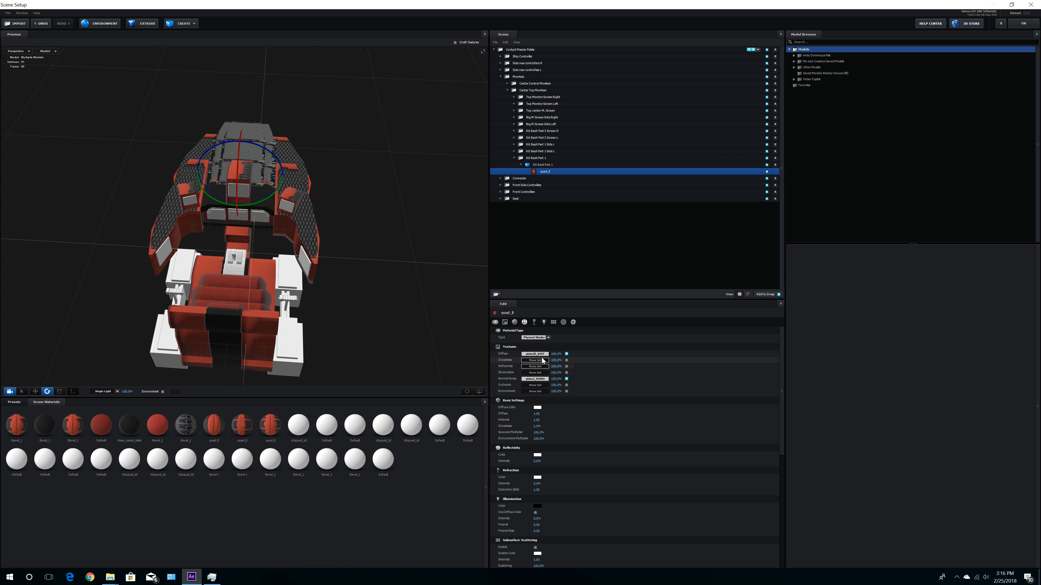
left_click(535, 353)
left_click(510, 377)
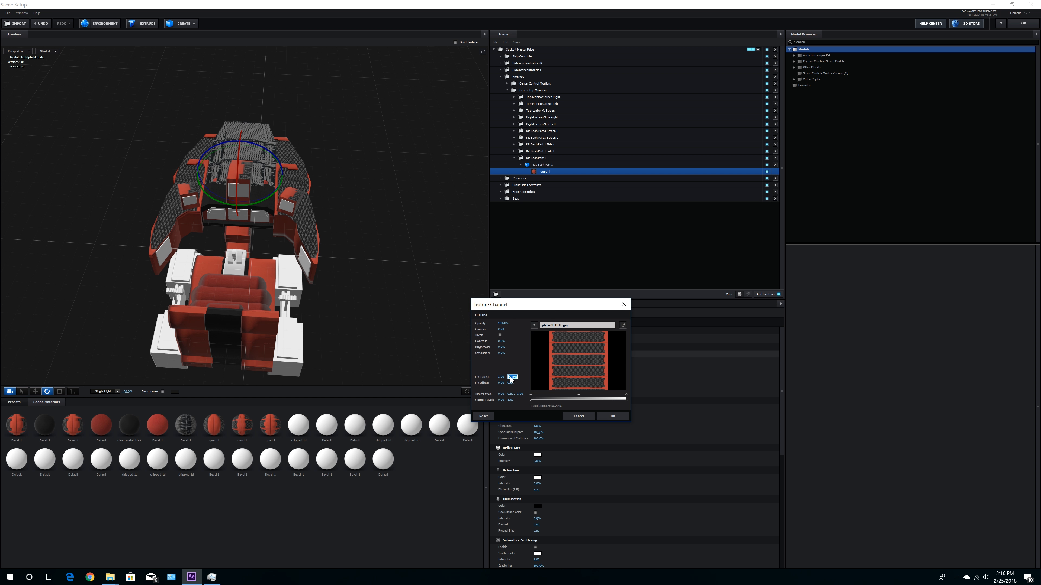
type("1")
key("Return")
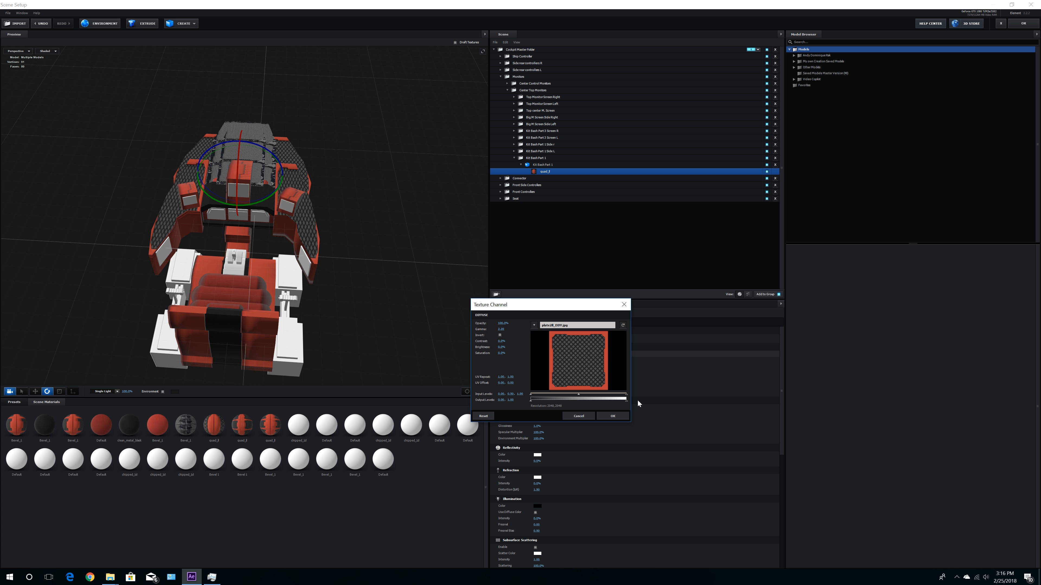
left_click(612, 418)
left_click(534, 379)
left_click(512, 401)
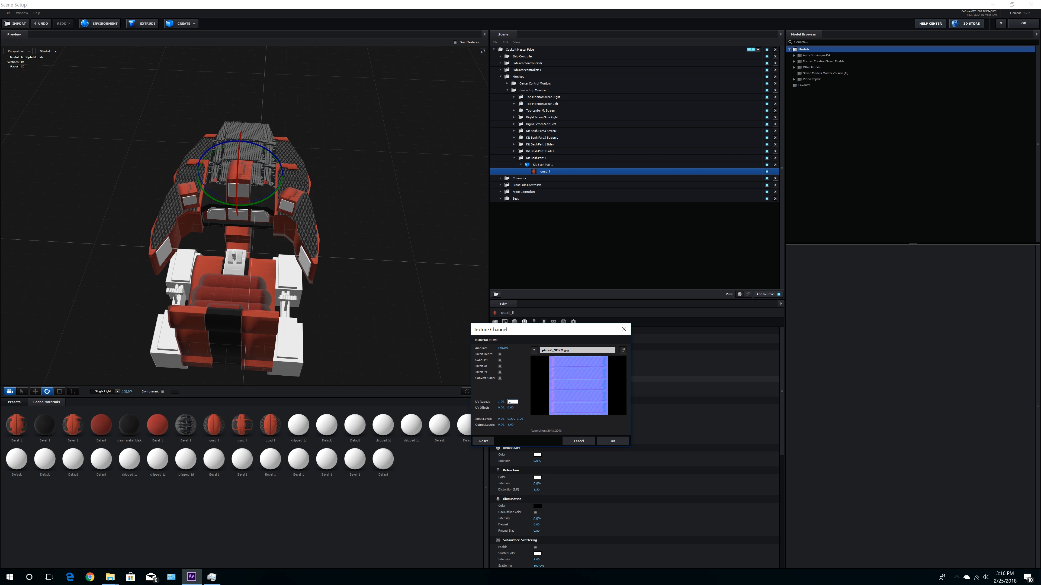
left_click(613, 440)
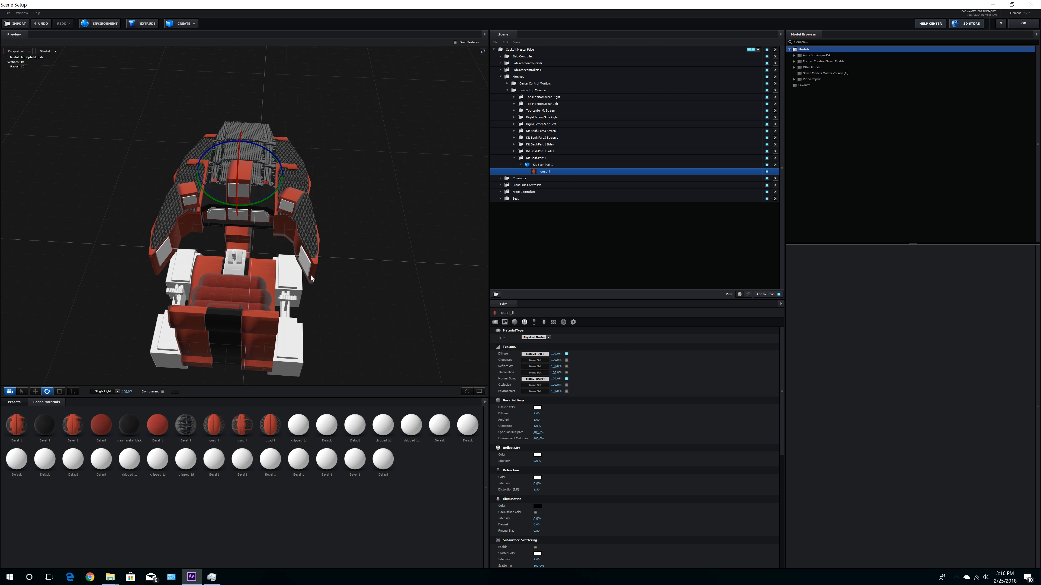
Step: Replace the monitor housing's diffuse texture with the wildtextures-leather-Campo-petroleum image
left_click_drag(308, 275, 341, 227)
scroll(278, 226, "up", 5)
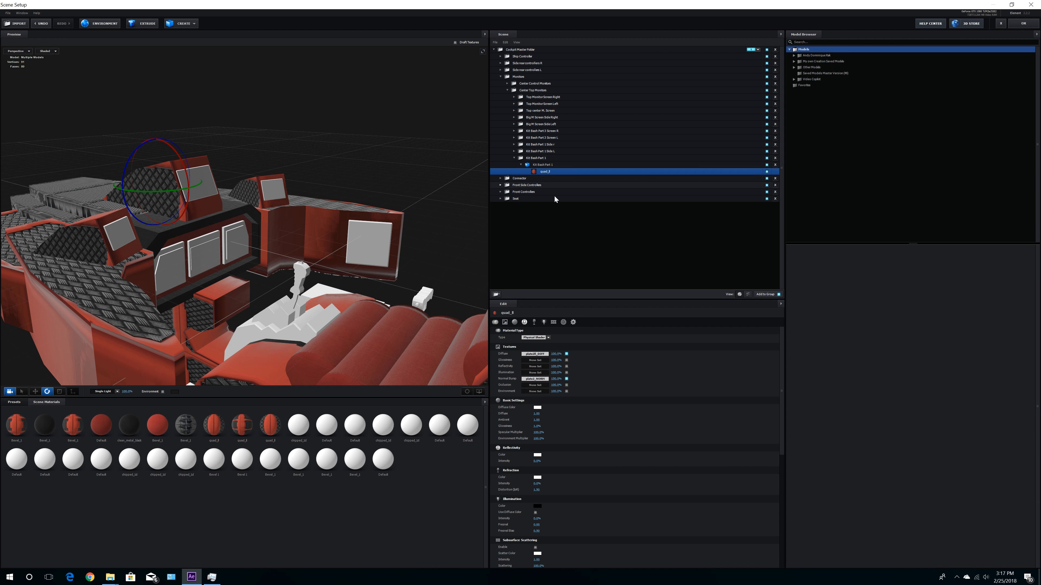
left_click(544, 355)
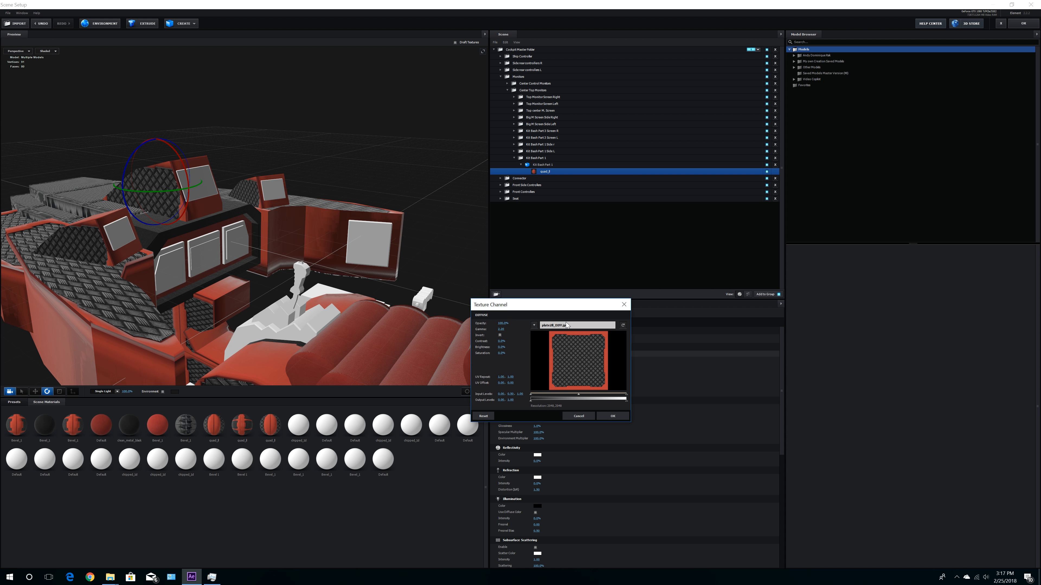
left_click(579, 338)
double_click(730, 500)
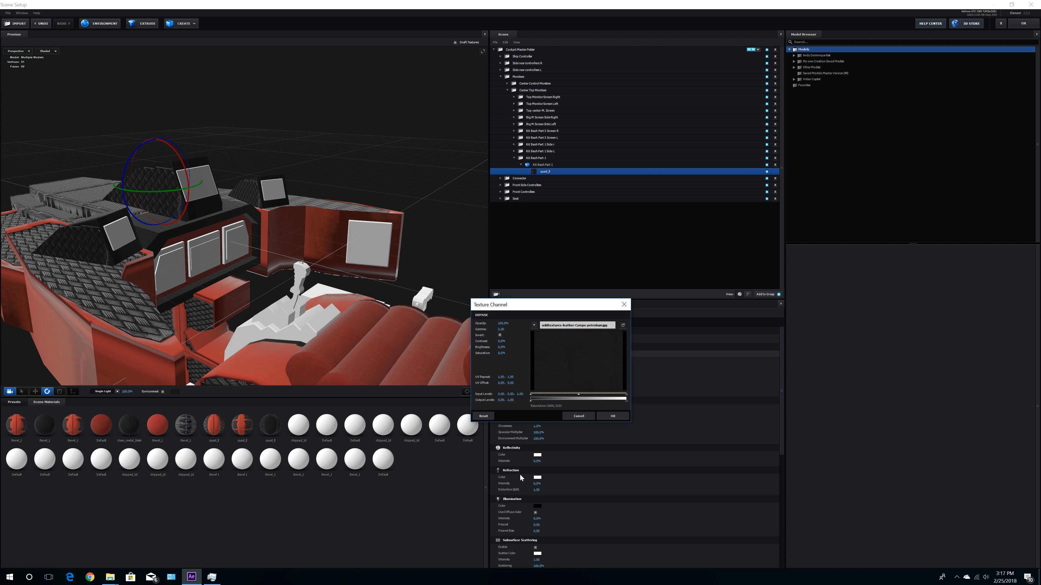
left_click(611, 419)
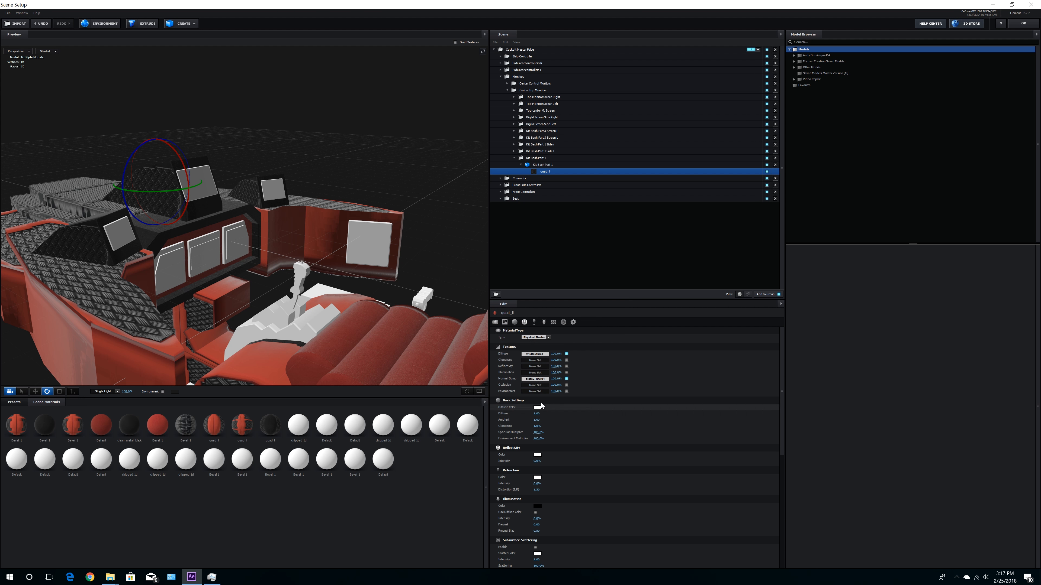
Step: Replace the Kit Bash Part 1 monitor housing's normal bump with the wildtextures-leather-Campo-rose BUMP MAP image
left_click(545, 380)
left_click(565, 353)
scroll(727, 493, "down", 1)
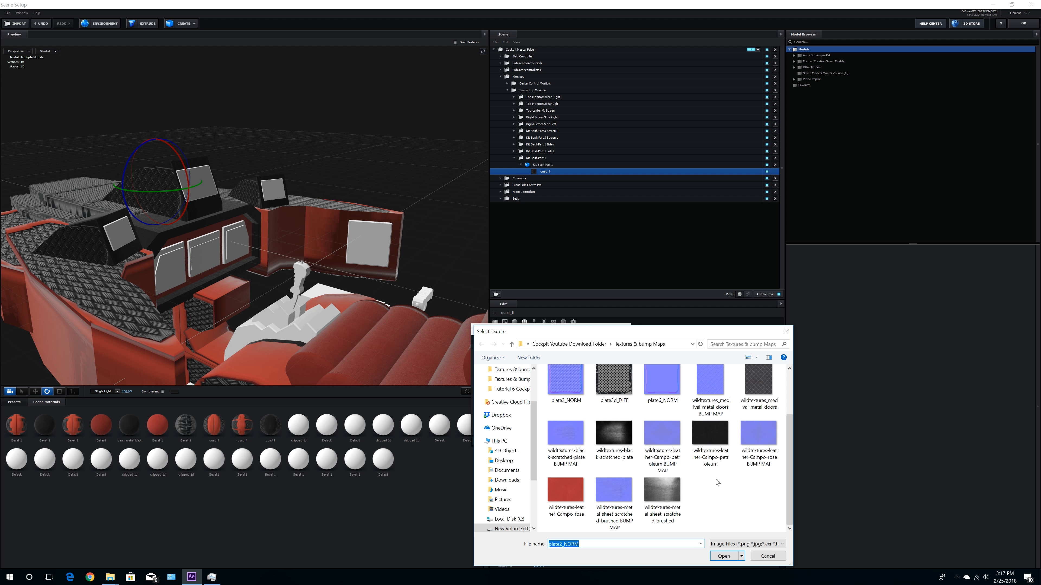
double_click(763, 443)
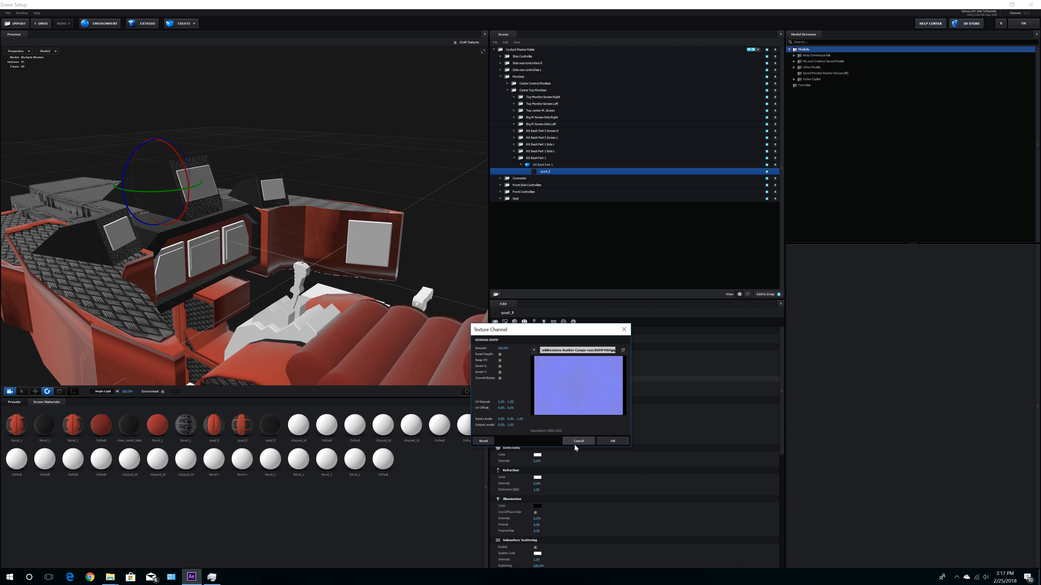
left_click(612, 441)
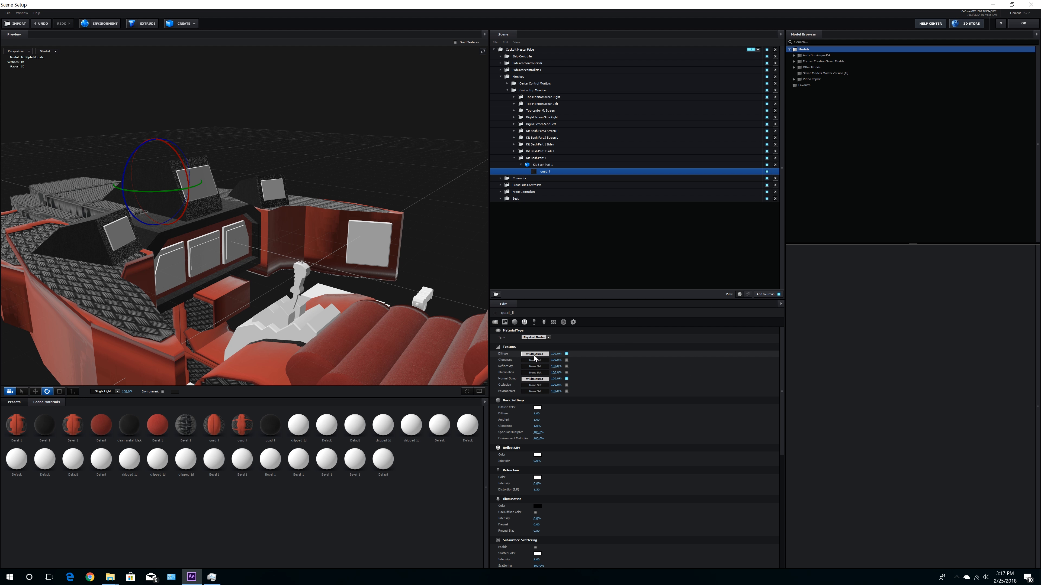
Step: Set the vertical UV repeat of the monitor housing's diffuse texture and normal bump to 20
left_click(544, 384)
left_click_drag(514, 379, 604, 377)
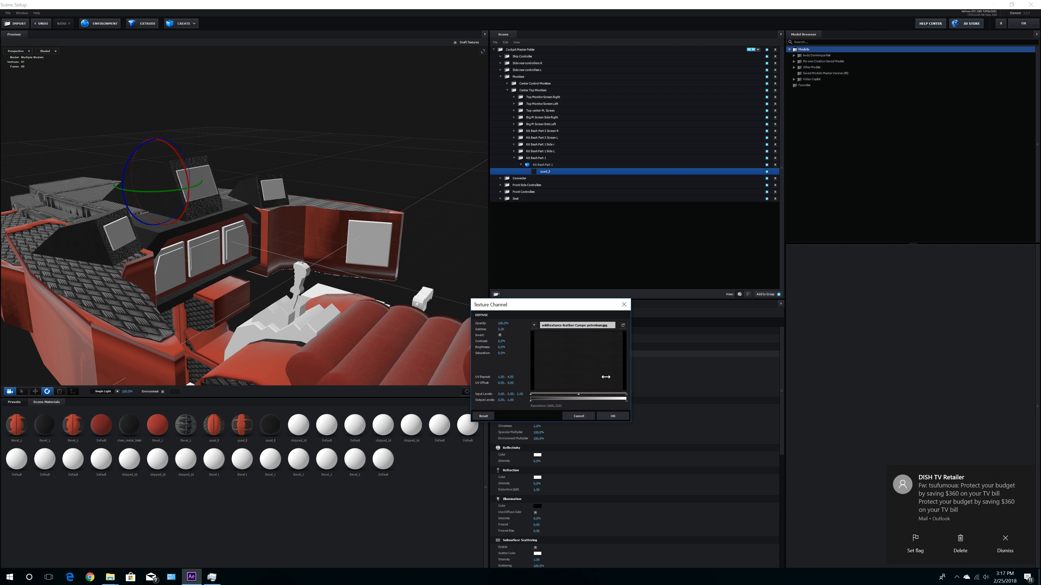
left_click(511, 377)
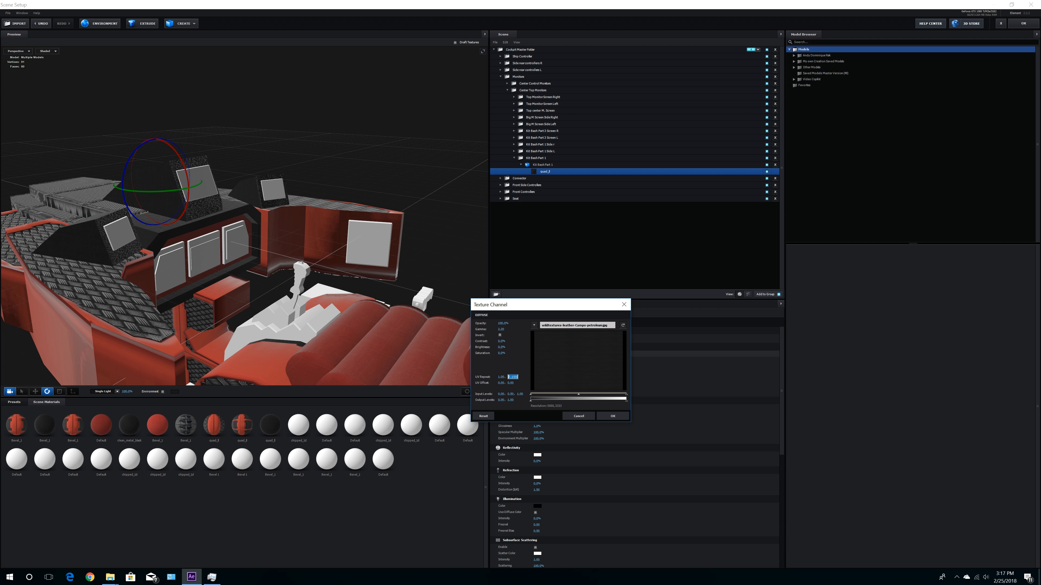
type("20")
key("Return")
left_click(608, 417)
left_click(515, 396)
left_click(511, 401)
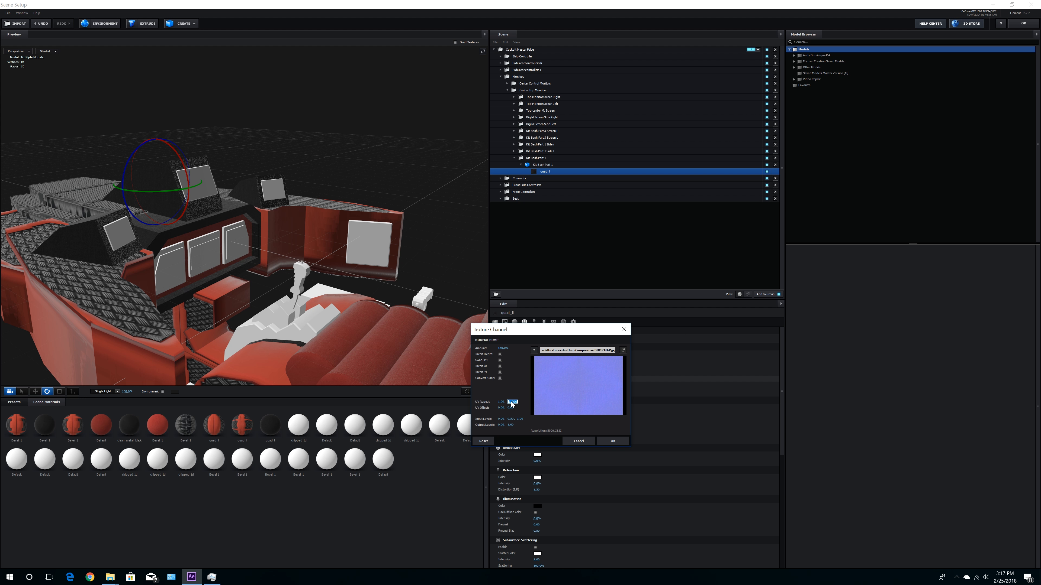
type("20")
key("Return")
left_click(613, 441)
Step: Increase the housing's diffuse horizontal UV repeat and set its normal bump's horizontal UV repeat to 20
scroll(287, 230, "up", 5)
left_click_drag(434, 284, 465, 282)
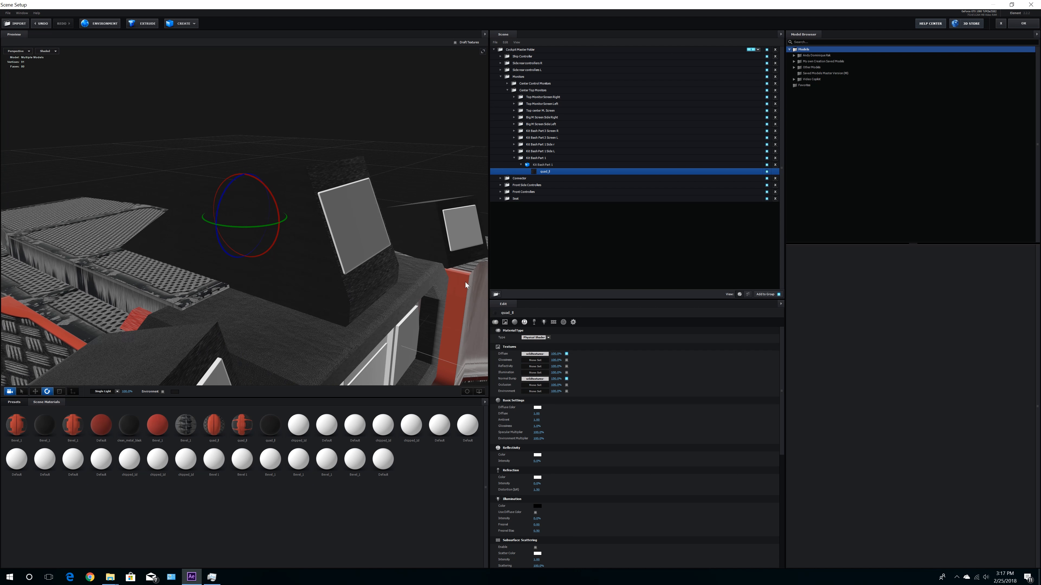
left_click(537, 355)
left_click_drag(502, 375, 741, 336)
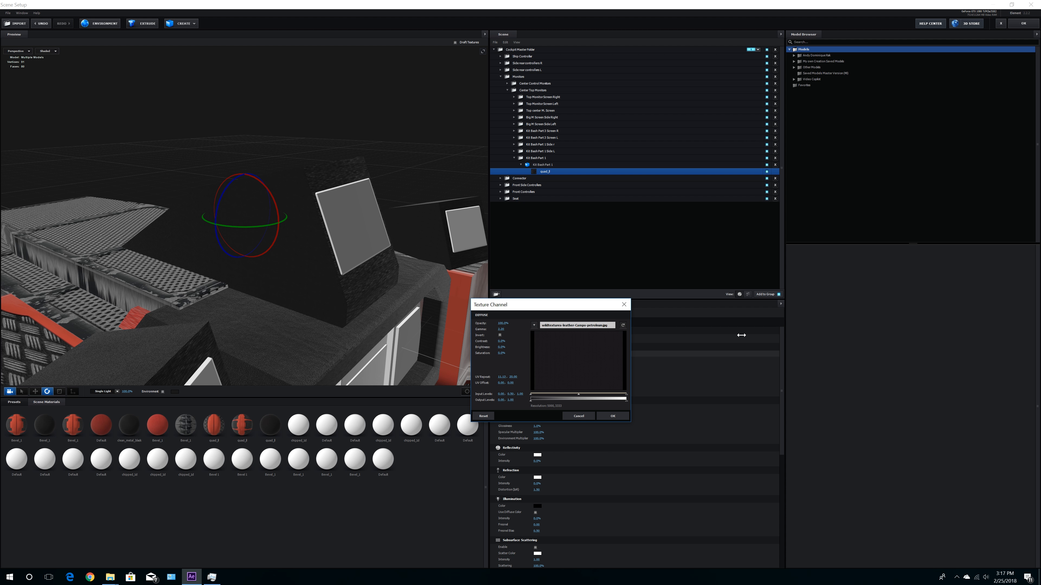
left_click(502, 377)
left_click(621, 418)
left_click(531, 380)
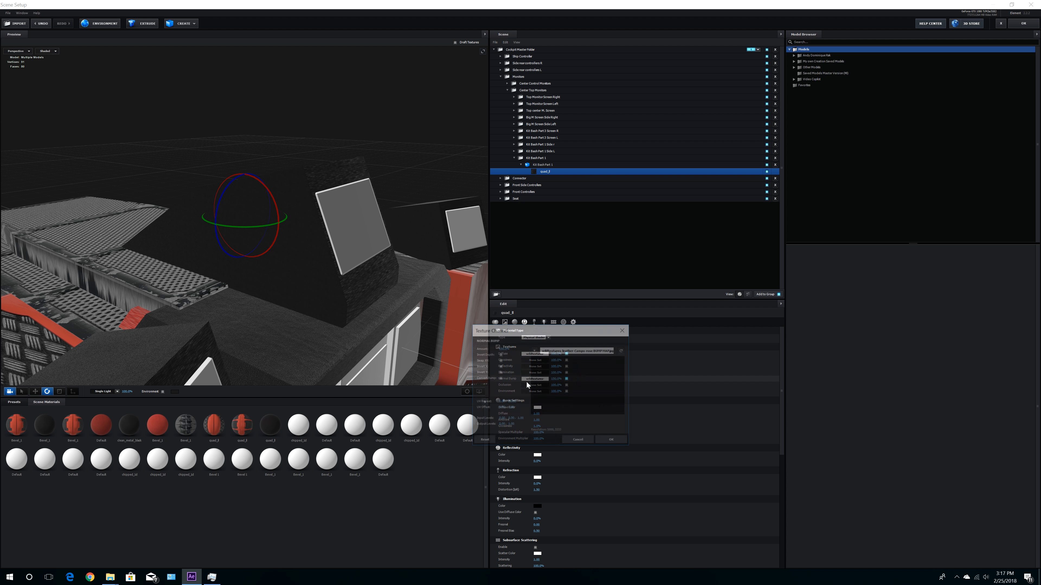
left_click(502, 401)
type("20")
key("Return")
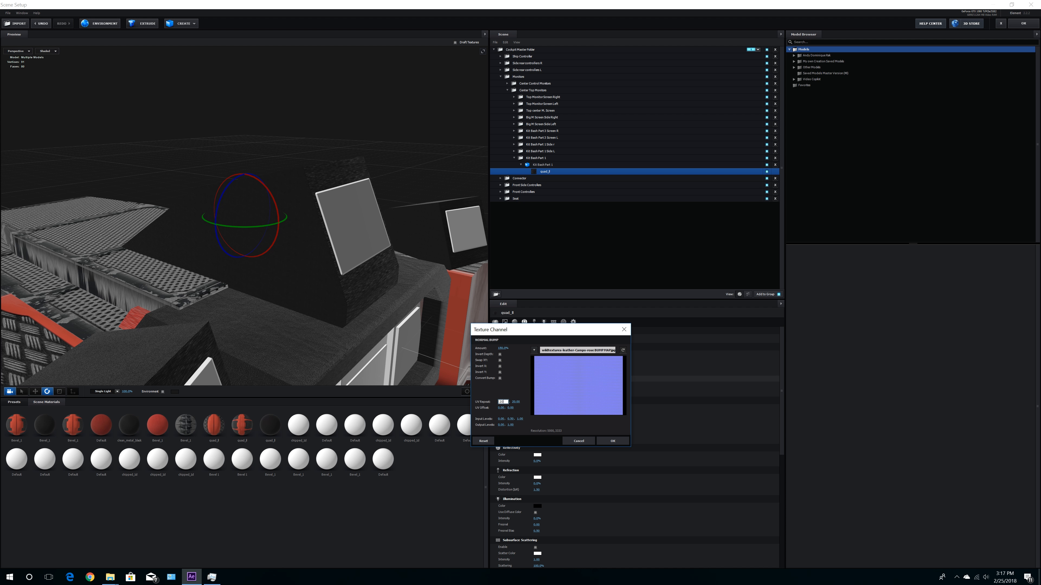
left_click(612, 441)
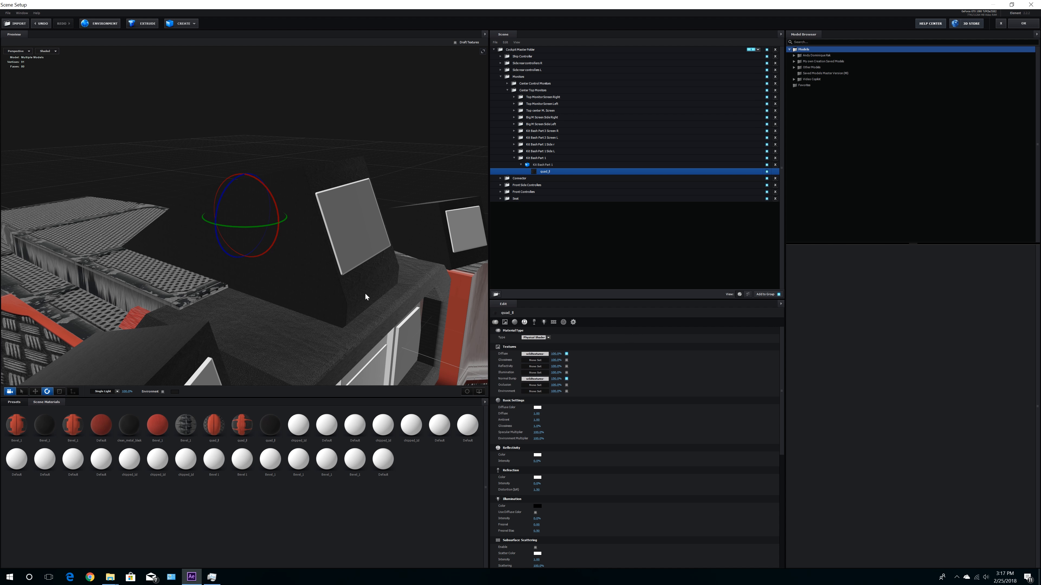
Step: Examine the leather texture on the Kit Bash Part 1 monitor housing up close and from a wider angle
scroll(366, 294, "up", 4)
left_click_drag(423, 297, 325, 321)
scroll(337, 319, "up", 2)
scroll(337, 319, "down", 6)
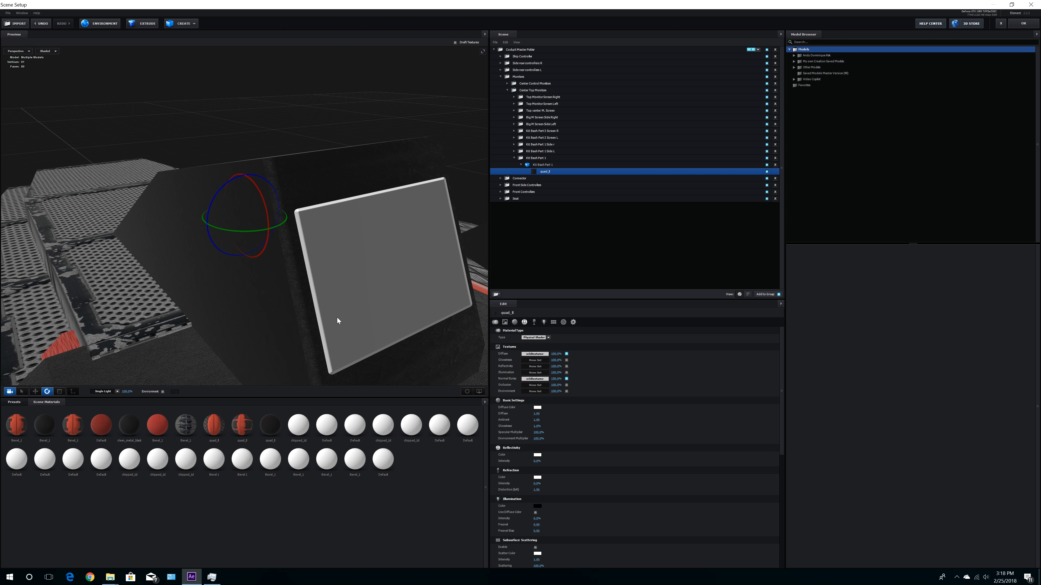
left_click_drag(392, 327, 393, 279)
left_click(521, 164)
left_click(514, 158)
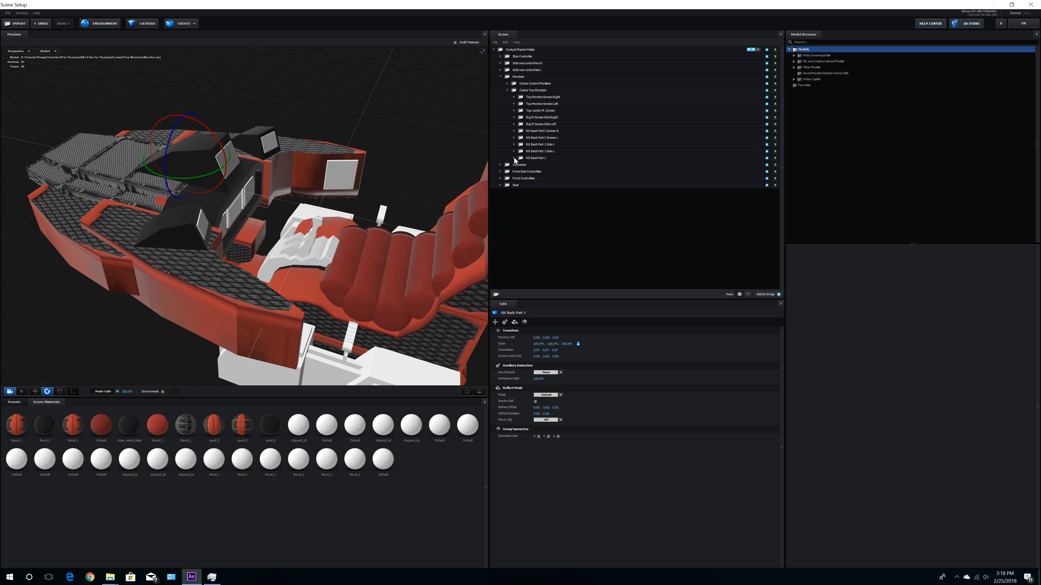
Step: Look through the left side housing, top center screen and big side screen groups for their parts and materials
left_click(514, 151)
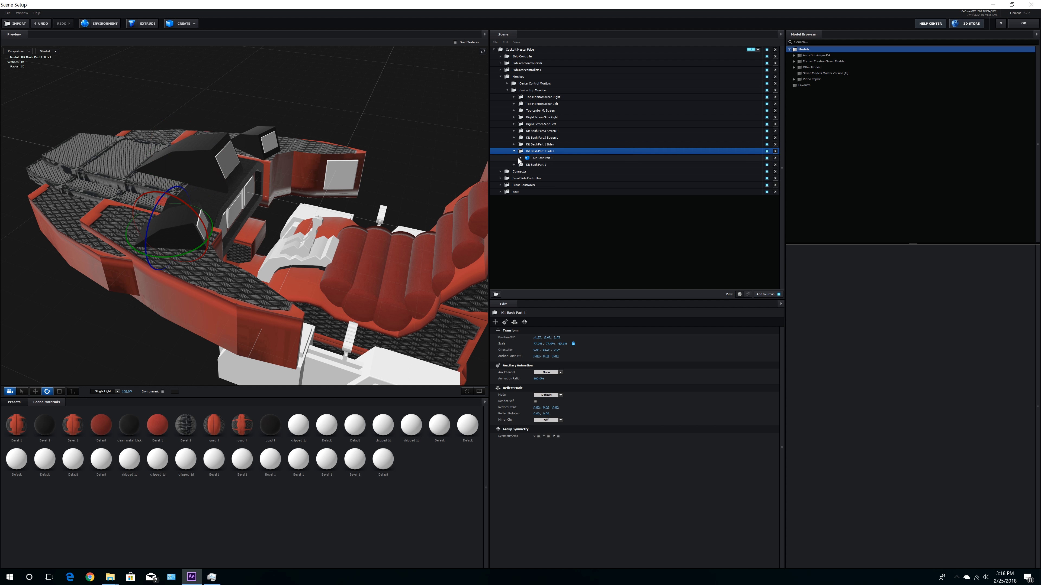
left_click(520, 159)
left_click(520, 159)
left_click(514, 151)
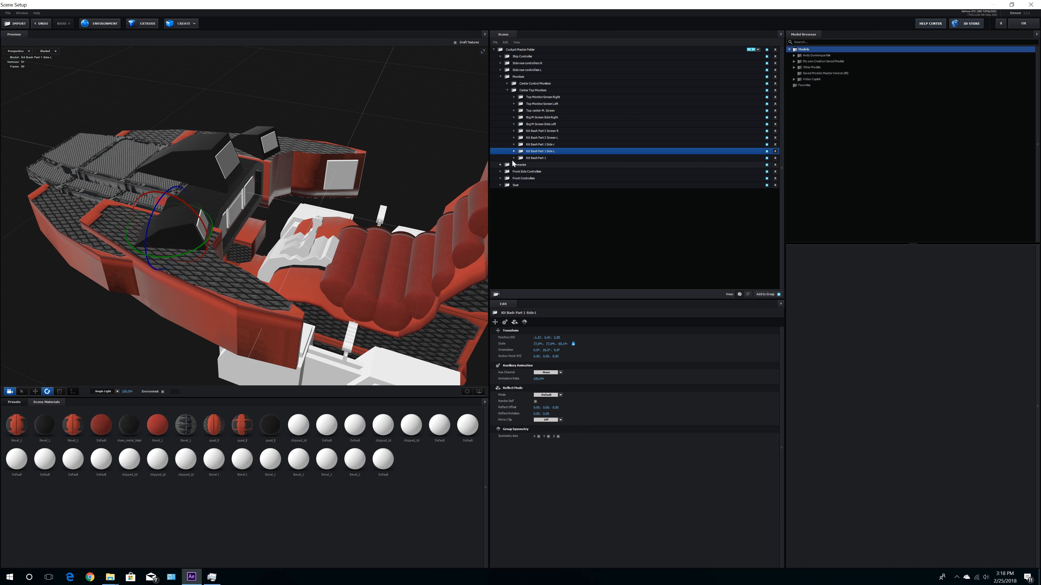
left_click(514, 111)
left_click(521, 118)
left_click(514, 130)
left_click(521, 138)
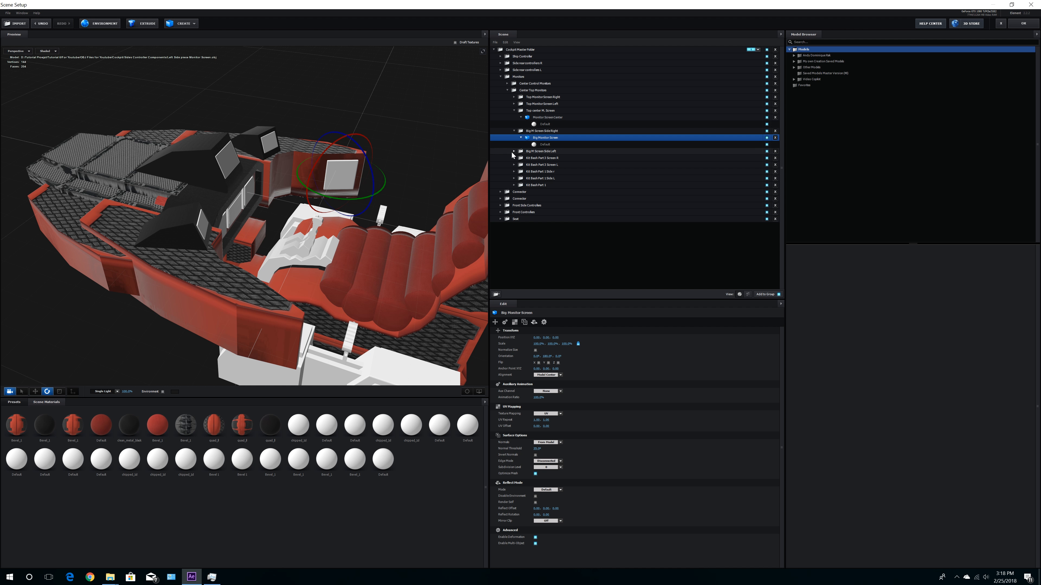
left_click(514, 151)
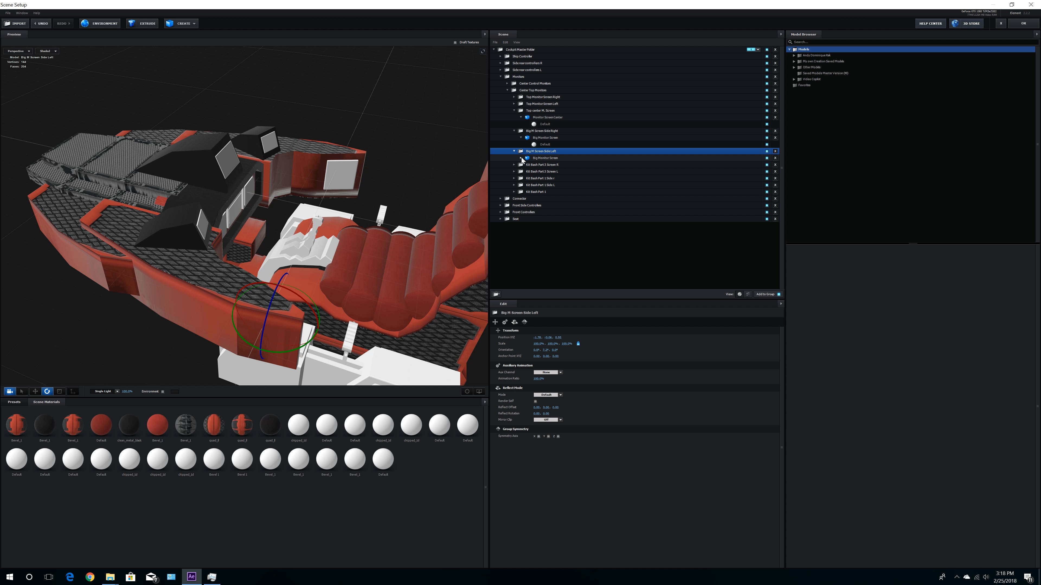
left_click(514, 151)
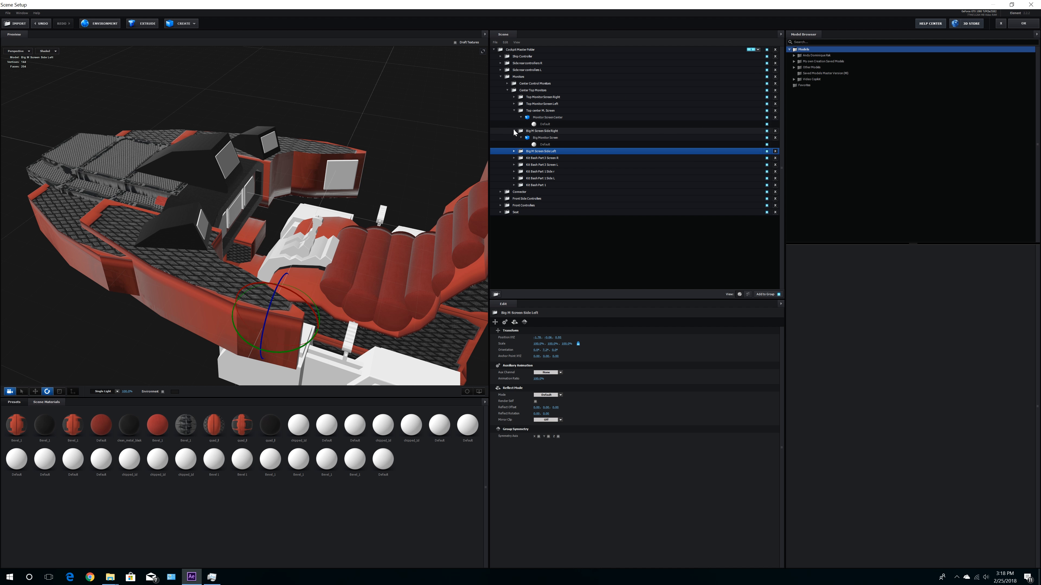
left_click(513, 131)
left_click(514, 111)
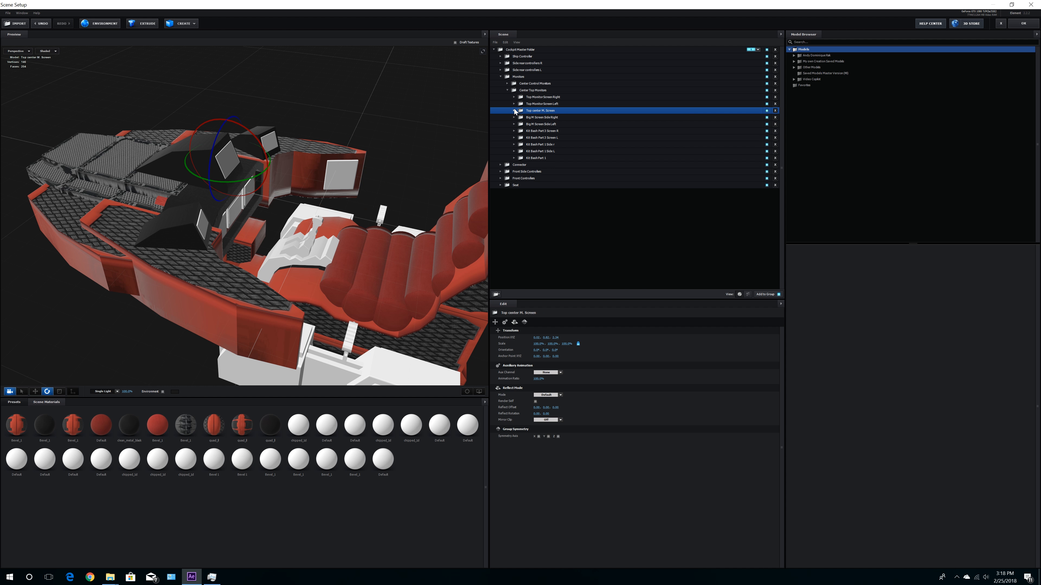
Step: Inspect the Kit Bash Part 2 Screen L material and view the left console monitor up close
left_click(547, 138)
left_click(515, 138)
left_click(521, 144)
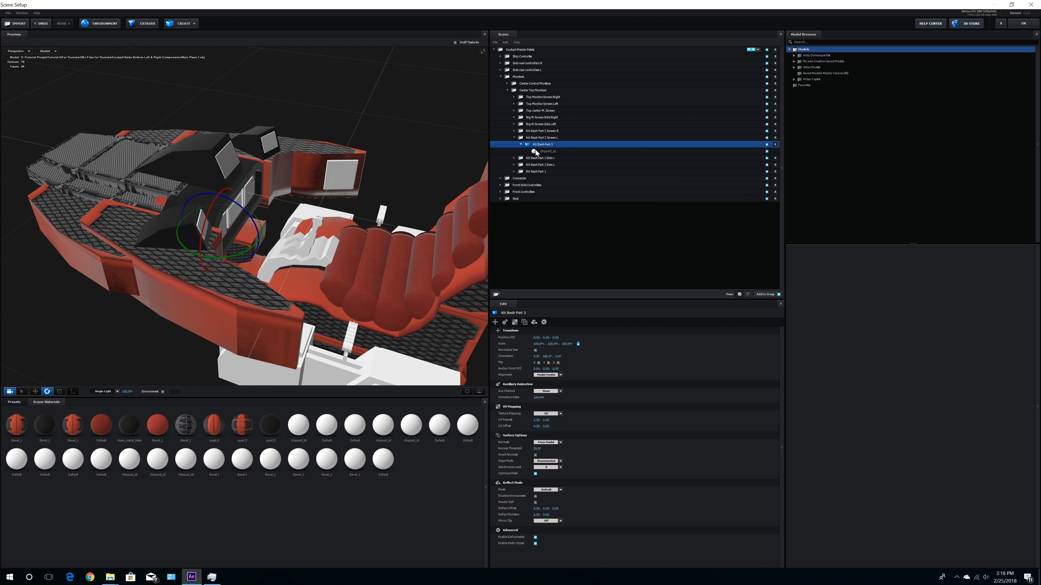
left_click(536, 151)
mouse_move(391, 263)
left_mouse_down()
mouse_move(373, 250)
mouse_move(363, 262)
mouse_move(383, 256)
left_mouse_up()
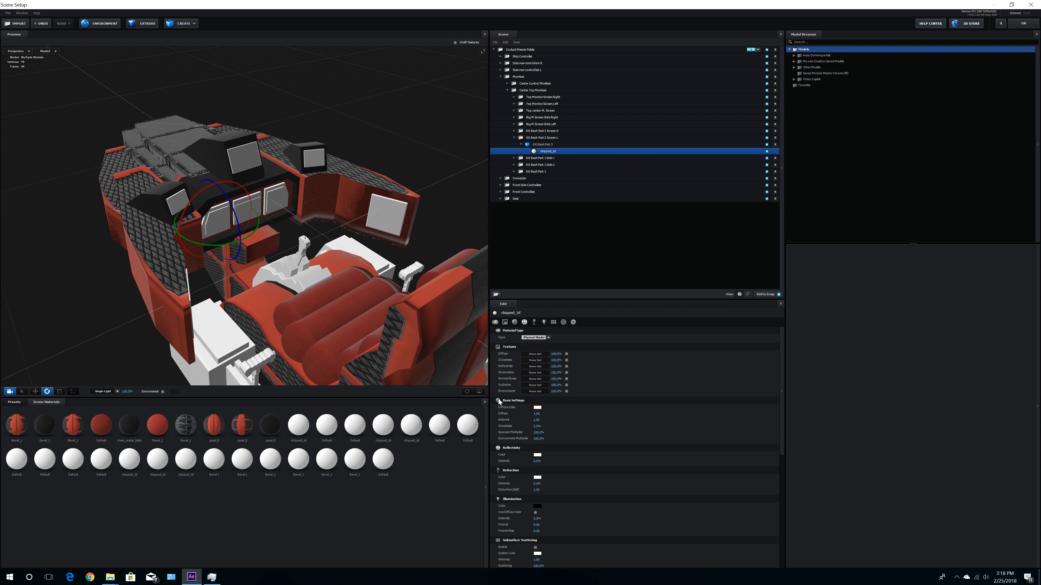
left_click(467, 393)
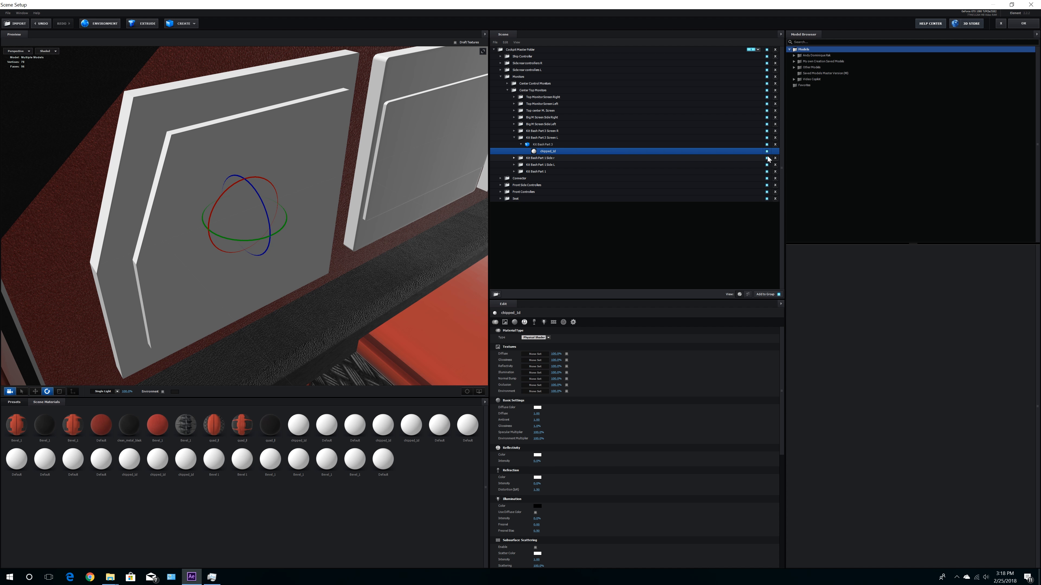
left_click(515, 137)
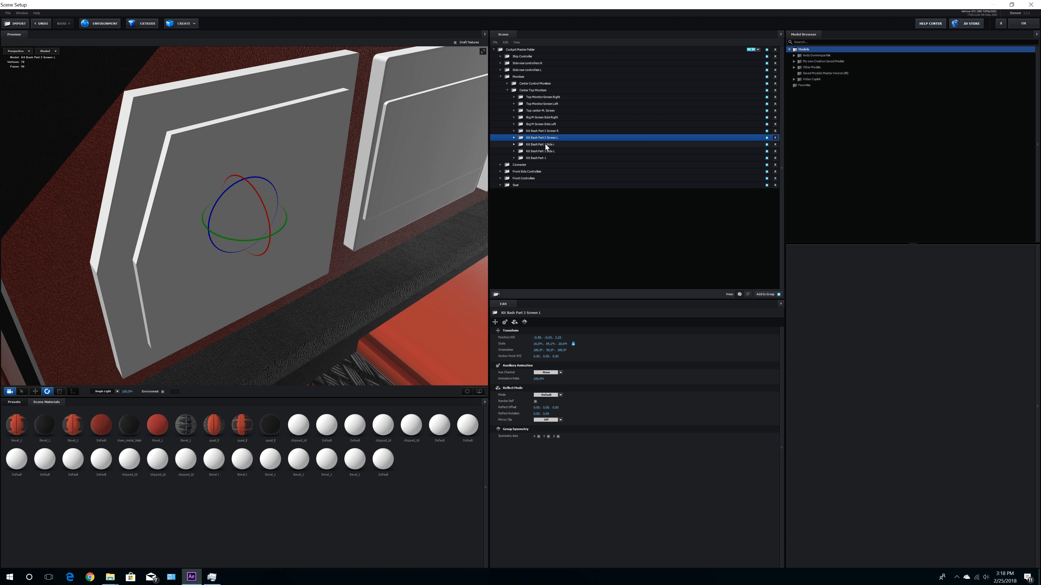
Step: Apply the wildtextures-leather-Campo-petroleum image as diffuse texture to the left monitor frame in the center control monitors group
left_click(507, 83)
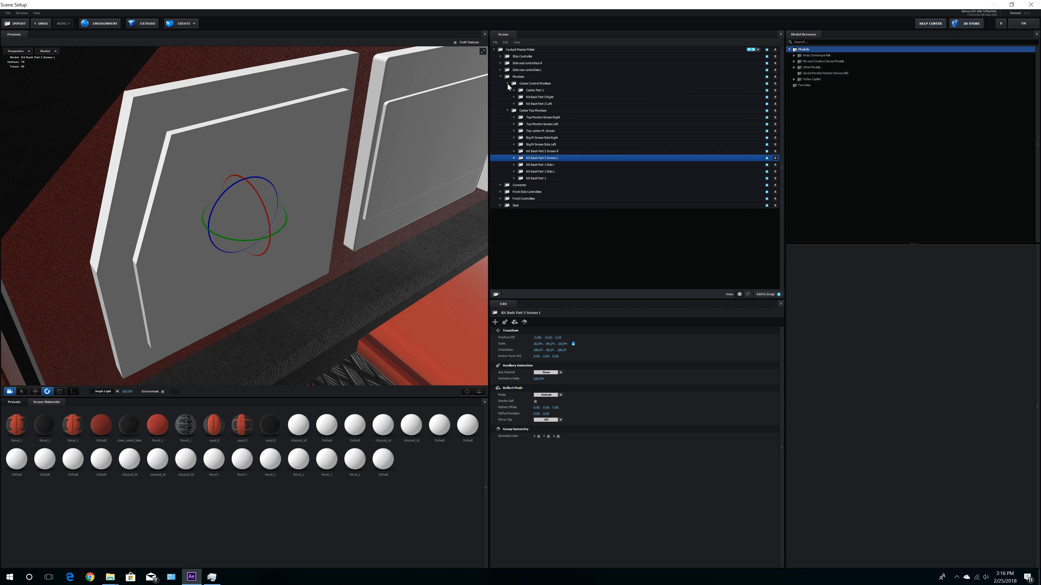
left_click(513, 102)
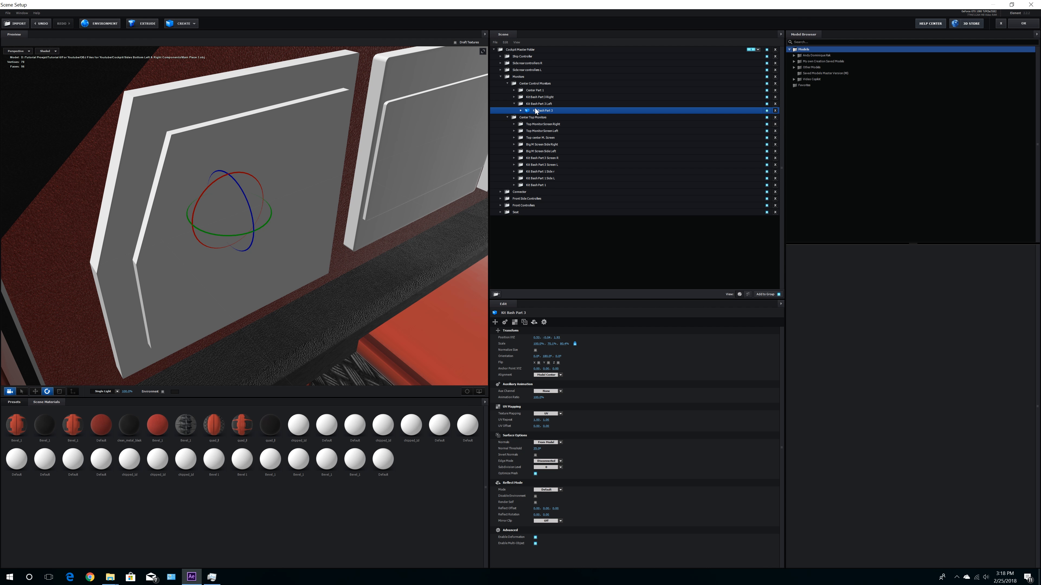
left_click(520, 111)
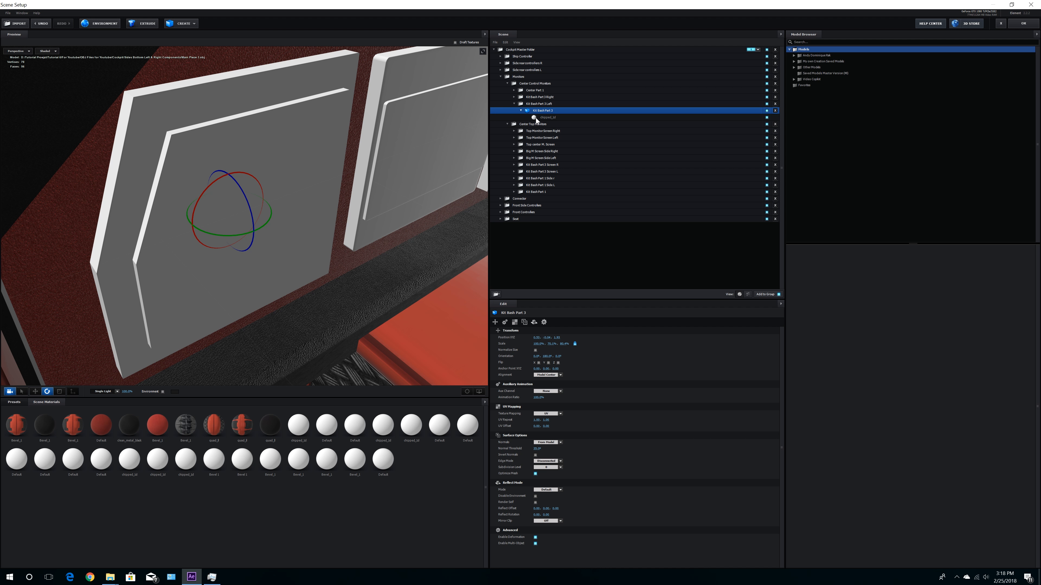
left_click(536, 118)
left_click(541, 355)
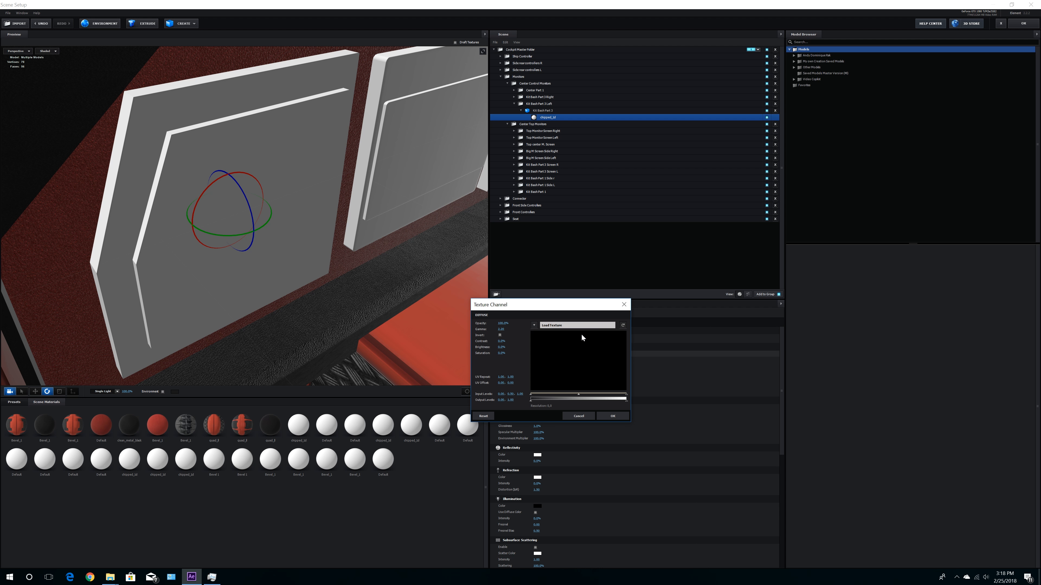
left_click(586, 342)
scroll(724, 479, "down", 1)
double_click(710, 431)
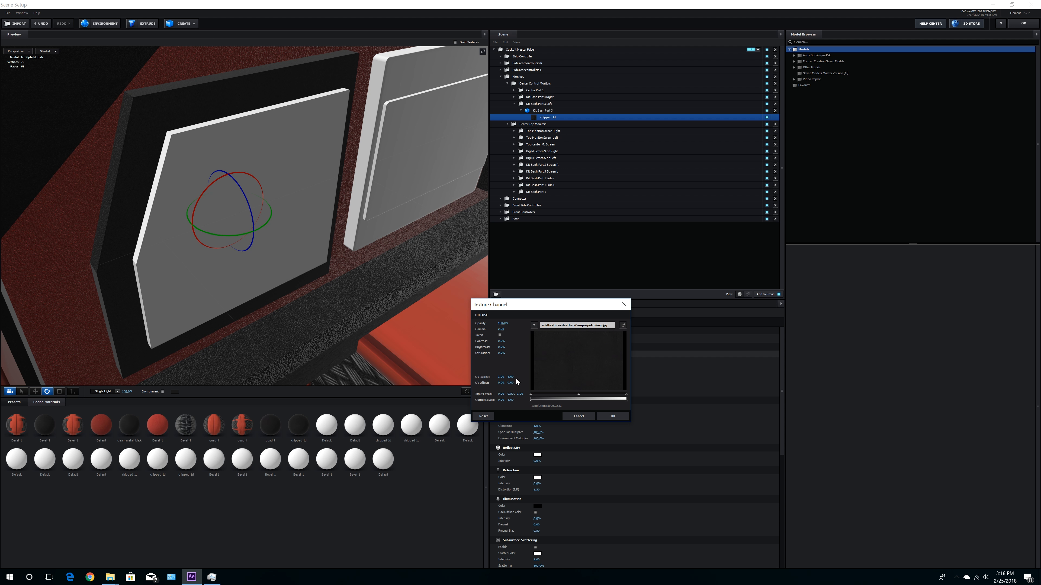
left_click(606, 414)
Step: Load the wildtextures-leather-Campo-rose BUMP MAP image as the left control monitor frame's normal bump
left_click(536, 380)
left_click(560, 352)
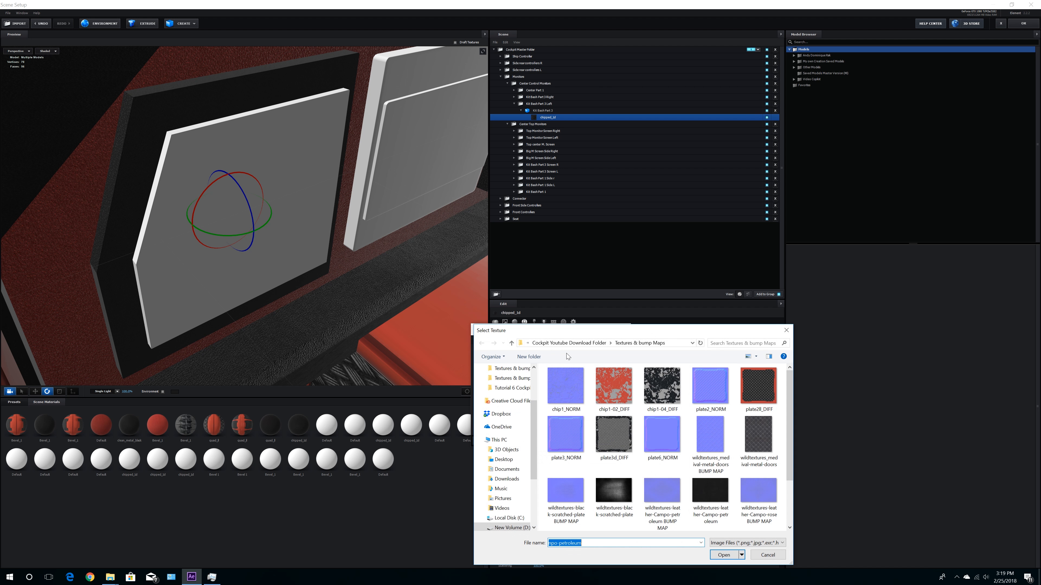
scroll(745, 436, "down", 1)
double_click(753, 437)
left_click(612, 440)
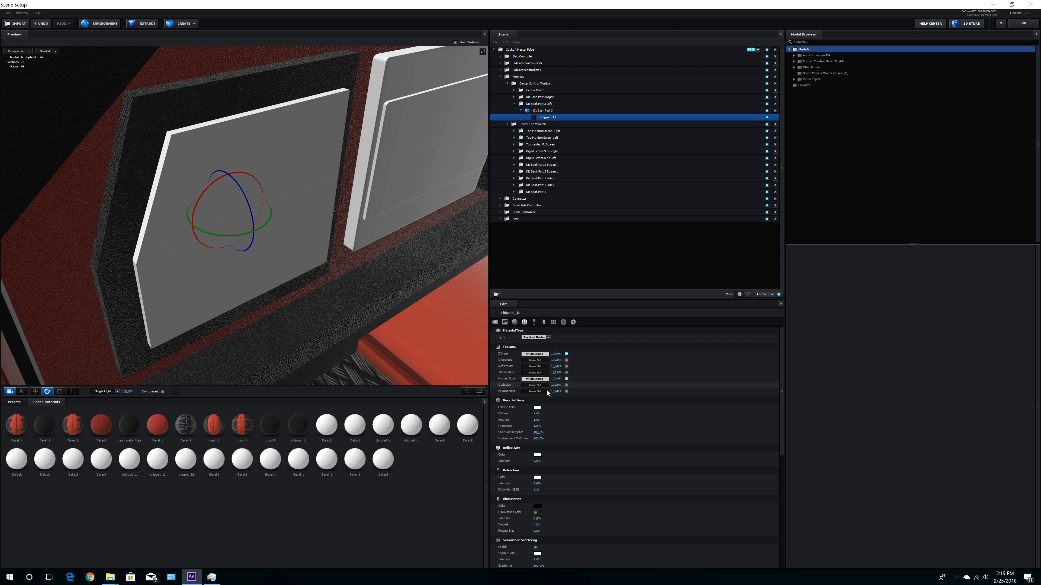
Step: Set the left control monitor frame's glossiness to 30% and its environment multiplier to 70%
left_click(536, 426)
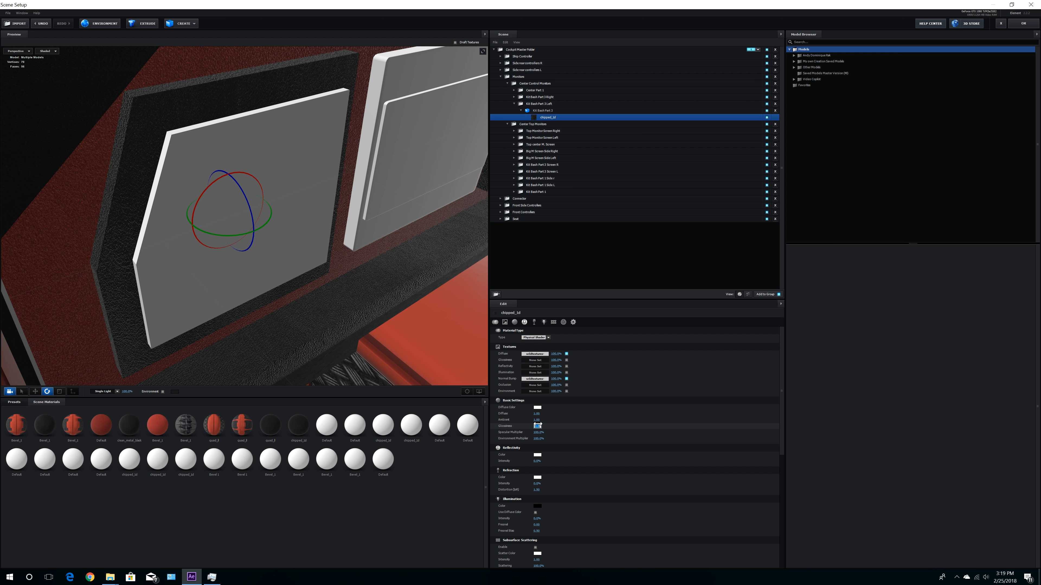
type("30")
key("Return")
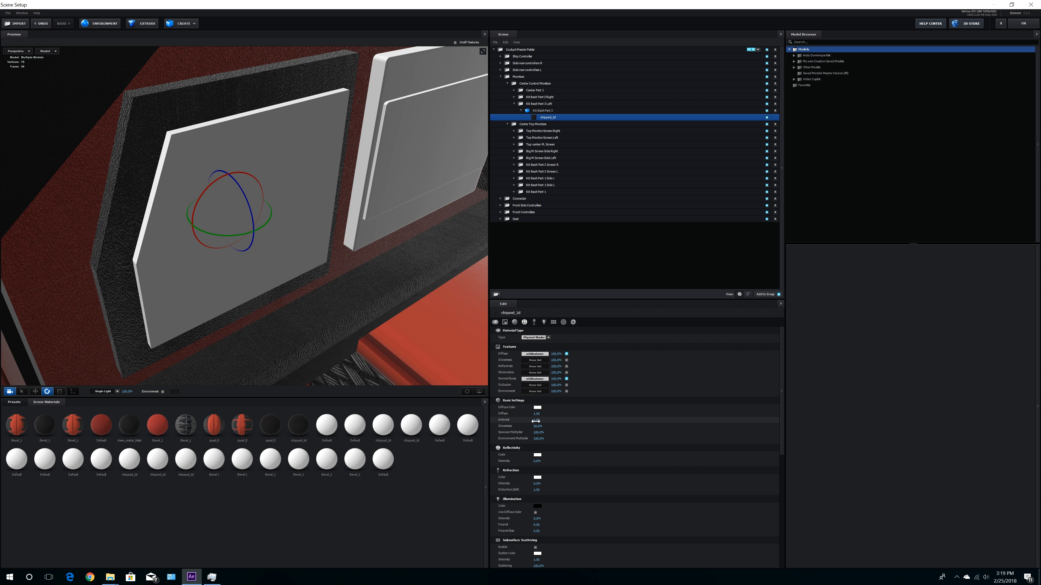
left_click(539, 438)
type("70")
key("Return")
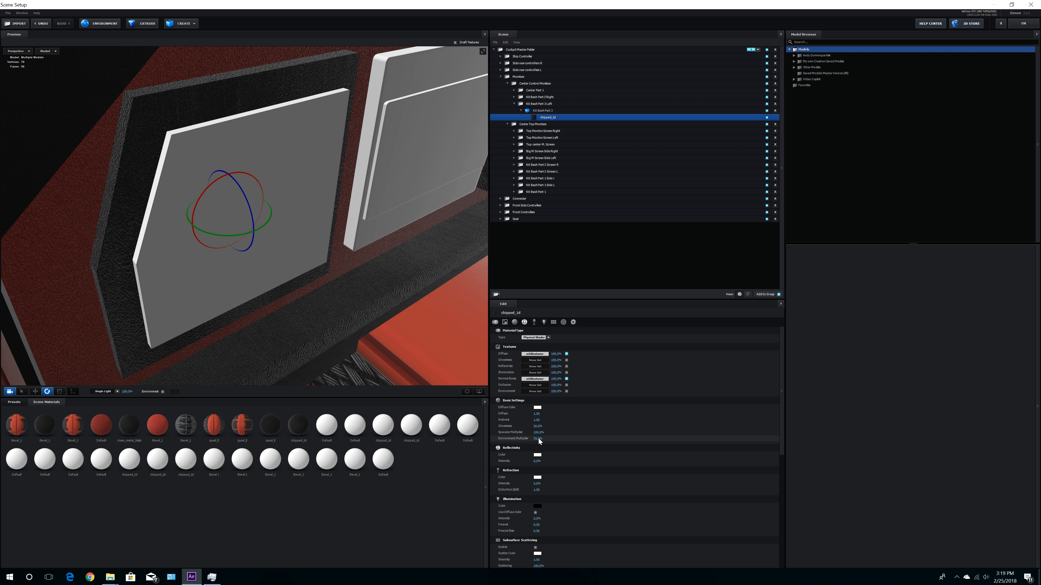
Step: Lower the strength of the left control monitor frame's normal bump and check it from a wider view
left_click_drag(558, 378, 549, 378)
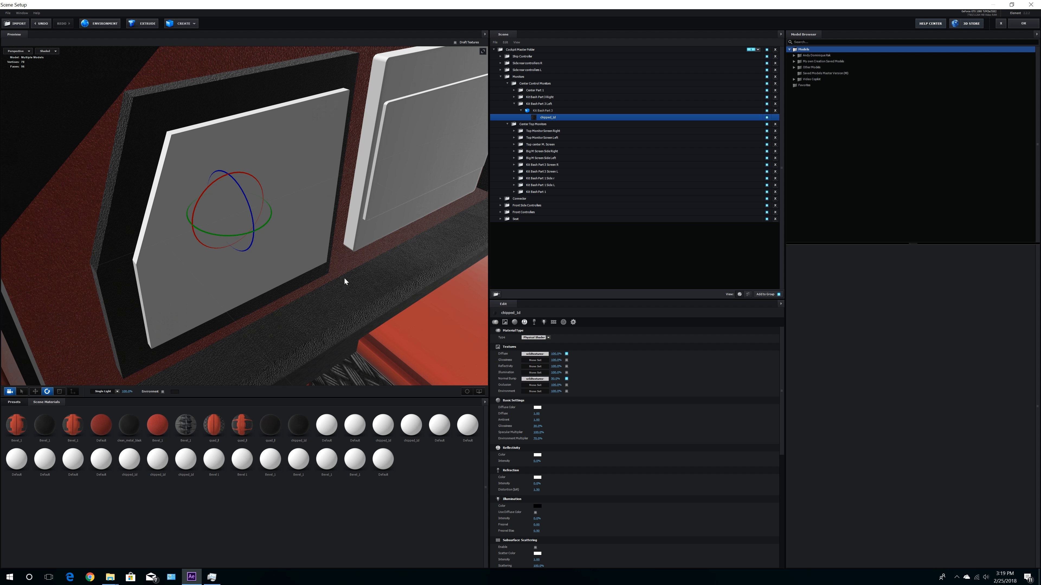
scroll(345, 279, "down", 5)
left_click_drag(357, 280, 398, 326)
scroll(364, 275, "down", 2)
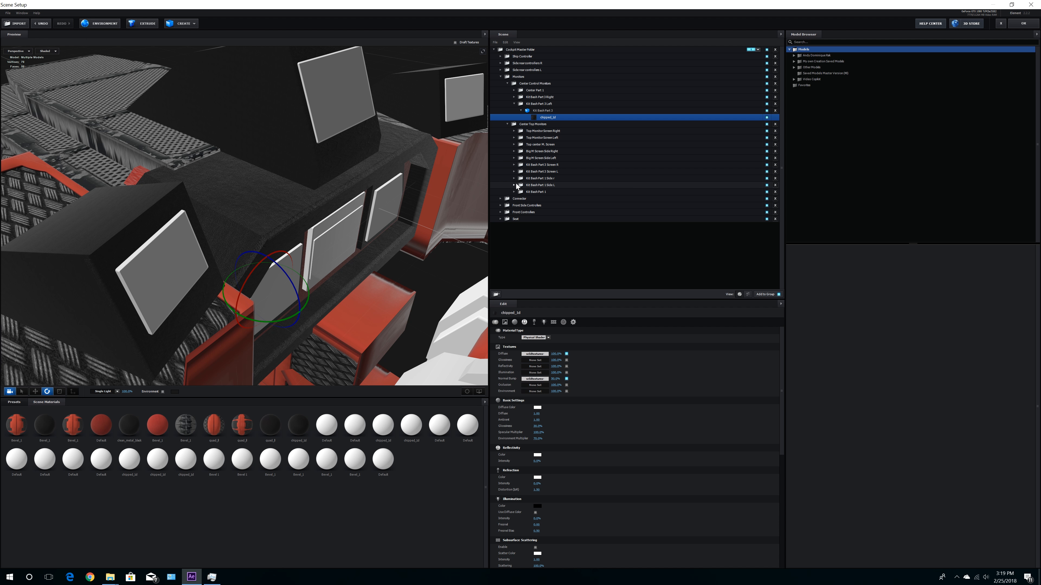
Step: Set the Kit Bash Part 1 material in the center top monitors group to 30% glossiness and a 70% environment multiplier
left_click(514, 192)
left_click(529, 198)
left_click(521, 198)
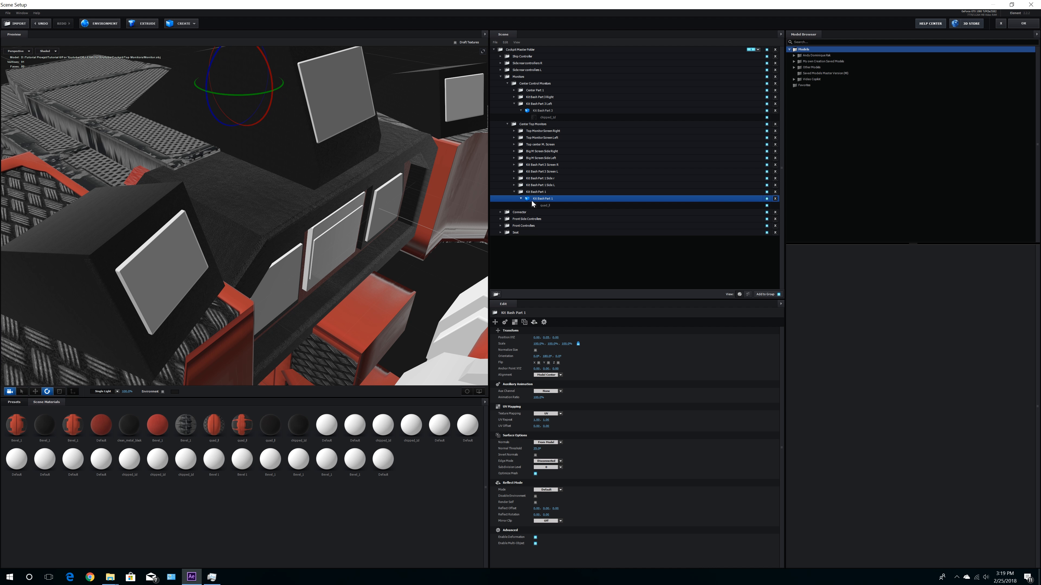
left_click(539, 206)
left_click(538, 427)
type("30")
key("Return")
left_click(539, 440)
type("70")
key("Return")
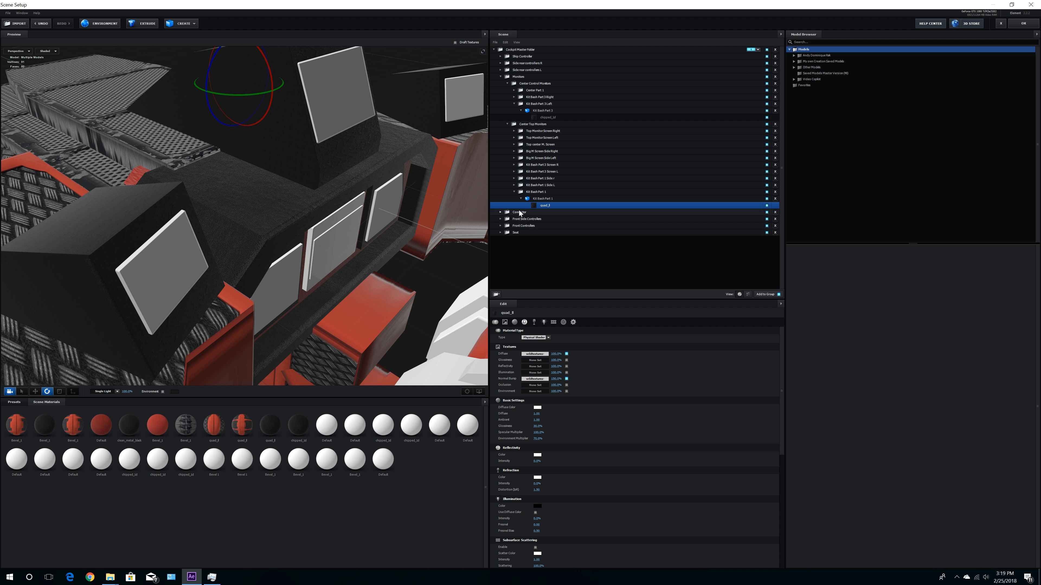
Step: Select the material of the second box model in Center Part 1 of the center control monitors and focus the view on it
left_click(514, 192)
left_click(508, 124)
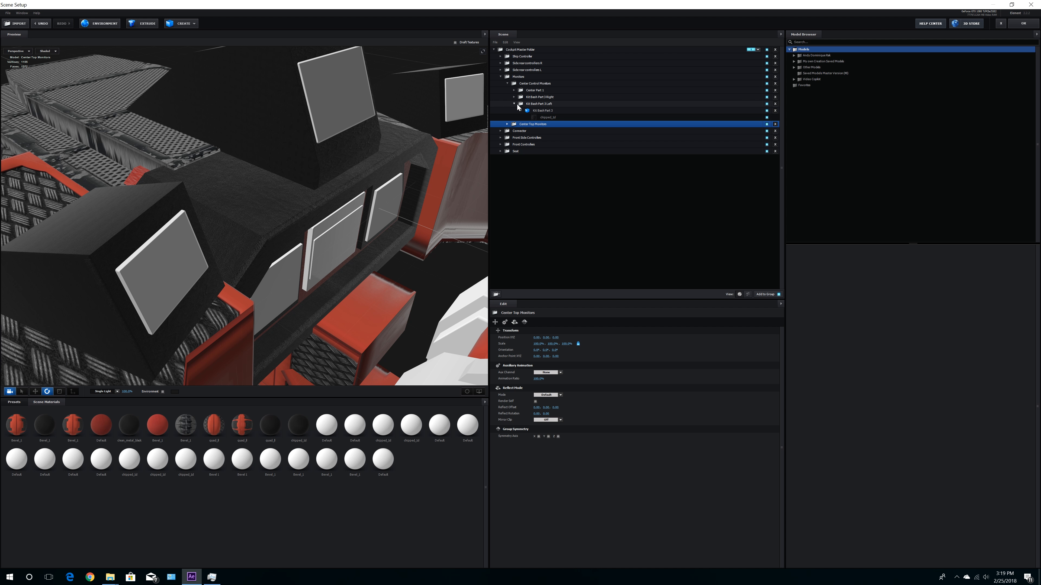
left_click(521, 109)
left_click(514, 103)
left_click(514, 97)
left_click(520, 103)
left_click(520, 103)
left_click(514, 97)
left_click(514, 90)
left_click(520, 103)
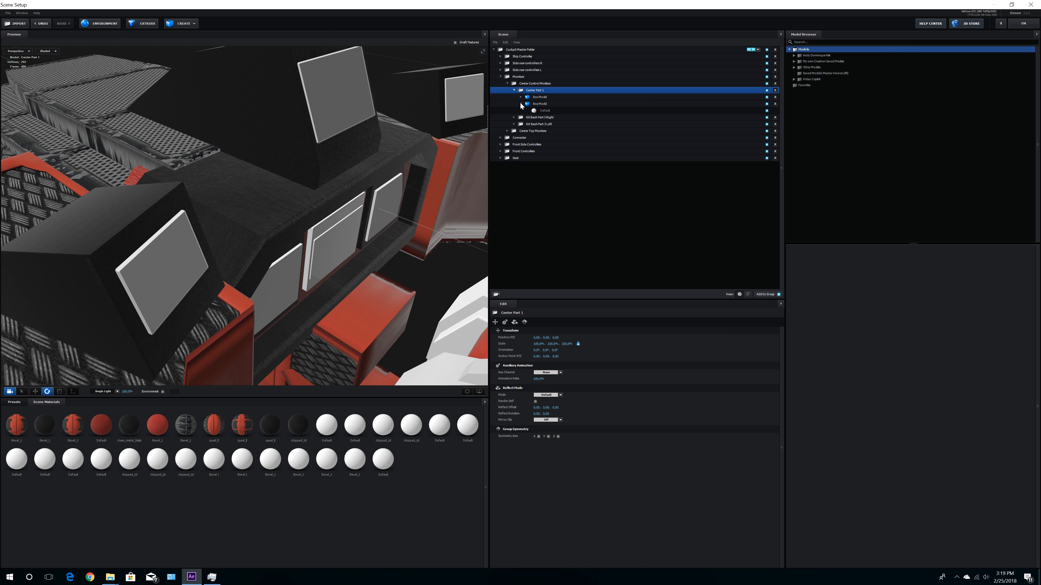
left_click(534, 110)
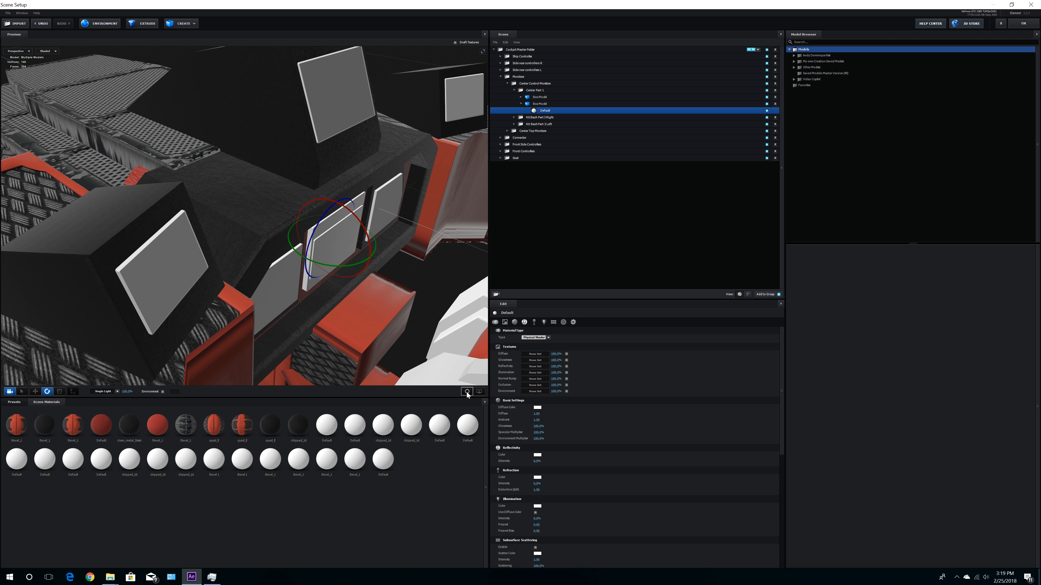
left_click(466, 391)
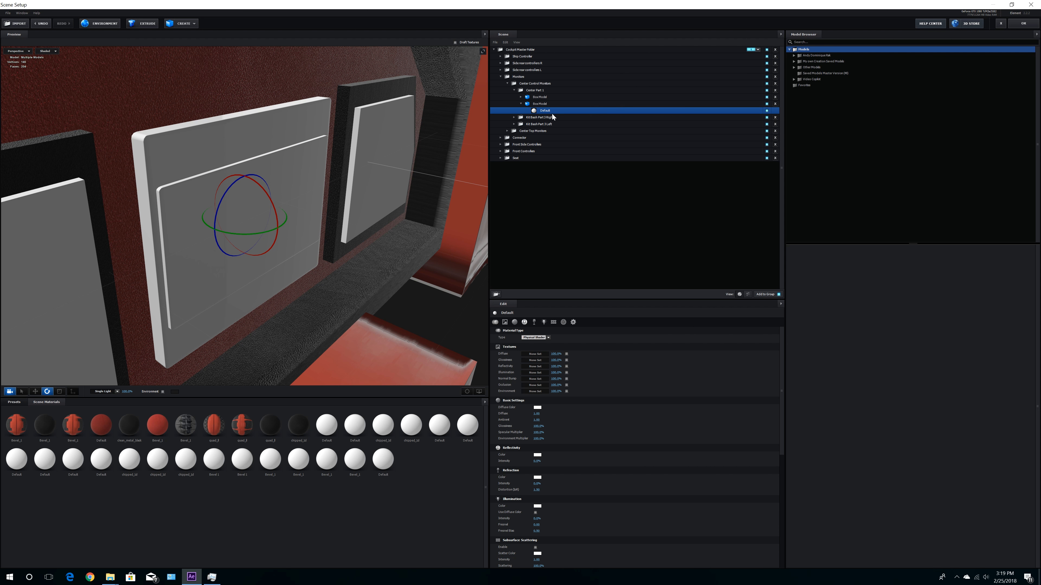
Step: Apply the wildtextures-leather-Campo-petroleum image as diffuse texture to the center control monitor frame
left_click(541, 354)
left_click(577, 326)
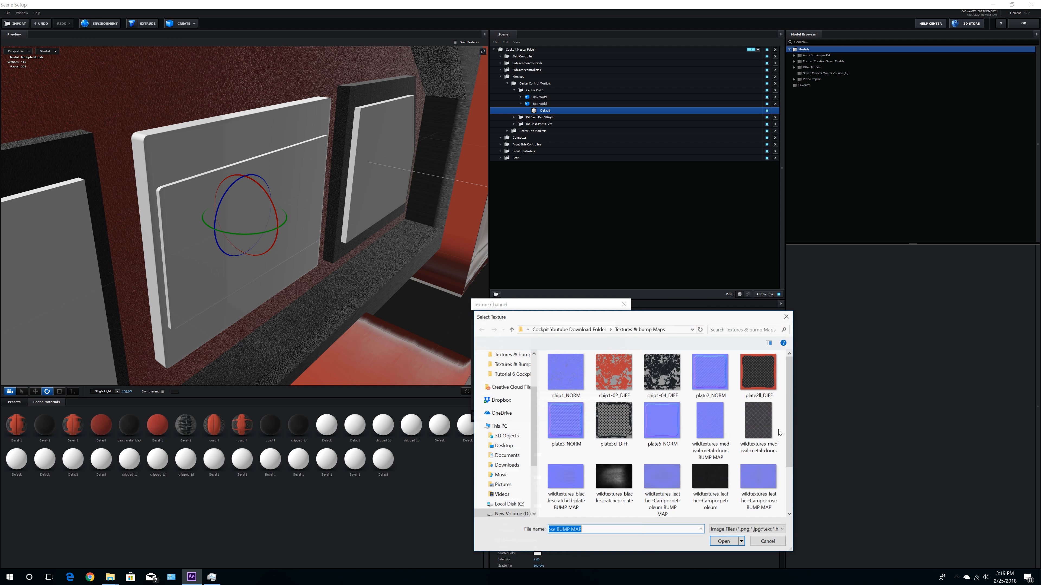
double_click(710, 480)
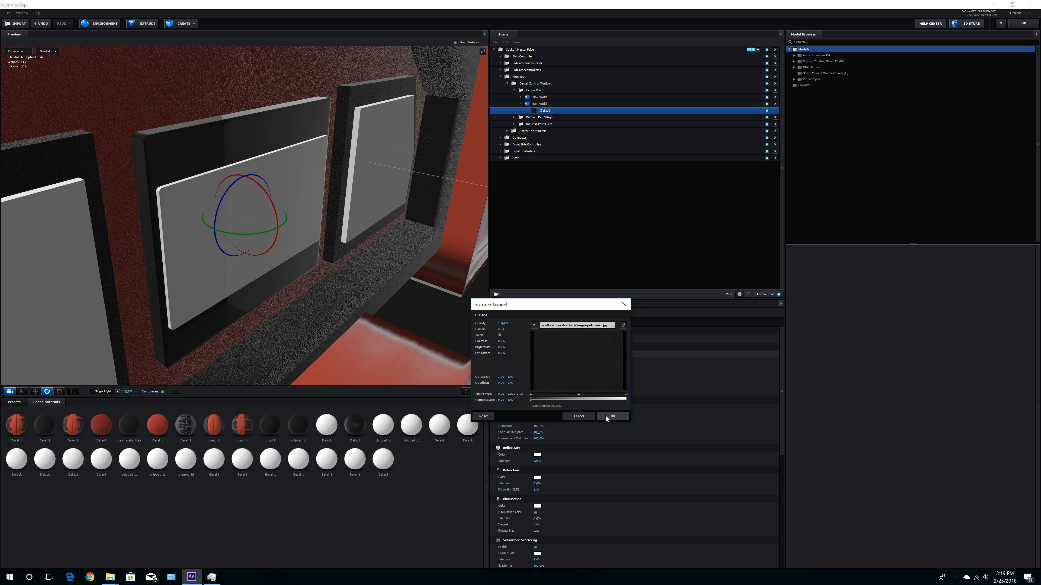
left_click(611, 416)
Step: Set the center control monitor frame's glossiness to 30% and its environment multiplier to 70%
left_click(538, 426)
type("30")
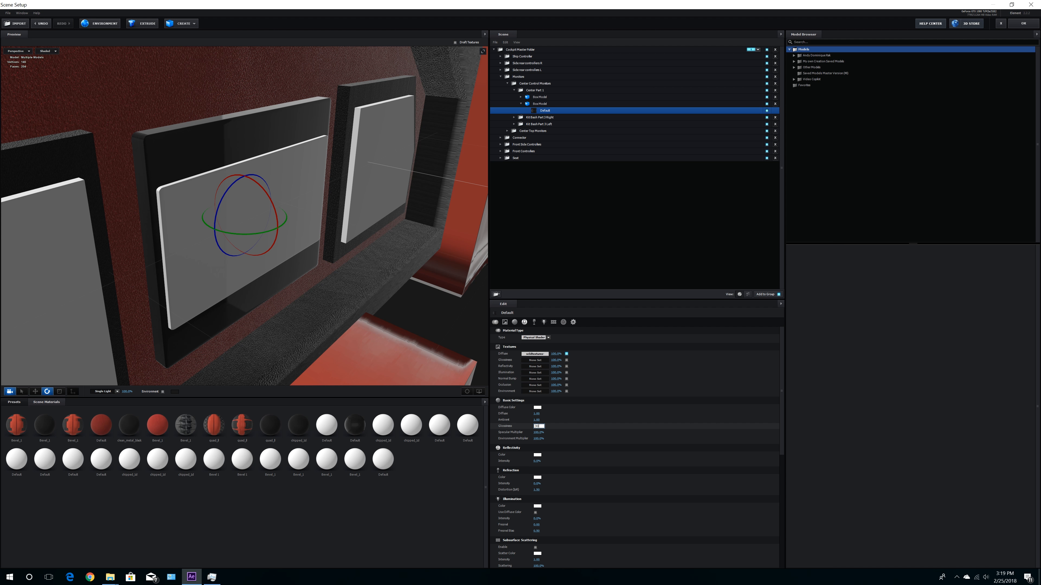
key("Return")
left_click(538, 439)
type("70")
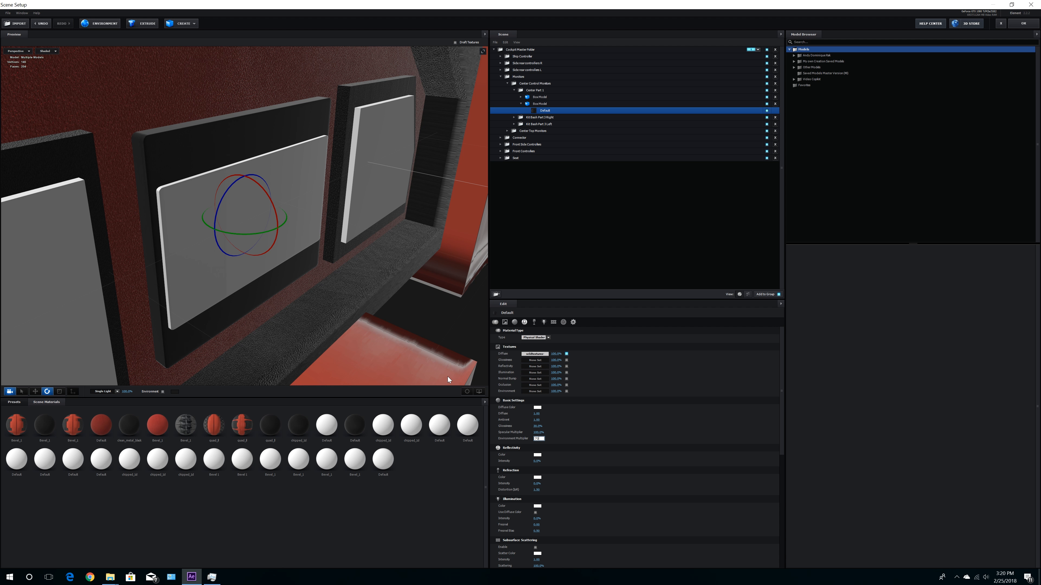
Step: Load the wildtextures-leather-Campo-rose BUMP MAP image as the center control monitor frame's normal bump
left_click(466, 391)
left_click_drag(346, 295, 307, 296)
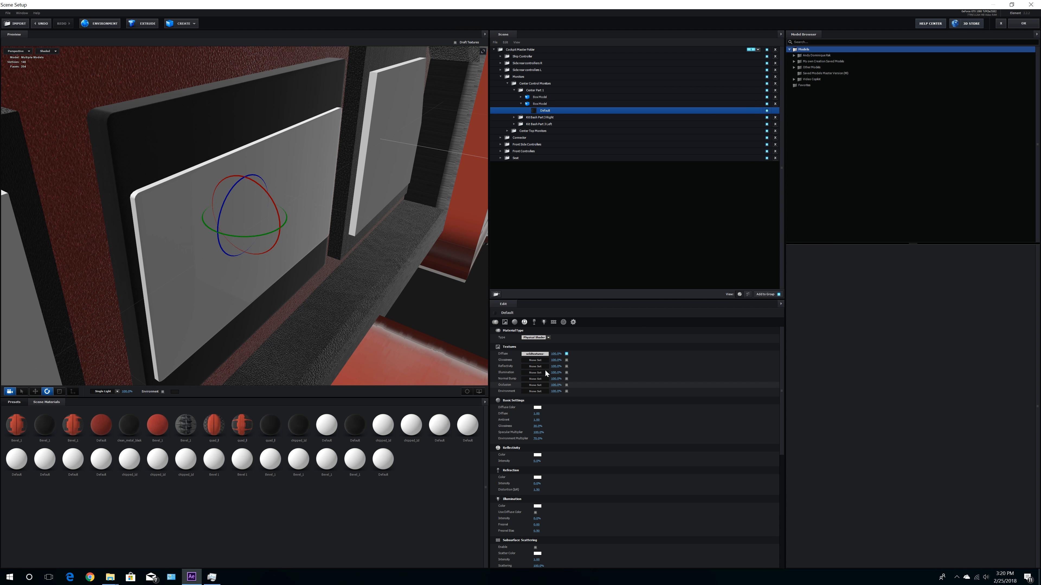
left_click(534, 378)
left_click(557, 351)
double_click(757, 490)
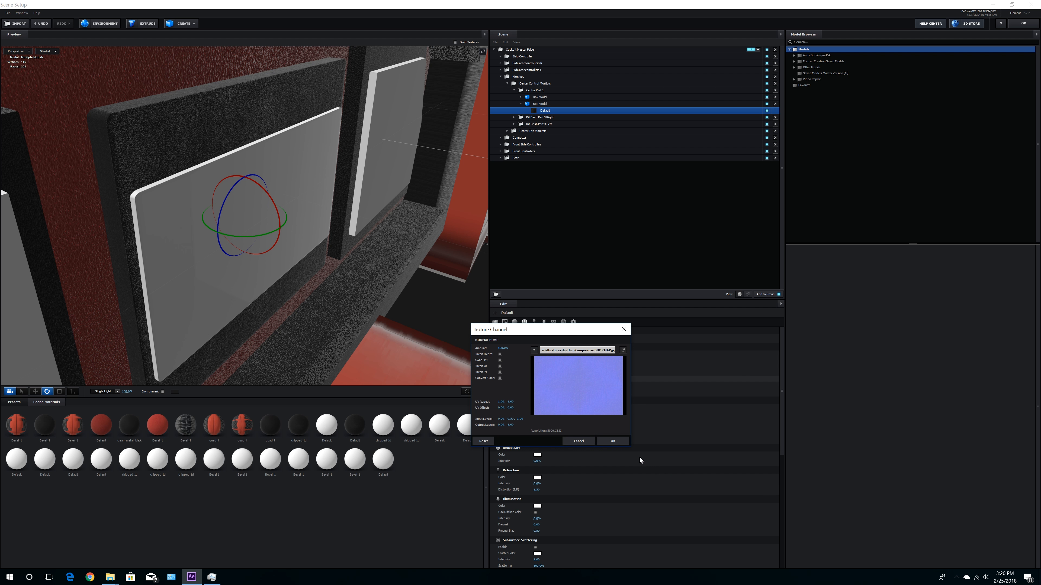
left_click(612, 440)
mouse_move(326, 301)
left_mouse_down()
mouse_move(338, 301)
mouse_move(320, 305)
left_mouse_up()
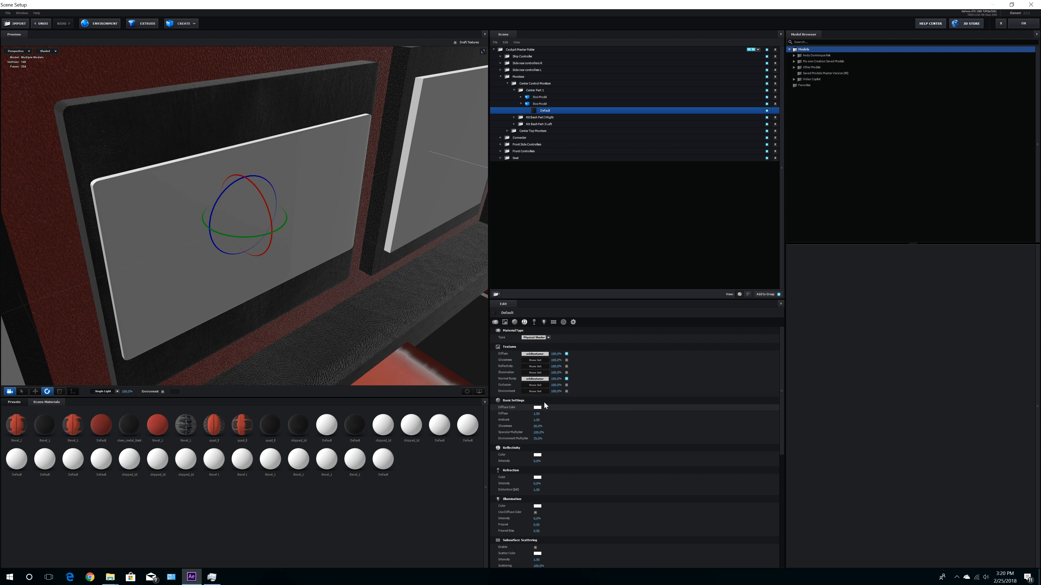
Step: Try a normal bump strength of 60% on the center control monitor frame and undo the unwanted change
left_click(556, 379)
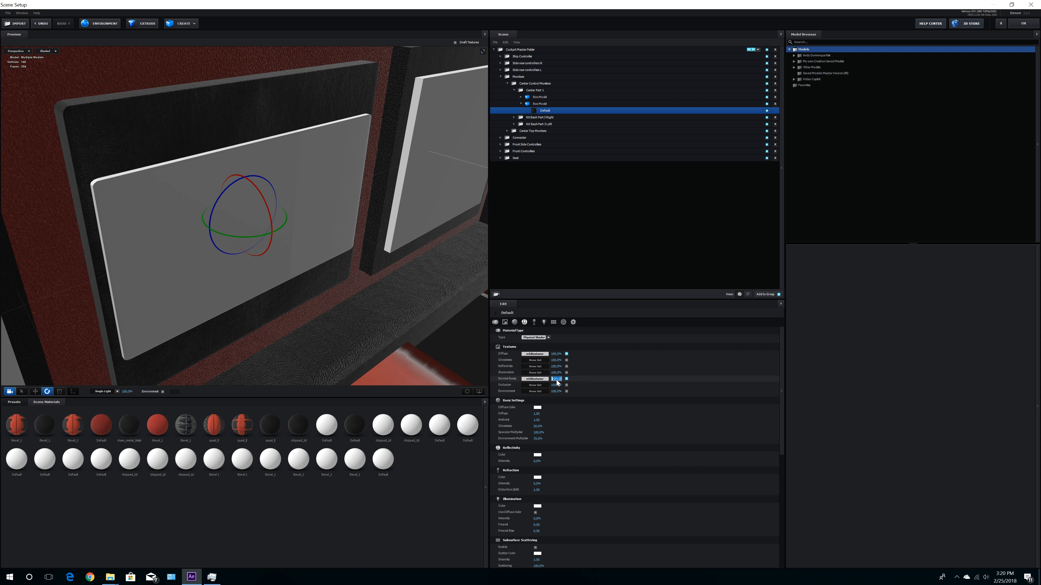
type("60")
key("Return")
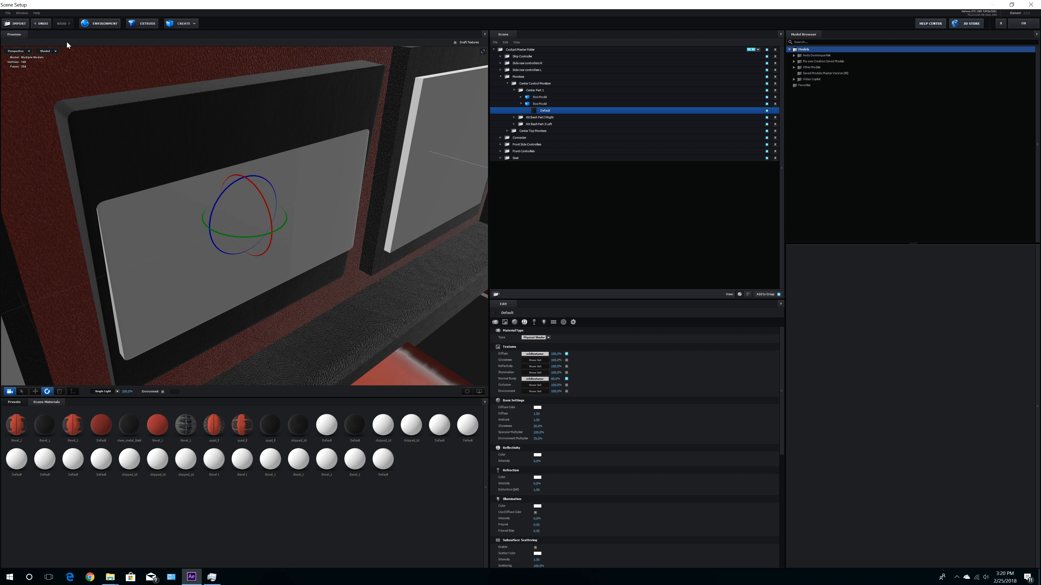
left_click(43, 25)
left_click_drag(211, 241, 216, 238)
left_click(38, 14)
left_click(102, 2)
left_click(44, 22)
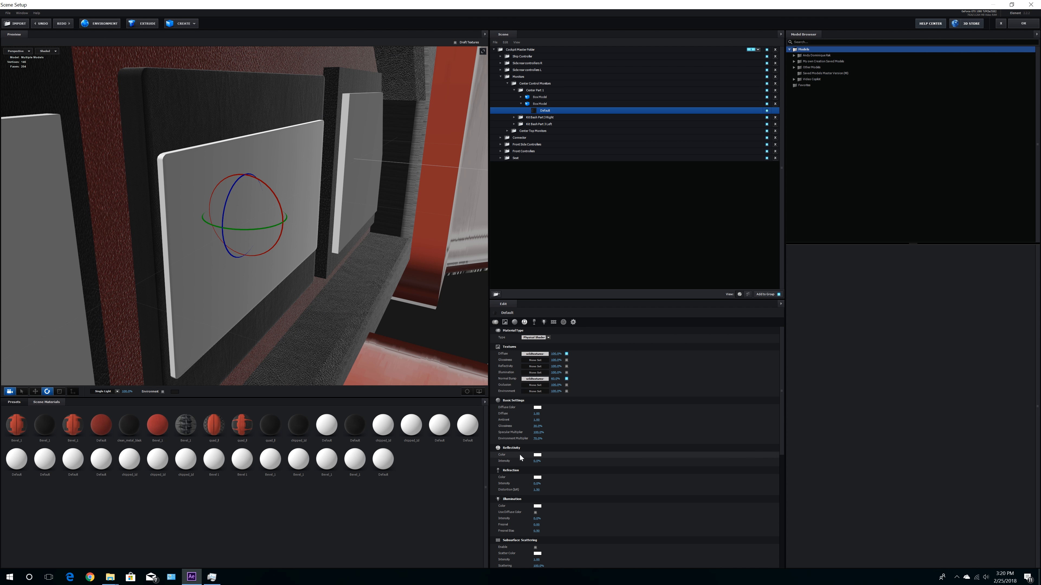
Step: Set the center control monitor frame's normal bump strength to 80% and check it from a wider view
left_click(556, 380)
type("80")
key("Return")
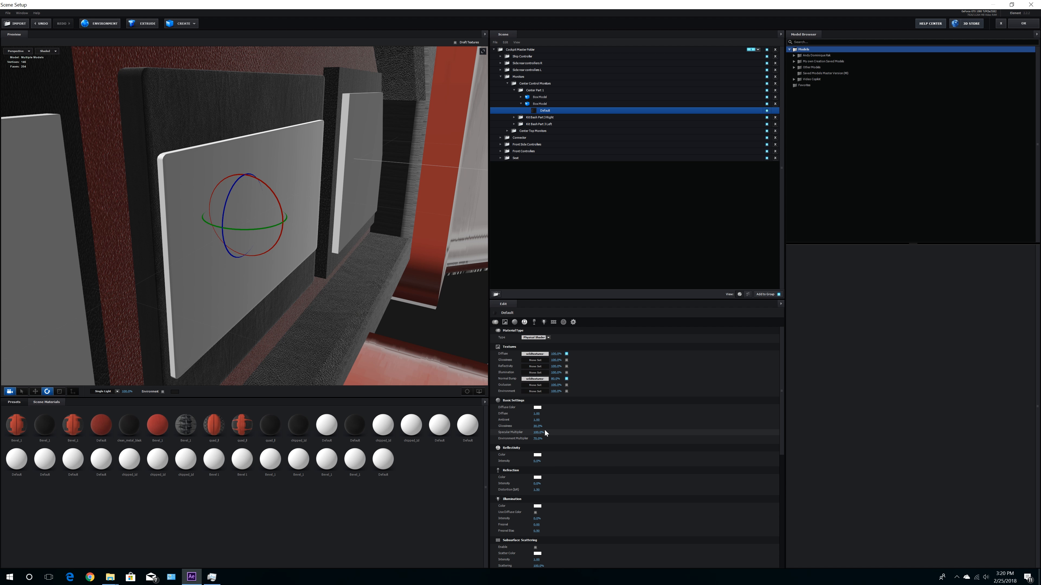
scroll(352, 284, "down", 5)
scroll(352, 285, "down", 3)
left_click_drag(352, 284, 375, 279)
scroll(376, 279, "down", 4)
left_click_drag(287, 289, 329, 307)
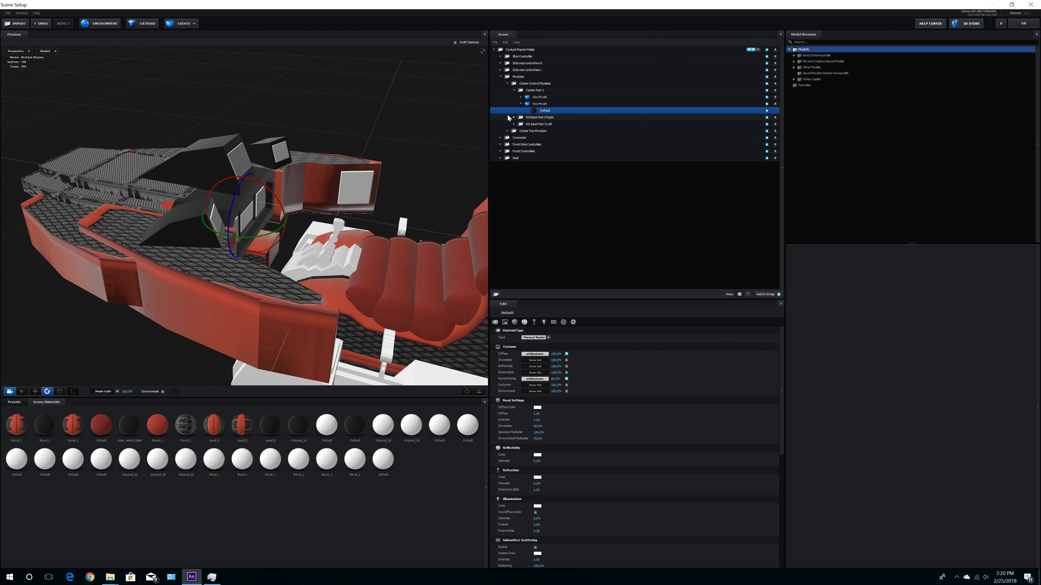
Step: Rename the first box model in Center Part 1 as Box Model Screen
left_click(521, 103)
left_click(521, 97)
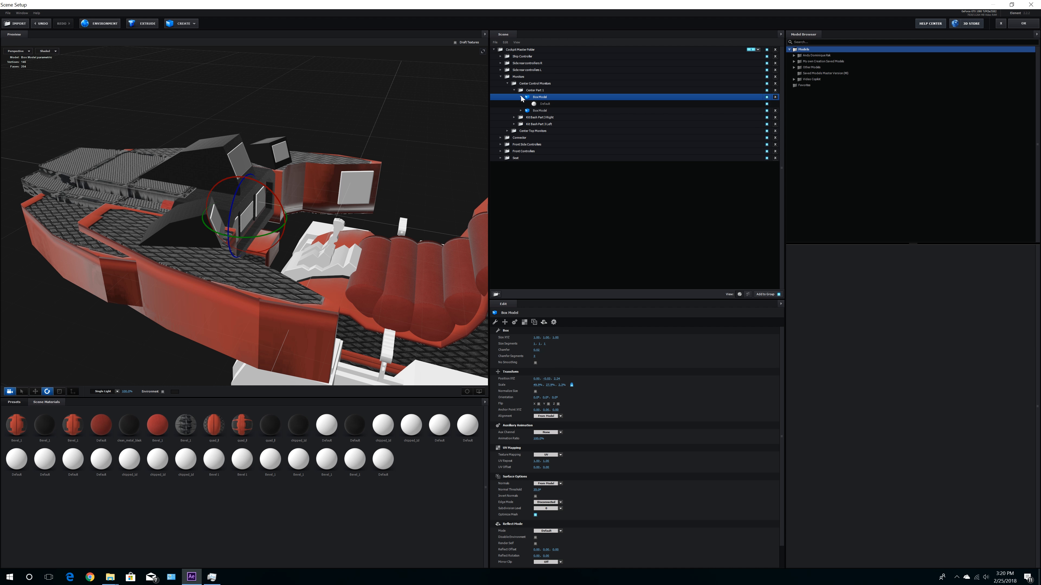
left_click(534, 104)
left_click_drag(398, 178, 669, 189)
scroll(379, 171, "up", 3)
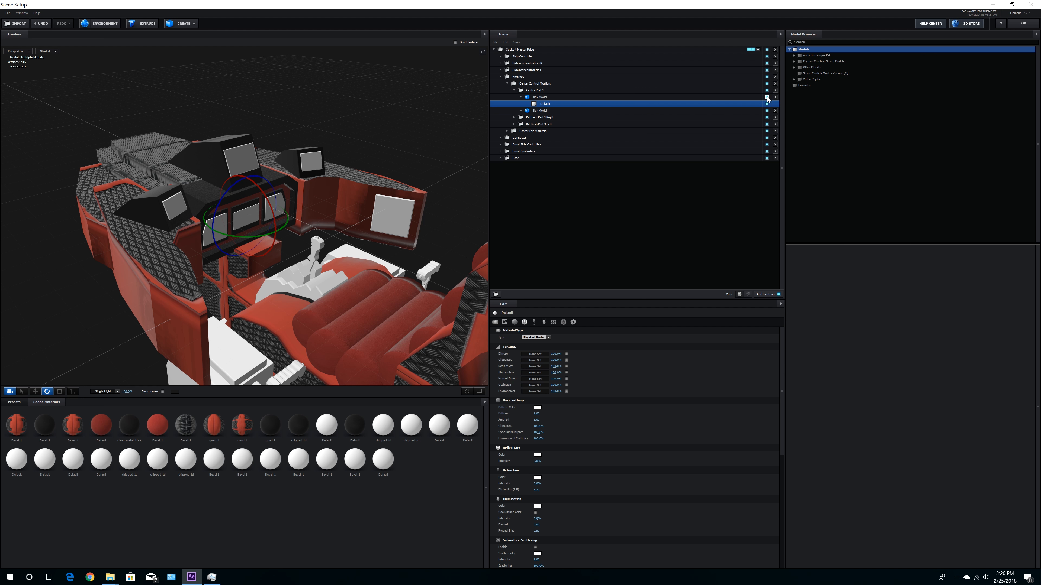
left_click(519, 97)
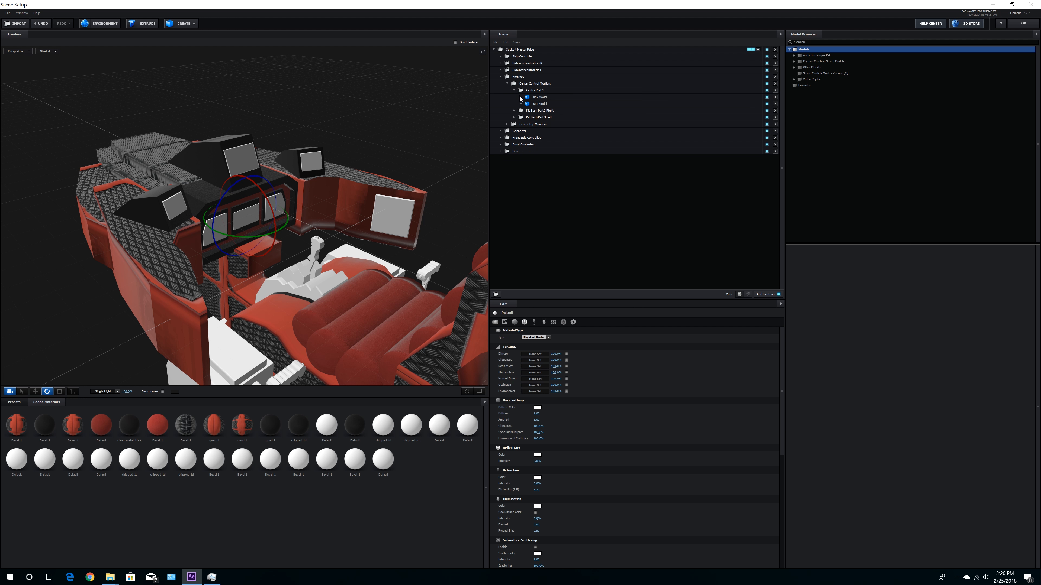
double_click(540, 97)
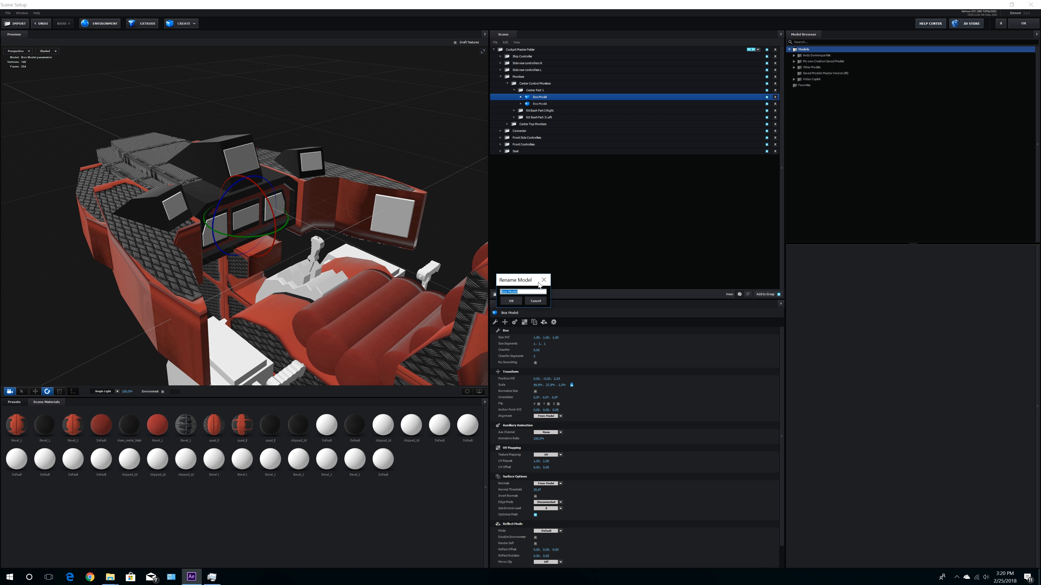
left_click(524, 292)
key("Return")
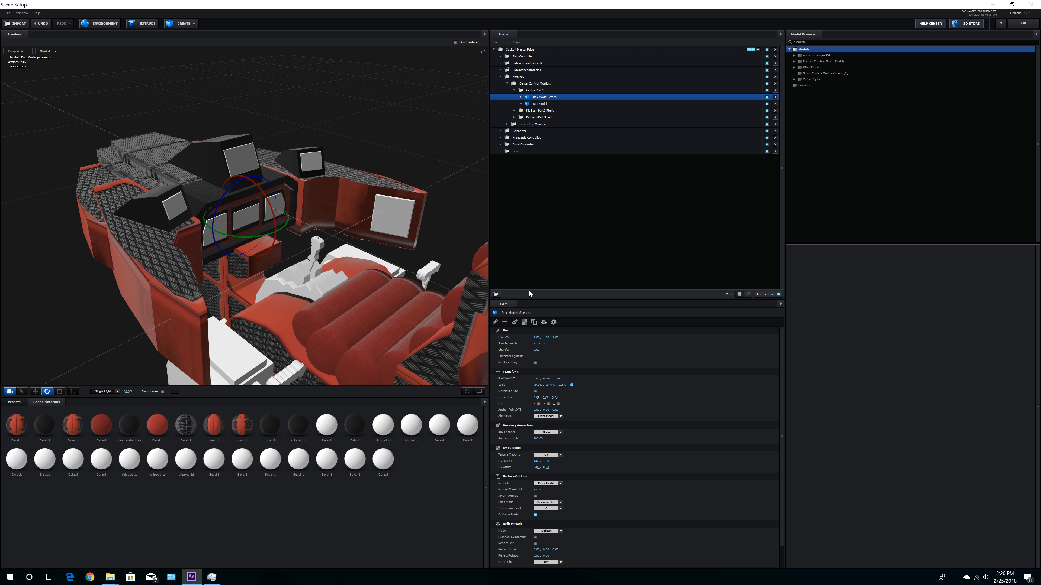
Step: Collapse the monitors group and select the material of the last Kit Bash part in the left side rear controllers group
left_click(514, 90)
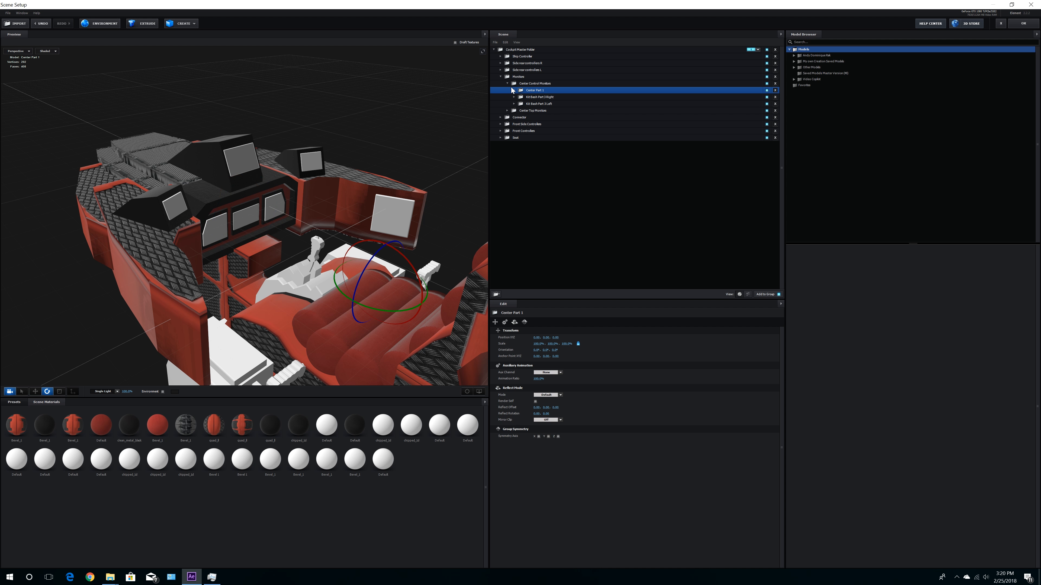
left_click(507, 83)
left_click(500, 76)
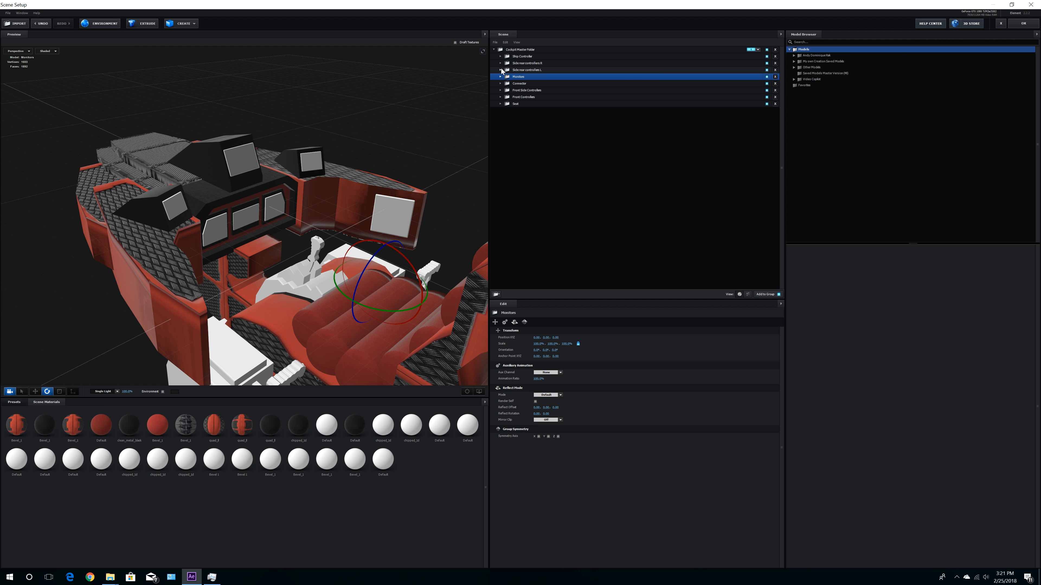
left_click(500, 71)
middle_click_drag(396, 287, 410, 140)
scroll(389, 197, "down", 4)
left_click_drag(389, 198, 536, 144)
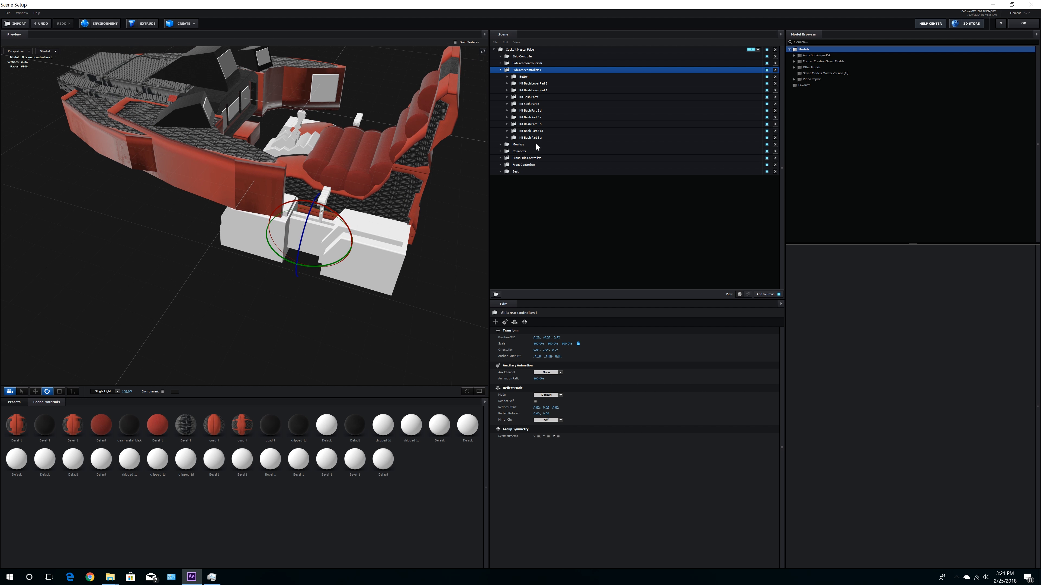
left_click(507, 137)
left_click(514, 144)
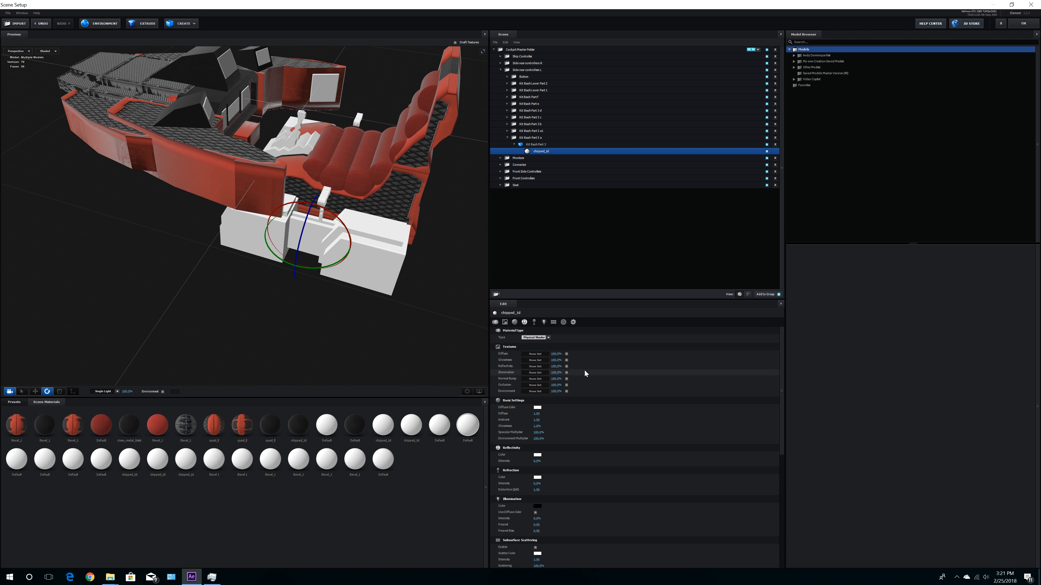
Step: Apply the wildtextures-leather-Campo-petroleum image as diffuse texture to the panel between the left side rear controller blocks
left_click(535, 354)
left_click(574, 332)
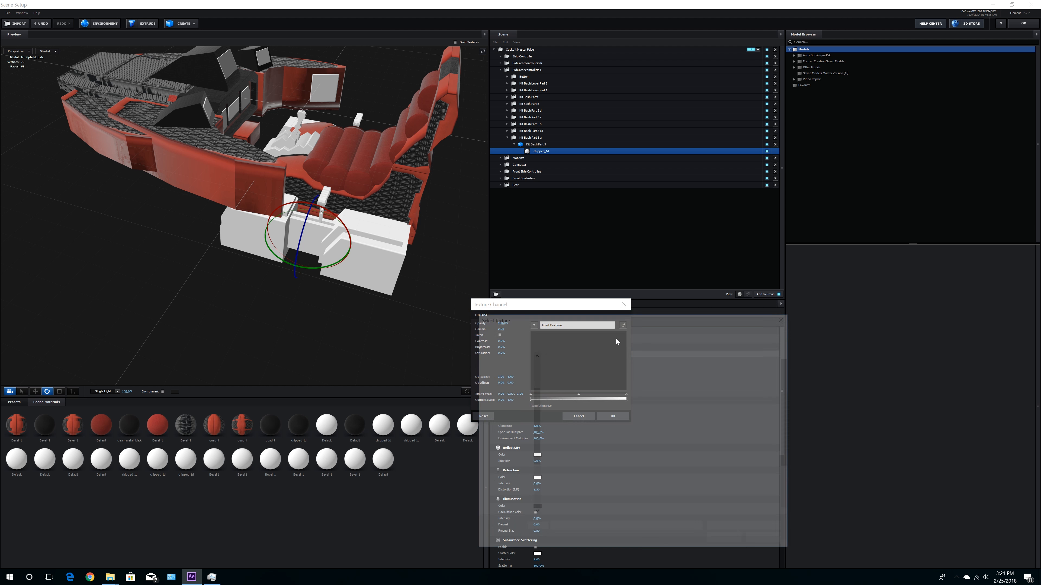
double_click(728, 480)
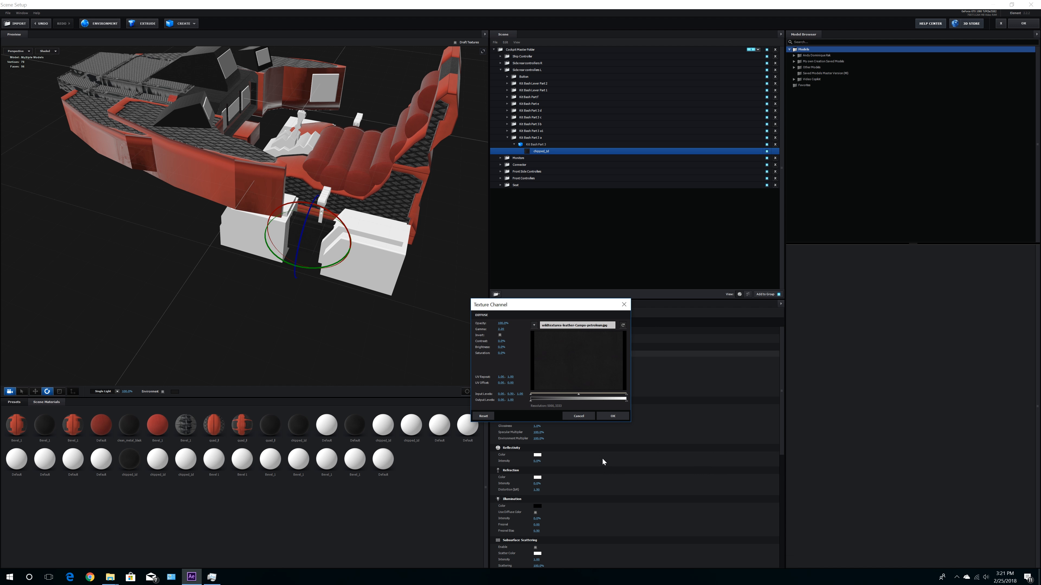
left_click(608, 417)
Step: Set the second UV repeat value of the left rear controller panel's diffuse texture to 3
key("f")
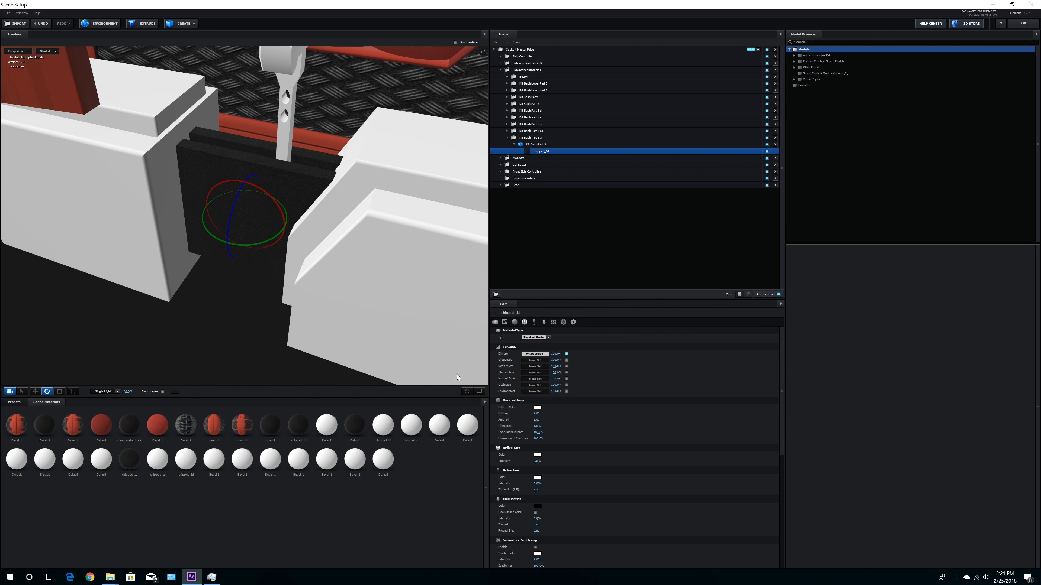
scroll(328, 294, "up", 2)
left_click_drag(327, 294, 369, 278)
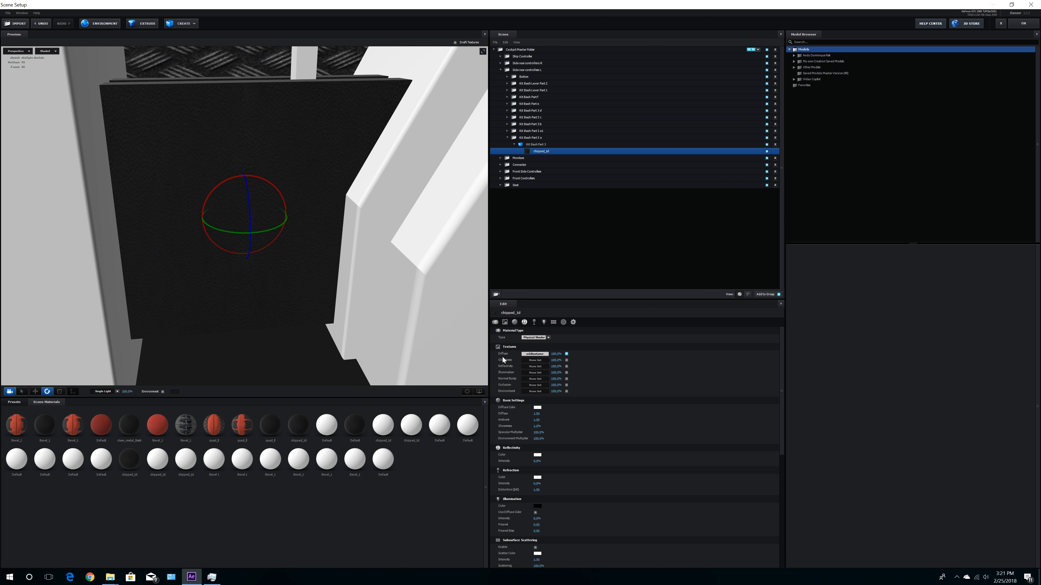
left_click(540, 354)
left_click_drag(511, 377, 526, 381)
left_click(512, 378)
type("50")
key("Return")
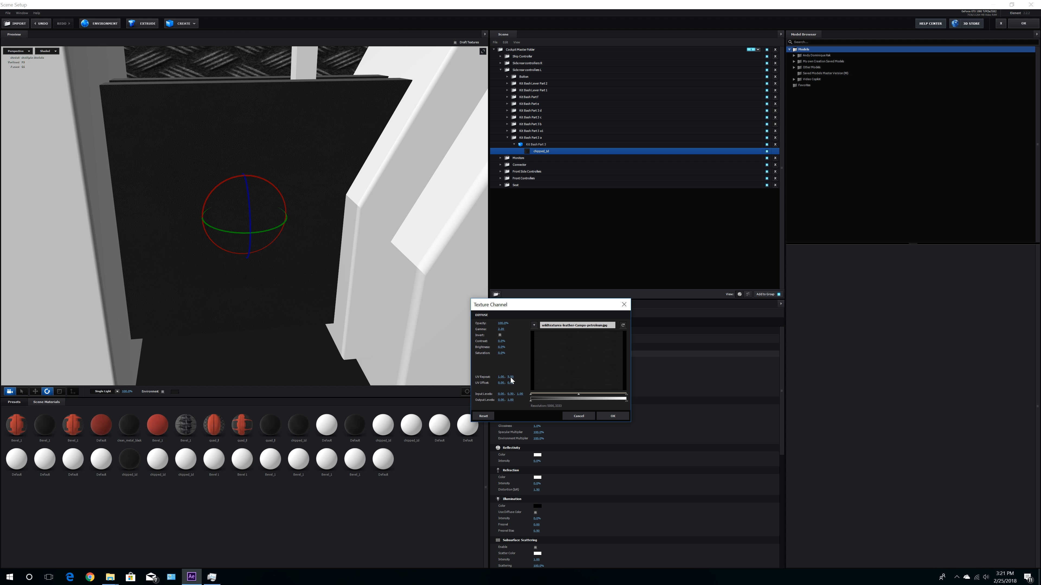
left_click(512, 377)
type("3")
key("Return")
left_click(614, 416)
Step: Load the wildtextures-leather-Campo-rose BUMP MAP image as the panel's normal bump with a second UV repeat value of 3
left_click(531, 383)
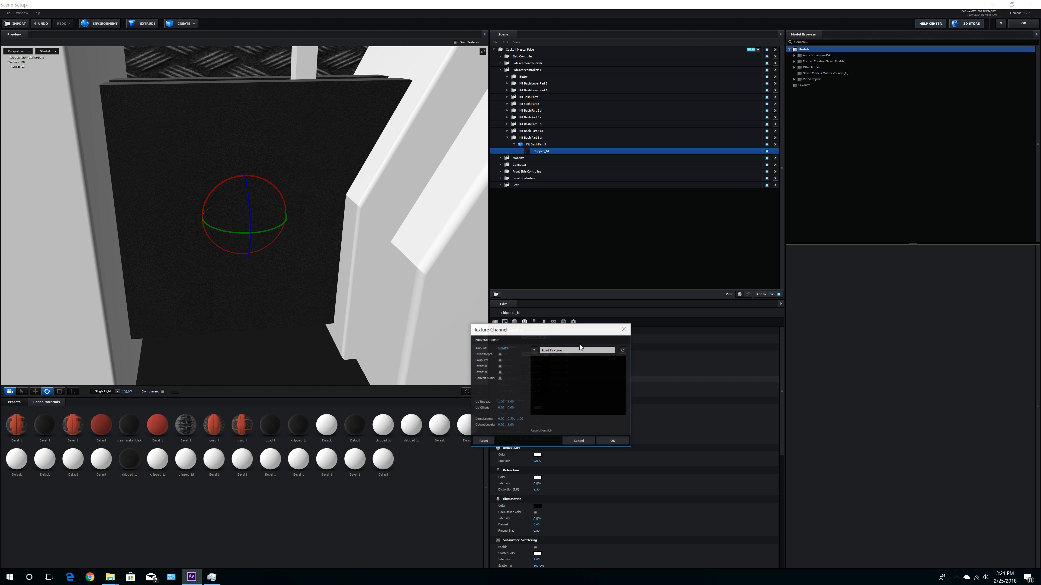
left_click(565, 352)
double_click(772, 488)
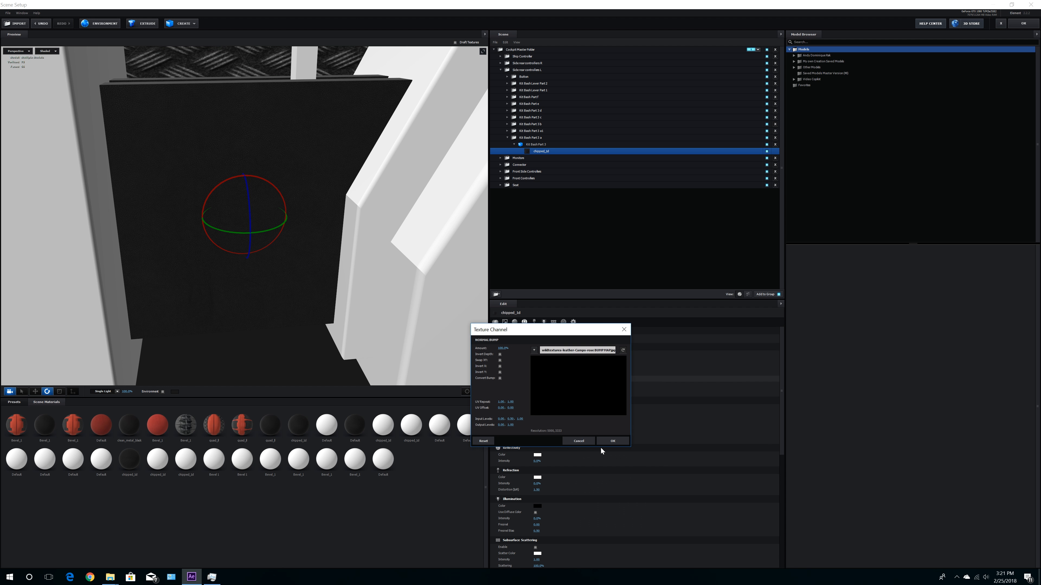
left_click(512, 401)
type("3")
key("Return")
left_click(604, 443)
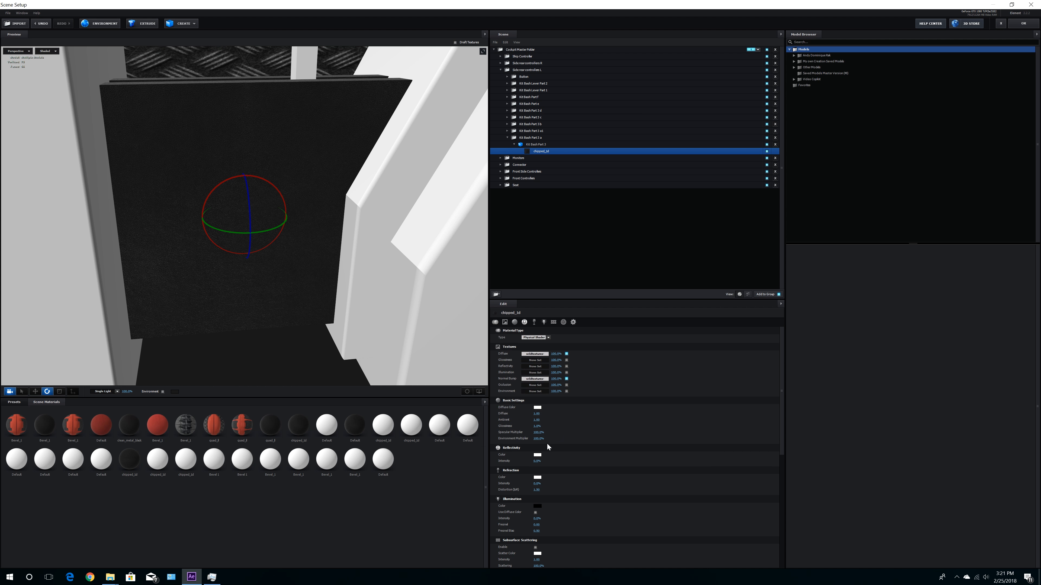
Step: Adjust the left rear panel material's glossiness, set its environment multiplier to 70%, and collapse the part's group
left_click(537, 427)
key("Return")
left_click(538, 439)
type("70")
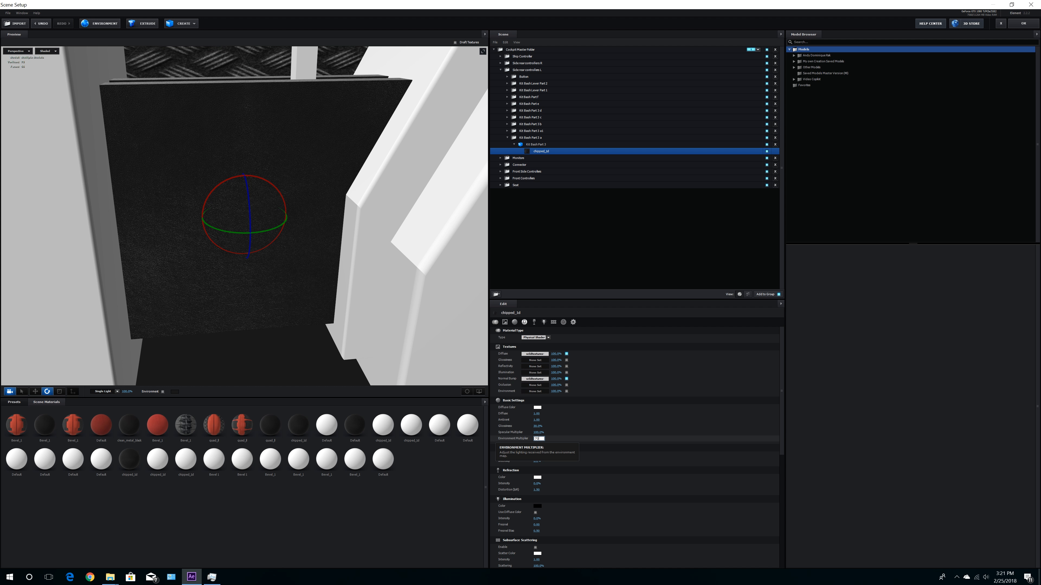
key("Return")
left_click_drag(374, 257, 472, 218)
left_click(513, 144)
left_click(507, 137)
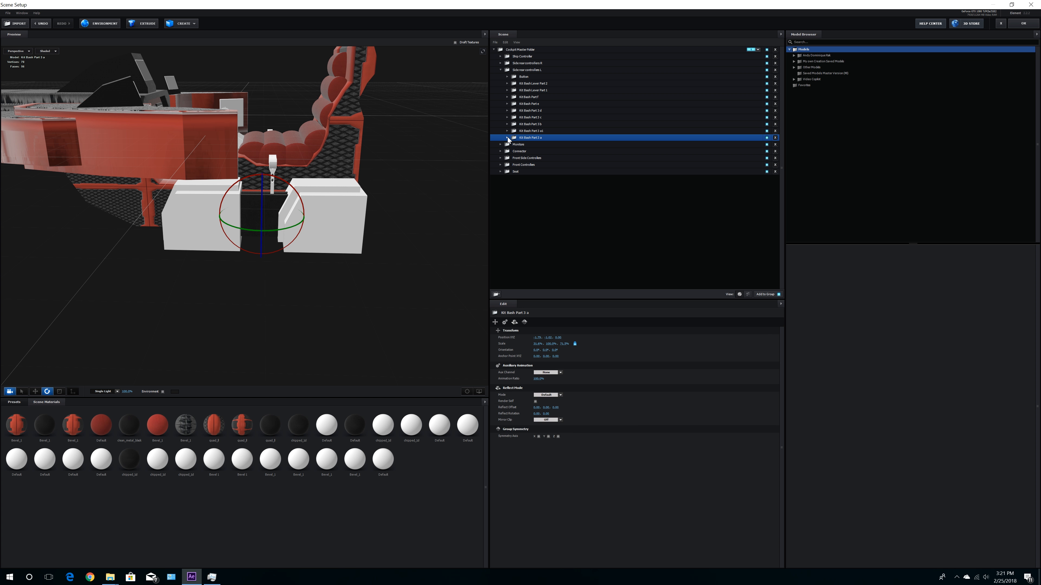
Step: Select the side-face material of the left side rear controller blocks in Kit Bash Part 3 and check it by toggling its visibility
left_click(507, 110)
left_click(514, 117)
left_click(541, 124)
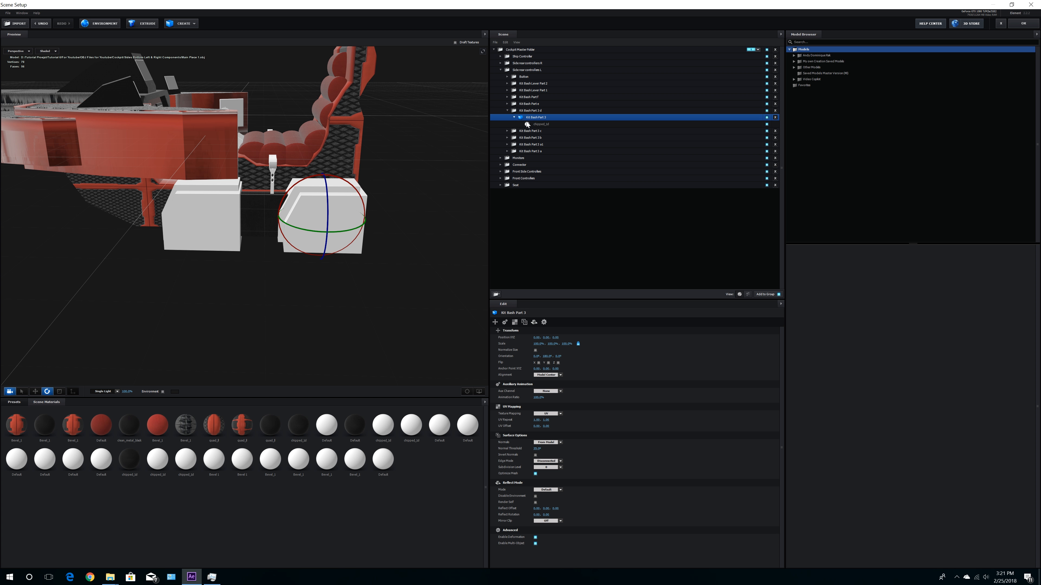
left_click_drag(432, 233, 393, 314)
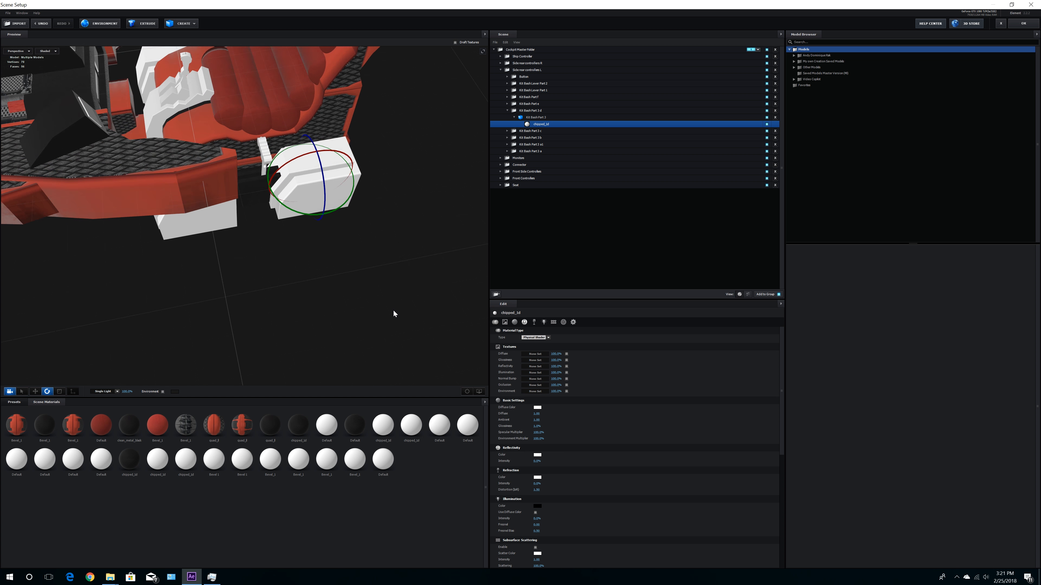
left_click(766, 124)
left_click(767, 124)
left_click_drag(462, 275, 509, 193)
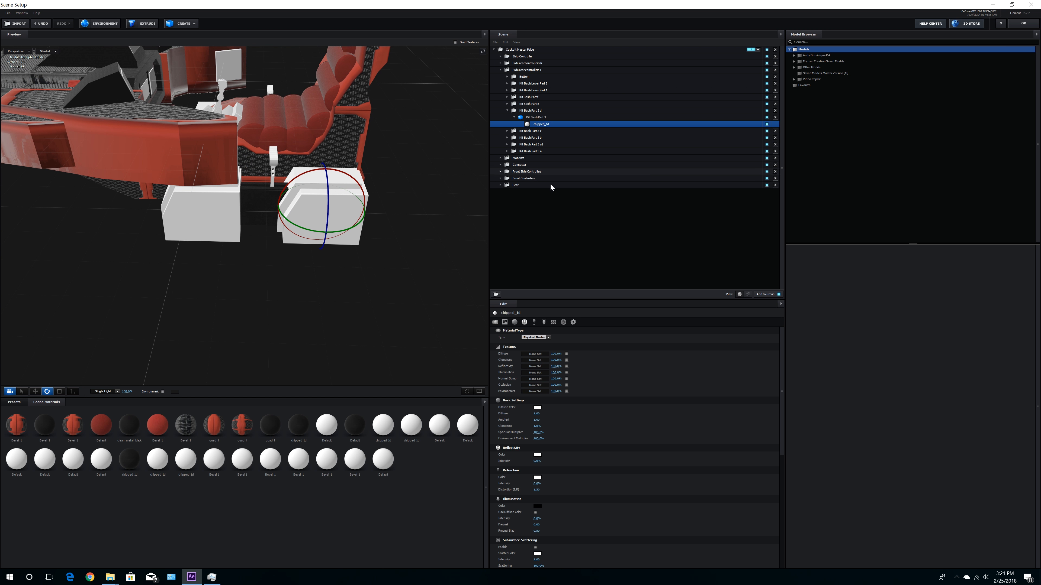
Step: Apply the red-framed grating plate image as the controller blocks' diffuse texture with a second UV repeat value of 8.05
left_click(536, 354)
left_click(595, 326)
double_click(758, 378)
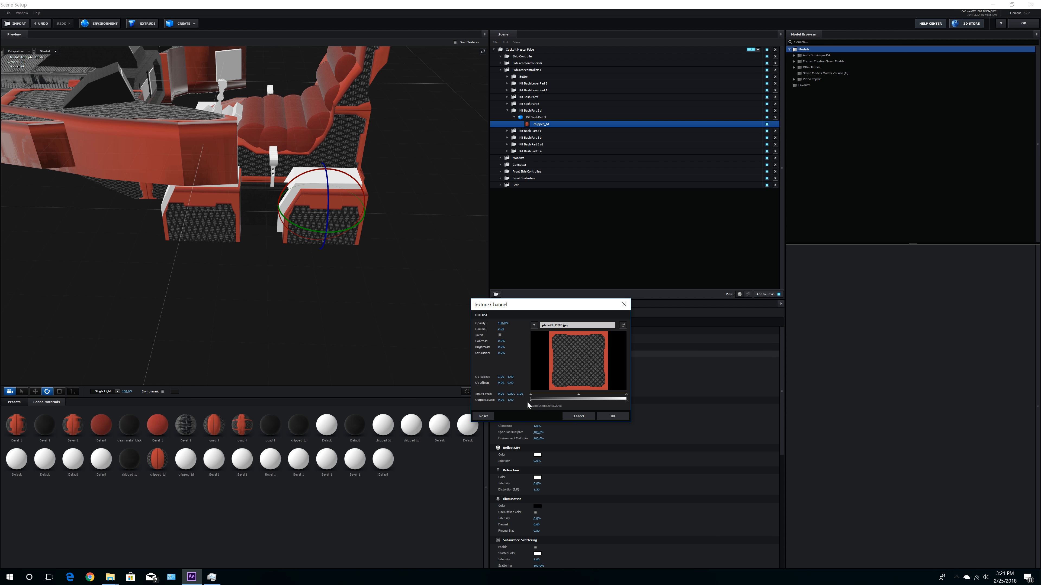
left_click_drag(510, 377, 680, 356)
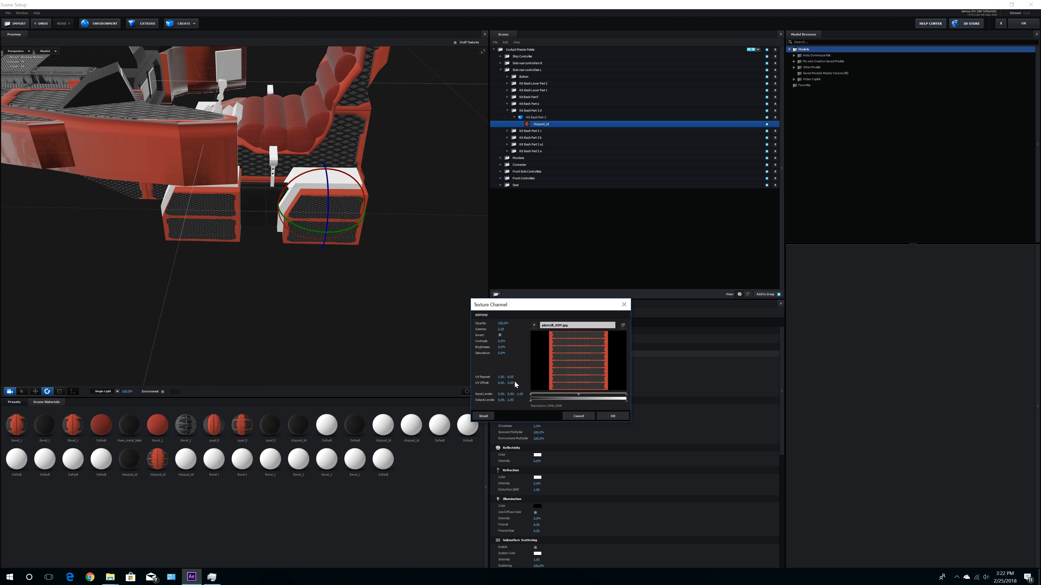
left_click(606, 417)
Step: Load the matching plate NORM image as the blocks' normal bump with a second UV repeat value of 8.05
left_click(535, 379)
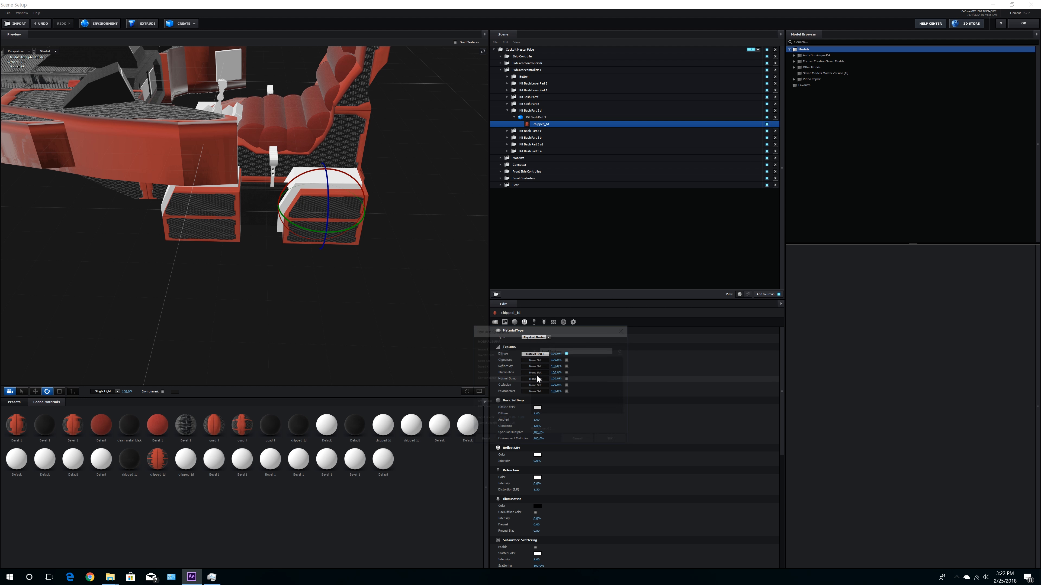
left_click(510, 402)
type("8.05")
key("Return")
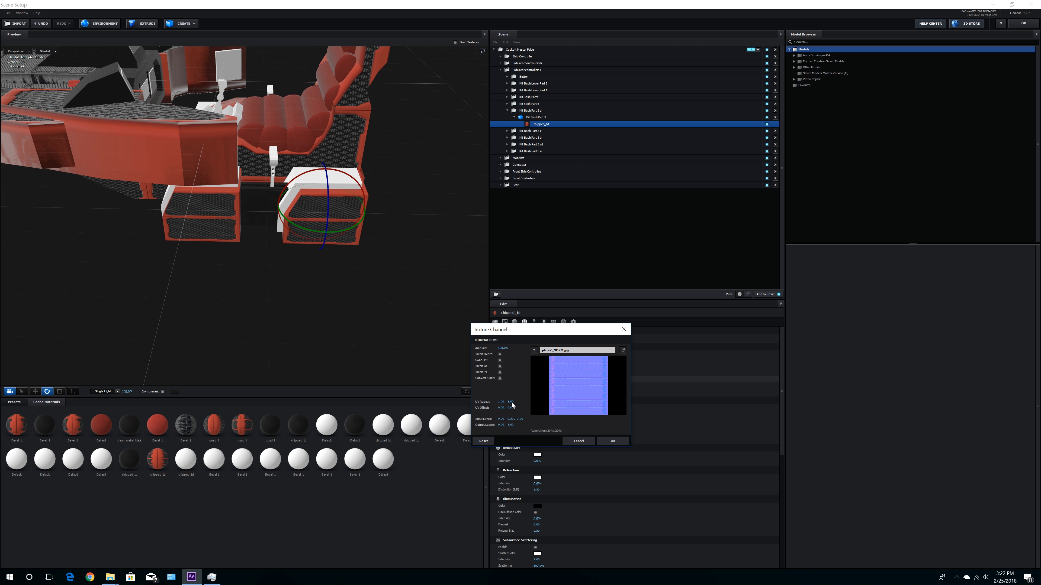
left_click(612, 441)
Step: Try a normal bump strength of 150% on the blocks' side material and return it to 100%
left_click(556, 379)
type("150")
key("Return")
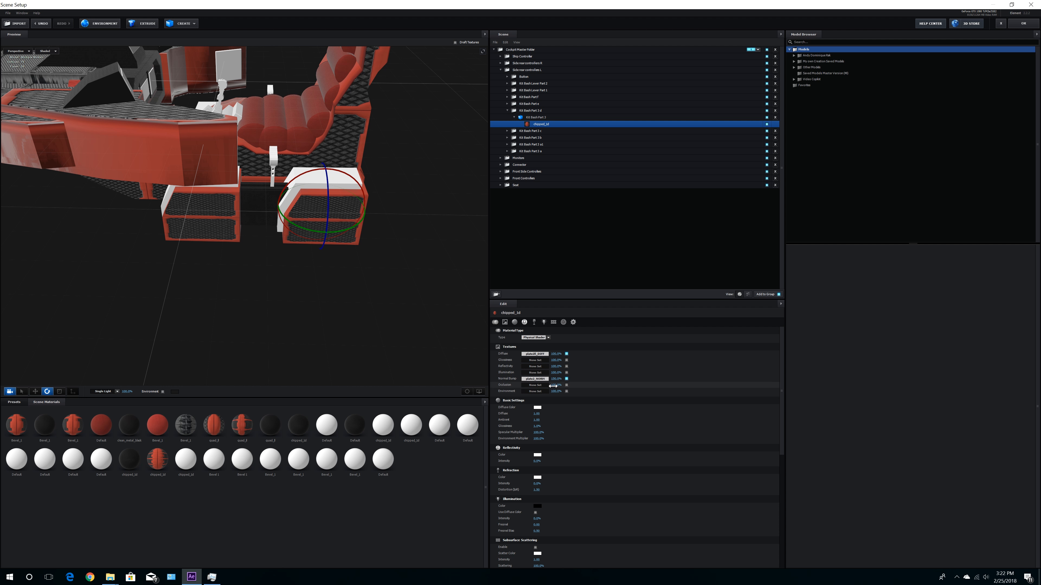
left_click(556, 380)
type("100")
key("Return")
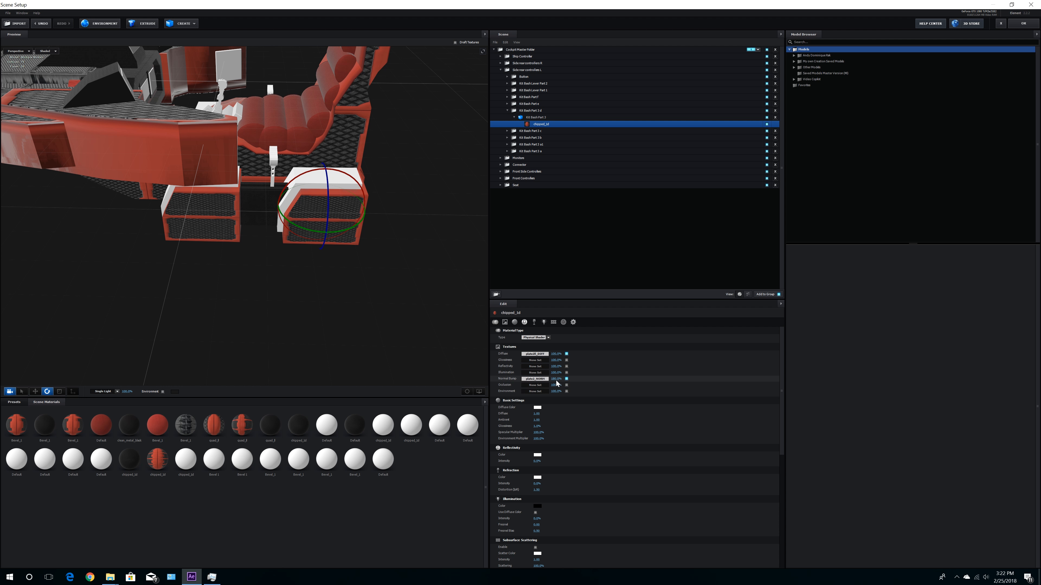
Step: Set the side material's glossiness to 30% and environment multiplier to 70%, and collapse the part's group
left_click(537, 427)
type("30")
key("Return")
left_click(538, 439)
type("70")
left_click_drag(323, 273, 406, 250)
left_click(515, 118)
left_click(508, 110)
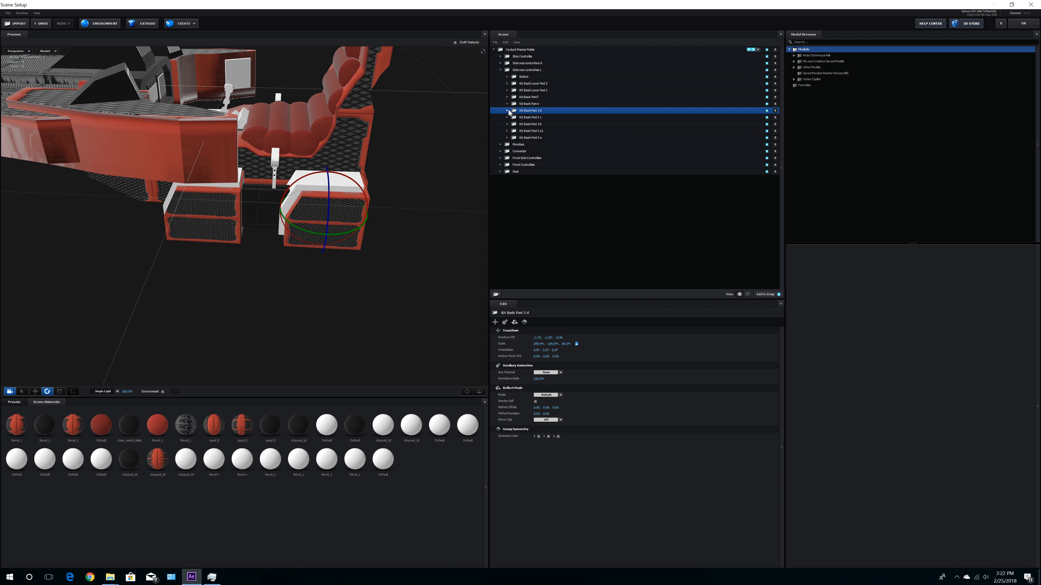
Step: Apply the chipped red paint DIFF image as diffuse texture to the white top and front trim of the left rear controller blocks
left_click(507, 104)
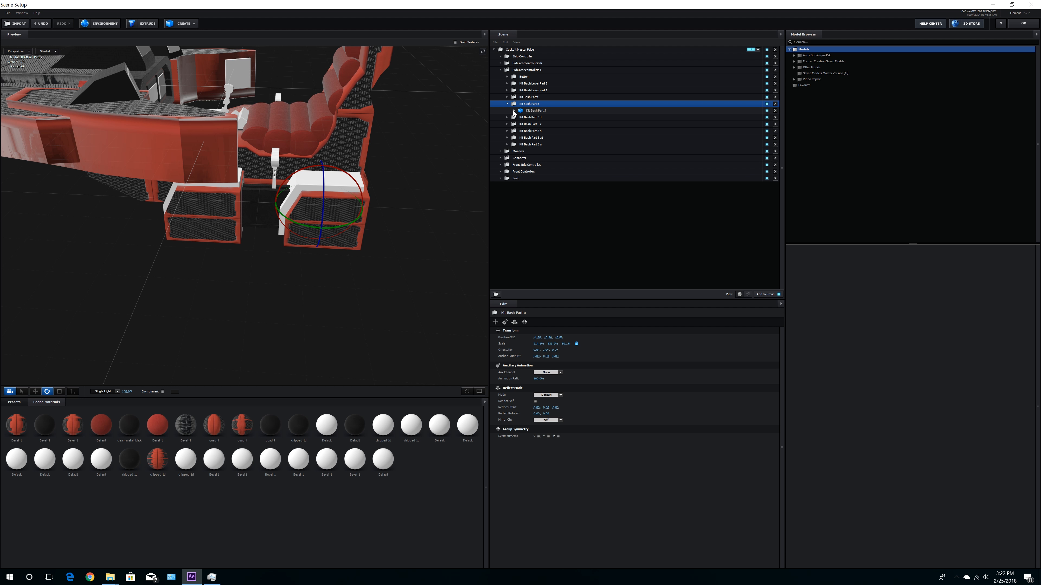
left_click_drag(458, 185, 389, 273)
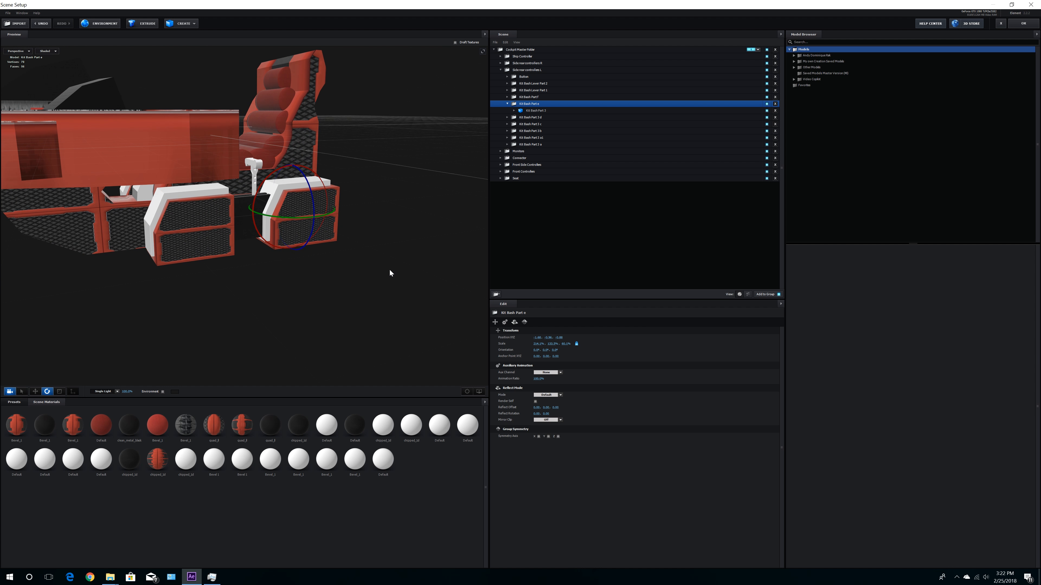
left_click(514, 110)
left_click(536, 117)
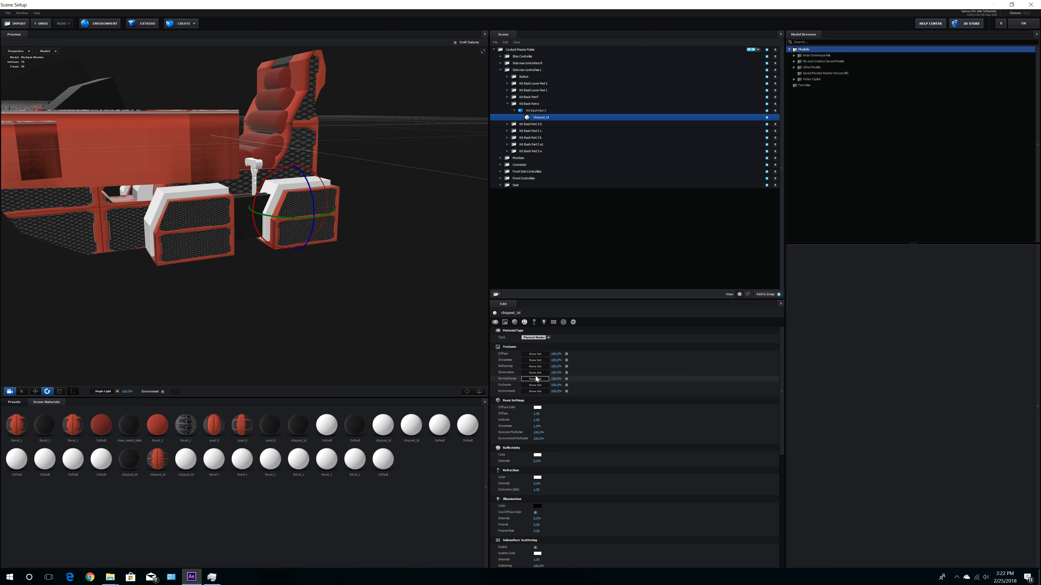
left_click(535, 354)
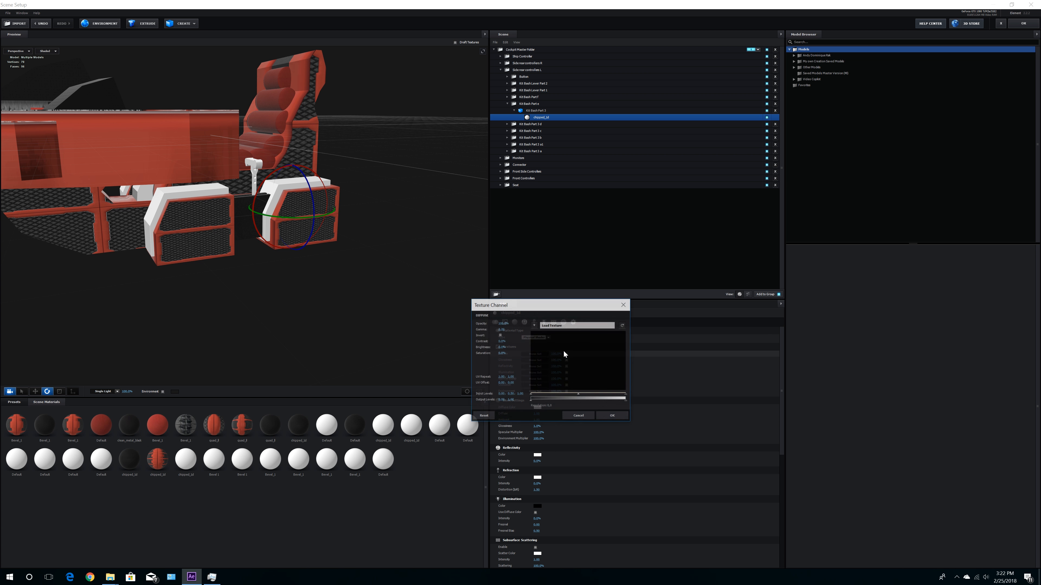
left_click(575, 326)
double_click(615, 373)
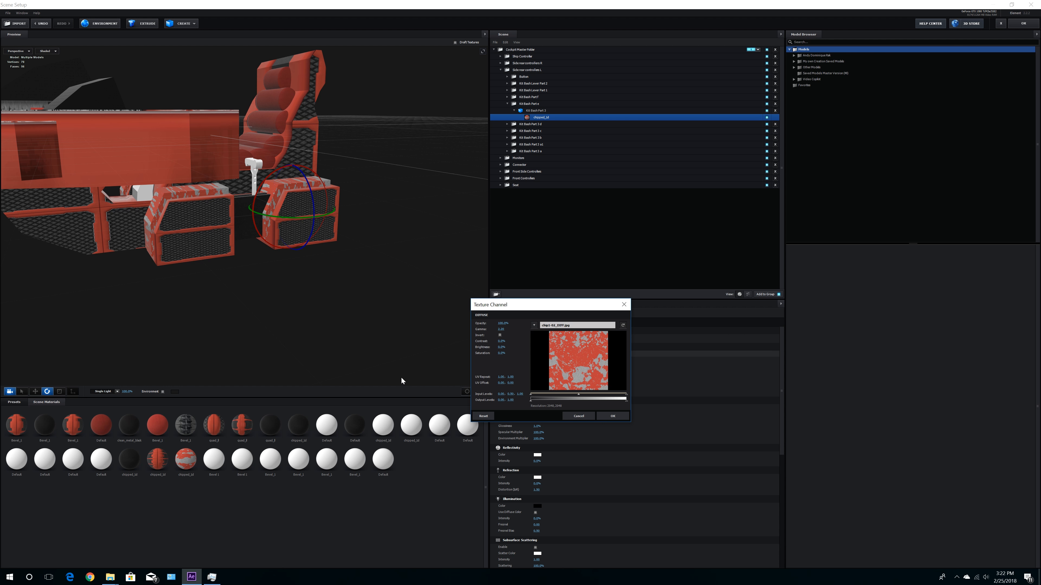
Step: Set the chipped paint diffuse texture's second UV repeat value to 20 and increase its first value
left_click_drag(510, 377, 858, 360)
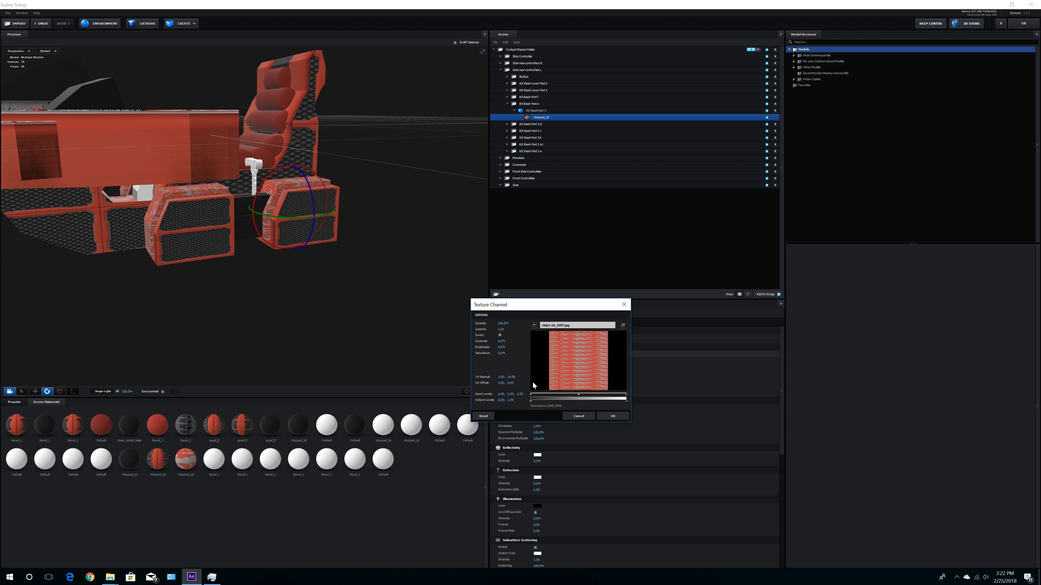
left_click(512, 377)
type("20")
key("Return")
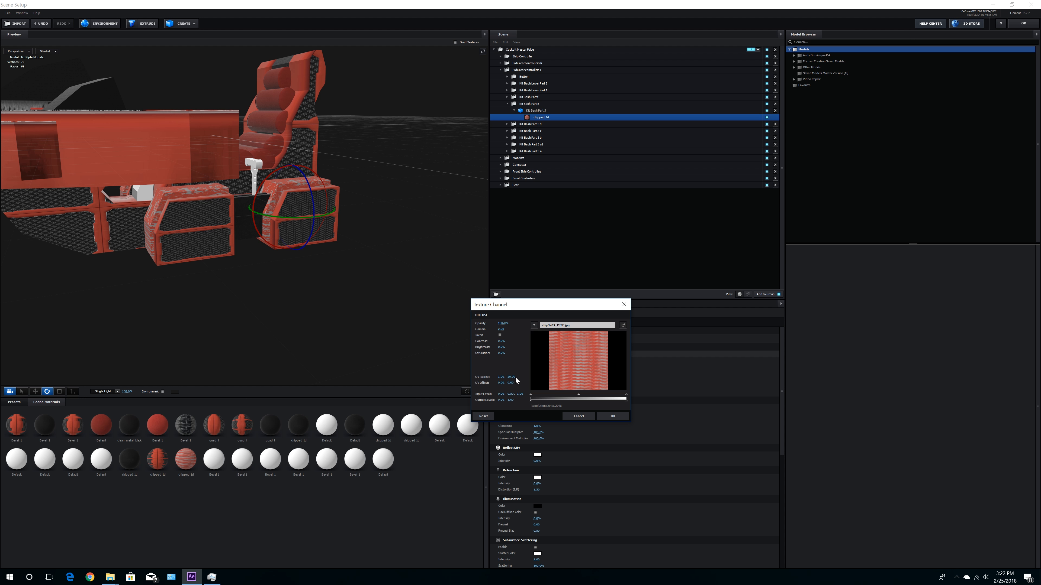
left_click_drag(501, 375, 711, 379)
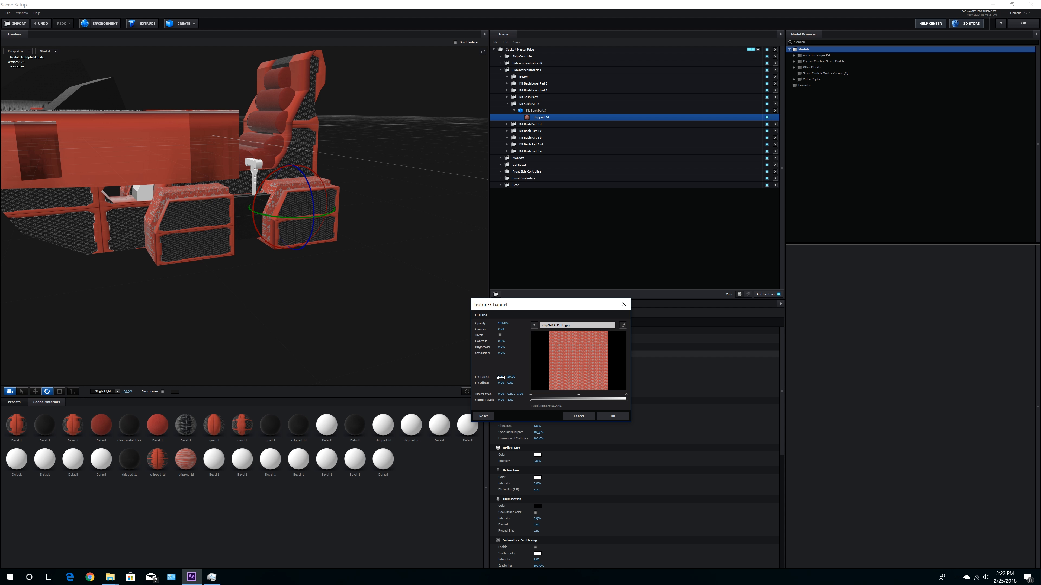
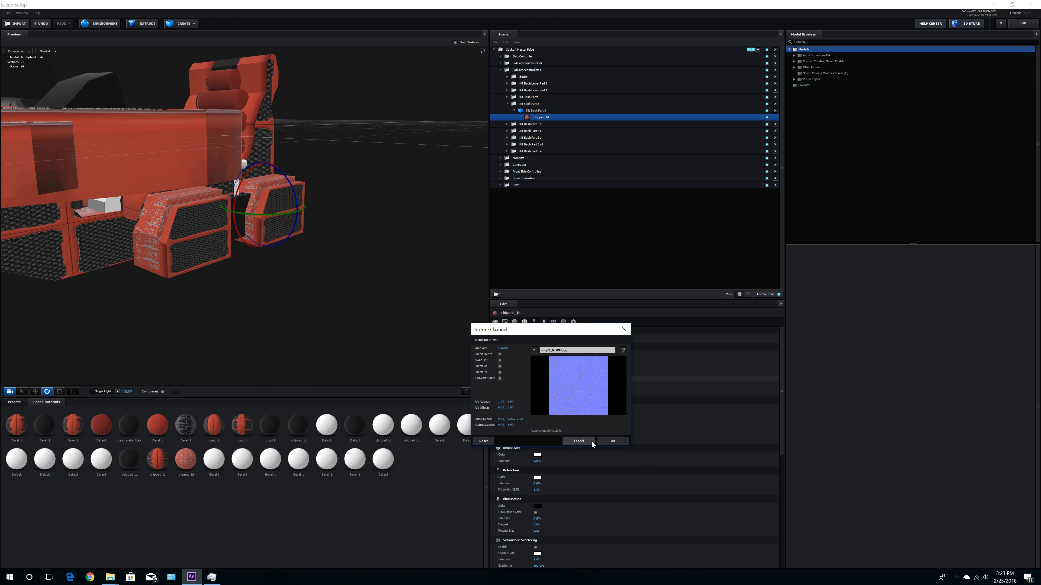
Step: Set the chipped paint normal bump's UV repeat values to 10 and 20 and accept the texture
left_click(512, 401)
type("20")
left_click(503, 402)
type("10")
key("Return")
left_click(616, 444)
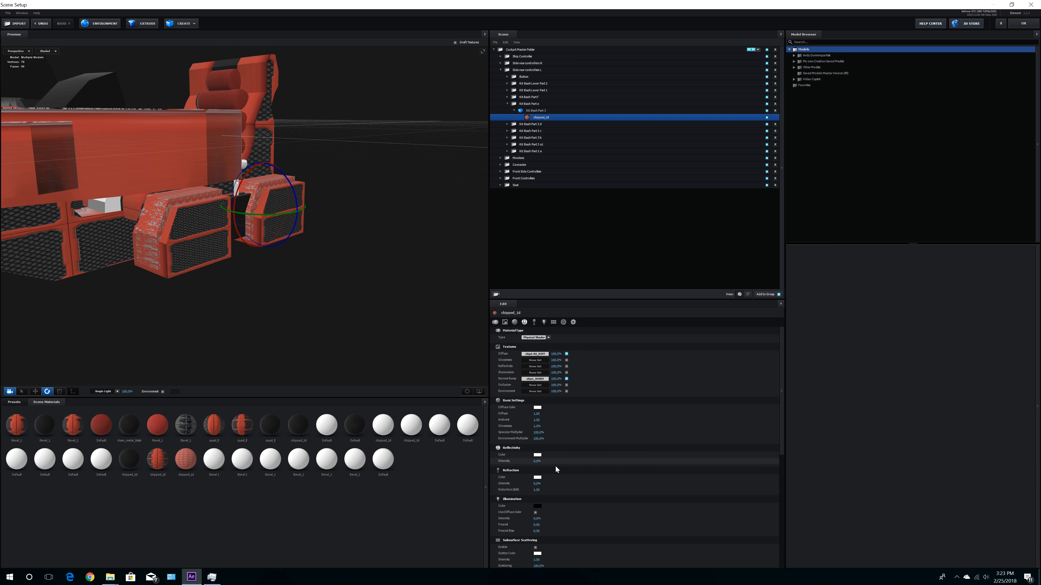
Step: Set the chipped paint material's glossiness to 30%, environment multiplier to 70% and normal bump strength to 150%
left_click(537, 427)
type("30")
key("Return")
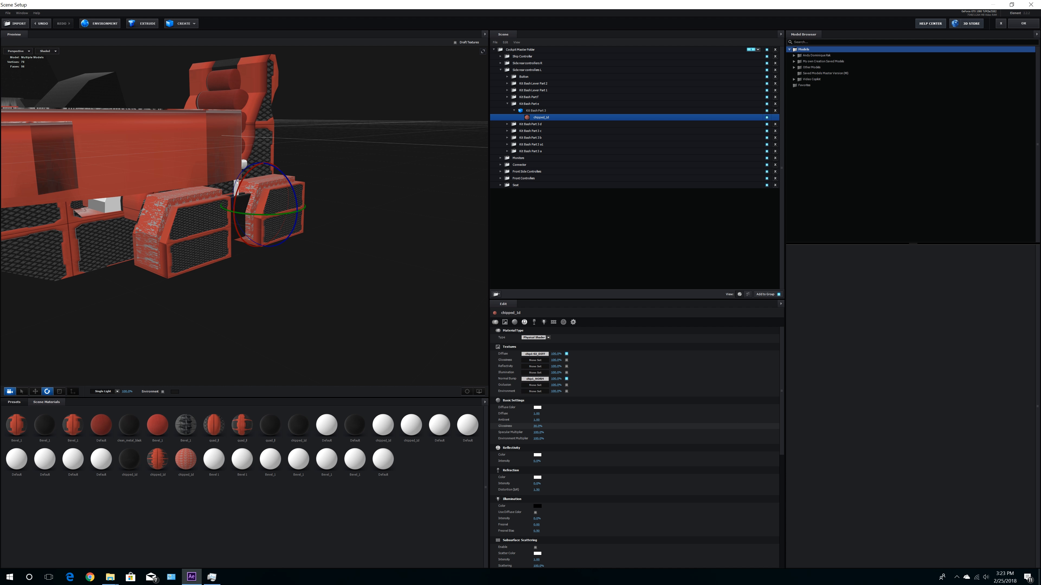
left_click(538, 438)
type("70")
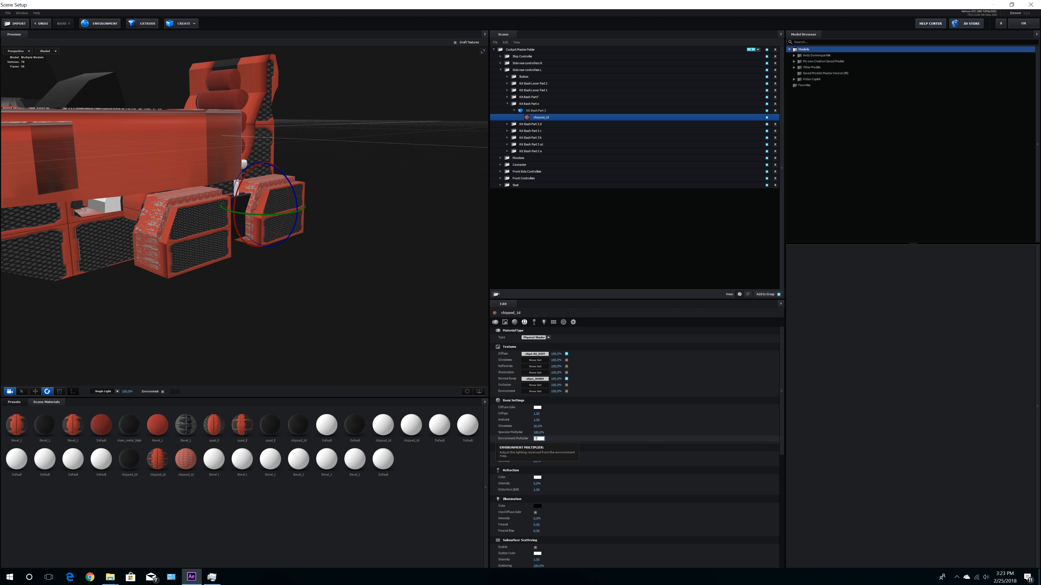
key("Return")
left_click(556, 379)
type("150")
key("Return")
Step: Apply the wildtextures-metal-sheet-scratched-brushed image as diffuse texture to the lever's Bevel 1 material in the left side rear controllers group
left_click_drag(311, 328, 406, 322)
scroll(406, 322, "down", 4)
scroll(406, 321, "down", 4)
left_click_drag(388, 275, 334, 250)
scroll(329, 287, "up", 3)
scroll(334, 250, "up", 3)
left_click(506, 104)
left_click(507, 91)
left_click(514, 97)
left_click(538, 104)
left_click(535, 354)
left_click(577, 325)
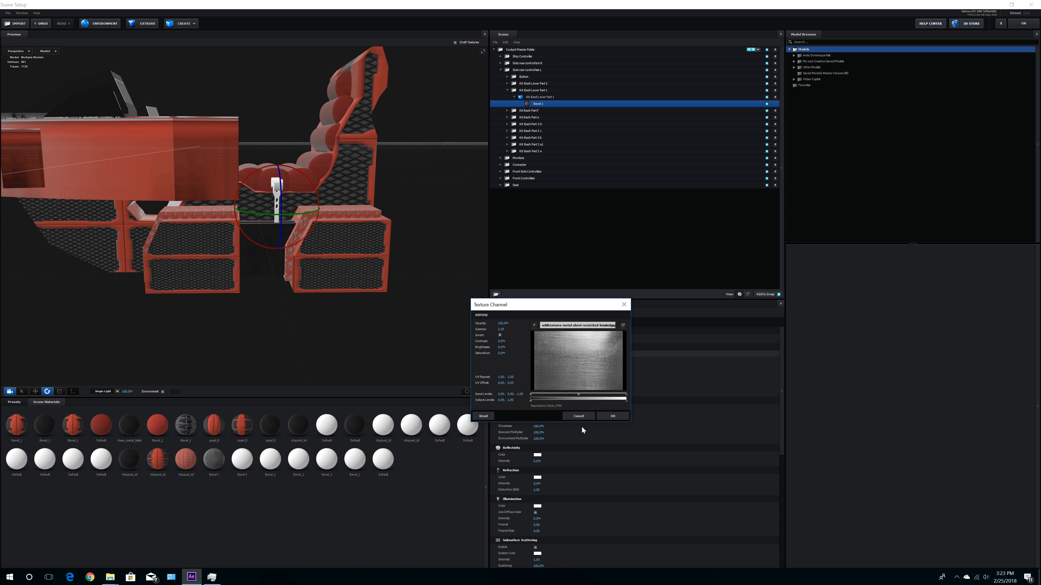
left_click(602, 416)
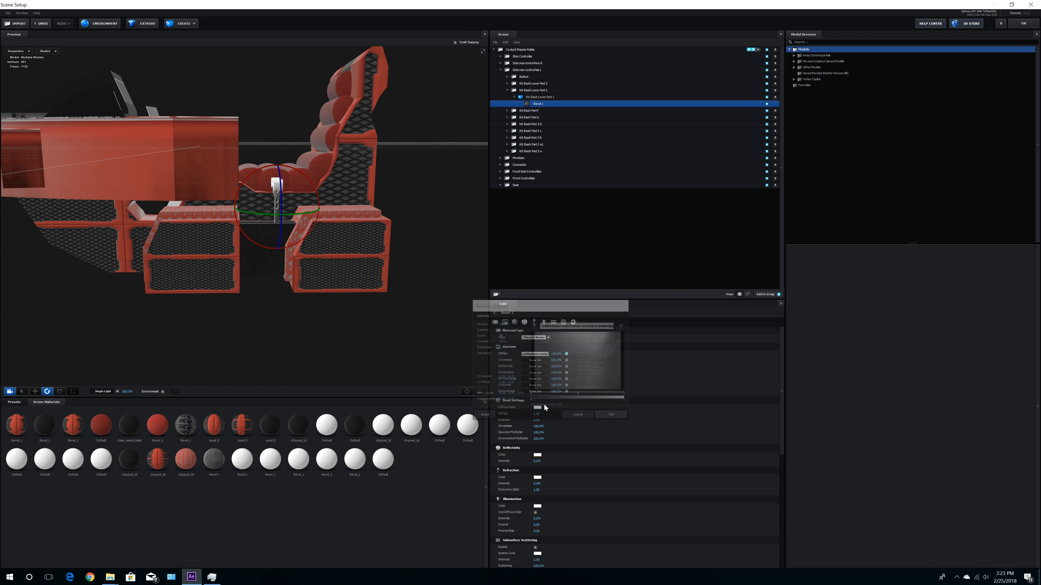
Step: Load the wildtextures-metal-sheet-scratched-brushed BUMP MAP image as the lever material's normal bump
left_click_drag(354, 292, 446, 370)
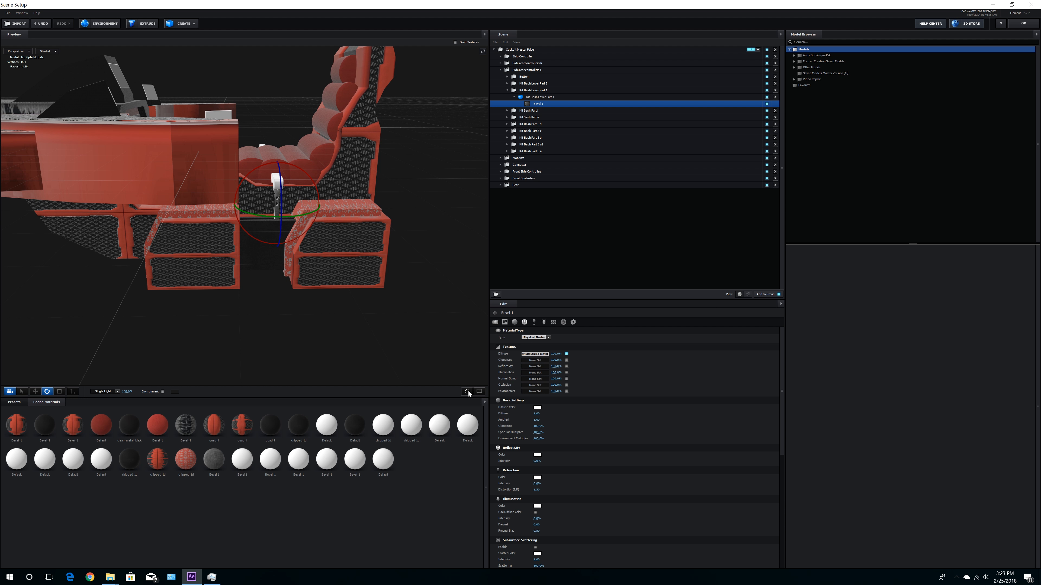
left_click(467, 392)
left_click_drag(361, 287, 362, 272)
left_click(535, 379)
left_click(577, 350)
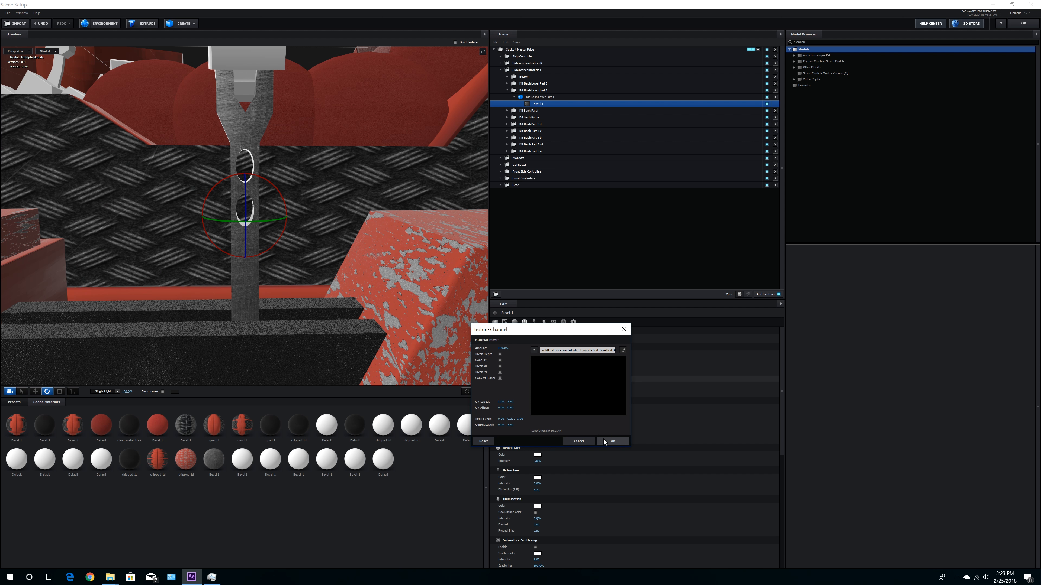
left_click(604, 439)
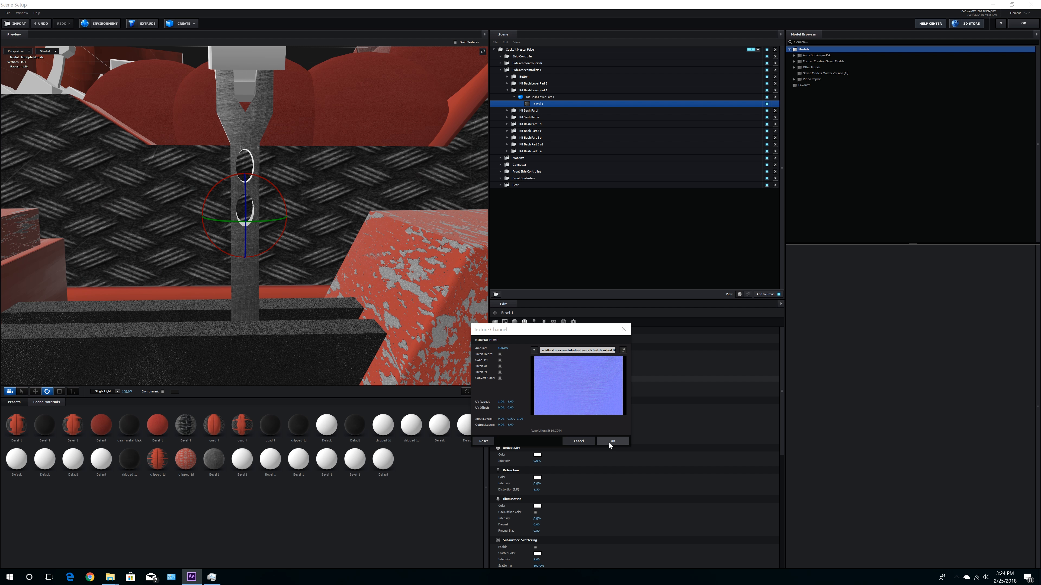
left_click(613, 441)
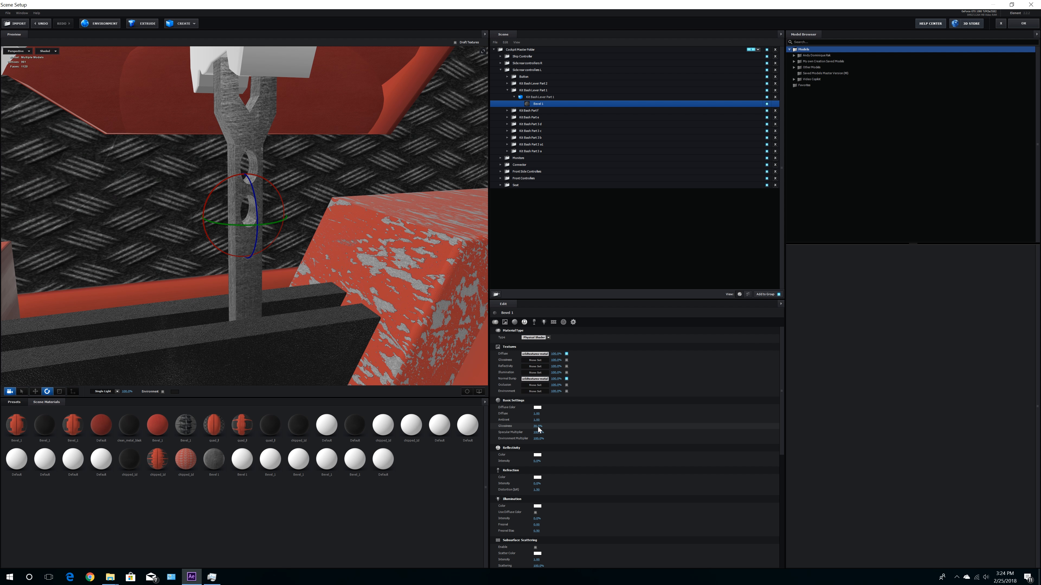
Step: Set the lever material's environment multiplier and normal bump strength to 70%
left_click(538, 438)
type("70")
key("Return")
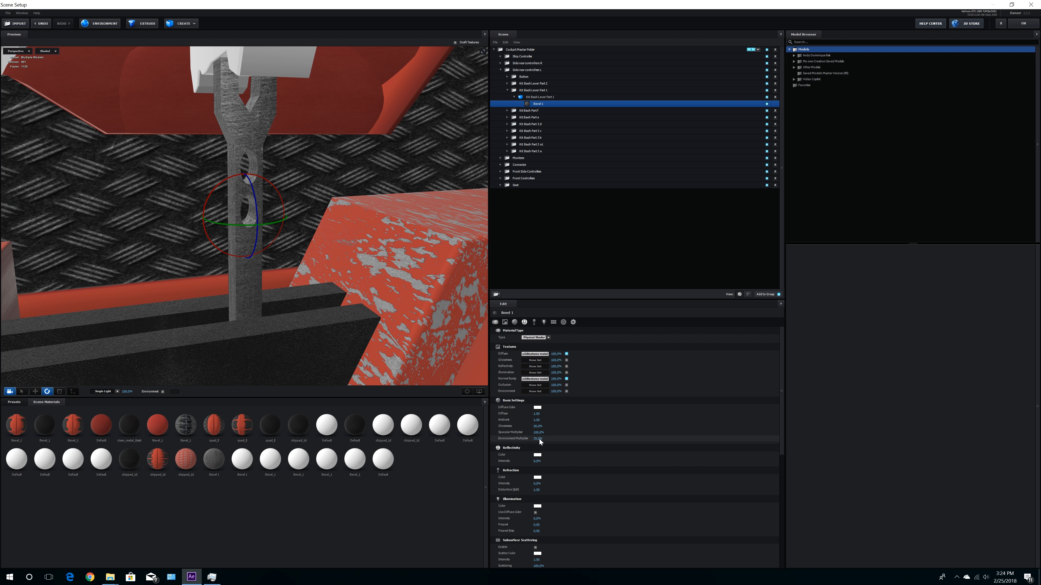
left_click(556, 379)
type("70")
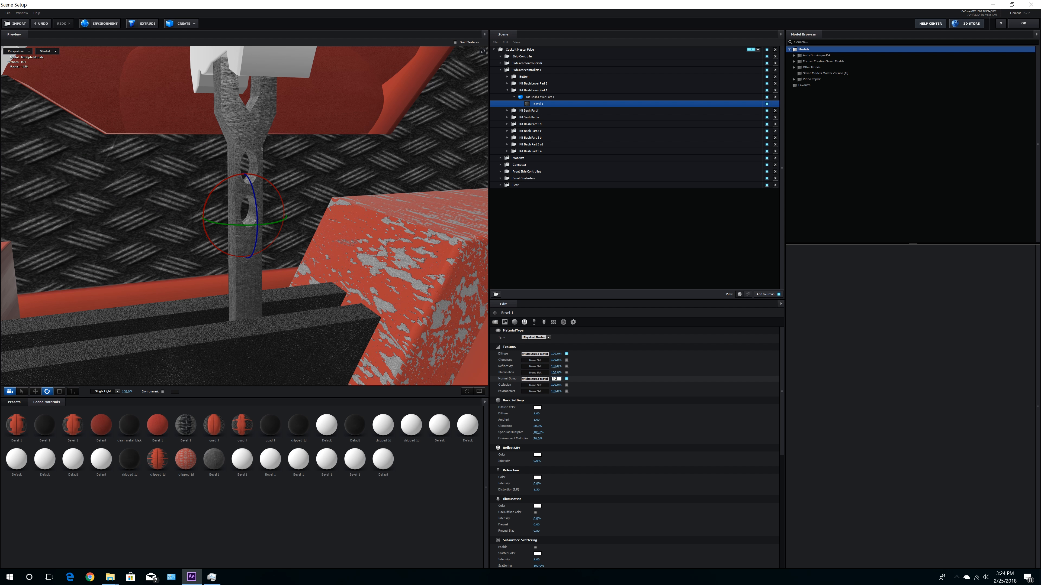
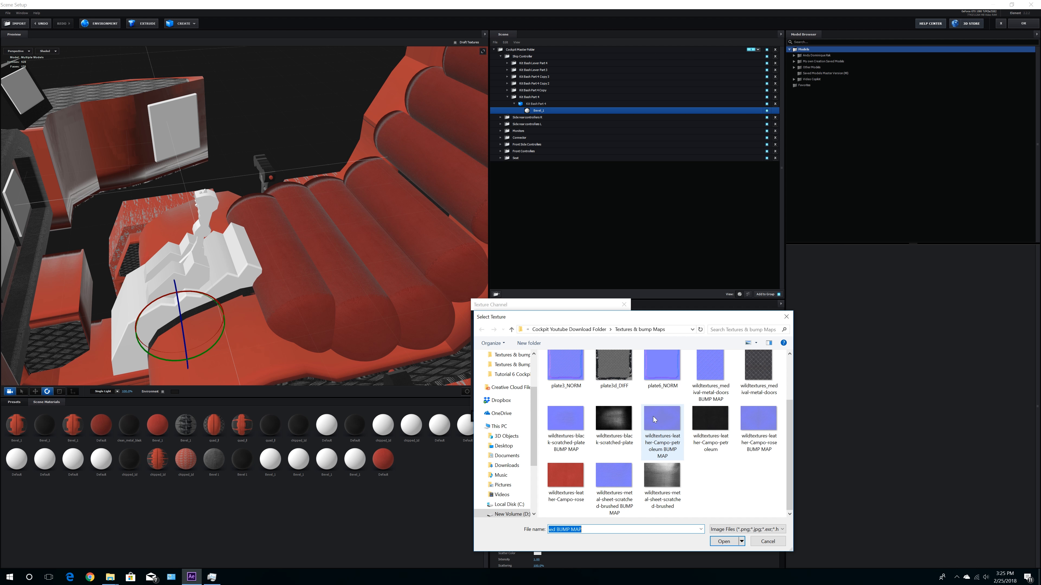
Step: Apply the wildtextures-black-scratched-plate image as diffuse texture to Kit Bash Part 4 in the ship controller group
double_click(614, 420)
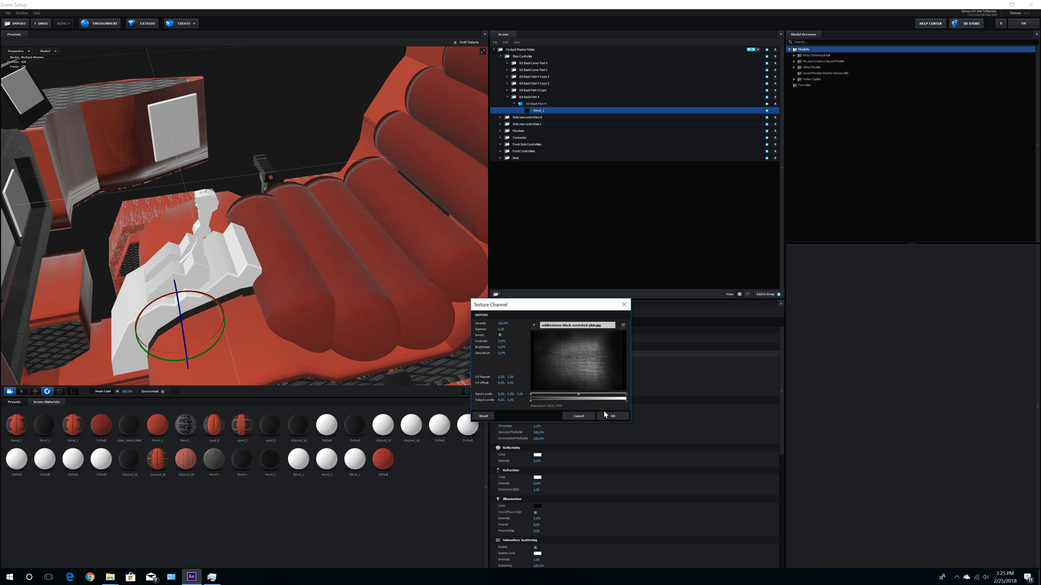
left_click(601, 417)
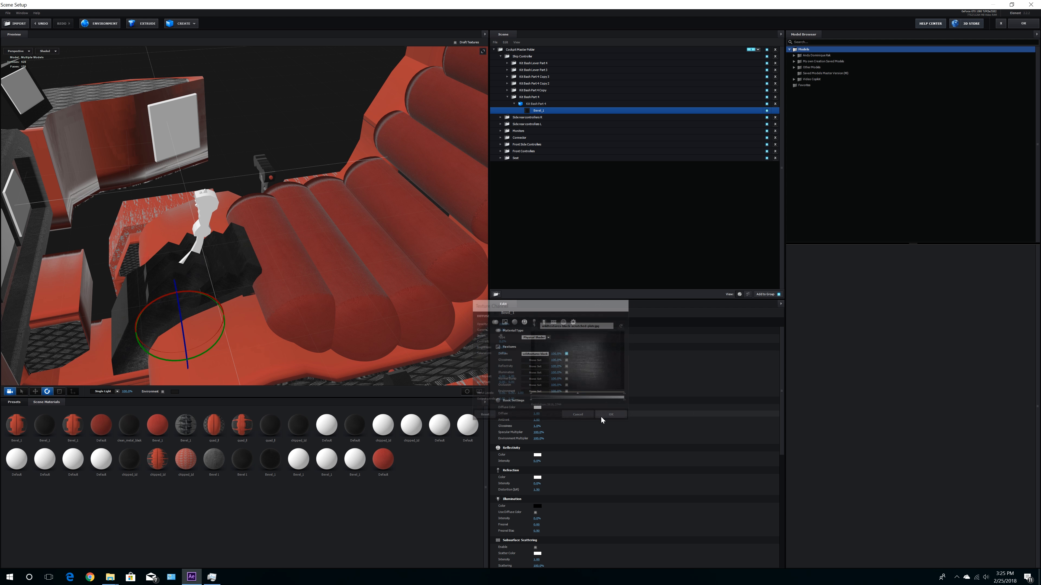
Step: Raise the lower output level of the black scratched plate diffuse texture on the Kit Bash Part 4 material slightly
left_click(465, 393)
left_click_drag(342, 282, 332, 261)
middle_click_drag(332, 262, 370, 341)
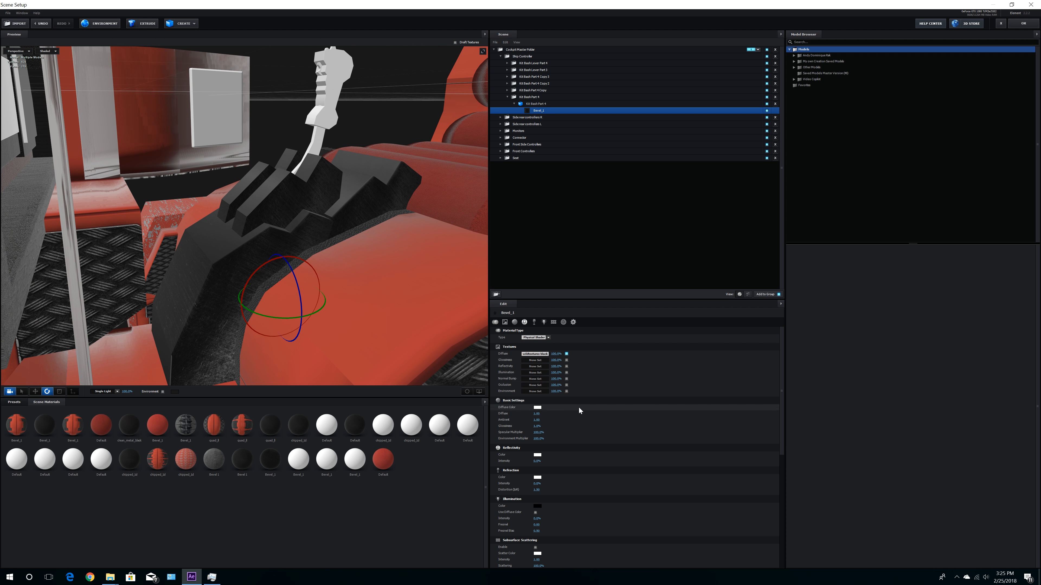
left_click(534, 353)
left_click_drag(531, 400, 541, 401)
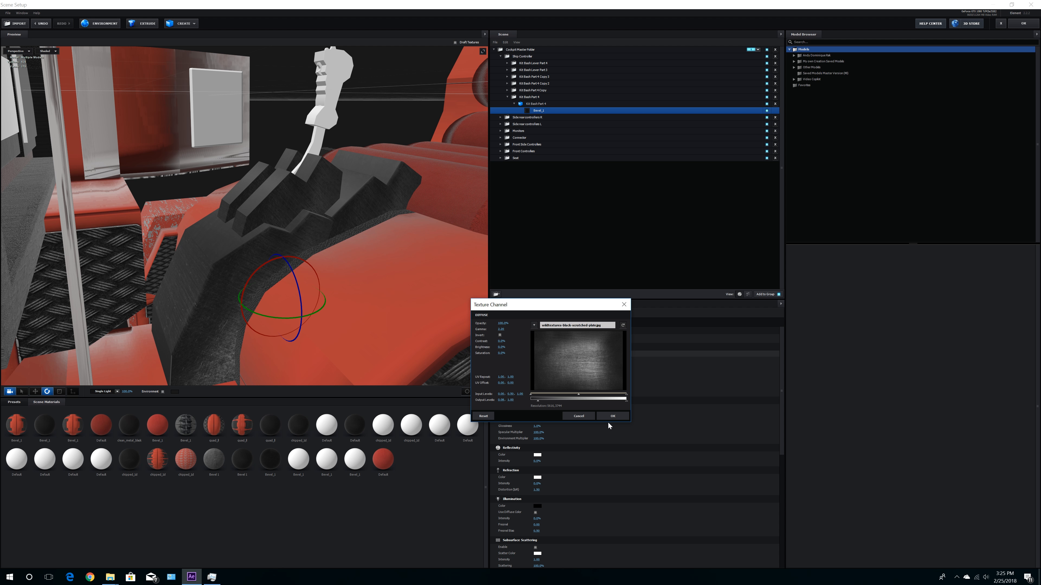
left_click(613, 416)
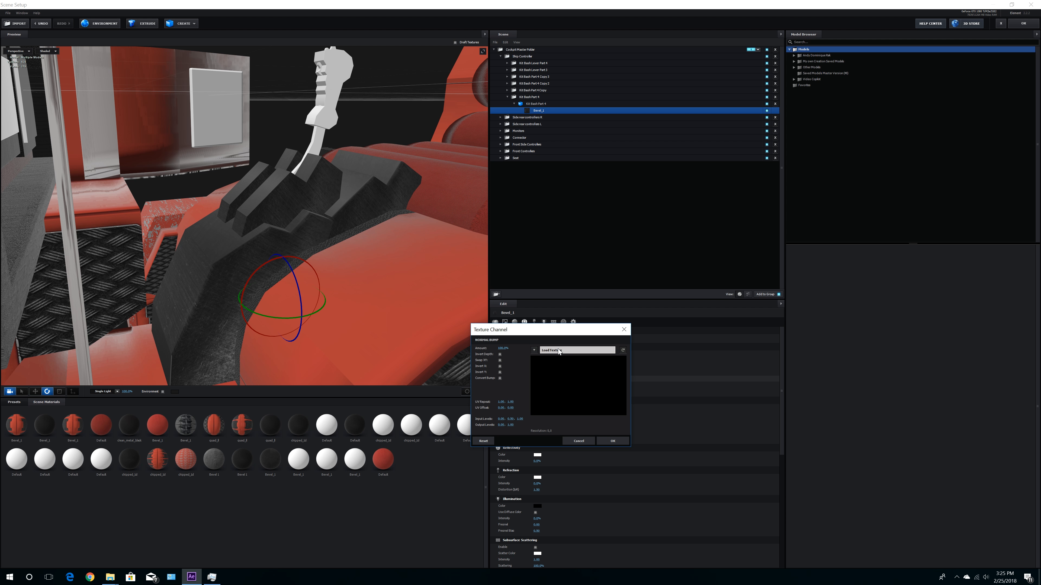
Step: Load the wildtextures-black-scratched-plate BUMP MAP image as normal bump for the Kit Bash Part 4 material
left_click(553, 353)
scroll(661, 443, "down", 2)
double_click(565, 433)
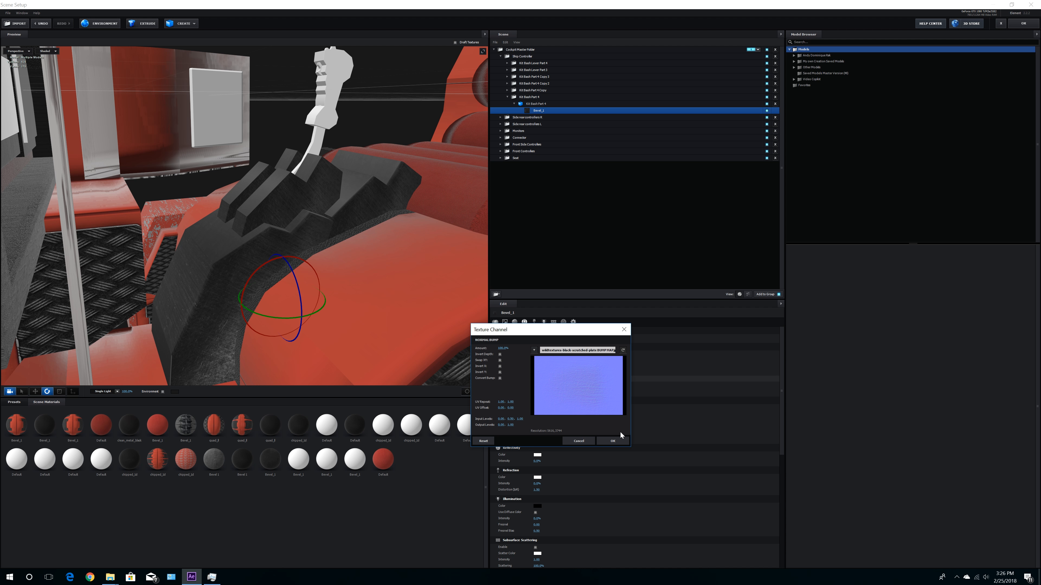
left_click(610, 442)
left_click_drag(431, 330, 378, 358)
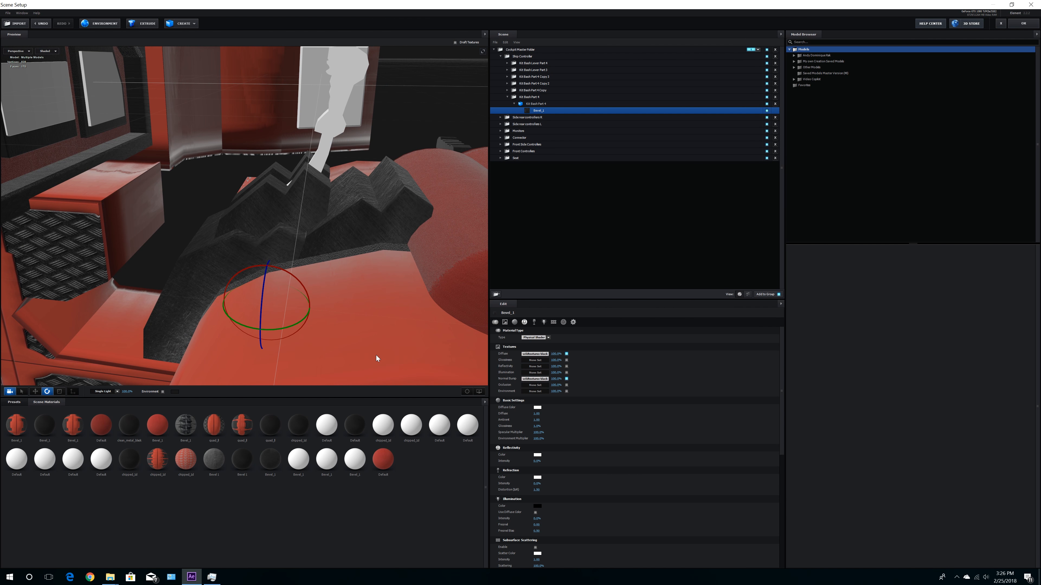
Step: Set the Kit Bash Part 4 material's normal bump strength to 70%, glossiness to 30% and environment multiplier to 70%
left_click(556, 380)
type("70")
key("Return")
left_click(536, 427)
type("30")
key("Return")
left_click(539, 438)
type("70")
key("Return")
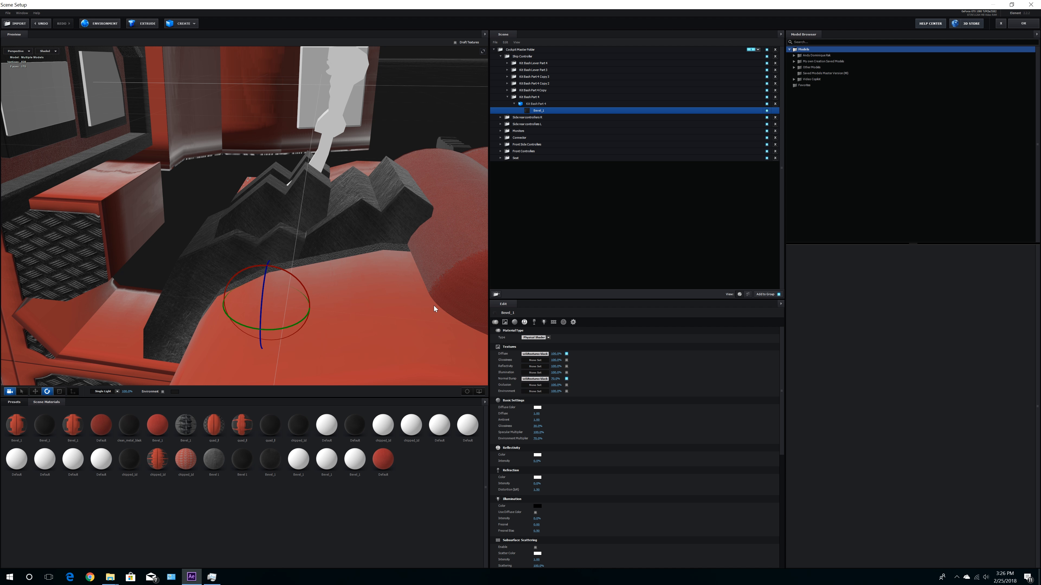
Step: Reduce the Kit Bash Part 4 material's normal bump strength to 50%
left_click(555, 378)
type("50")
key("Return")
left_click_drag(393, 251, 376, 293)
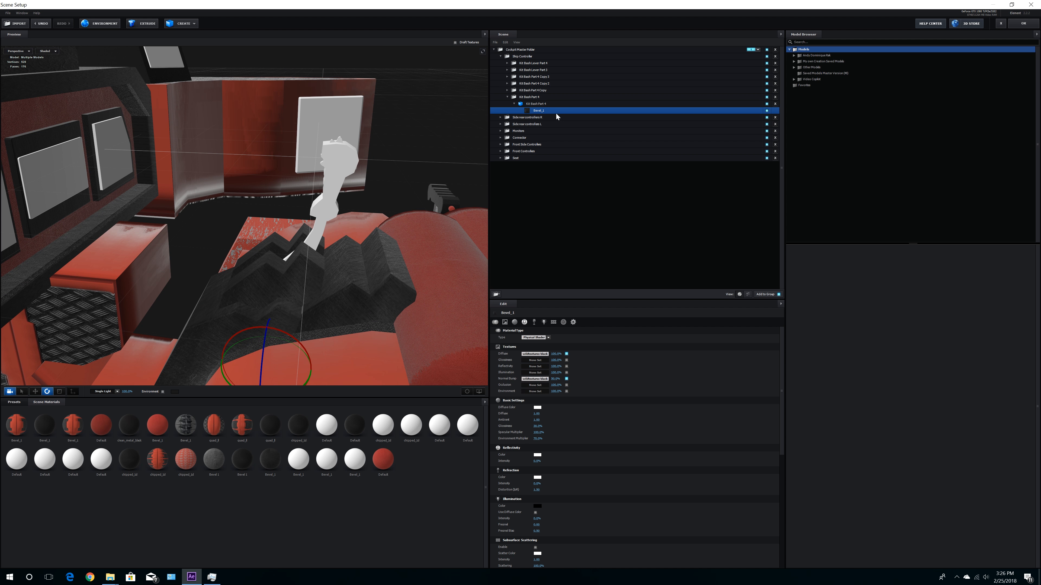
Step: Collapse the Kit Bash Part 4 groups and select the bevel material of the lever shaft beneath the white handle
left_click(515, 103)
left_click(507, 96)
left_click(507, 90)
left_click(514, 97)
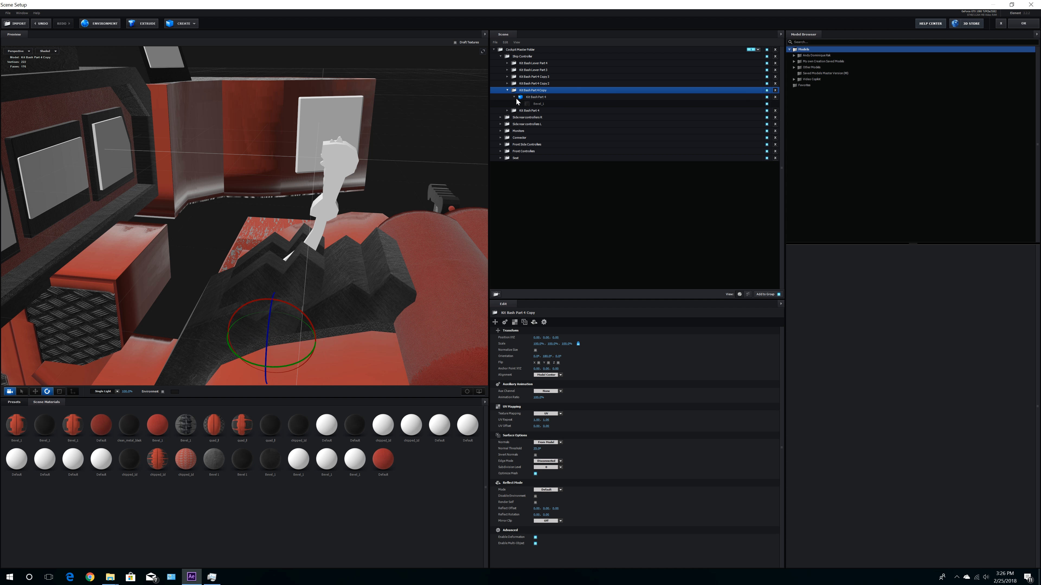
left_click(515, 97)
left_click(508, 90)
left_click(508, 77)
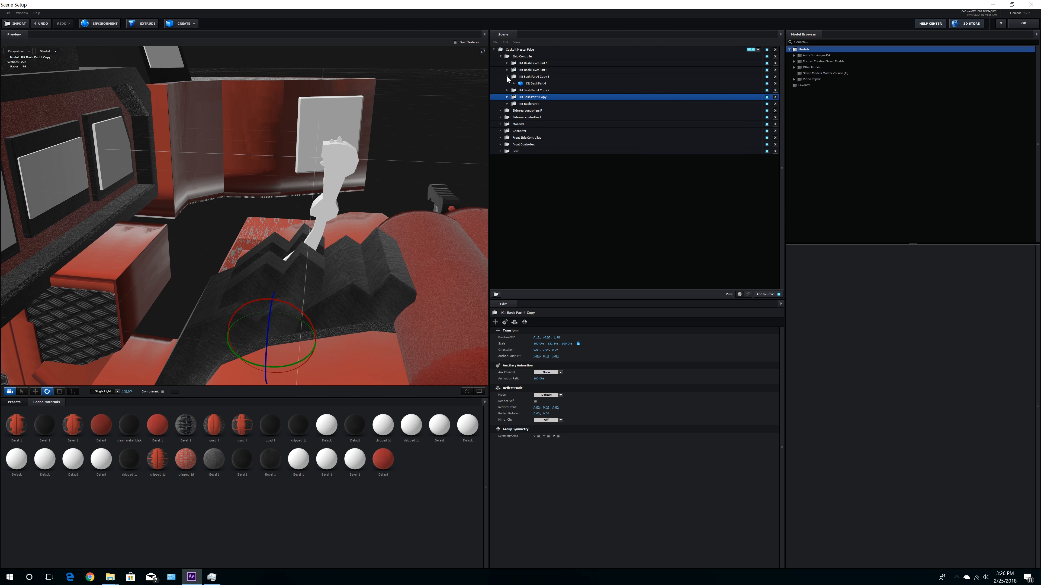
left_click(514, 84)
left_click(508, 77)
left_click(507, 70)
left_click(514, 77)
left_click(528, 83)
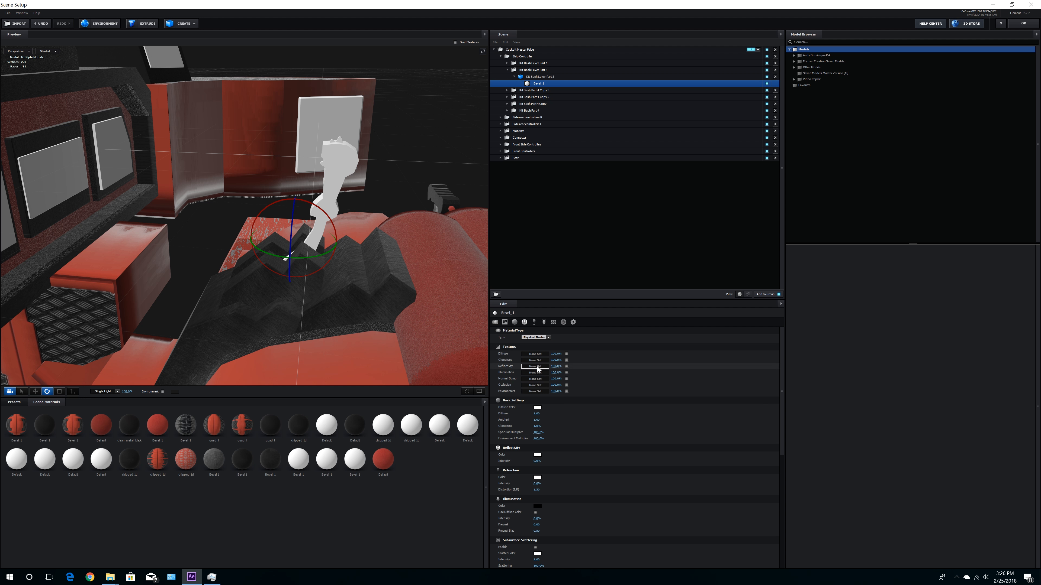
Step: Apply the wildtextures-metal-sheet-scratched-brushed image as diffuse texture to the lever shaft's material
left_click(536, 358)
left_click(574, 361)
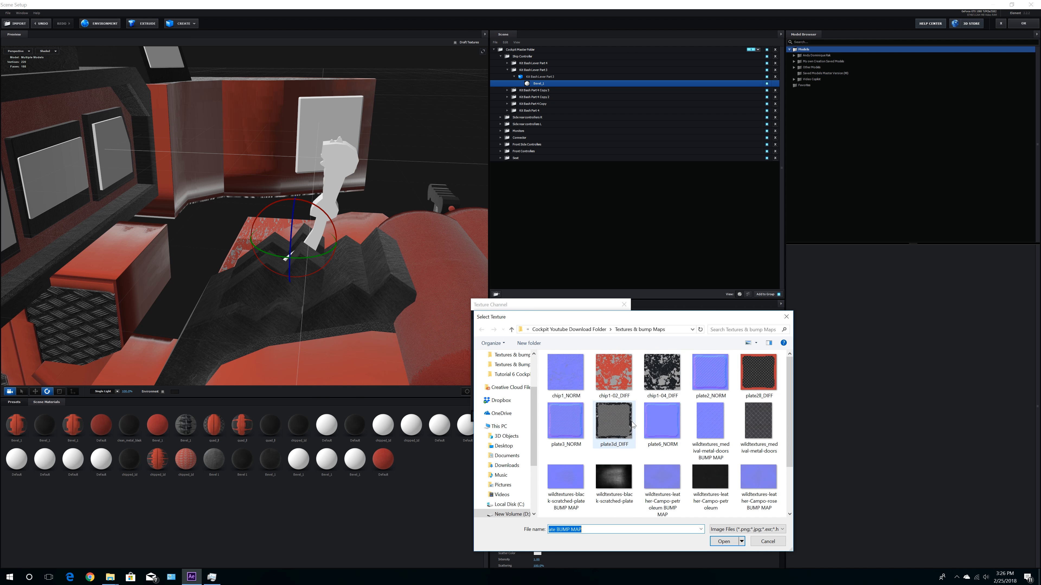
double_click(662, 476)
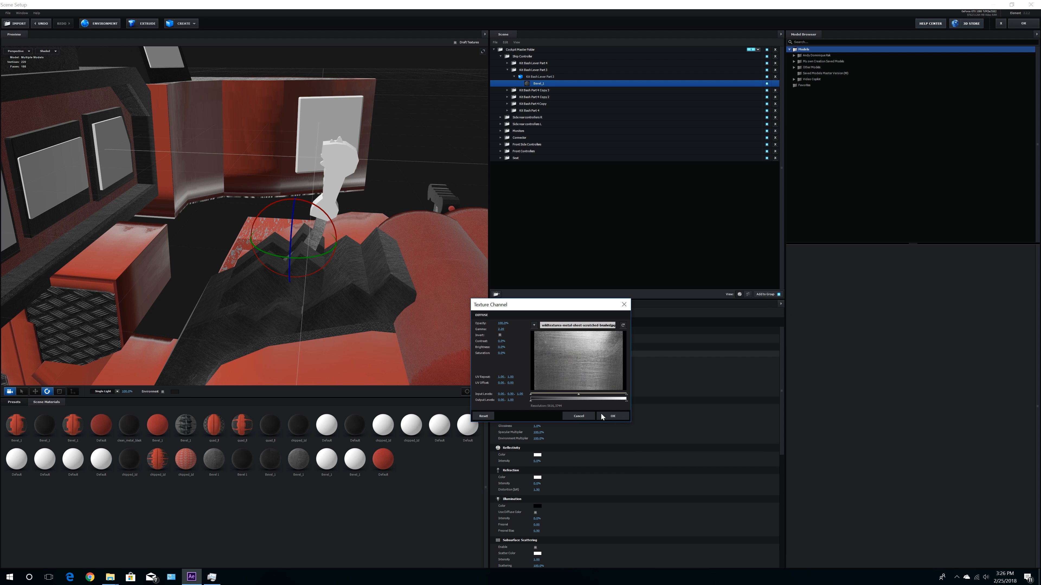
left_click(613, 416)
scroll(410, 273, "up", 5)
left_click_drag(409, 274, 413, 269)
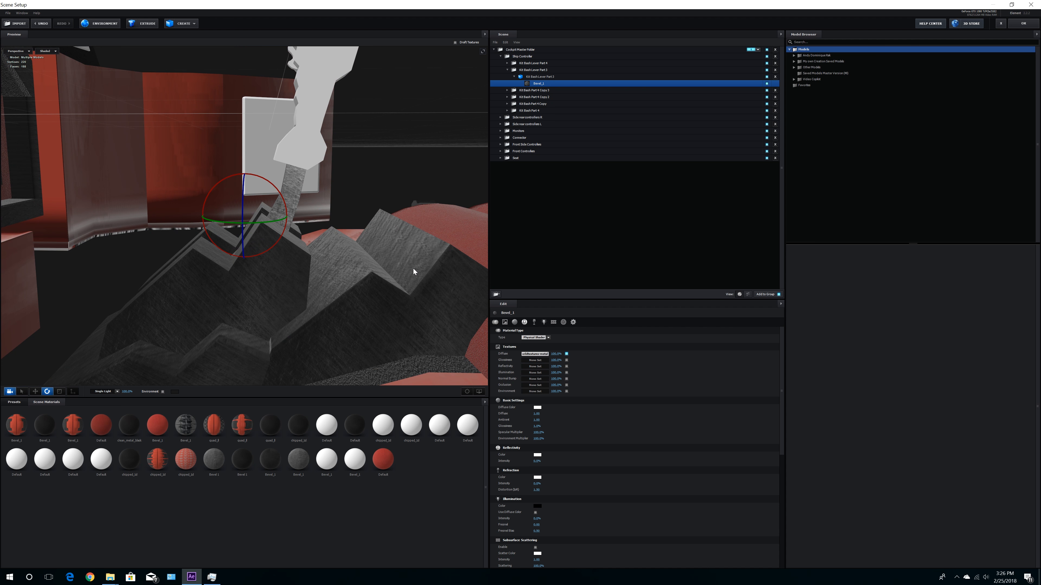
scroll(345, 256, "up", 3)
scroll(344, 257, "up", 1)
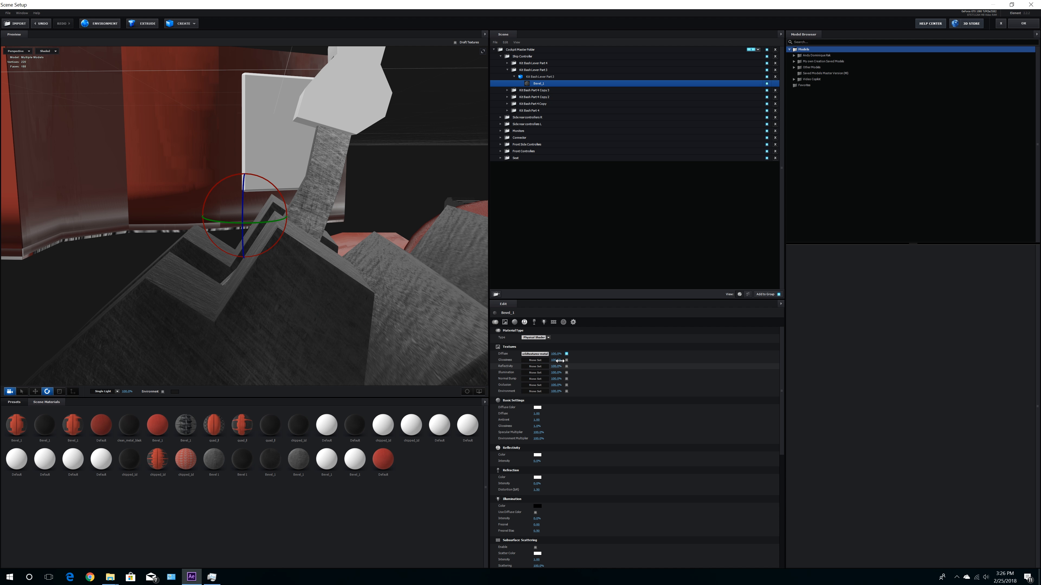
Step: Lower the upper output level of the lever shaft's diffuse texture to darken the brushed metal
left_click(535, 354)
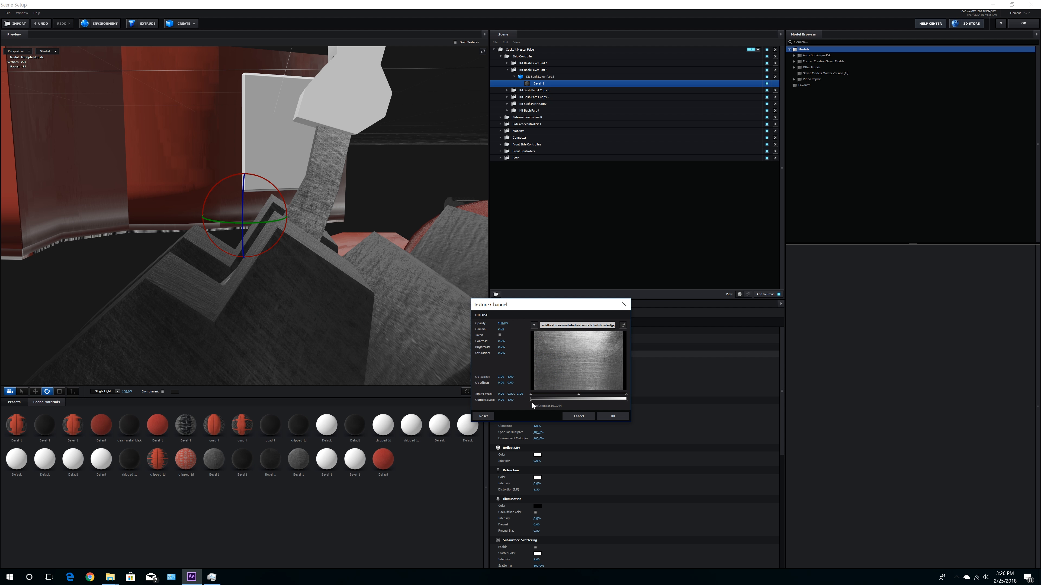
left_click_drag(626, 401, 603, 402)
left_click(612, 416)
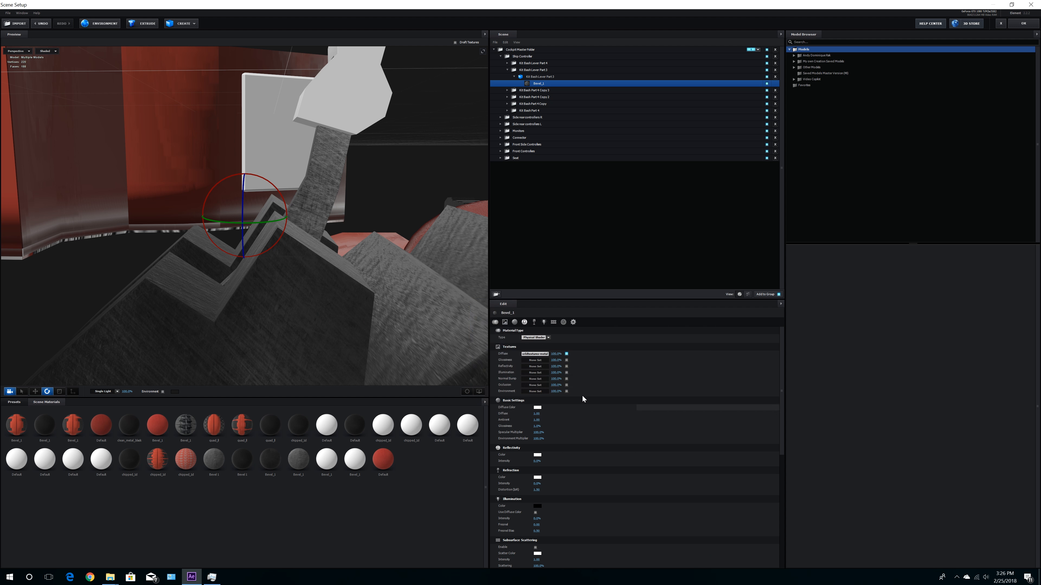
Step: Load the wildtextures-metal-sheet-scratched-brushed BUMP MAP image as the lever shaft material's normal bump
left_click(535, 379)
left_click(573, 350)
scroll(645, 488, "down", 2)
double_click(612, 489)
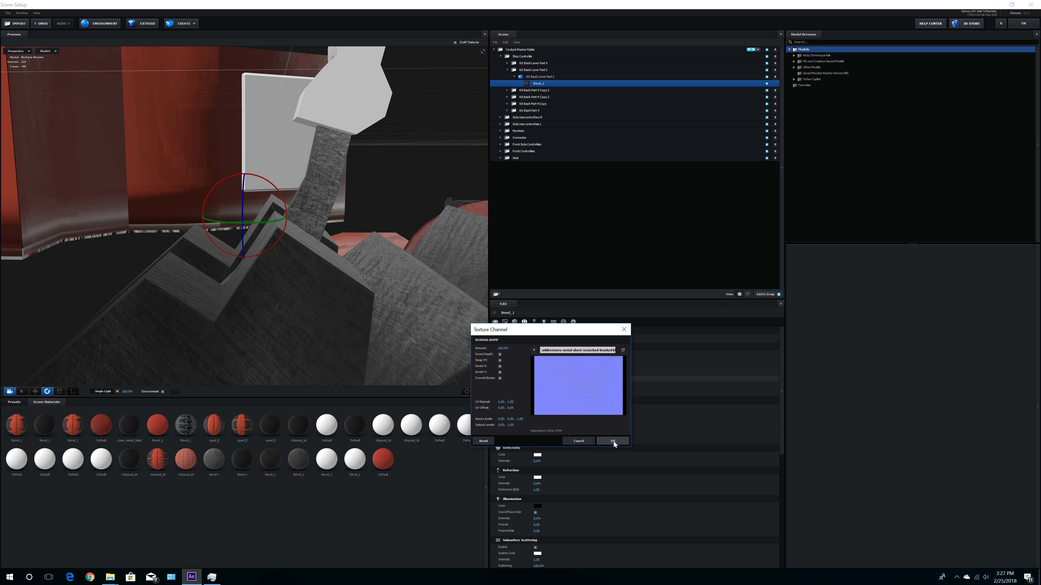
left_click(613, 441)
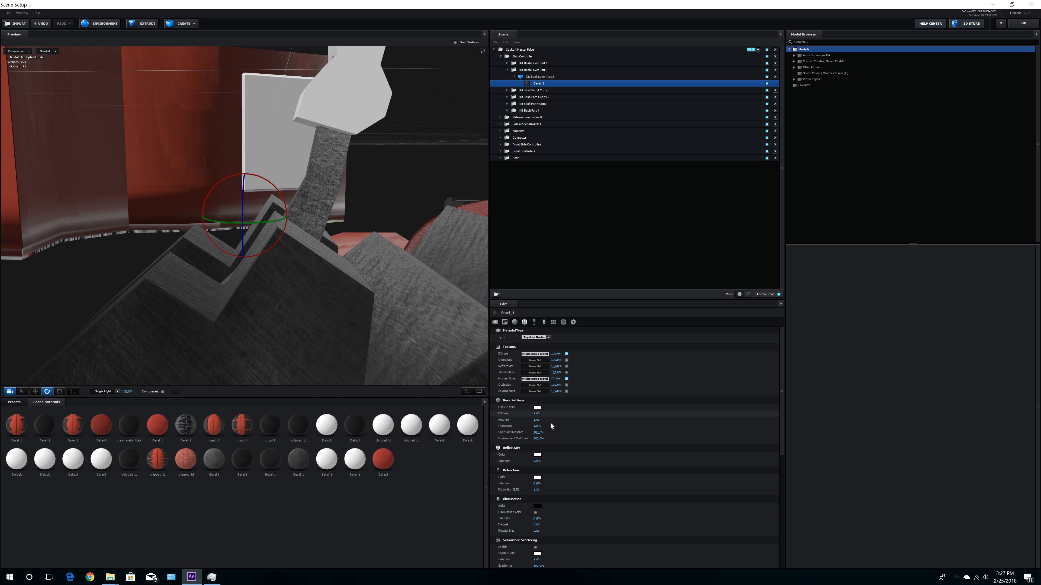
Step: Set the lever shaft material's glossiness to 30% and environment multiplier to 70%
type("30")
key("Return")
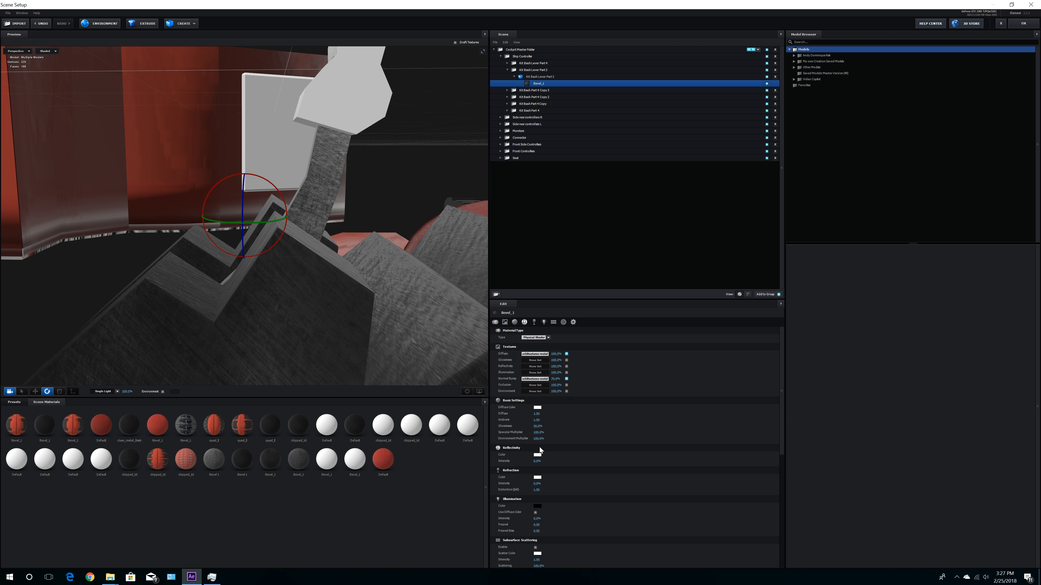
left_click(538, 439)
type("70")
key("Return")
left_click_drag(401, 278, 350, 179)
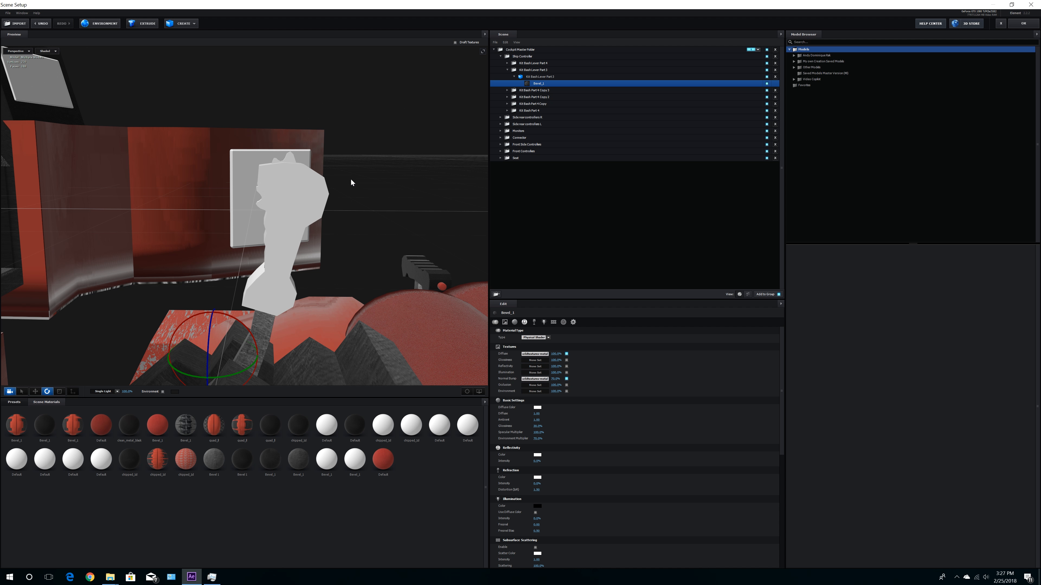
Step: Apply the wildtextures-leather-Campo-petroleum image as diffuse texture to the bevel material of Kit Bash Lever Part 4
left_click(514, 77)
left_click(507, 70)
left_click(507, 63)
left_click(514, 77)
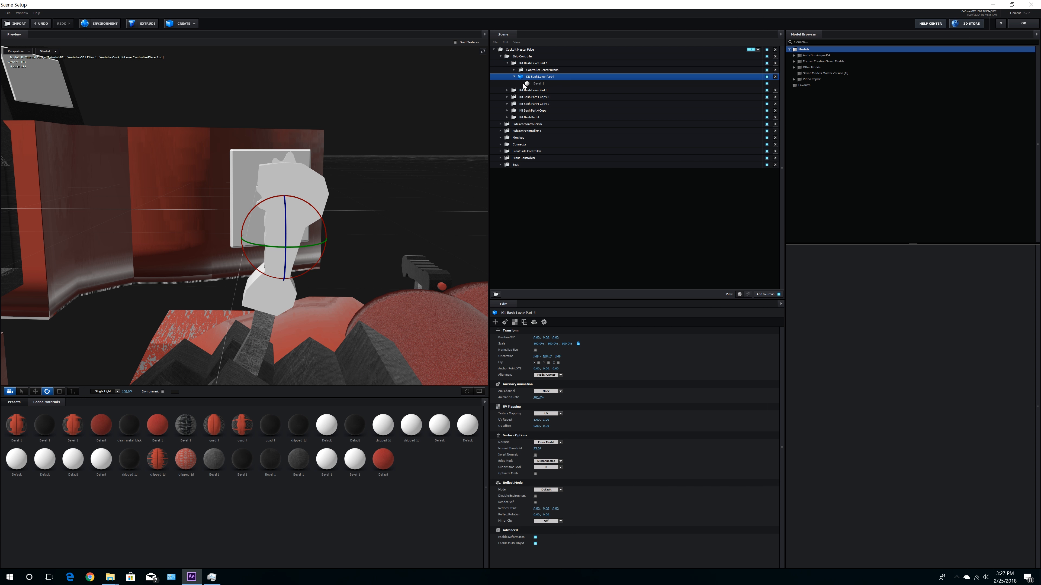
left_click(527, 83)
left_click(544, 354)
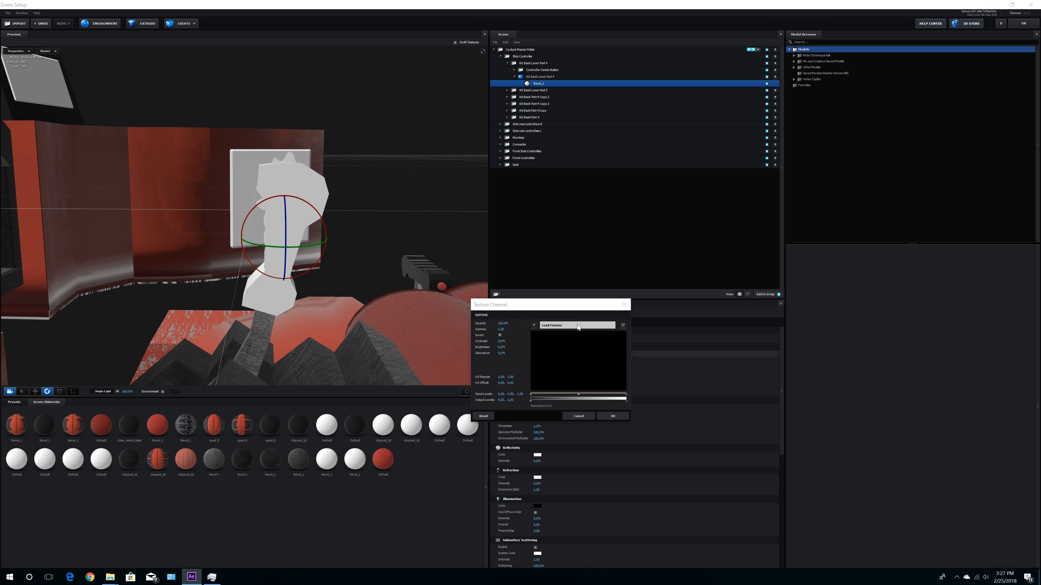
left_click(566, 326)
scroll(670, 434, "down", 2)
double_click(701, 422)
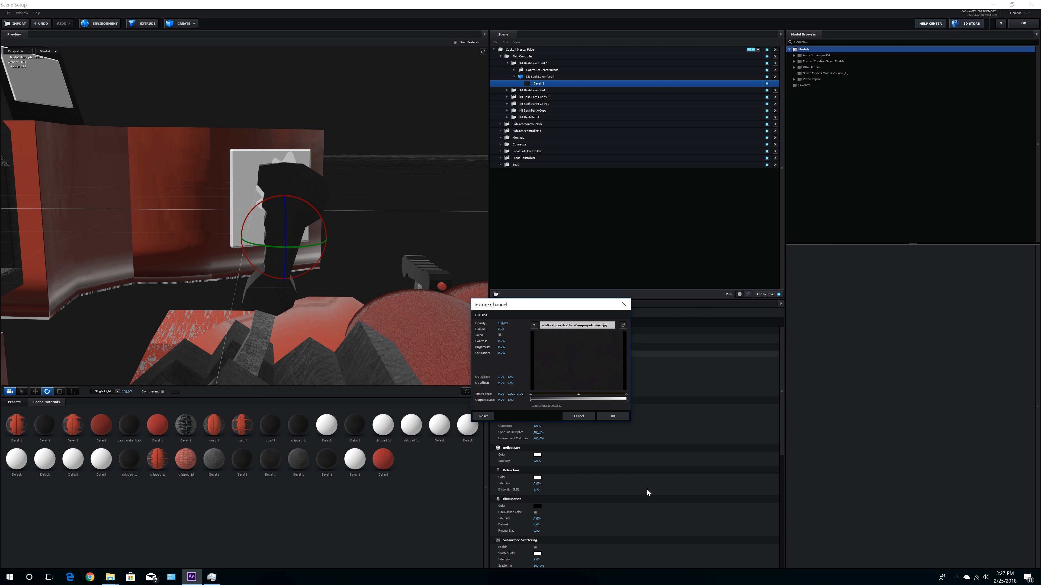
left_click(613, 418)
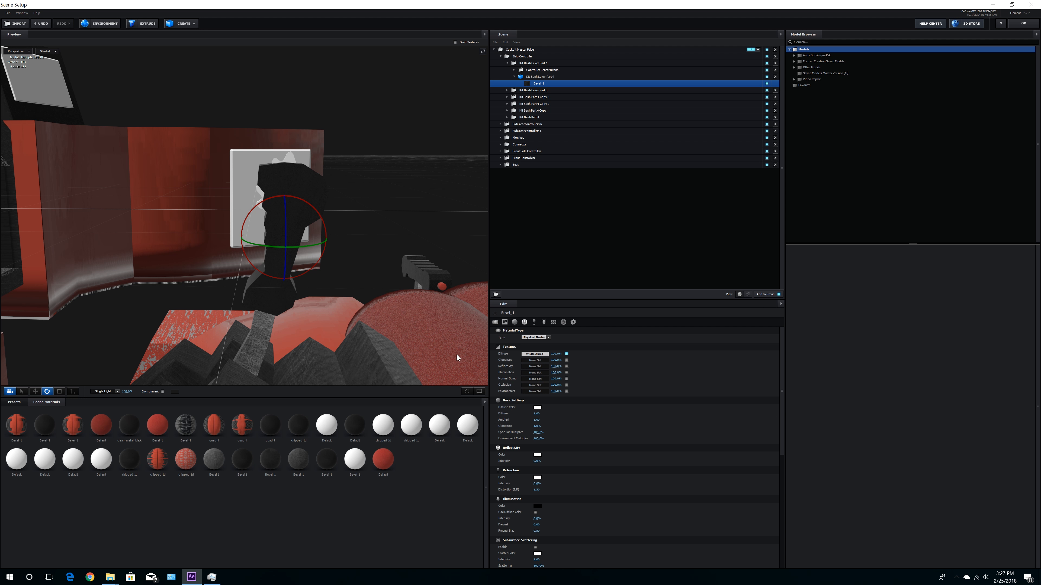
Step: Adjust the UV repeat of the lever handle's leather diffuse texture to 3 by 3
left_click(466, 392)
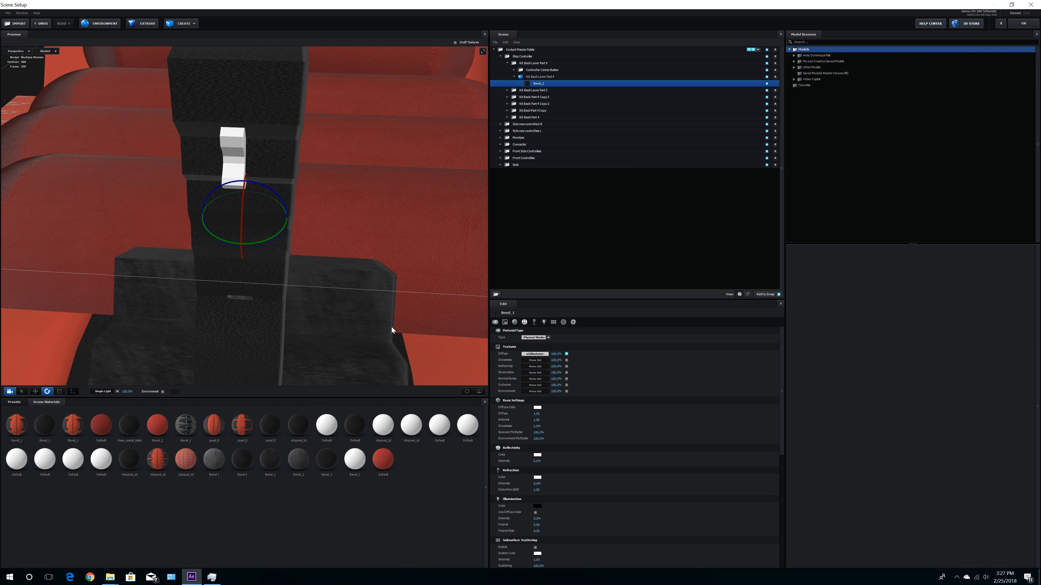
left_click(536, 354)
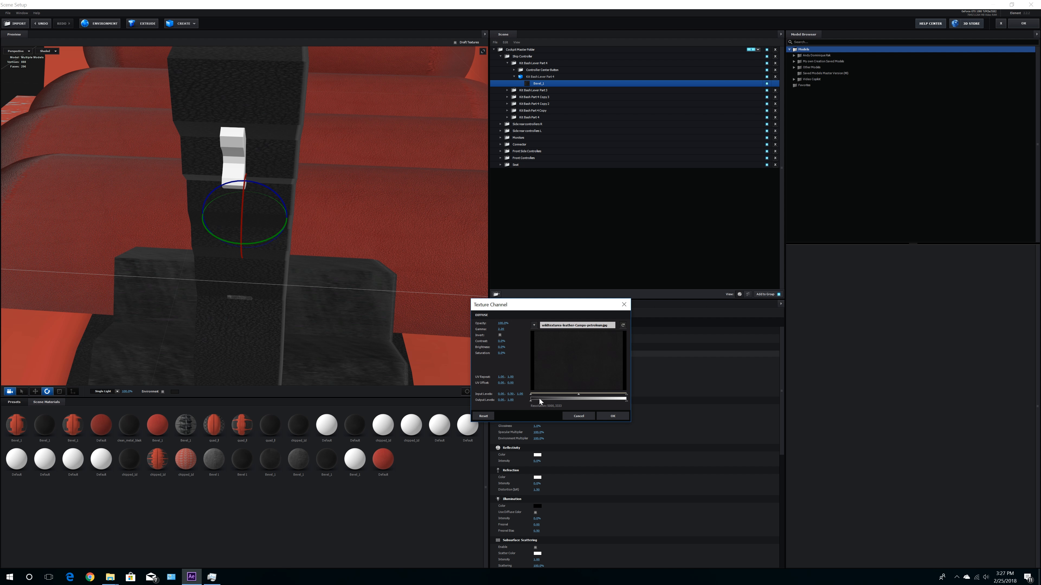
left_click_drag(509, 378, 576, 373)
left_click(512, 377)
type("5")
key("Return")
left_click(500, 377)
type("8")
key("Return")
left_click(501, 377)
type("3")
key("Return")
left_click(510, 377)
type("3")
key("Return")
left_click(613, 416)
Step: Load the wildtextures-leather-Campo-petroleum BUMP MAP image as the lever handle material's normal bump
left_click(553, 365)
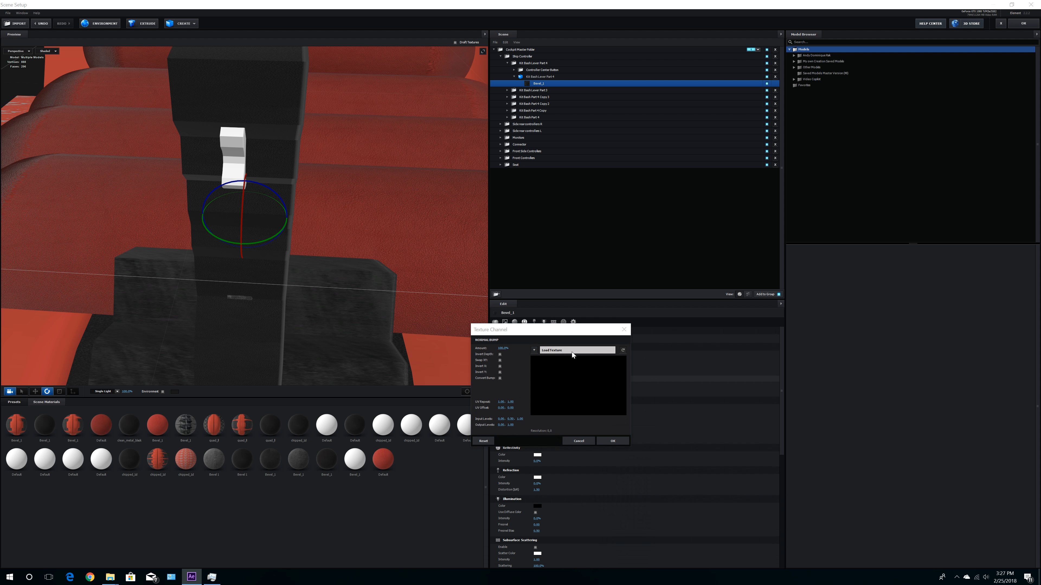
left_click(571, 351)
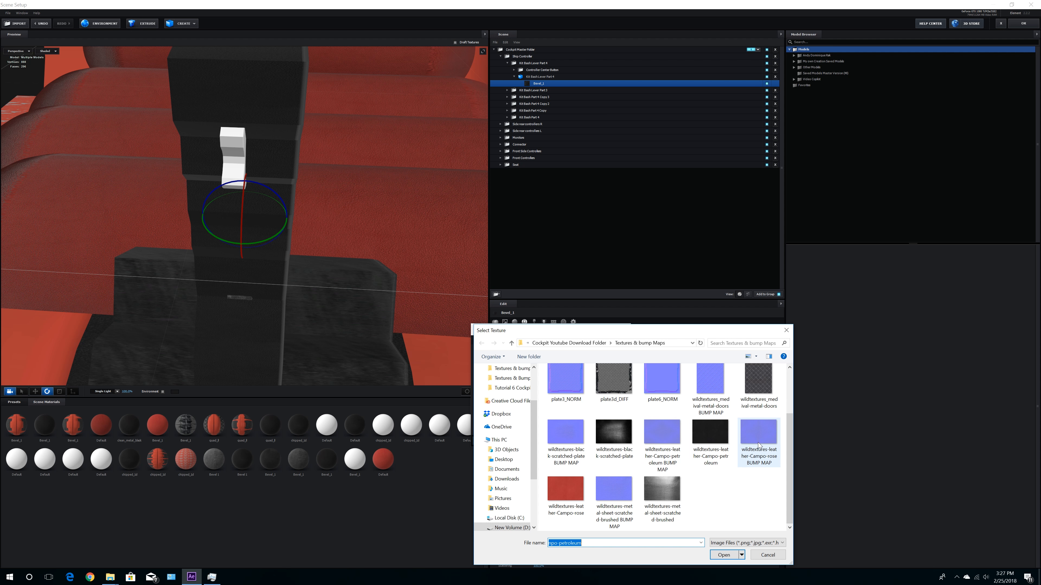
double_click(666, 442)
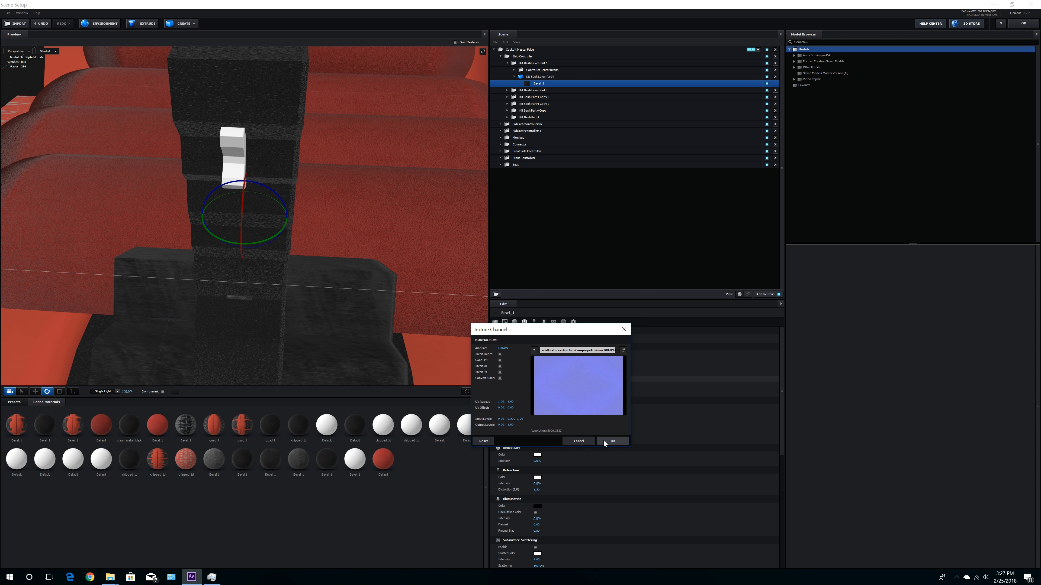
left_click(603, 441)
Step: Match the leather bump map's UV repeat to the handle's diffuse texture by setting it to 3 by 3
left_click(539, 354)
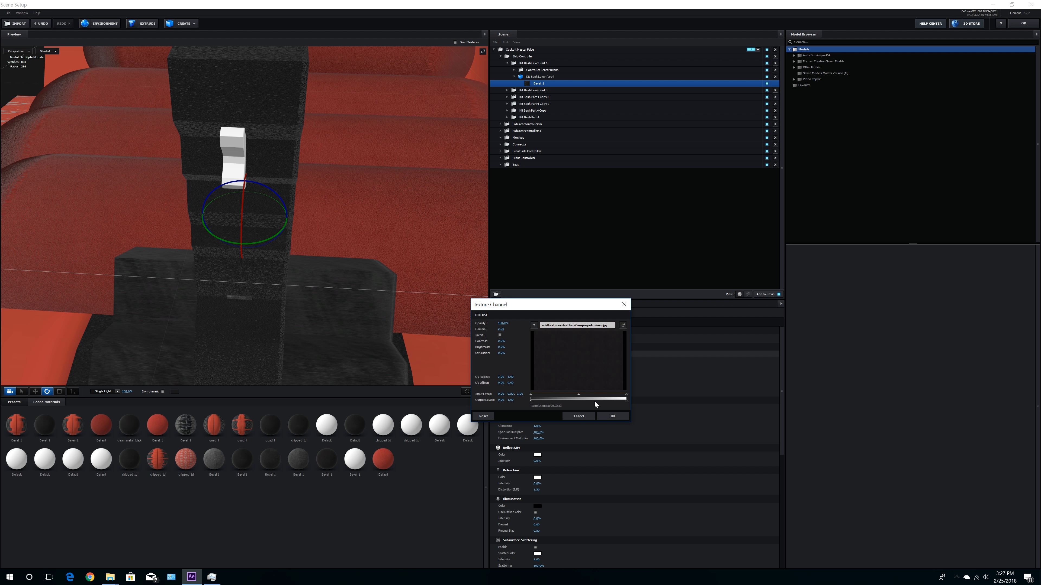
left_click(612, 416)
left_click(528, 386)
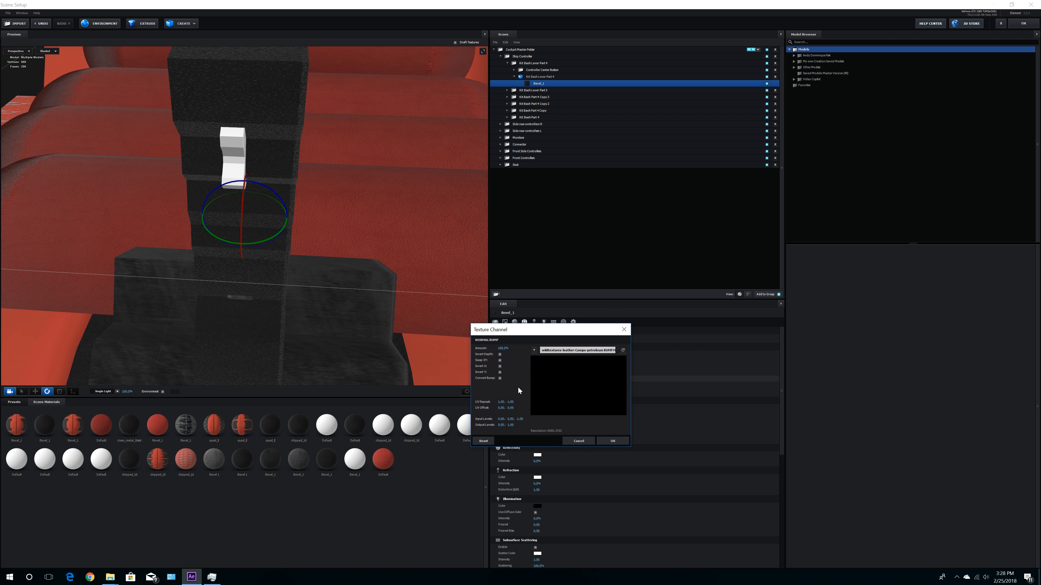
left_click(511, 402)
type("3")
left_click(501, 401)
type("3")
key("Return")
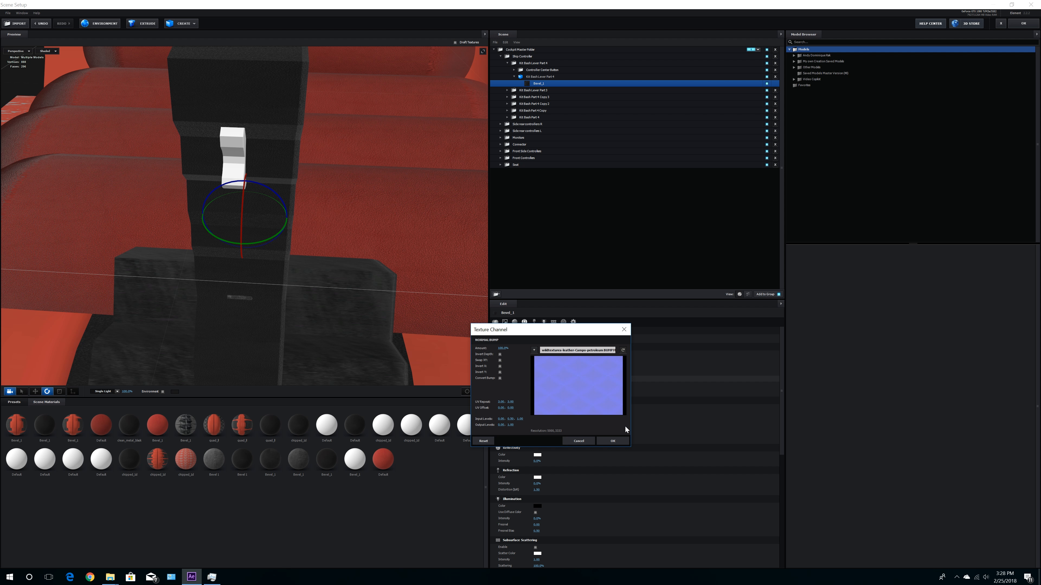
left_click(612, 441)
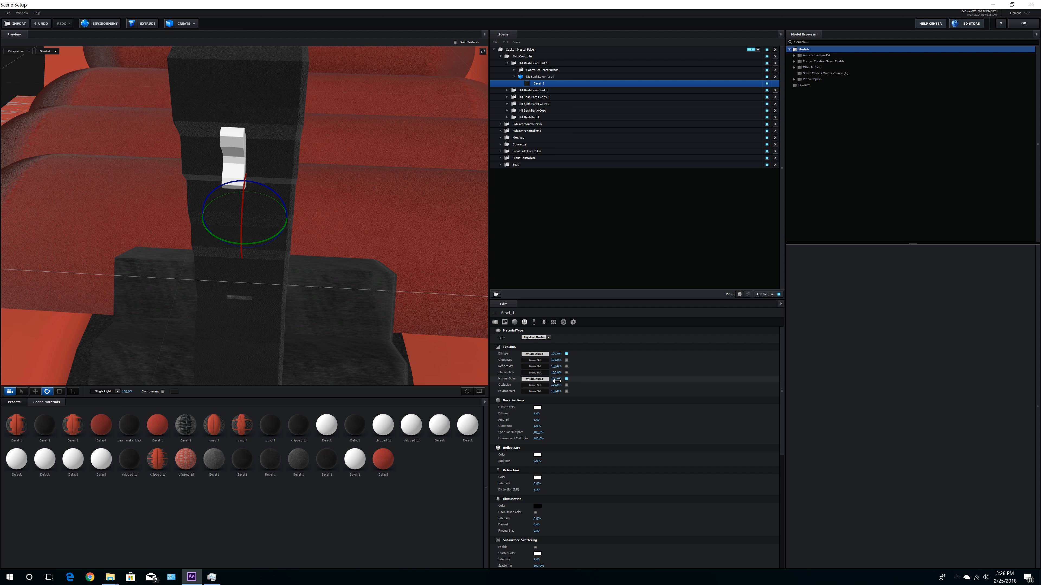
Step: Adjust the lever handle material's glossiness and set its environment multiplier to 70%
left_click(538, 427)
key("Return")
left_click(537, 439)
type("70")
key("Return")
left_click_drag(429, 279, 230, 266)
Step: Load the wildtextures-leather-Campo-rose image as the diffuse texture of the Kit Bash Trigger 1 material
left_click(514, 77)
left_click(514, 69)
left_click(521, 83)
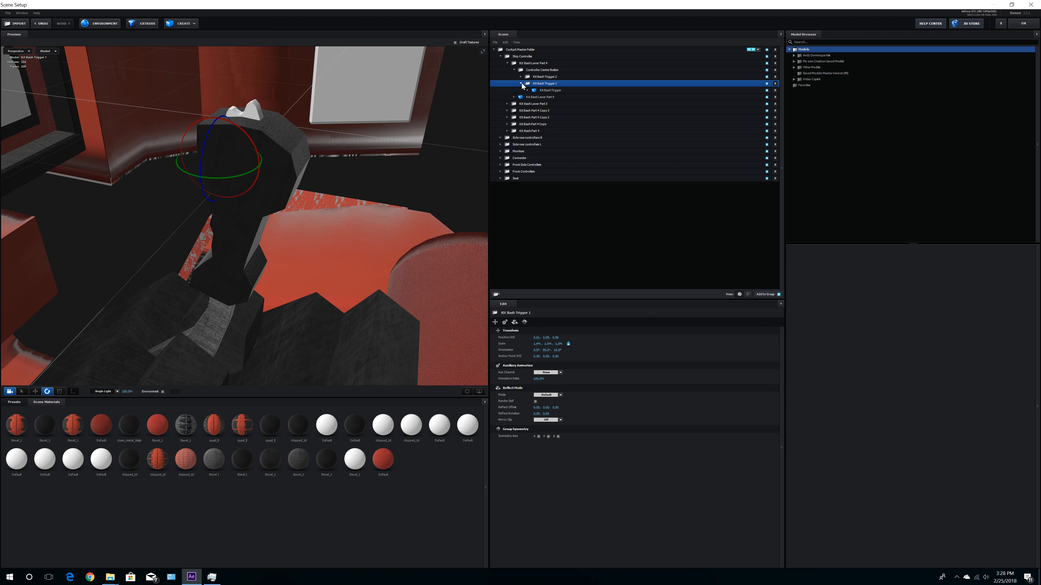
left_click(527, 90)
left_click(540, 97)
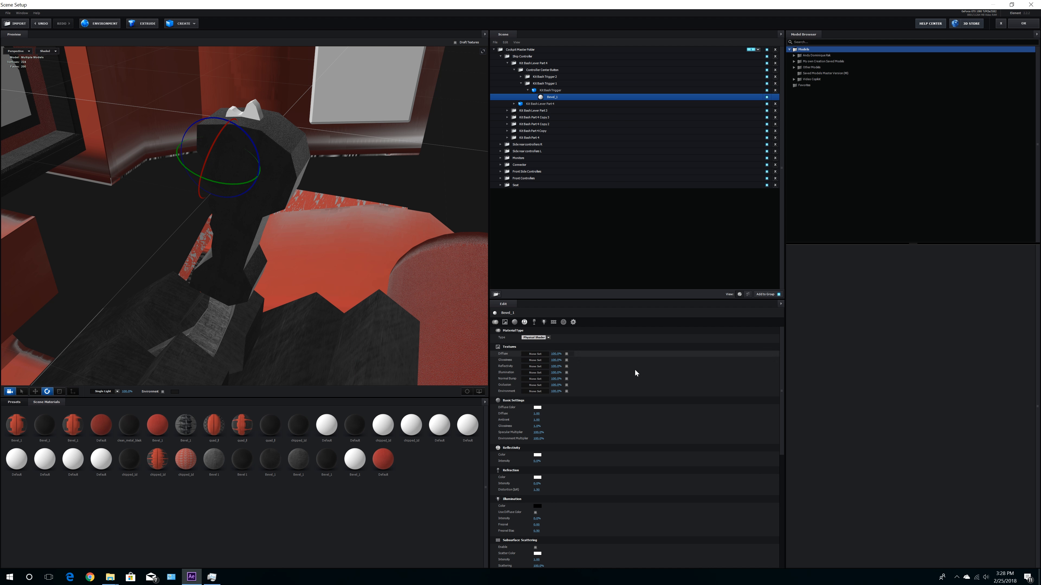
left_click(540, 354)
left_click(605, 335)
scroll(651, 463, "down", 1)
double_click(569, 470)
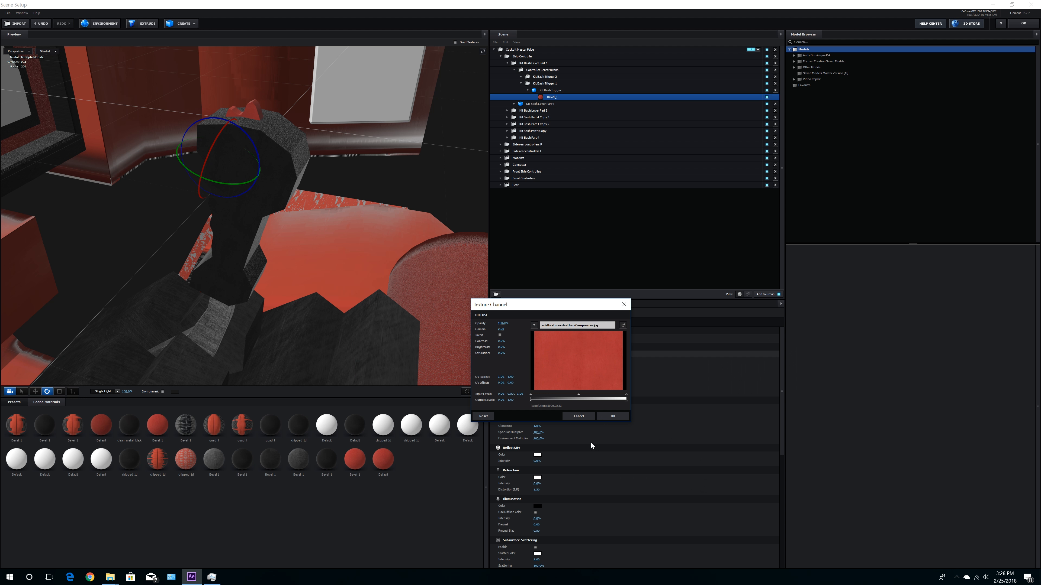
left_click(611, 416)
Step: Set the UV repeat of the trigger's leather diffuse texture to 2 by 2
left_click(468, 392)
left_click_drag(357, 232, 374, 290)
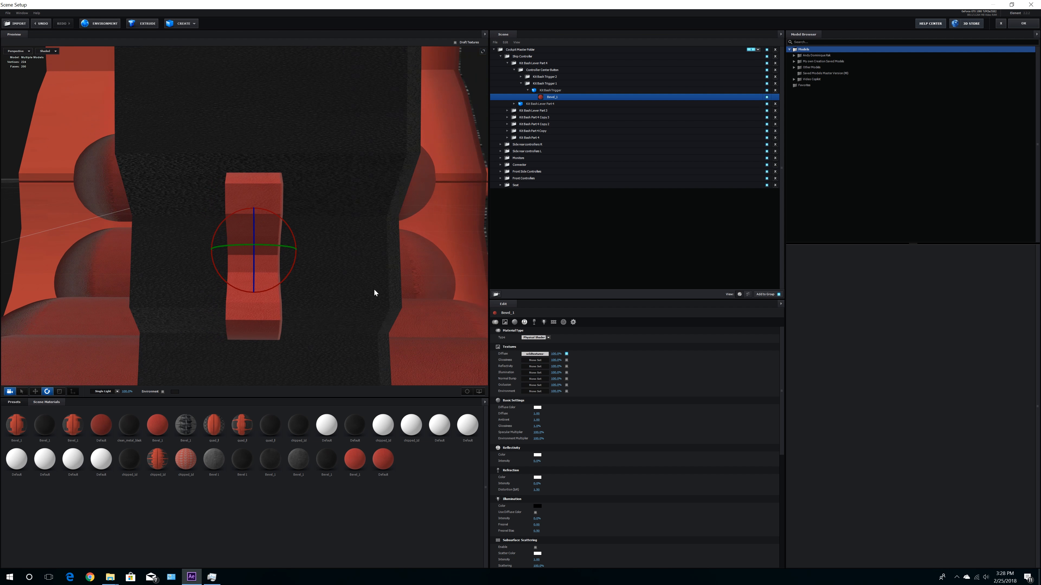
left_click(534, 353)
left_click_drag(512, 377, 514, 379)
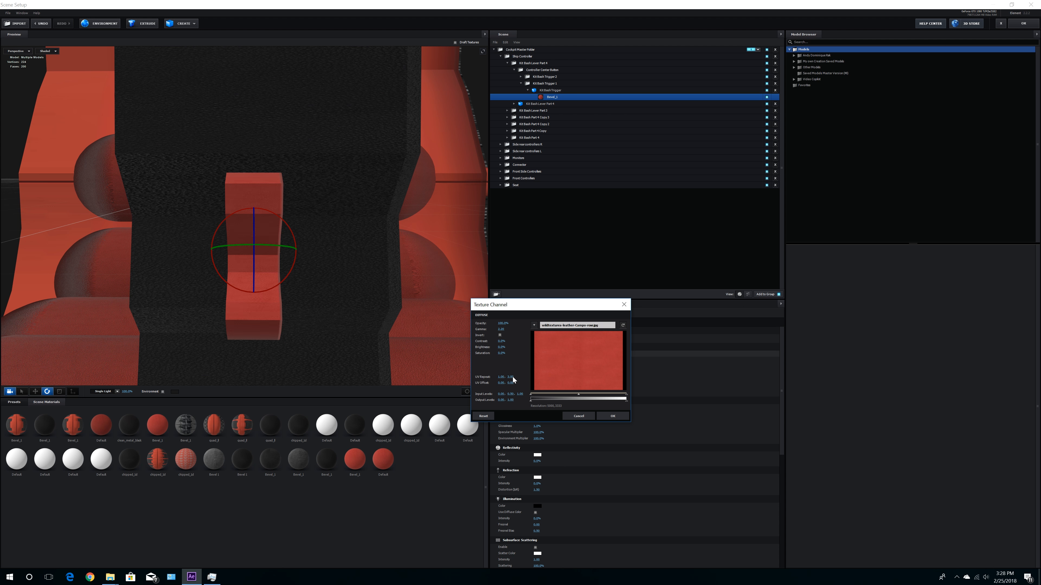
left_click(503, 376)
type("3")
key("Return")
left_click(500, 378)
type("1")
key("Return")
left_click(513, 376)
type("2")
key("Return")
left_click(499, 377)
type("2")
key("Return")
left_click(613, 416)
left_click_drag(353, 289, 266, 283)
left_click(535, 379)
left_click(563, 350)
scroll(713, 447, "down", 2)
double_click(619, 491)
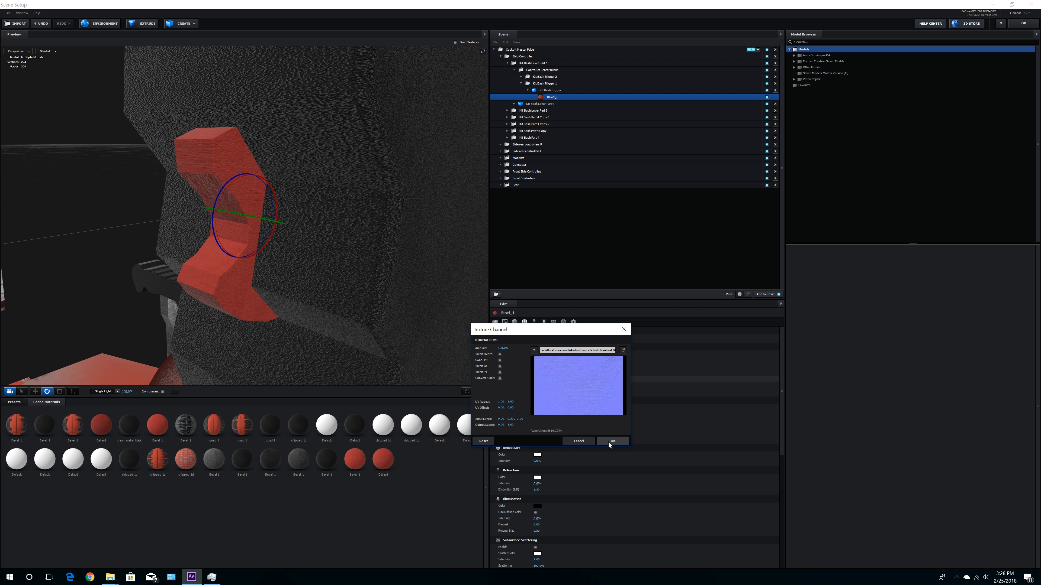
left_click(578, 442)
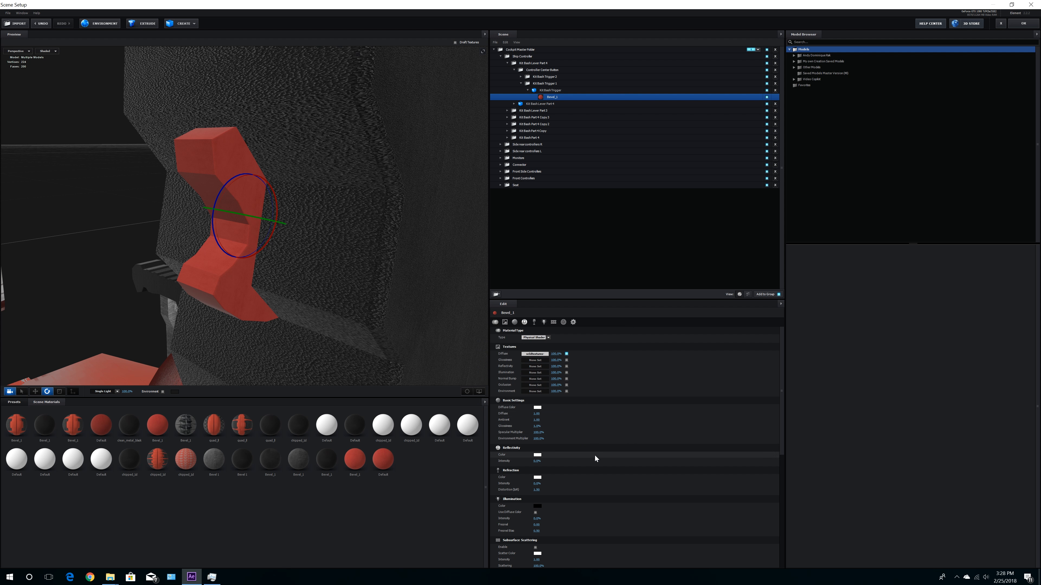
Step: Load the wildtextures-leather-Campo-rose BUMP MAP image as the trigger material's normal bump
left_click(544, 382)
left_click(564, 351)
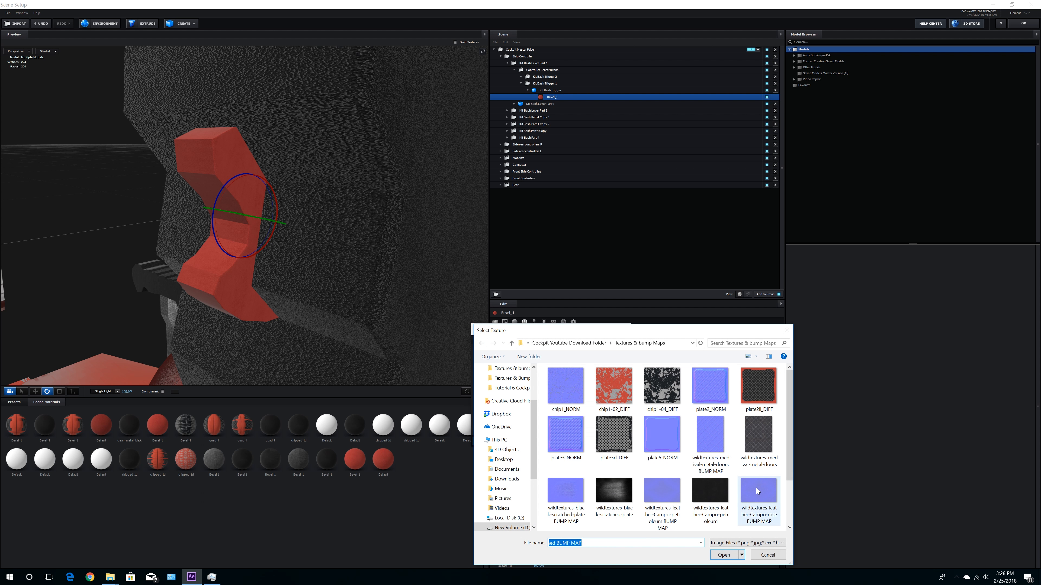
double_click(756, 489)
left_click(608, 441)
Step: Adjust the UV repeat of the trigger's leather bump map, entering 2 for its second value
left_click(541, 379)
left_click(512, 402)
type("2")
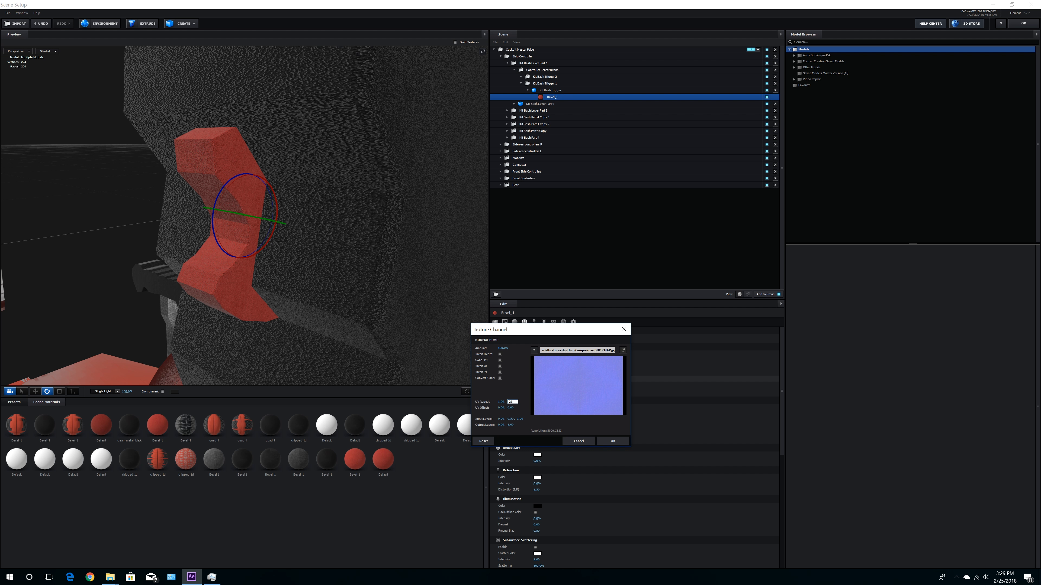
key("Return")
left_click(593, 442)
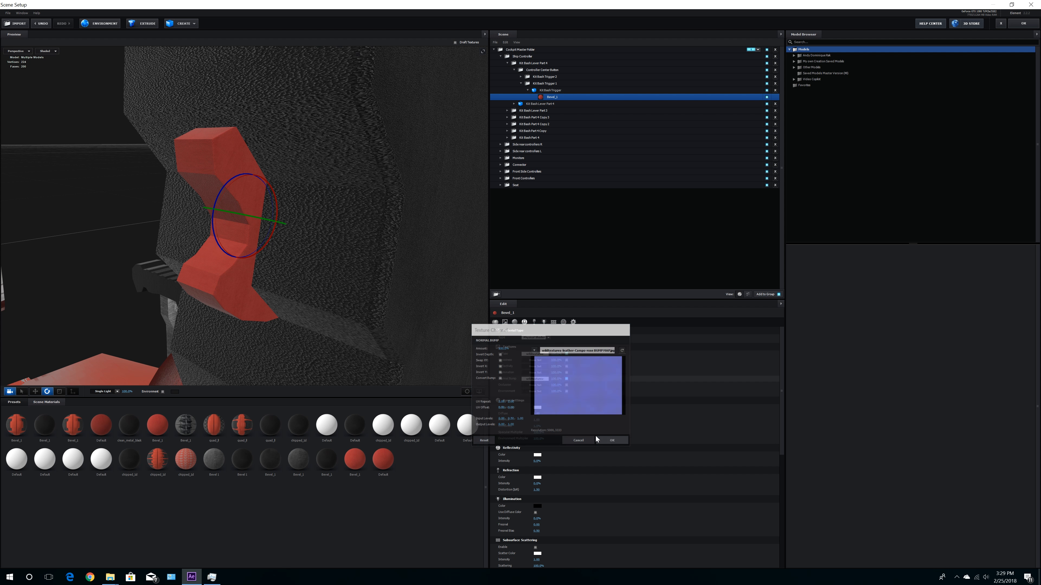
Step: Set the trigger material's glossiness to 30% and its environment multiplier to 70%
left_click(538, 420)
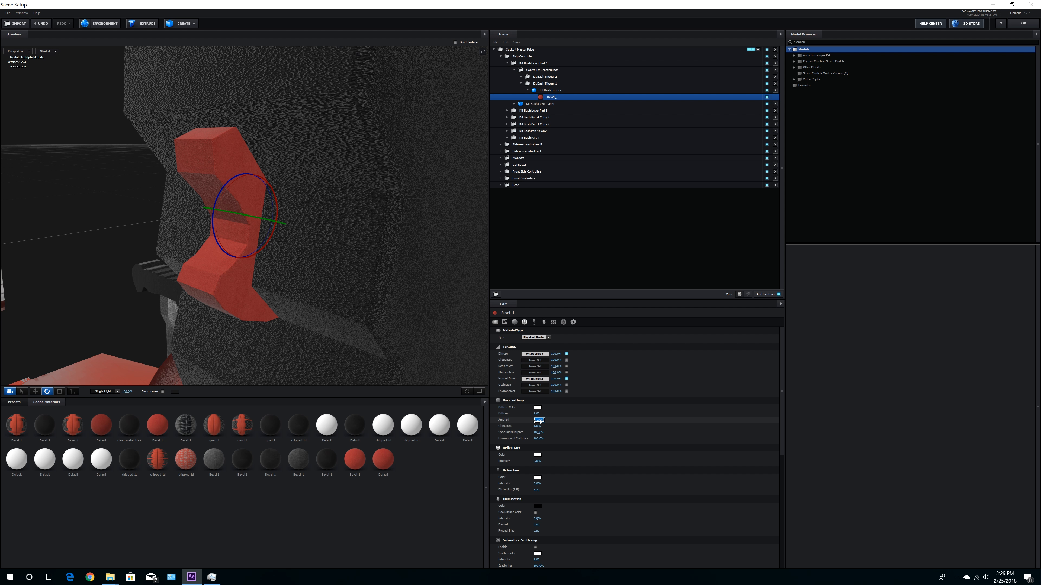
left_click(574, 428)
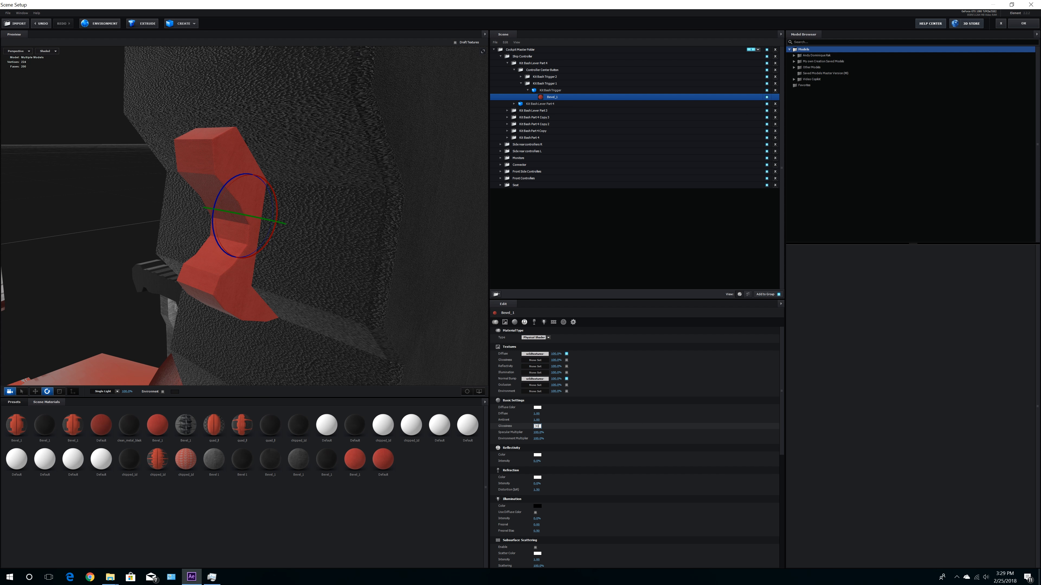
type("30")
key("Return")
left_click(539, 441)
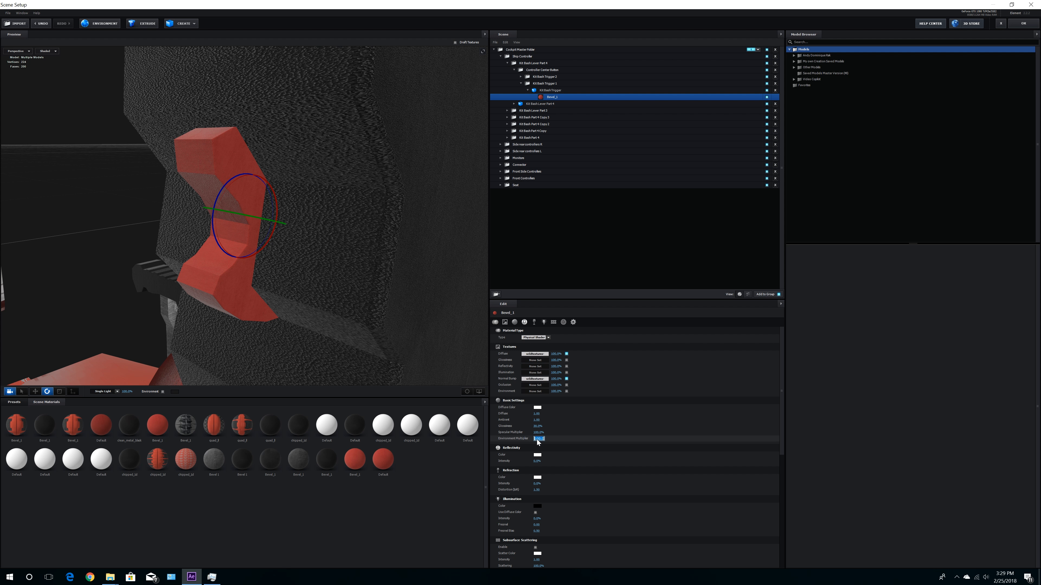
type("70")
key("Return")
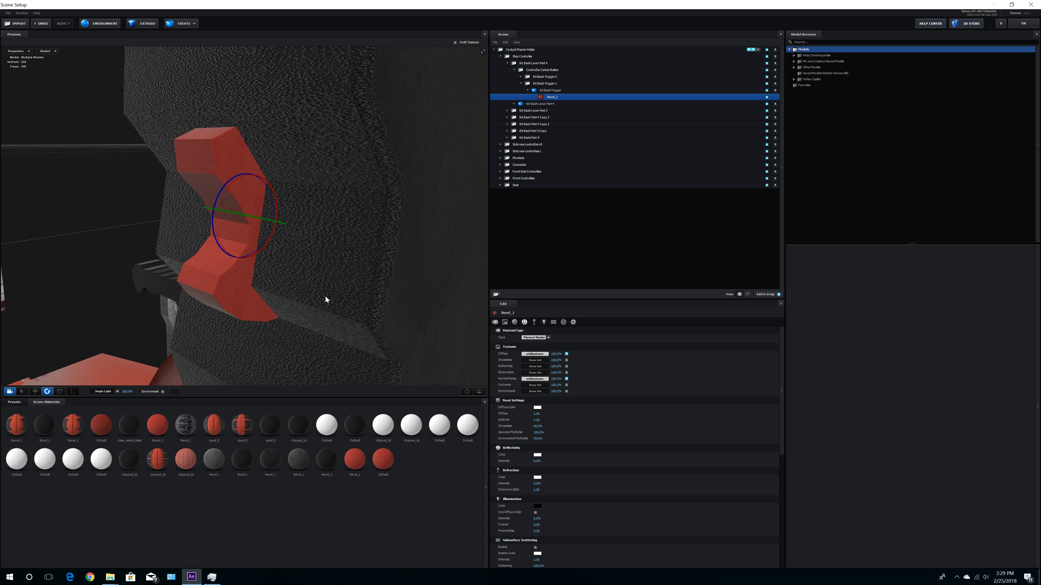
Step: Check the whole cockpit model, then accept the Scene Setup changes and return to the composition
scroll(350, 292, "down", 15)
left_click_drag(401, 271, 328, 281)
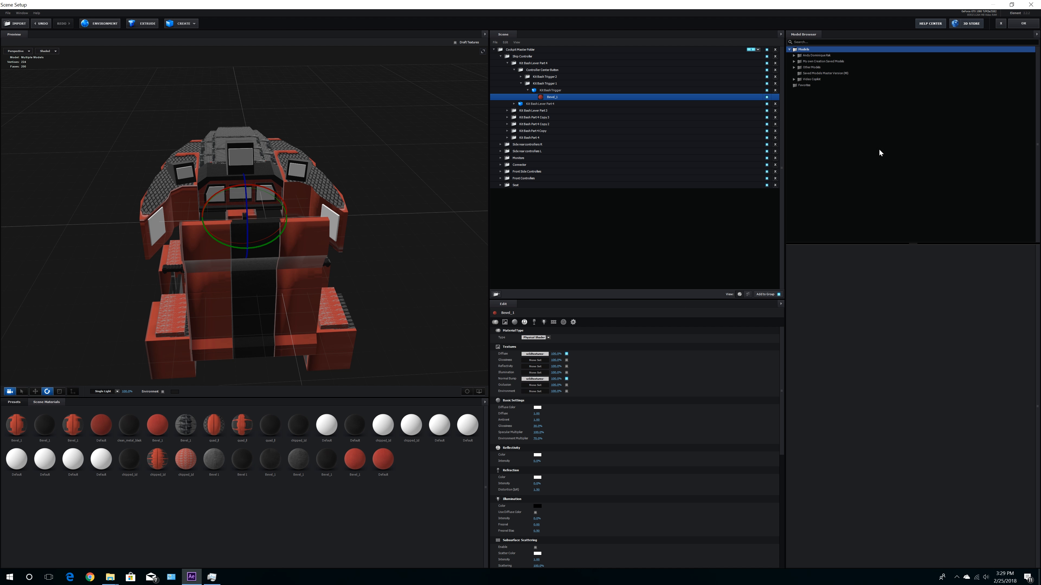
left_click(1021, 25)
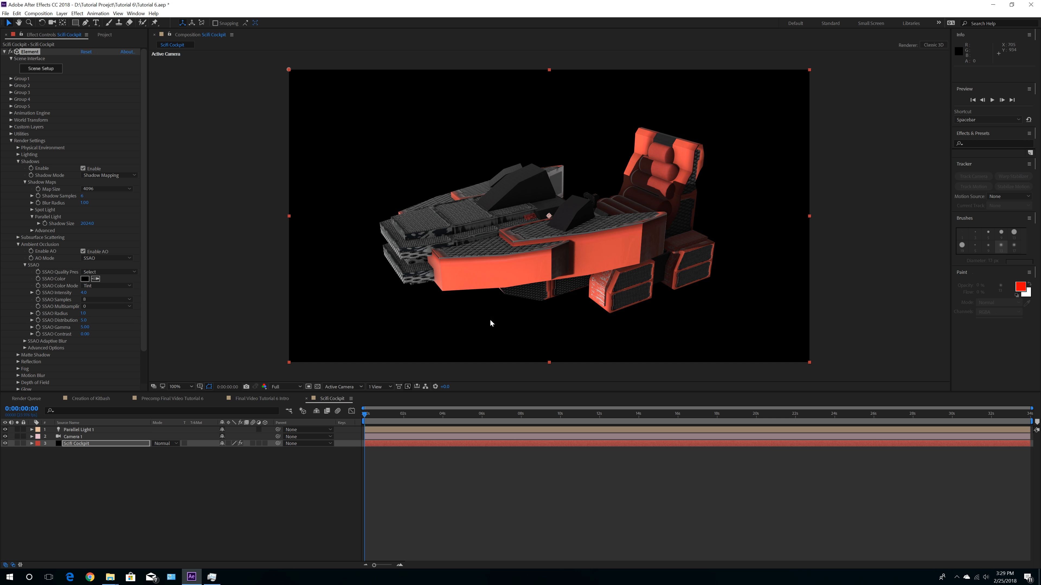
Step: Examine the textured cockpit in the composition from the front, sides and back with the camera tool
left_click_drag(569, 262, 546, 267)
left_click(17, 13)
left_click(28, 21)
left_click(52, 23)
left_click_drag(657, 262, 578, 279)
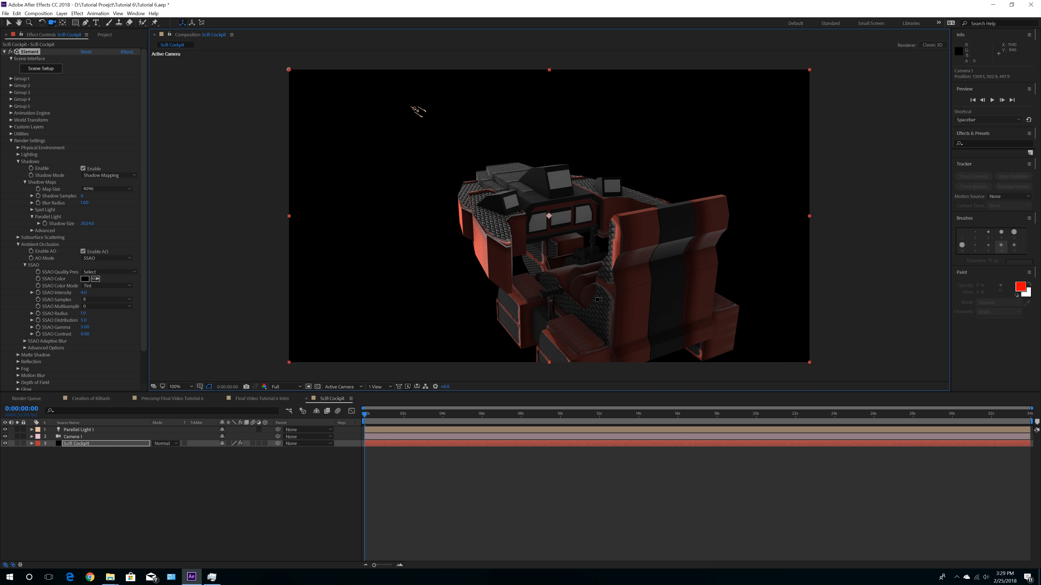
left_click_drag(671, 299, 766, 301)
left_click_drag(539, 288, 622, 274)
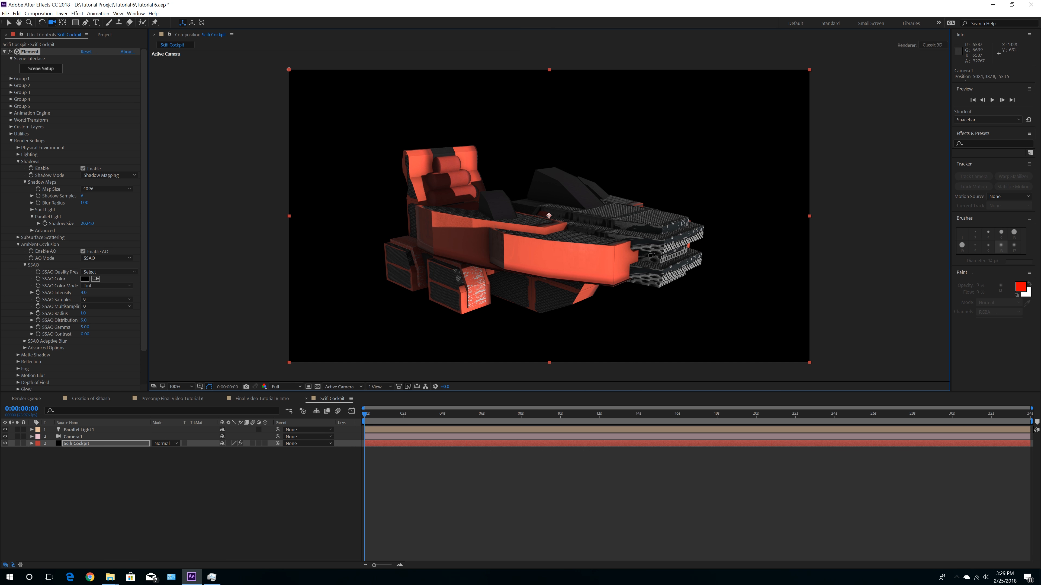
left_click_drag(531, 269, 567, 223)
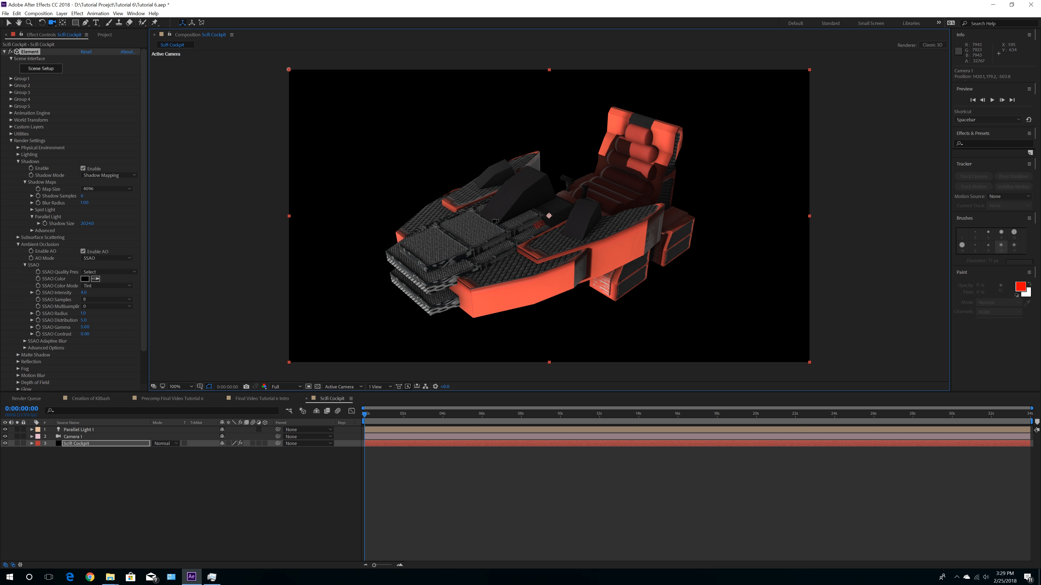
left_click_drag(468, 255, 627, 219)
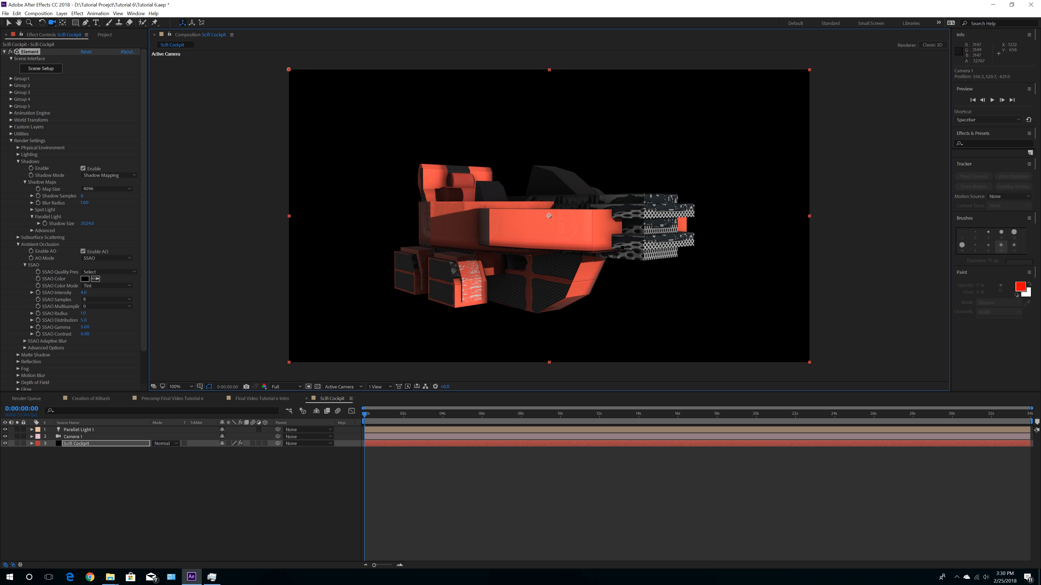
left_click_drag(567, 252, 828, 242)
left_click_drag(545, 222, 528, 263)
Step: Save the project
left_click(6, 14)
left_click(46, 84)
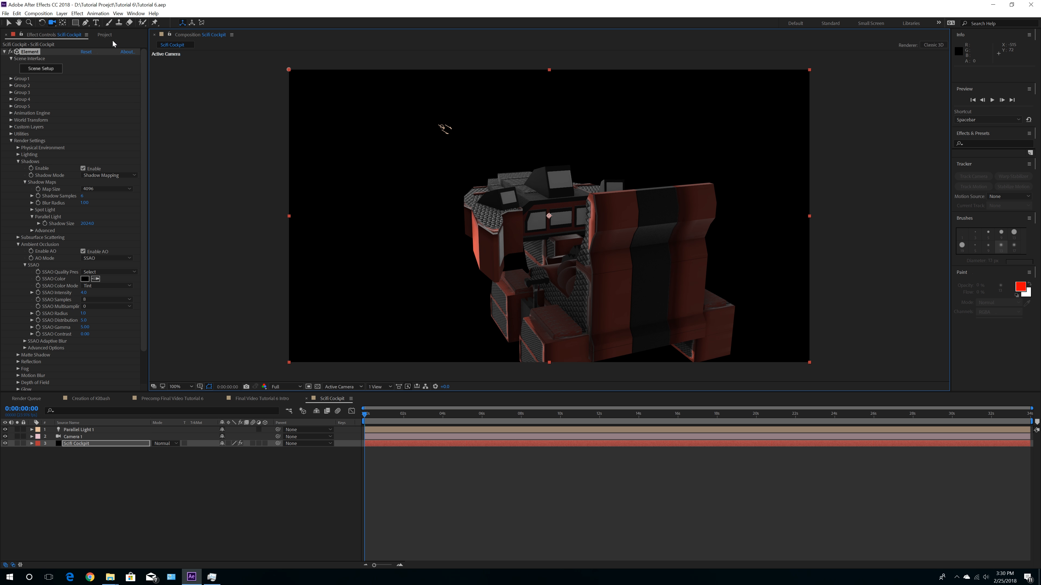
Step: Add all eight clips of the HUD Videos folder beneath the Scifi Cockpit layer and turn off their visibility and audio
left_click(105, 35)
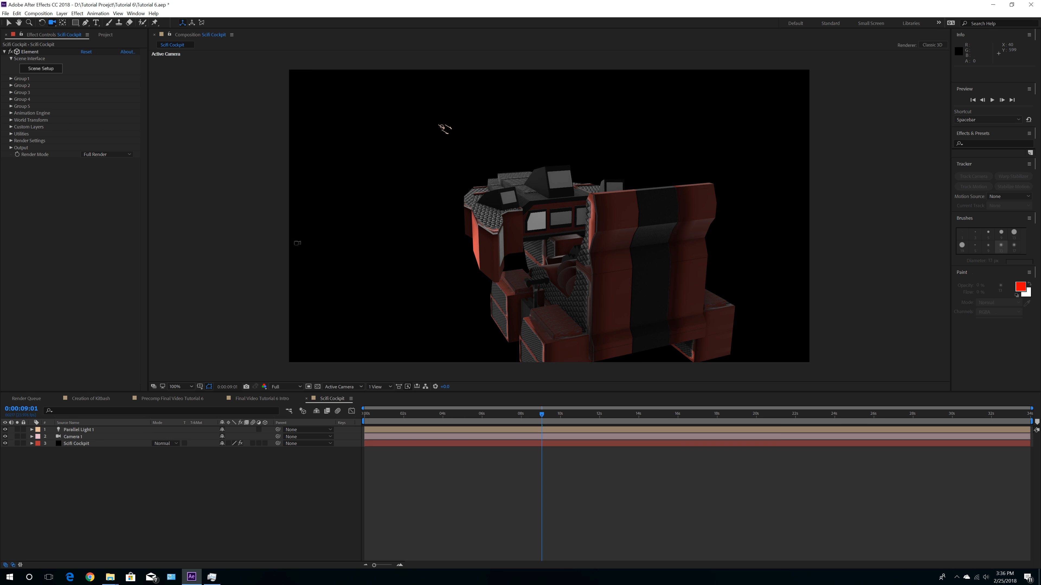
left_click(106, 35)
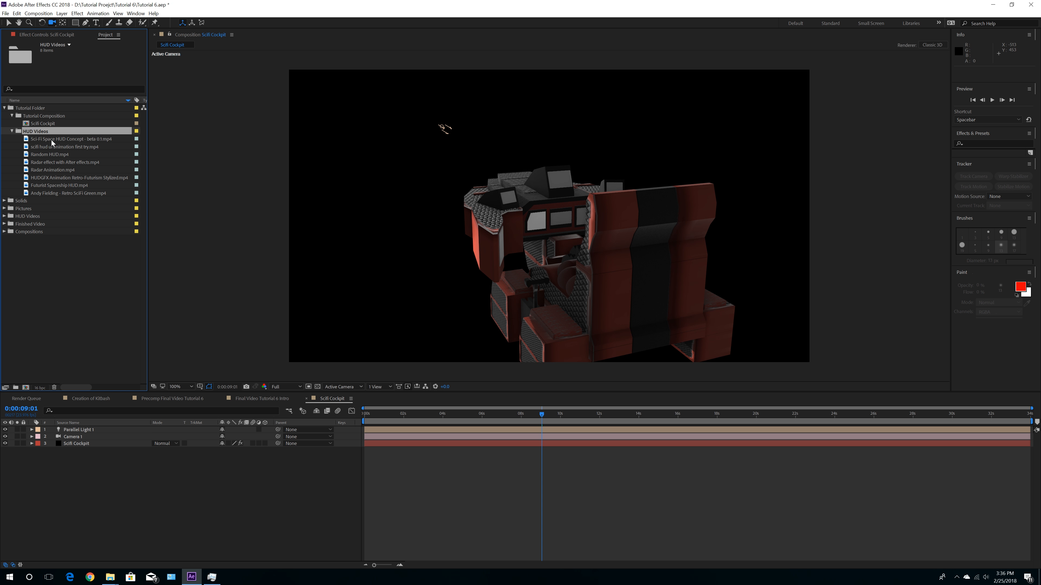
left_click(37, 140)
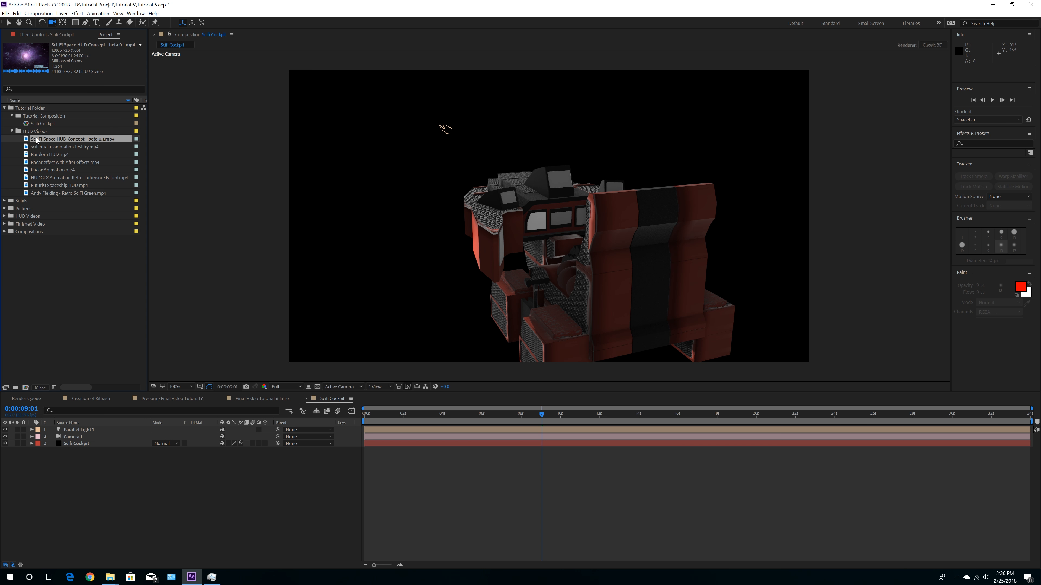
left_click(52, 193, "shift")
left_click_drag(53, 193, 78, 451)
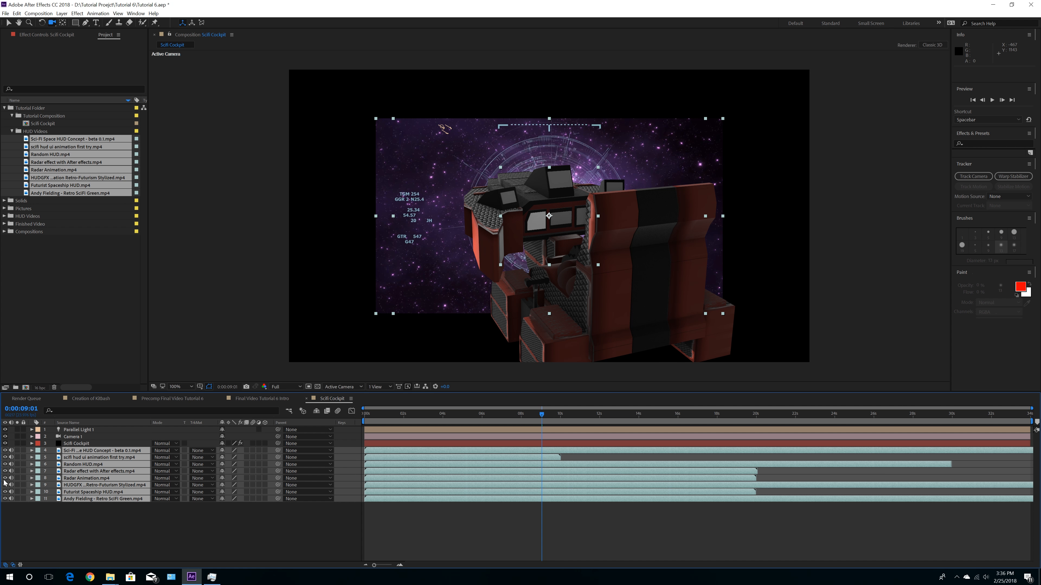
left_click_drag(5, 451, 11, 499)
left_click(76, 444)
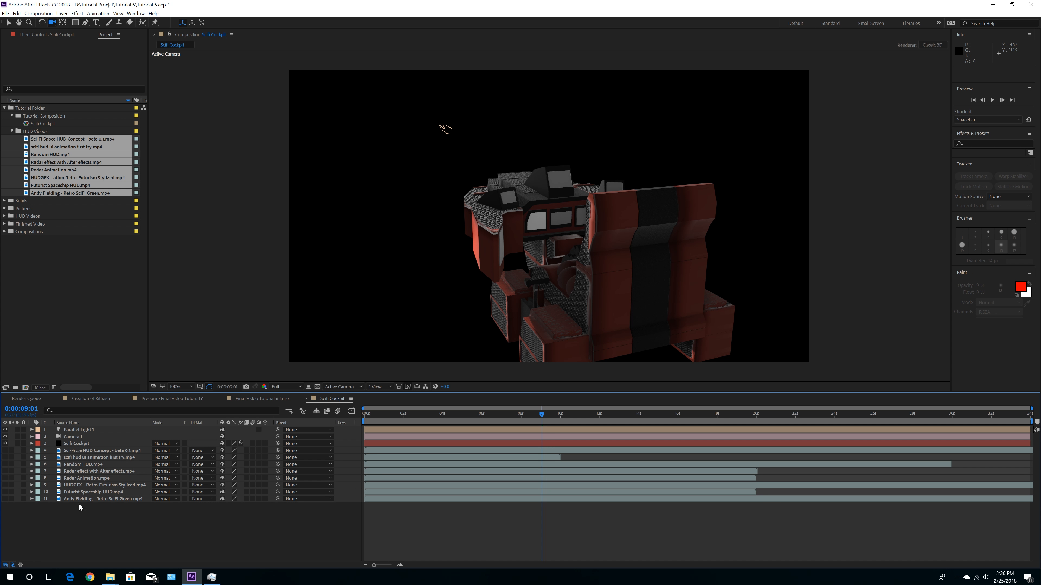
Step: Assign the Sci-Fi Space HUD Concept clip to Layer 1 of the Scifi Cockpit layer's custom texture maps
left_click(79, 444)
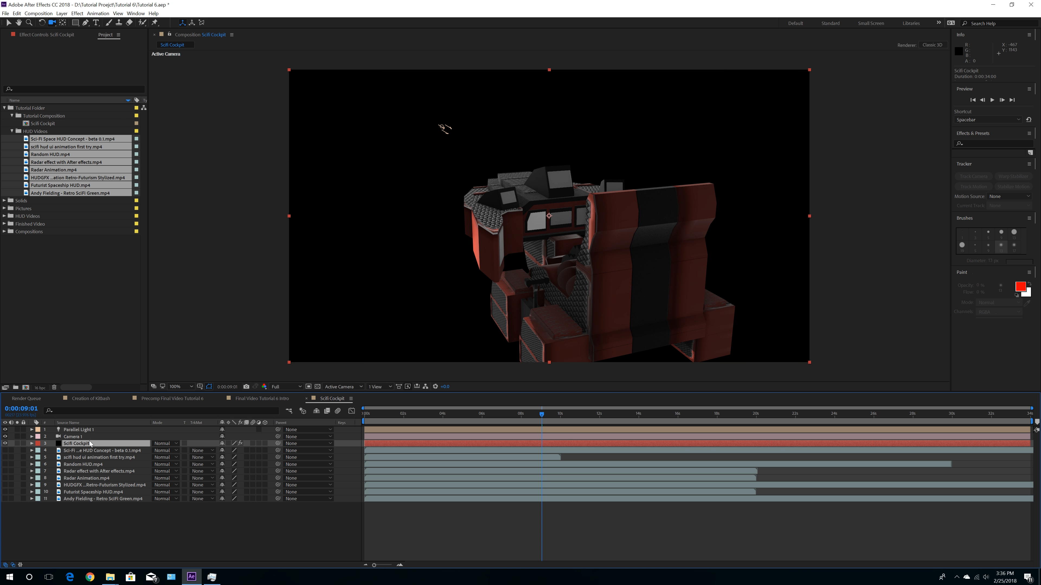
left_click(53, 35)
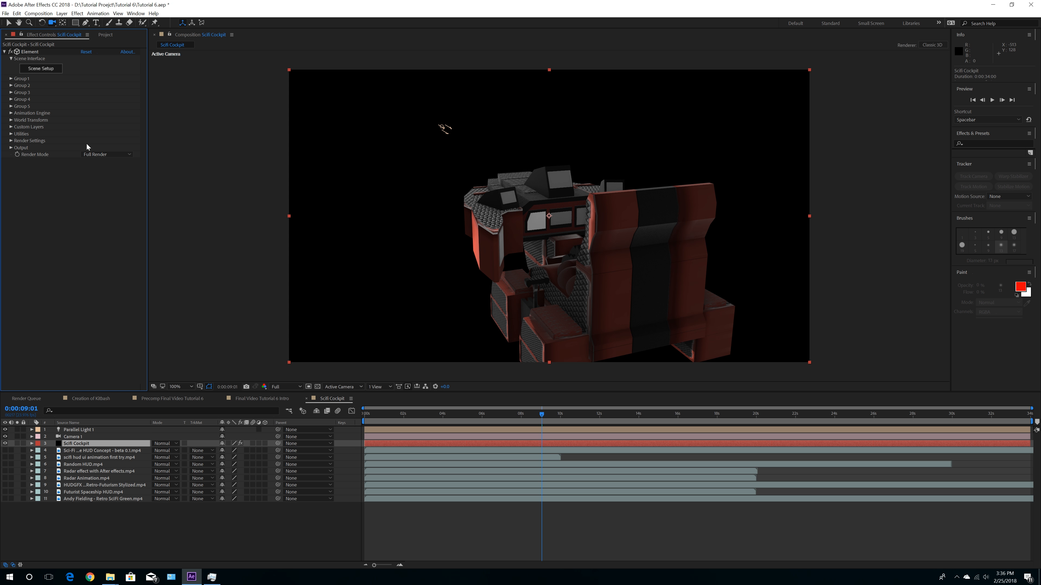
left_click(19, 128)
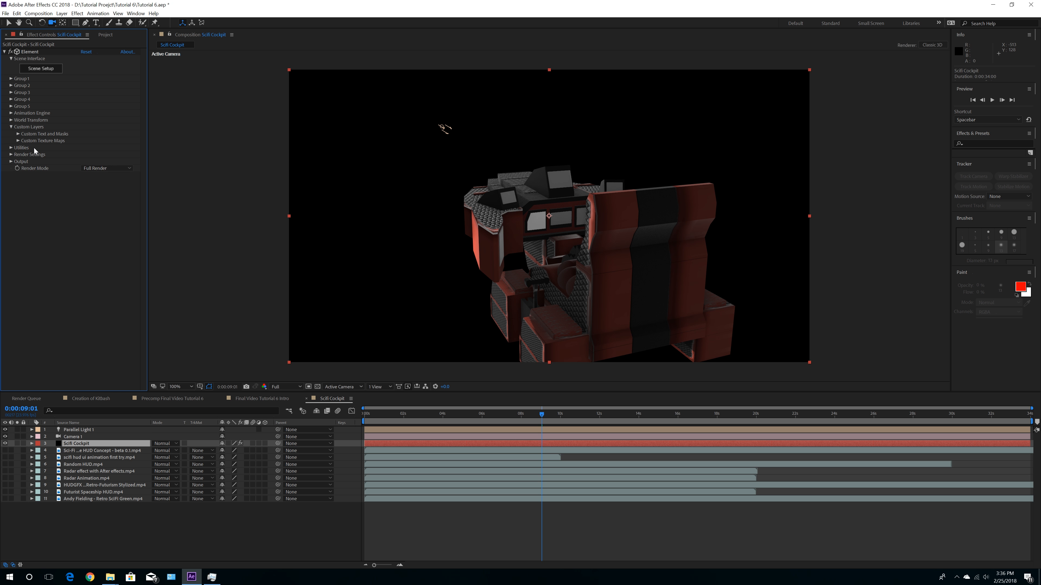
left_click(18, 142)
left_click(95, 148)
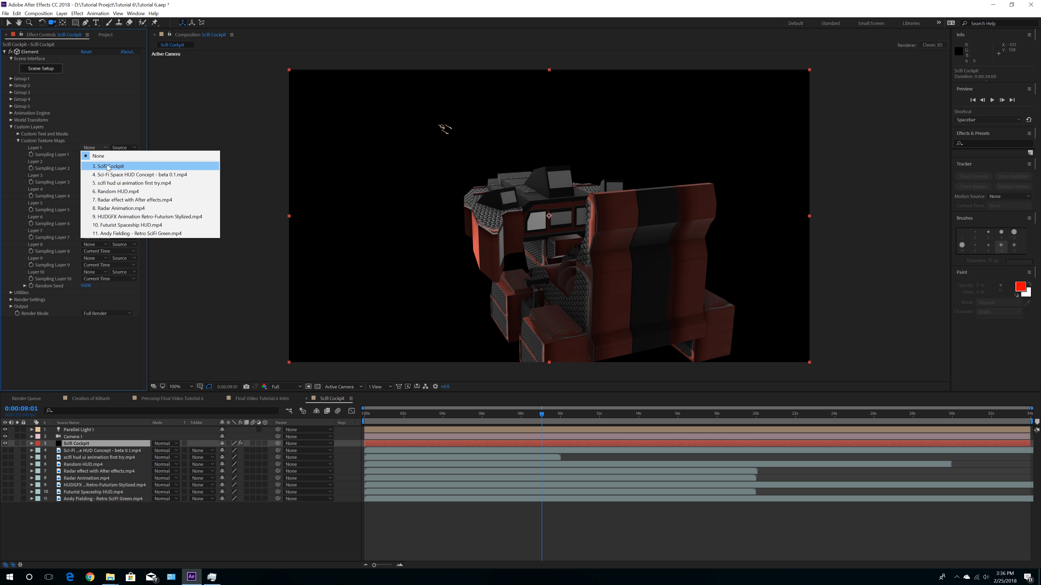
left_click(107, 167)
left_click(95, 148)
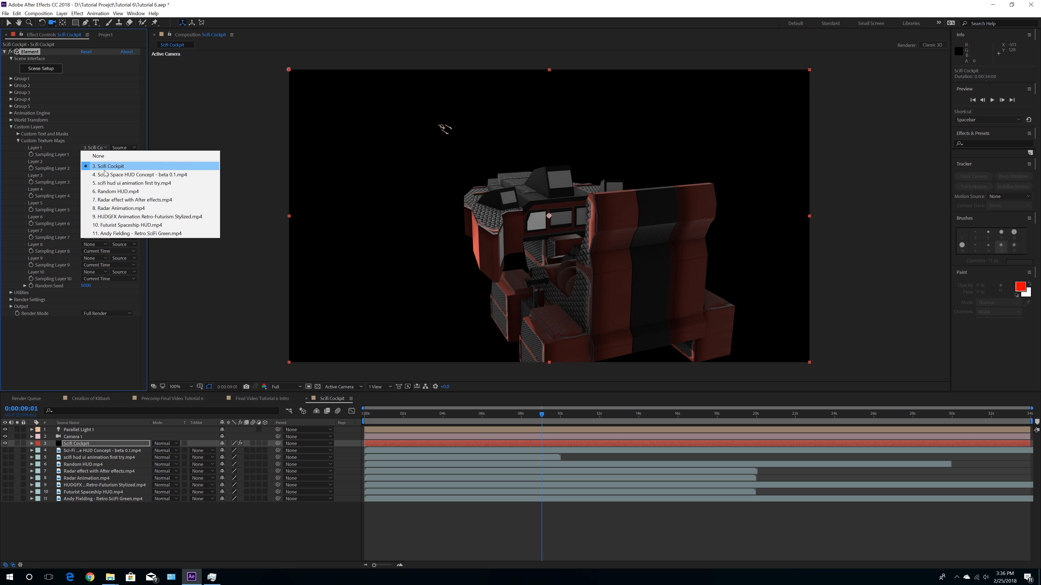
left_click(106, 174)
Step: Assign the remaining seven HUD clips in timeline order to custom texture map Layers 2 to 8
left_click(101, 162)
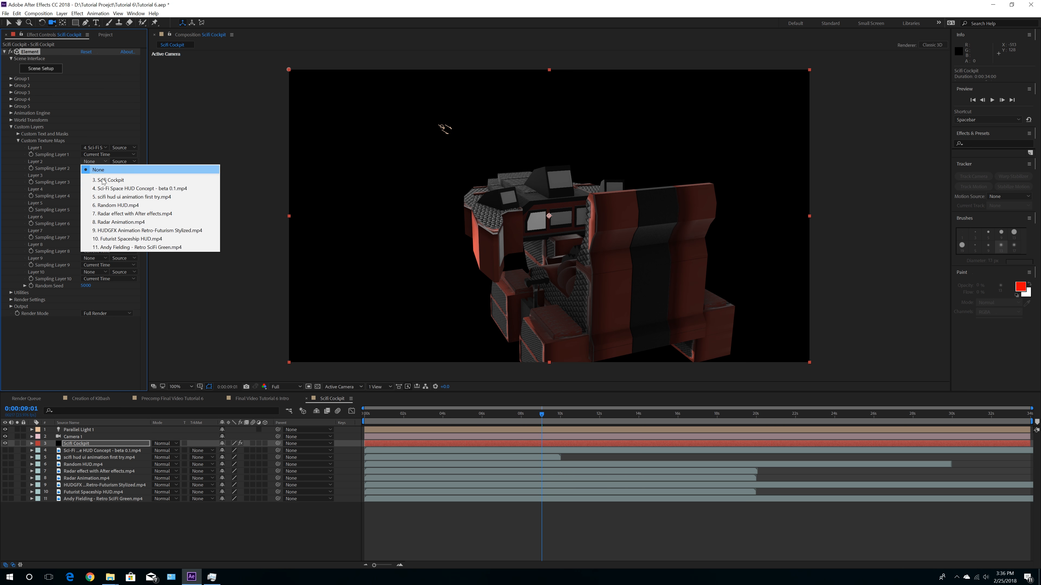
left_click(106, 197)
left_click(98, 175)
left_click(106, 219)
left_click(98, 189)
left_click(106, 241)
left_click(99, 203)
left_click(105, 264)
left_click(99, 217)
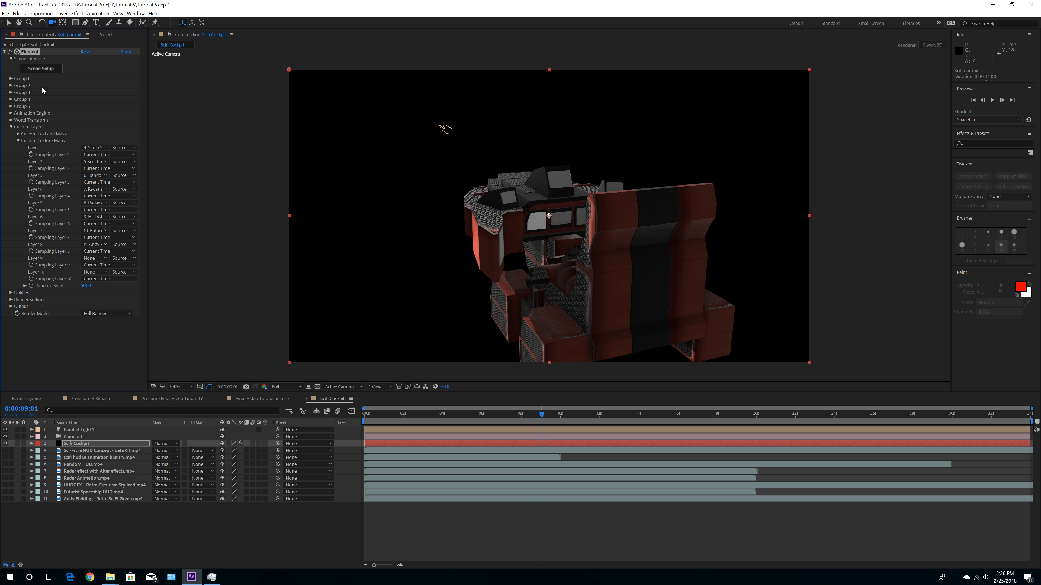
Step: Open the diffuse texture channel of the material on Kit Bash Part 2 Screen L in Scene Setup
left_click(43, 70)
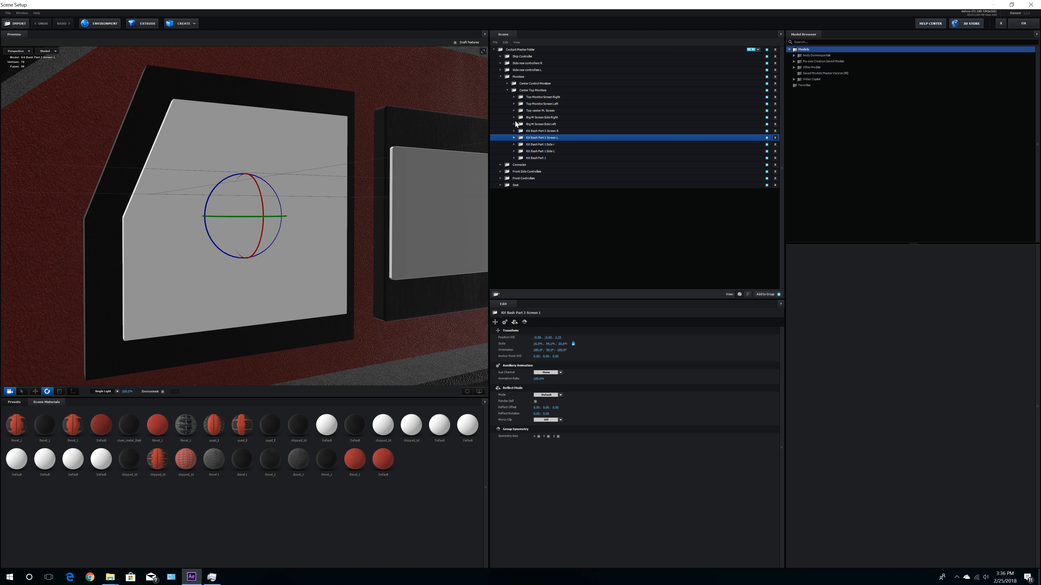
left_click(513, 137)
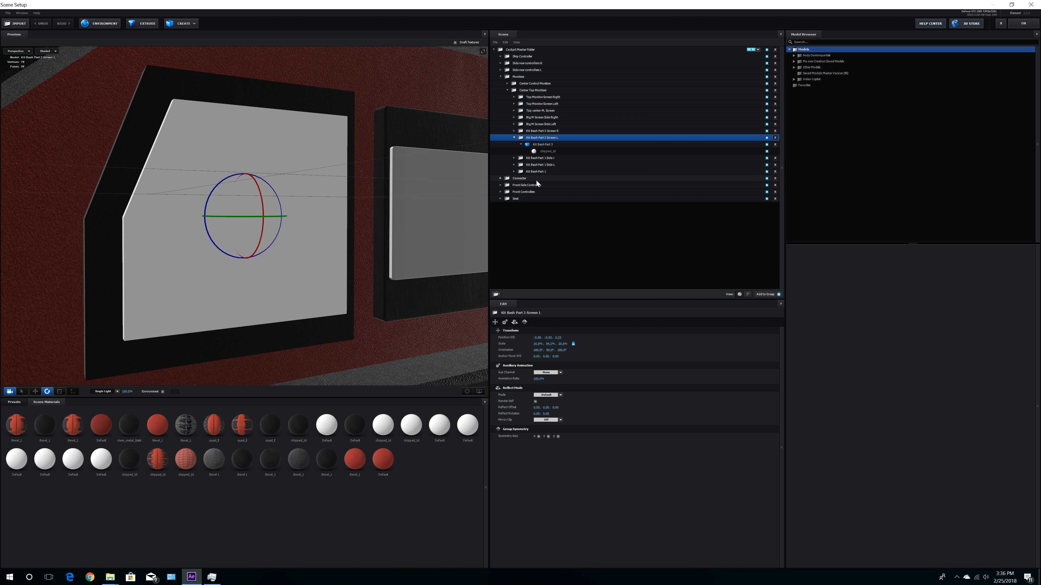
left_click(540, 151)
left_click(538, 359)
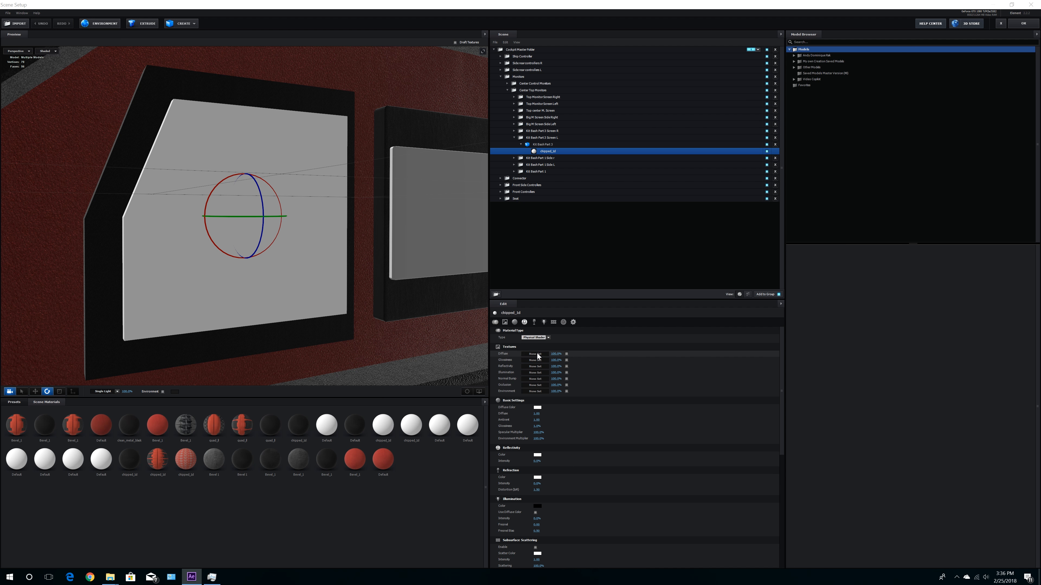
left_click(564, 327)
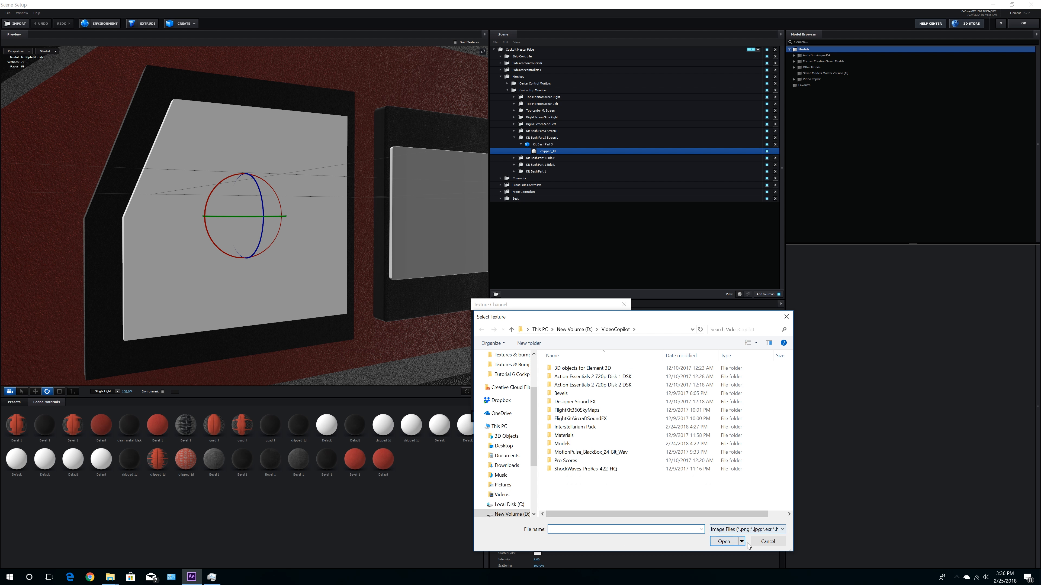
left_click(768, 541)
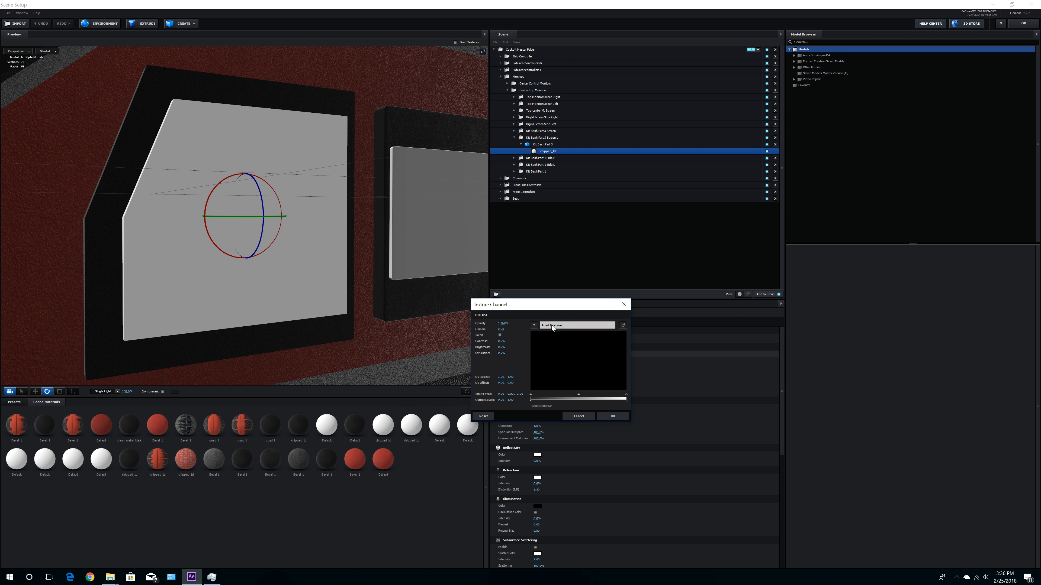
Step: Try Custom Layer 1 (Sci-Fi Space HUD Concept) and Custom Layer 3 (Random HUD) as the screen's diffuse texture
left_click(534, 325)
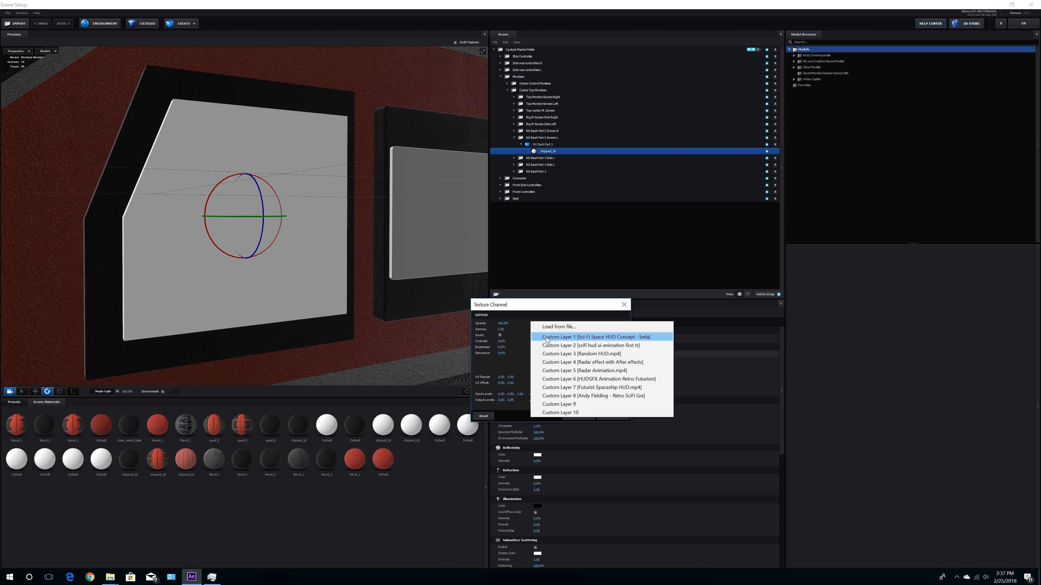
left_click(603, 338)
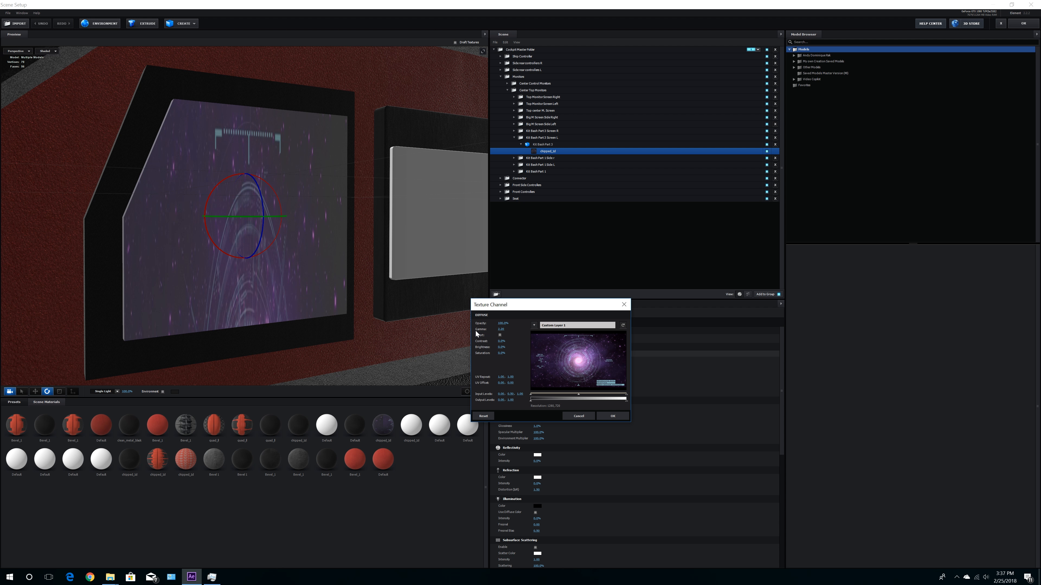
left_click(575, 326)
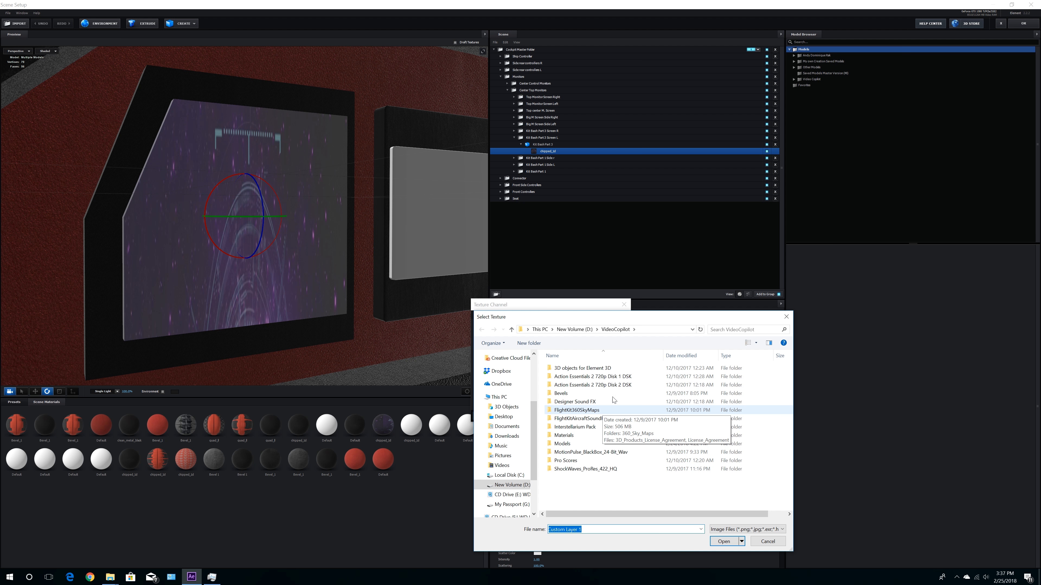
left_click(766, 542)
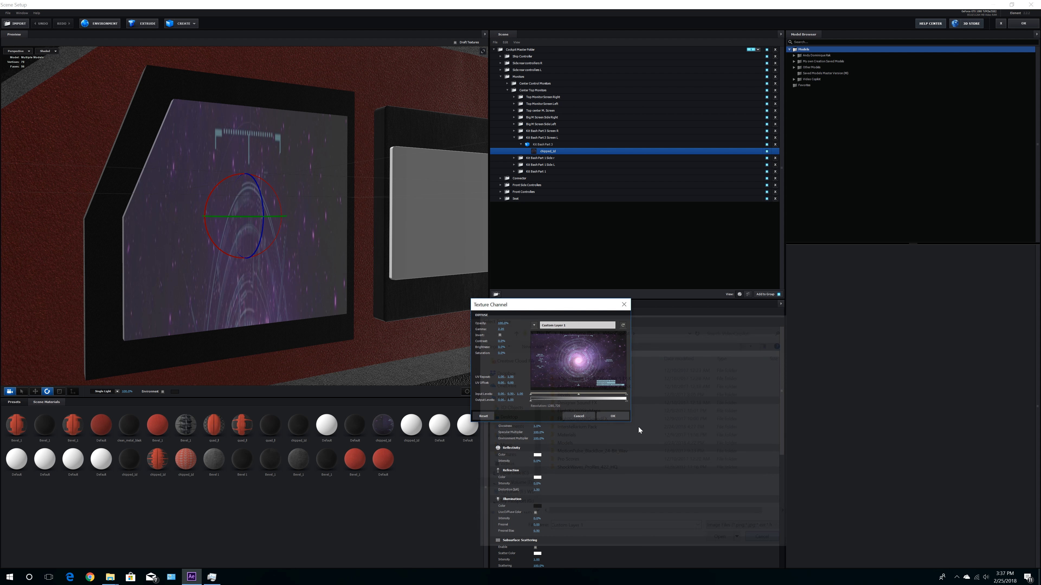
left_click(534, 325)
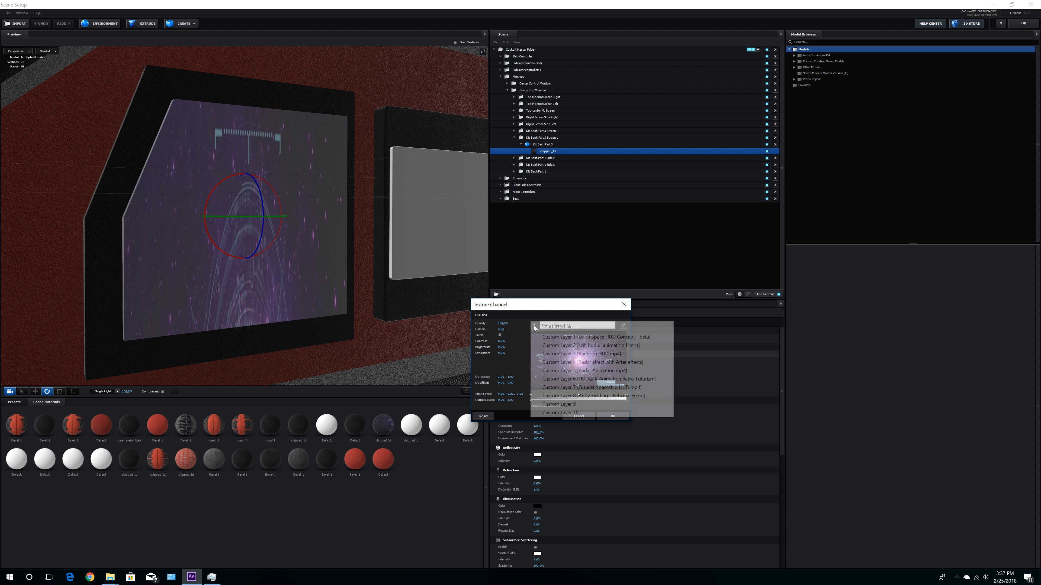
left_click(587, 354)
left_click(579, 332)
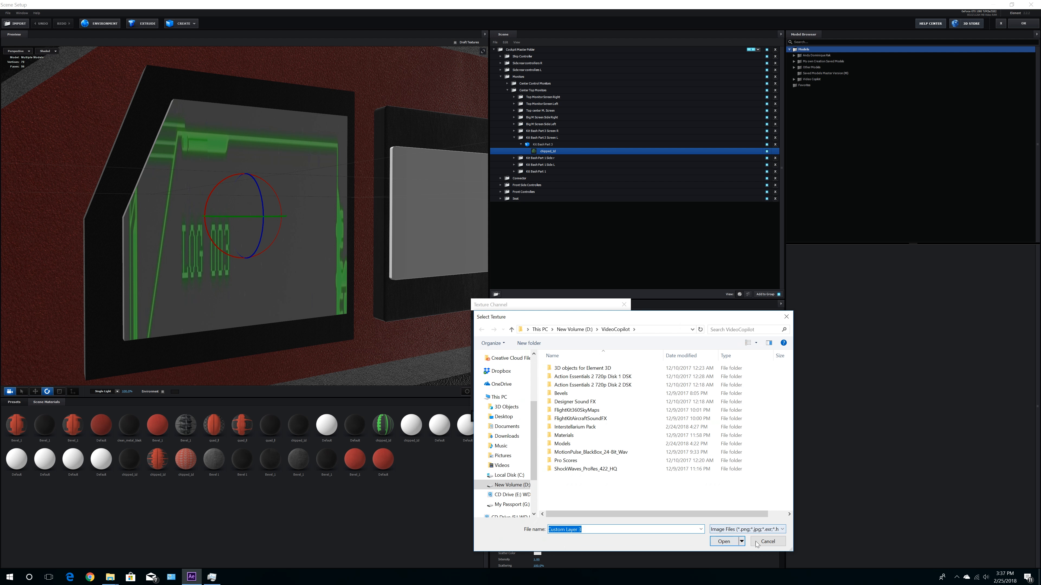
left_click(767, 542)
Step: Use Custom Layer 2 (scifi hud ui animation) as the screen's diffuse texture and set its brightness to 200%
left_click(536, 325)
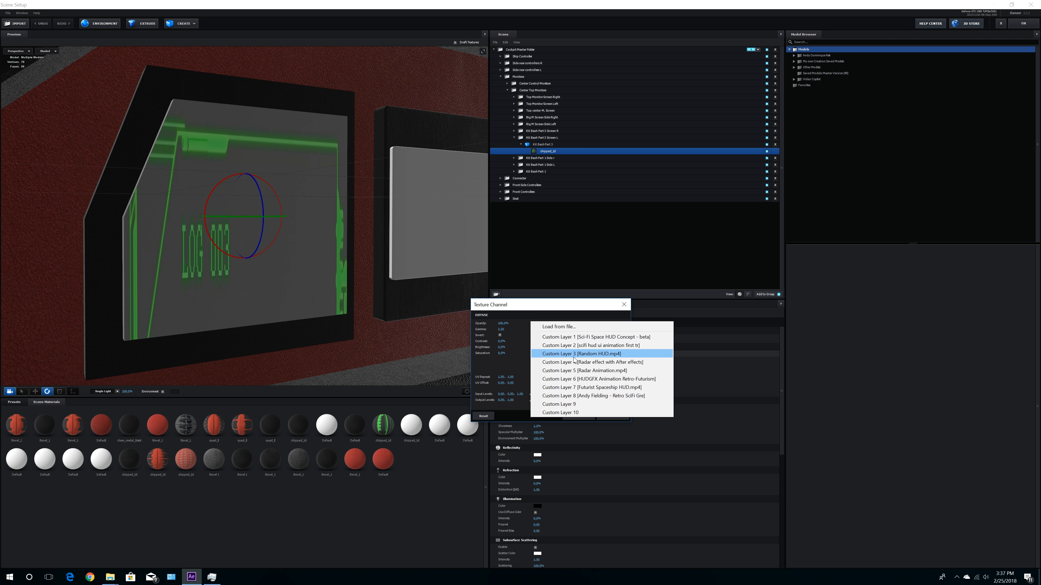
left_click(588, 345)
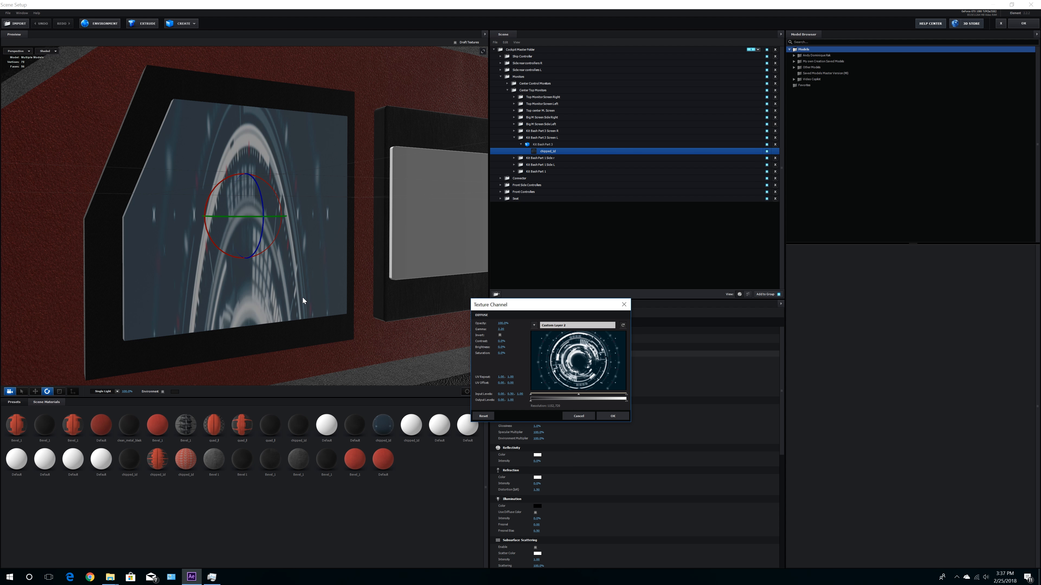
left_click_drag(502, 348, 544, 348)
left_click(503, 346)
type("200")
key("Return")
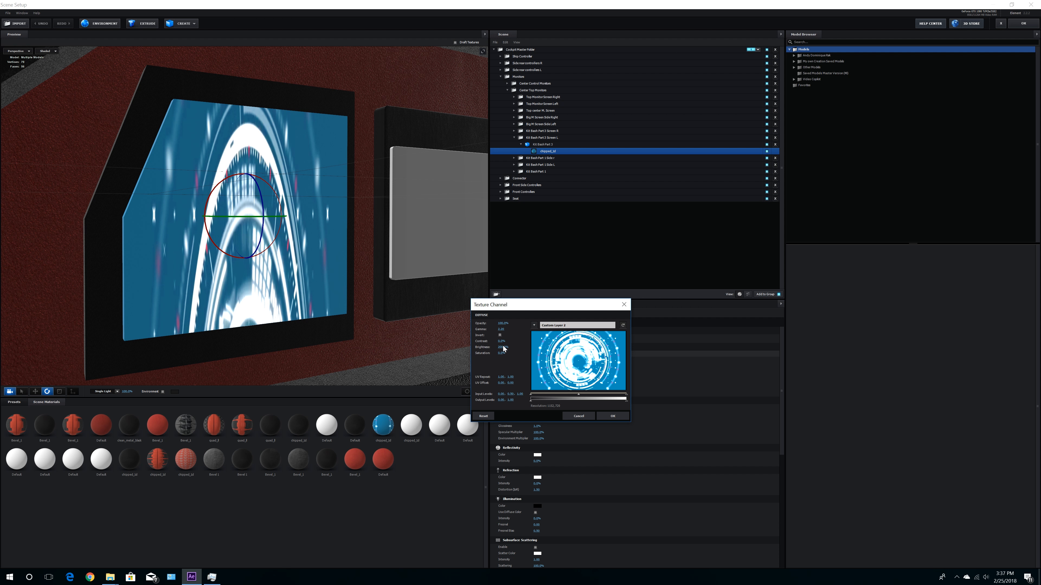
left_click(600, 416)
Step: Check the blend mode options of the screen material, keep Screen, and accept the Scene Setup changes
scroll(592, 441, "down", 5)
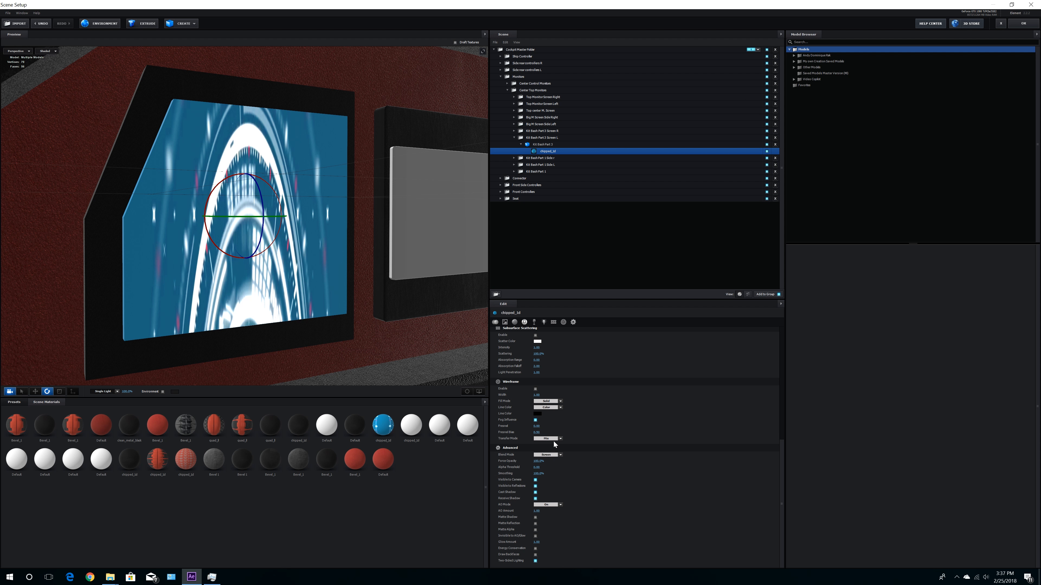
left_click(549, 454)
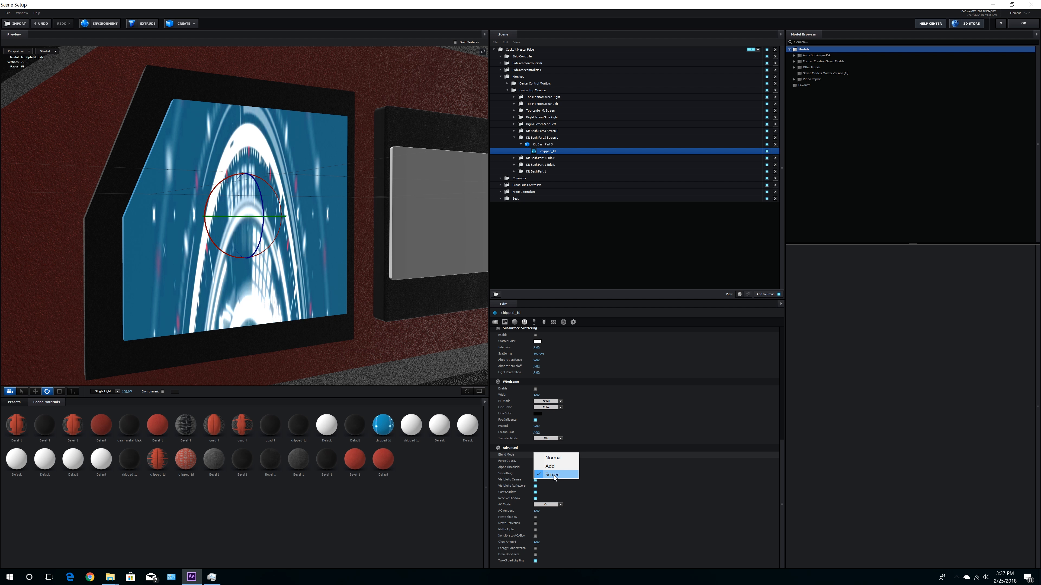
left_click(555, 460)
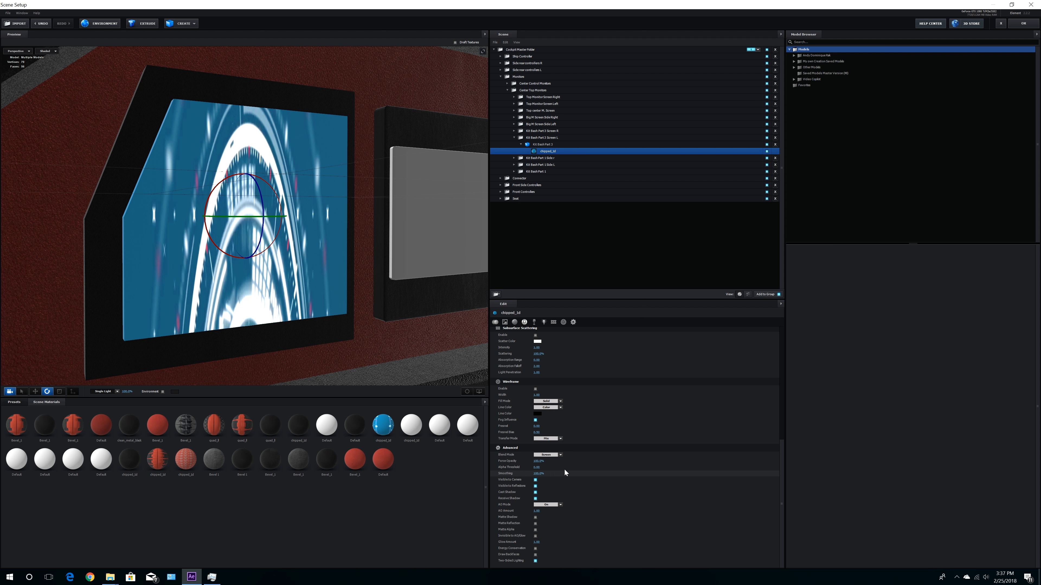
left_click(1021, 23)
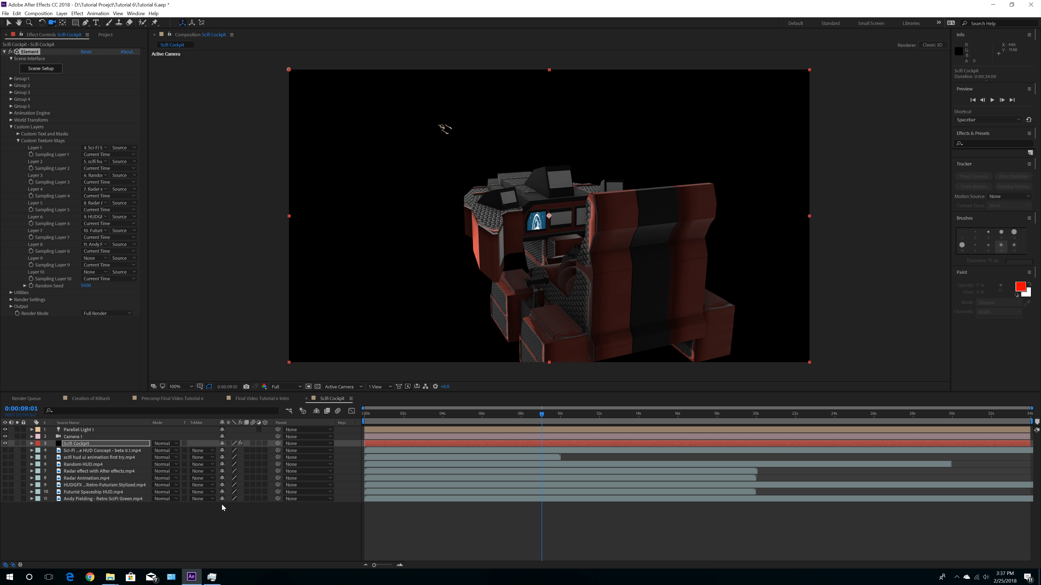
Step: Toggle the visibility of the HUD clips on and off to find the one used on the monitor screen
left_click(72, 471)
left_click(5, 471)
left_click(5, 471)
left_click(5, 464)
left_click(5, 464)
left_click(5, 458)
left_click(81, 457)
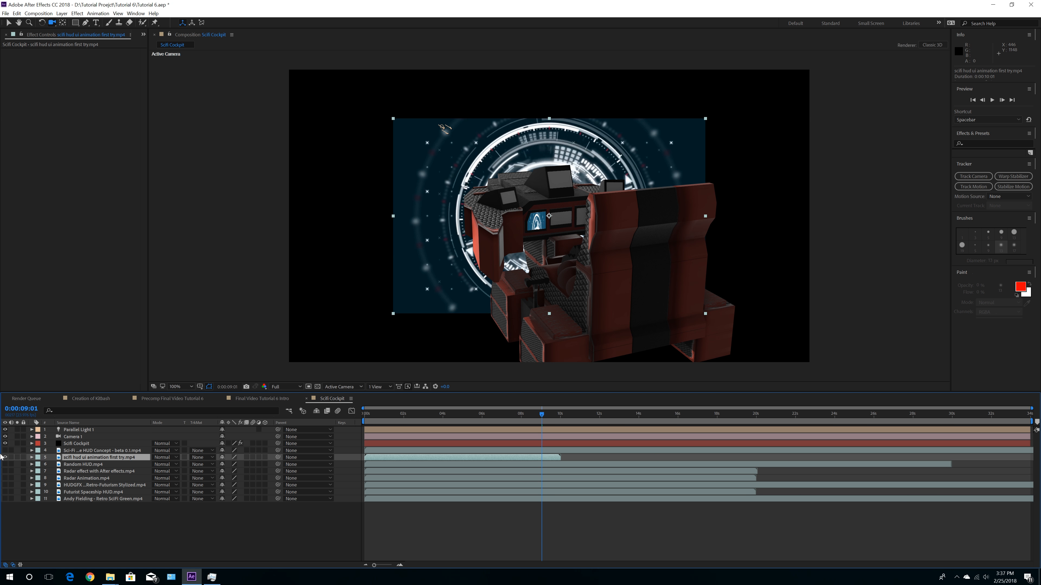
left_click(6, 457)
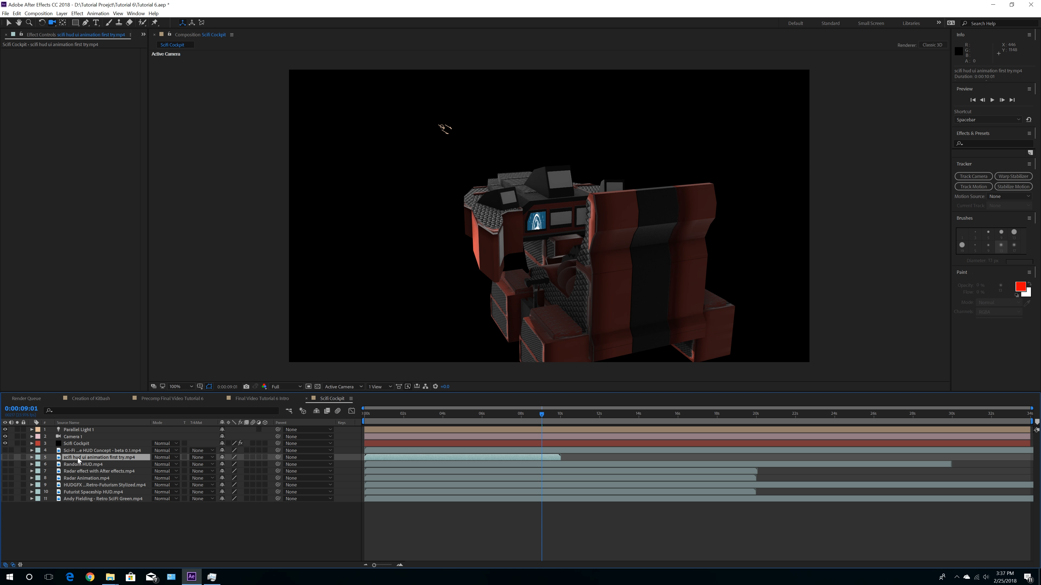
Step: Pre-compose the scifi hud ui animation first try clip, leaving all attributes in Scifi Cockpit
left_click(62, 13)
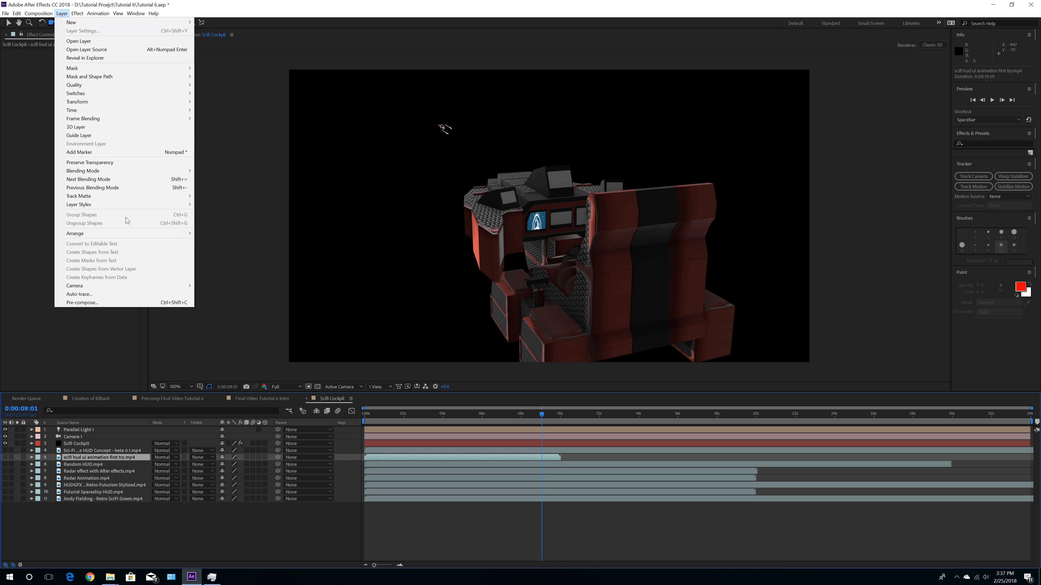
left_click(119, 303)
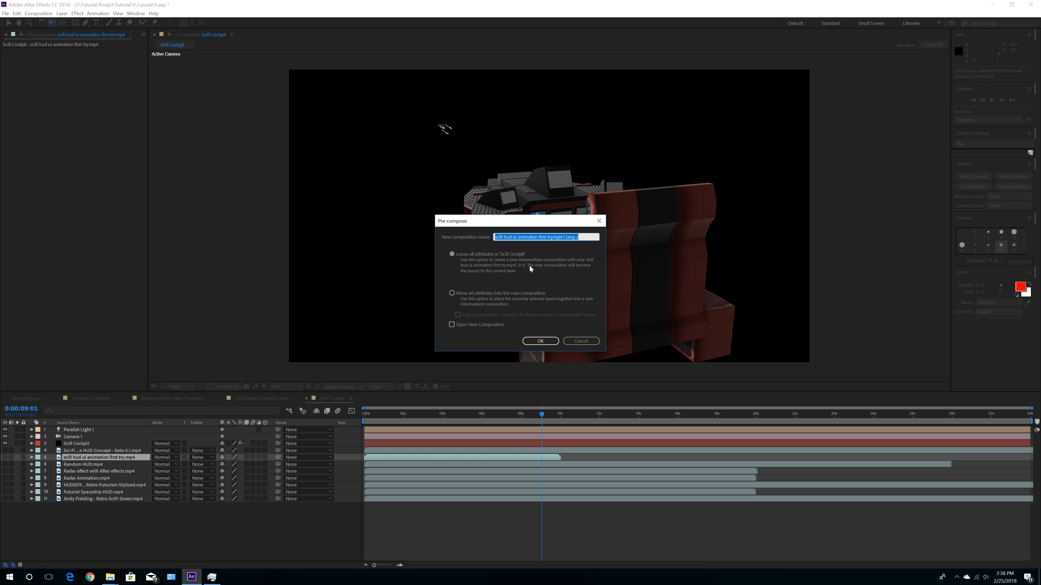
left_click(541, 341)
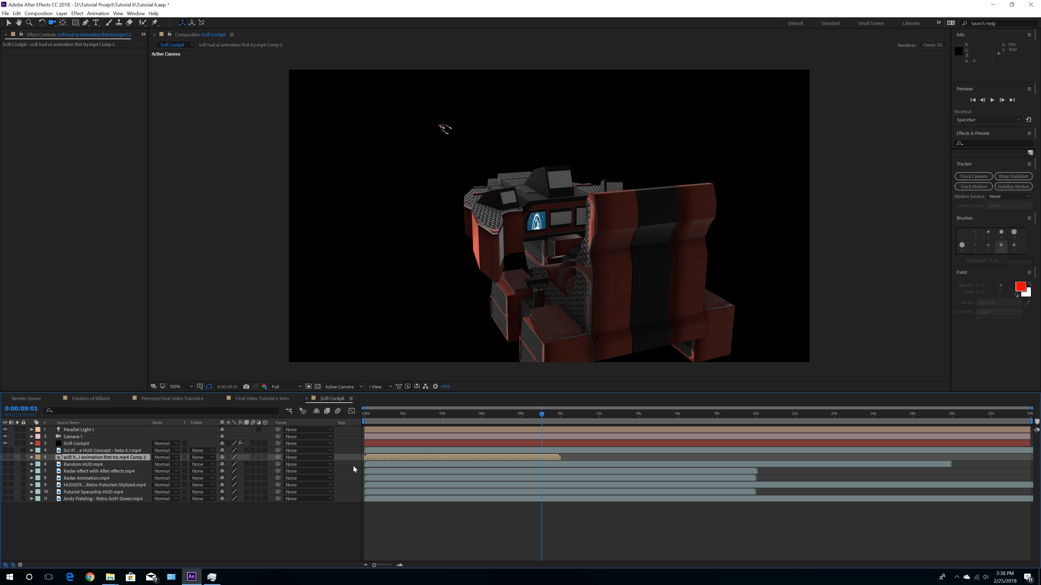
Step: Inside the new scifi hud precomp, scale the clip down to about 63% width and 67% height around its centre
double_click(81, 457)
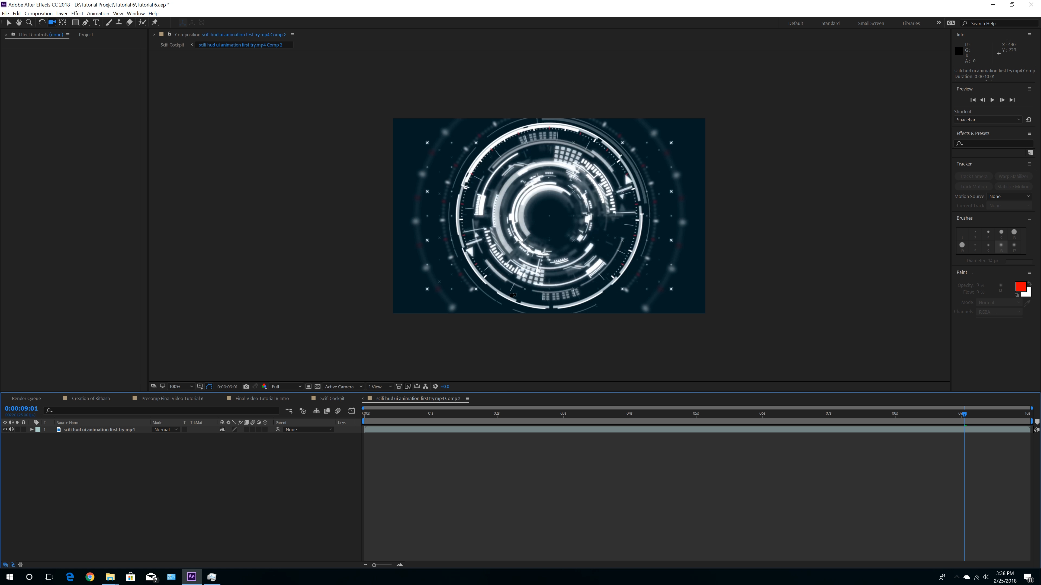
left_click(89, 430)
left_click(332, 398)
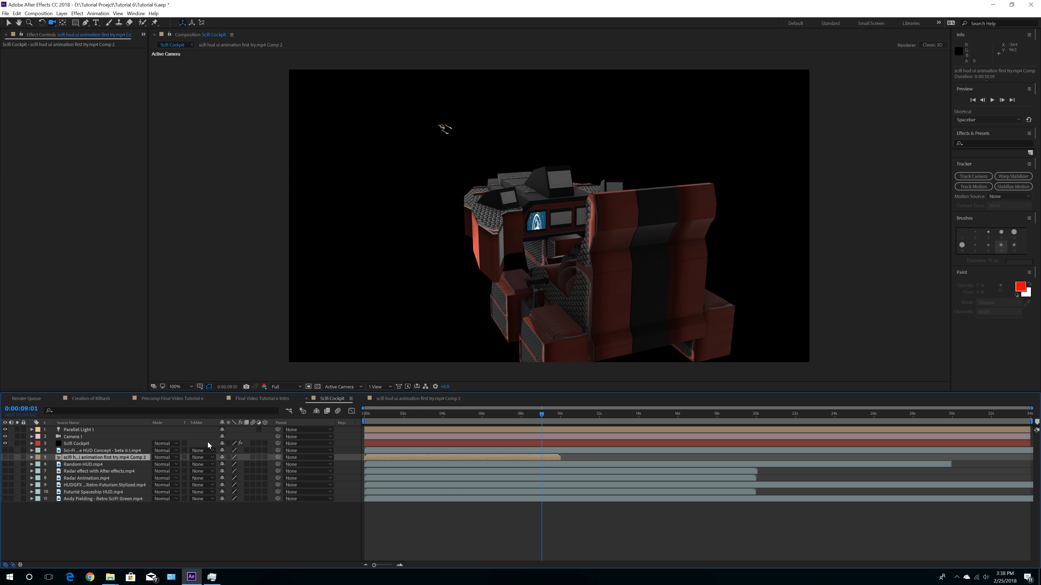
left_click(428, 400)
left_click(9, 23)
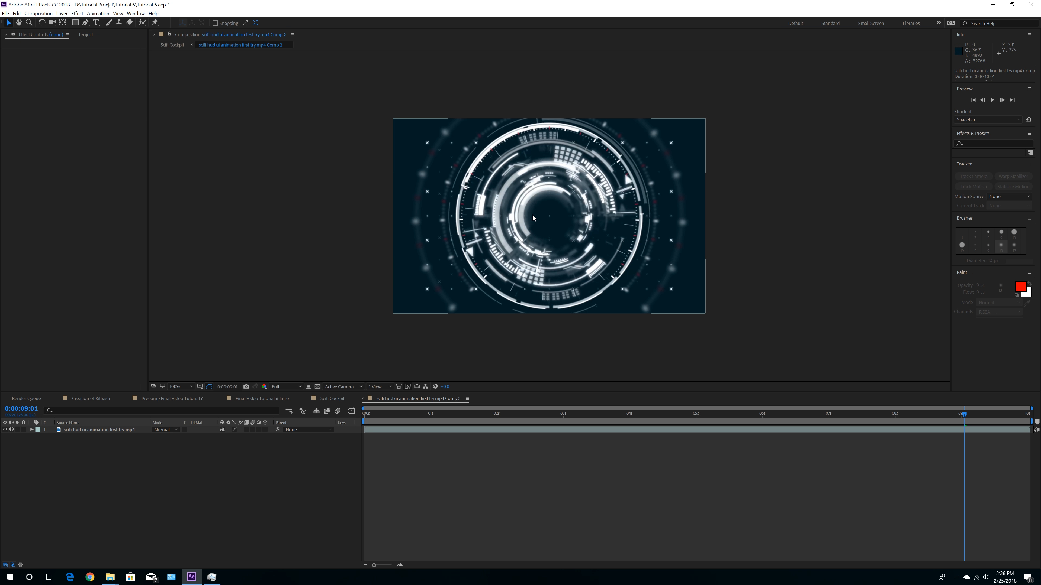
left_click(541, 155)
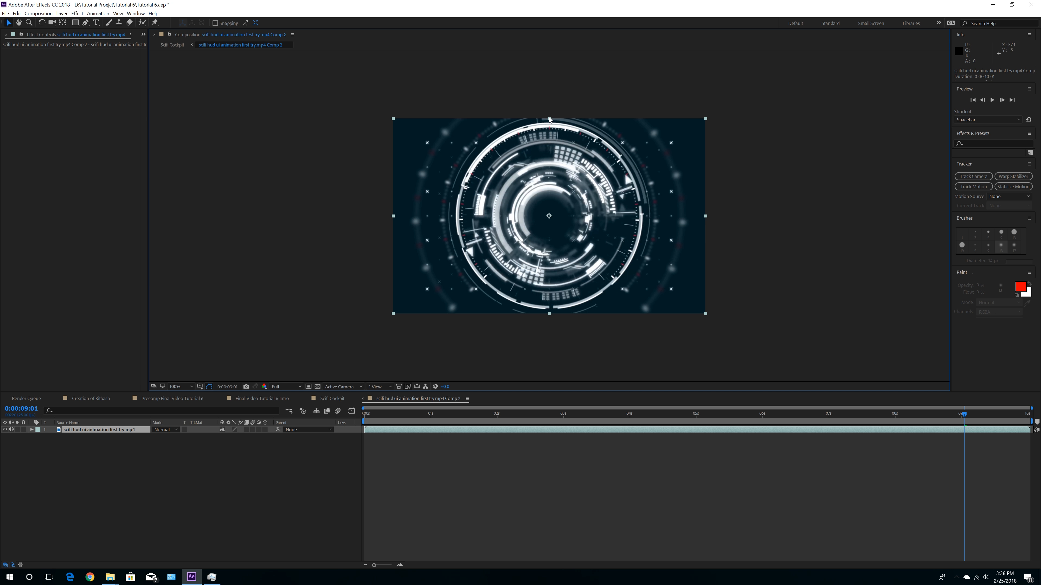
left_click_drag(549, 119, 549, 151, "ctrl")
left_click_drag(395, 217, 452, 217, "ctrl")
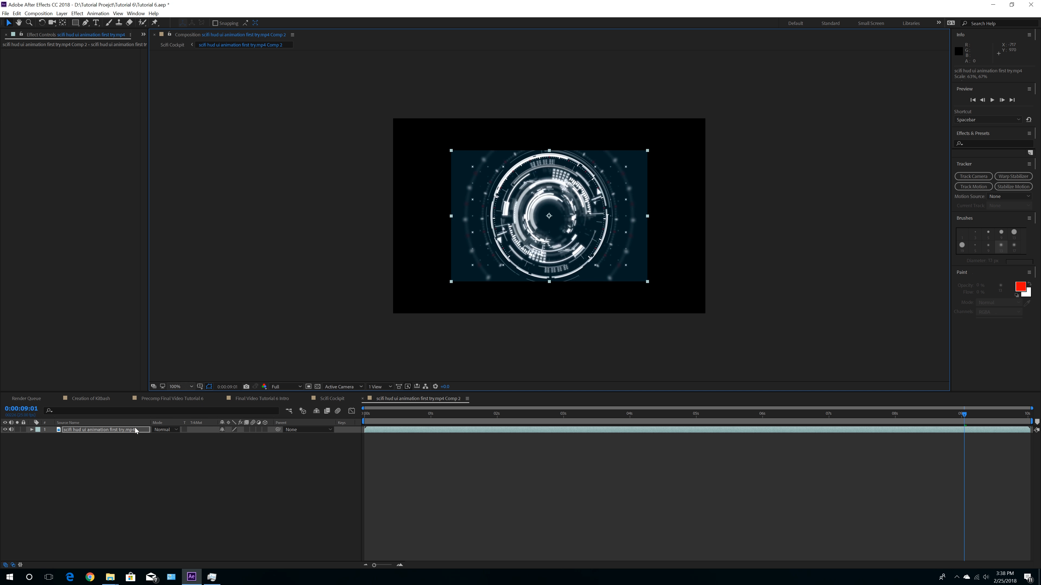
Step: In the Scifi Cockpit Scene Setup, adjust the screen material's diffuse vertical UV repeat until the whole circular HUD shows on the monitor, and accept the changes
left_click(332, 397)
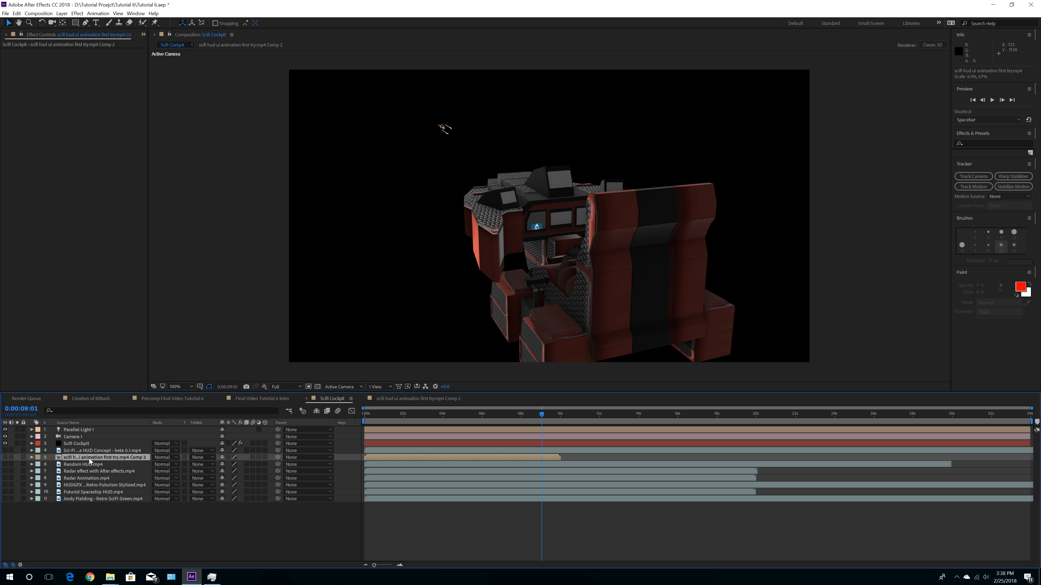
left_click(78, 443)
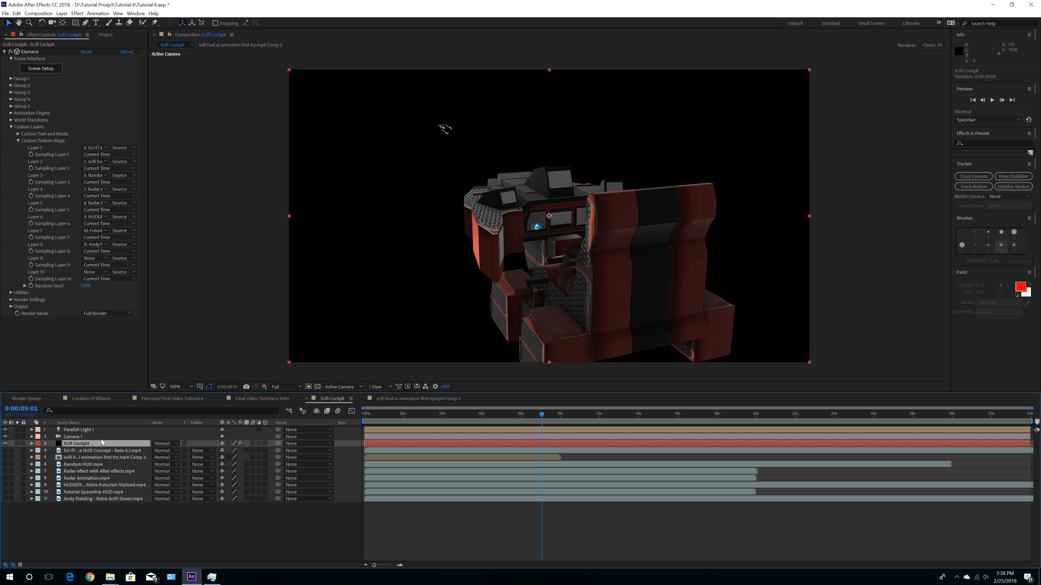
left_click(41, 69)
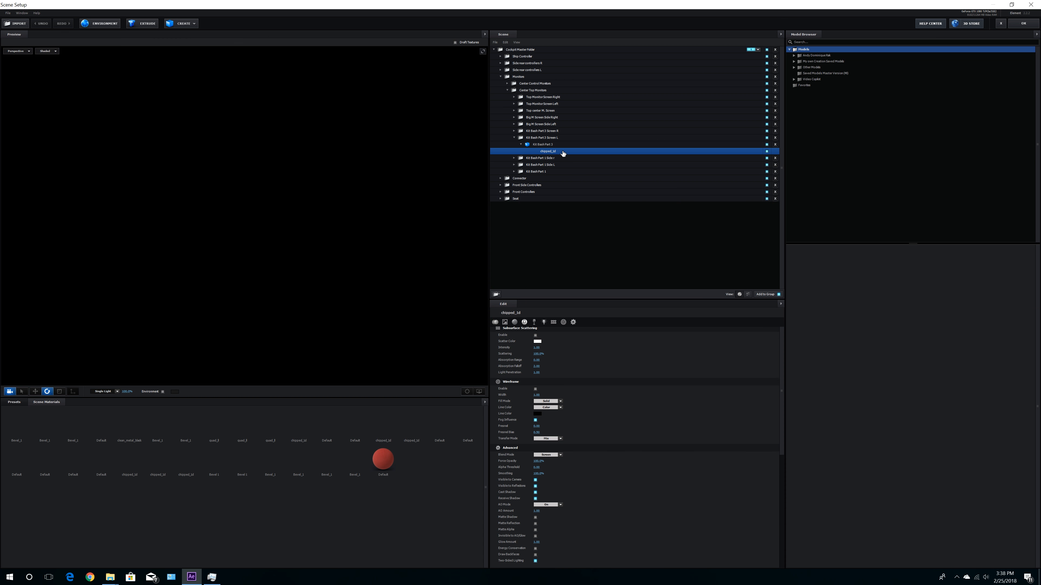
scroll(586, 385, "up", 5)
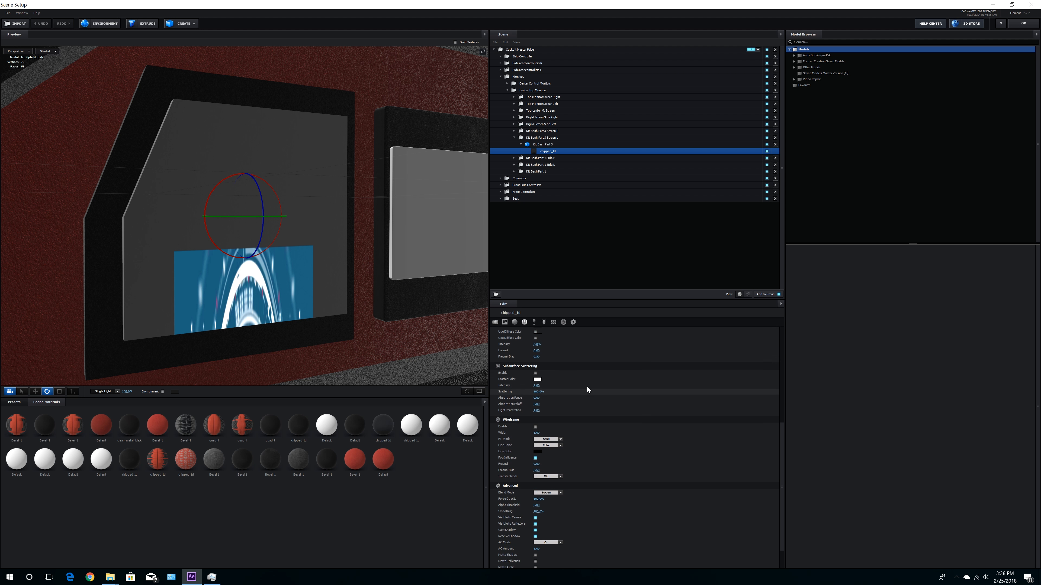
scroll(587, 385, "up", 3)
left_click(534, 354)
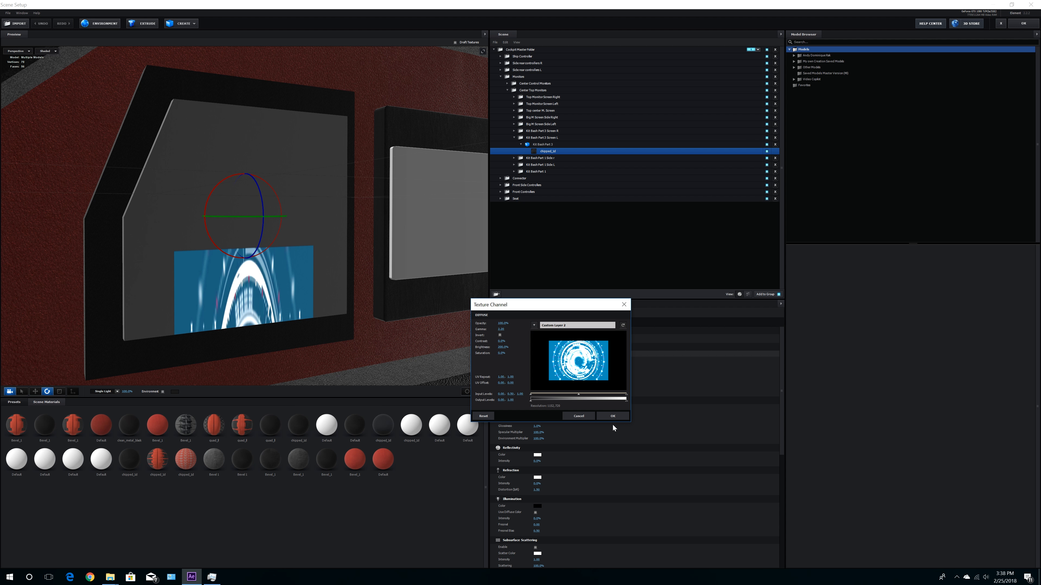
left_click_drag(511, 377, 581, 371)
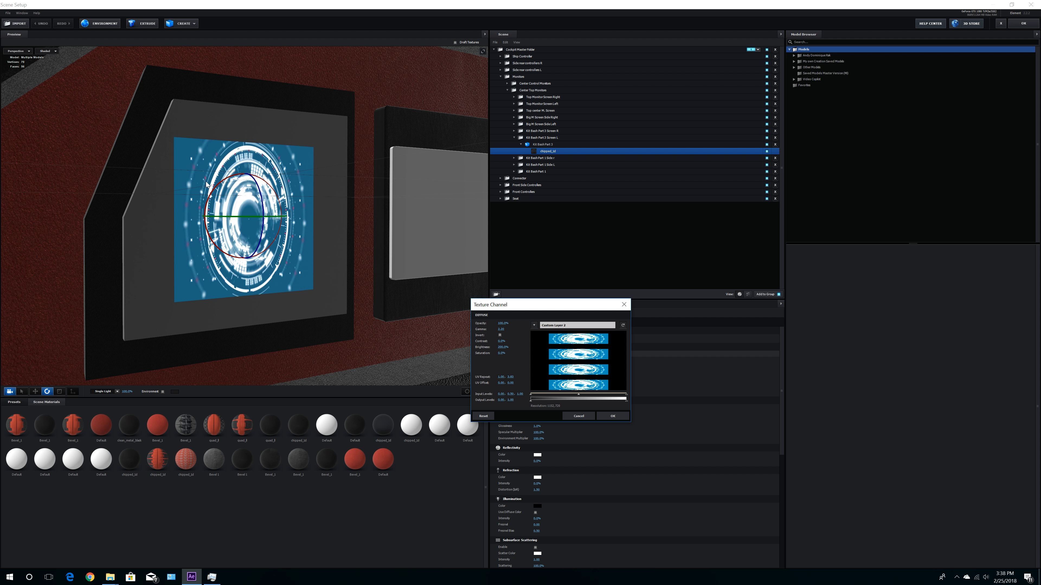
mouse_move(510, 377)
left_mouse_down()
mouse_move(572, 366)
mouse_move(510, 381)
left_mouse_up()
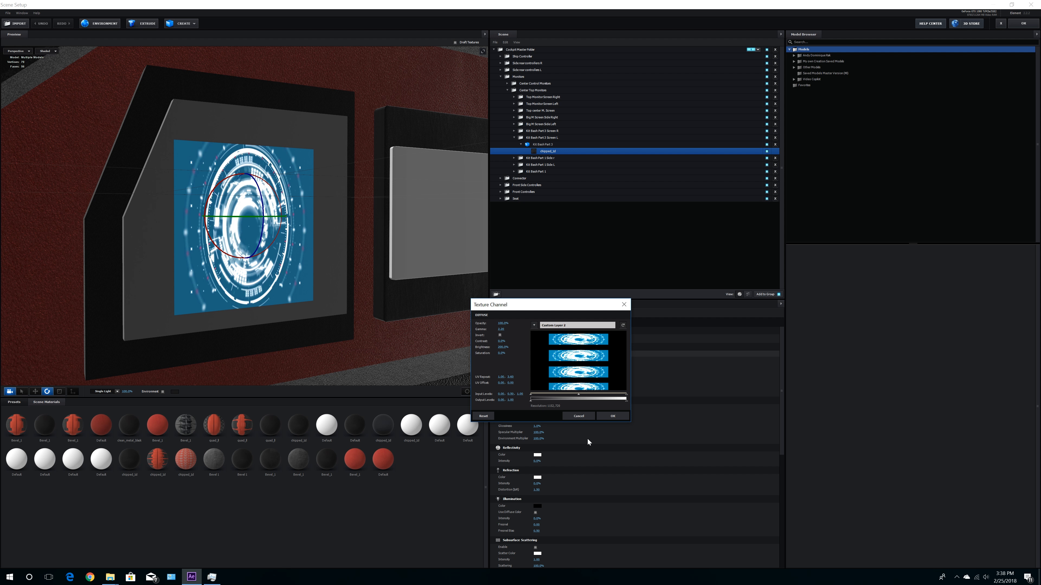
left_click(615, 415)
left_click(1023, 23)
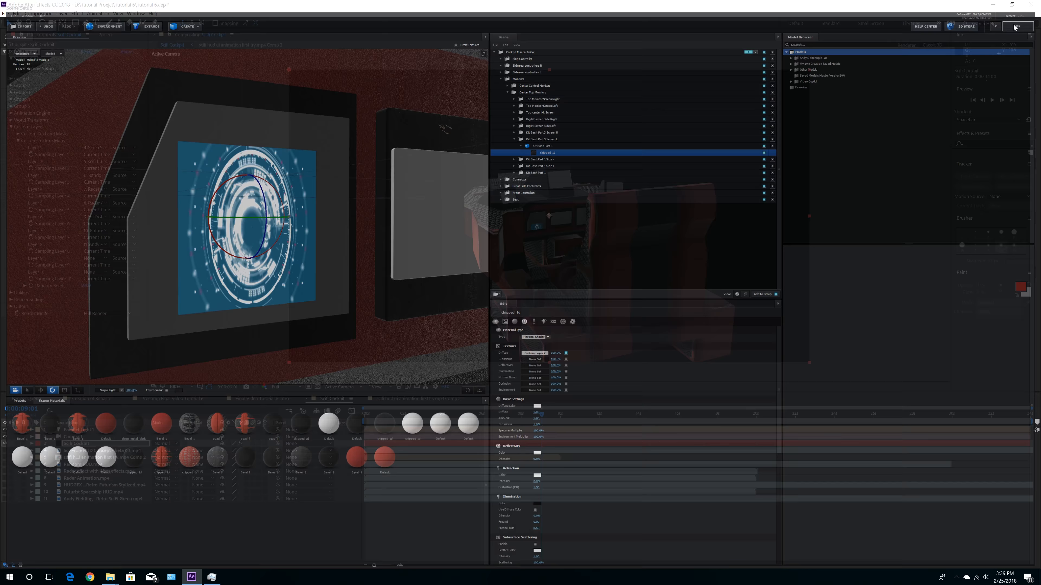
Step: Move the HUD clip up to position 576, 258 inside its precomp and return to the Scifi Cockpit composition
left_click(416, 397)
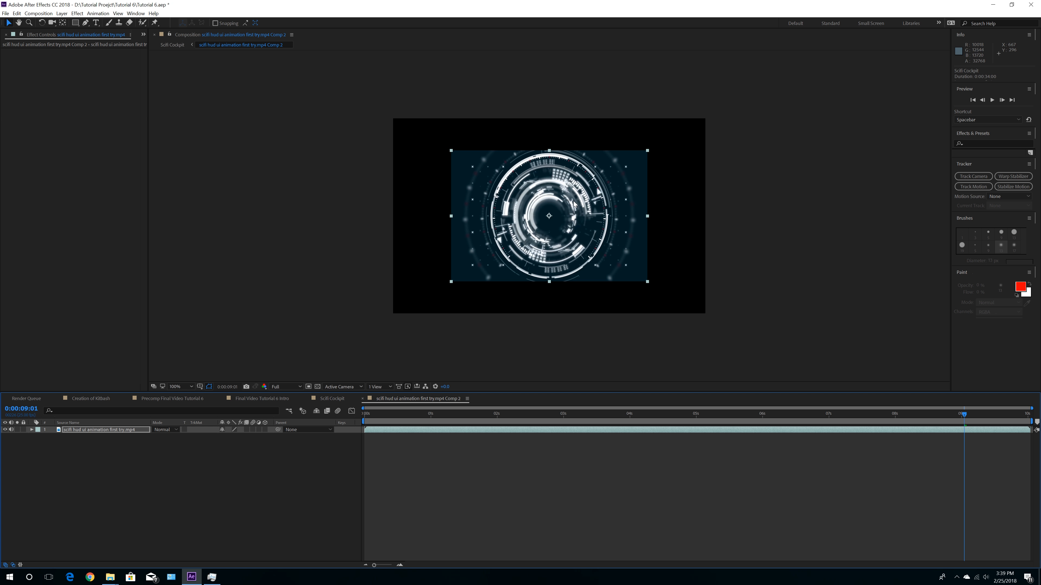
left_click_drag(550, 209, 547, 194)
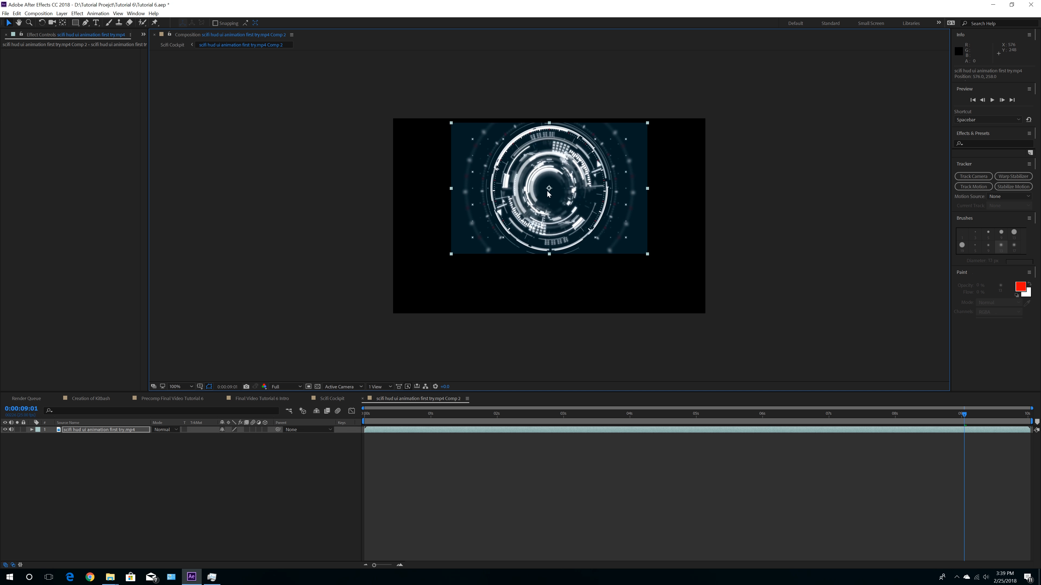
left_click(331, 398)
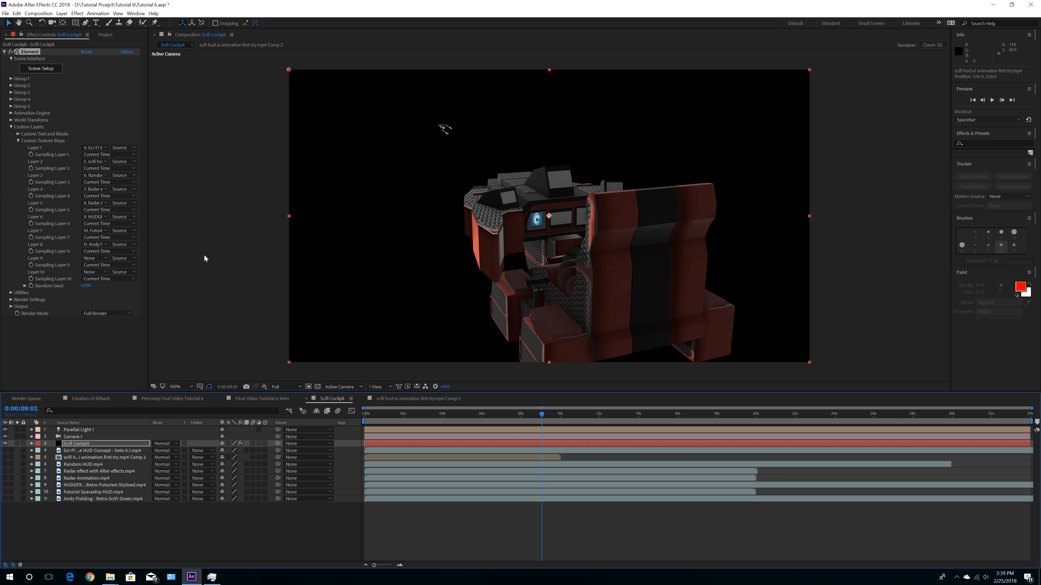
Step: Frame the cockpit monitors with the camera from behind the seat and check the HUD animations at several times between about 3 and 9 seconds
left_click(53, 23)
left_click_drag(565, 262, 545, 229)
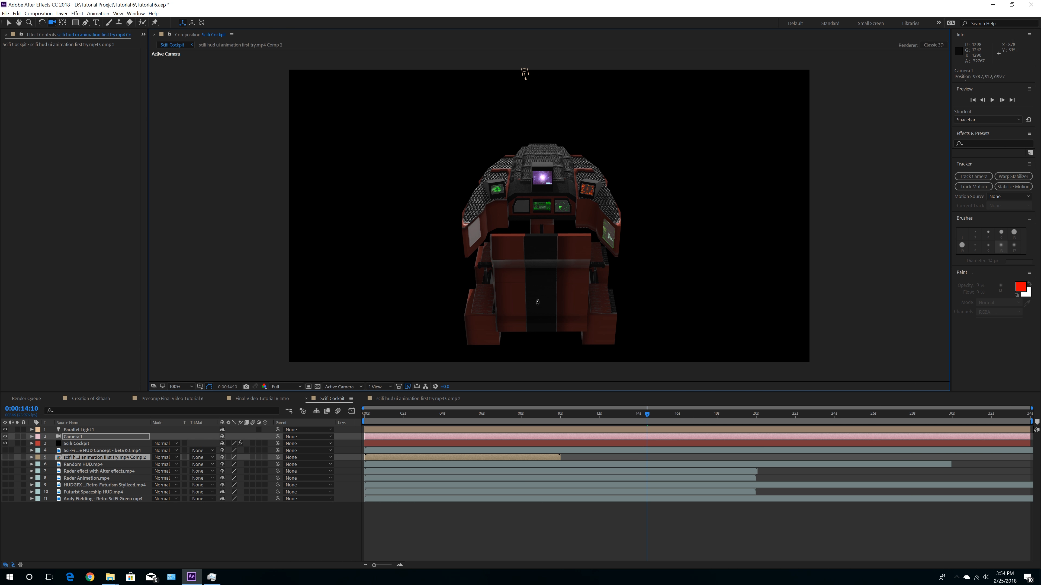
right_click_drag(538, 302, 540, 196)
left_click_drag(534, 269, 534, 280)
left_click(546, 415)
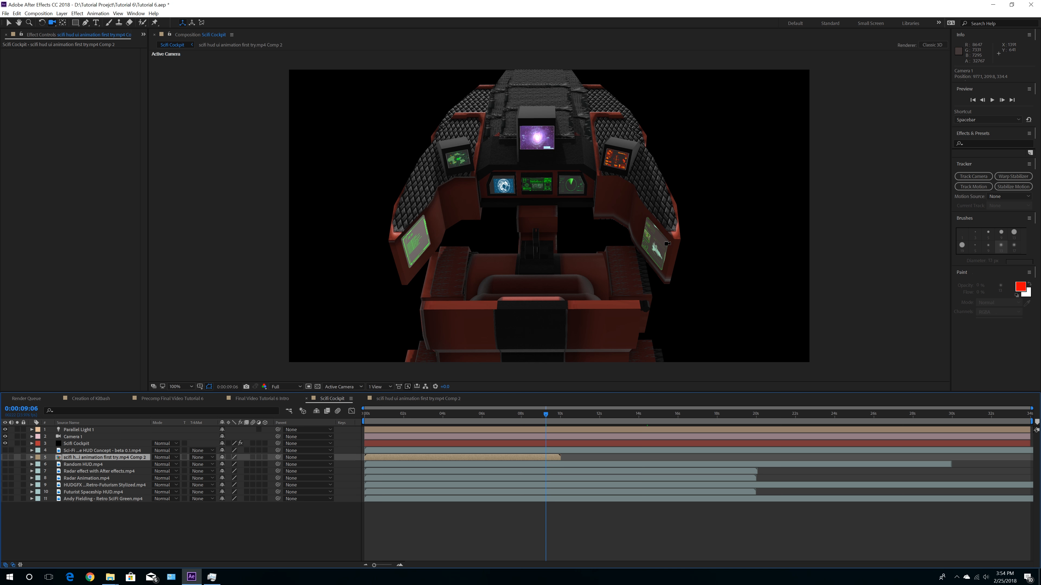
left_click(511, 414)
left_click(453, 415)
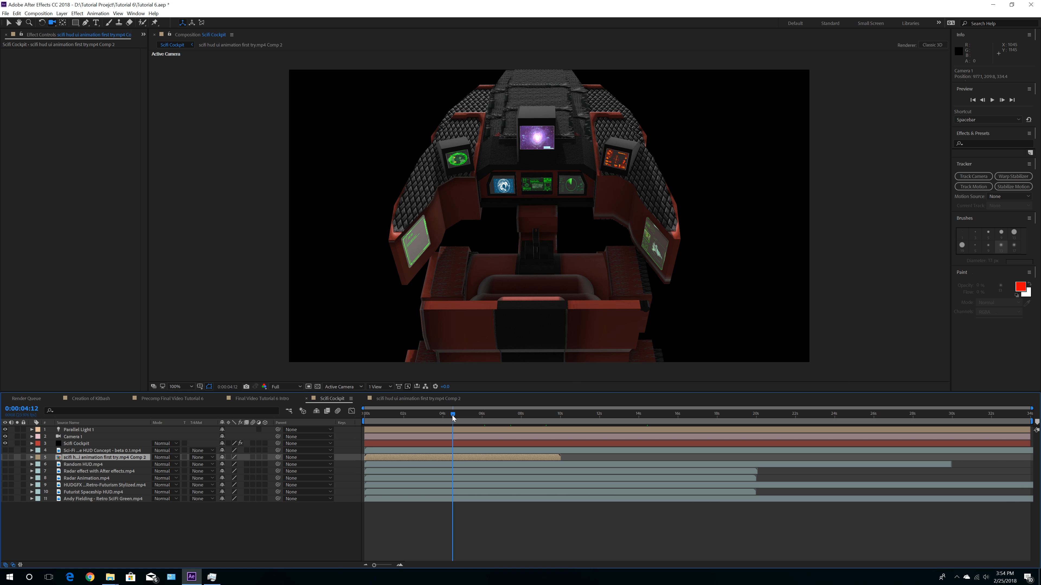
left_click(426, 416)
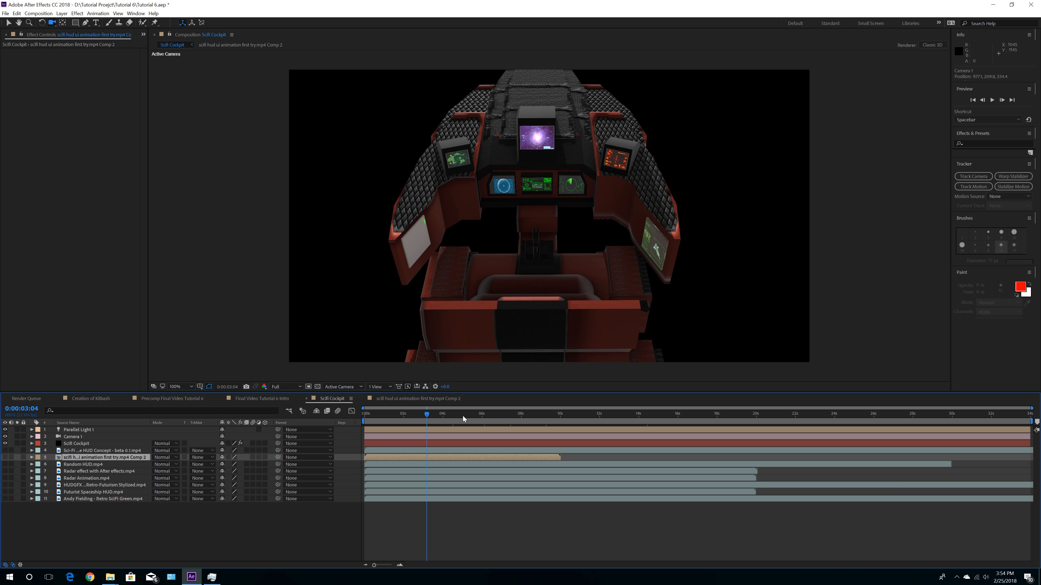
left_click(472, 416)
left_click(503, 414)
left_click(533, 414)
Step: Orbit the camera around the cockpit to inspect the textured model and its HUD screens from both sides and from behind
left_click_drag(614, 299, 478, 251)
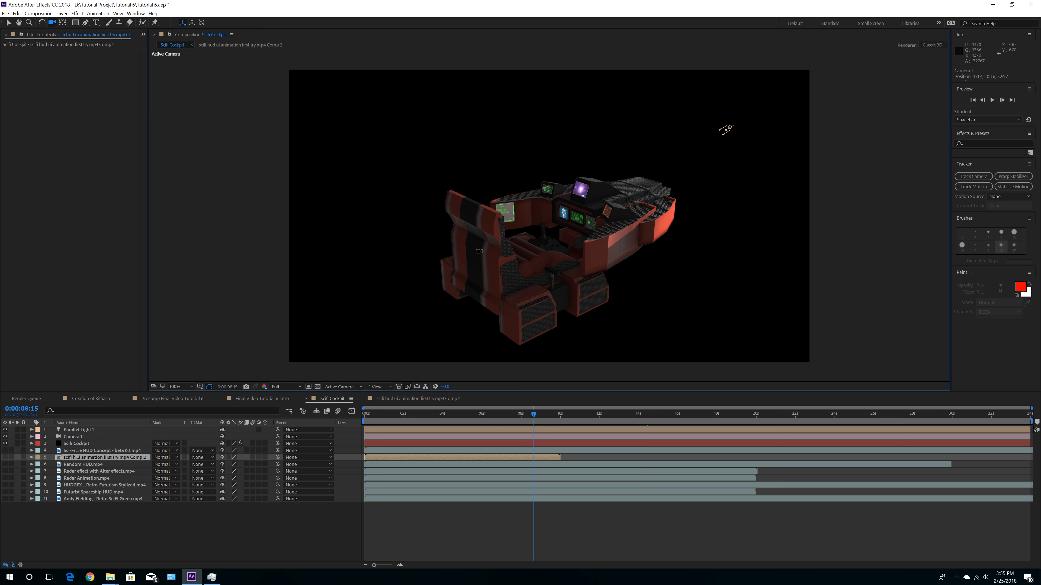
left_click_drag(478, 251, 637, 248)
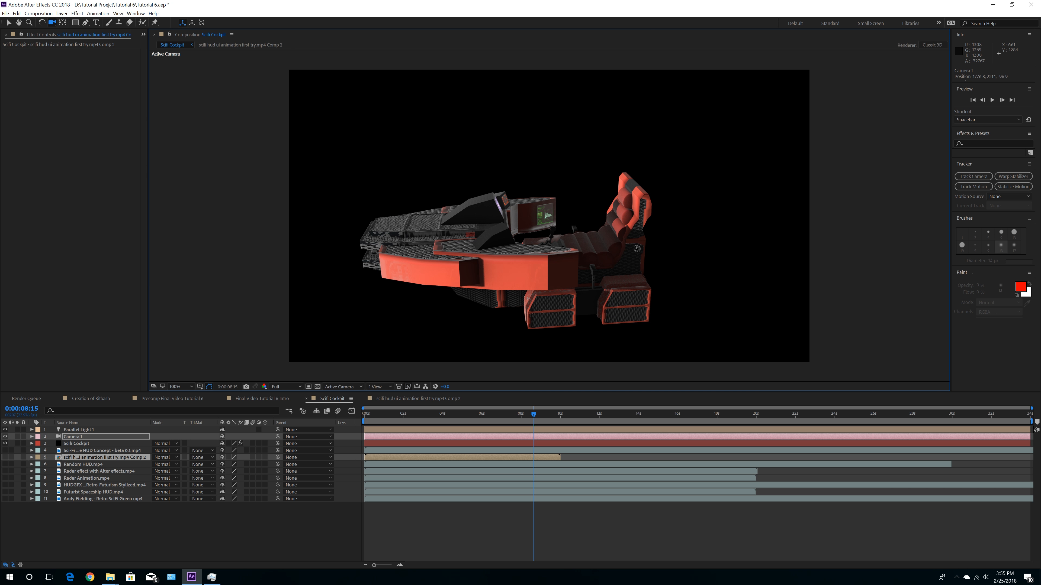
scroll(638, 248, "down", 1)
left_click_drag(638, 248, 558, 88)
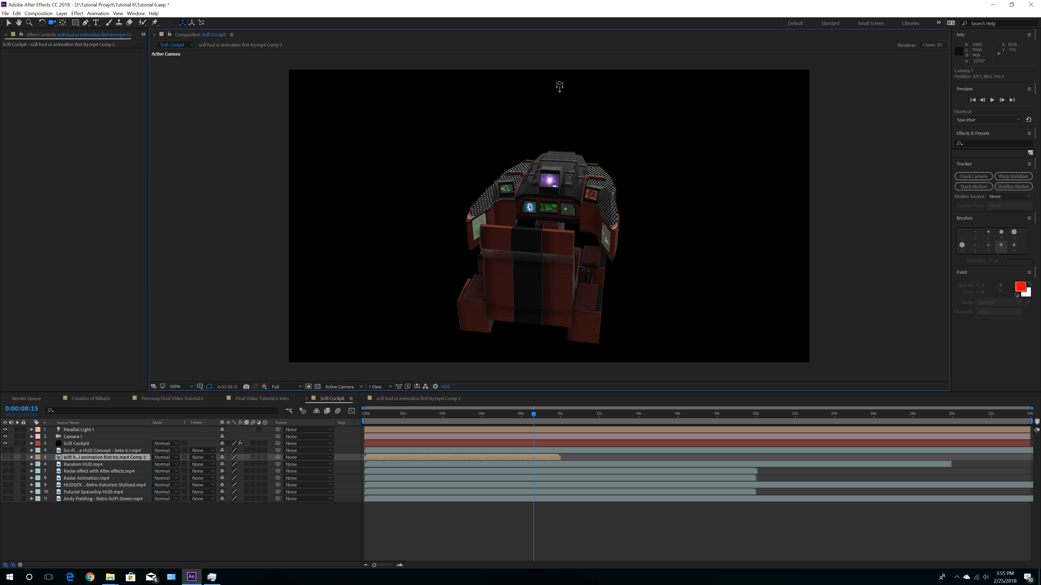
left_click_drag(560, 86, 559, 54)
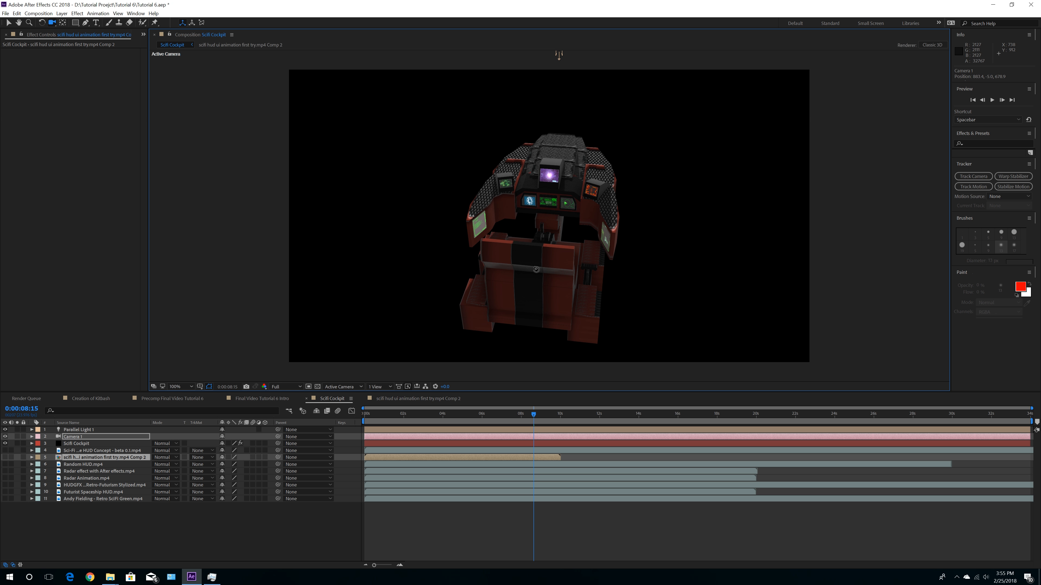
left_click_drag(536, 269, 616, 276)
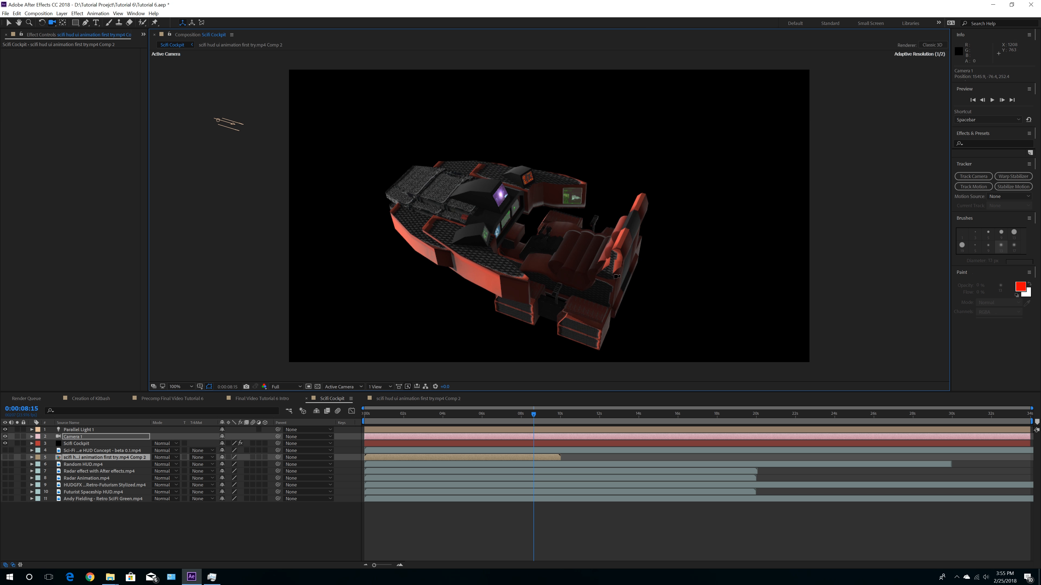
left_click_drag(619, 267, 537, 65)
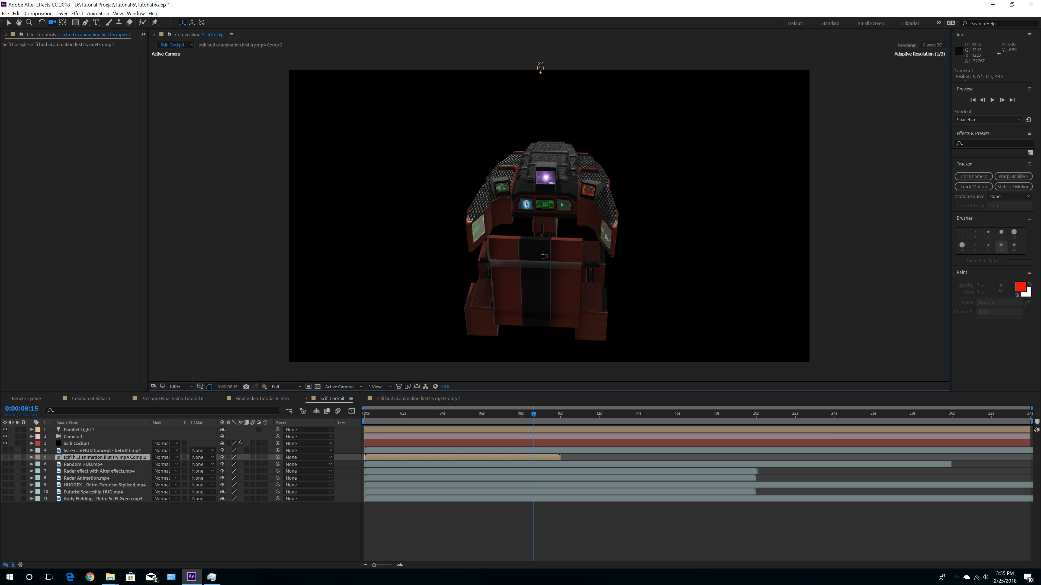